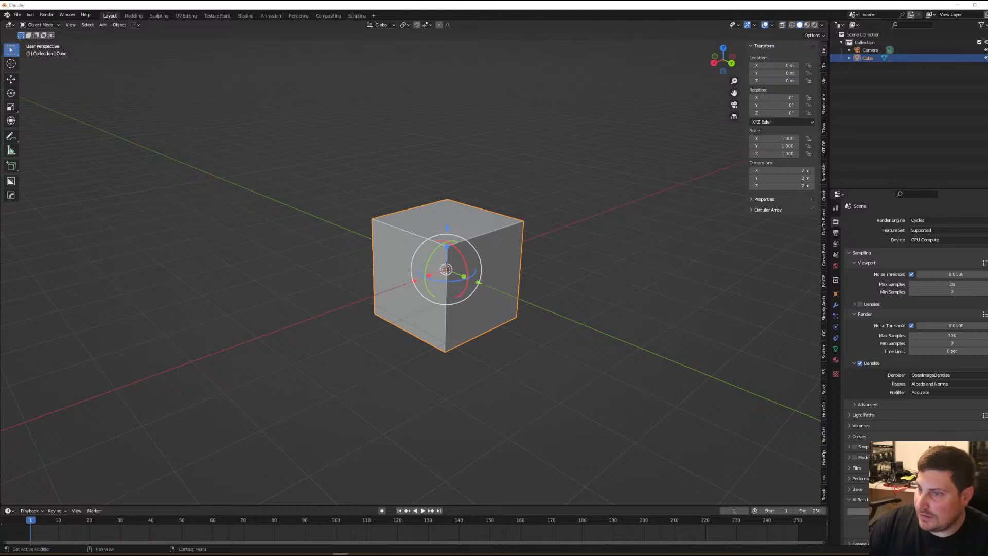
key(XF86AudioLowerVolume)
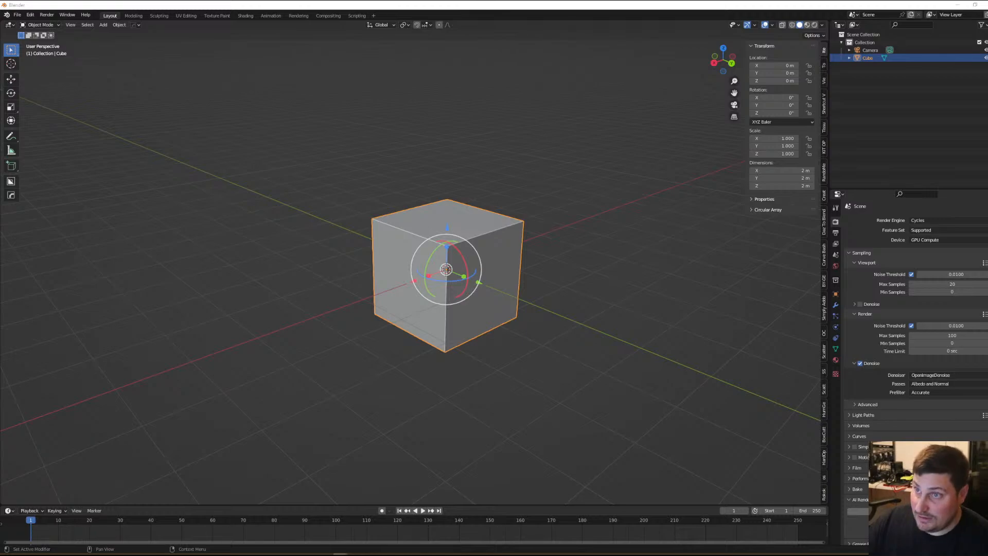
Switch to the browser and look through the sci fi helmet image results for reference pictures
key(alt+Tab)
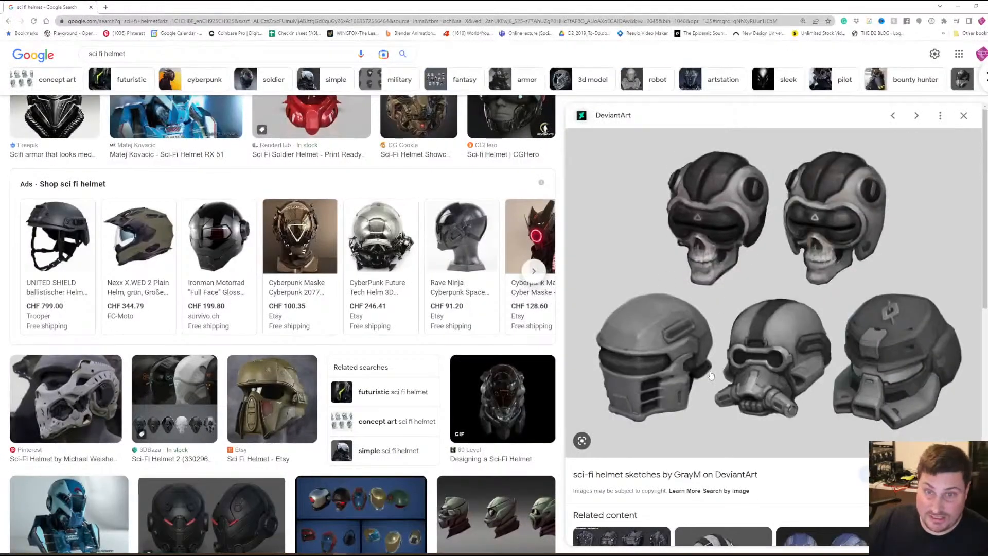
scroll(689, 376, up, 1)
scroll(689, 376, up, 2)
scroll(703, 287, up, 2)
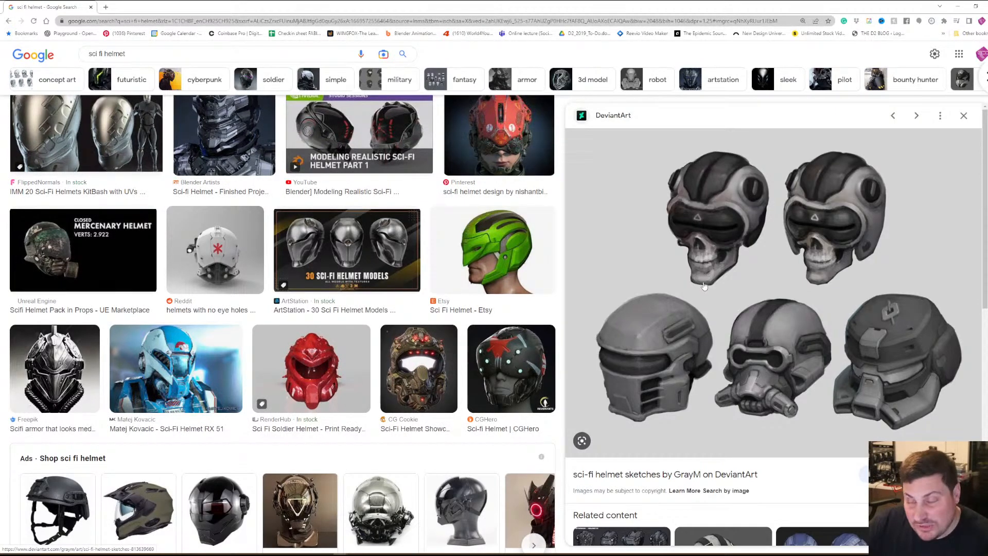
scroll(702, 287, up, 1)
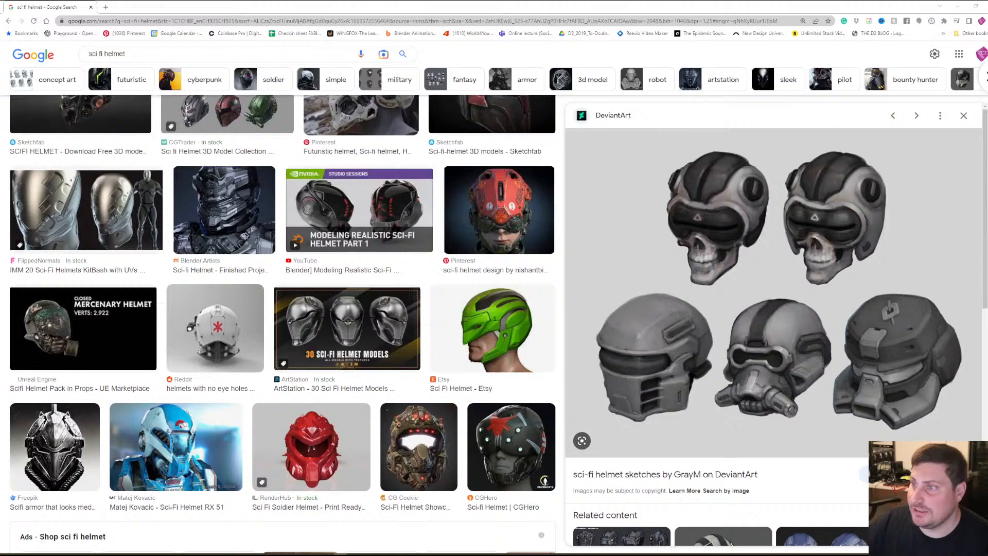
Add the DeviantArt sci-fi helmet sketches image to the empty reference board
right_drag(987, 211, 490, 147)
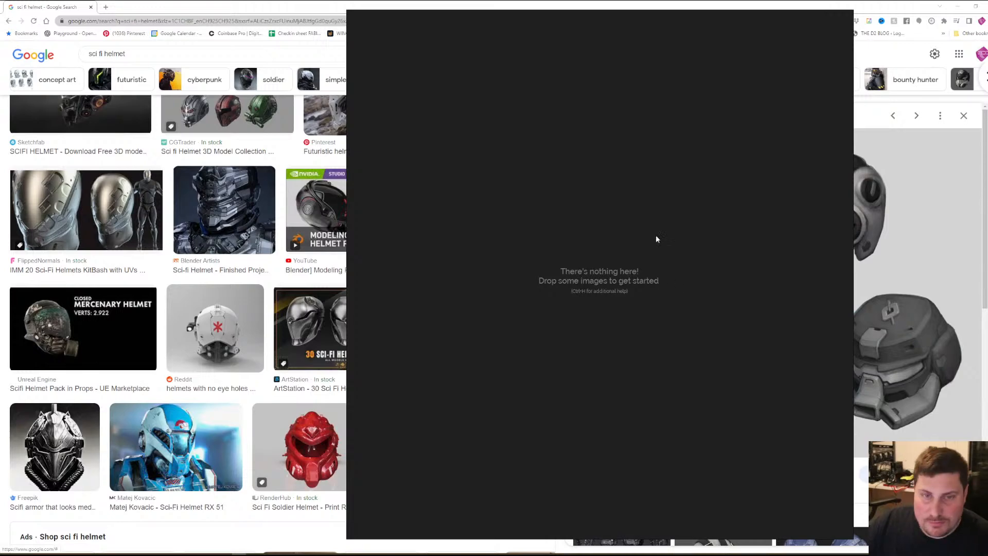
right_drag(648, 131, 987, 164)
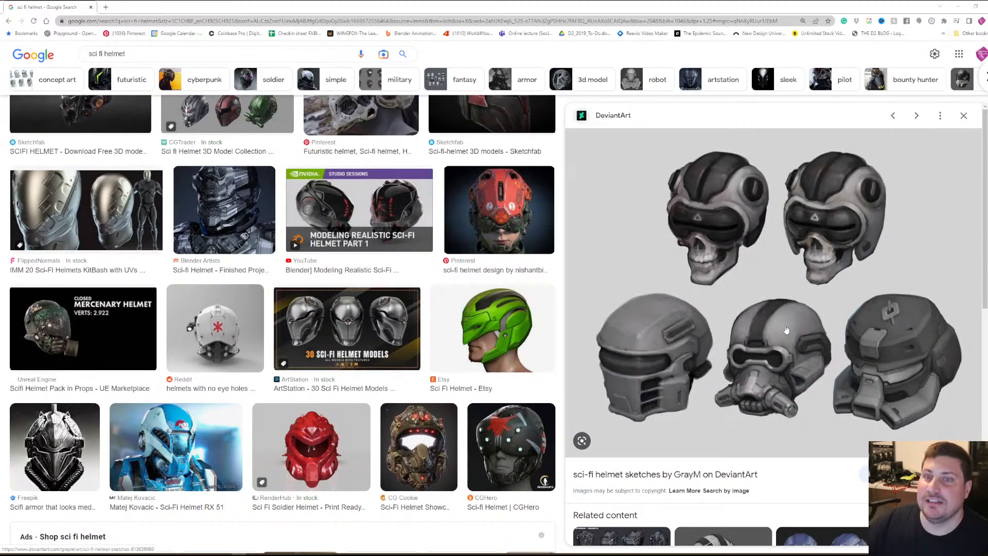
drag(781, 282, 987, 309)
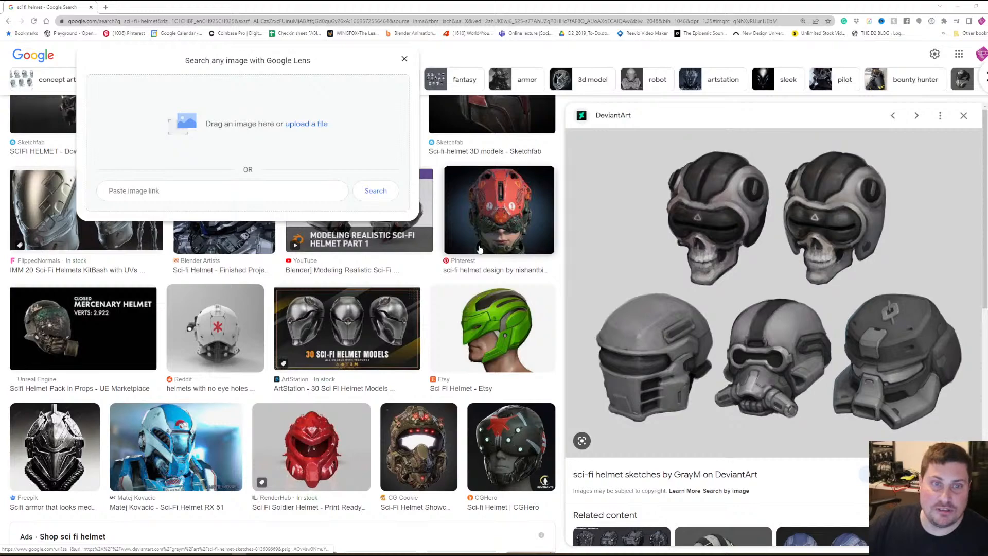
Arrange the browser and the reference board side by side, dismiss the image search overlay and go back one page
right_drag(987, 88, 609, 105)
drag(641, 7, 0, 51)
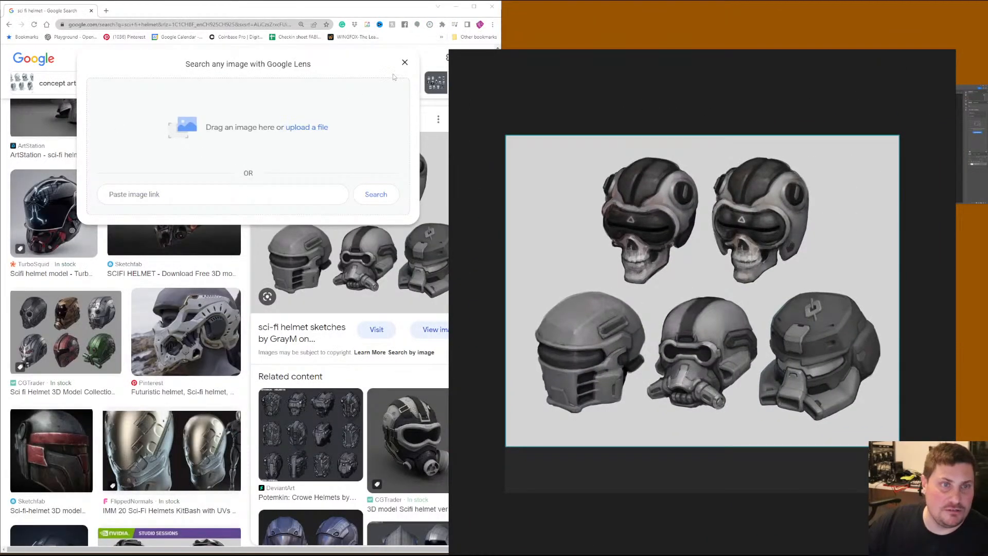
click(430, 54)
click(9, 24)
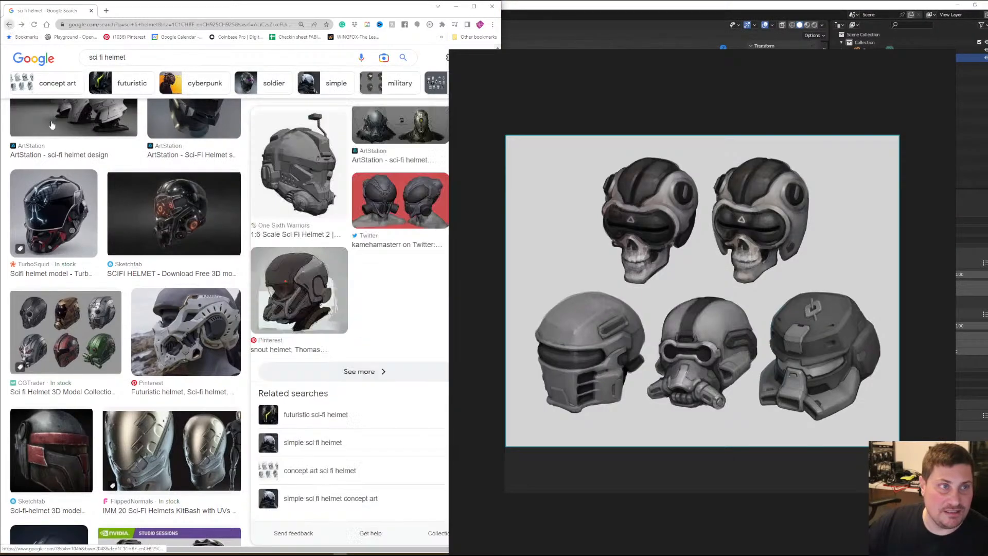
right_drag(542, 173, 622, 159)
Add the Reddit Sci-Fi Helmet Concept image to the reference board and dismiss the image search overlay
scroll(328, 298, up, 3)
scroll(183, 311, up, 7)
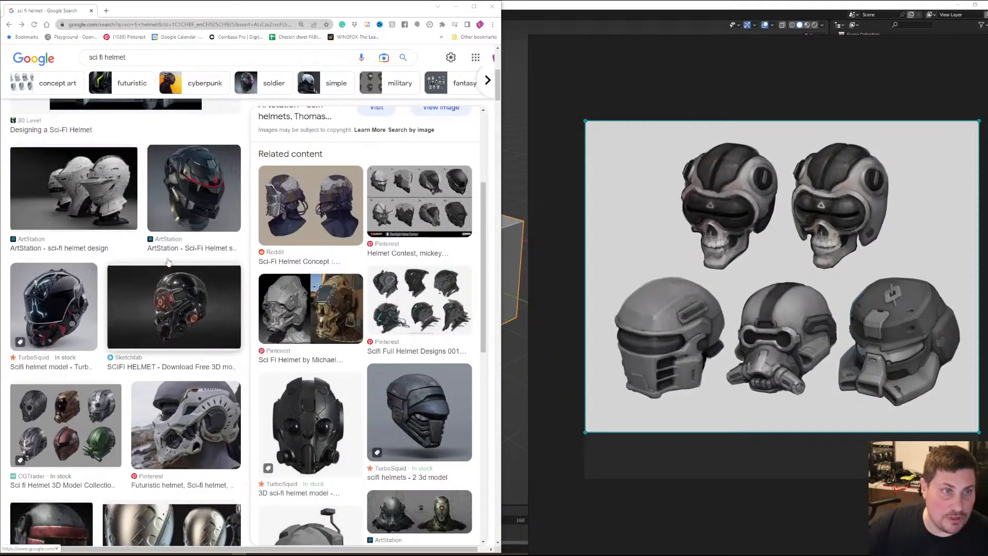
scroll(178, 314, up, 2)
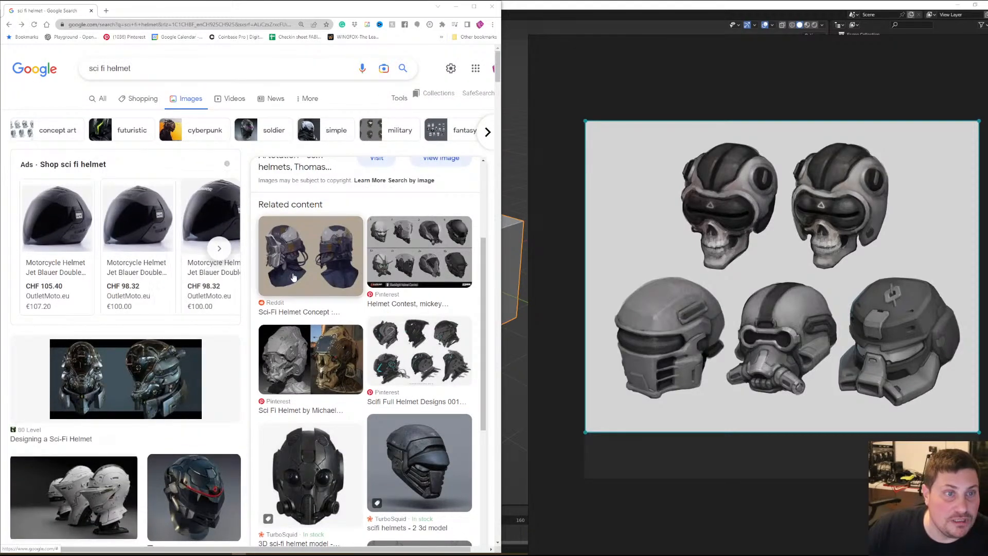
click(292, 257)
drag(327, 199, 657, 75)
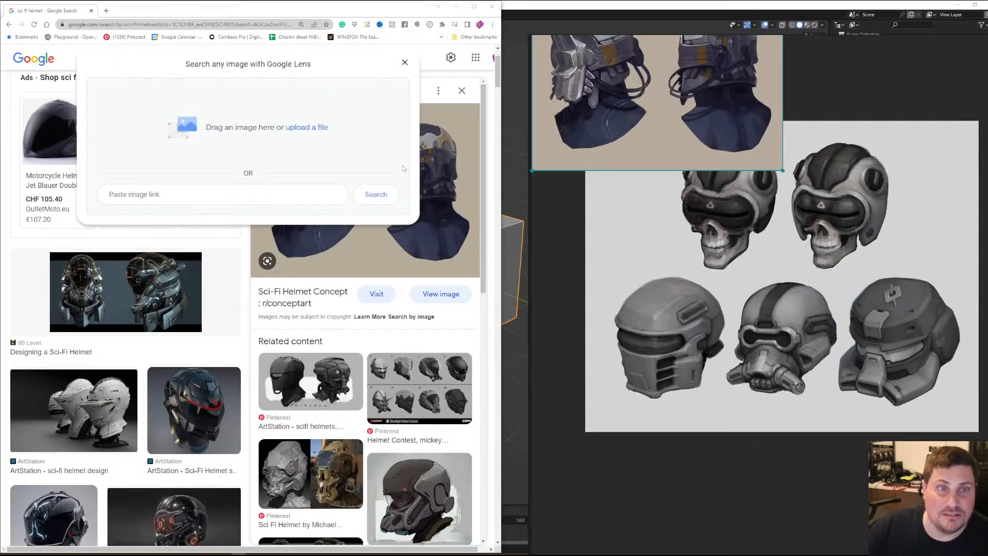
click(410, 62)
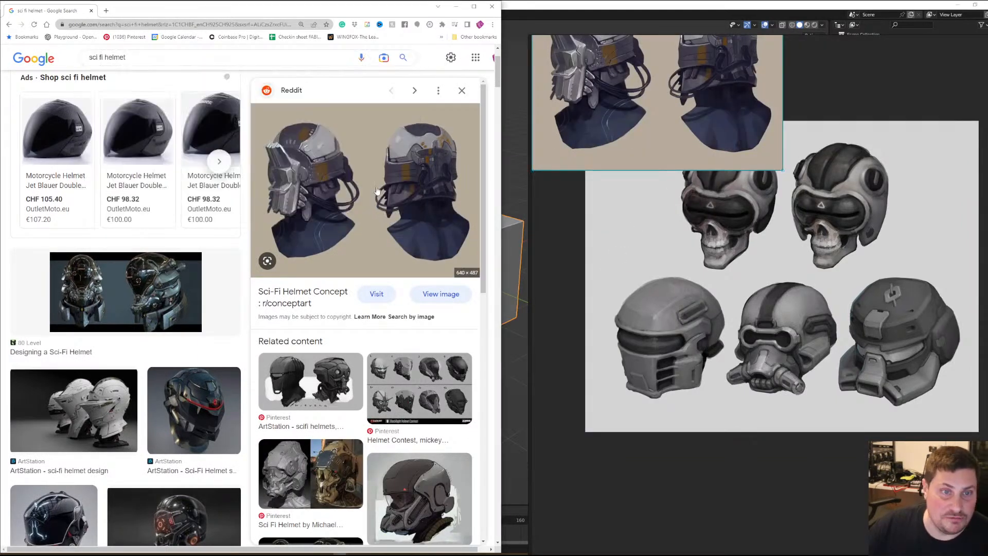
Open the related ArtStation scifi helmets drawing and add it to the reference board
click(299, 378)
drag(322, 182, 824, 108)
scroll(728, 492, down, 6)
Resize and arrange the three reference images, with the ArtStation drawing above the Reddit concept and the DeviantArt sketches beside each other
drag(728, 375, 635, 371)
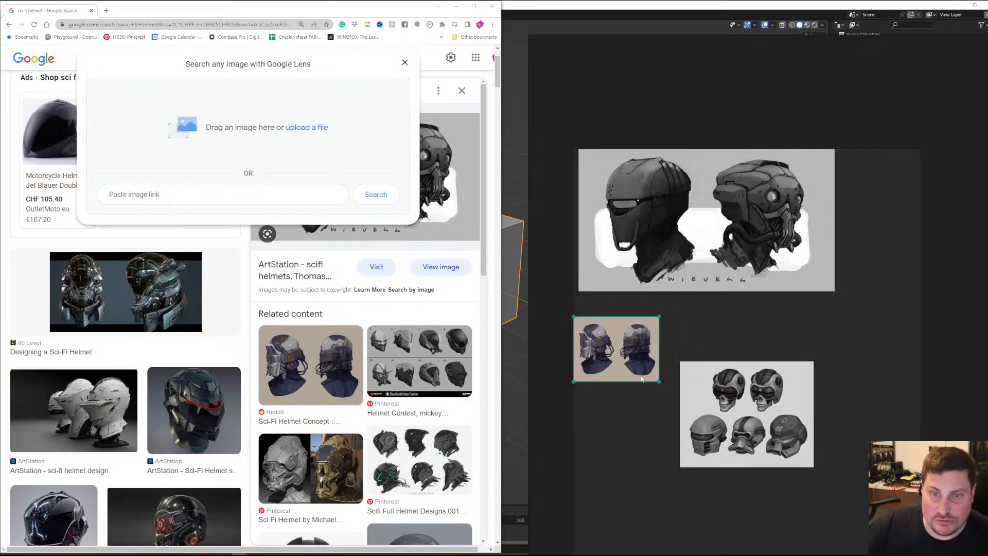
drag(722, 393, 818, 347)
drag(658, 380, 751, 446)
click(802, 387)
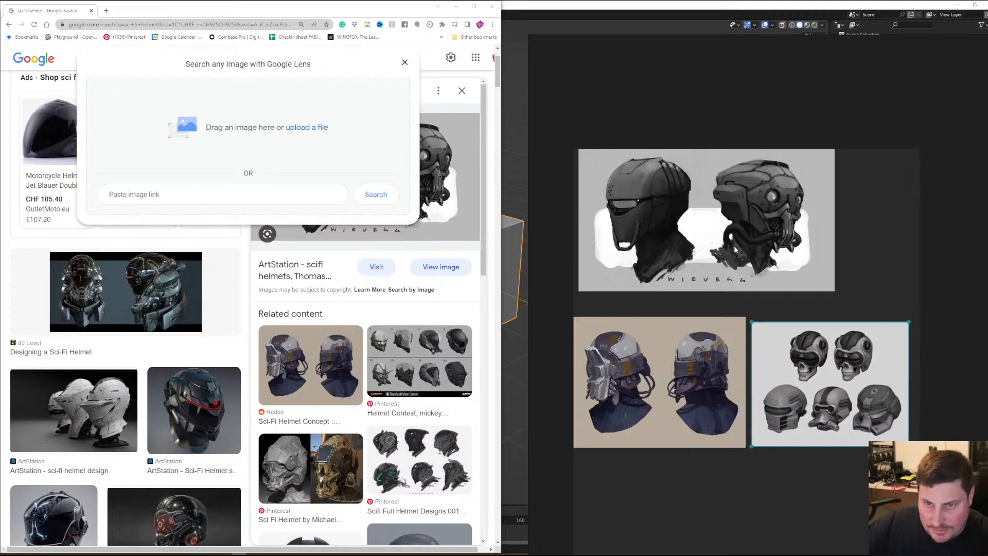
click(687, 240)
drag(835, 291, 767, 297)
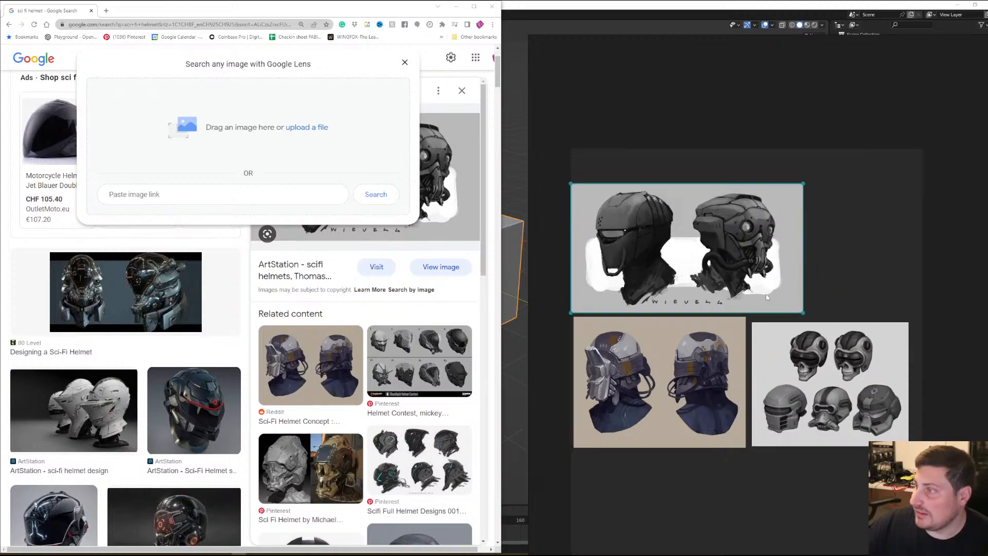
Add the TurboSquid scifi helmets - 2 image to the board and enlarge it beside the ArtStation drawing
click(405, 63)
scroll(357, 222, down, 5)
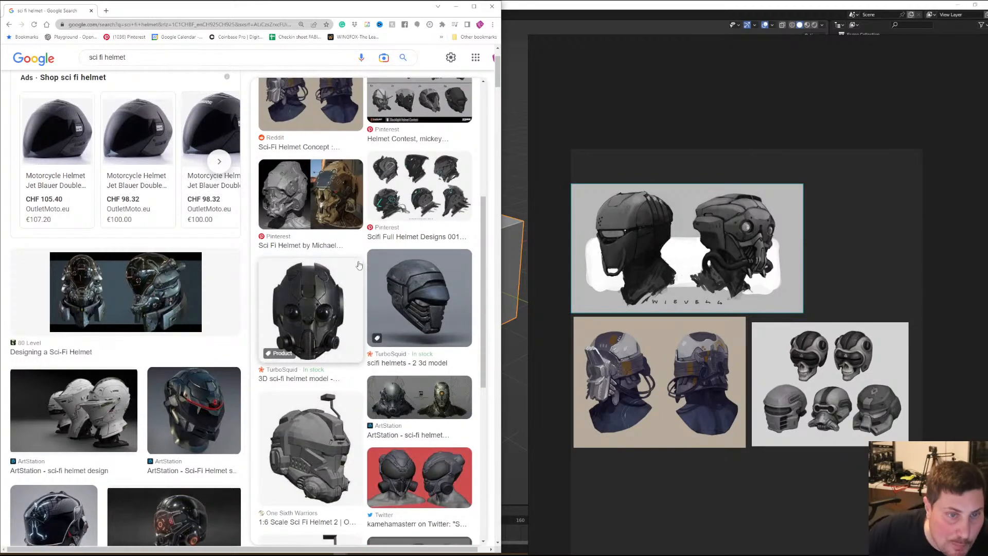
scroll(359, 265, down, 1)
click(407, 252)
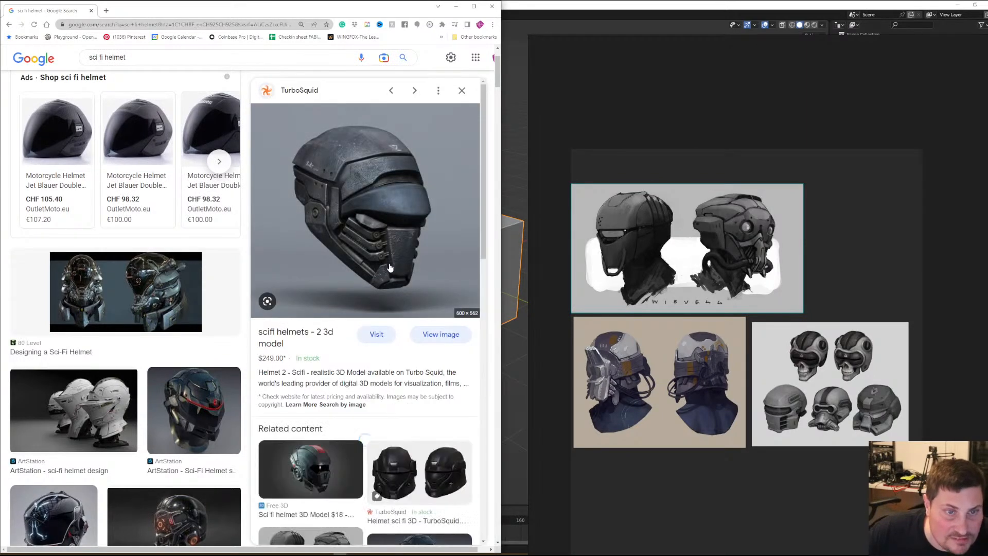
drag(354, 200, 857, 140)
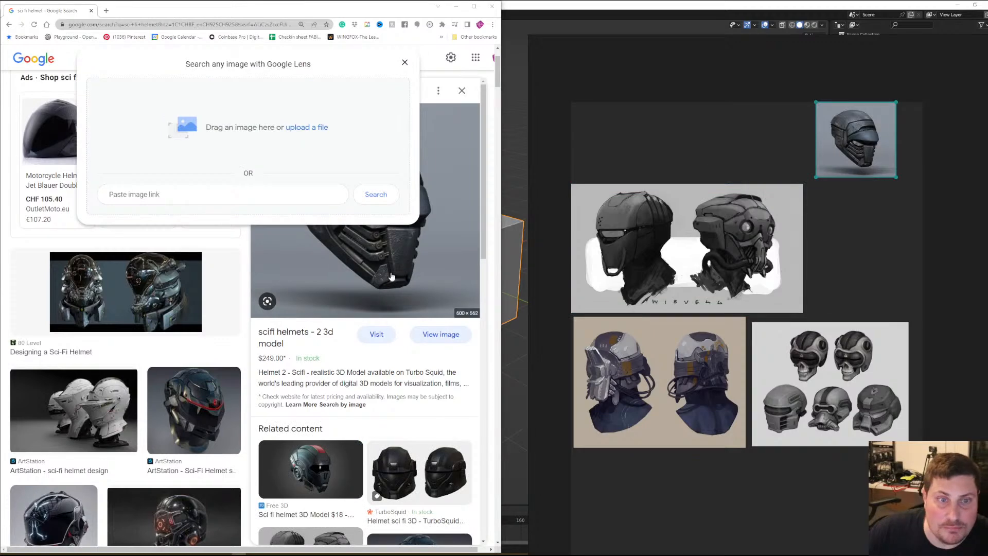
drag(897, 178, 928, 287)
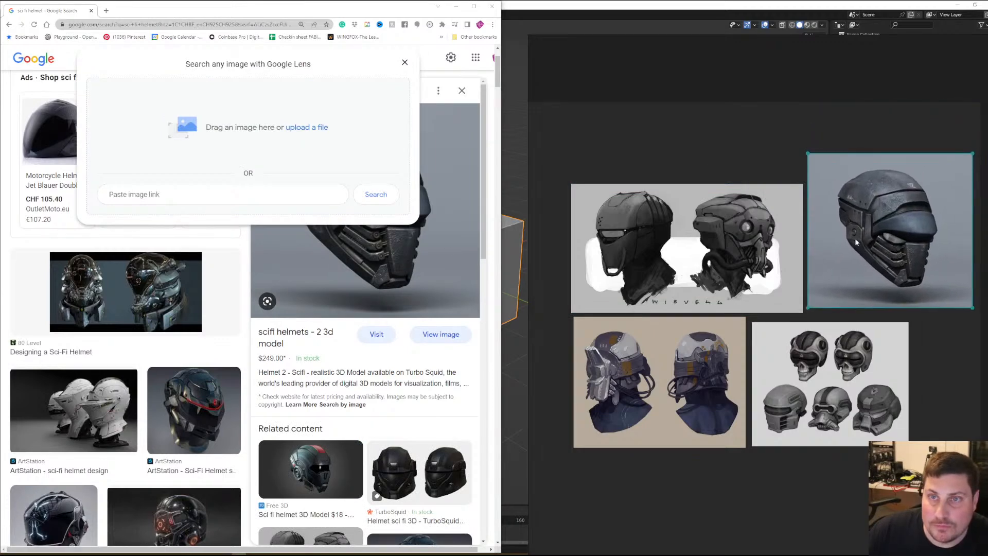
Browse the related helmets, including the RenderHub Sci-Fi Space Helmet, and the remaining image results for more references
click(405, 63)
scroll(381, 206, down, 5)
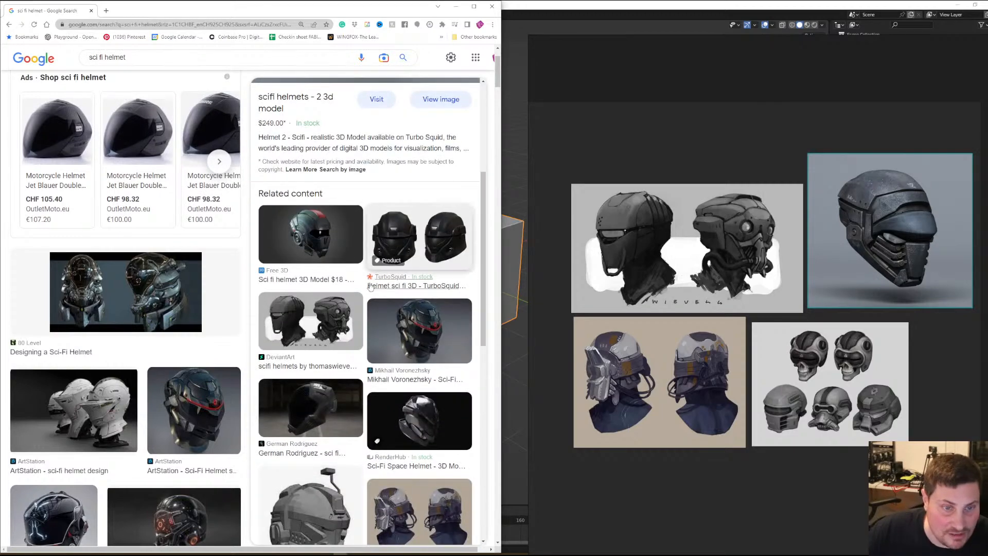
scroll(363, 297, down, 4)
click(408, 230)
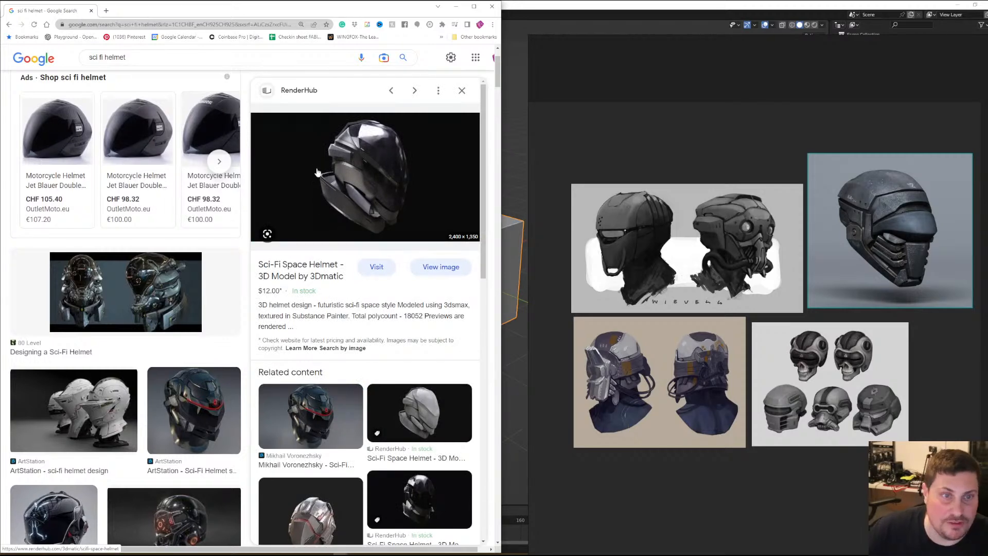
scroll(335, 191, down, 2)
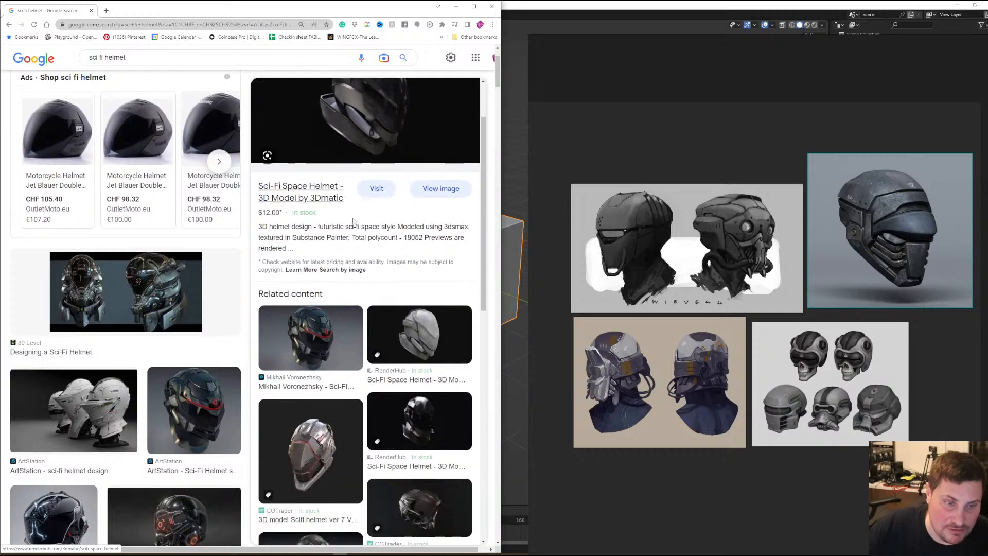
scroll(362, 268, down, 8)
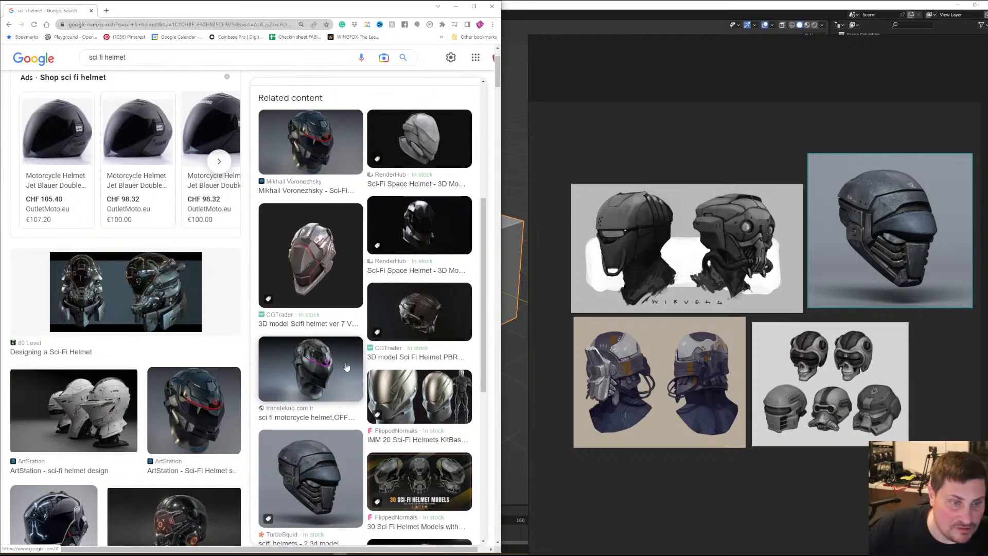
scroll(350, 374, down, 2)
scroll(205, 353, down, 3)
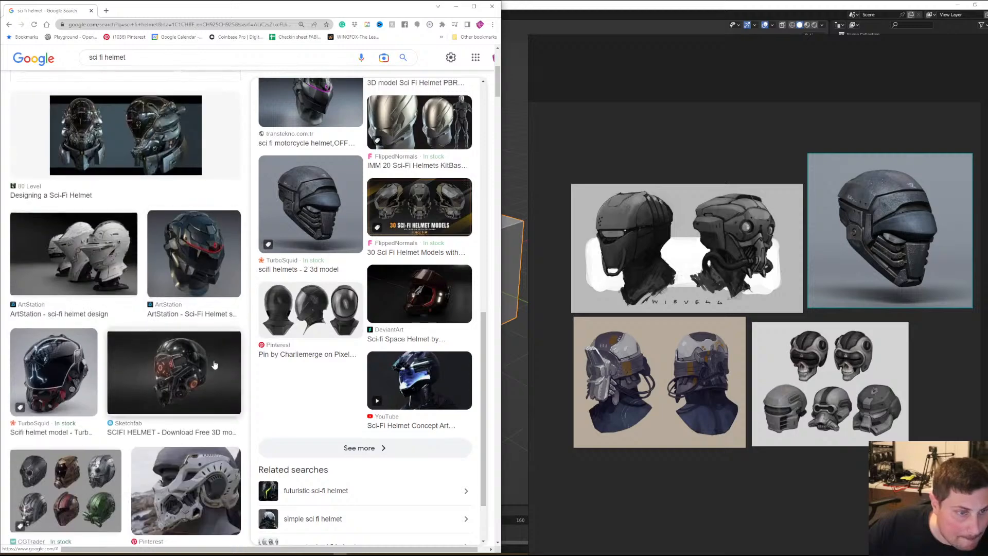
scroll(205, 354, down, 5)
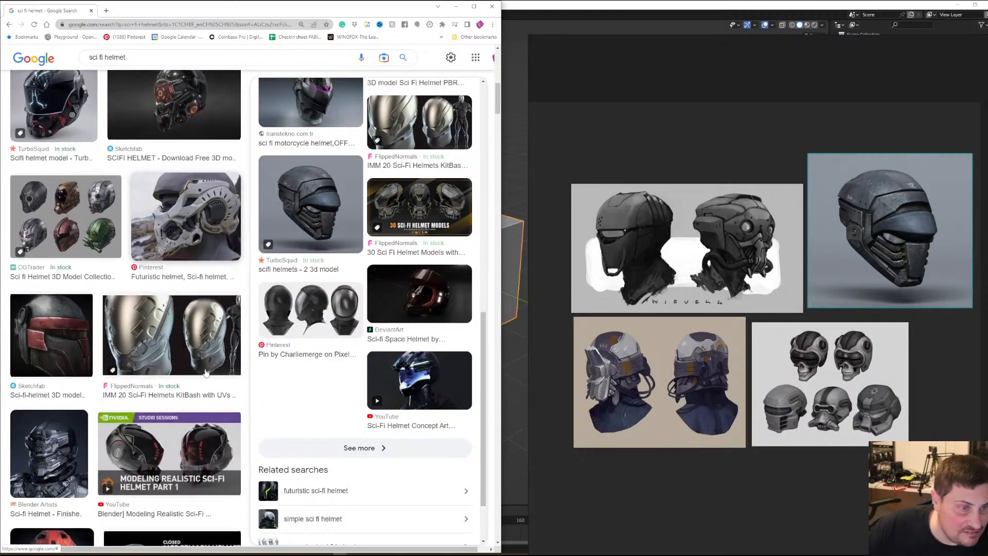
scroll(203, 371, down, 5)
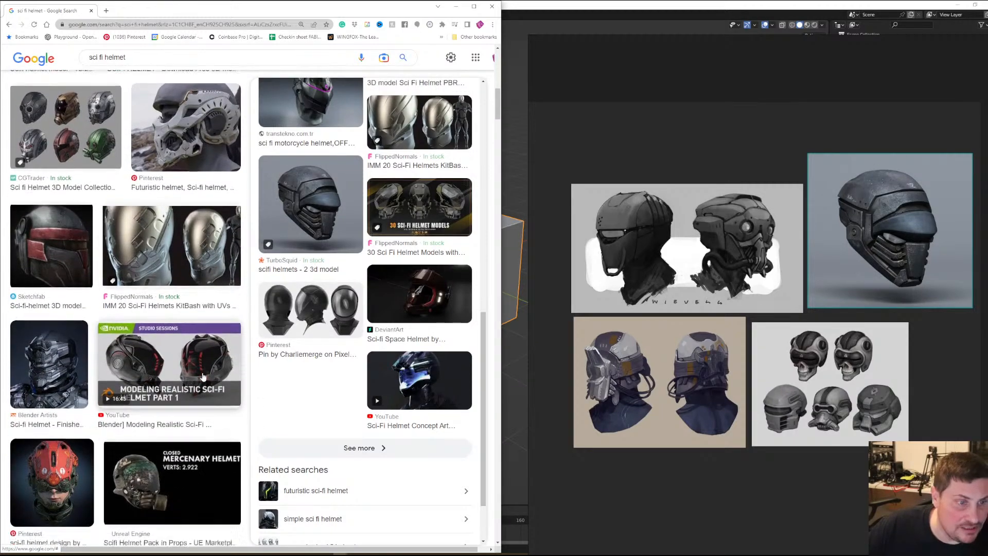
scroll(204, 366, down, 4)
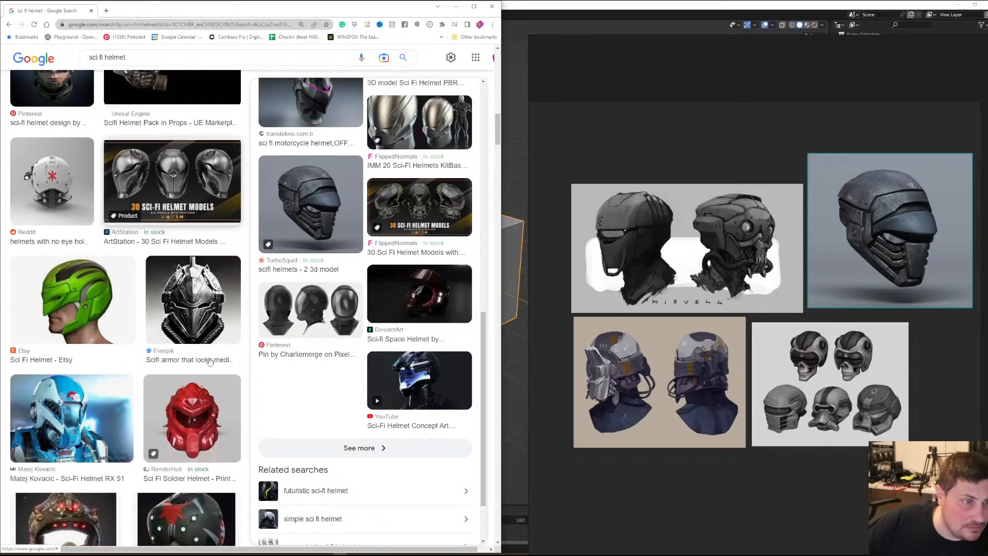
scroll(210, 361, down, 2)
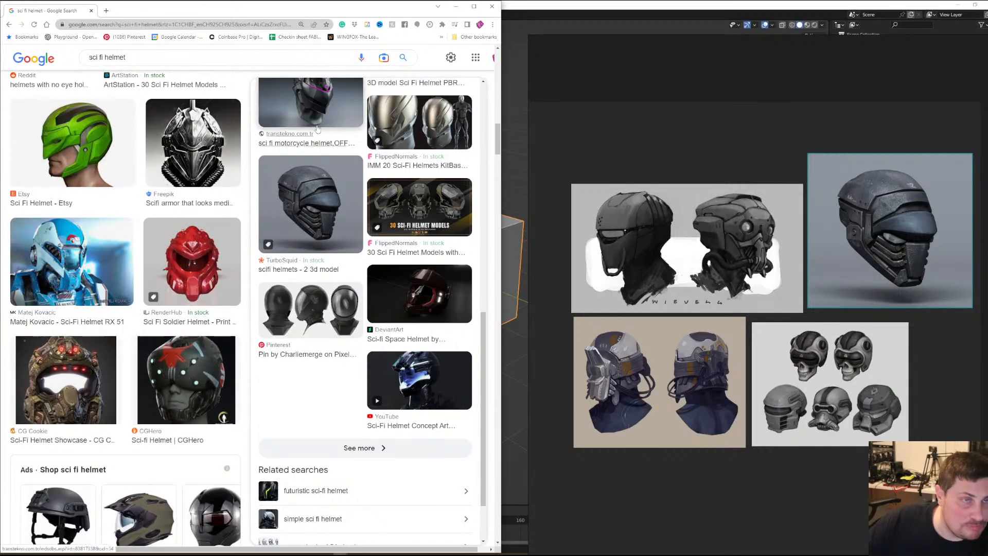
Close the browser and move the reference board out of the way to return to Blender
click(493, 6)
drag(641, 119, 986, 196)
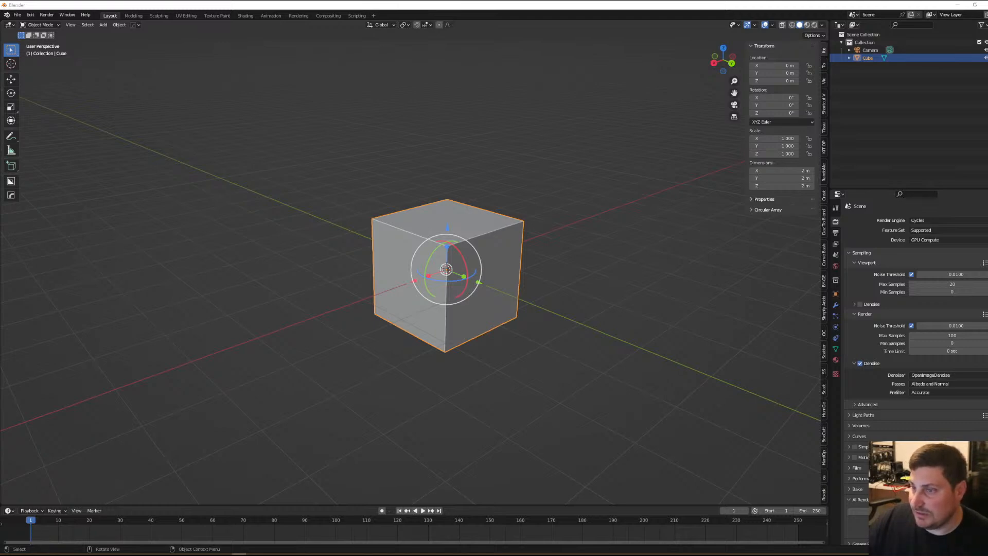
Select the default cube and give it a level 3 subdivision surface
scroll(510, 297, up, 3)
click(653, 343)
scroll(653, 343, down, 2)
scroll(538, 289, up, 2)
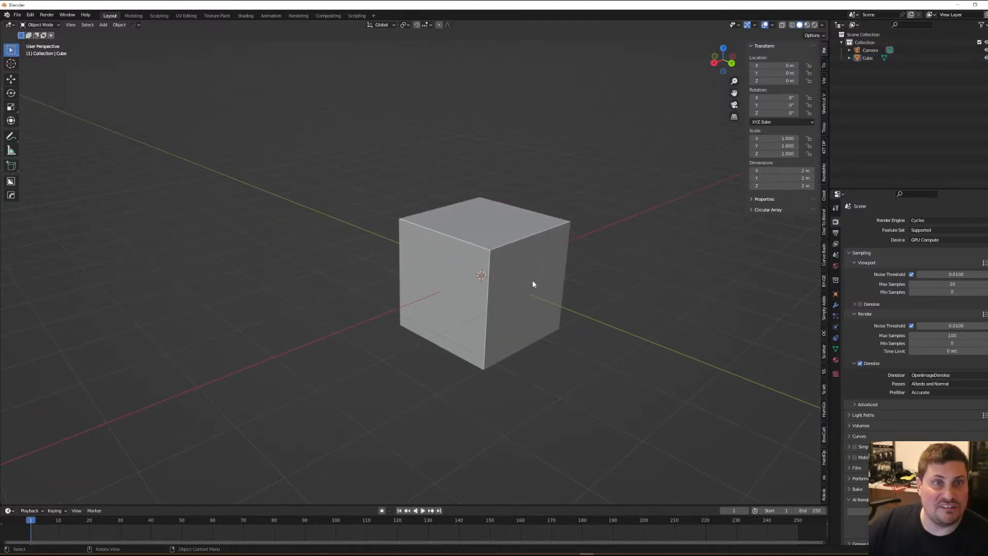
click(528, 302)
middle_drag(536, 298, 526, 298)
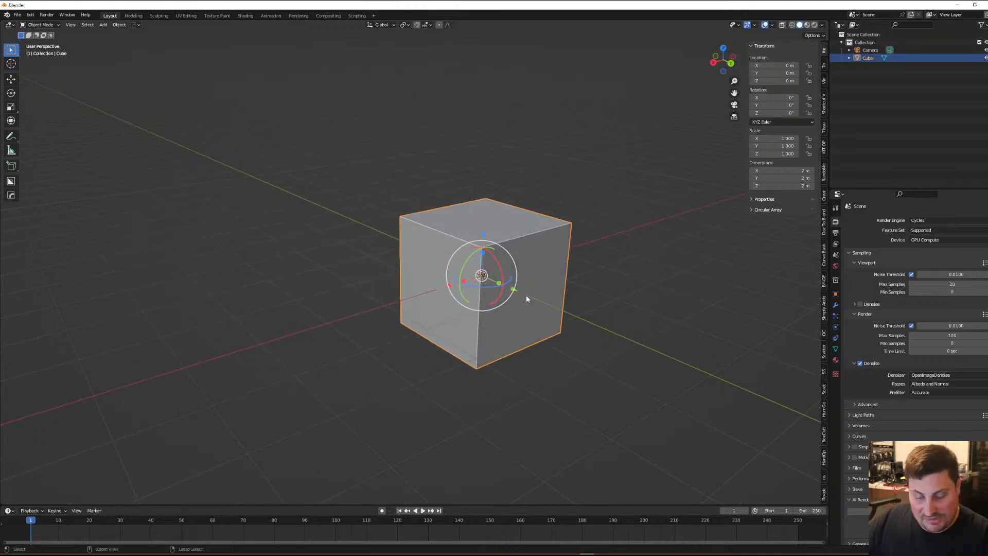
key(ctrl+3)
scroll(511, 274, up, 3)
Convert the subdivided cube to a mesh and switch to the Sculpting workspace
right_click(509, 277)
mouse_move(510, 276)
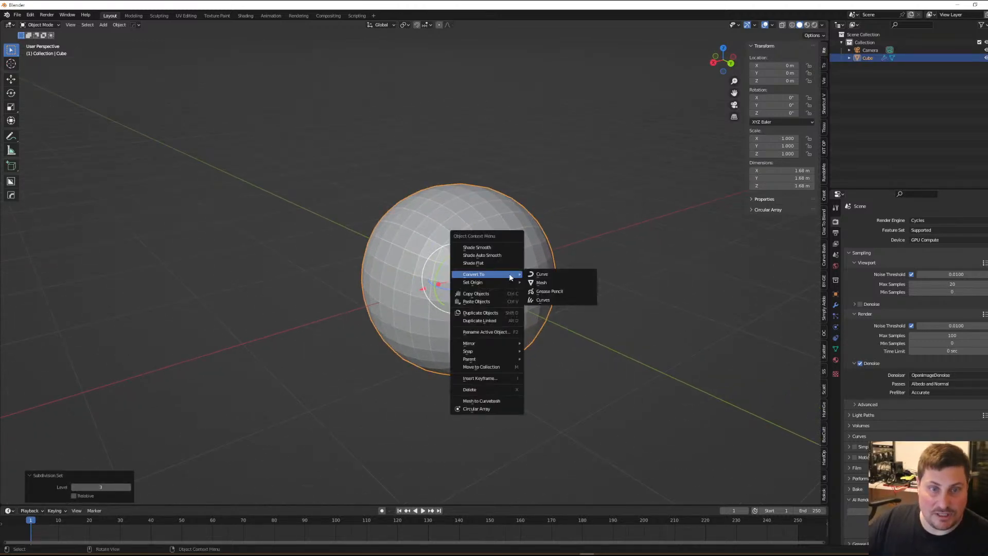
click(551, 286)
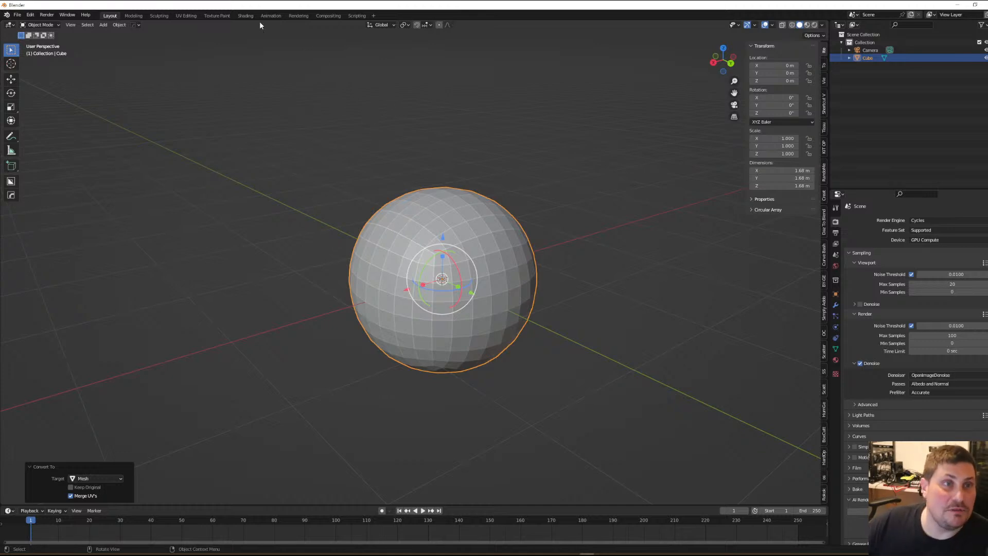
click(160, 16)
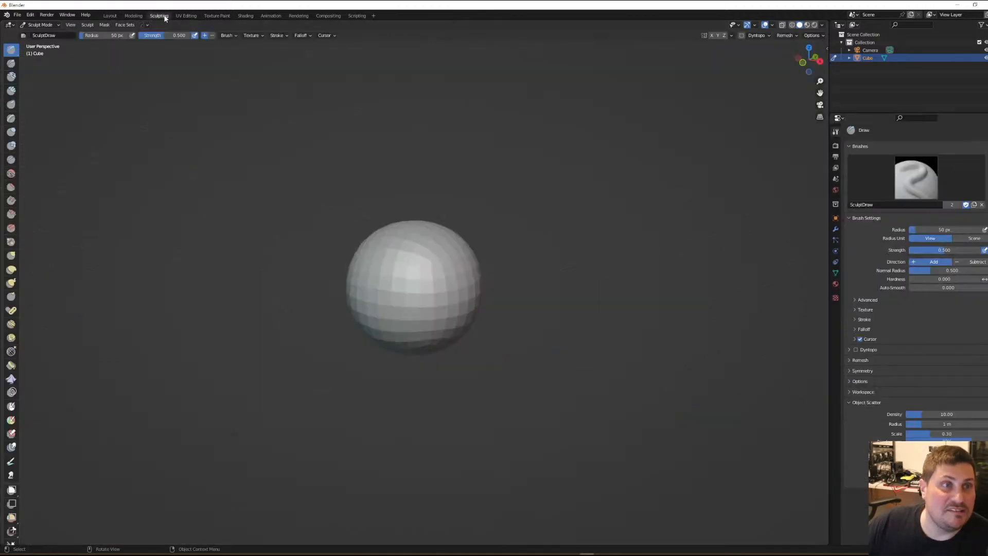
Choose the Elastic Deform brush and set its radius to 182 px
scroll(335, 251, up, 1)
scroll(406, 257, up, 1)
scroll(487, 284, down, 2)
scroll(470, 283, up, 2)
scroll(499, 253, down, 1)
scroll(499, 252, up, 1)
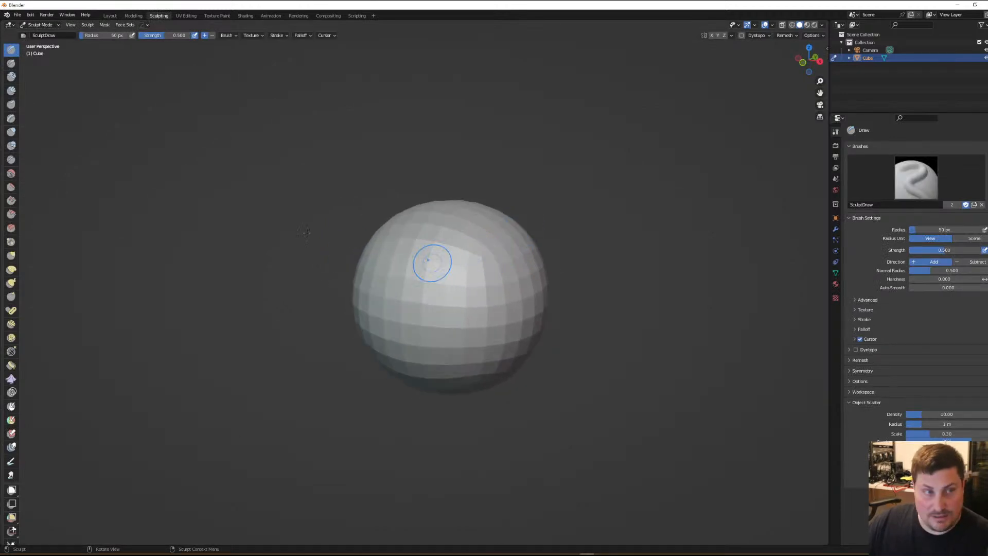
click(10, 269)
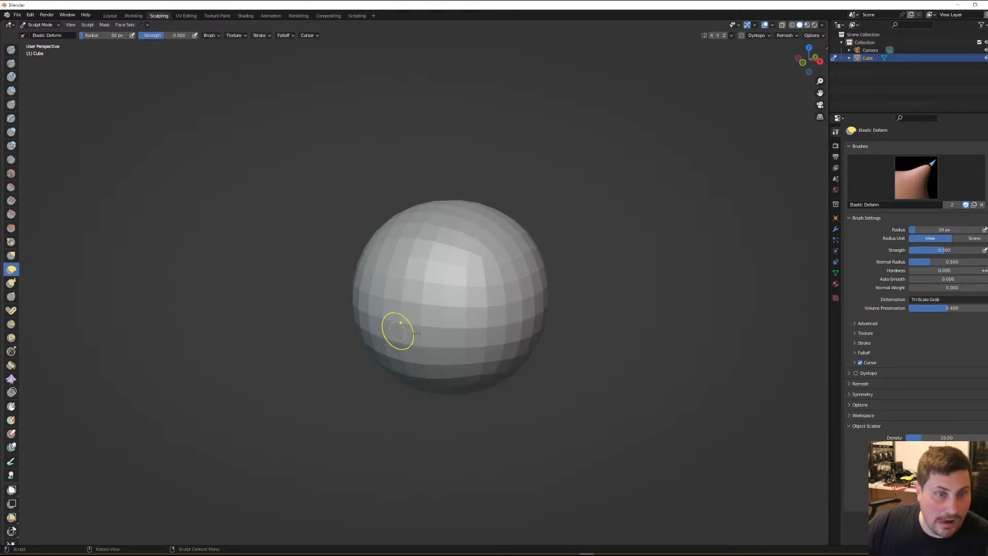
key(f)
click(538, 330)
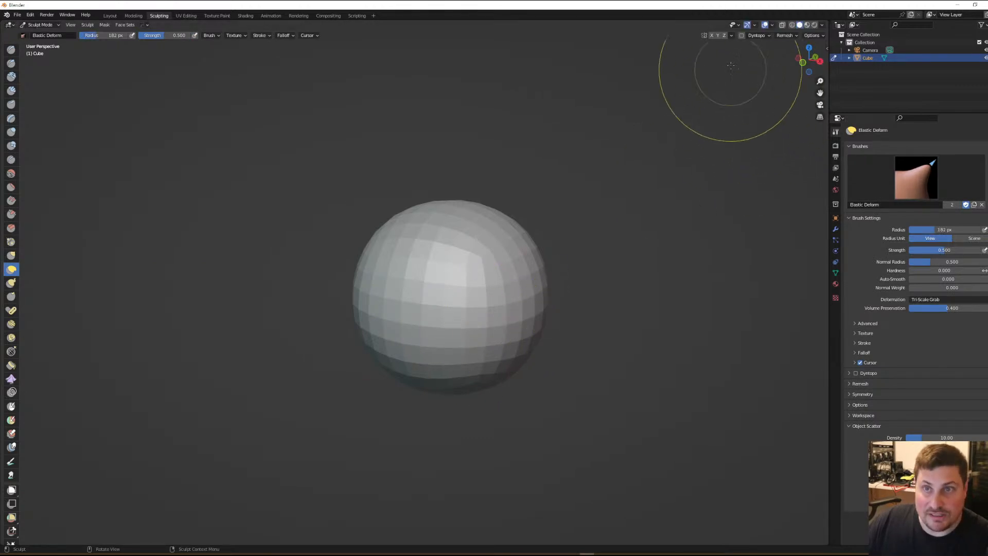
Enable X symmetry for sculpting and show the axis lines in the viewport overlays
click(712, 36)
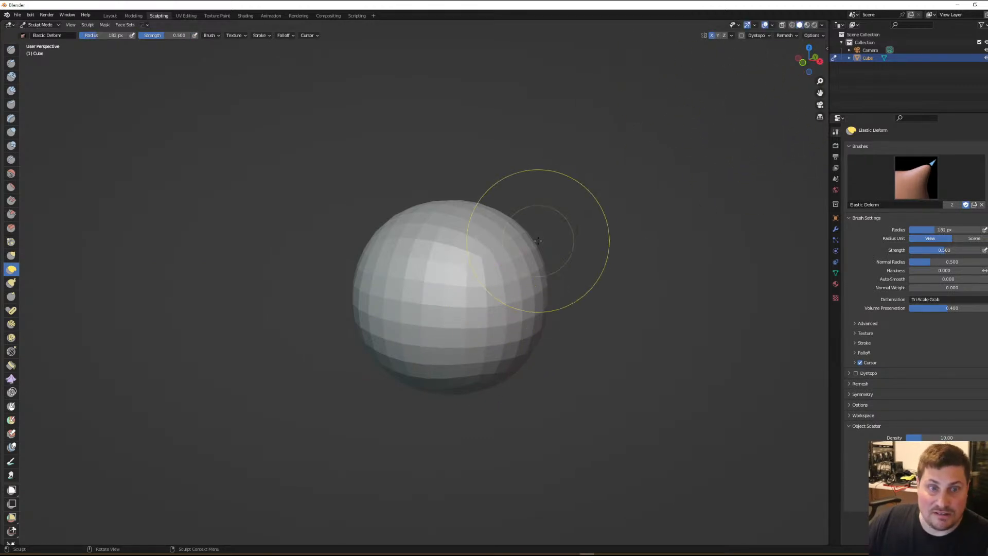
click(773, 25)
click(807, 63)
click(818, 63)
mouse_move(566, 185)
middle_down()
mouse_move(491, 247)
mouse_move(555, 230)
mouse_move(541, 243)
mouse_move(546, 205)
middle_up()
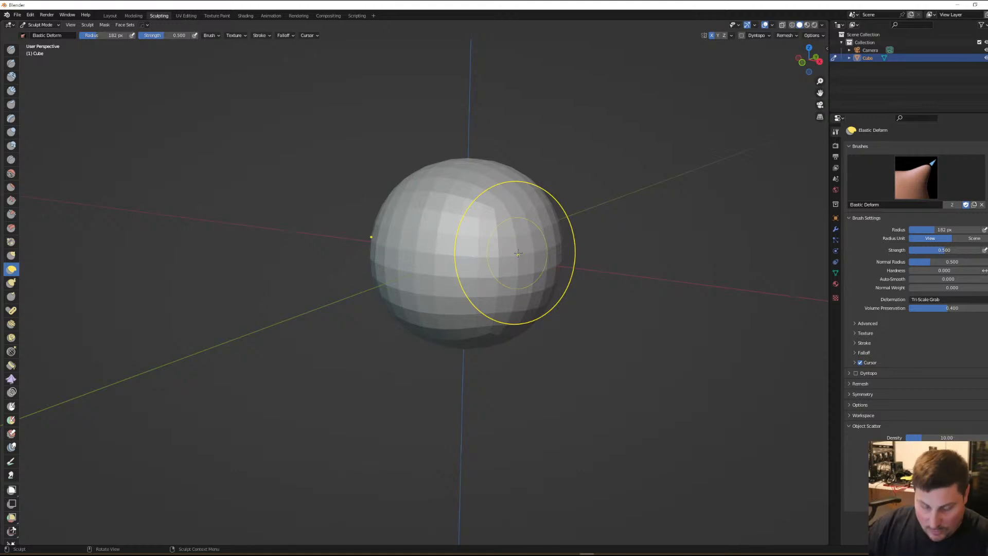
Pull the sphere's side downward and push its lower back inward with Elastic Deform
mouse_move(535, 234)
mouse_down()
mouse_move(510, 239)
mouse_move(522, 287)
mouse_up()
mouse_move(536, 293)
middle_down()
mouse_move(582, 303)
mouse_move(591, 294)
mouse_move(533, 269)
middle_up()
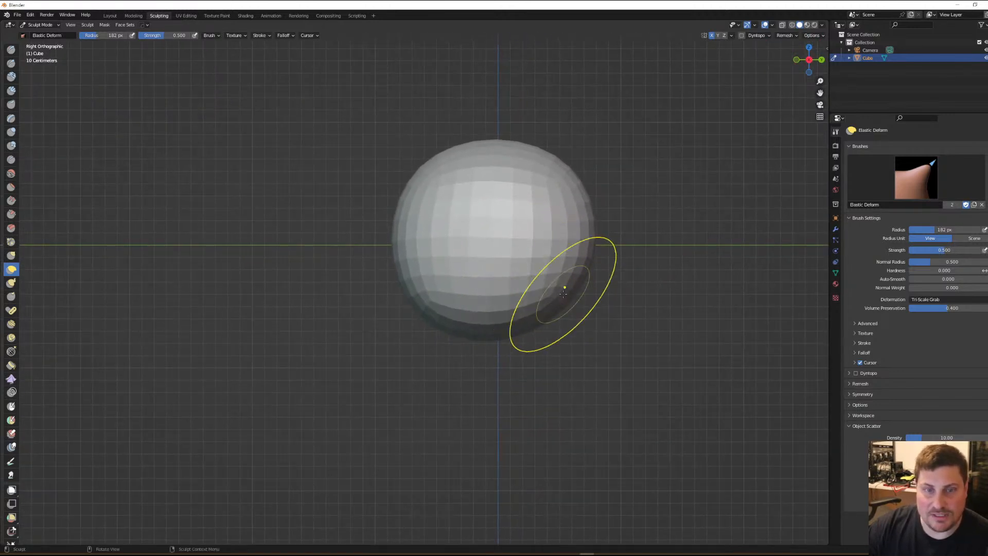
mouse_move(541, 300)
mouse_down()
mouse_move(535, 275)
mouse_move(493, 280)
mouse_up()
Narrow both sides of the sphere into a head shape and taper the lower part toward the chin
mouse_move(493, 280)
middle_down()
mouse_move(578, 282)
mouse_move(558, 259)
mouse_move(579, 260)
mouse_move(508, 251)
mouse_move(554, 232)
mouse_move(524, 236)
middle_up()
drag(531, 233, 511, 243)
drag(526, 210, 513, 239)
drag(518, 281, 508, 282)
drag(511, 202, 506, 198)
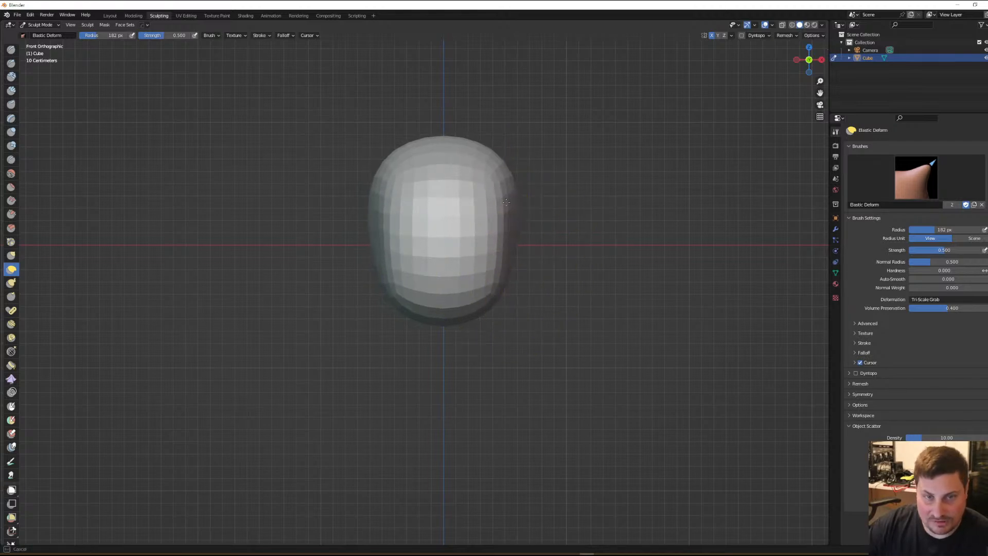
drag(508, 267, 489, 285)
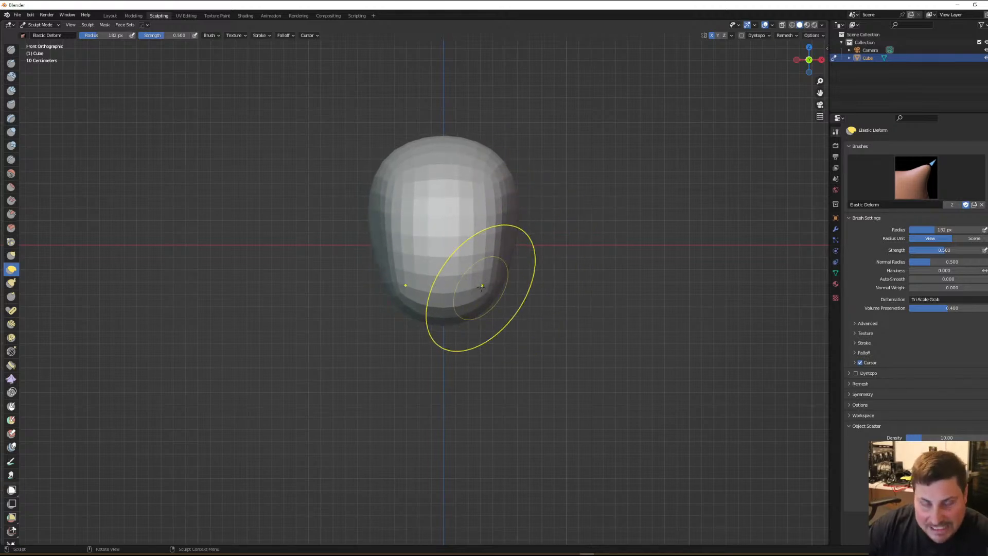
drag(513, 221, 507, 201)
Flatten the crown of the head shape with downward Elastic Deform strokes
middle_drag(541, 170, 474, 151)
drag(474, 147, 475, 156)
drag(477, 150, 478, 159)
mouse_move(480, 154)
mouse_down()
mouse_move(483, 163)
mouse_move(450, 176)
mouse_move(487, 166)
mouse_move(508, 176)
mouse_up()
middle_drag(523, 182, 485, 171)
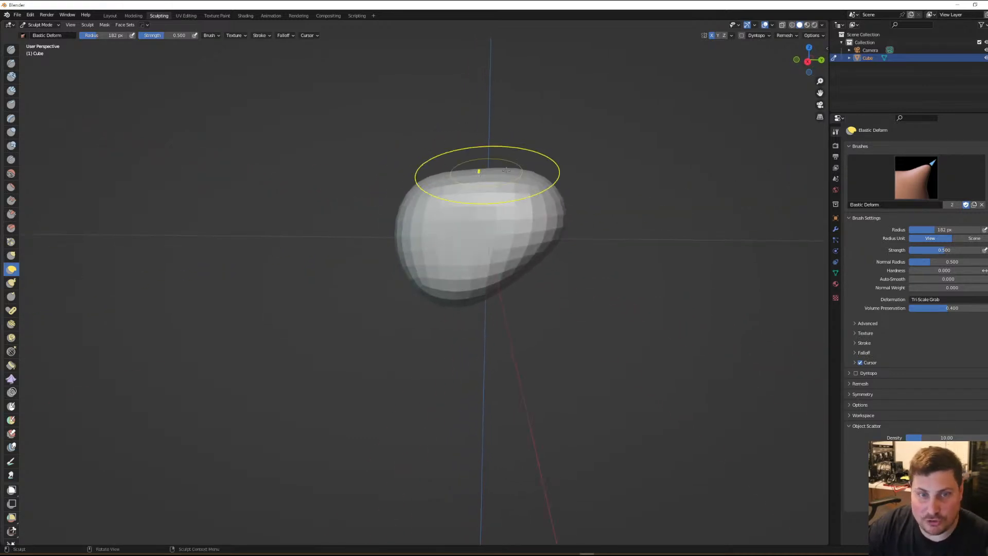
Refine the back and underside of the head's profile from the right side view
key(KP_3)
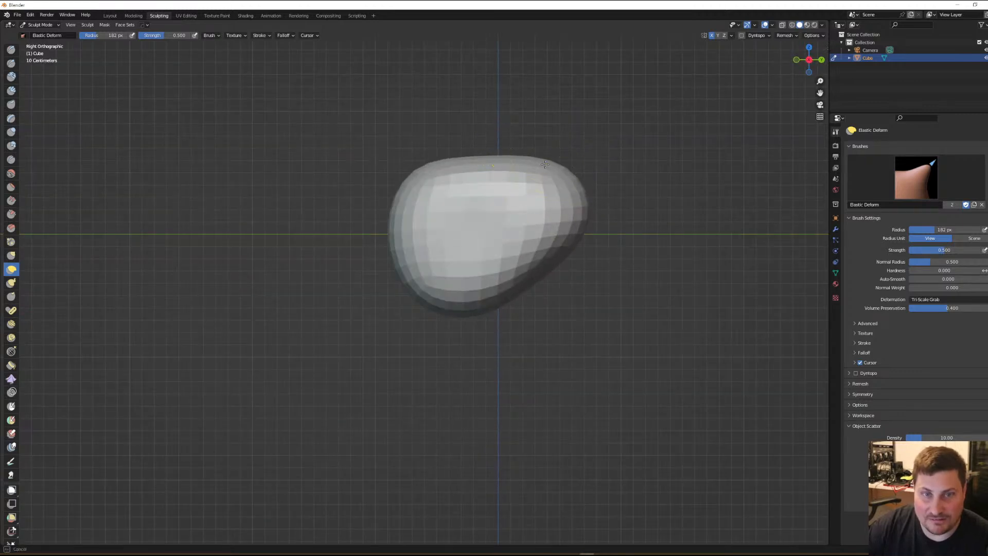
drag(584, 198, 578, 202)
drag(585, 213, 579, 216)
drag(506, 302, 500, 293)
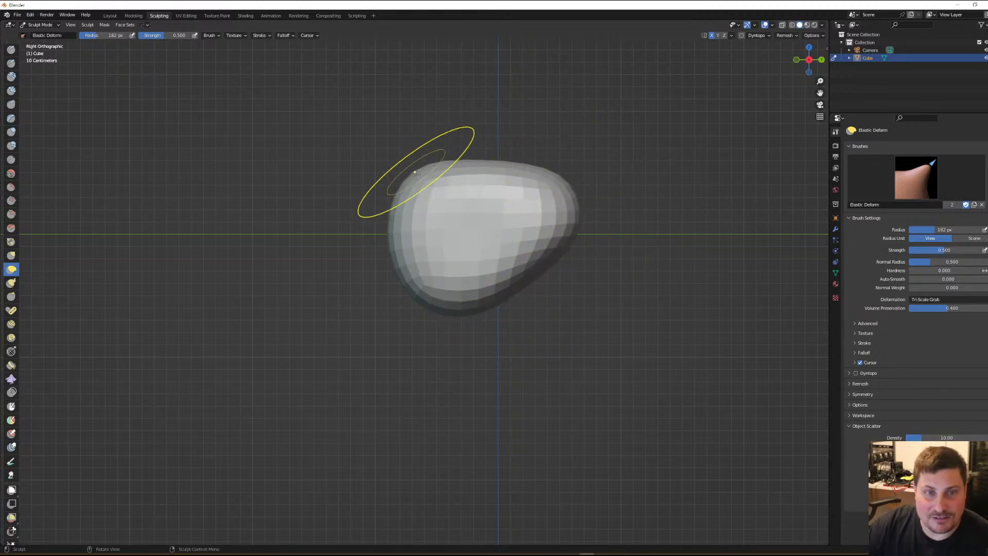
Enlarge the Elastic Deform brush radius to 266 px and reshape the side of the head with broad strokes
mouse_move(441, 194)
middle_down()
mouse_move(554, 212)
mouse_move(523, 199)
mouse_move(525, 252)
mouse_move(546, 229)
mouse_move(546, 203)
mouse_move(575, 216)
middle_up()
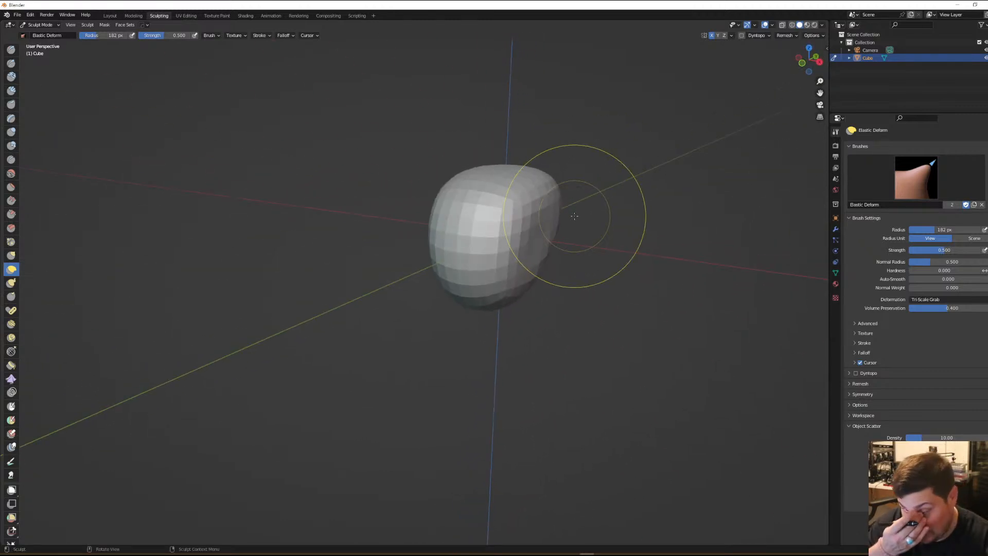
mouse_move(535, 188)
middle_down()
mouse_move(530, 177)
mouse_move(561, 195)
mouse_move(628, 152)
mouse_move(608, 171)
mouse_move(560, 146)
mouse_move(648, 292)
middle_up()
scroll(628, 152, down, 2)
scroll(607, 172, up, 1)
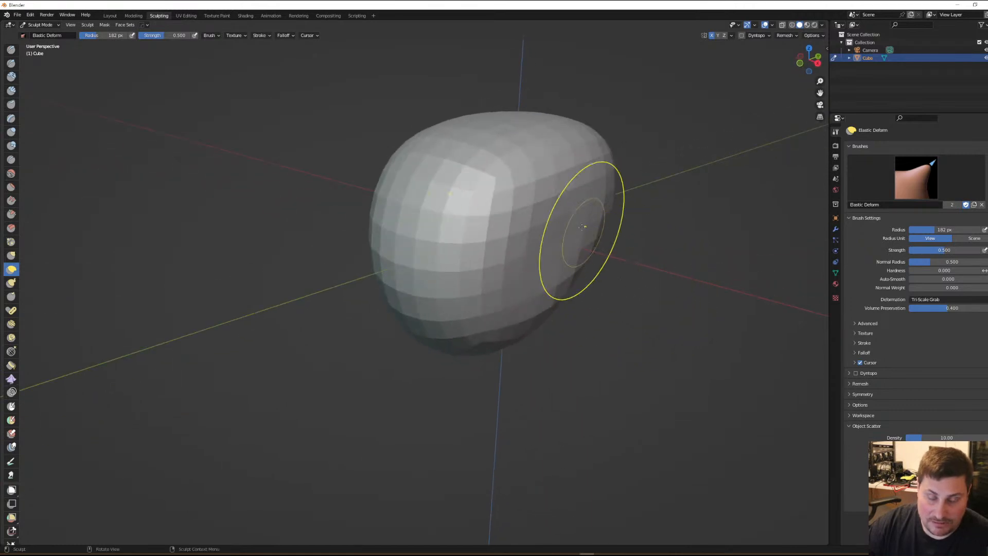
right_click(515, 221)
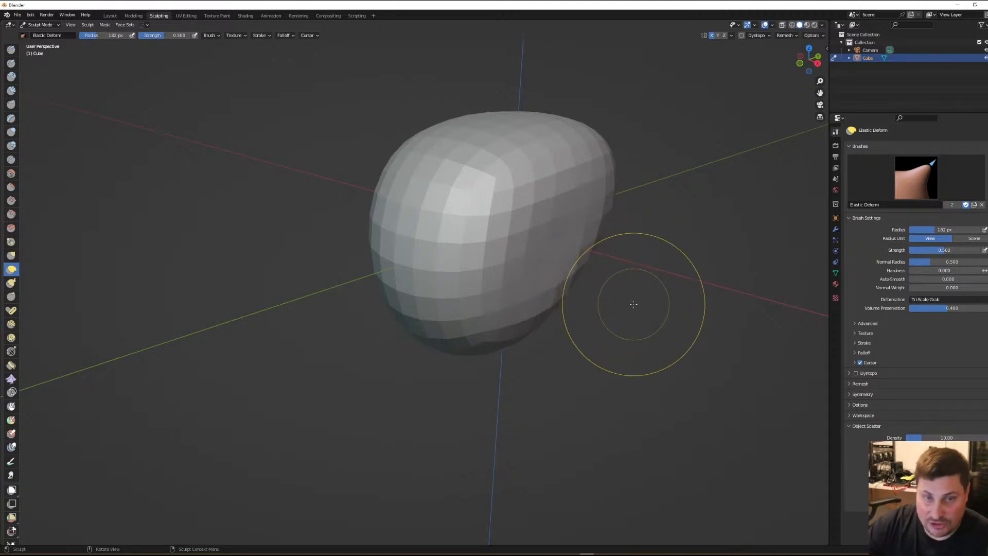
mouse_move(613, 313)
middle_down()
mouse_move(620, 291)
mouse_move(647, 290)
mouse_move(657, 301)
mouse_move(643, 314)
mouse_move(620, 286)
mouse_move(617, 296)
mouse_move(456, 268)
mouse_move(433, 279)
middle_up()
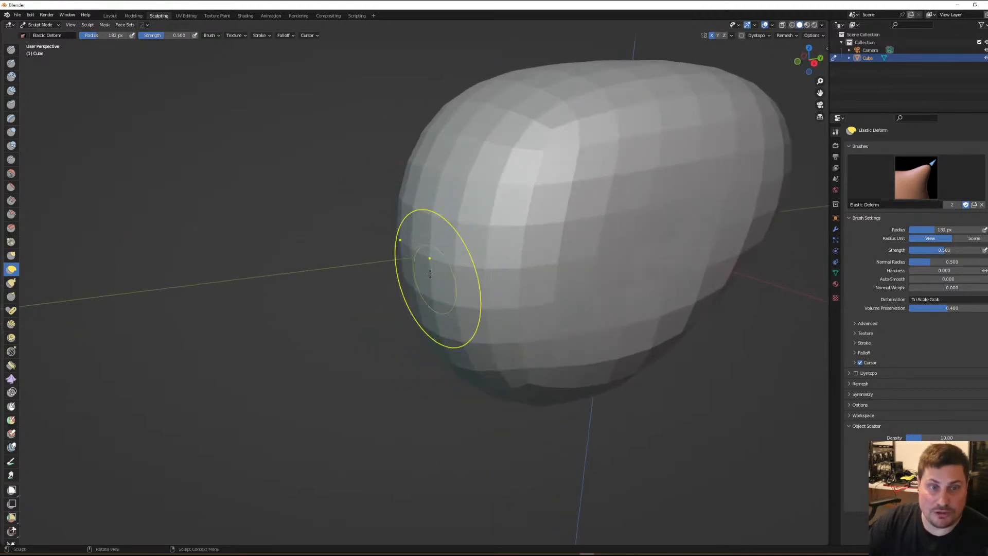
key(f)
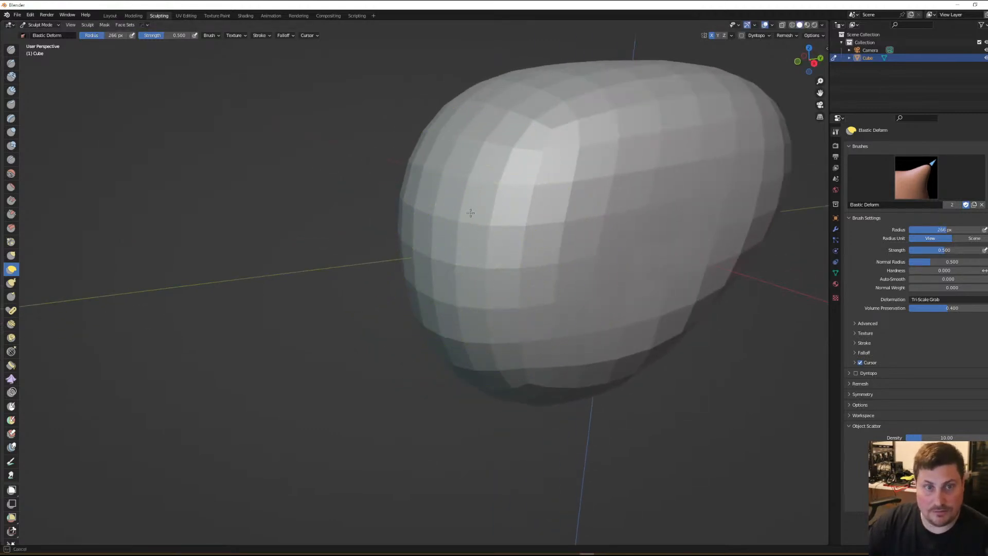
mouse_move(503, 328)
middle_down()
mouse_move(529, 287)
mouse_move(474, 287)
mouse_move(558, 258)
mouse_move(551, 238)
mouse_move(581, 238)
middle_up()
drag(617, 230, 601, 227)
mouse_move(574, 276)
middle_down()
mouse_move(640, 202)
mouse_move(586, 331)
mouse_move(601, 351)
mouse_move(557, 339)
mouse_move(547, 359)
middle_up()
scroll(572, 346, down, 1)
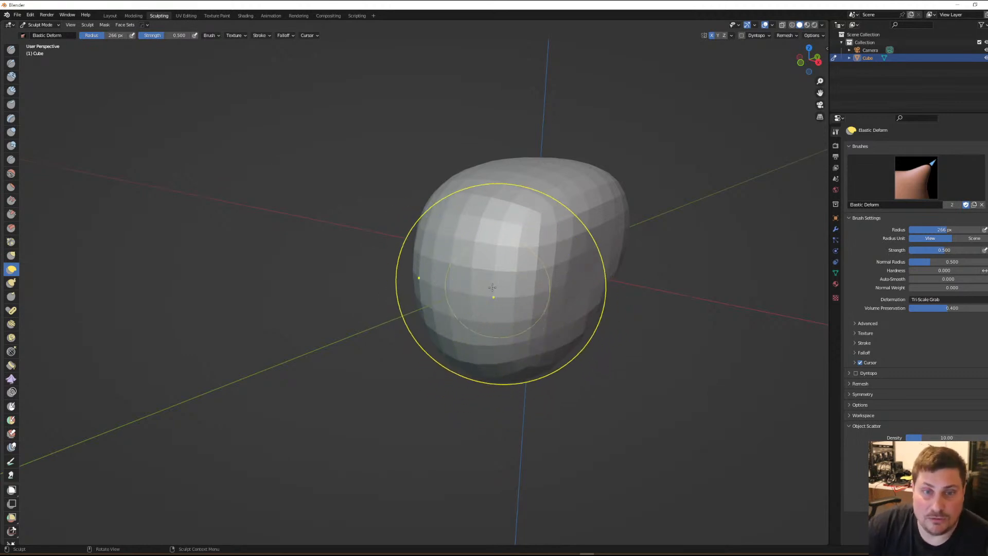
mouse_move(545, 258)
middle_down()
mouse_move(554, 266)
mouse_move(519, 285)
middle_up()
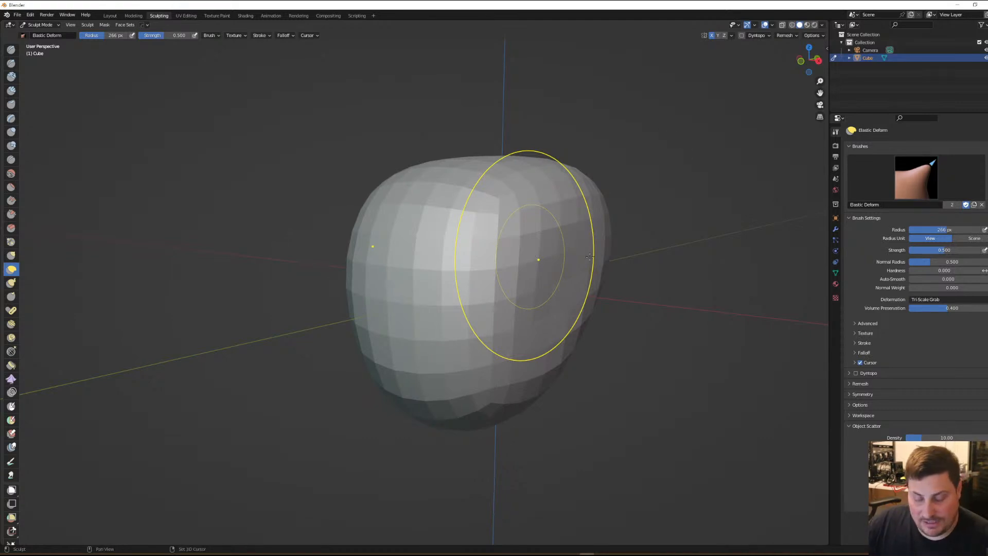
Set the voxel size for remeshing the head using the on-surface grid preview
key(r)
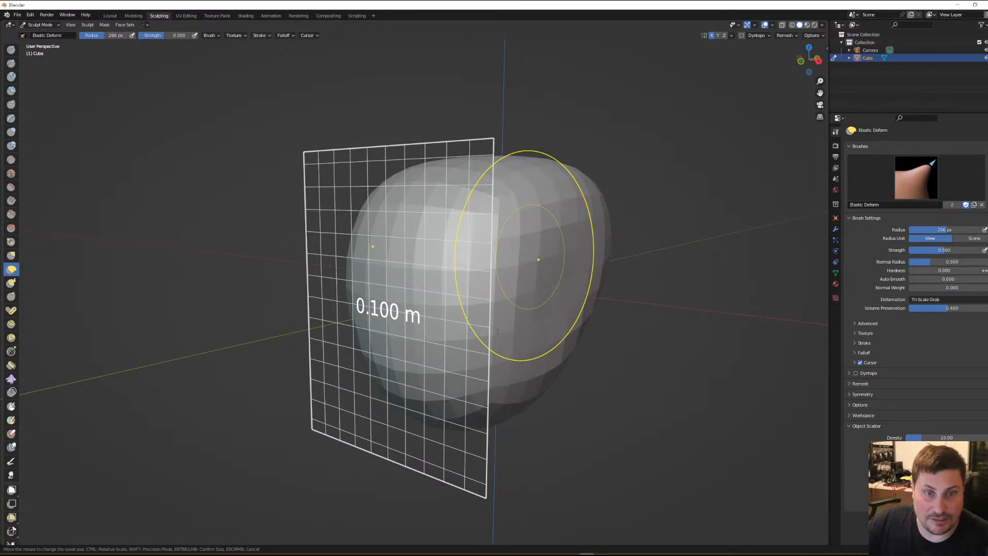
click(501, 320)
middle_drag(500, 320, 582, 276)
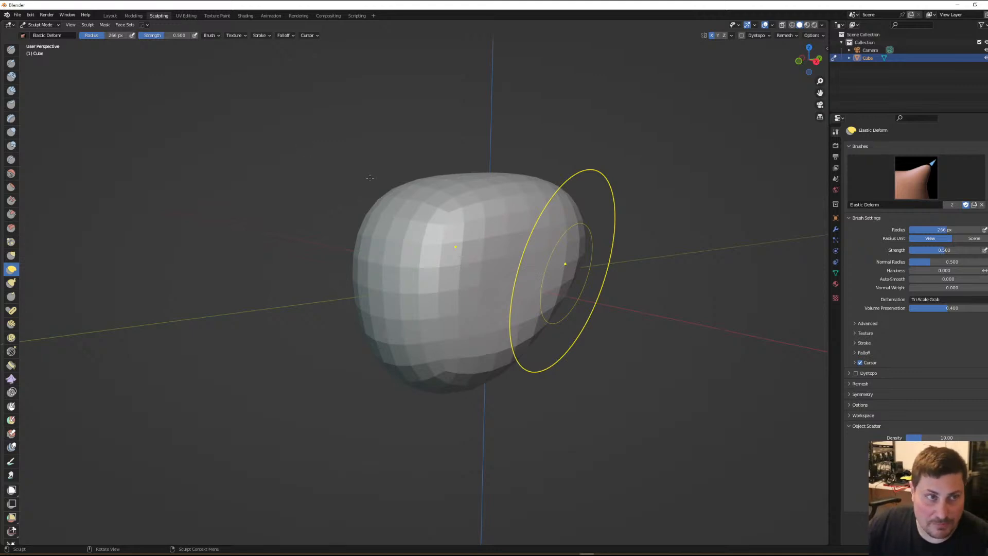
middle_drag(585, 188, 604, 193)
mouse_move(583, 204)
middle_down()
mouse_move(553, 210)
mouse_move(578, 214)
middle_up()
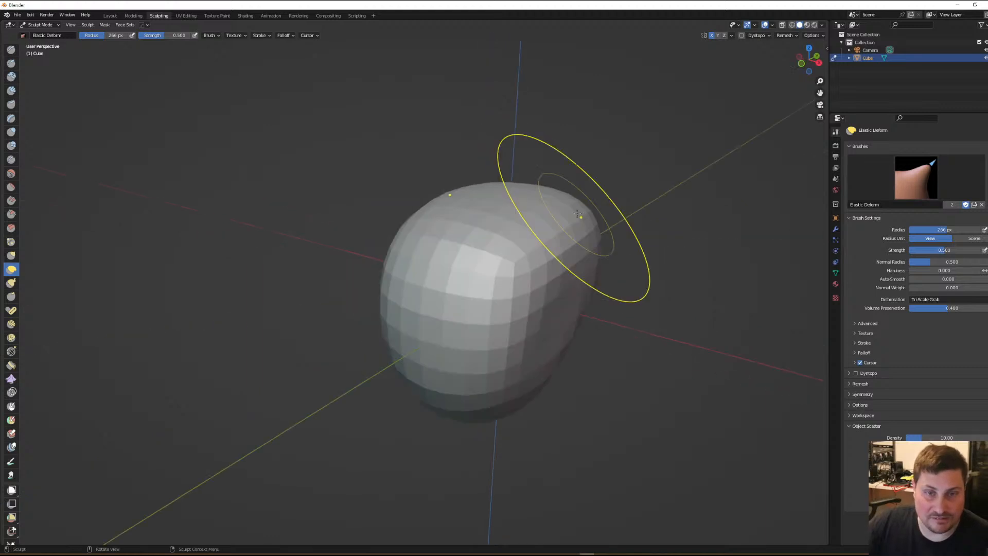
Inspect the head's mesh density in the Layout workspace with the object deselected, and return to the Sculpting workspace
click(109, 16)
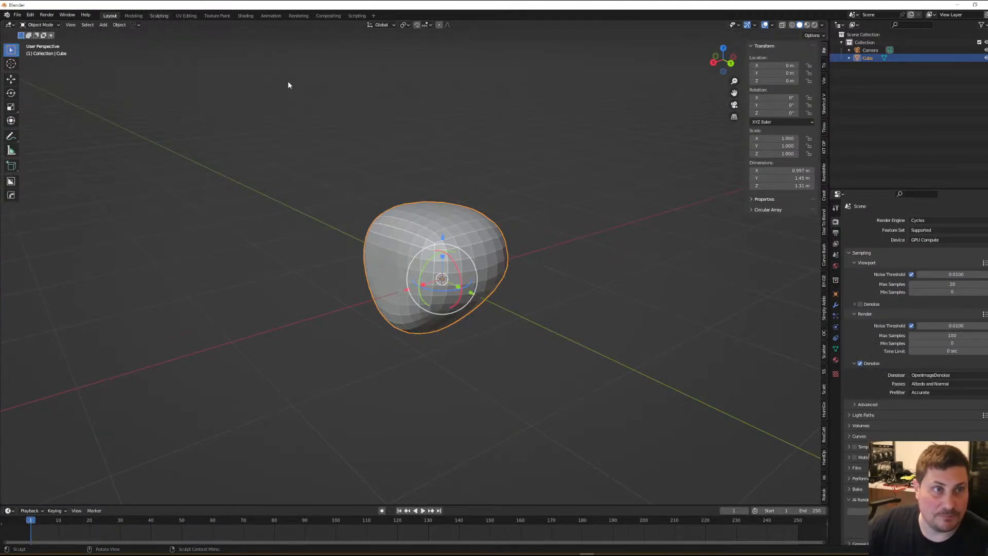
click(159, 16)
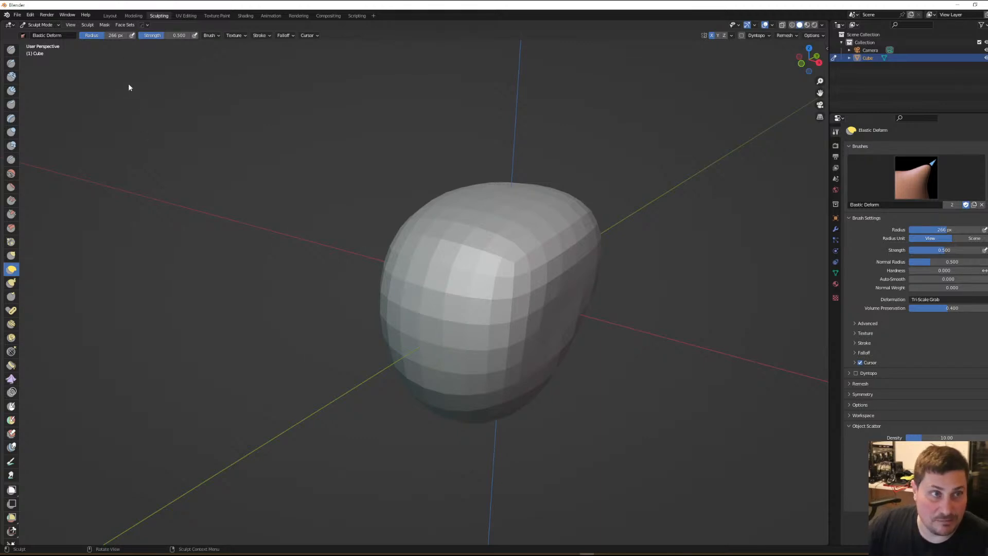
scroll(386, 217, down, 2)
scroll(387, 217, up, 2)
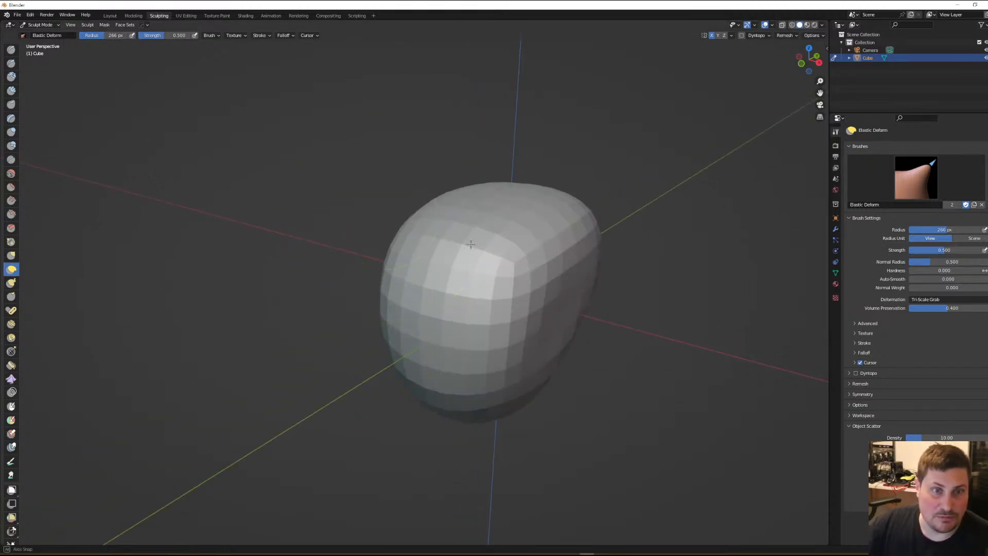
middle_drag(387, 217, 433, 229)
click(106, 15)
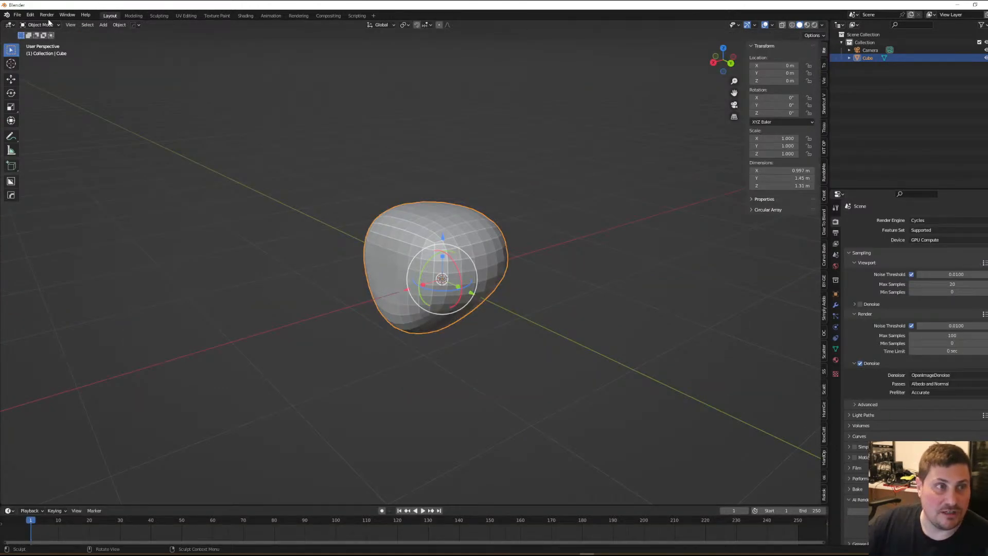
click(14, 84)
click(278, 213)
scroll(287, 218, down, 3)
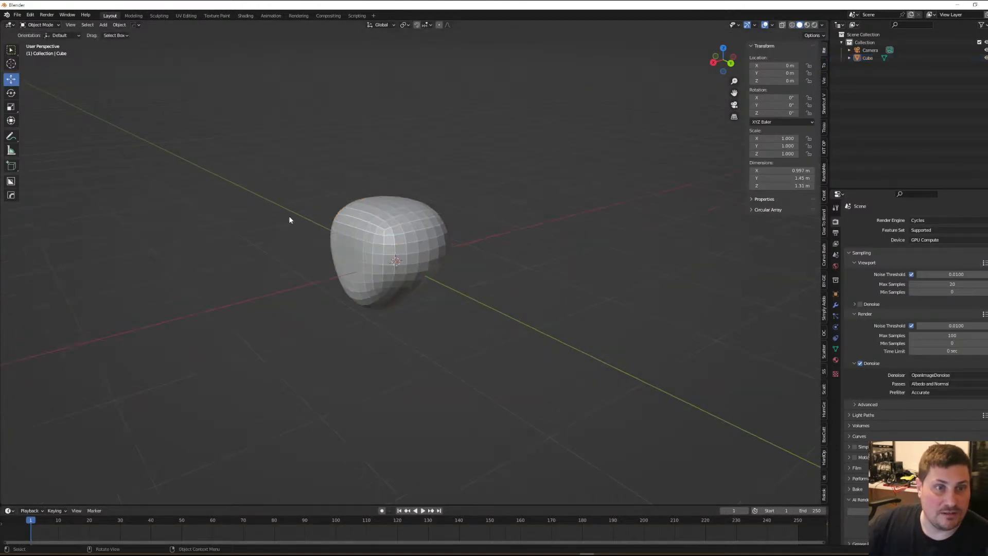
middle_drag(393, 250, 316, 255)
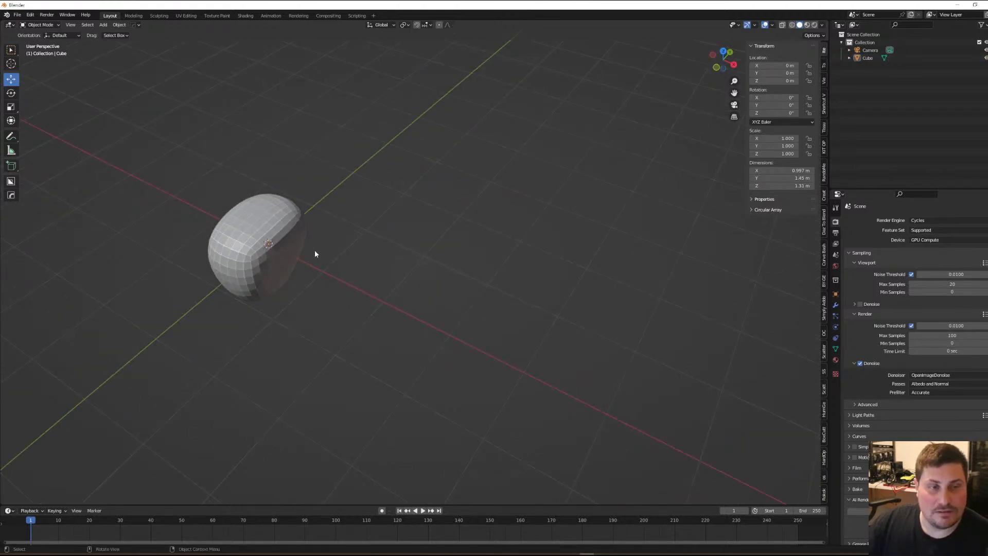
shift+middle_drag(105, 231, 311, 258)
scroll(499, 288, up, 6)
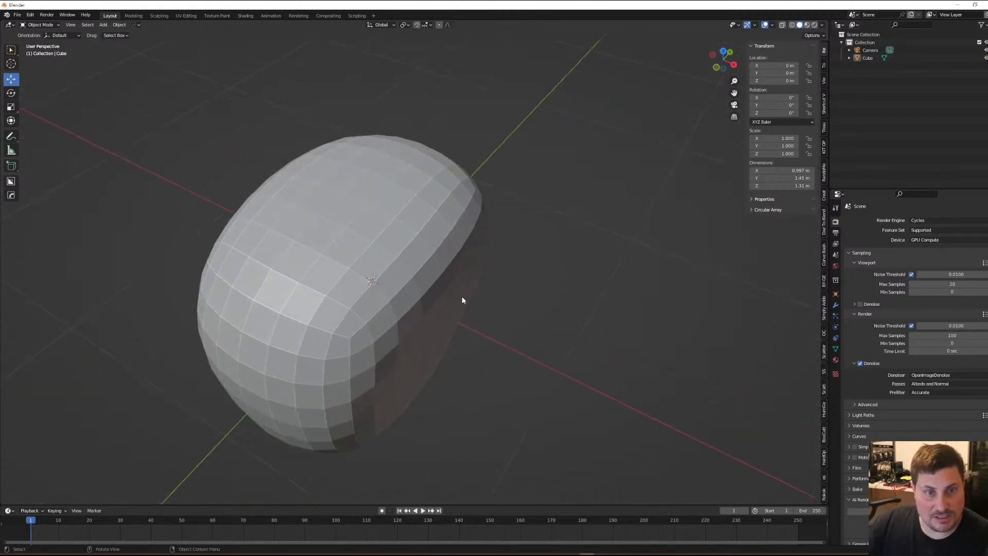
scroll(462, 296, down, 2)
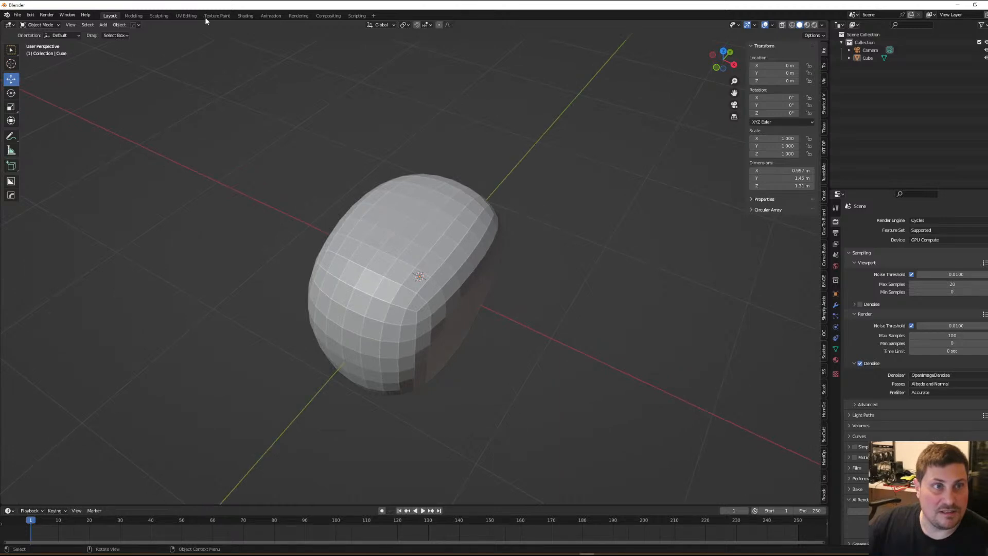
click(159, 16)
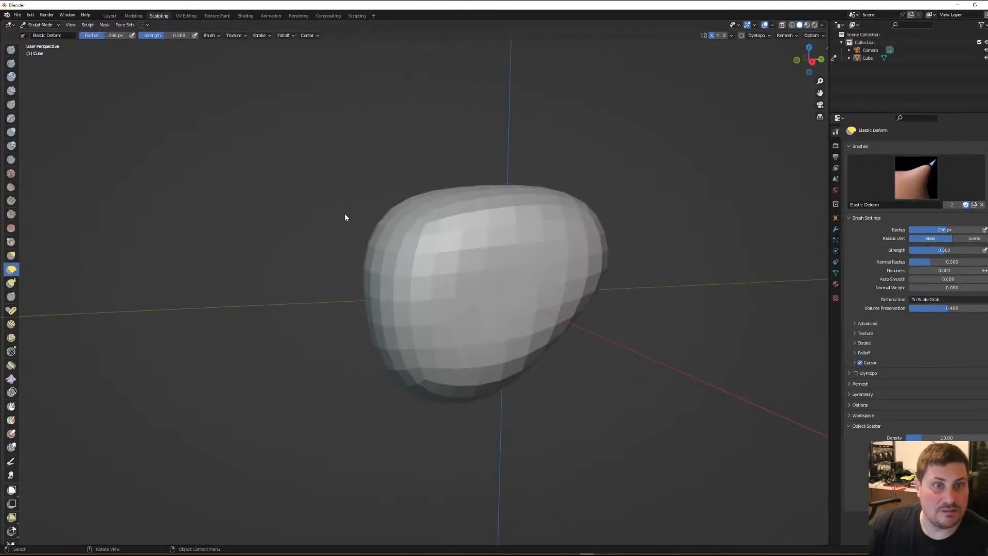
Voxel remesh the head, check its topology in the Layout workspace and return to the Sculpting workspace
middle_drag(648, 260, 687, 280)
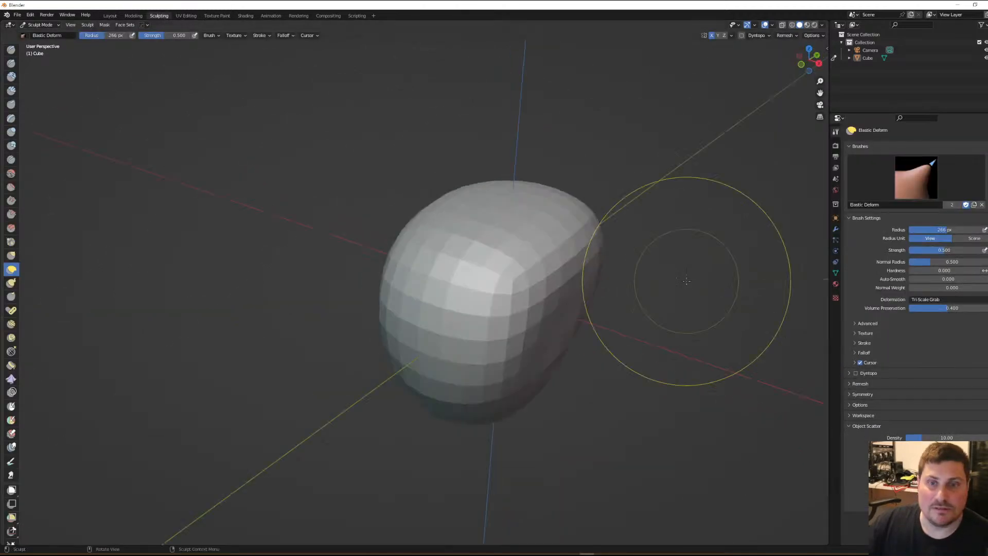
click(792, 36)
click(790, 112)
middle_drag(603, 205, 604, 202)
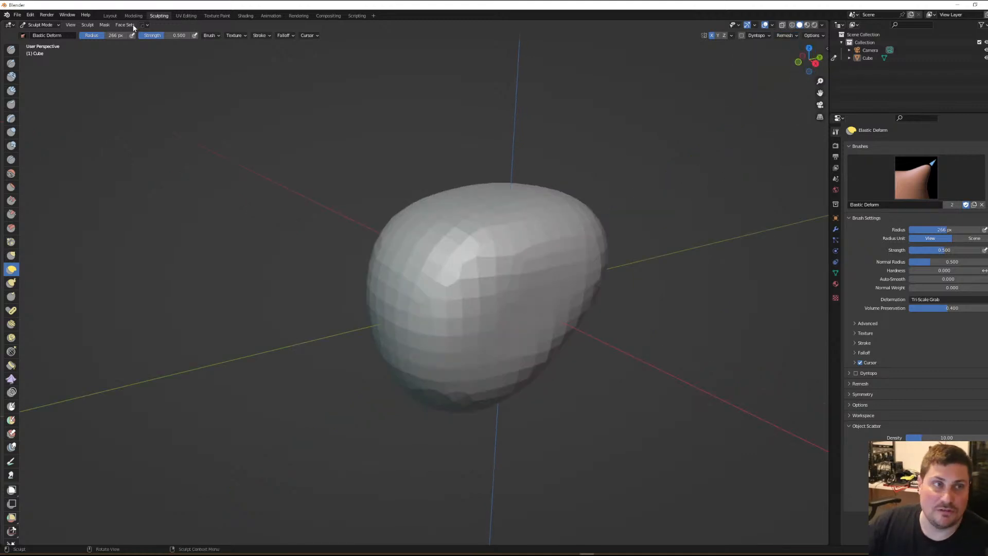
click(110, 15)
mouse_move(332, 216)
middle_down()
mouse_move(305, 205)
mouse_move(362, 228)
mouse_move(319, 196)
mouse_move(412, 220)
middle_up()
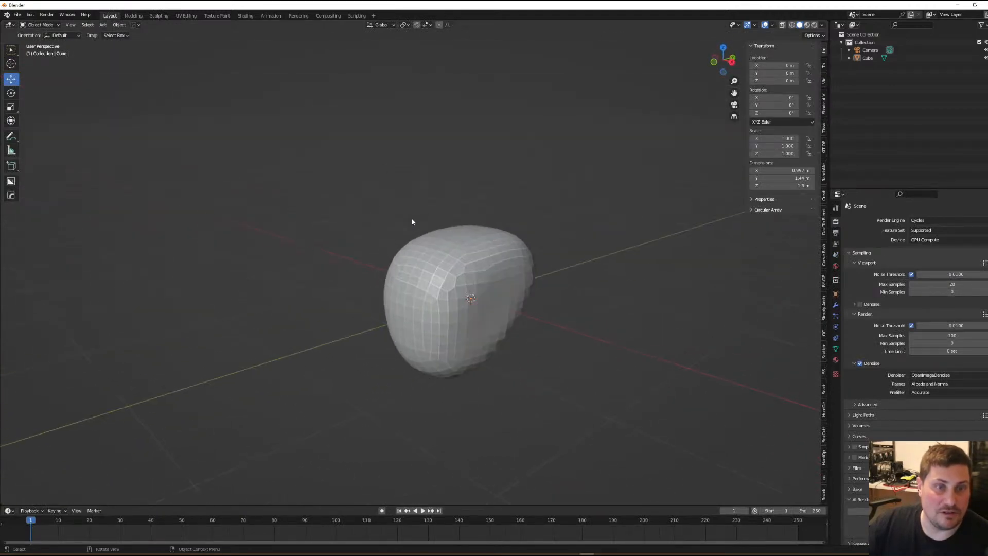
click(158, 16)
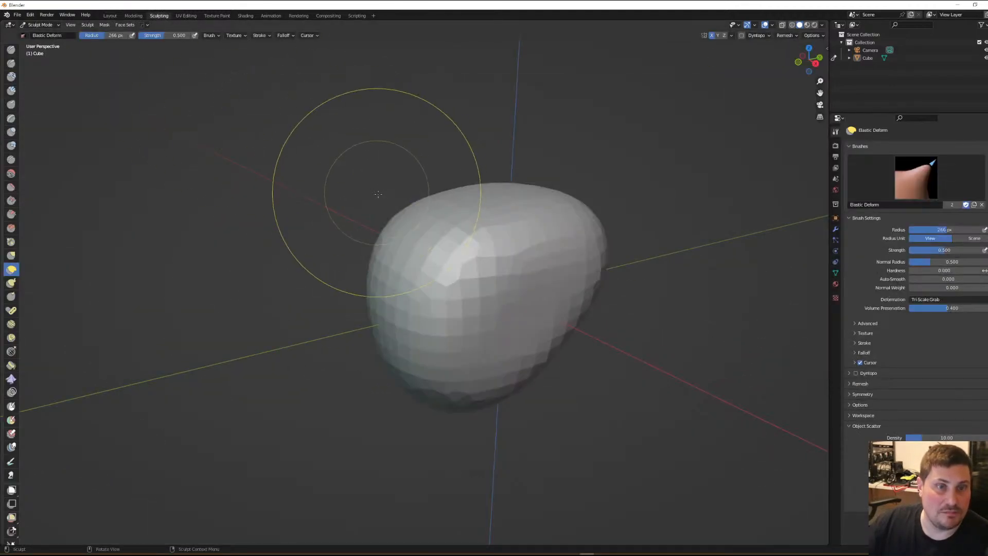
middle_drag(361, 174, 351, 163)
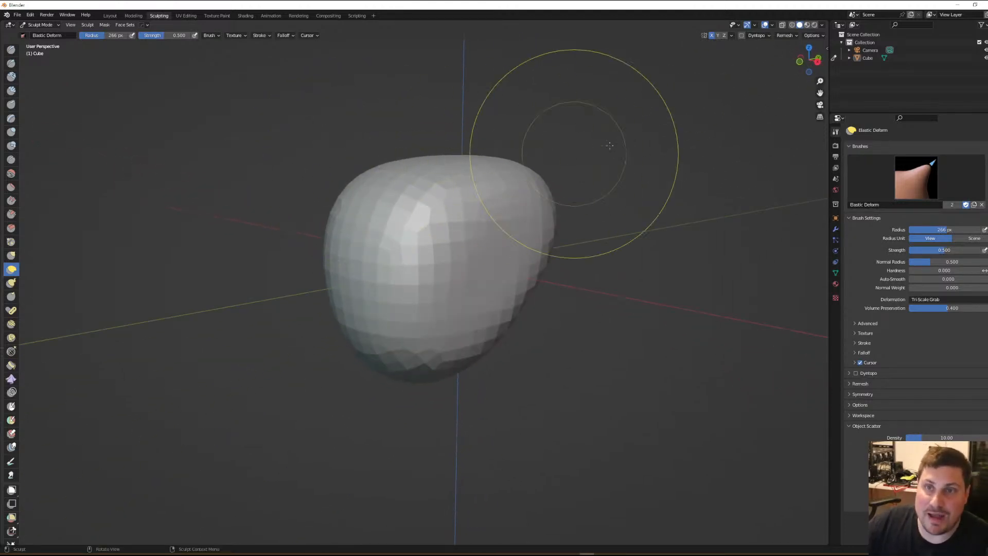
Set the head's remesh voxel size to 0.028 m using the on-surface grid preview
mouse_move(442, 164)
middle_down()
mouse_move(470, 195)
mouse_move(461, 198)
middle_up()
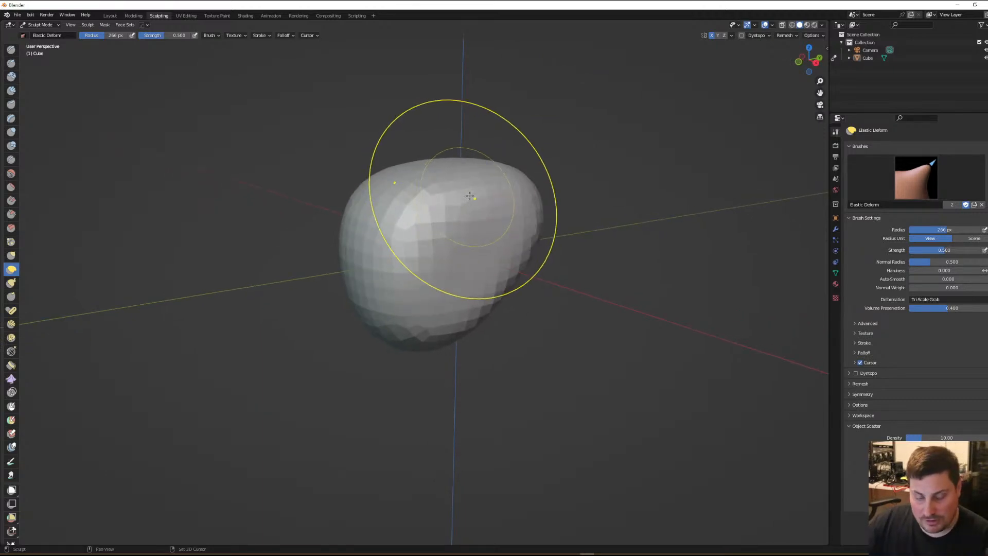
key(r)
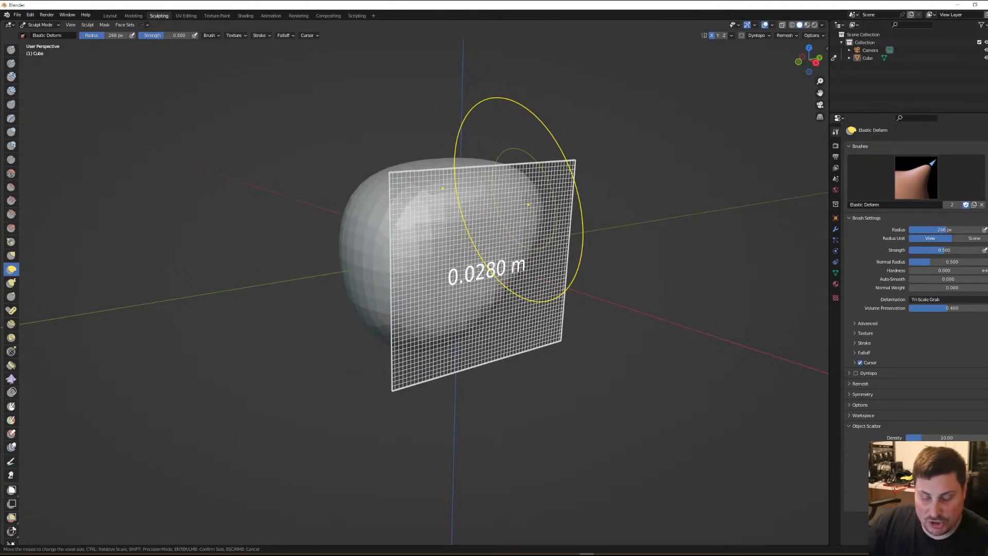
click(526, 200)
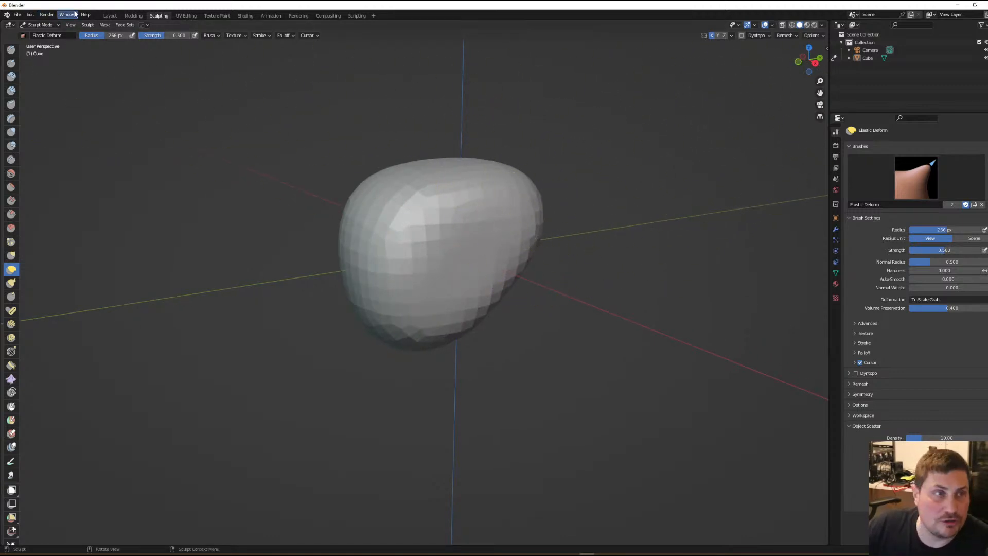
Look up the Shortcut VUr add-on in the preferences by searching add-ons for "shor", and close the preferences
click(30, 15)
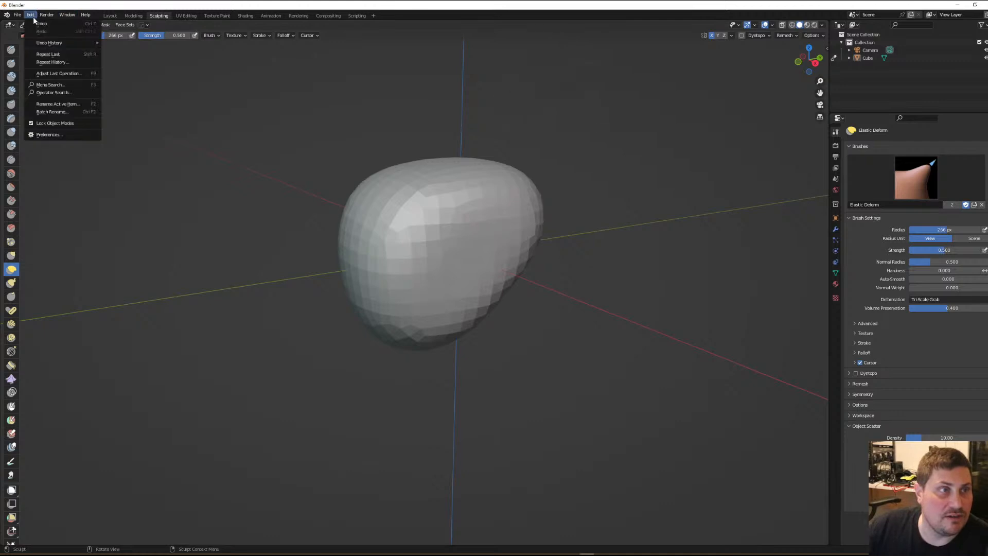
click(48, 135)
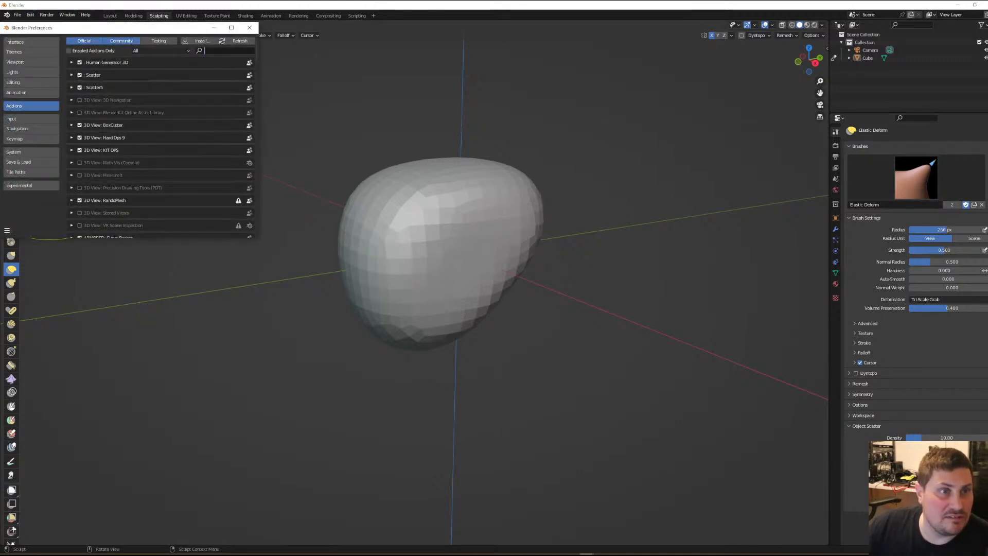
text(shor)
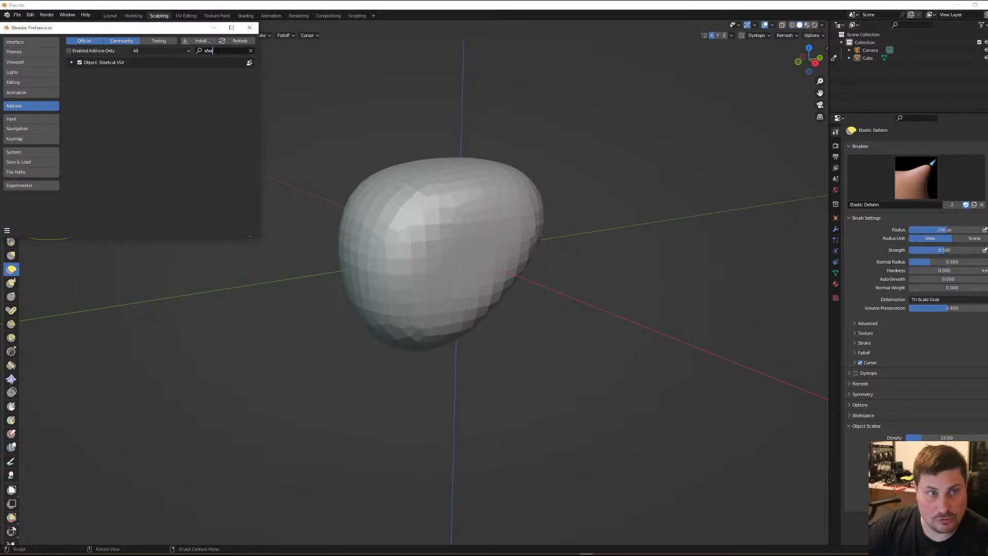
key(Escape)
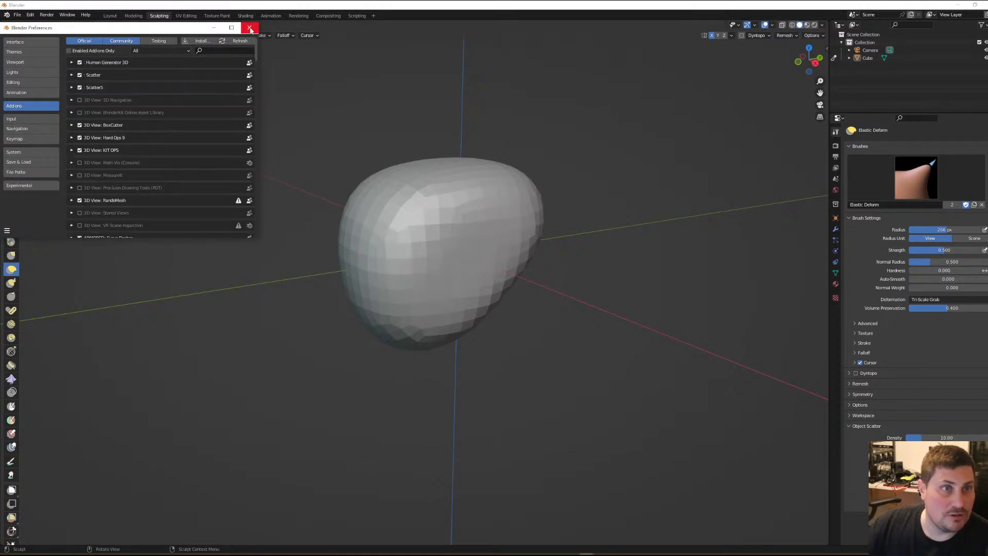
click(250, 27)
Start the Shortcut VUr on-screen input display and set its Offset X to 108 and Offset Y to 43
key(n)
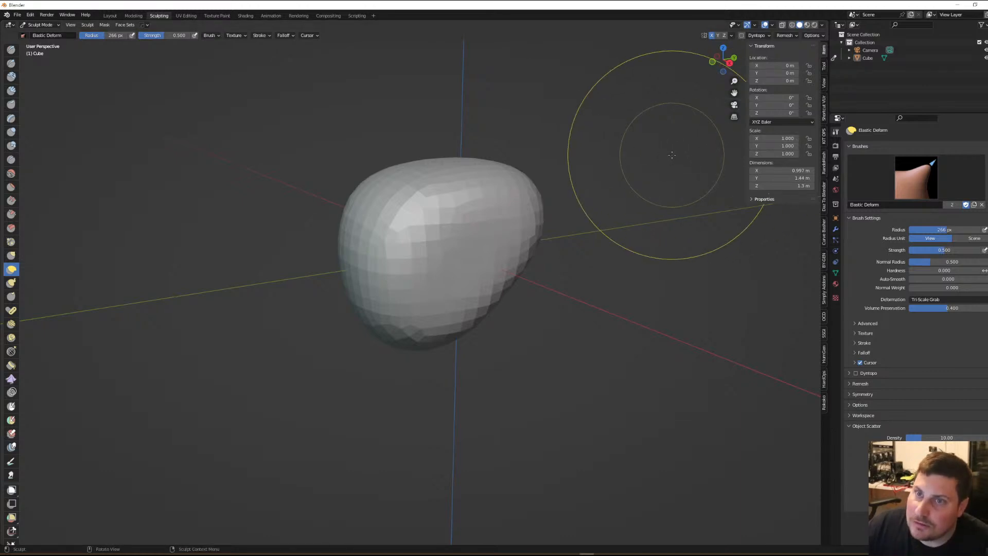
click(824, 109)
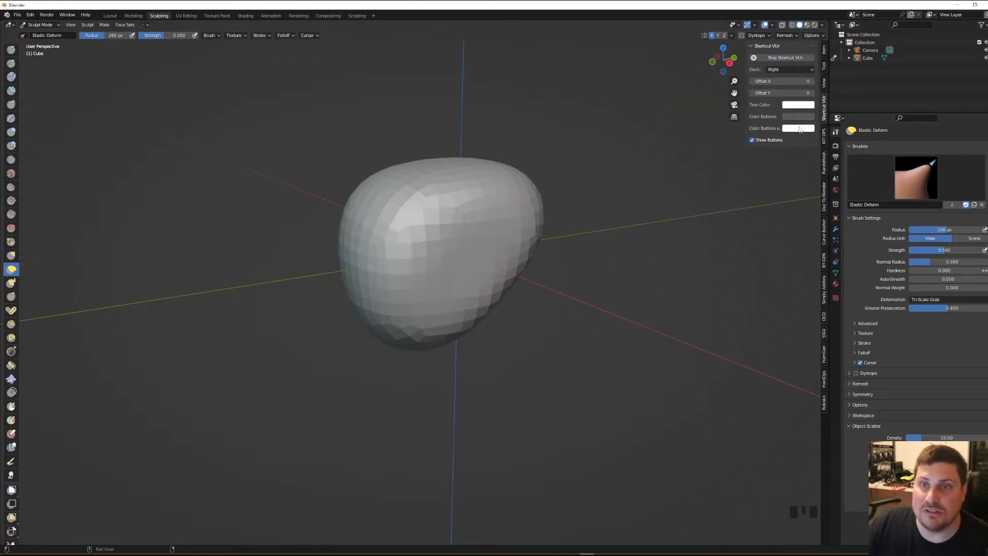
click(807, 93)
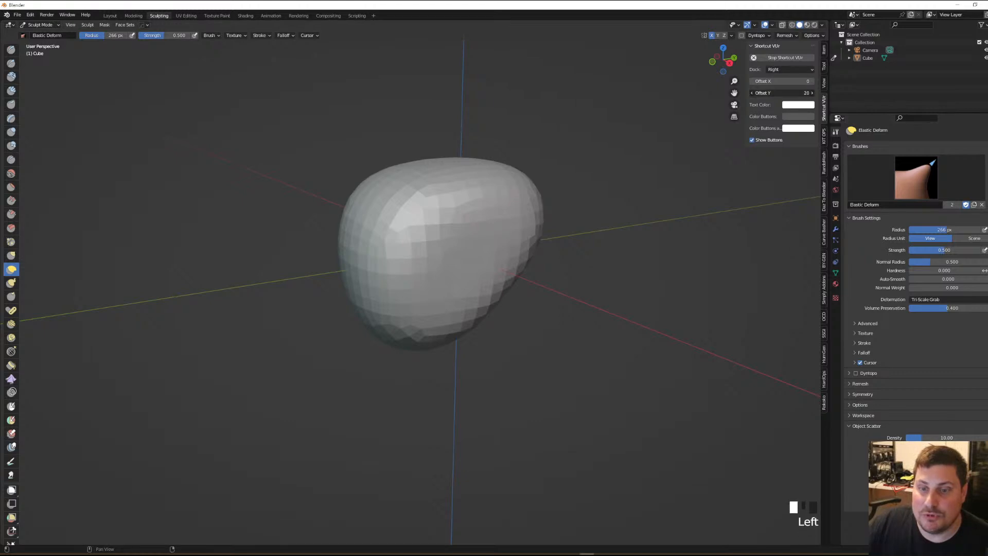
drag(807, 82, 848, 82)
Voxel remesh the head with Fix Poles and Volume preservation enabled, and inspect the resulting surface
middle_drag(456, 258, 453, 280)
scroll(453, 277, up, 2)
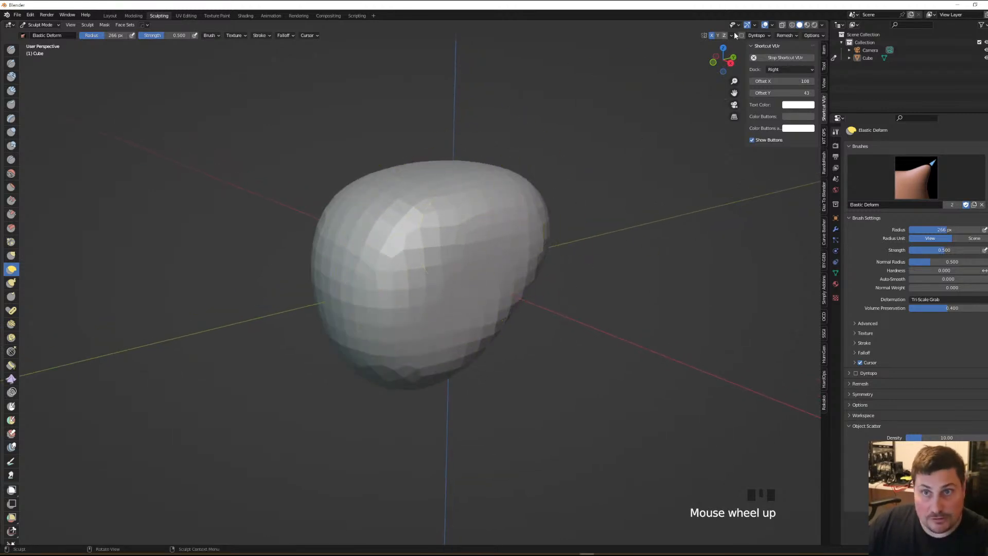
click(784, 36)
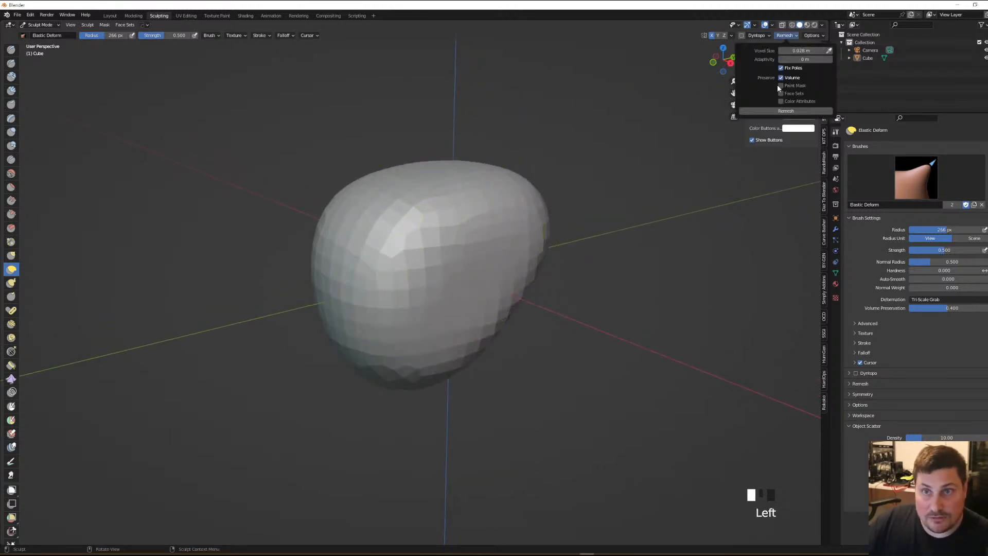
click(781, 111)
scroll(507, 243, down, 2)
middle_drag(507, 243, 496, 232)
scroll(491, 246, up, 2)
scroll(491, 246, down, 2)
scroll(464, 254, up, 2)
scroll(463, 255, down, 1)
scroll(463, 255, down, 1)
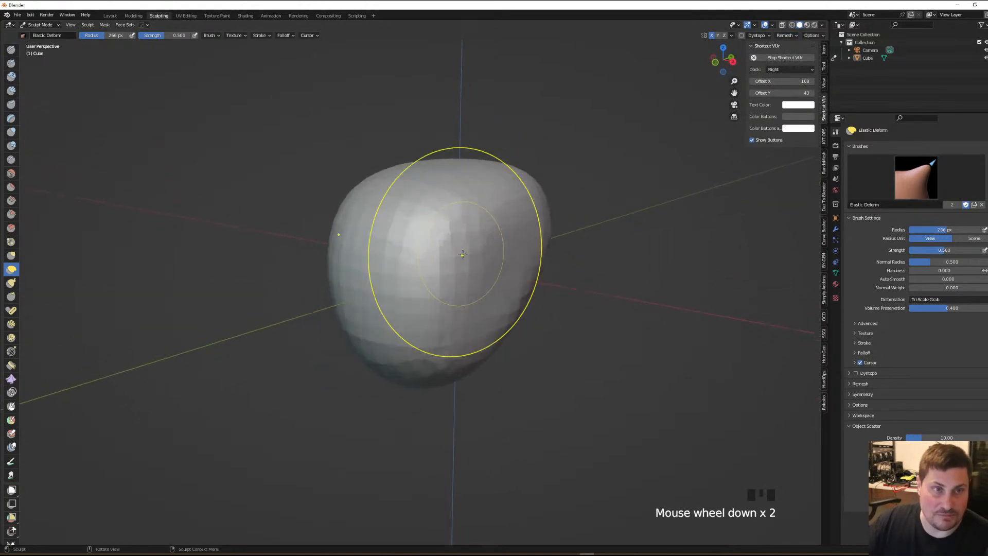
Smooth the whole head with the Mesh Filter tool, using the Smooth filter type at strength 1.000
middle_drag(13, 345, 18, 206)
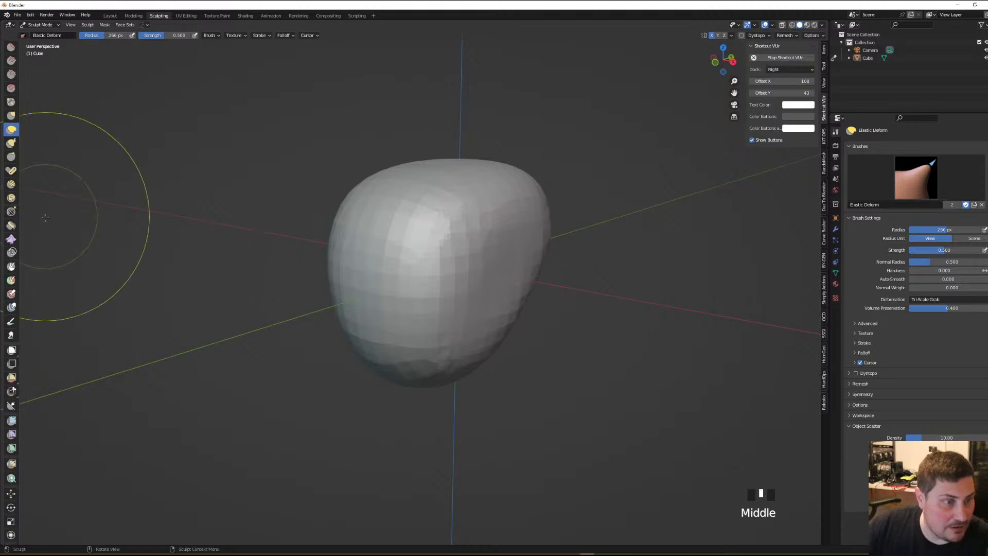
click(12, 421)
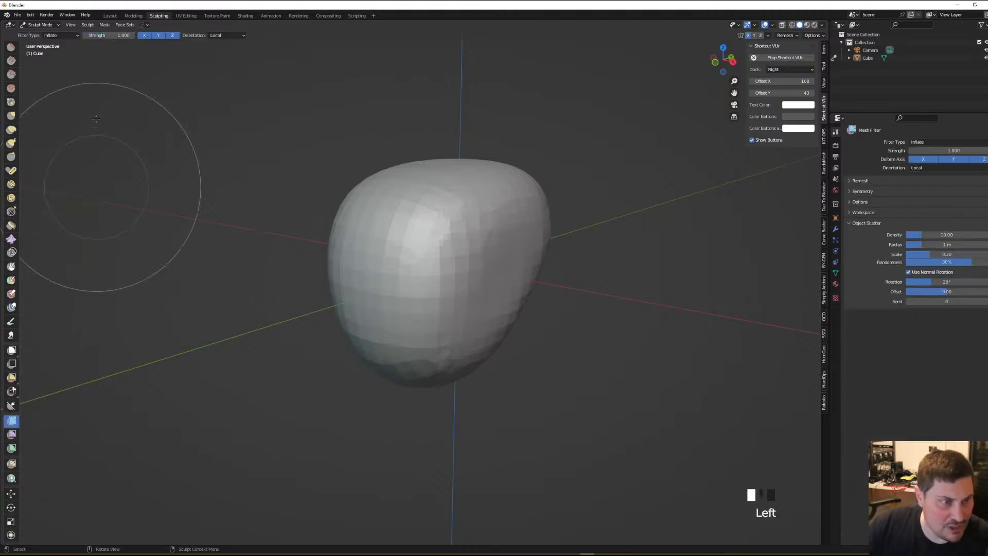
click(60, 36)
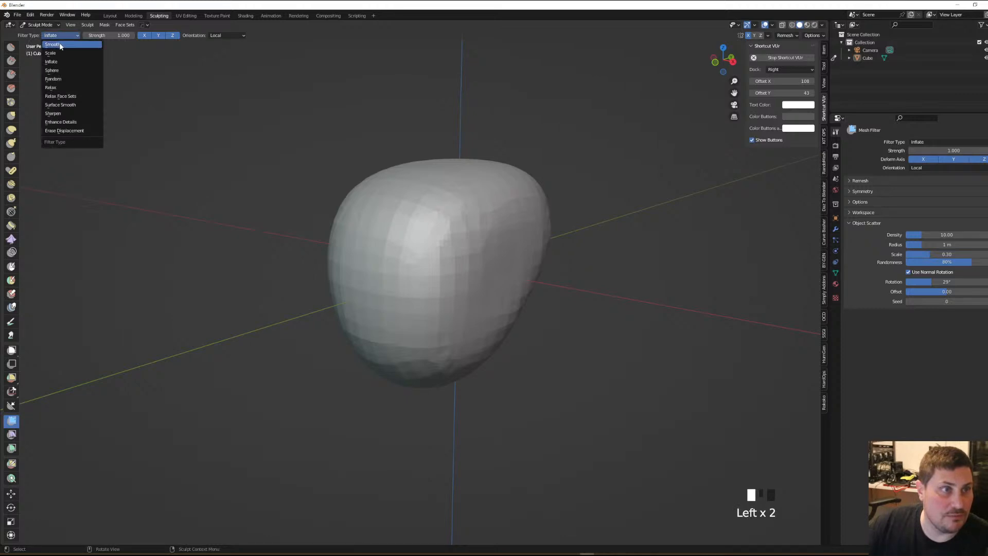
click(60, 45)
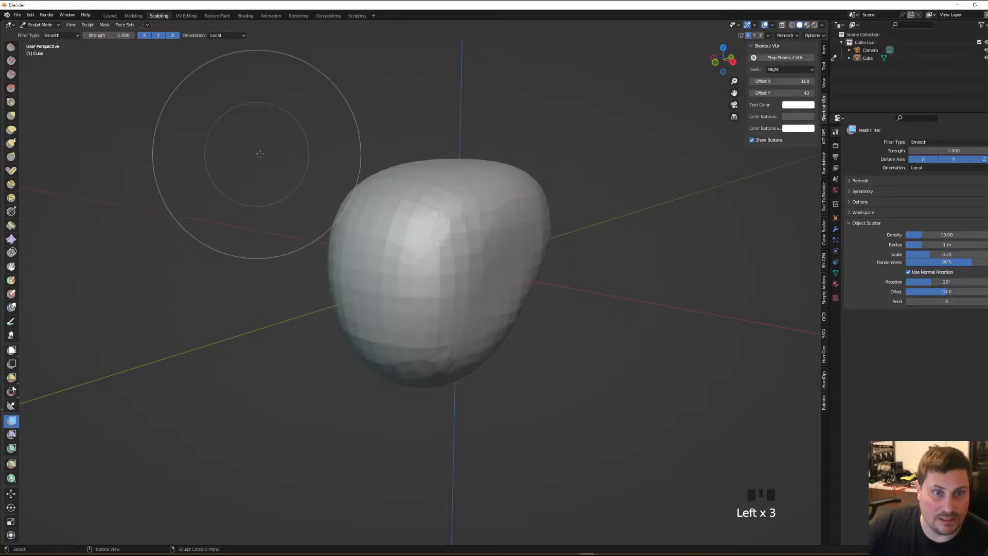
mouse_move(464, 122)
mouse_down()
mouse_move(646, 114)
mouse_move(608, 134)
mouse_up()
mouse_move(608, 137)
middle_down()
mouse_move(605, 163)
mouse_move(583, 165)
middle_up()
scroll(485, 220, up, 2)
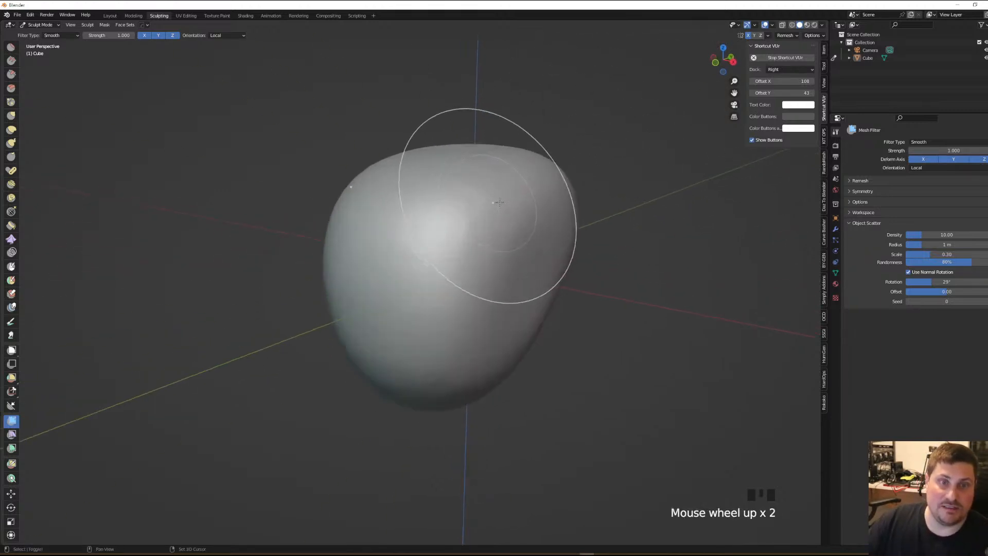
shift+middle_drag(486, 221, 489, 187)
scroll(489, 187, down, 1)
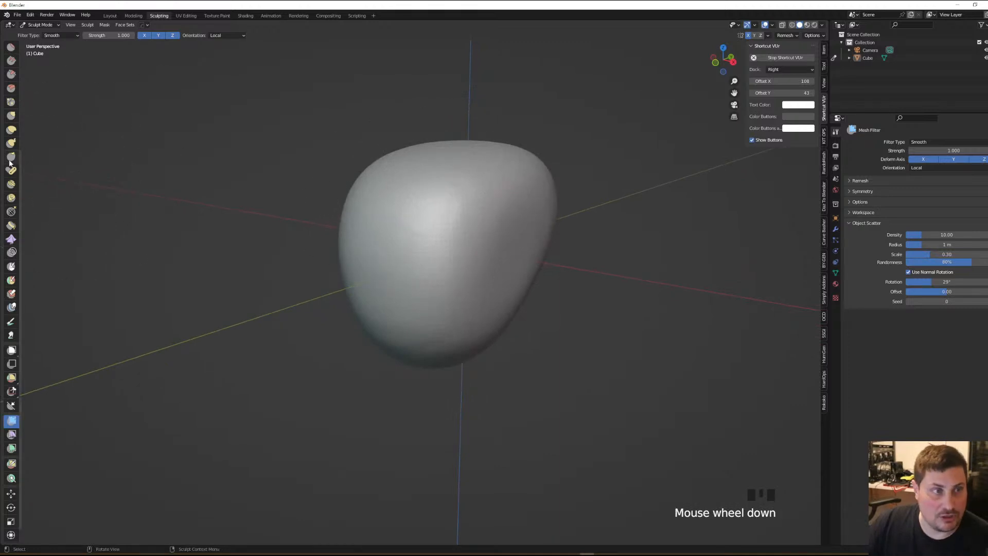
middle_drag(16, 146, 17, 294)
scroll(31, 303, up, 1)
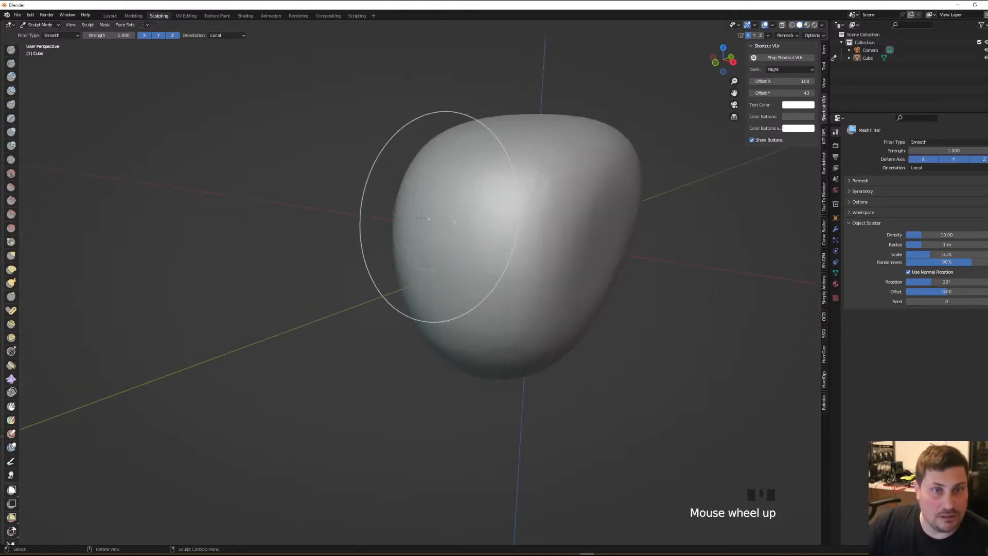
scroll(430, 217, down, 2)
middle_drag(478, 225, 474, 194)
scroll(491, 194, up, 1)
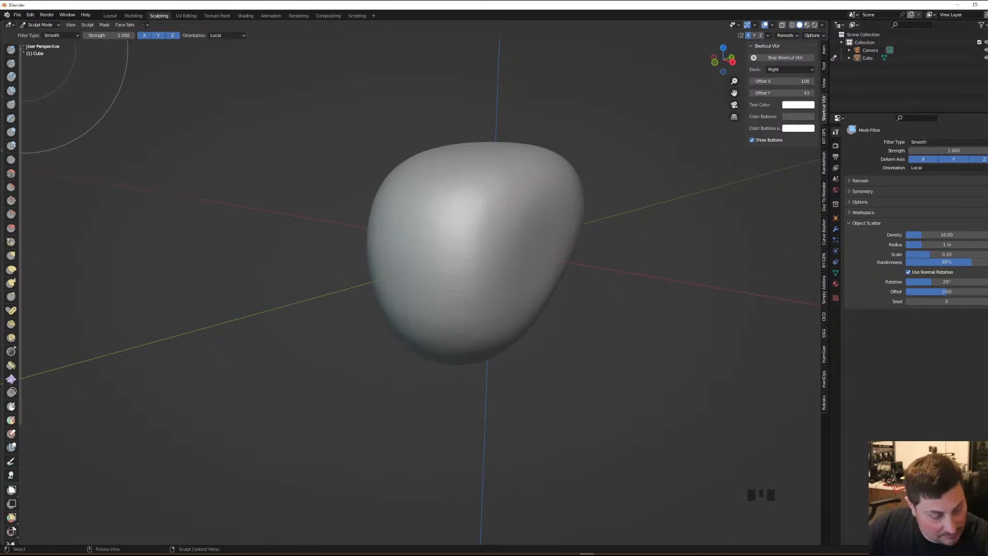
Switch to the Draw brush and reduce its radius to 11 px
middle_drag(397, 199, 428, 200)
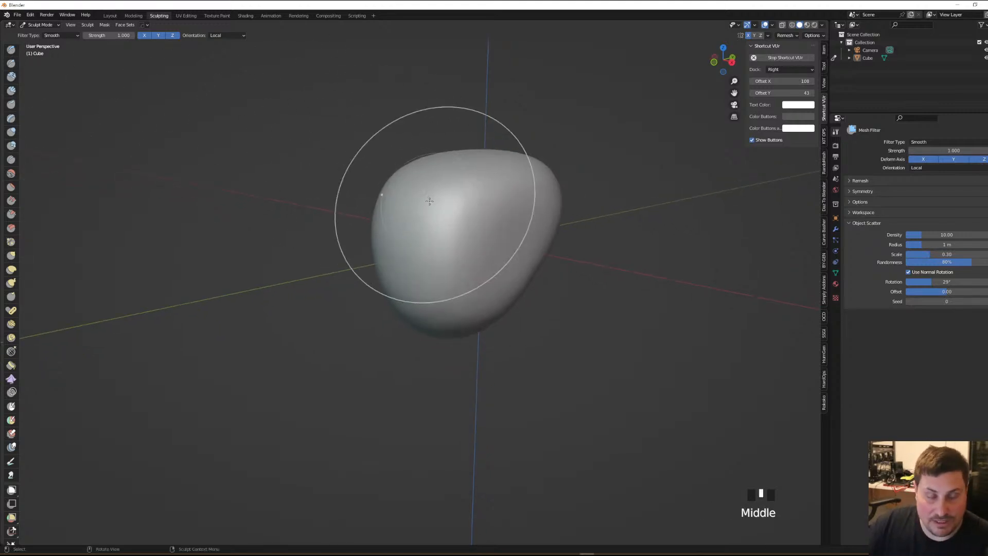
scroll(429, 201, up, 2)
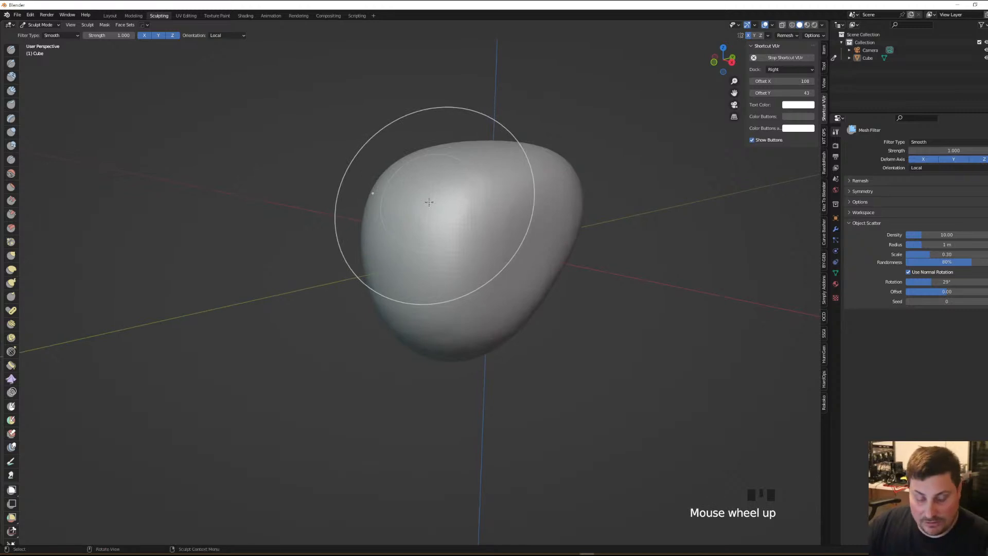
key(x)
scroll(429, 202, down, 2)
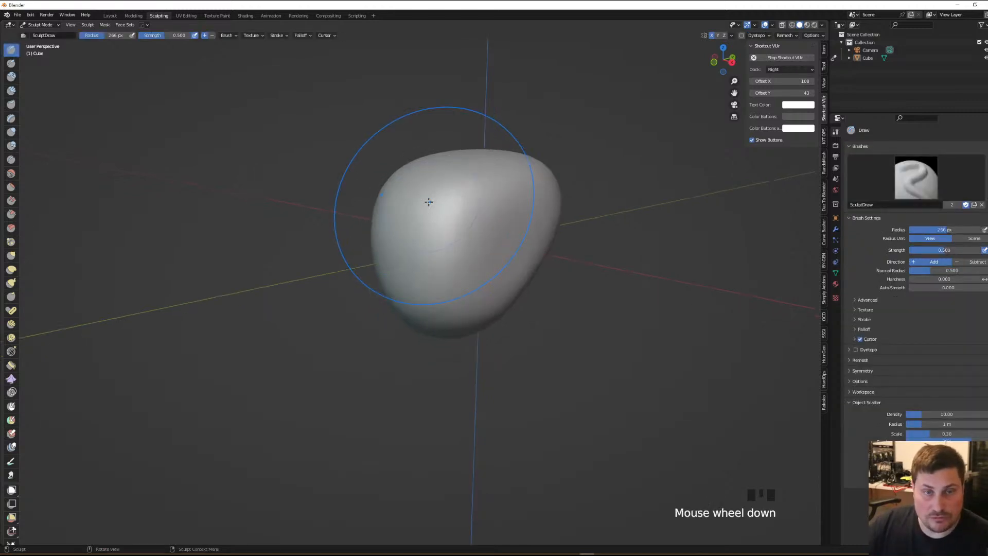
scroll(430, 202, up, 2)
key(f)
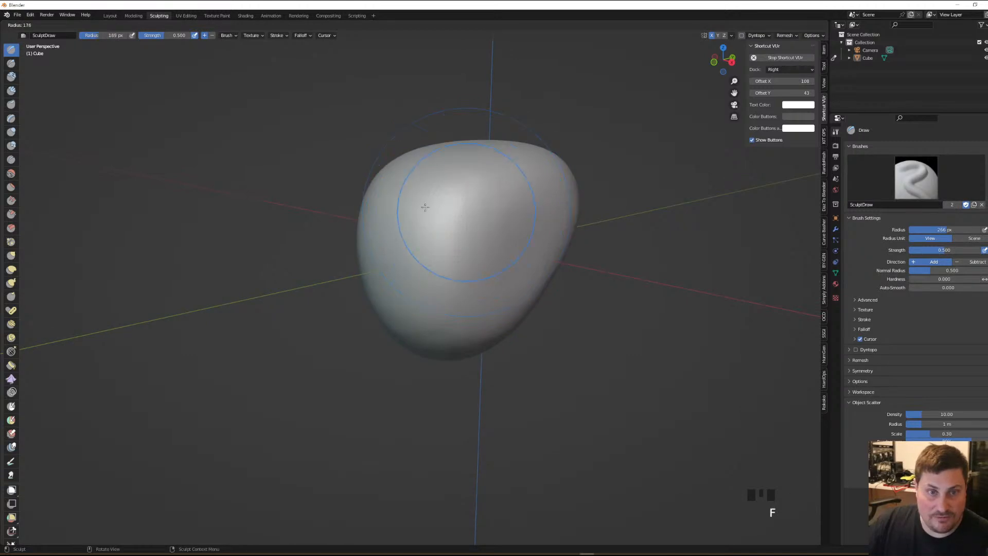
click(366, 202)
Enable Stabilize Stroke in the Draw brush's stroke settings
mouse_move(434, 212)
middle_down()
mouse_move(422, 214)
mouse_move(426, 205)
mouse_move(467, 232)
mouse_move(452, 225)
mouse_move(455, 211)
mouse_move(448, 235)
middle_up()
scroll(464, 232, up, 1)
scroll(469, 231, down, 1)
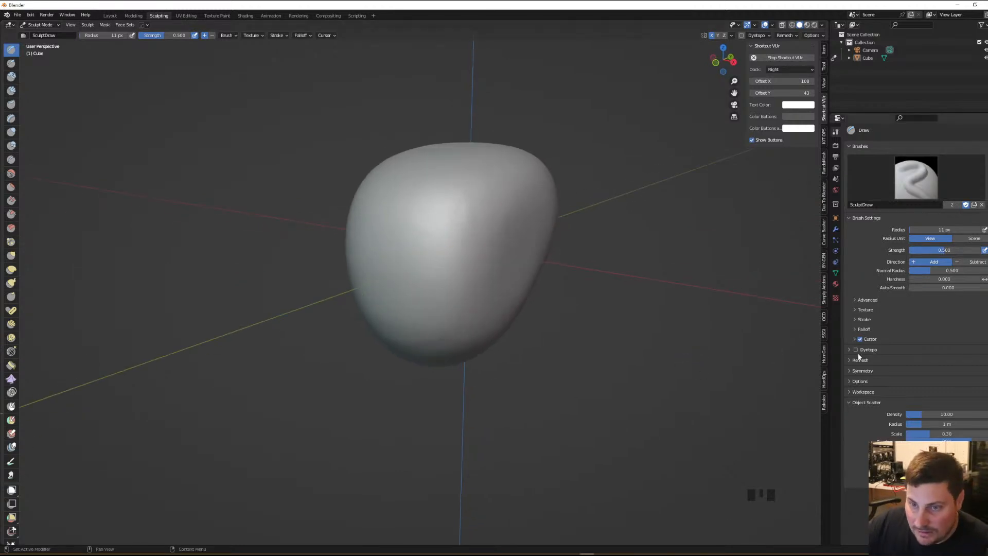
click(856, 319)
click(859, 426)
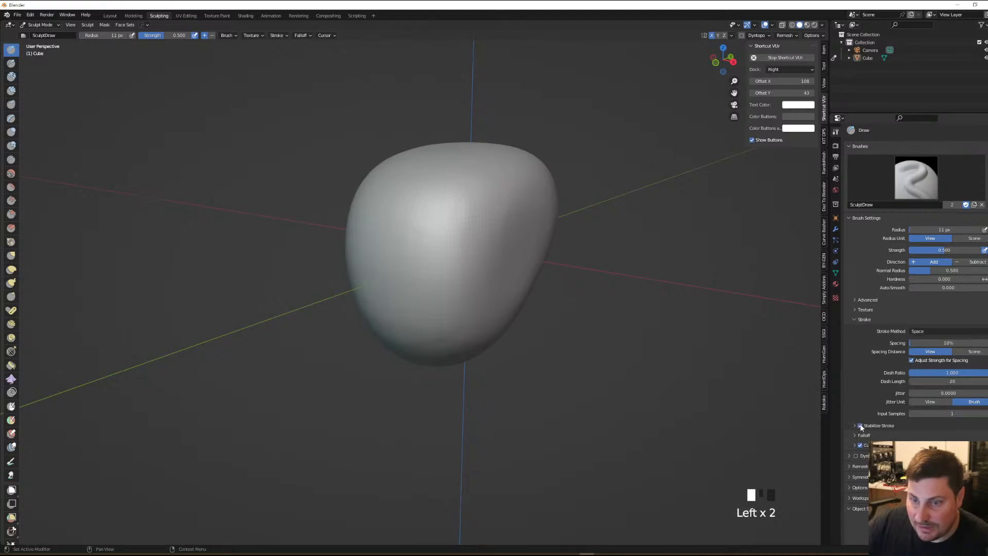
Carve a thin horizontal guide groove around the side and front of the head at about mid-height with inverted Draw strokes
middle_drag(639, 281, 610, 285)
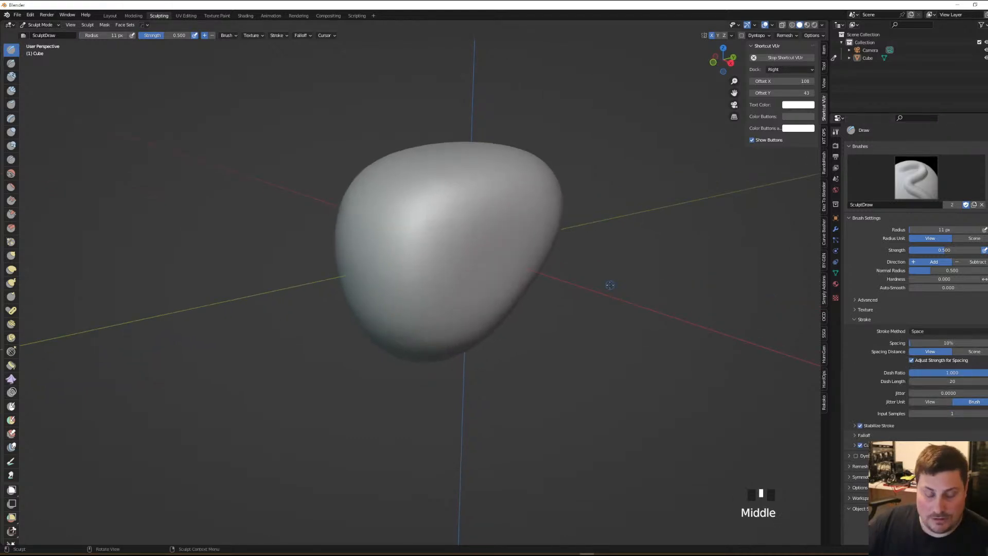
middle_drag(614, 196, 590, 192)
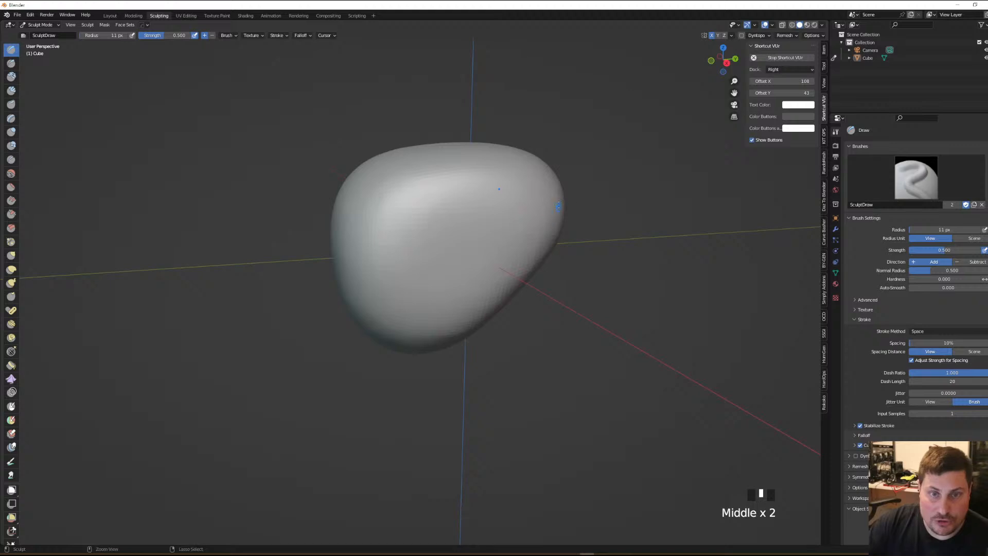
ctrl+click(561, 209)
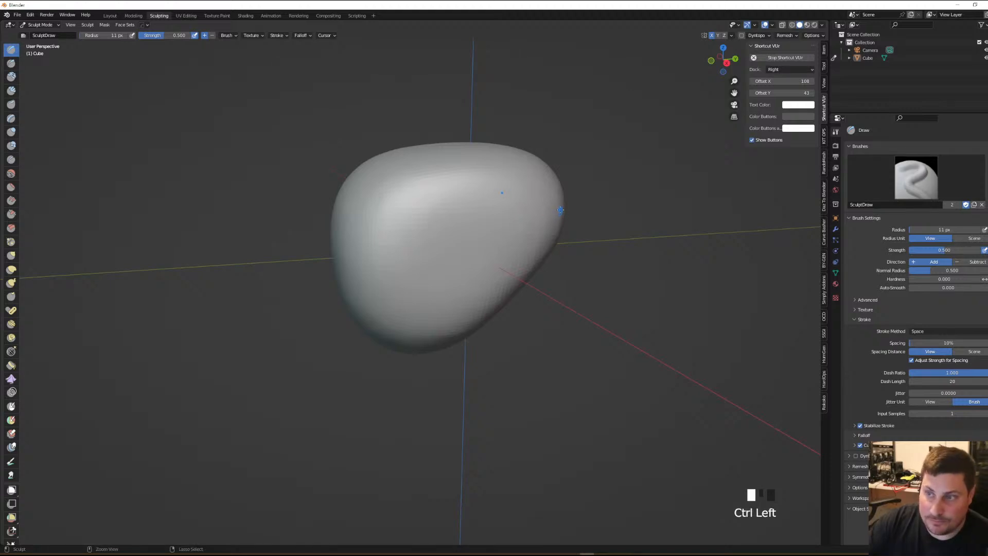
ctrl+drag(561, 210, 559, 208)
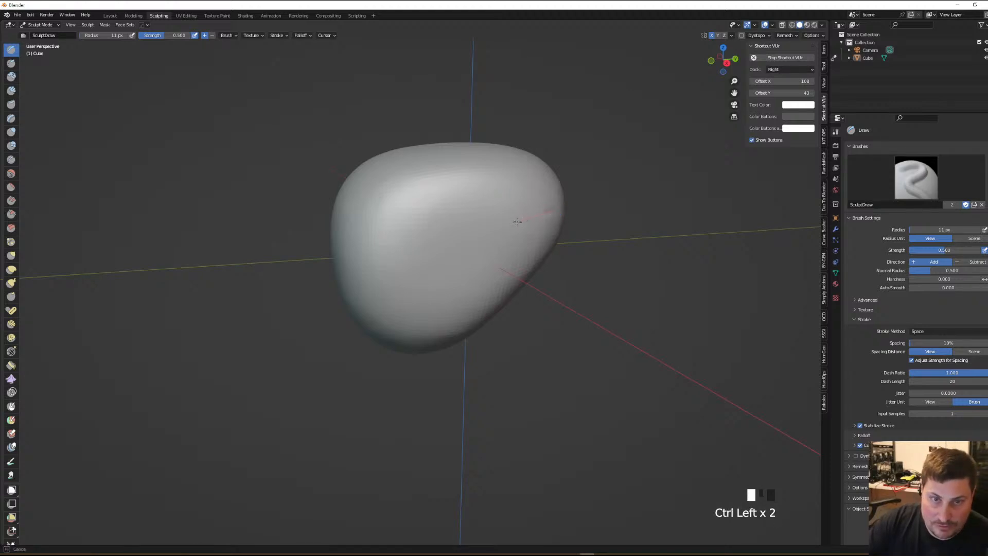
ctrl+drag(489, 230, 480, 231)
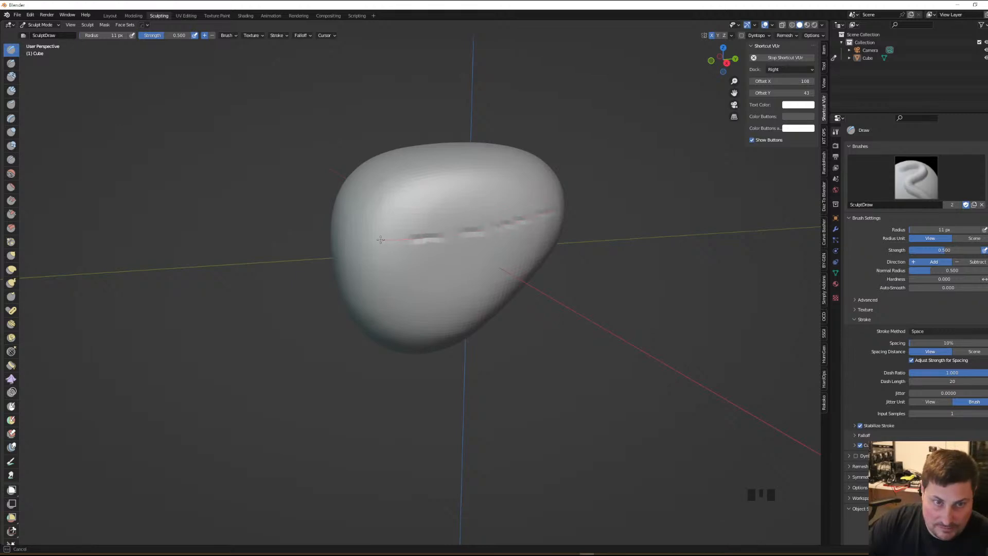
middle_drag(410, 237, 443, 239)
ctrl+drag(503, 245, 498, 243)
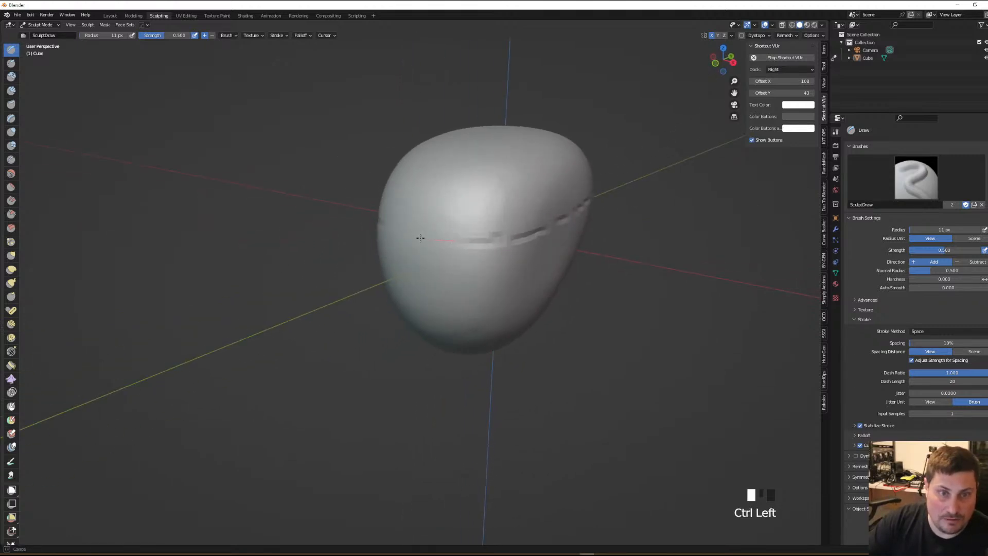
Carve a thin V-shaped guide groove across the front of the face below the horizontal groove with inverted Draw strokes
middle_drag(378, 243, 580, 213)
ctrl+drag(580, 210, 568, 217)
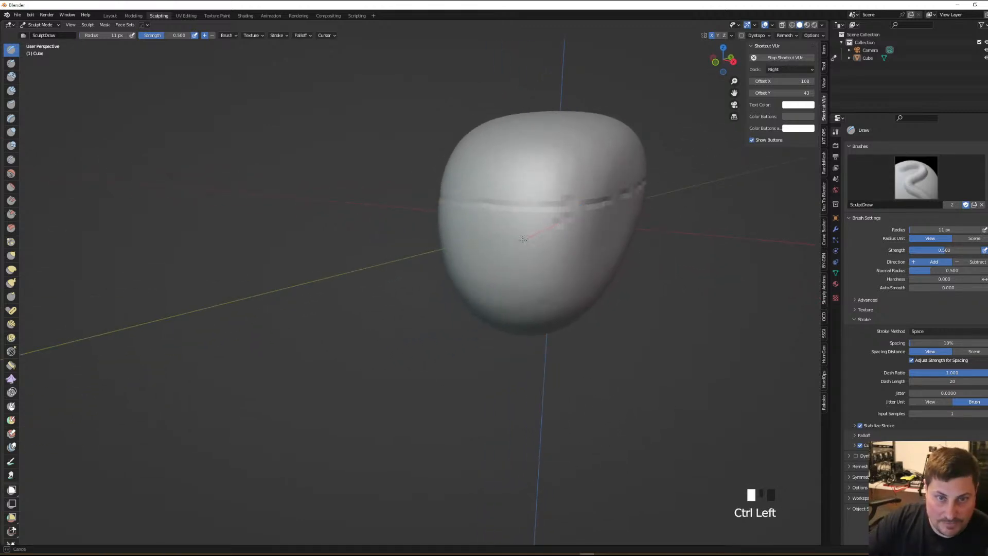
ctrl+drag(490, 252, 475, 254)
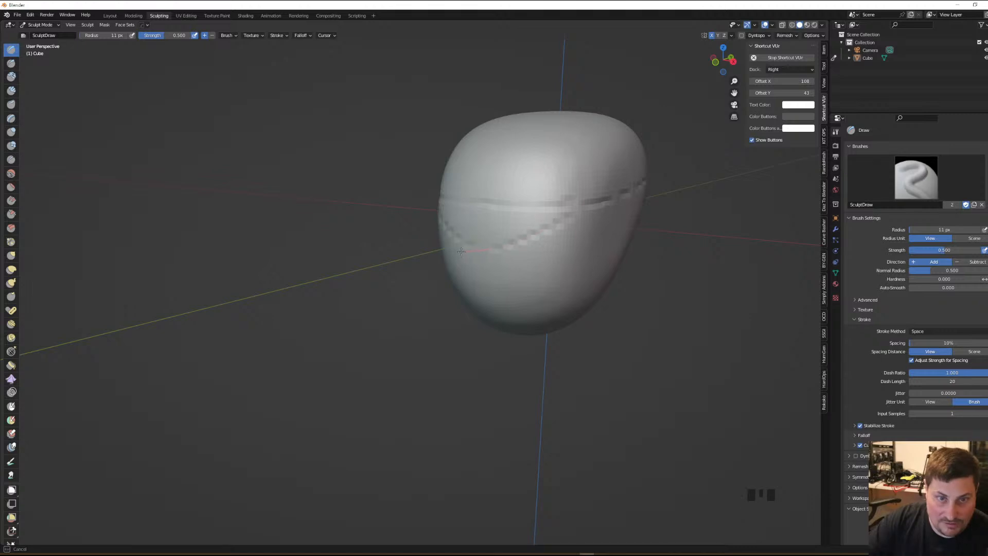
ctrl+drag(581, 210, 549, 225)
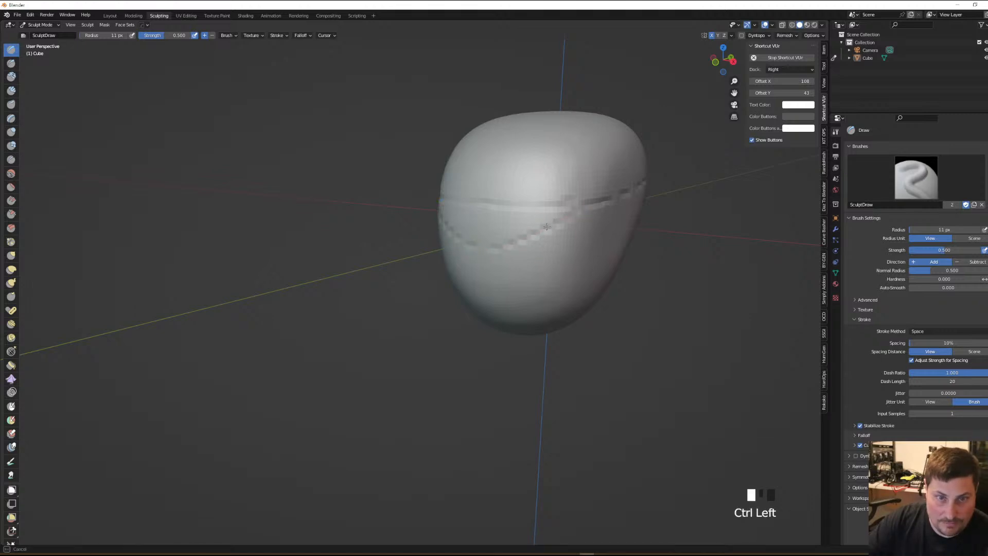
ctrl+drag(457, 250, 453, 246)
Switch to the Elastic Deform brush at 199 px radius and reshape the lower face and chin with short pulls
mouse_move(564, 239)
middle_down()
mouse_move(529, 225)
mouse_move(557, 246)
mouse_move(570, 239)
mouse_move(550, 265)
mouse_move(560, 255)
middle_up()
click(11, 269)
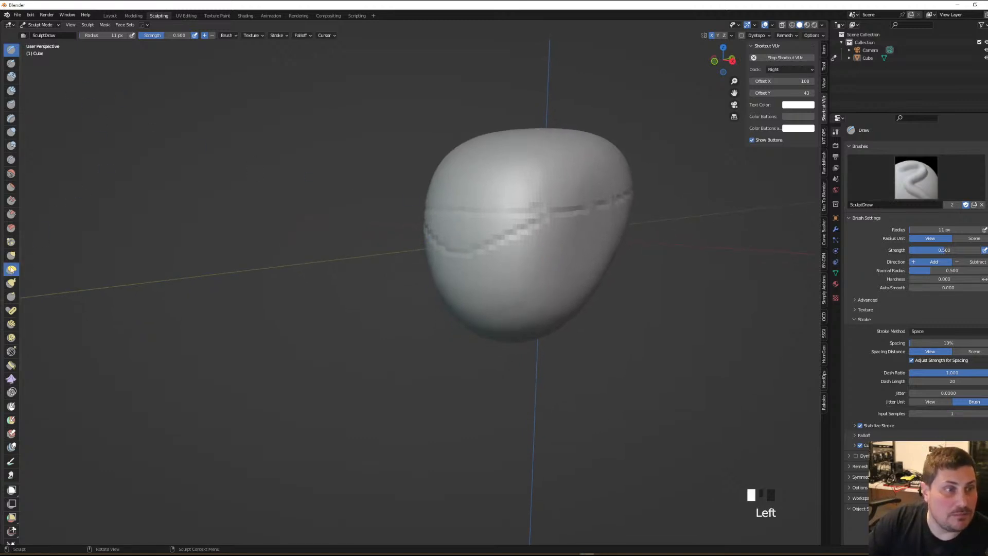
key(f)
click(685, 284)
drag(528, 301, 526, 313)
drag(518, 314, 507, 322)
drag(505, 288, 516, 276)
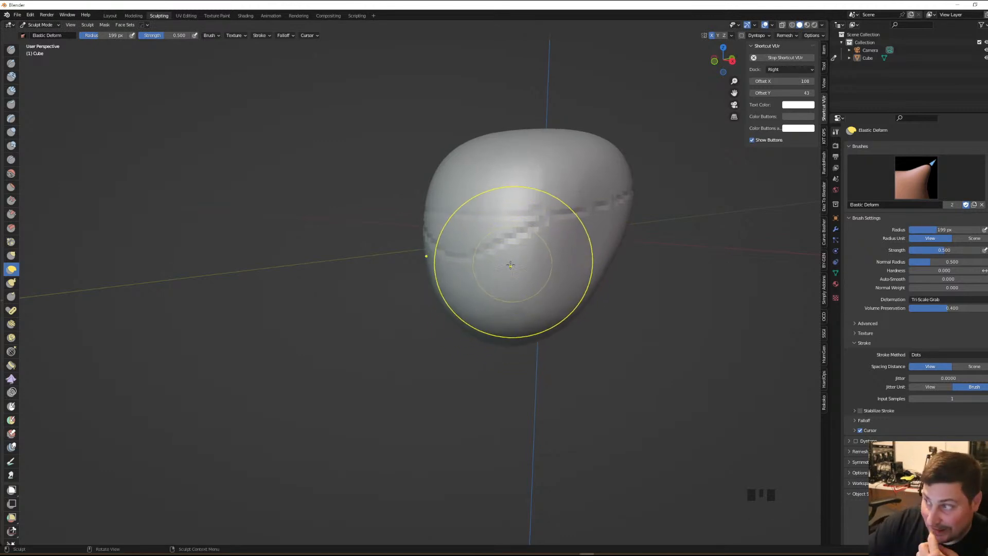
drag(481, 299, 485, 303)
drag(475, 256, 490, 254)
Refine the head's overall silhouette from several angles with further short Elastic Deform pulls
middle_drag(490, 253, 650, 142)
drag(641, 148, 693, 191)
middle_drag(696, 192, 725, 209)
drag(629, 202, 617, 206)
drag(610, 157, 594, 162)
drag(598, 157, 596, 169)
drag(616, 207, 601, 226)
middle_drag(496, 278, 556, 283)
drag(474, 304, 474, 288)
middle_drag(475, 287, 562, 229)
drag(488, 265, 472, 268)
drag(473, 268, 462, 272)
drag(515, 242, 539, 153)
mouse_move(539, 152)
middle_down()
mouse_move(571, 229)
mouse_move(568, 190)
mouse_move(554, 194)
middle_up()
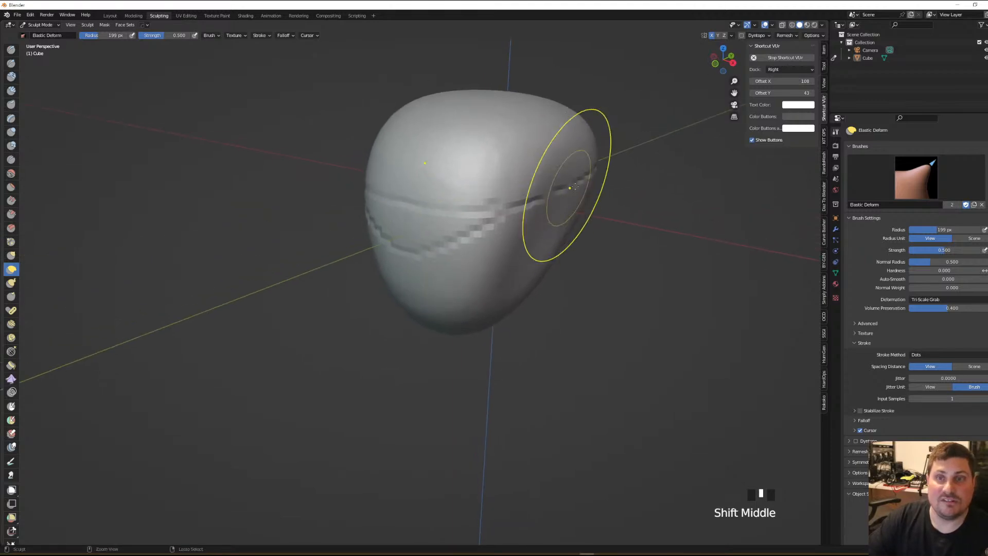
Set the remesh voxel size to 0.008 m and remesh the head
ctrl+middle_drag(556, 247, 584, 177)
key(shift+r)
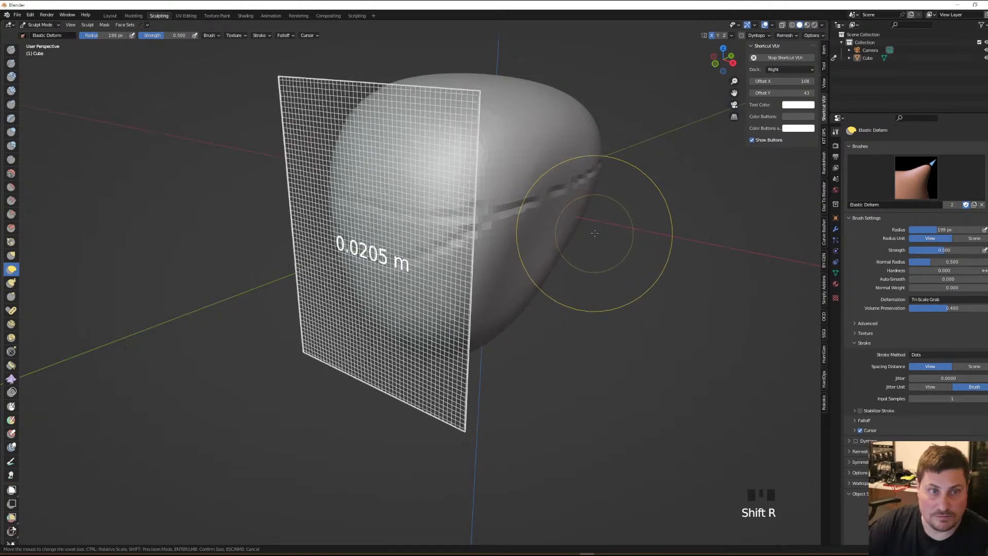
click(597, 233)
click(786, 35)
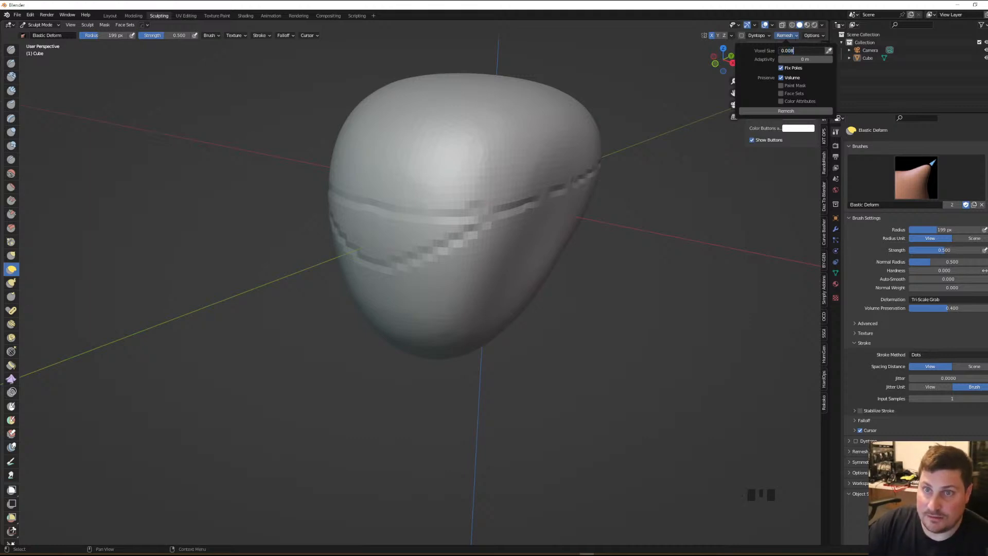
key(Return)
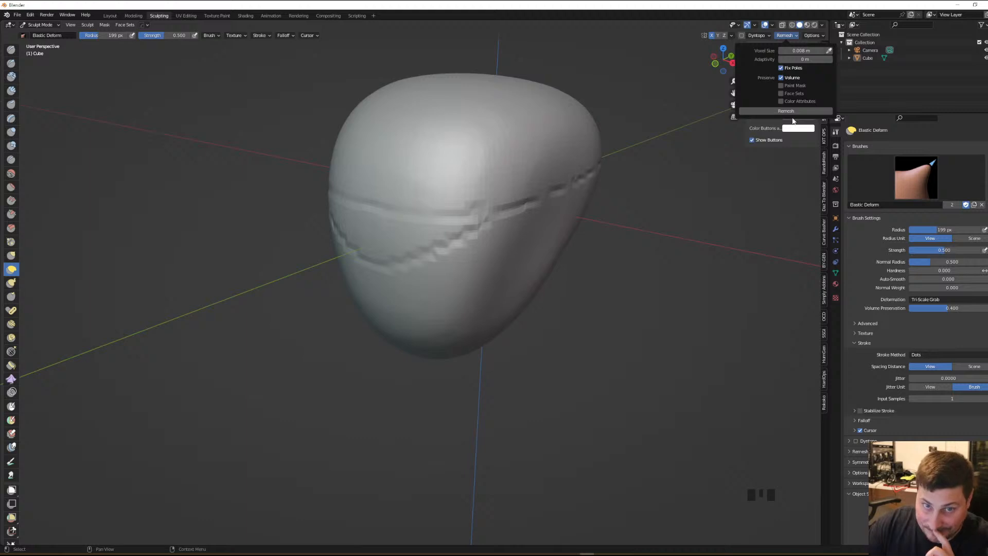
middle_drag(569, 258, 558, 231)
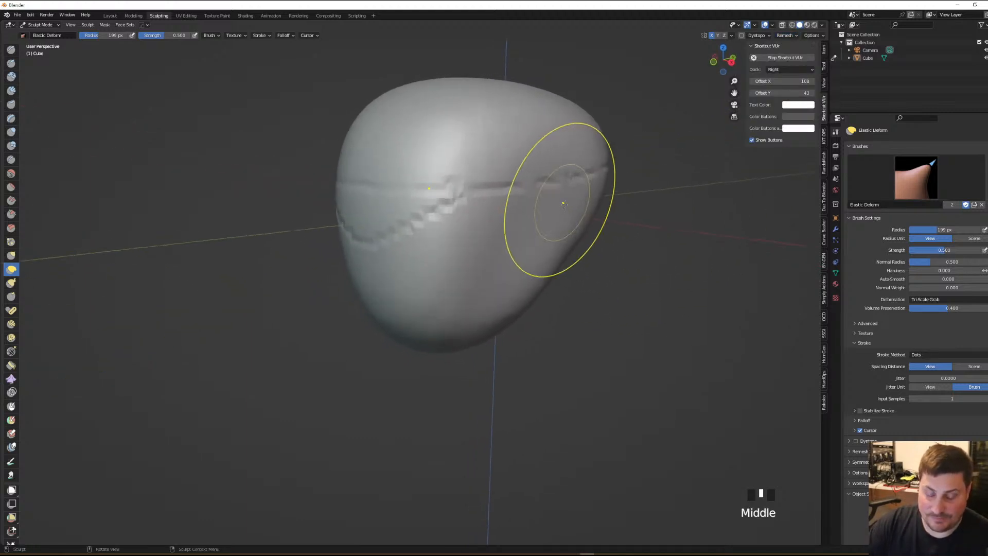
Switch to the Draw brush with a 14 px radius and set its stroke method to Line
key(1)
key(f)
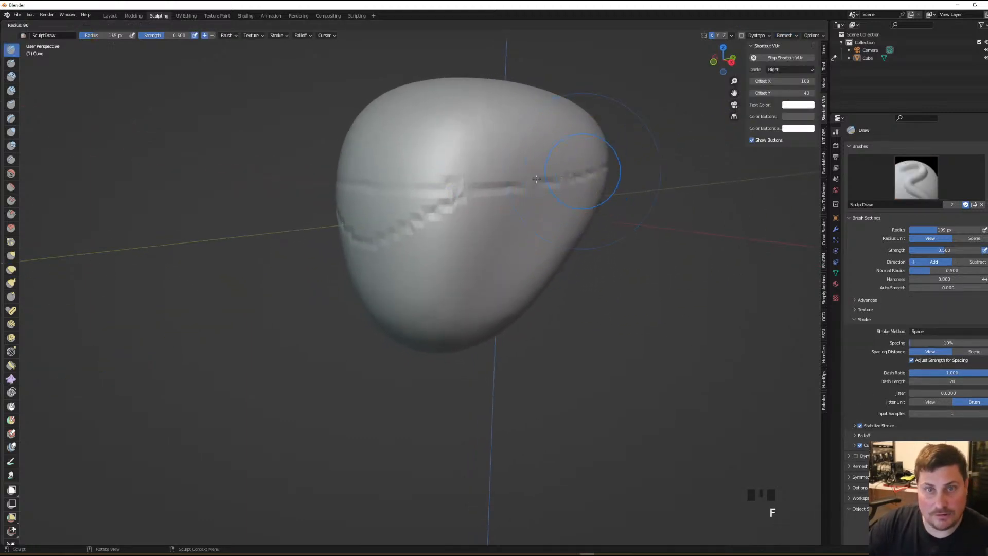
click(510, 185)
middle_drag(598, 176, 659, 205)
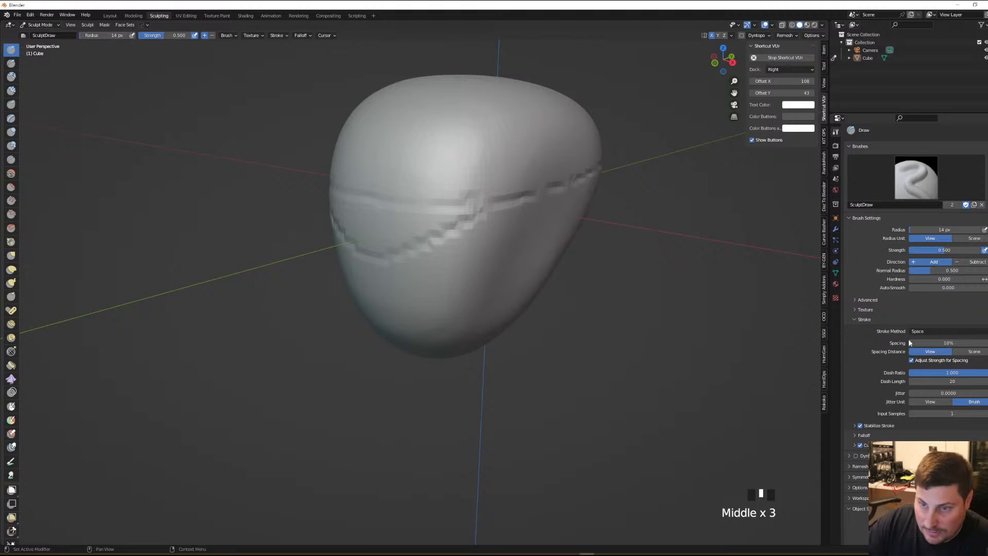
click(925, 331)
click(917, 383)
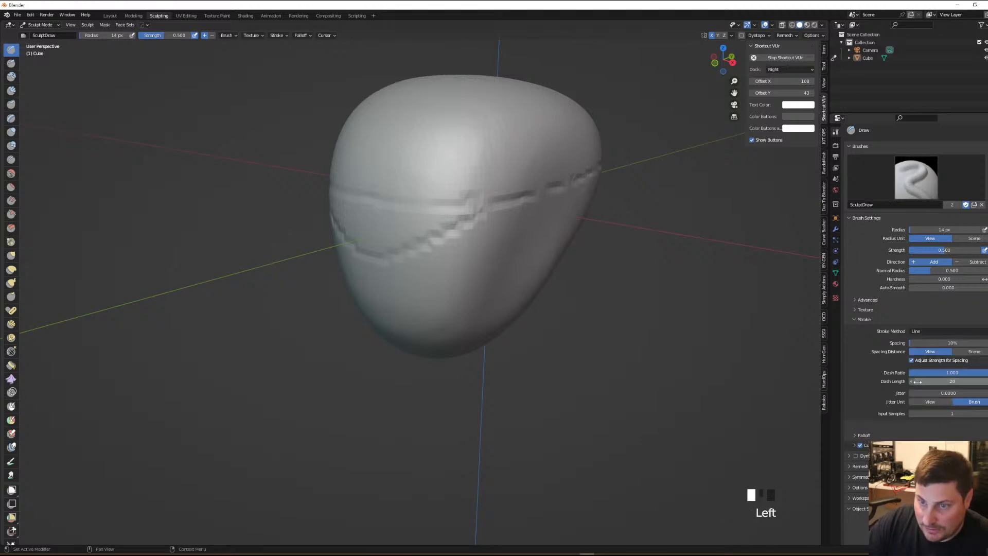
Try recarving the horizontal groove along the side of the head with straight inverted Draw strokes, and undo them
middle_drag(618, 221, 606, 224)
mouse_move(622, 167)
ctrl+mouse_down()
mouse_move(585, 177)
mouse_move(617, 170)
ctrl+mouse_up()
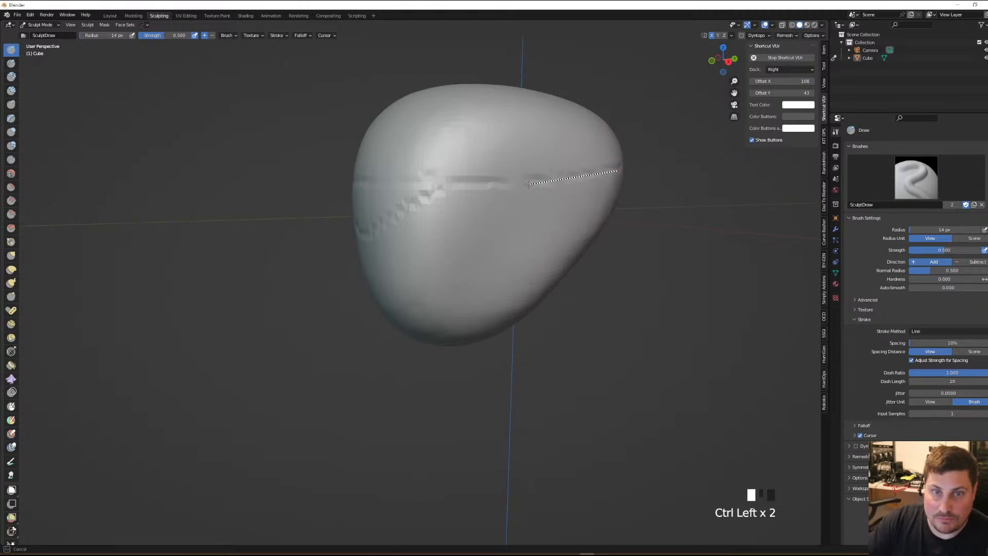
mouse_move(528, 184)
ctrl+mouse_down()
mouse_move(524, 196)
mouse_move(504, 180)
ctrl+mouse_up()
ctrl+drag(427, 182, 427, 181)
mouse_move(427, 181)
middle_down()
mouse_move(447, 208)
mouse_move(468, 205)
middle_up()
key(ctrl+z)
key(ctrl+z)
key(ctrl+z)
Recarve the horizontal guide groove from the back along the side and across the front with straight inverted Draw strokes
mouse_move(536, 194)
middle_down()
mouse_move(584, 187)
mouse_move(624, 209)
mouse_move(652, 201)
middle_up()
middle_drag(645, 197, 617, 191)
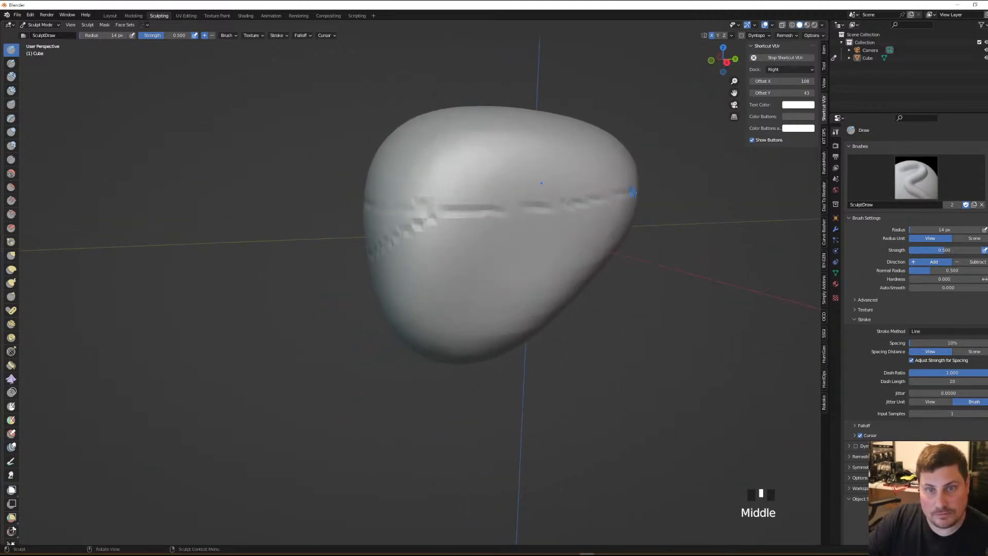
drag(634, 192, 629, 192)
key(Escape)
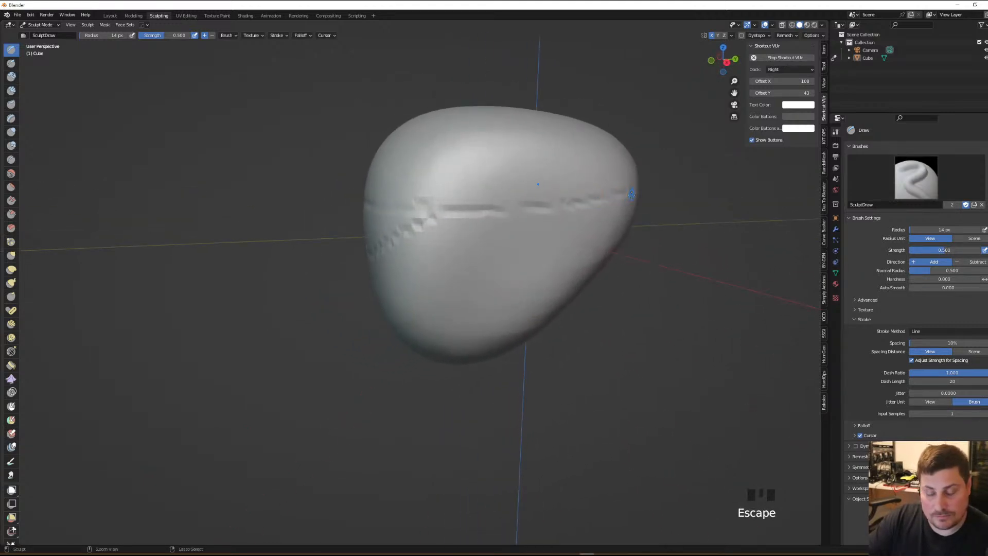
ctrl+drag(631, 194, 630, 193)
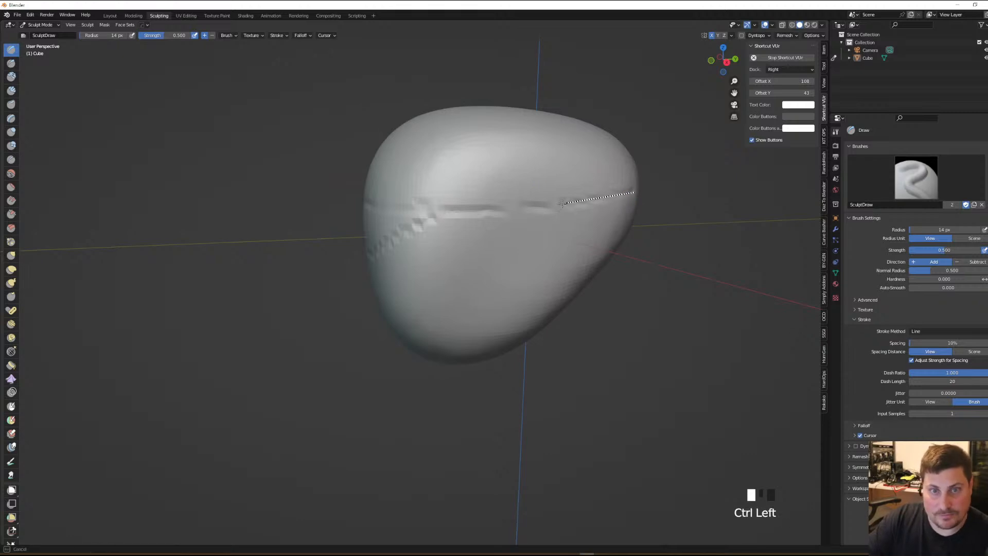
ctrl+drag(540, 208, 540, 208)
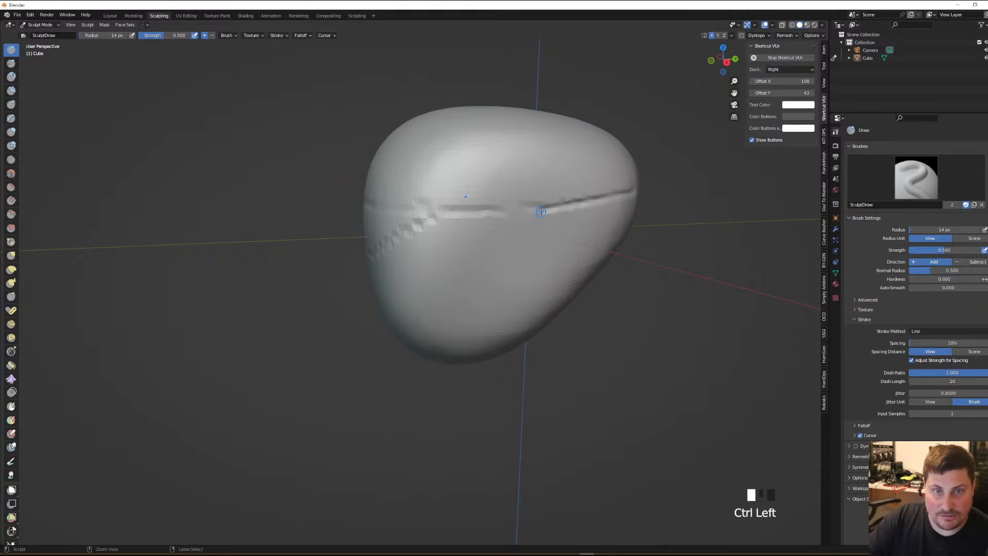
ctrl+drag(434, 211, 434, 211)
middle_drag(433, 212, 487, 217)
ctrl+drag(461, 213, 356, 213)
mouse_move(341, 194)
middle_down()
mouse_move(523, 198)
mouse_move(448, 209)
middle_up()
ctrl+drag(463, 210, 433, 206)
middle_drag(540, 208, 564, 222)
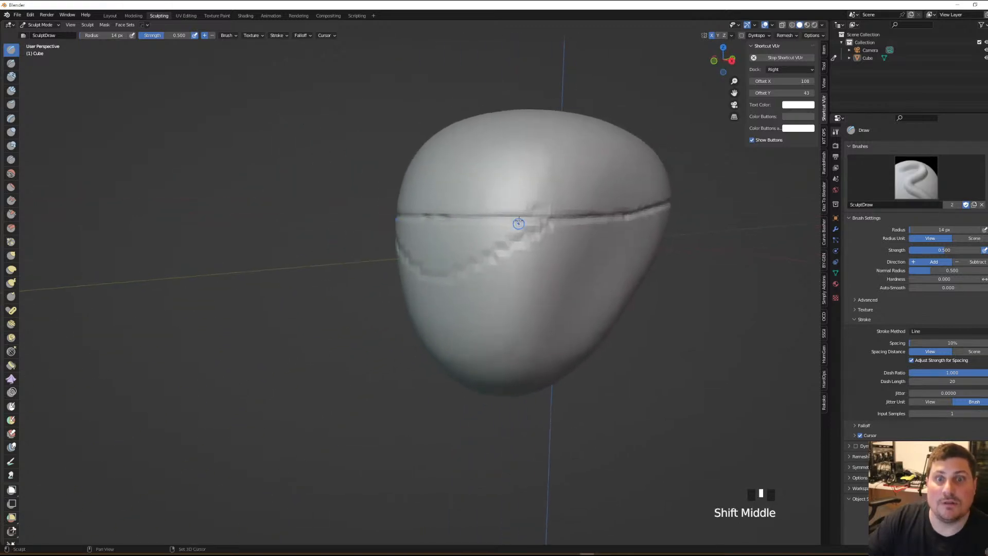
Recarve the V-shaped groove below the horizontal one with straight inverted Draw strokes
ctrl+drag(563, 223, 550, 223)
ctrl+drag(491, 251, 452, 272)
middle_drag(478, 262, 511, 262)
ctrl+drag(458, 272, 414, 280)
Increase the Draw brush radius to 21 px and go over the horizontal and V-shaped grooves again to deepen them
mouse_move(471, 256)
middle_down()
mouse_move(453, 254)
mouse_move(496, 247)
mouse_move(490, 266)
mouse_move(482, 264)
mouse_move(539, 247)
middle_up()
key(f)
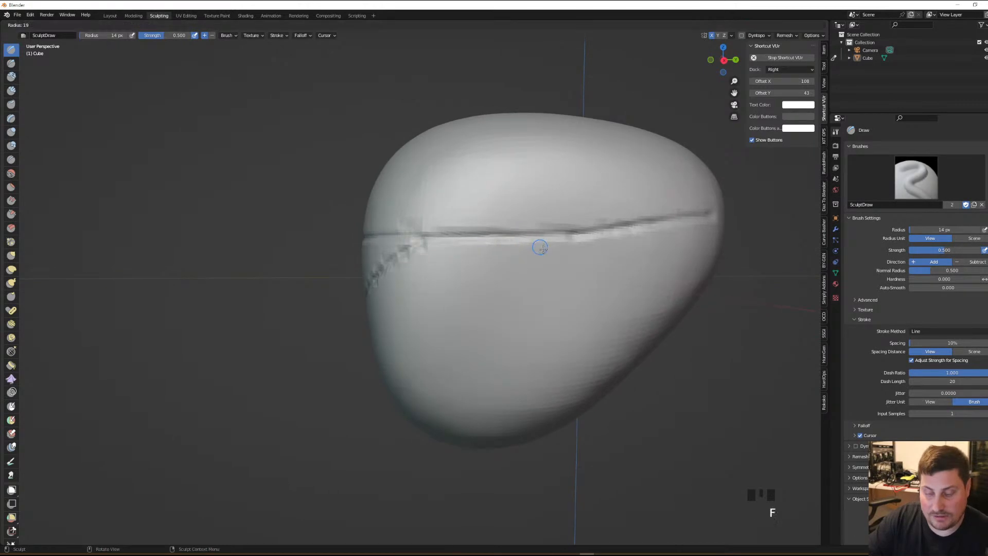
click(547, 246)
ctrl+drag(713, 225, 718, 222)
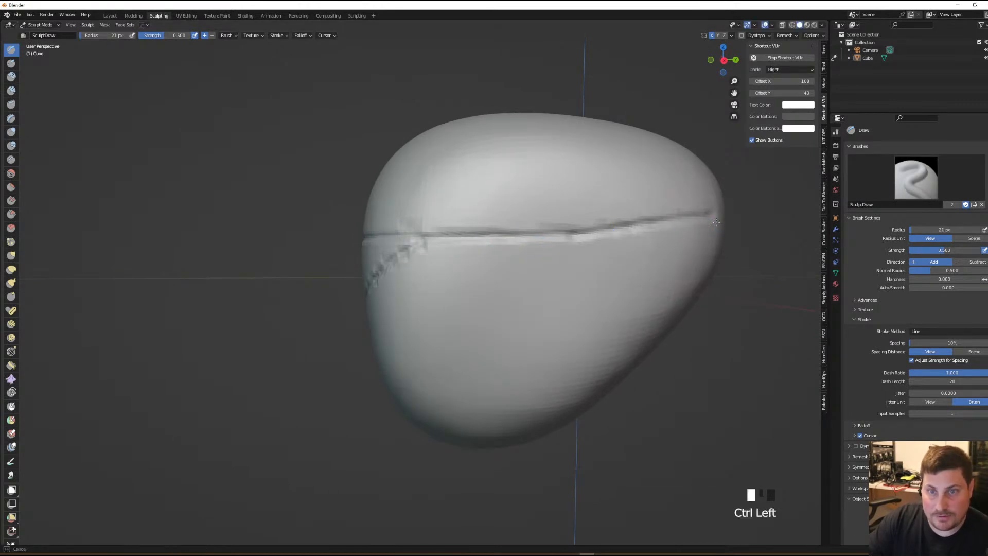
ctrl+drag(576, 242, 588, 240)
middle_drag(463, 240, 507, 242)
ctrl+drag(523, 226, 523, 224)
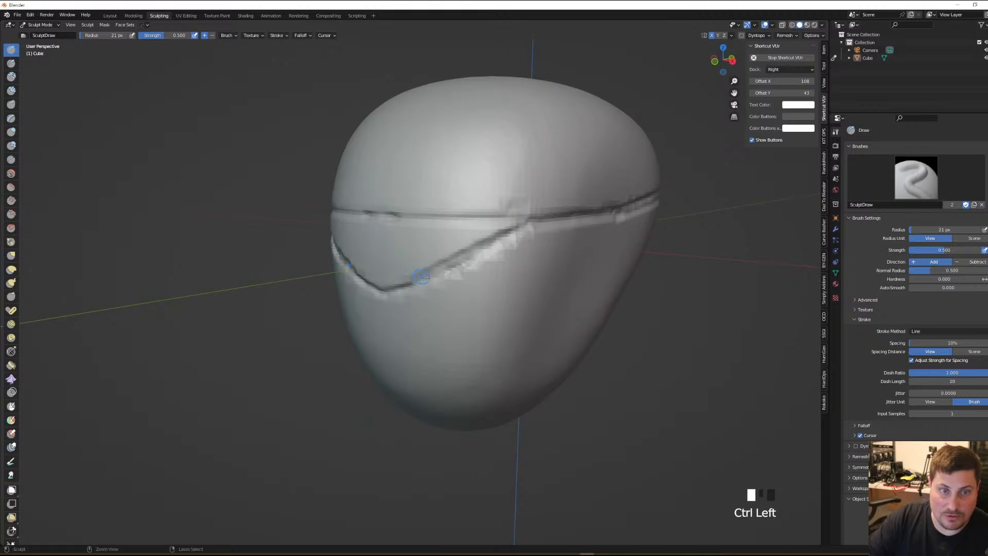
ctrl+drag(420, 279, 386, 286)
Switch to the Draw Sharp brush, set its radius to 85 px and enable Stabilize Stroke
mouse_move(384, 280)
middle_down()
mouse_move(463, 262)
mouse_move(508, 227)
mouse_move(494, 277)
mouse_move(486, 256)
mouse_move(471, 268)
mouse_move(548, 227)
mouse_move(503, 237)
mouse_move(519, 241)
mouse_move(501, 264)
mouse_move(365, 201)
middle_up()
click(11, 63)
middle_drag(494, 269, 472, 264)
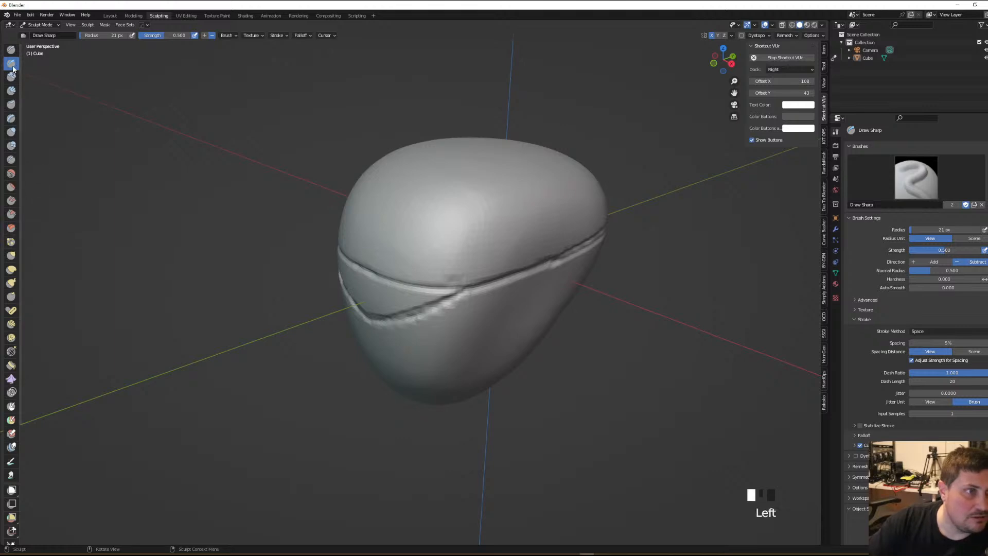
mouse_move(404, 221)
middle_down()
mouse_move(587, 287)
mouse_move(461, 249)
middle_up()
key(f)
click(609, 293)
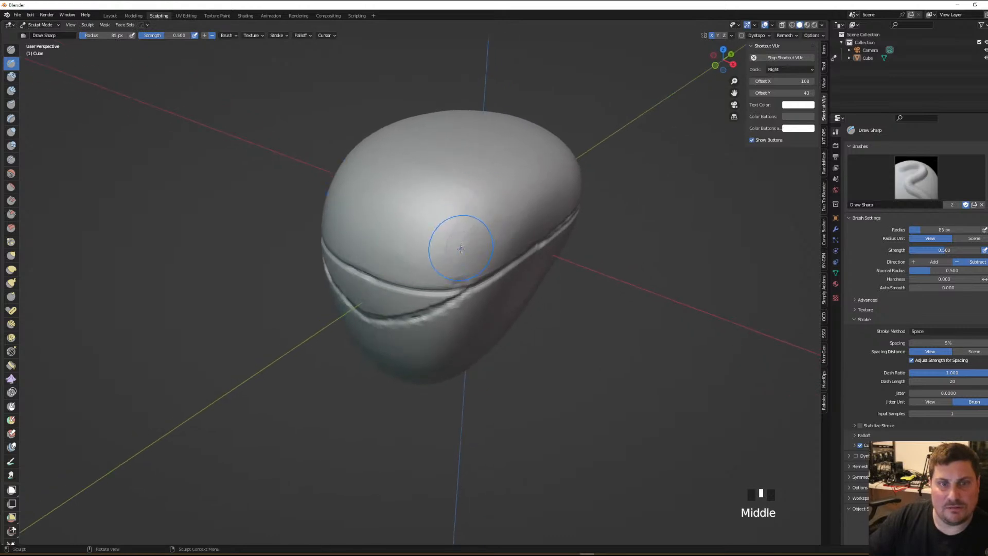
drag(451, 274, 462, 234)
mouse_move(462, 234)
middle_down()
mouse_move(508, 248)
mouse_move(517, 205)
middle_up()
shift+middle_drag(581, 220, 555, 226)
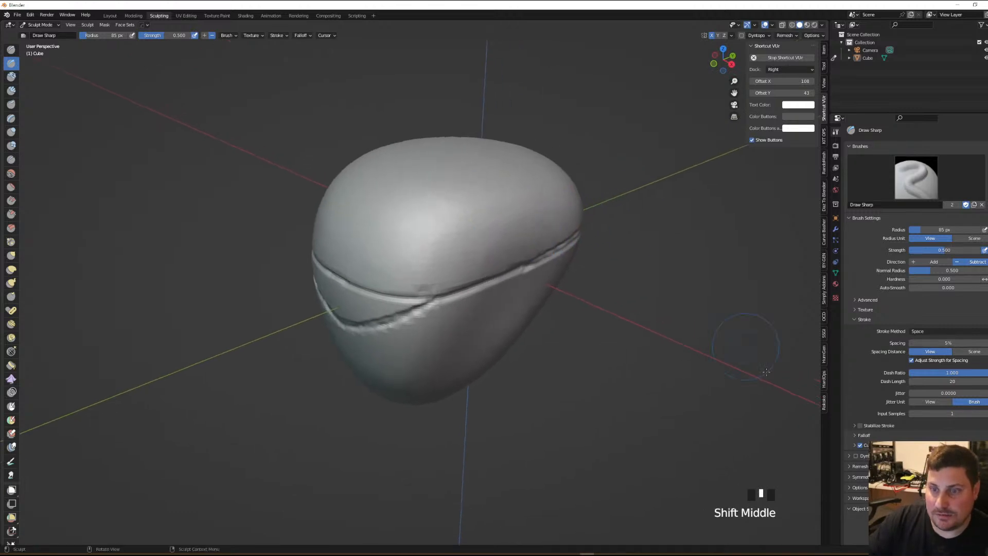
click(859, 425)
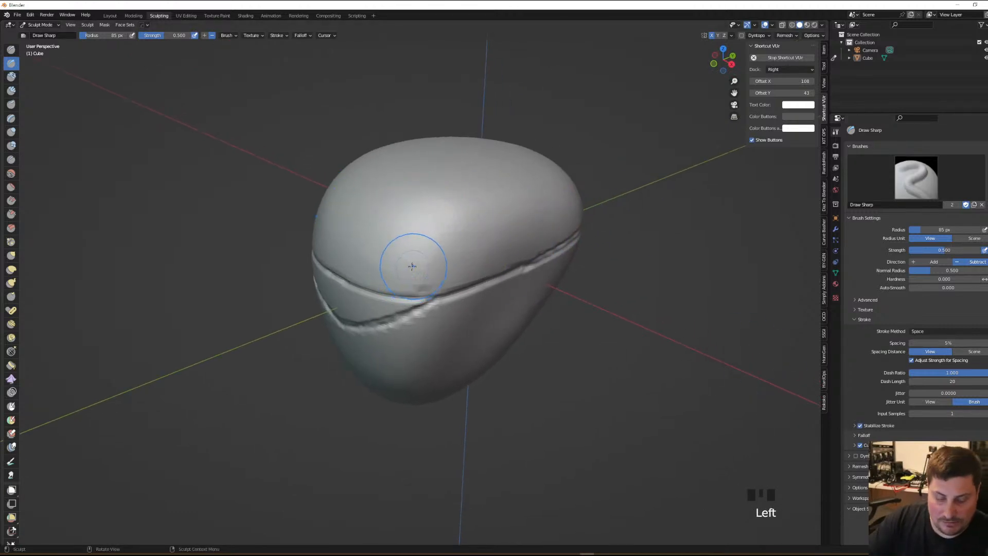
Sculpt a curved ridge from the horizontal groove up the forehead and back along the upper side with an inverted Draw Sharp stroke
mouse_move(415, 282)
ctrl+mouse_down()
mouse_move(427, 236)
mouse_move(482, 193)
ctrl+mouse_up()
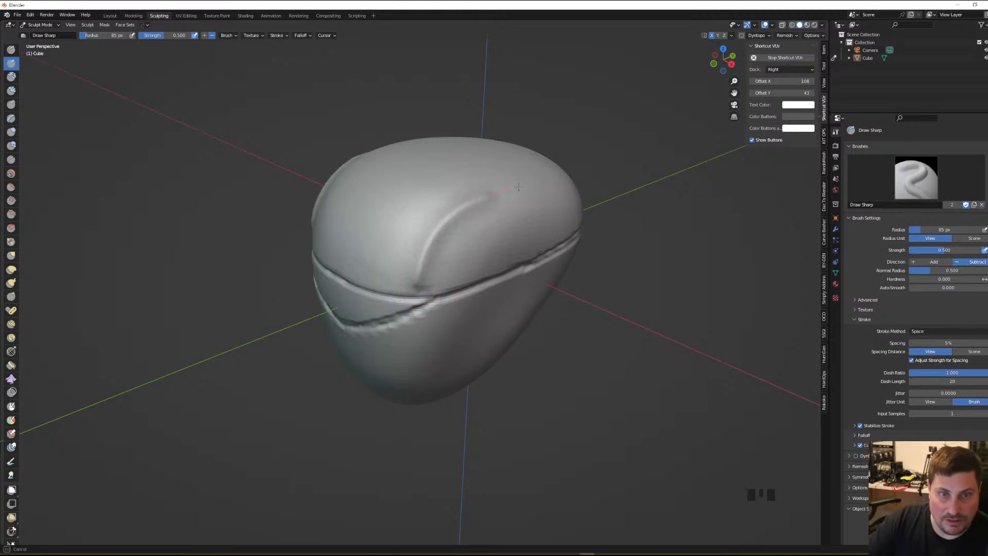
mouse_move(612, 192)
middle_down()
mouse_move(590, 133)
mouse_move(559, 208)
mouse_move(433, 162)
middle_up()
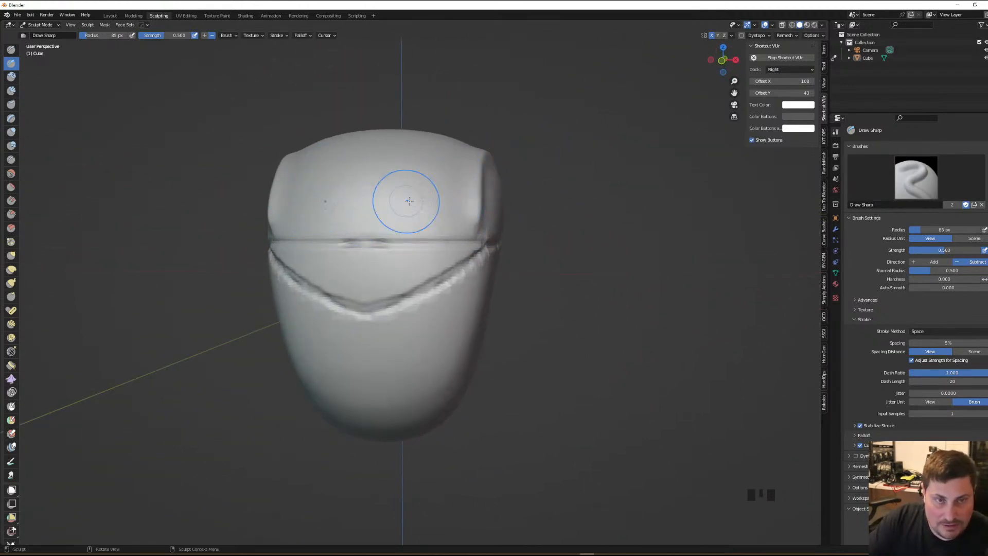
middle_drag(452, 198, 467, 246)
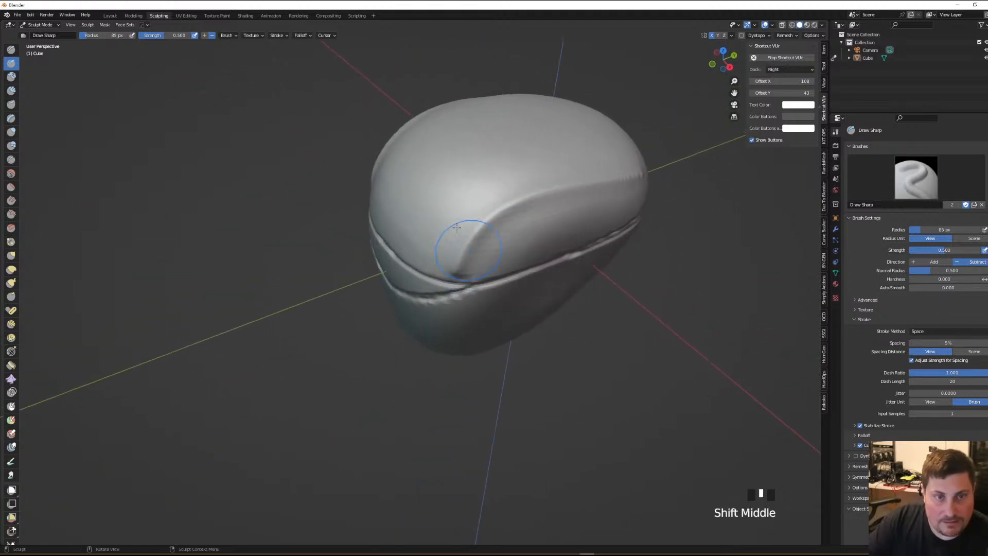
middle_drag(440, 211, 362, 168)
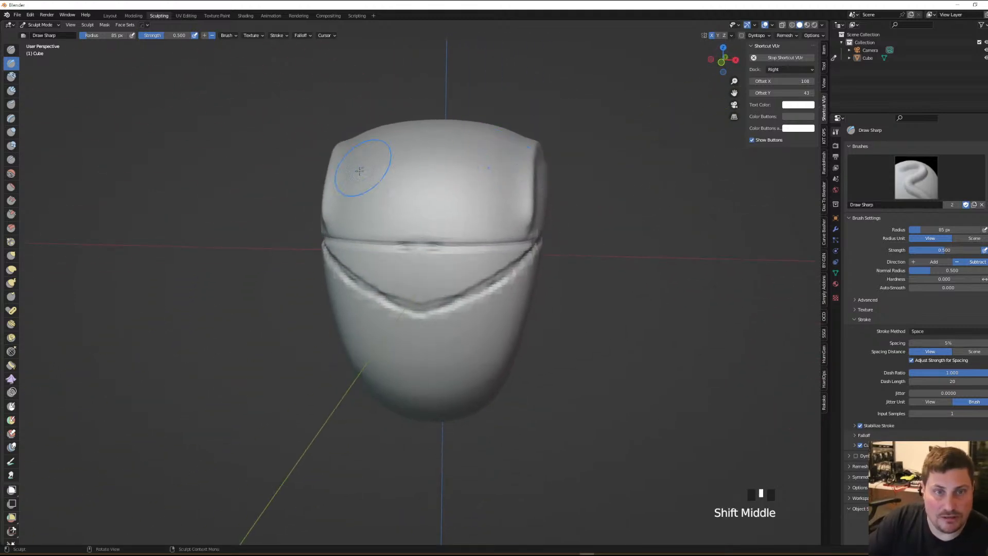
Try an inverted Draw Sharp stroke at 52 px radius from below the groove junction down to the chin, and undo it
mouse_move(508, 200)
middle_down()
mouse_move(525, 199)
mouse_move(514, 204)
mouse_move(520, 219)
mouse_move(524, 203)
middle_up()
key(f)
click(518, 230)
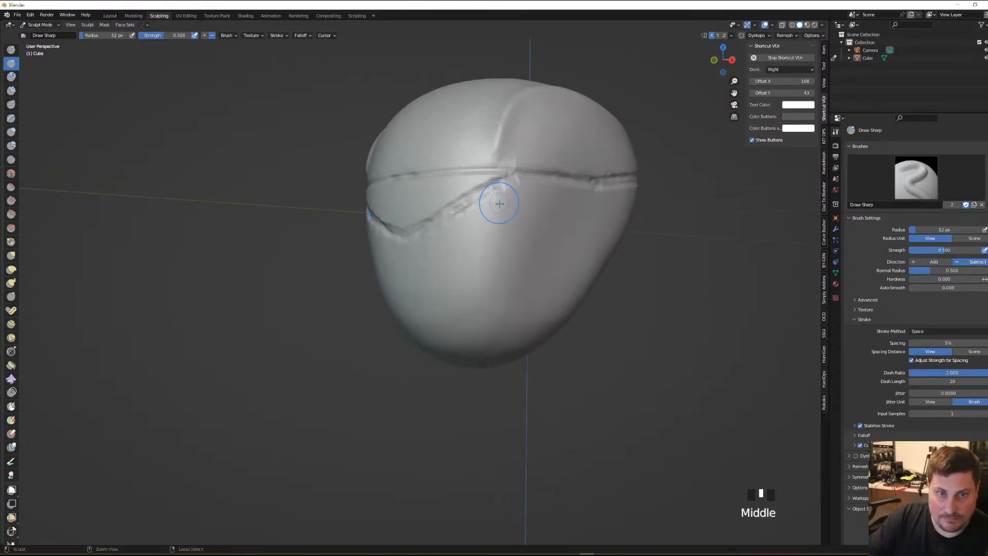
ctrl+drag(501, 204, 503, 207)
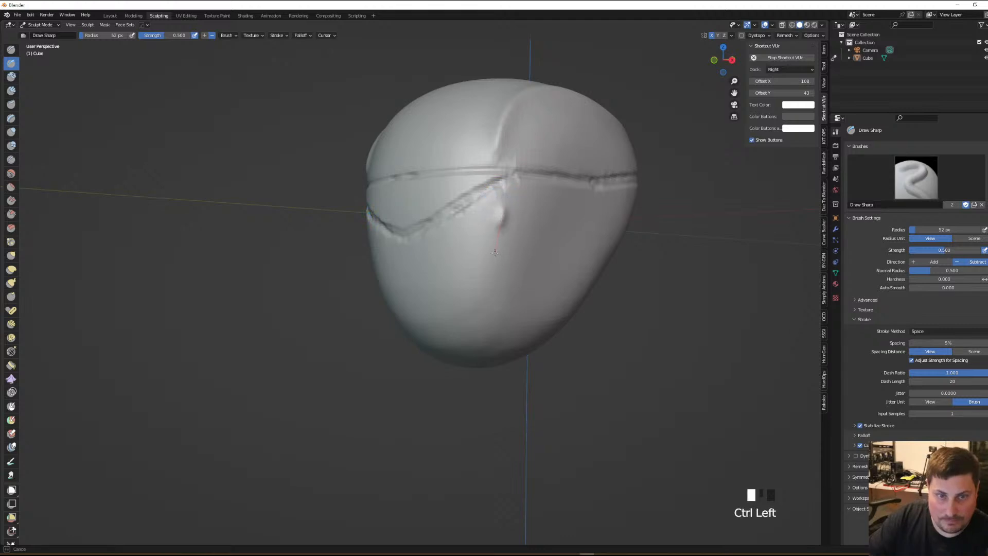
ctrl+drag(480, 306, 473, 325)
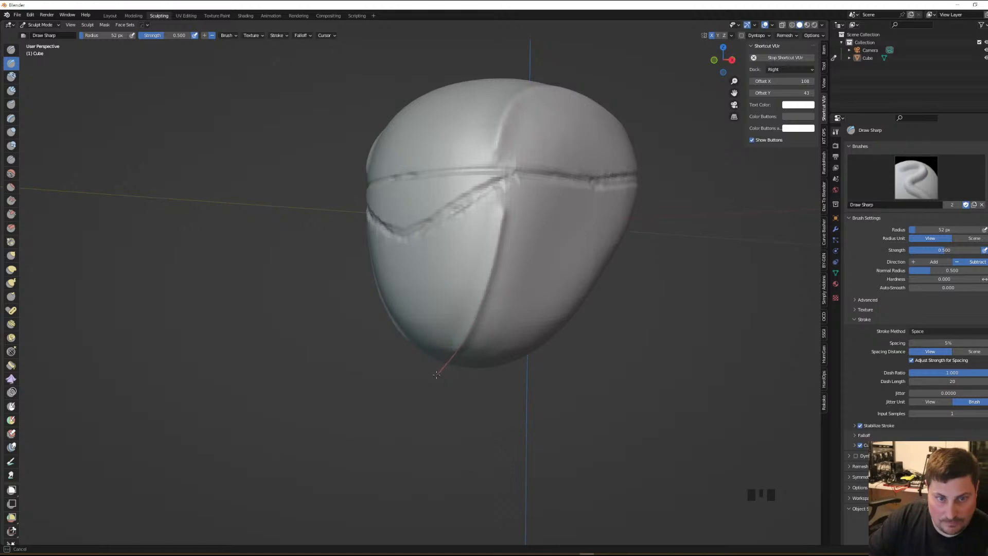
mouse_move(411, 369)
middle_down()
mouse_move(504, 355)
mouse_move(442, 368)
mouse_move(491, 350)
mouse_move(479, 308)
mouse_move(486, 296)
mouse_move(469, 301)
mouse_move(509, 238)
mouse_move(495, 247)
mouse_move(512, 242)
mouse_move(383, 193)
middle_up()
key(ctrl+z)
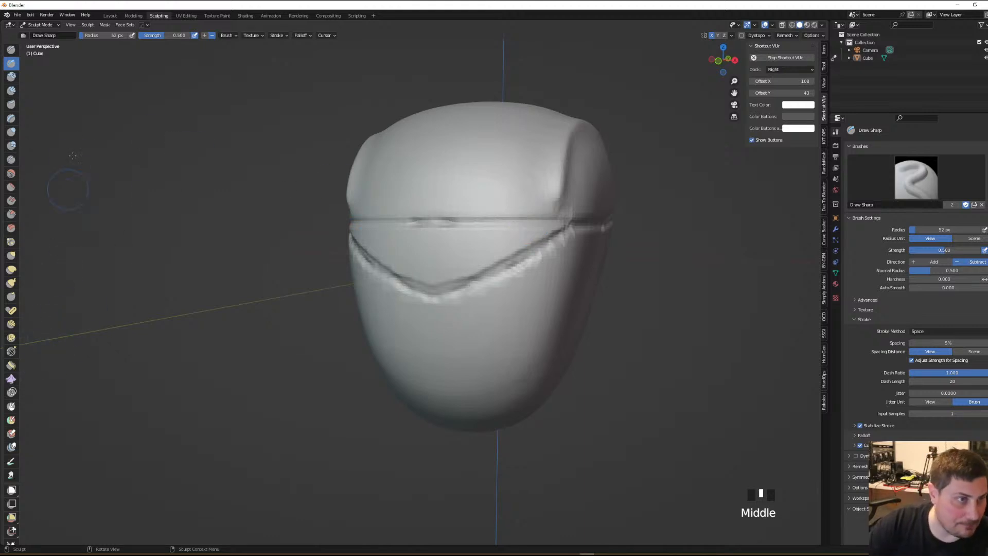
Switch to the Clay Strips brush at 0.600 strength and increase its Auto-Smooth
click(11, 90)
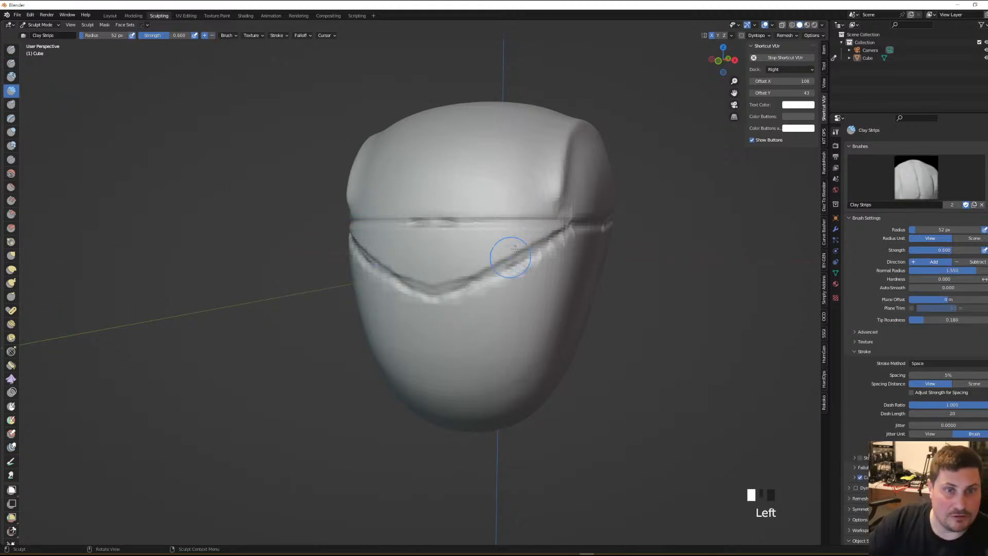
right_click(481, 218)
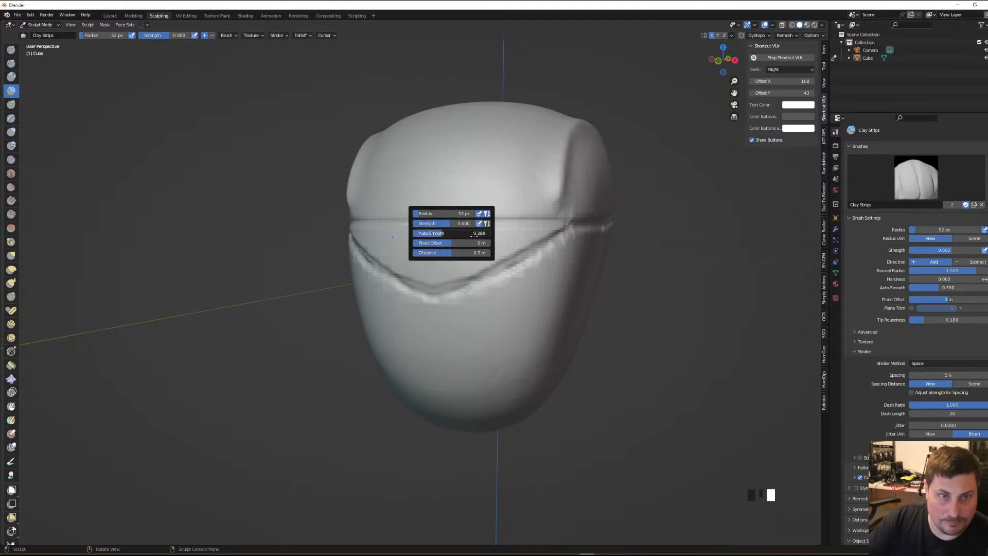
drag(485, 237, 484, 237)
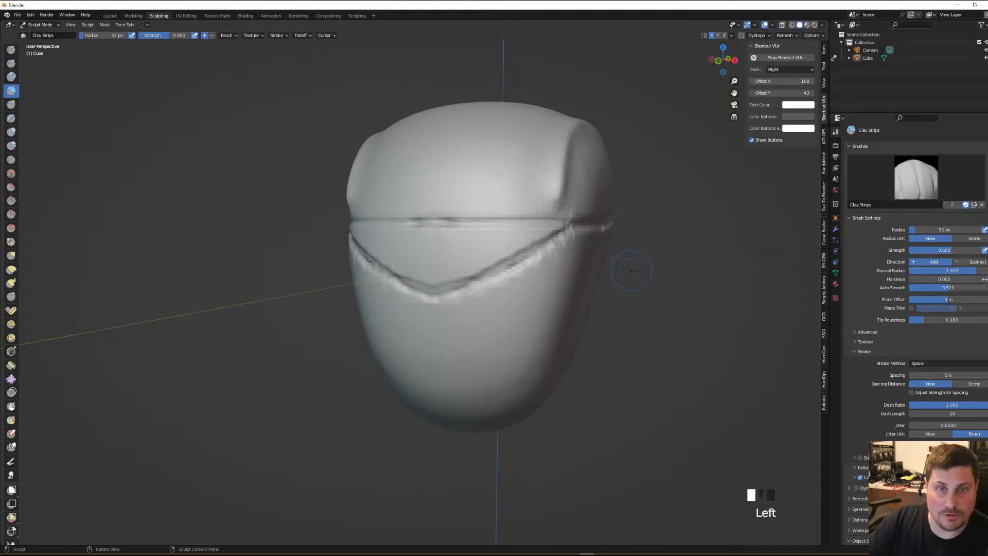
Carve the visor area between the horizontal and V-shaped grooves with inverted Clay Strips strokes, reducing the radius to 33 px
middle_drag(631, 270, 640, 278)
ctrl+drag(483, 248, 482, 260)
mouse_move(474, 248)
ctrl+mouse_down()
mouse_move(430, 264)
mouse_move(441, 283)
mouse_move(528, 242)
ctrl+mouse_up()
ctrl+drag(515, 239, 464, 250)
ctrl+drag(458, 242, 513, 260)
middle_drag(521, 262, 491, 251)
shift+middle_drag(492, 251, 473, 253)
click(494, 251)
ctrl+drag(504, 243, 463, 246)
ctrl+drag(476, 242, 456, 250)
Enable Stabilize Stroke for Clay Strips and carve the narrow side band from the back of the helmet forward to the visor
middle_drag(456, 250, 638, 234)
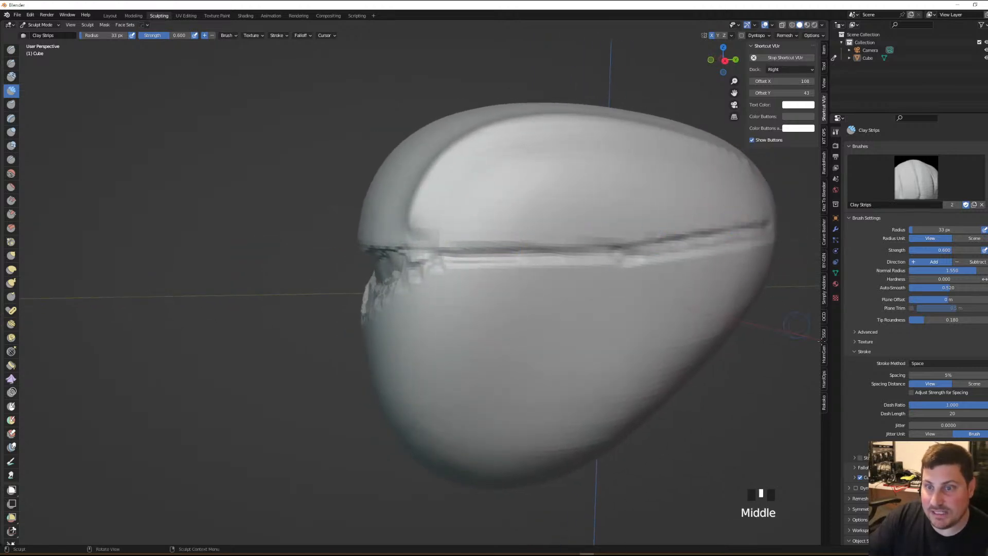
click(860, 458)
middle_drag(643, 361, 717, 220)
mouse_move(717, 220)
ctrl+mouse_down()
mouse_move(597, 244)
mouse_move(373, 256)
ctrl+mouse_up()
middle_drag(436, 293, 517, 295)
shift+middle_drag(517, 294, 537, 228)
Try further Clay Strips strokes along the side band toward the visor, and undo them
mouse_move(549, 226)
ctrl+mouse_down()
mouse_move(512, 259)
mouse_move(447, 269)
ctrl+mouse_up()
mouse_move(458, 274)
mouse_down()
mouse_move(480, 267)
mouse_move(443, 288)
mouse_move(404, 285)
mouse_move(389, 267)
mouse_up()
key(ctrl+z)
key(ctrl+z)
key(ctrl+z)
Switch to the Draw brush with a radius of about 316 px and set its stroke method to Space
mouse_move(382, 295)
middle_down()
mouse_move(396, 288)
mouse_move(397, 309)
mouse_move(406, 304)
mouse_move(424, 261)
middle_up()
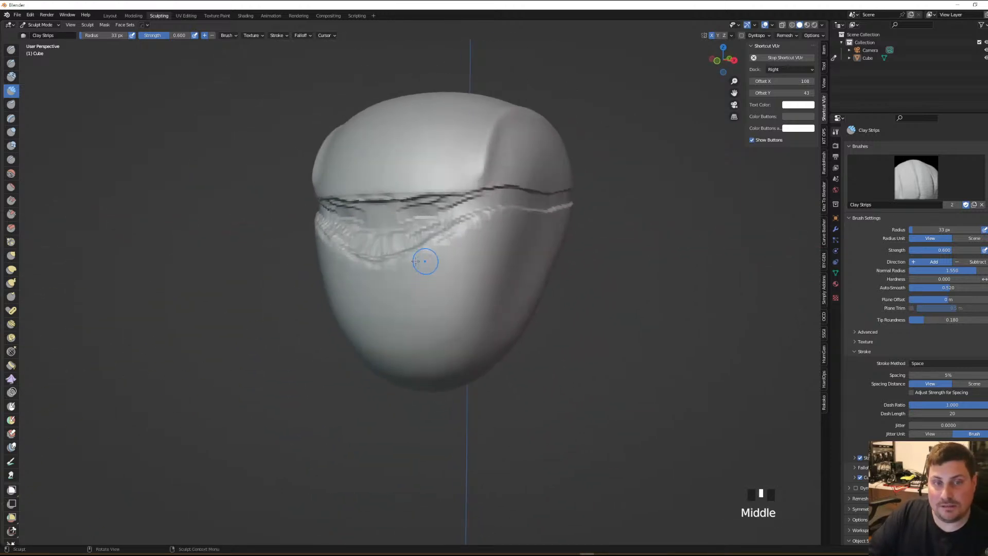
key(1)
middle_drag(515, 238, 502, 286)
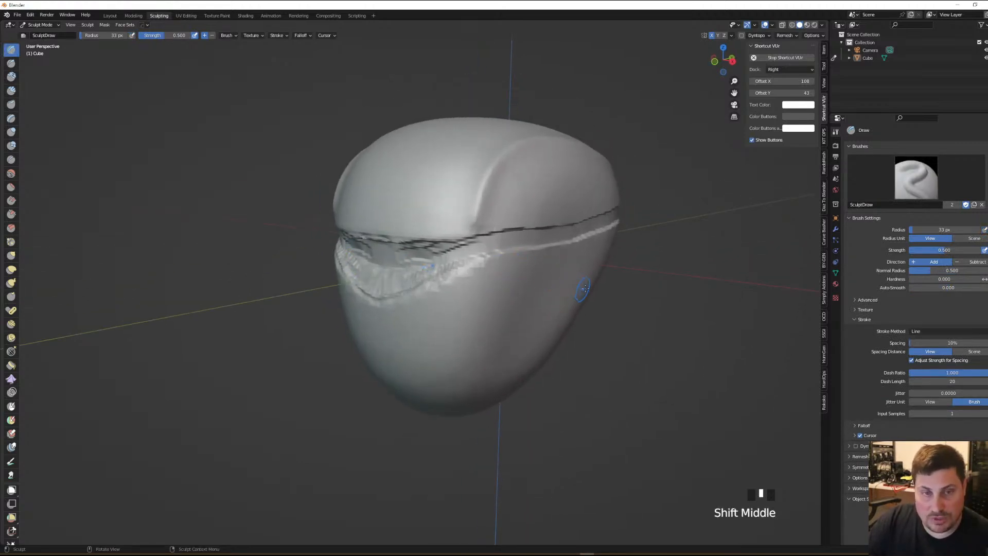
key(f)
click(677, 289)
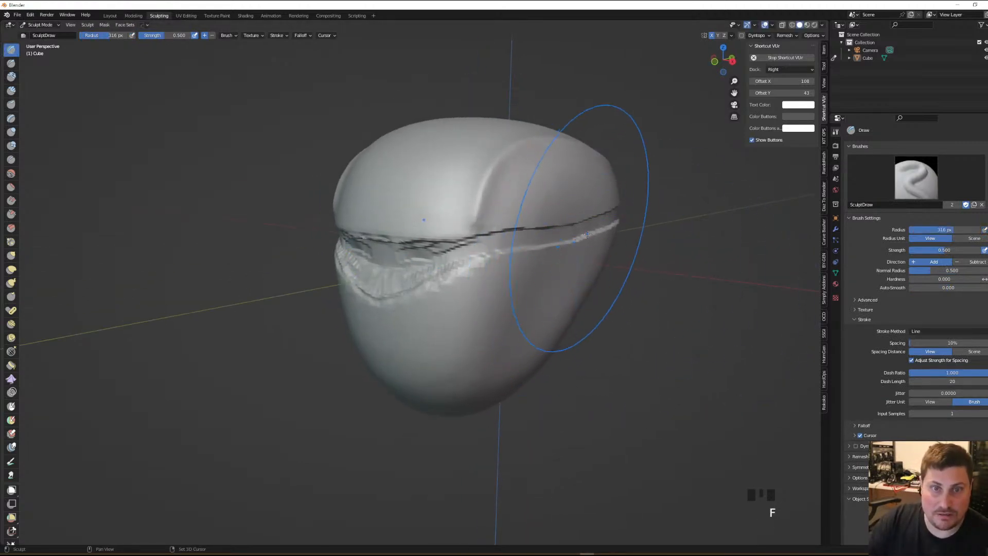
mouse_move(582, 233)
shift+mouse_down()
mouse_move(547, 237)
mouse_move(569, 235)
shift+mouse_up()
shift+drag(569, 234, 566, 238)
click(860, 436)
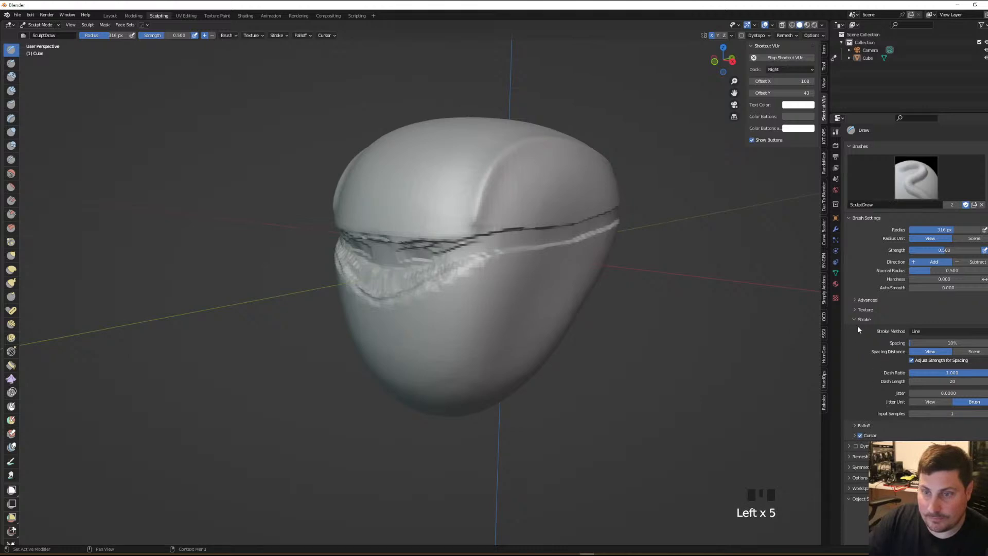
click(921, 332)
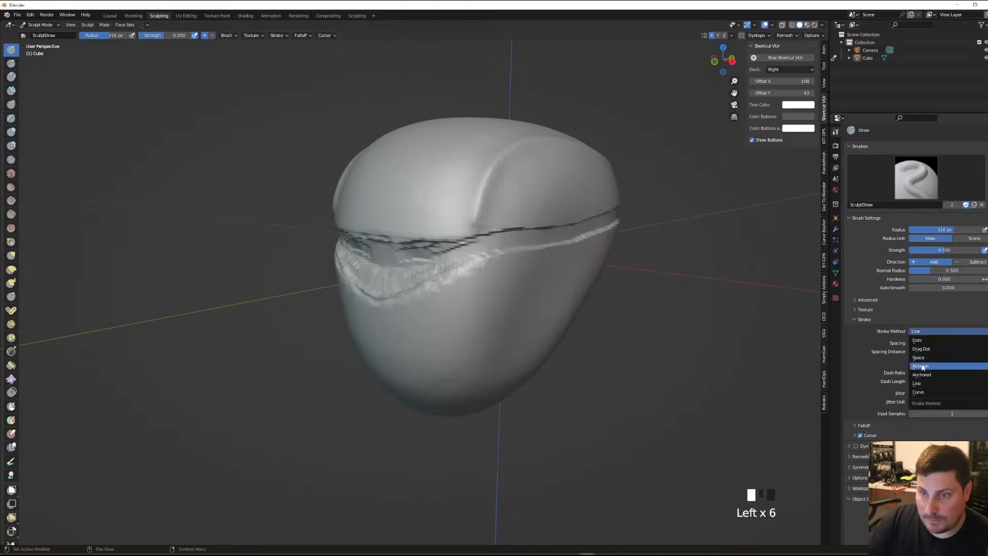
click(925, 357)
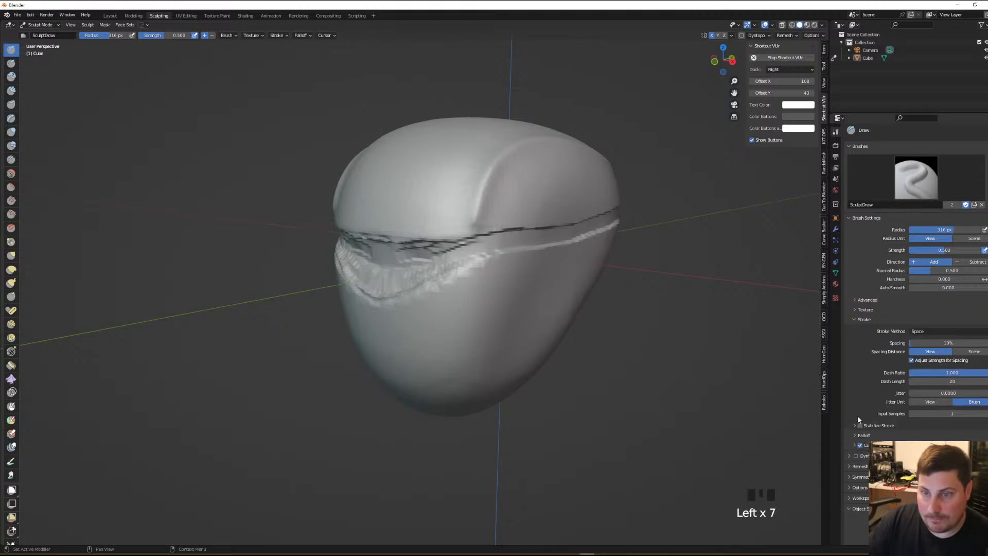
Smooth the carved visor area and the side band around the helmet with the large brush
mouse_move(574, 224)
shift+mouse_down()
mouse_move(492, 251)
mouse_move(456, 280)
mouse_move(439, 276)
shift+mouse_up()
mouse_move(569, 276)
middle_down()
mouse_move(523, 270)
mouse_move(471, 281)
mouse_move(585, 232)
mouse_move(618, 258)
mouse_move(674, 277)
mouse_move(595, 297)
mouse_move(609, 276)
mouse_move(630, 306)
middle_up()
mouse_move(630, 306)
shift+mouse_down()
mouse_move(622, 308)
mouse_move(633, 258)
shift+mouse_up()
mouse_move(634, 257)
middle_down()
mouse_move(670, 239)
mouse_move(518, 294)
mouse_move(512, 322)
mouse_move(483, 250)
middle_up()
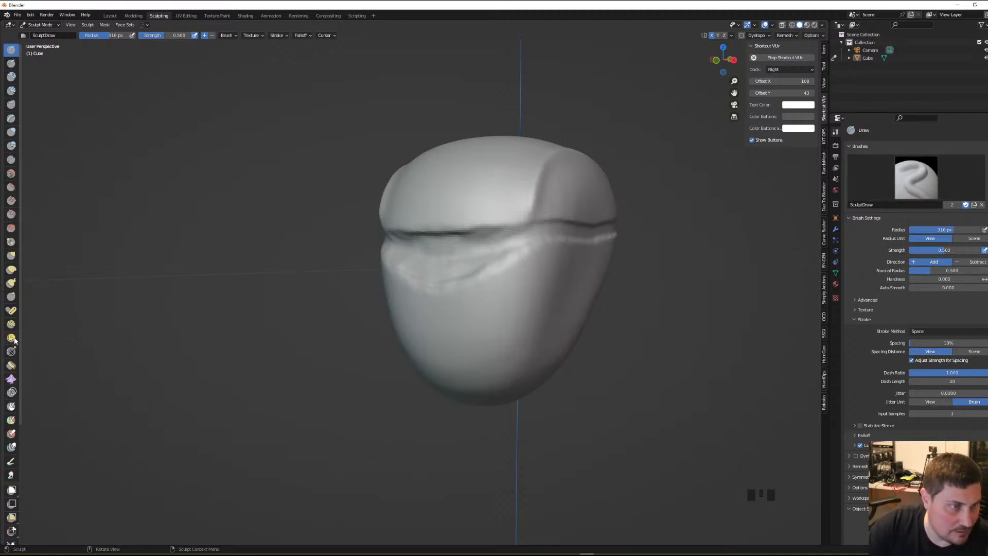
Switch to the Mask brush with a 61 px radius and raise its strength to 1.000
click(11, 406)
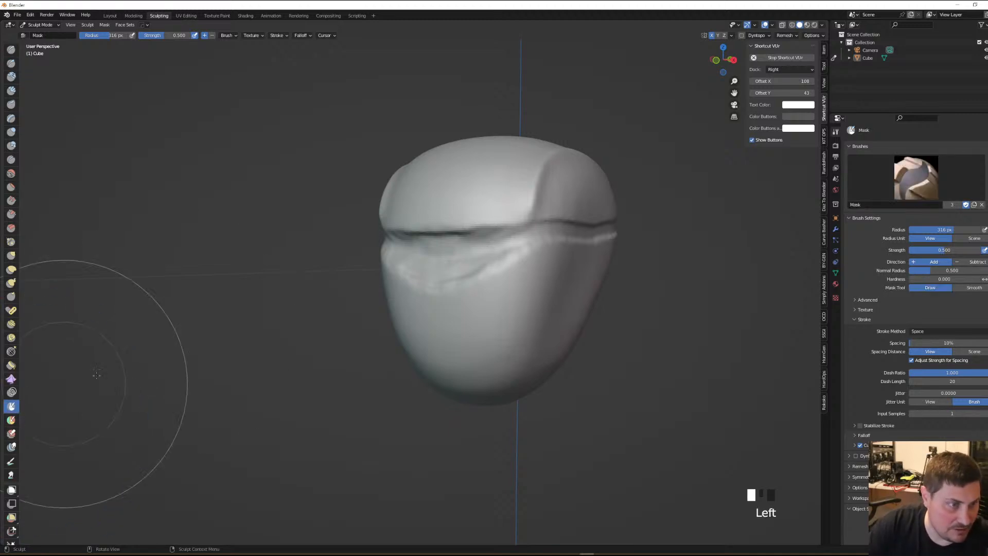
key(f)
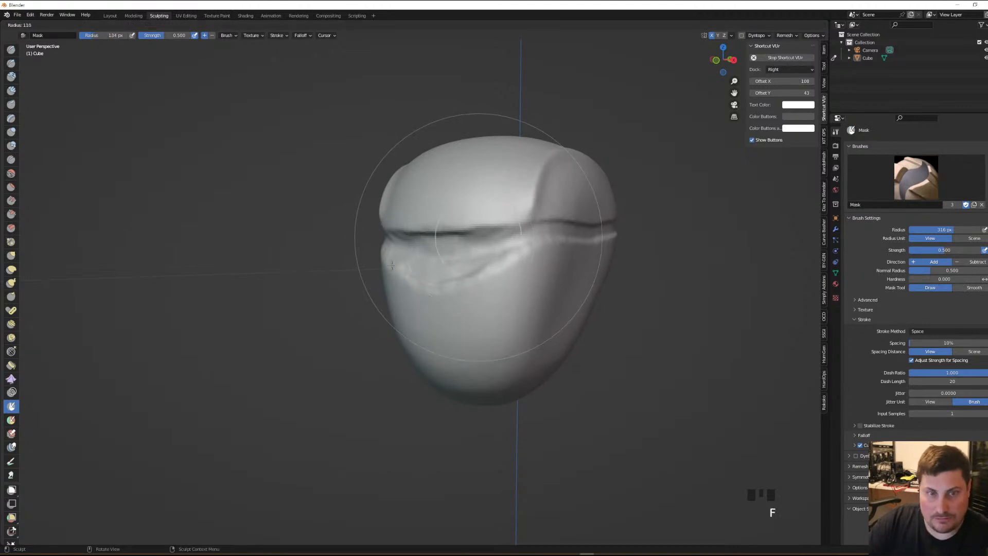
click(399, 273)
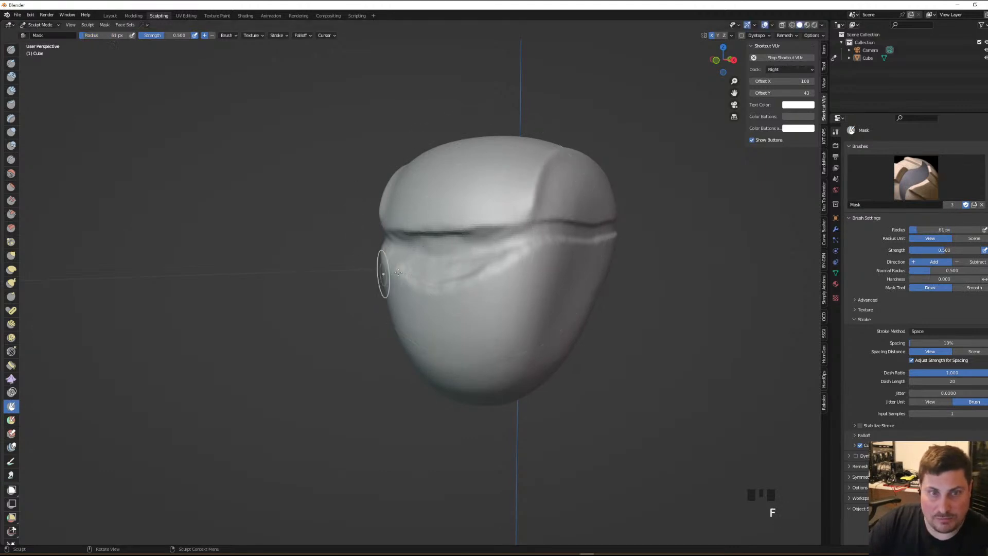
right_click(459, 239)
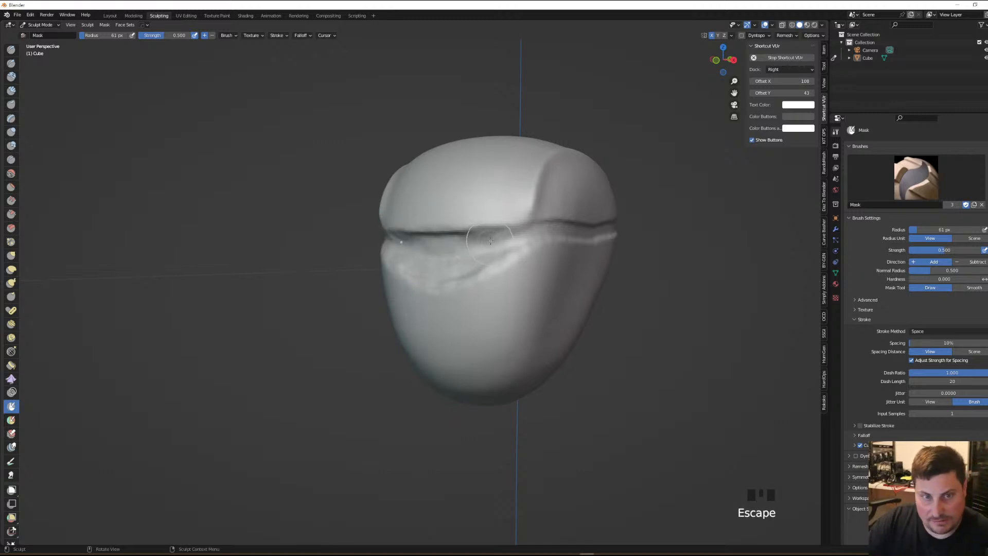
key(shift+f)
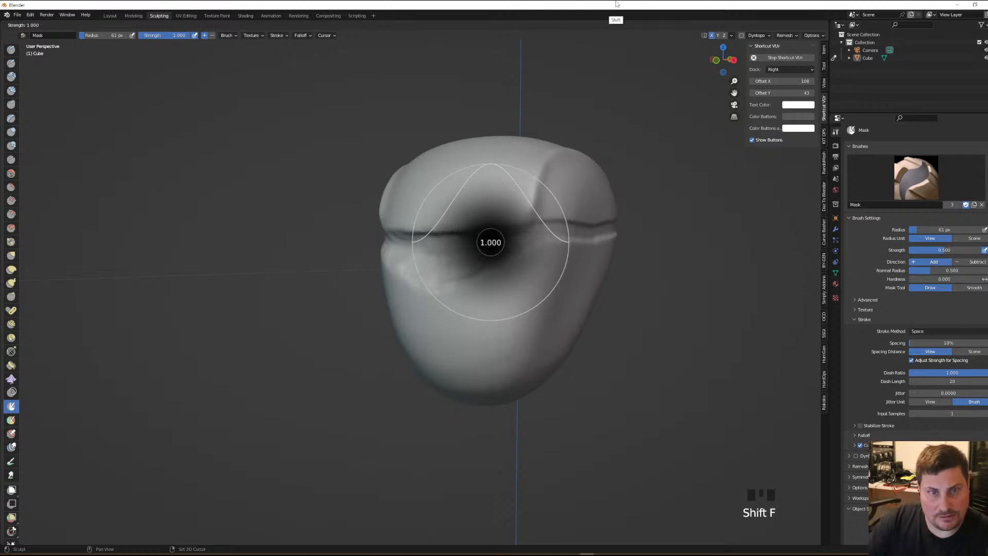
click(601, 73)
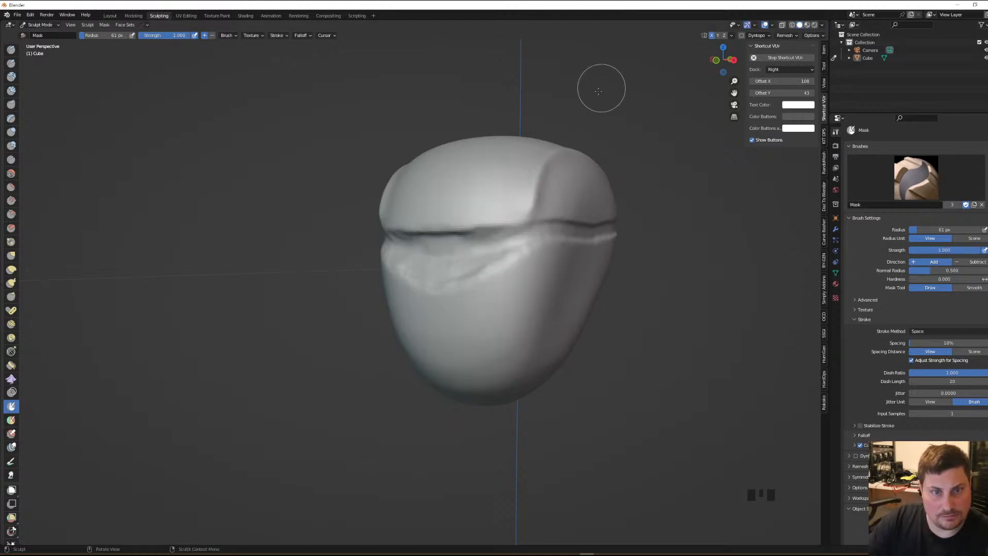
Reduce the Mask brush radius to 31 px and paint a mask over the recessed visor area
key(f)
click(466, 263)
middle_drag(467, 264, 499, 287)
mouse_move(498, 287)
mouse_down()
mouse_move(450, 280)
mouse_move(531, 277)
mouse_move(557, 263)
mouse_up()
middle_drag(557, 263, 539, 255)
click(539, 255)
mouse_move(539, 255)
mouse_down()
mouse_move(448, 266)
mouse_move(489, 265)
mouse_up()
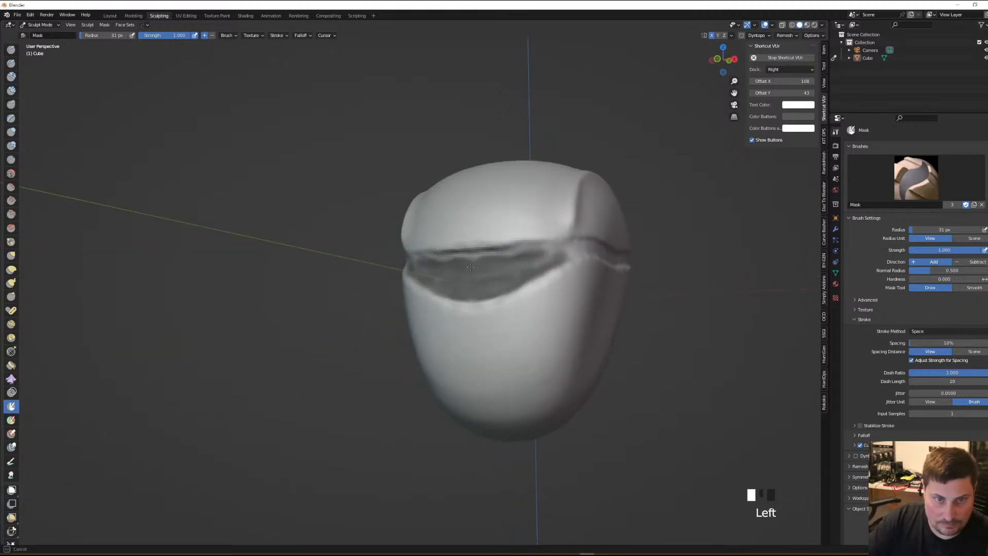
Reduce the Mask brush radius to 17 px and fill in the mask along the visor's upper edge and corners
key(f)
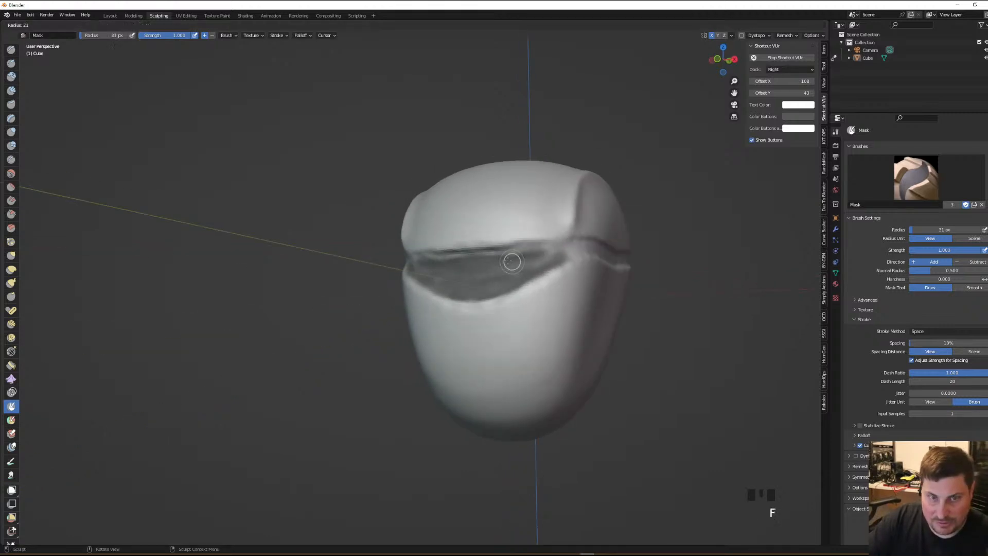
click(477, 258)
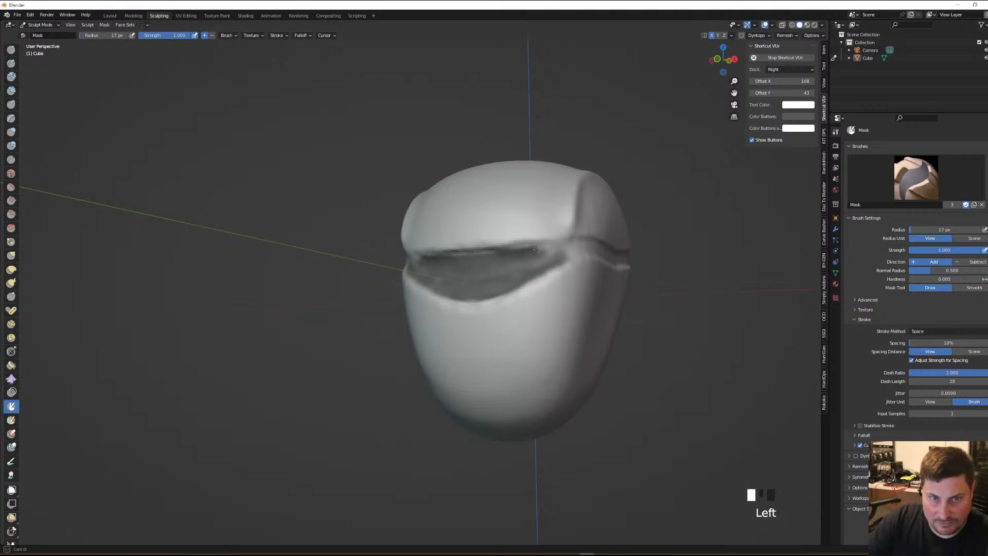
drag(496, 258, 465, 260)
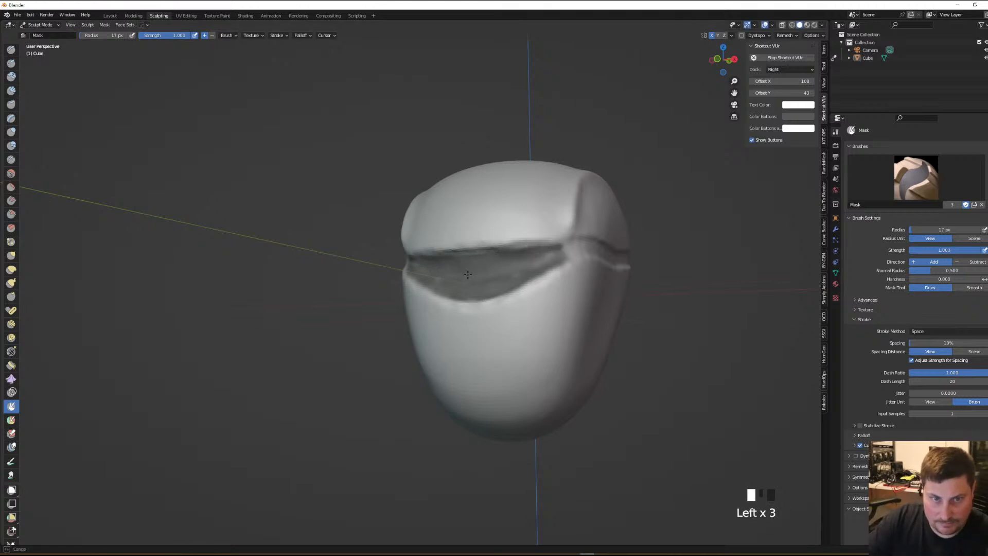
Extend the mask from the visor's outer corner onto the start of the side band
mouse_move(549, 256)
middle_down()
mouse_move(572, 240)
mouse_move(483, 264)
middle_up()
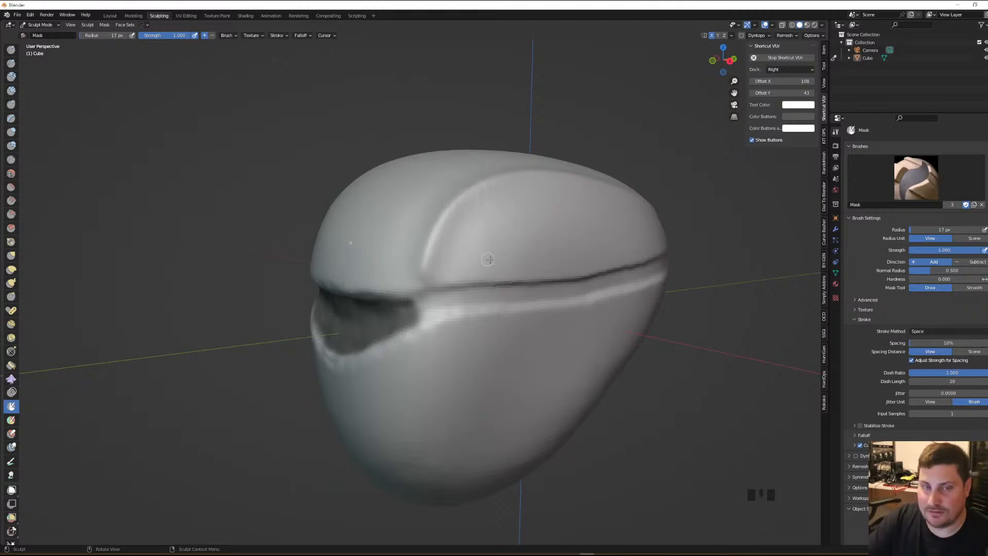
shift+middle_drag(509, 252, 488, 255)
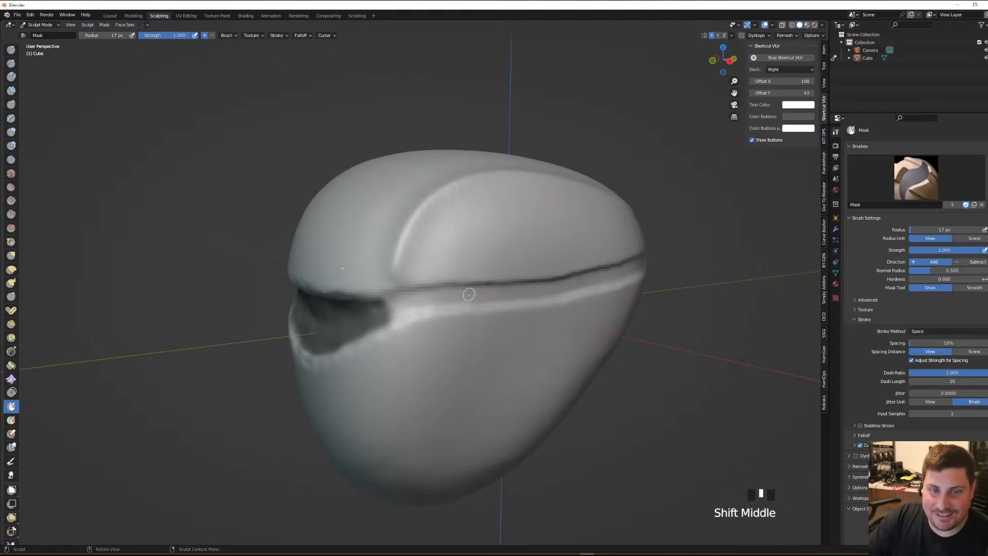
drag(450, 293, 431, 298)
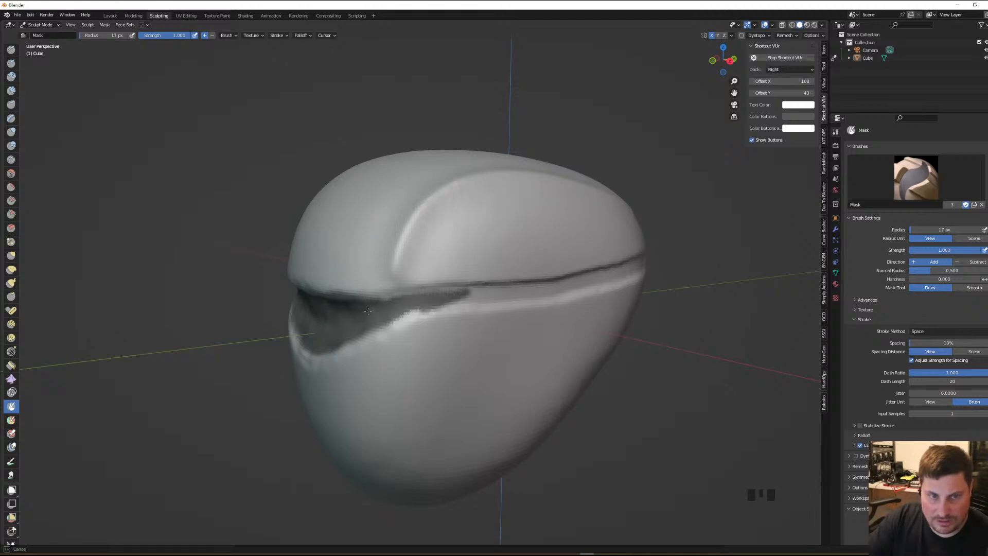
Mask the whole side band from the back of the helmet to the visor, filling the gaps below the horizontal groove
middle_drag(497, 290, 522, 261)
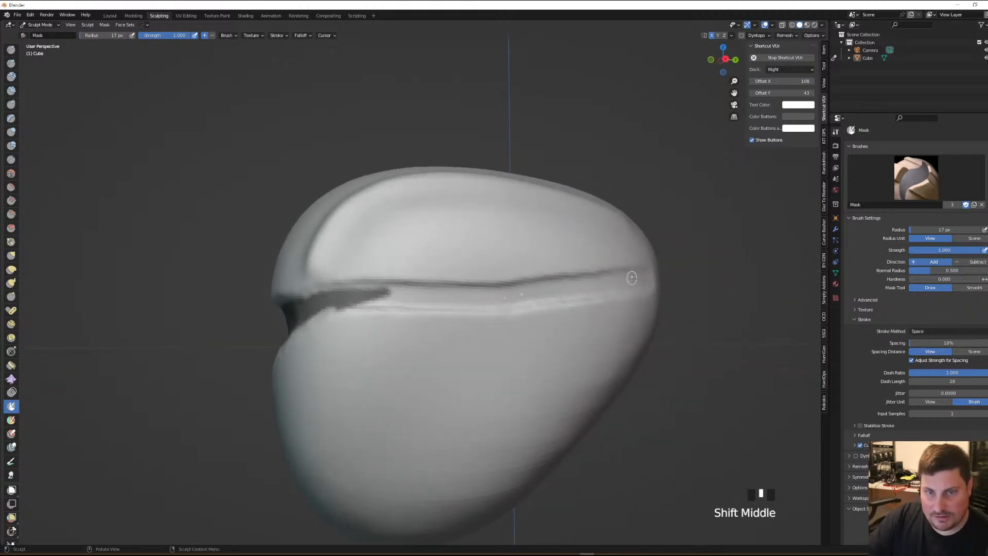
drag(646, 283, 624, 288)
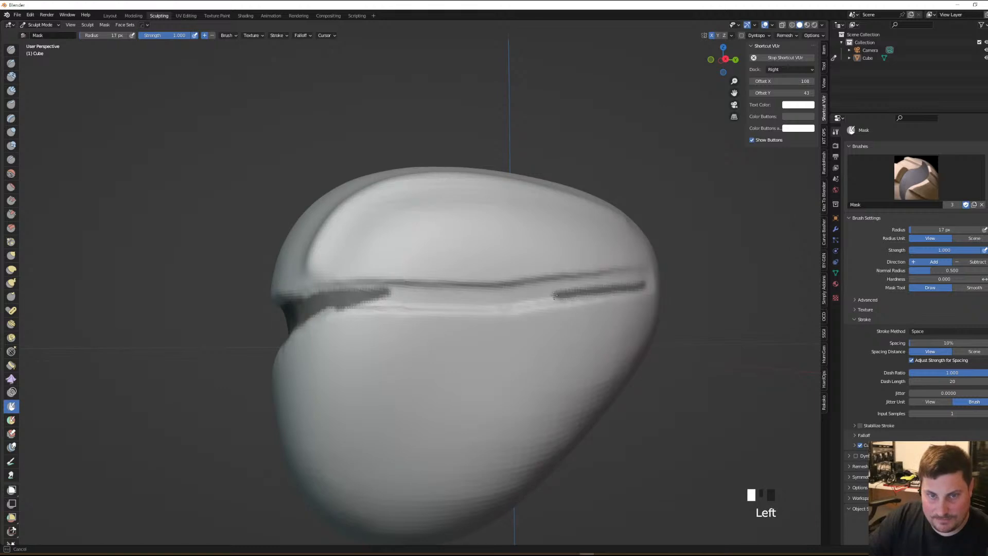
drag(429, 300, 383, 301)
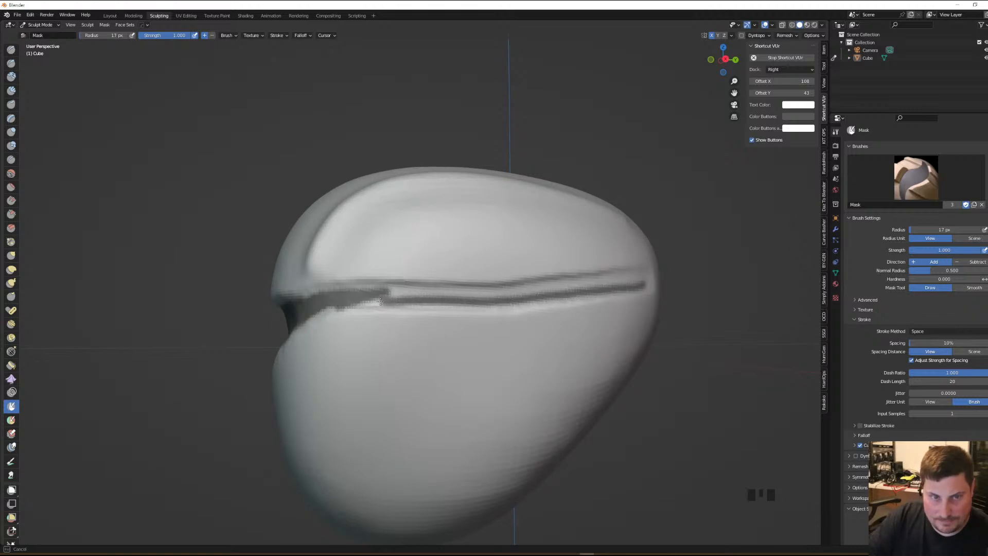
drag(640, 280, 604, 282)
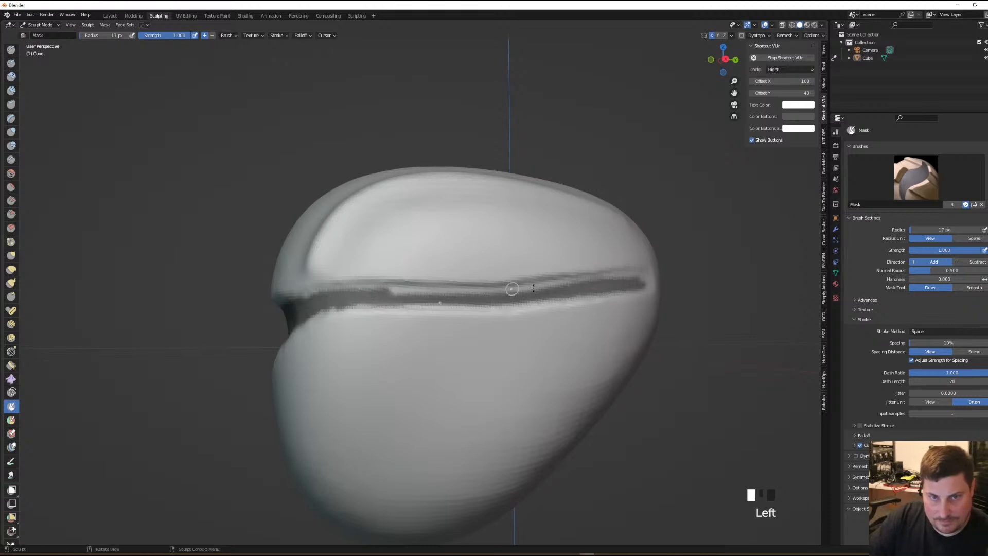
drag(639, 278, 626, 279)
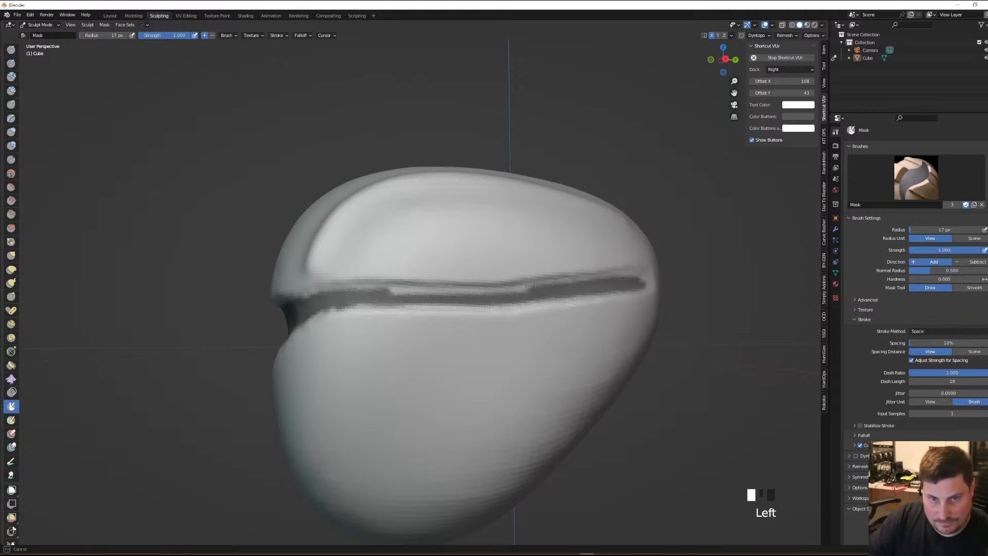
drag(388, 295, 430, 301)
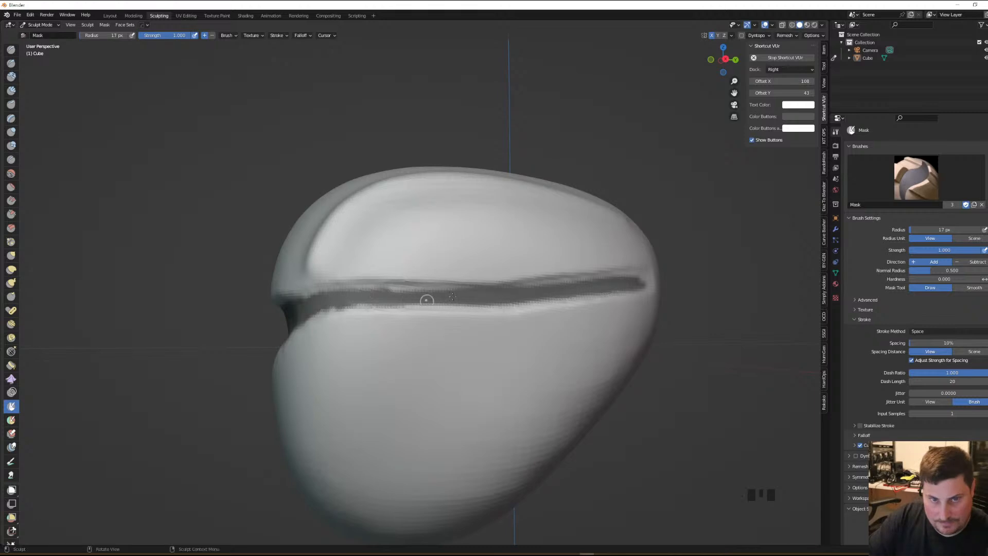
drag(643, 281, 616, 284)
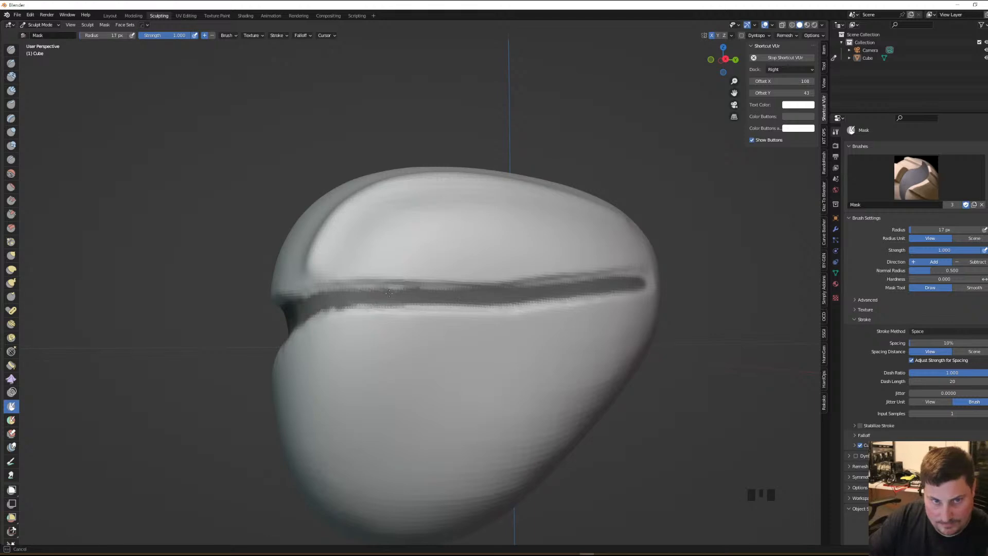
Invert the mask to leave only the visor and side band unmasked, and activate the Scale tool
middle_drag(429, 294, 503, 236)
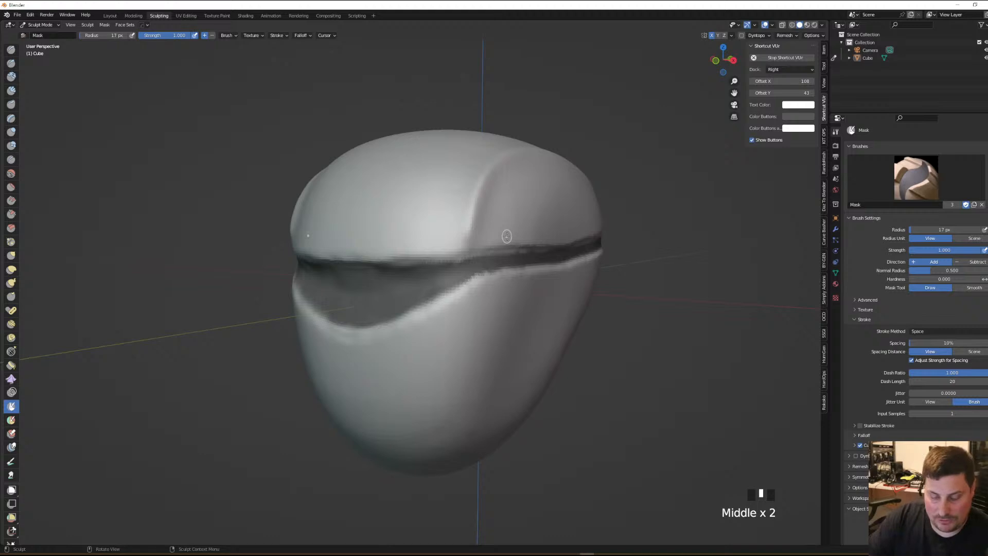
key(ctrl+i)
middle_drag(615, 222, 512, 251)
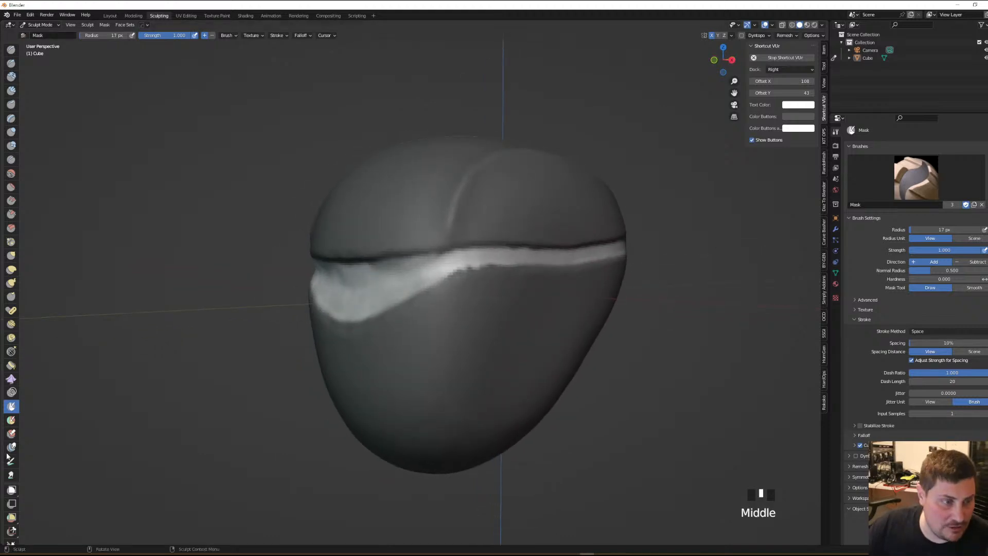
scroll(3, 457, down, 9)
scroll(20, 495, down, 2)
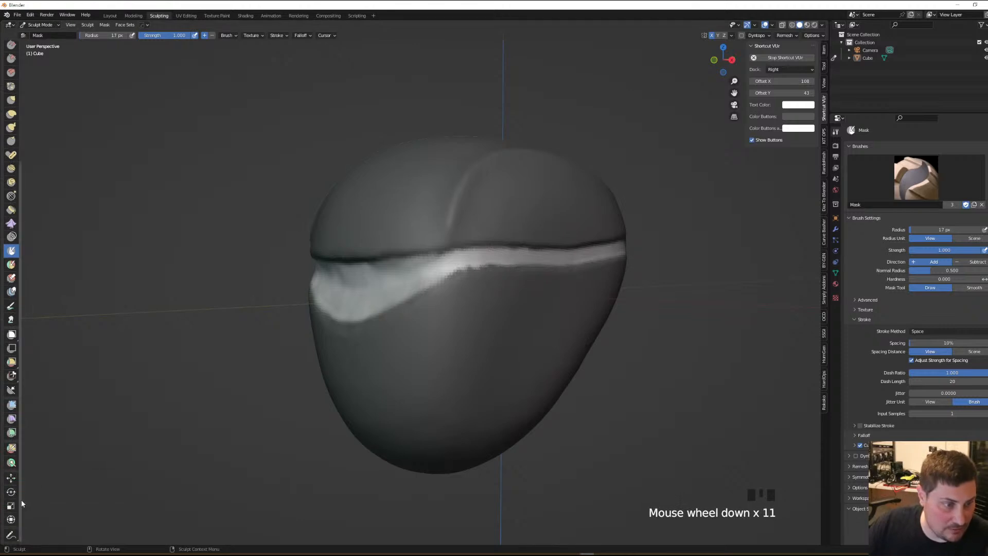
click(12, 507)
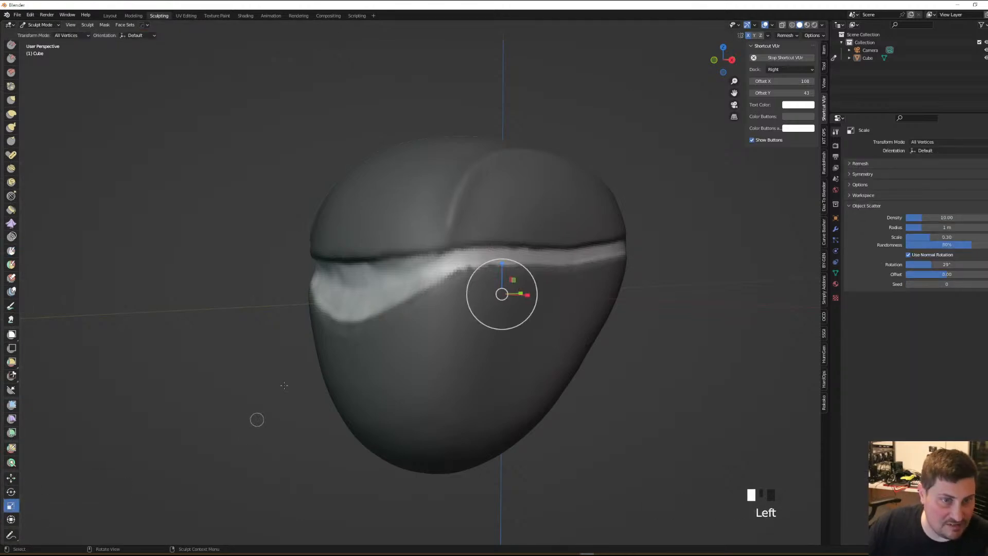
Scale the unmasked visor and side band inward to deepen the recess below the horizontal groove
middle_drag(464, 292, 671, 324)
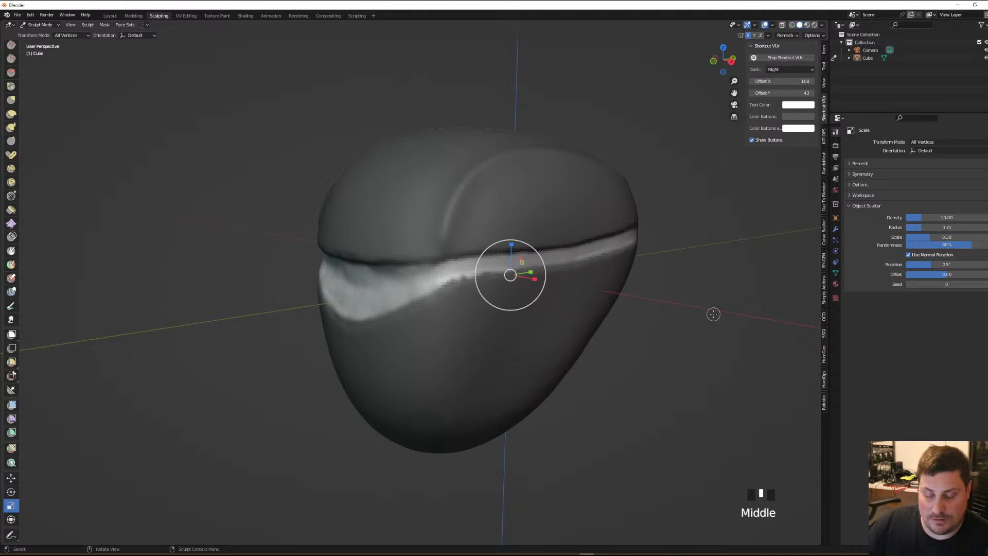
drag(712, 314, 686, 315)
scroll(613, 283, down, 1)
mouse_move(613, 282)
middle_down()
mouse_move(660, 260)
mouse_move(615, 276)
mouse_move(585, 267)
middle_up()
scroll(582, 266, up, 1)
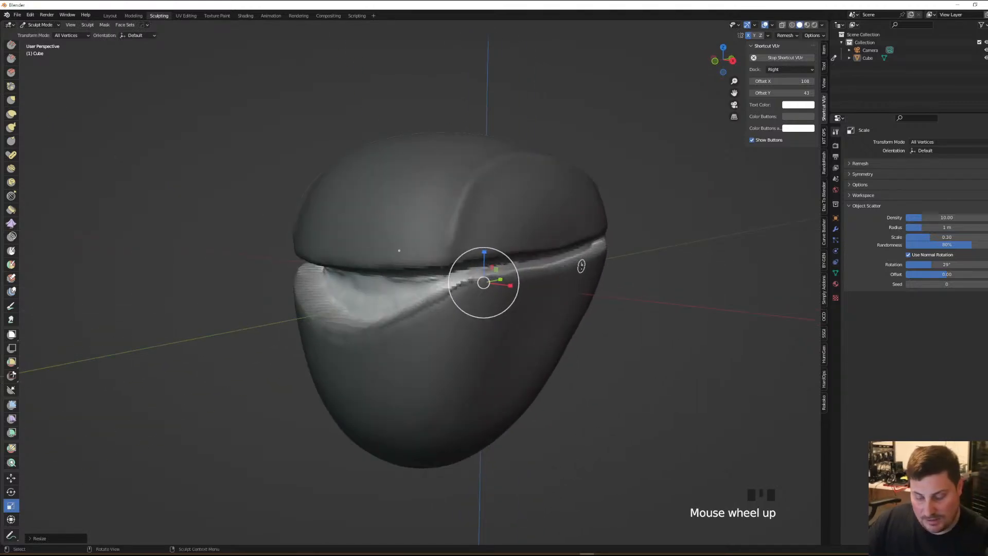
Clear the mask and voxel remesh the helmet
key(alt+m)
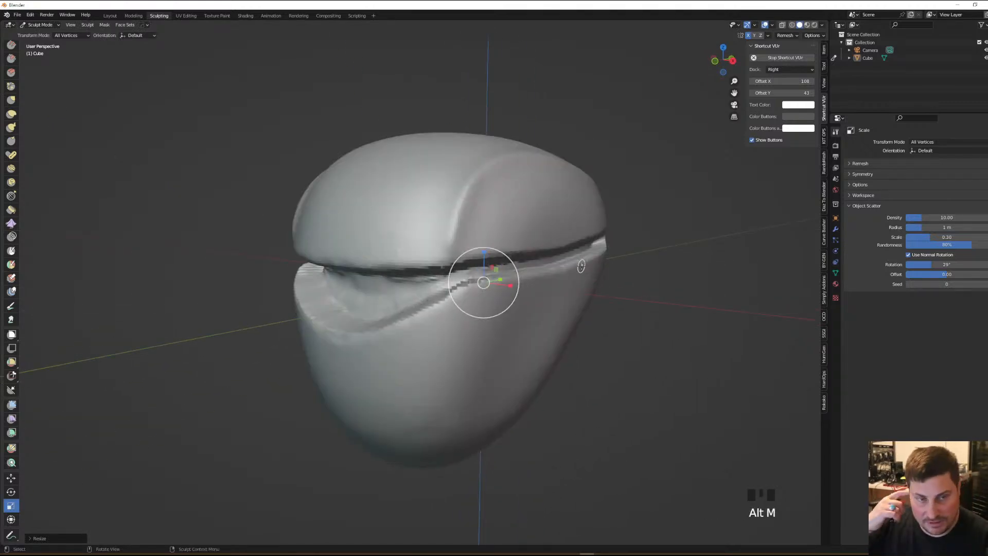
click(787, 36)
click(785, 112)
scroll(353, 339, down, 2)
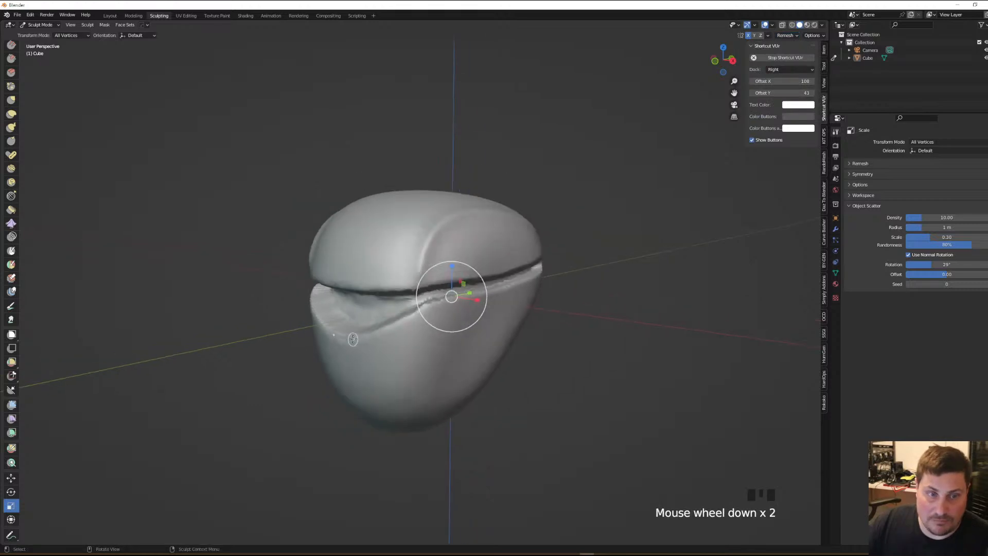
Set the Draw brush radius to 109 px and smooth the jagged side band from the back of the helmet to the visor
mouse_move(381, 323)
middle_down()
mouse_move(392, 316)
mouse_move(365, 322)
mouse_move(371, 330)
middle_up()
key(x)
key(f)
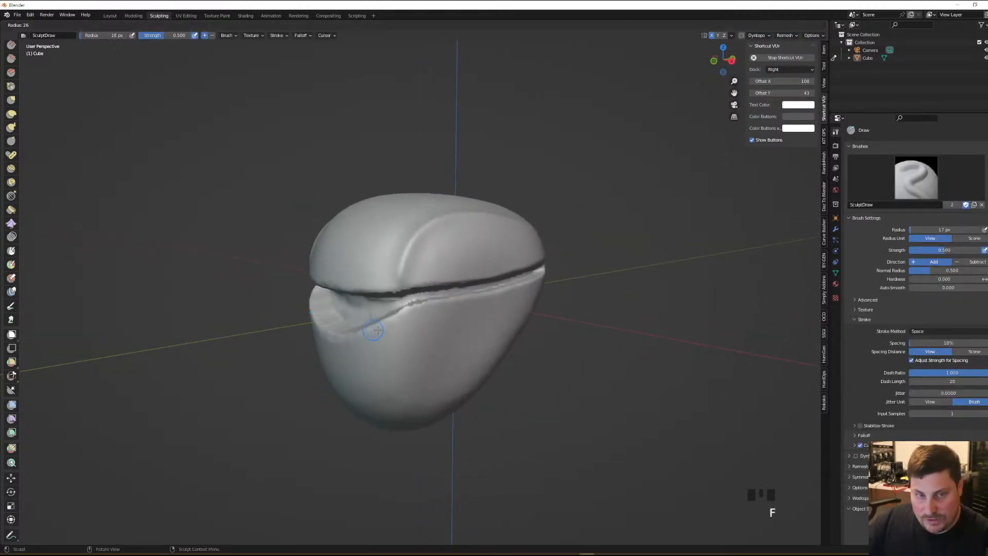
click(409, 323)
middle_drag(409, 322, 543, 283)
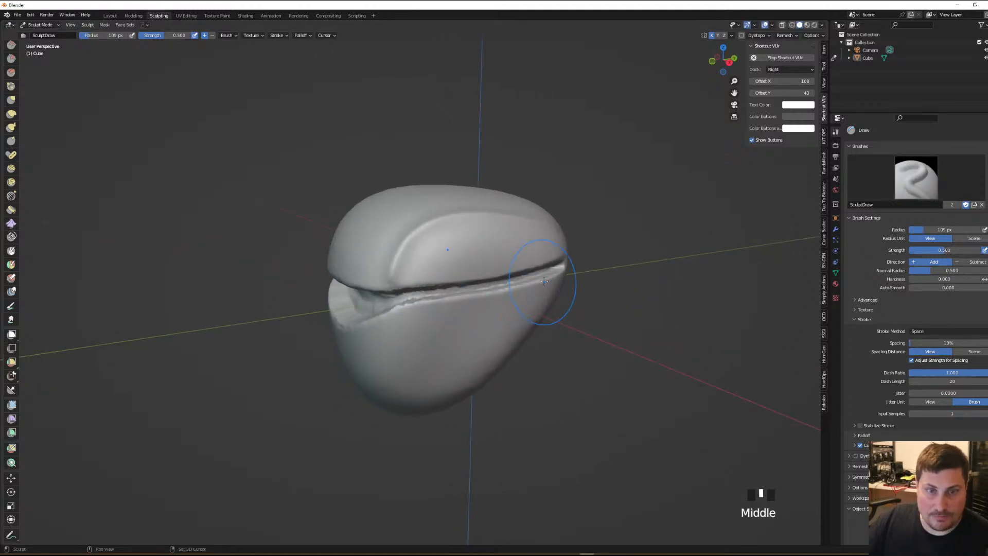
shift+drag(561, 270, 390, 304)
middle_drag(390, 305, 384, 307)
shift+drag(388, 307, 387, 307)
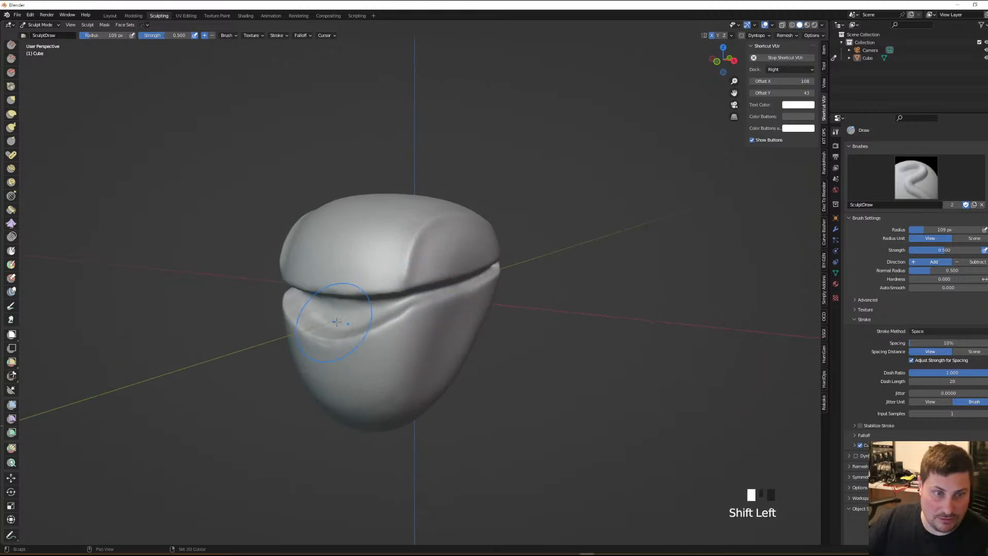
Smooth the recessed visor along with the helmet's rear and lower surfaces
shift+drag(332, 321, 361, 286)
scroll(392, 287, down, 2)
mouse_move(391, 288)
middle_down()
mouse_move(409, 309)
mouse_move(478, 304)
middle_up()
scroll(408, 309, up, 2)
mouse_move(478, 305)
shift+mouse_down()
mouse_move(419, 360)
mouse_move(419, 380)
shift+mouse_up()
scroll(425, 356, down, 1)
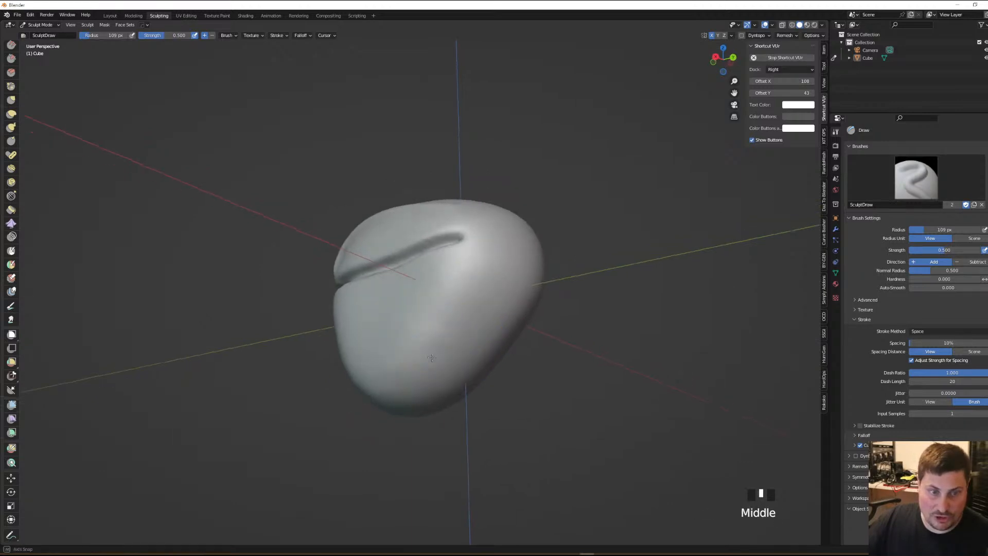
middle_drag(425, 356, 399, 373)
shift+drag(399, 374, 347, 353)
mouse_move(347, 353)
middle_down()
mouse_move(397, 402)
mouse_move(432, 417)
mouse_move(500, 272)
mouse_move(482, 271)
middle_up()
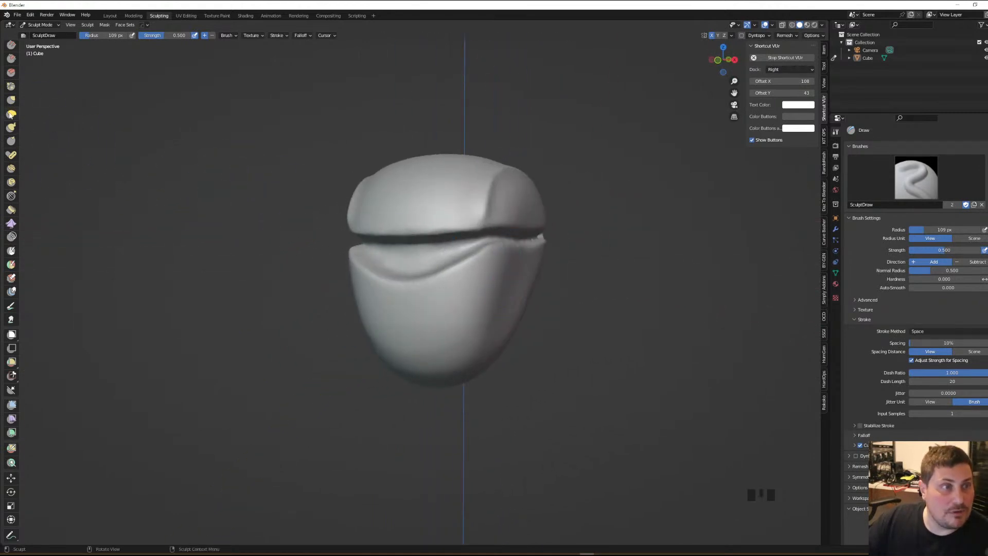
Use Elastic Deform with a 194 px radius to push the cheeks and lower jaw sides inward
click(10, 114)
scroll(437, 298, down, 1)
scroll(453, 298, up, 1)
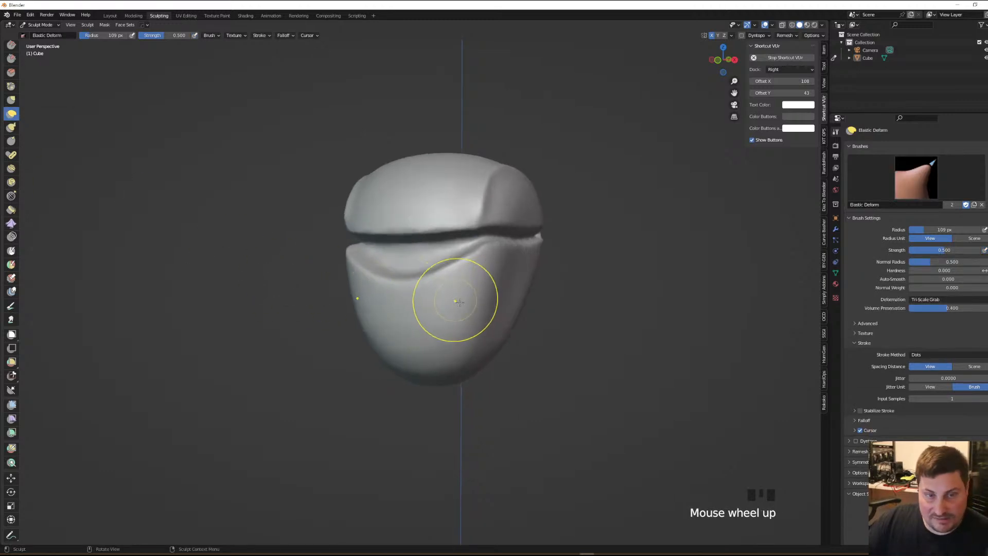
scroll(455, 300, up, 1)
key(f)
click(504, 308)
shift+middle_drag(508, 309, 505, 296)
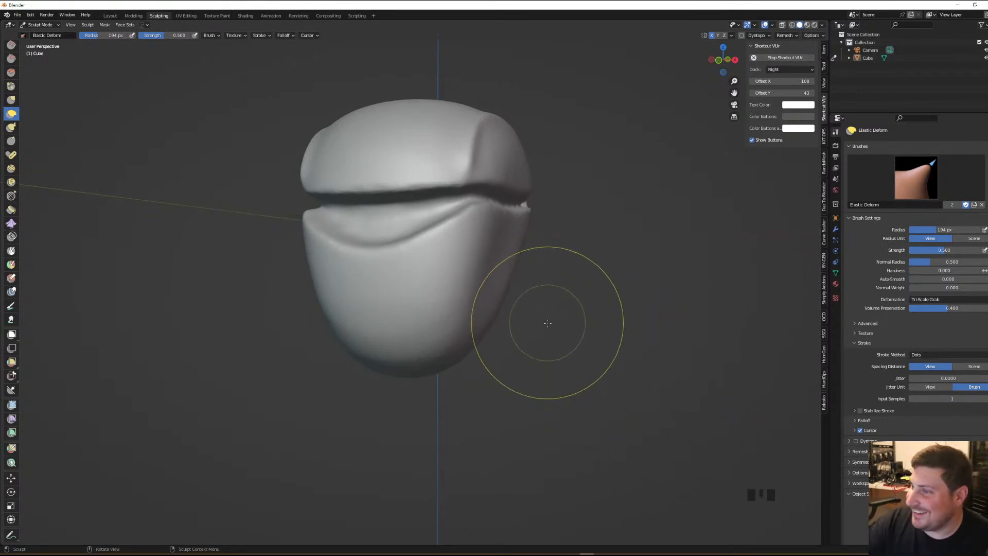
click(475, 303)
click(474, 276)
click(467, 335)
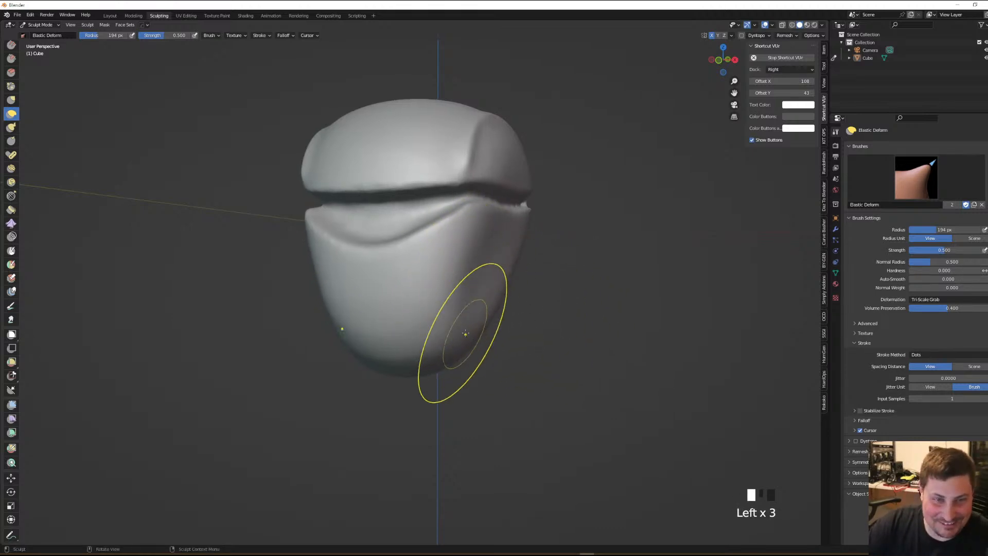
click(450, 327)
Push the rear underside of the jaw inward and upward to form a concave neck curve
middle_drag(455, 324, 484, 292)
middle_drag(465, 285, 584, 287)
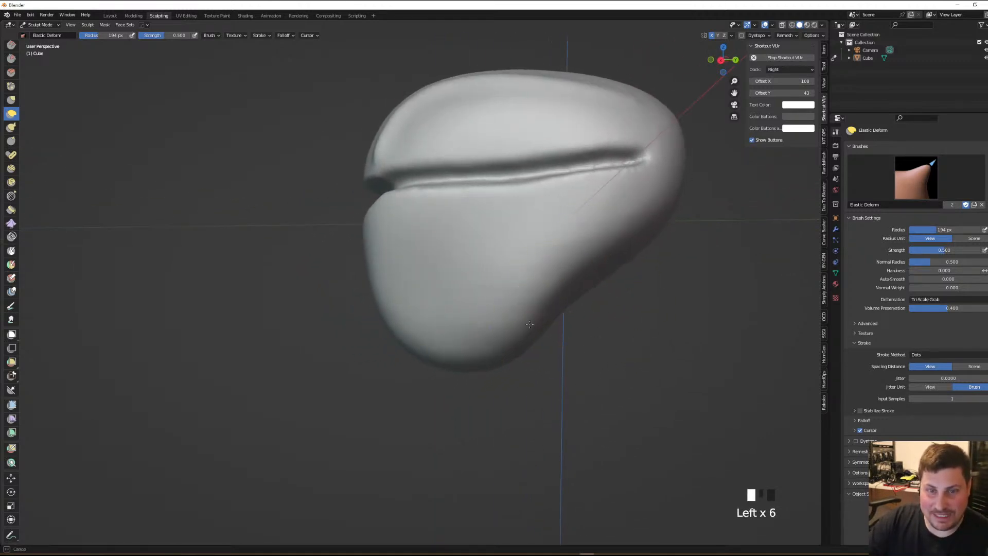
drag(488, 349, 487, 341)
drag(487, 342, 485, 334)
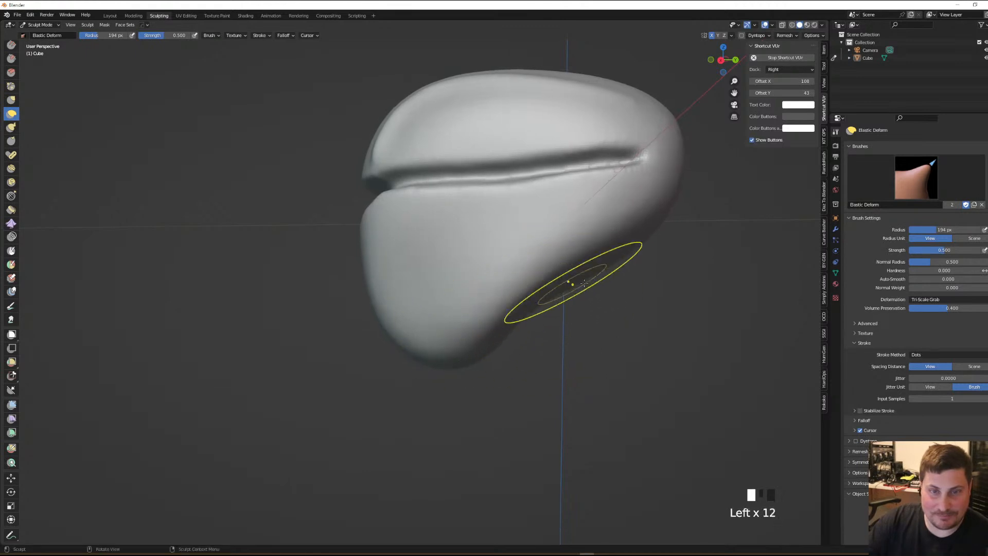
mouse_move(592, 260)
middle_down()
mouse_move(609, 256)
mouse_move(534, 311)
mouse_move(654, 291)
mouse_move(577, 282)
middle_up()
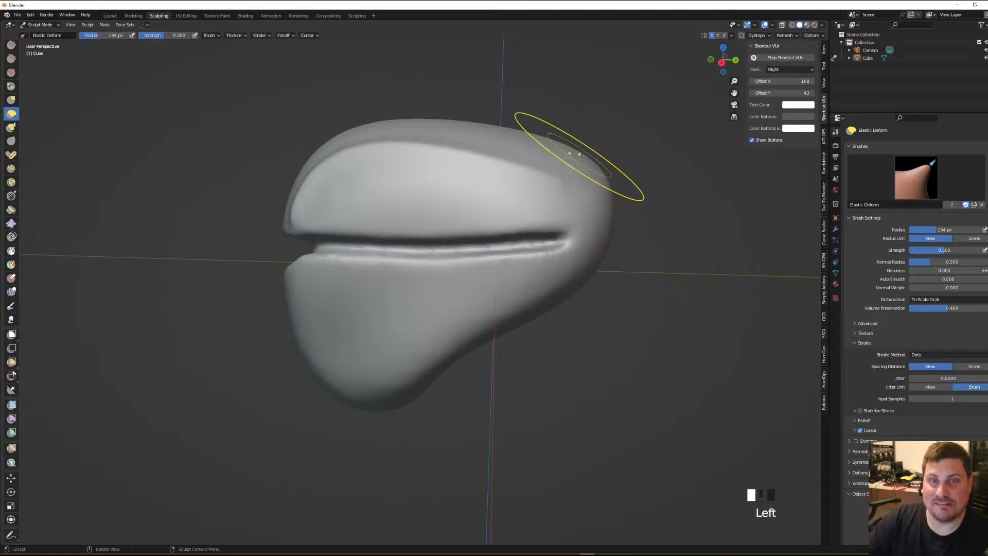
Refine the side of the jaw and the upper back of the head with Elastic Deform
mouse_move(616, 212)
middle_down()
mouse_move(642, 201)
mouse_move(640, 164)
mouse_move(618, 215)
mouse_move(520, 334)
mouse_move(536, 327)
mouse_move(479, 260)
mouse_move(475, 273)
middle_up()
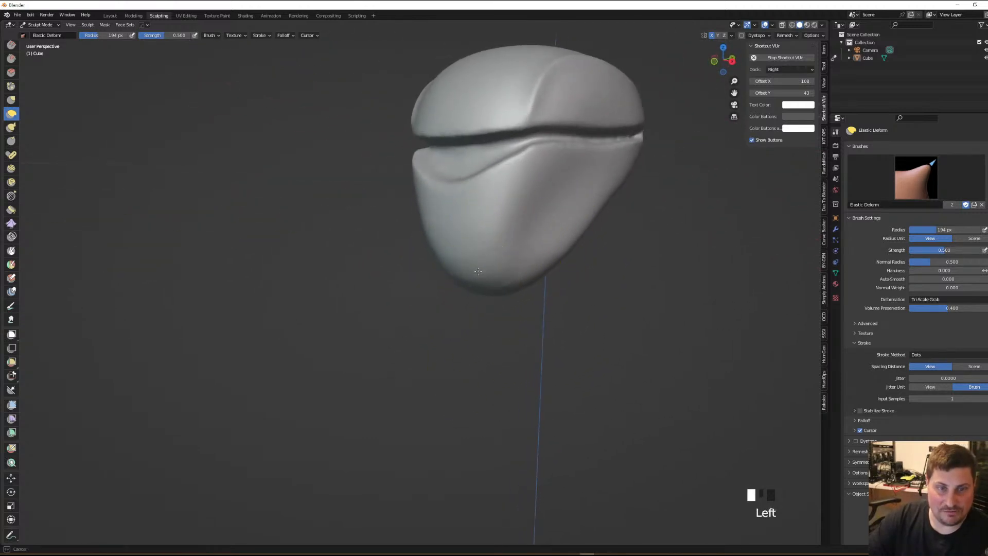
mouse_move(478, 279)
middle_down()
mouse_move(463, 255)
mouse_move(495, 264)
mouse_move(486, 246)
mouse_move(540, 285)
mouse_move(529, 261)
mouse_move(575, 210)
mouse_move(554, 211)
middle_up()
click(560, 199)
drag(591, 149, 583, 168)
From the right orthographic view, pull the front of the jaw and the chin outward and downward
middle_drag(584, 169, 537, 170)
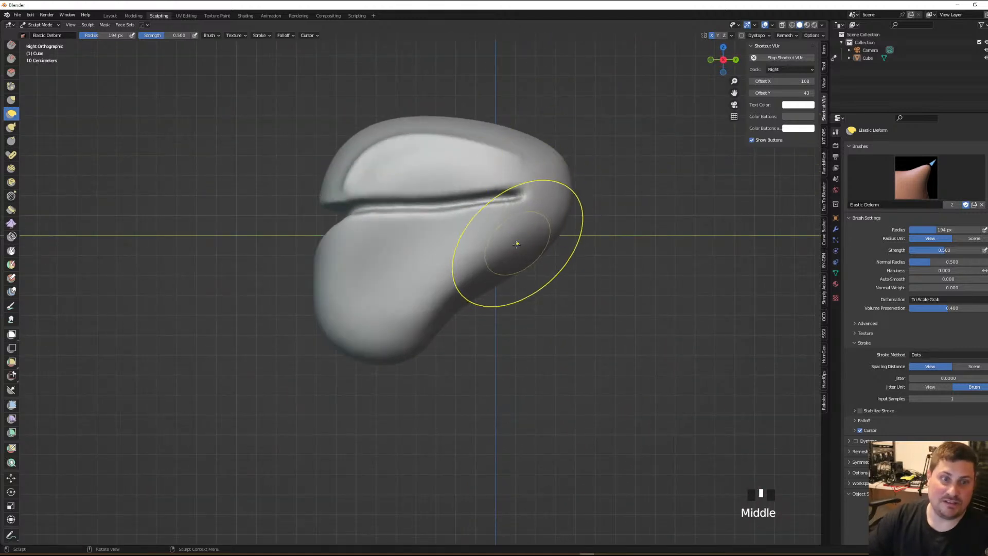
mouse_move(486, 265)
middle_down()
mouse_move(443, 270)
mouse_move(496, 282)
middle_up()
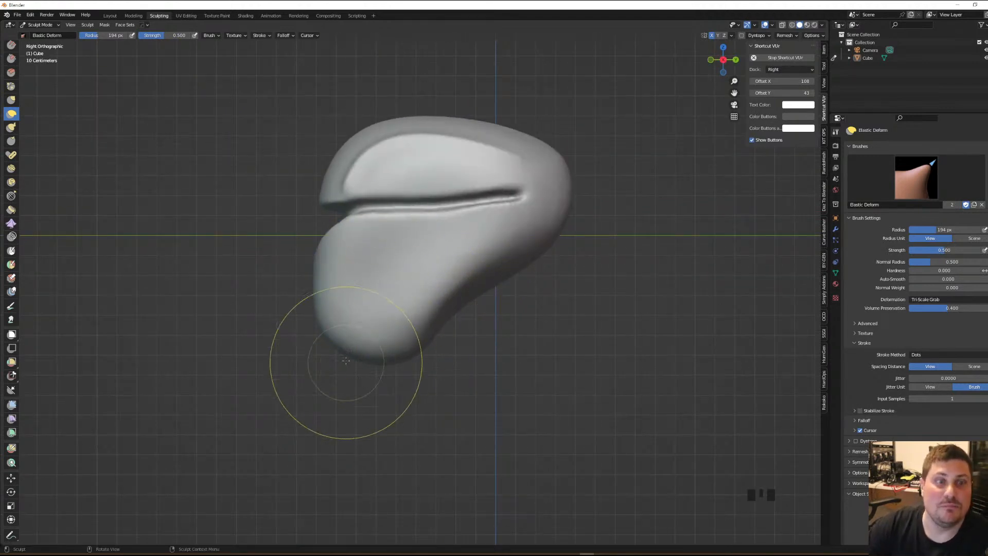
mouse_move(342, 304)
mouse_down()
mouse_move(341, 344)
mouse_move(370, 366)
mouse_up()
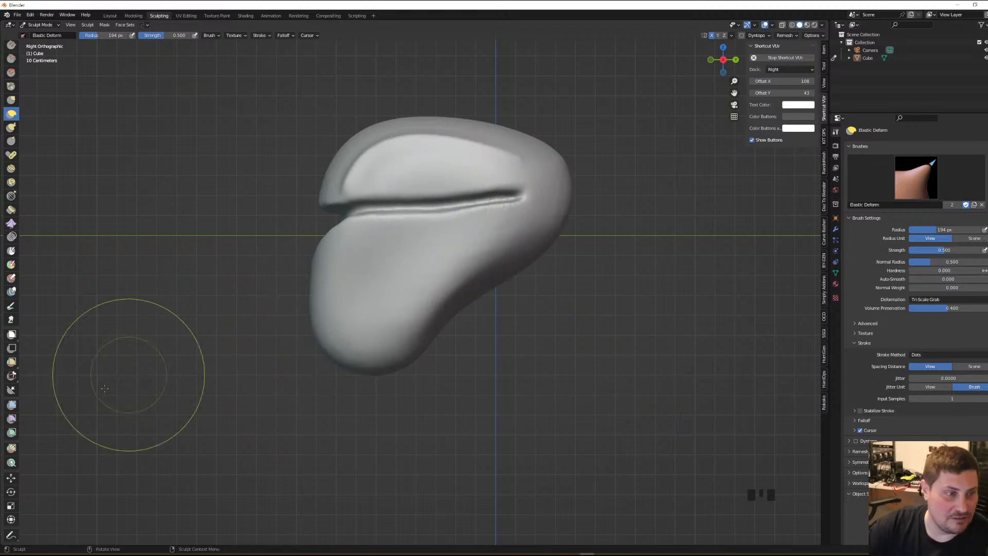
click(412, 273)
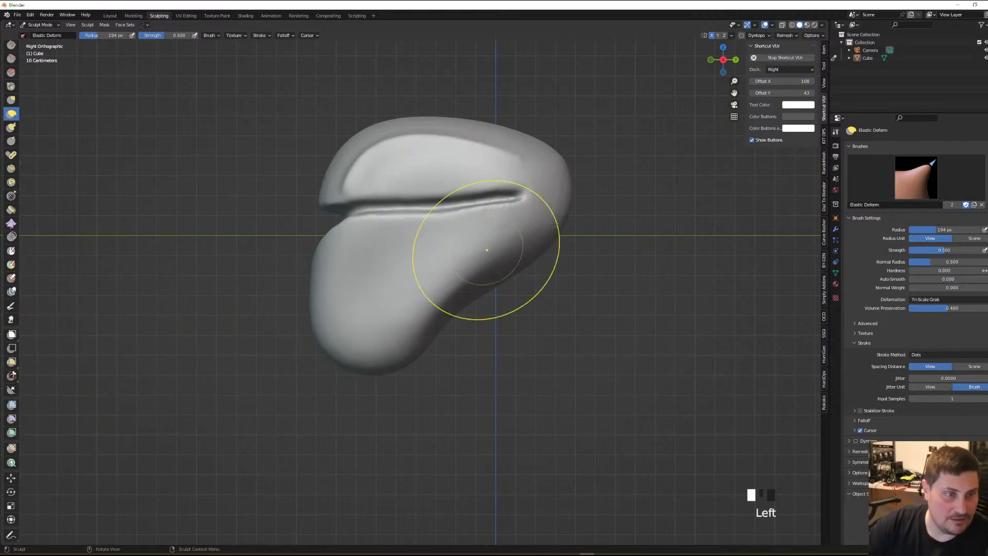
Flatten the back of the head and the front of the chin along slanted lines with Line Project
click(10, 390)
drag(531, 76, 585, 273)
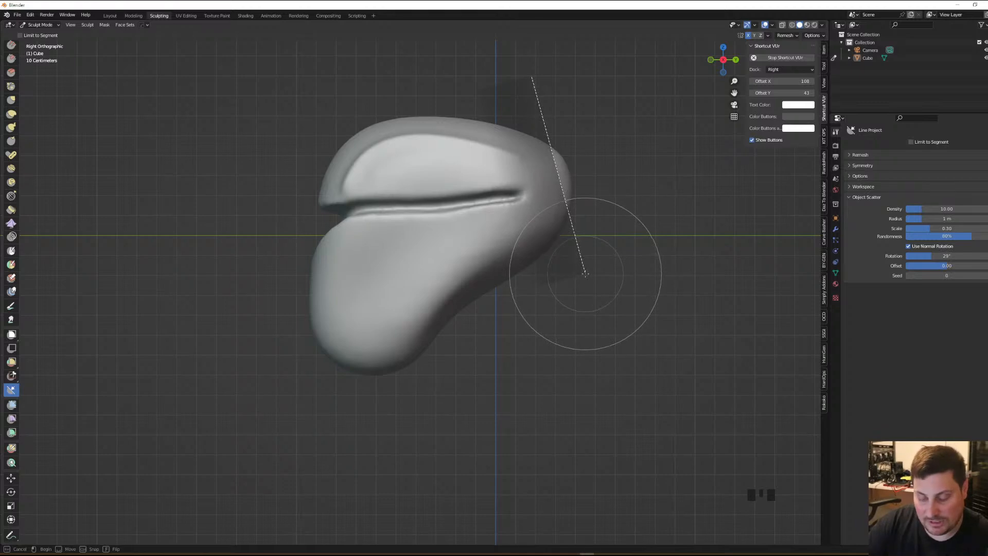
drag(585, 273, 578, 271)
key(space)
mouse_move(646, 238)
middle_down()
mouse_move(567, 242)
mouse_move(639, 252)
middle_up()
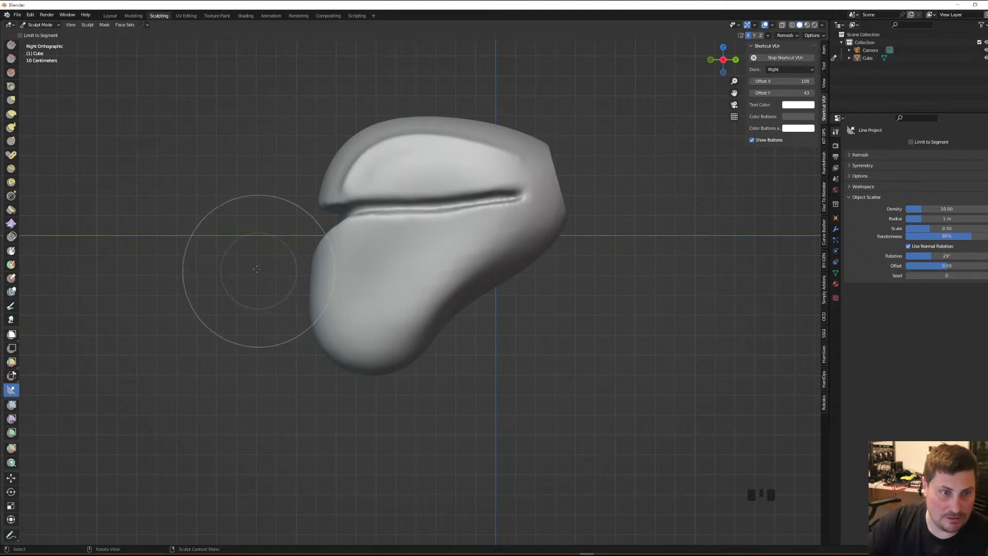
drag(254, 276, 448, 435)
mouse_move(448, 436)
middle_down()
mouse_move(508, 334)
mouse_move(582, 327)
mouse_move(529, 335)
mouse_move(572, 312)
mouse_move(556, 294)
middle_up()
Switch to the Draw brush and smooth the edges of the flattened chin and rear faces
key(1)
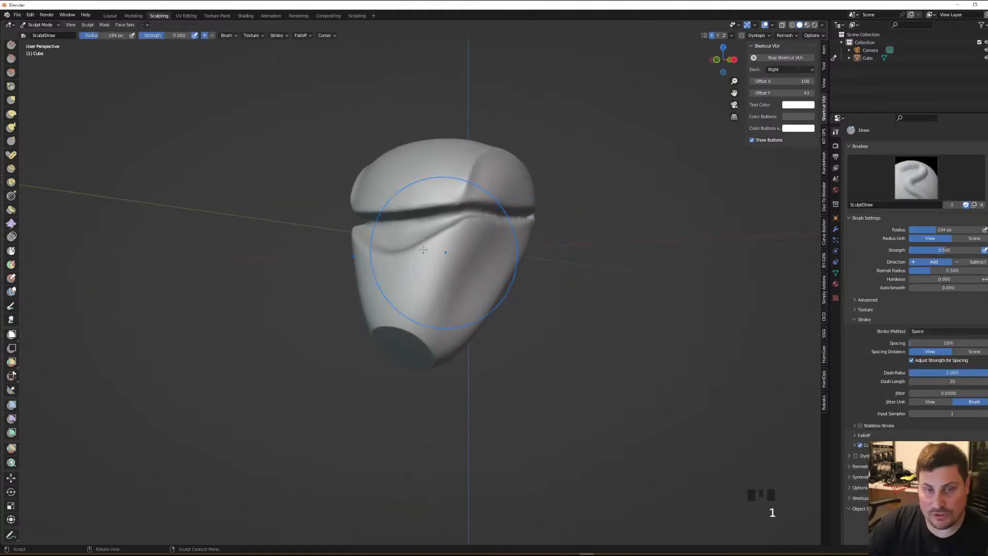
middle_drag(375, 319, 535, 276)
shift+drag(507, 300, 544, 307)
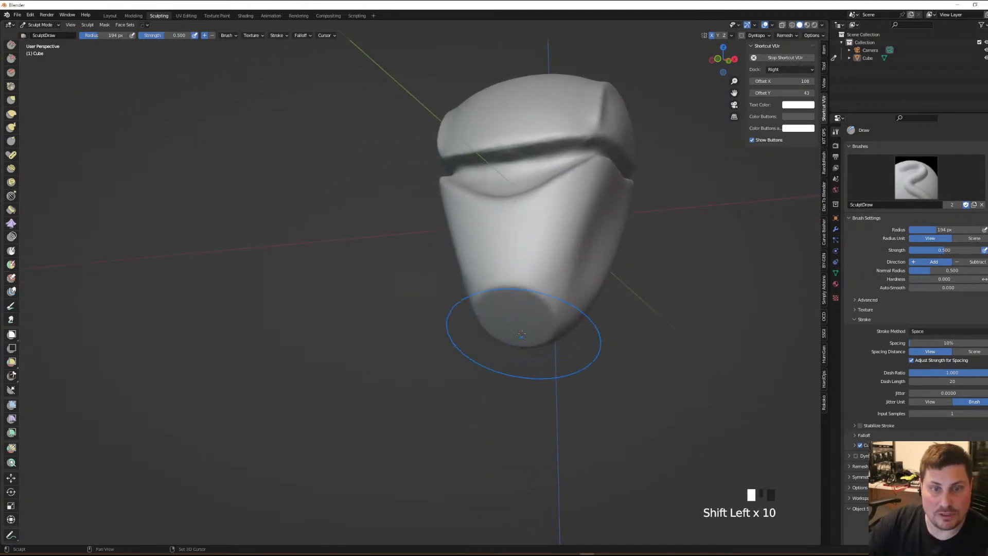
middle_drag(575, 286, 490, 278)
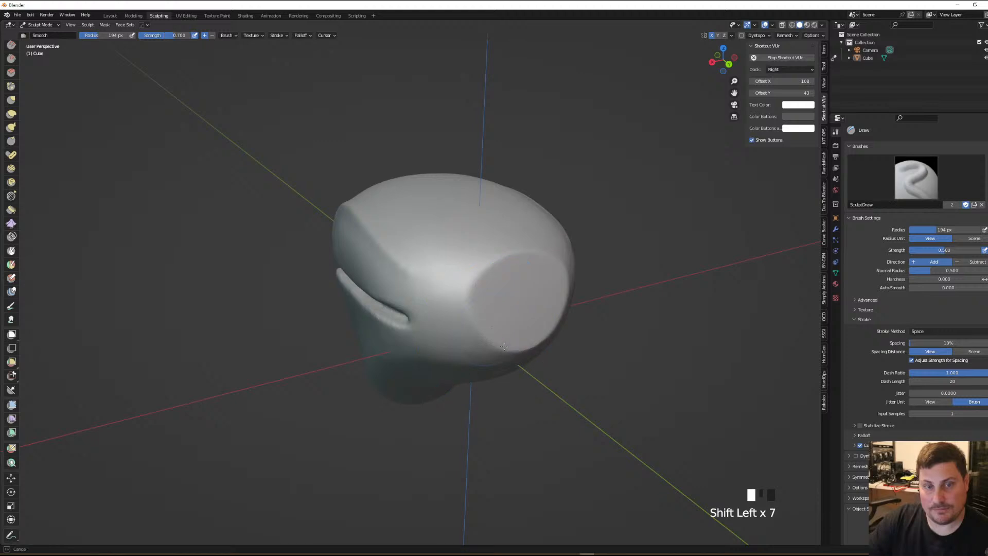
middle_drag(483, 305, 370, 168)
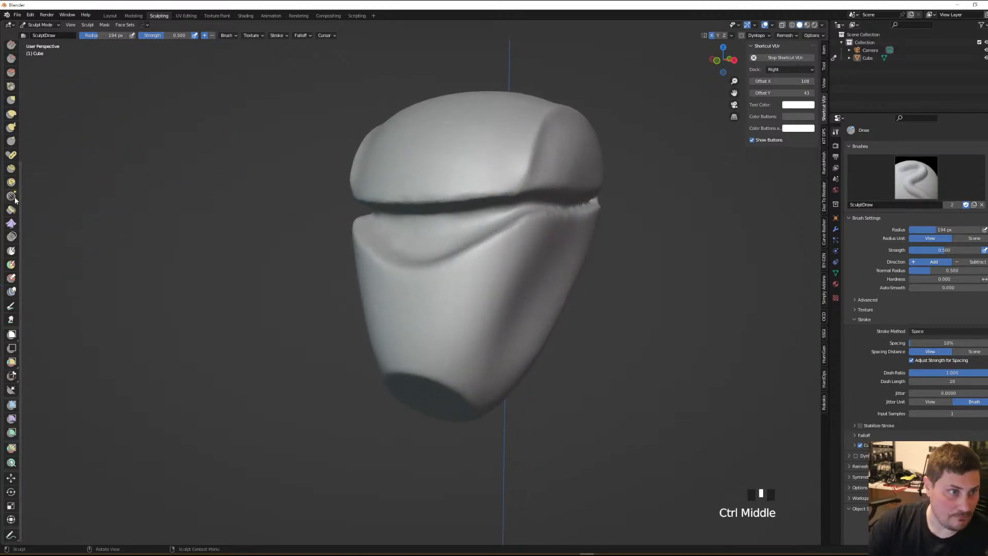
Reshape the visor's upper corner and the groove edges with Elastic Deform, reducing its radius to 64 px
click(11, 114)
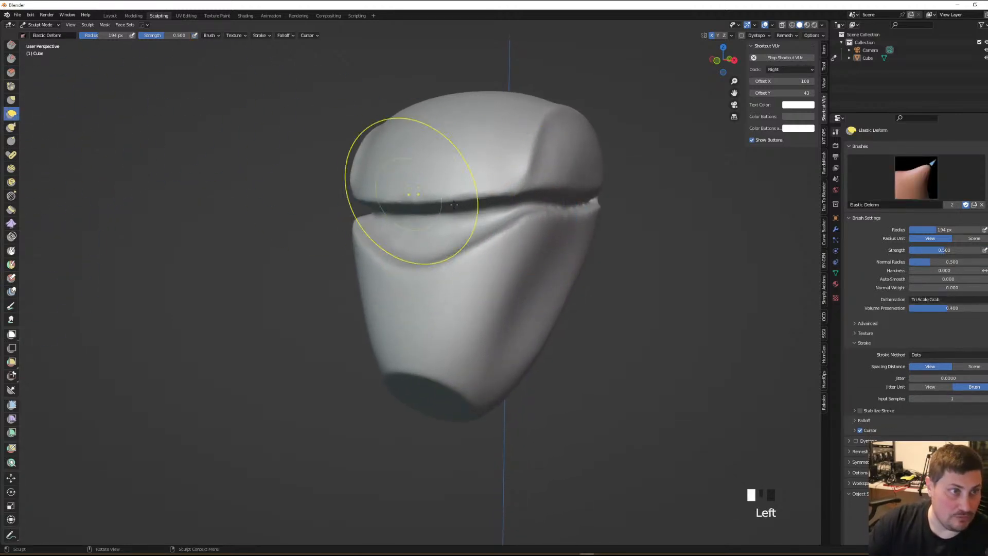
drag(502, 232, 495, 220)
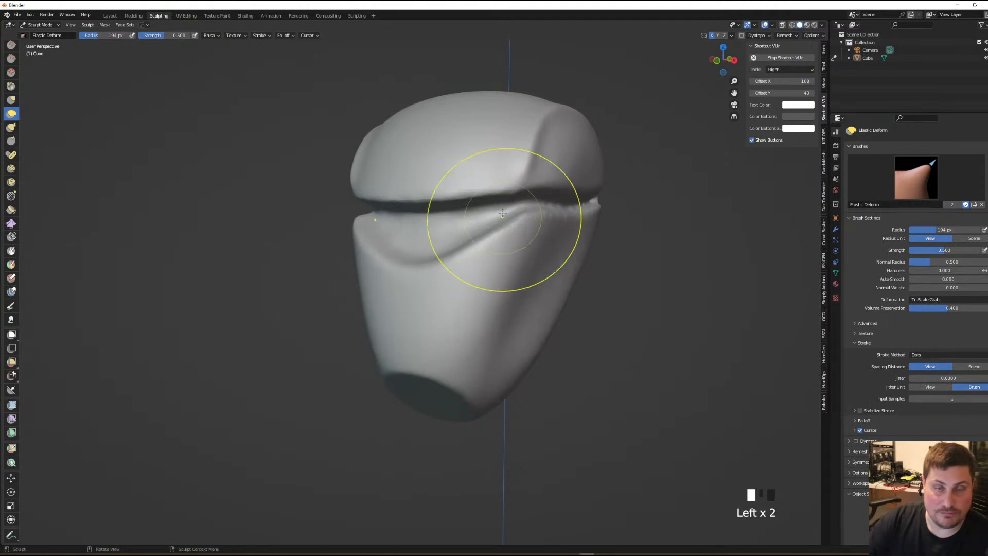
key(f)
click(480, 237)
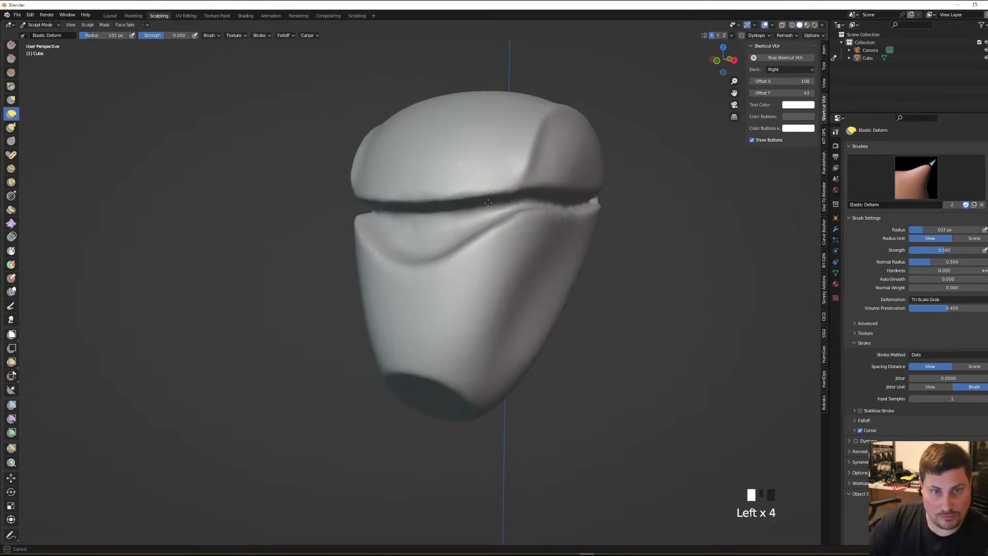
key(f)
click(496, 232)
drag(497, 234, 511, 221)
drag(523, 220, 521, 215)
click(489, 193)
click(470, 203)
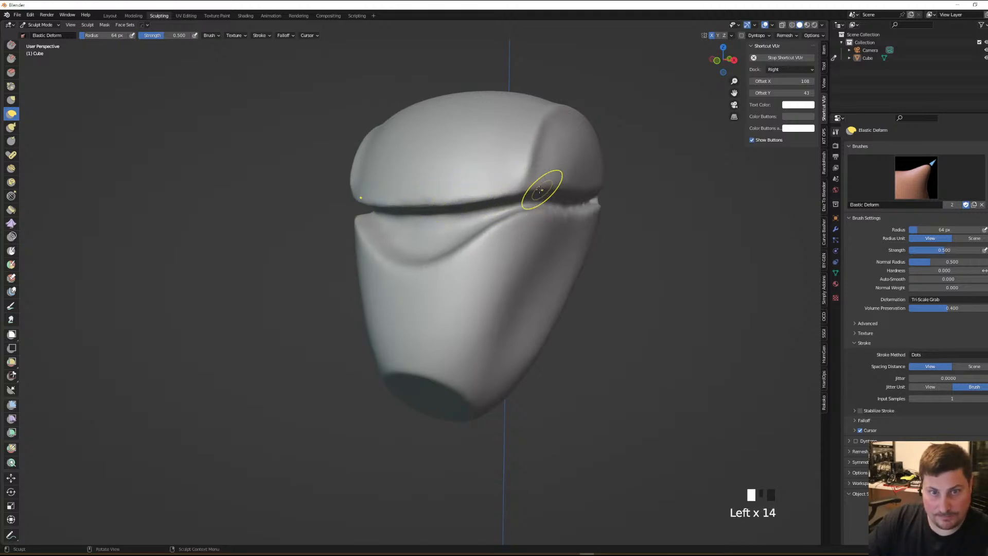
Nudge the upper and lower edges of the side groove into a cleaner line with Elastic Deform
middle_drag(544, 188, 506, 190)
drag(557, 208, 553, 203)
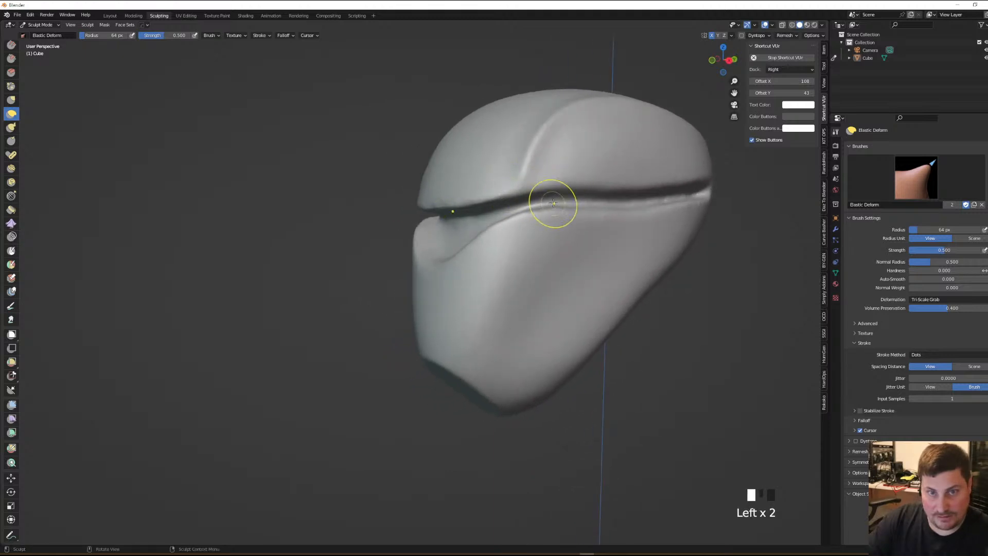
click(621, 205)
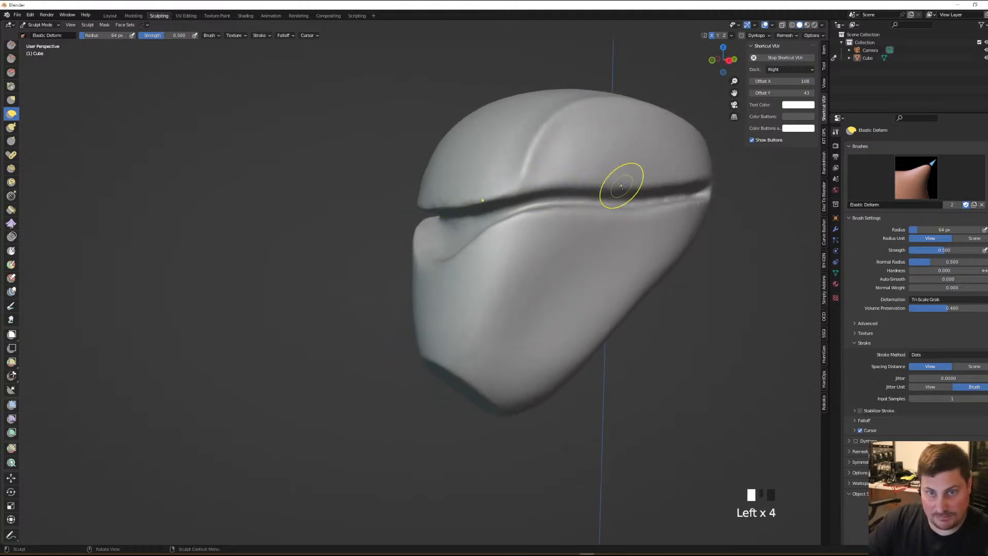
click(627, 212)
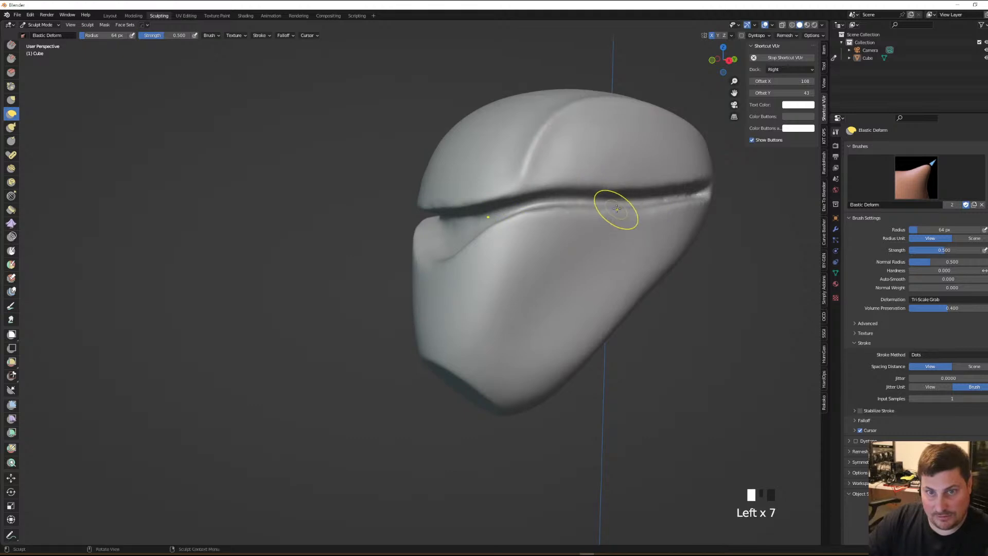
drag(618, 194, 633, 192)
Reshape the curved lower rim of the front visor recess with Elastic Deform at a 105 px radius
mouse_move(615, 206)
middle_down()
mouse_move(651, 187)
mouse_move(579, 203)
mouse_move(633, 226)
mouse_move(591, 243)
mouse_move(662, 234)
mouse_move(607, 269)
mouse_move(637, 247)
mouse_move(552, 275)
middle_up()
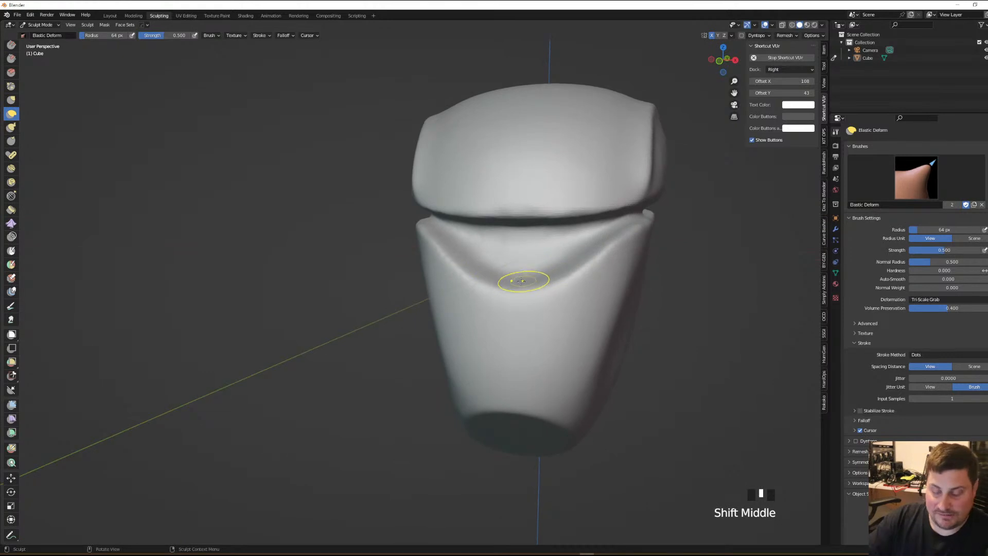
key(f)
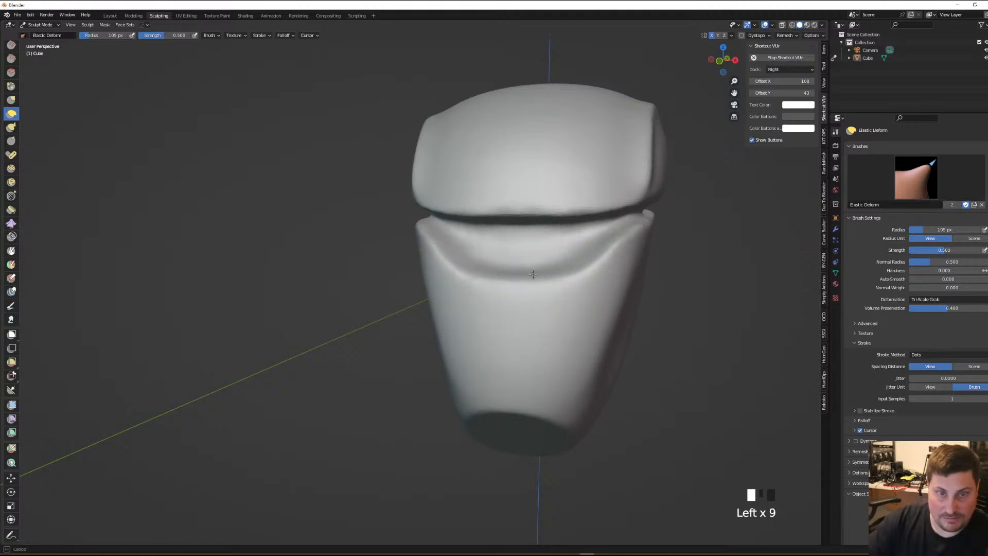
mouse_move(656, 200)
ctrl+middle_down()
mouse_move(516, 248)
mouse_move(558, 250)
mouse_move(550, 251)
mouse_move(612, 299)
ctrl+middle_up()
Adjust the helmet's side shape with Elastic Deform at a 148 px radius and smooth the rear end of the side groove
key(f)
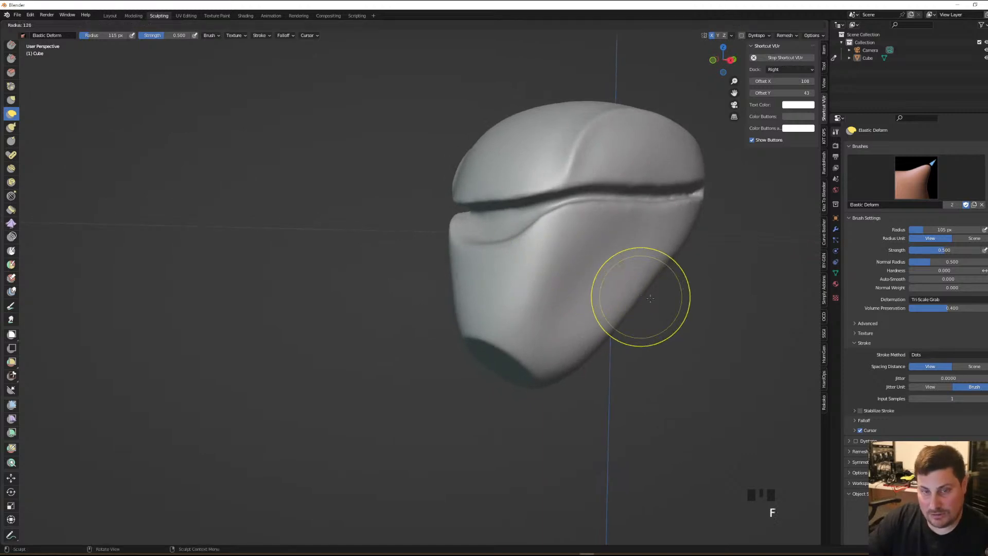
click(646, 273)
click(685, 219)
mouse_move(626, 301)
middle_down()
mouse_move(655, 320)
mouse_move(563, 298)
mouse_move(582, 309)
mouse_move(614, 303)
mouse_move(646, 327)
mouse_move(519, 326)
middle_up()
click(635, 330)
middle_drag(539, 263, 571, 280)
shift+drag(571, 279, 581, 284)
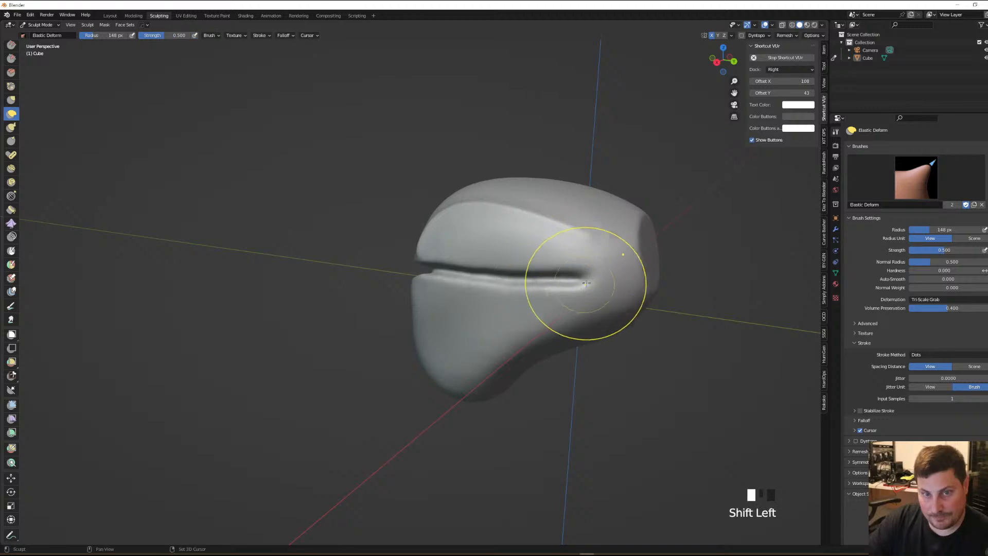
mouse_move(573, 292)
middle_down()
mouse_move(640, 194)
mouse_move(571, 309)
mouse_move(587, 278)
mouse_move(598, 288)
mouse_move(631, 266)
mouse_move(633, 275)
middle_up()
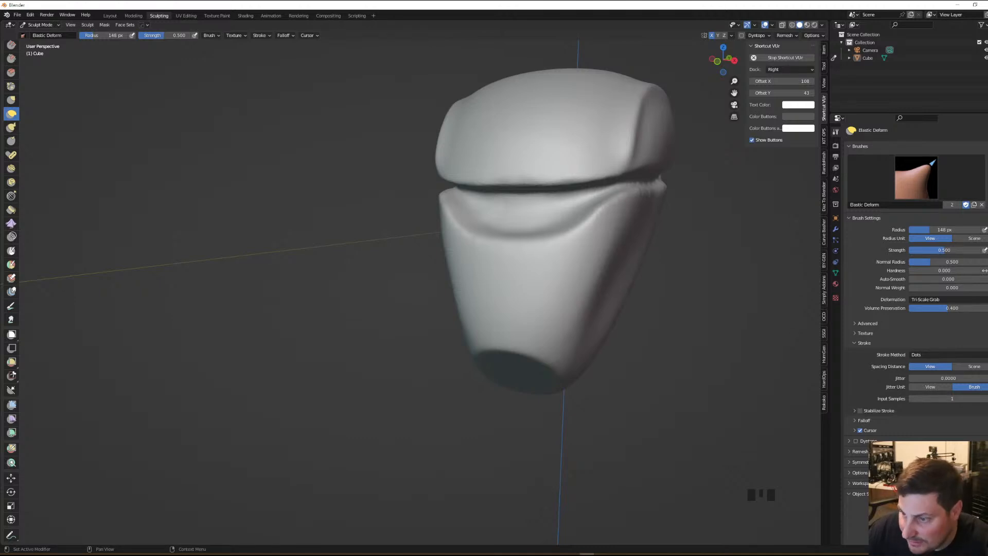
Switch to the Mask brush with a 19 px radius and set its stroke method to Line
middle_drag(470, 287, 514, 327)
scroll(507, 320, up, 2)
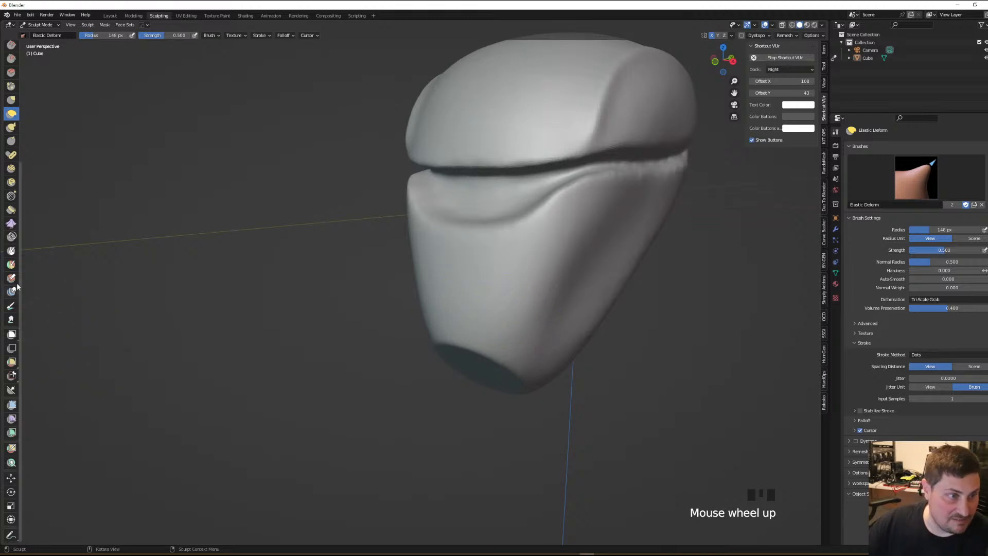
click(12, 251)
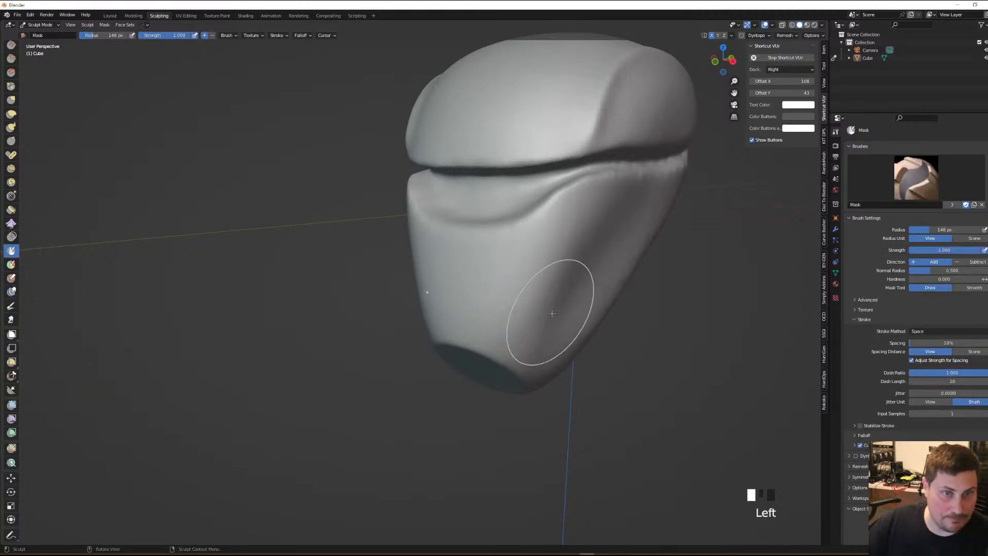
key(f)
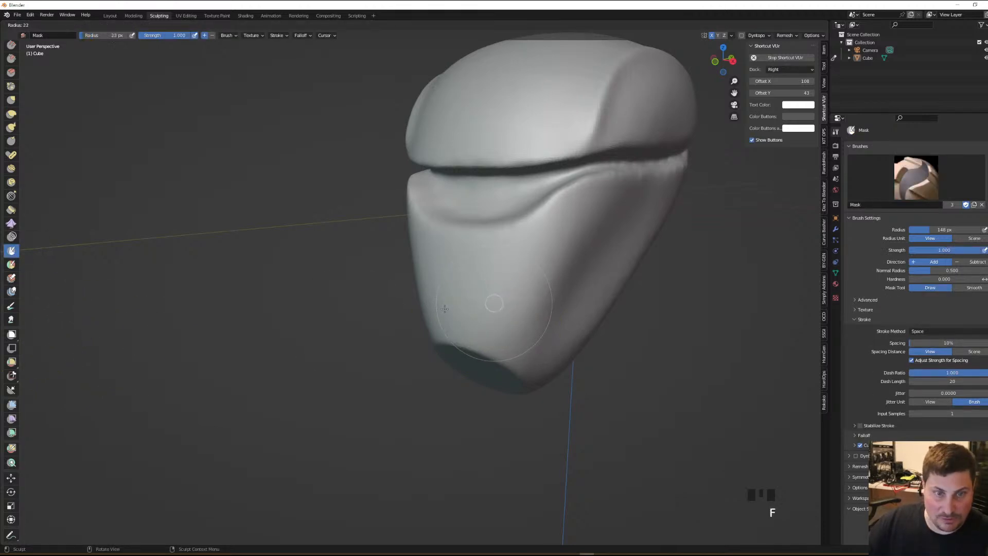
click(445, 309)
middle_drag(463, 310, 480, 313)
shift+middle_drag(545, 315, 480, 297)
click(914, 334)
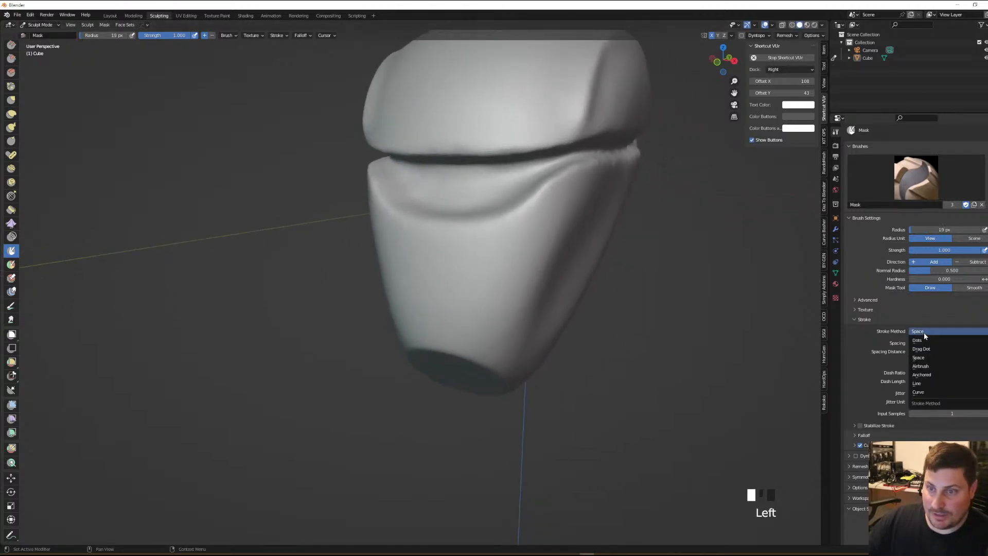
click(927, 383)
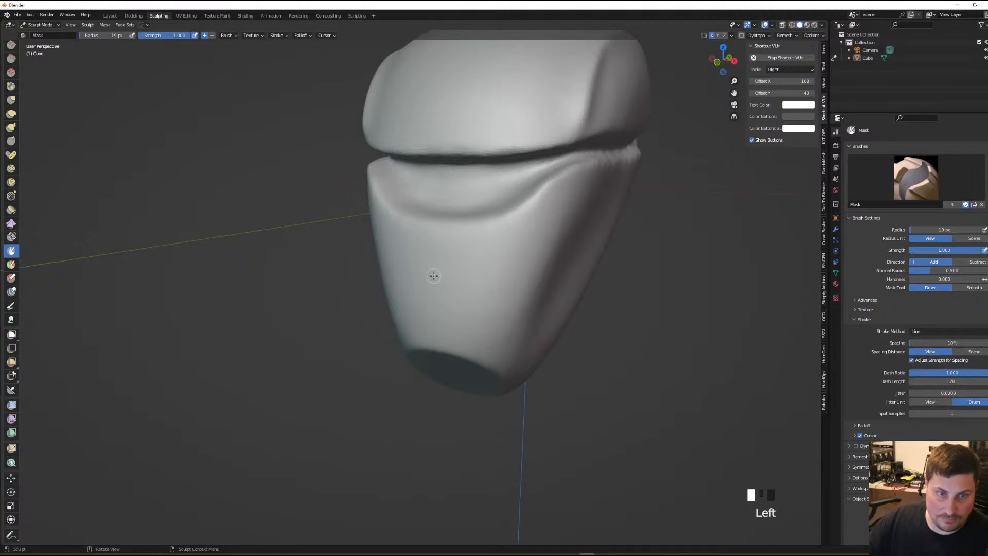
drag(466, 276, 466, 277)
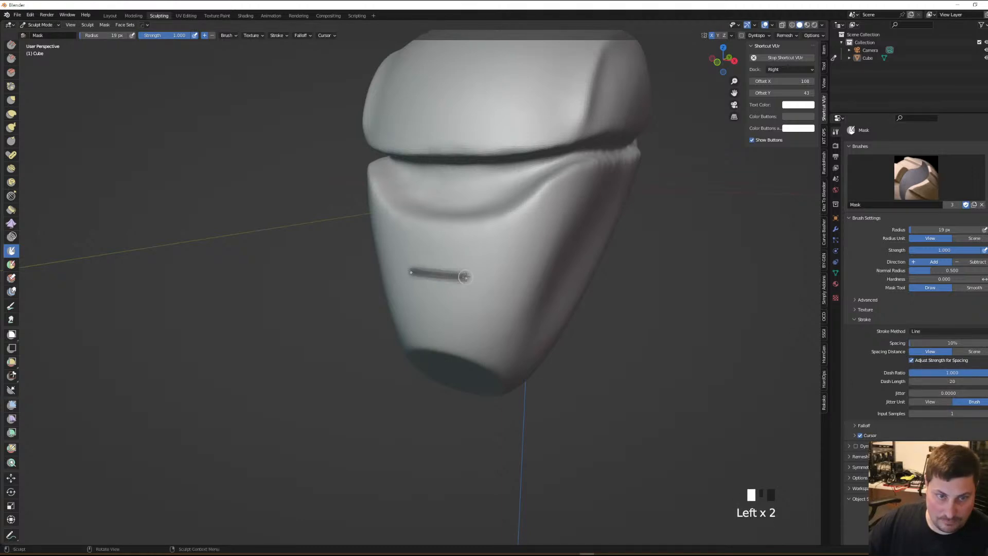
middle_drag(465, 277, 491, 274)
scroll(460, 280, up, 1)
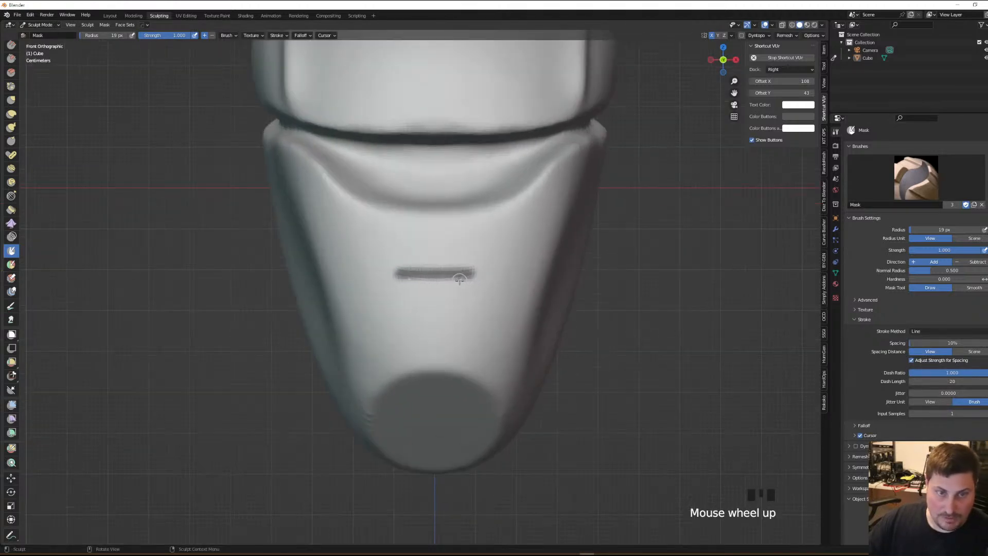
key(ctrl+z)
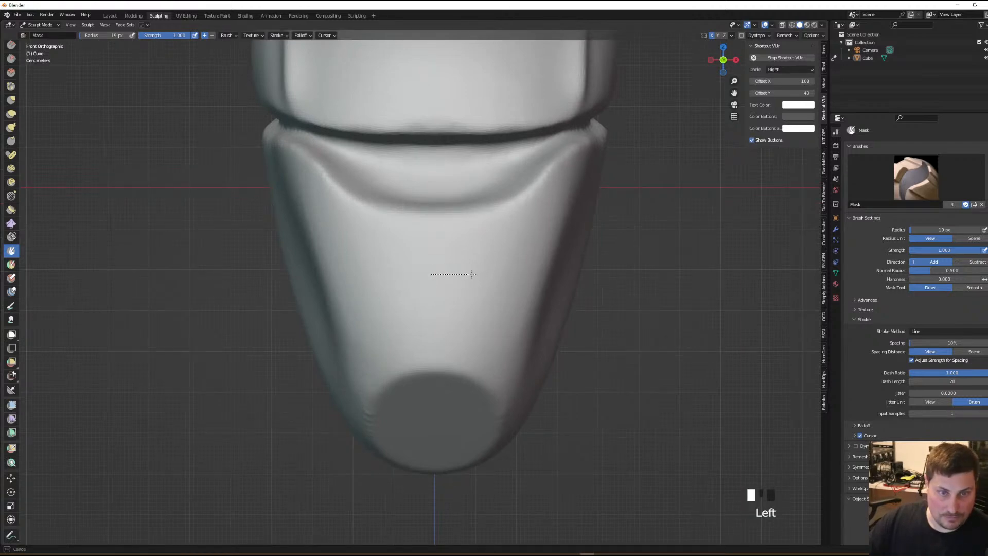
Mask a trapezoid outline on the front of the jaw in front view, following the chin cut's curved edge at its base
drag(472, 274, 471, 274)
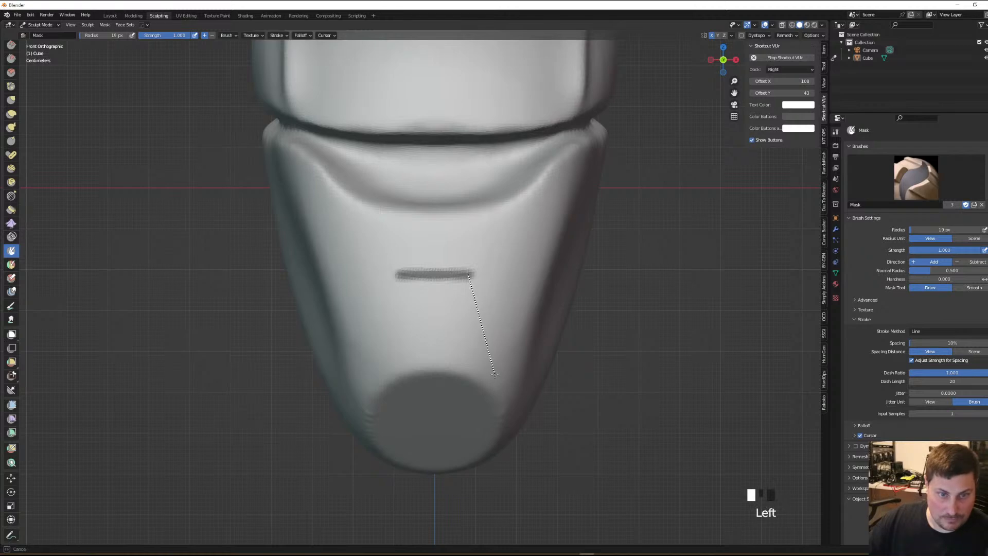
drag(495, 383, 495, 382)
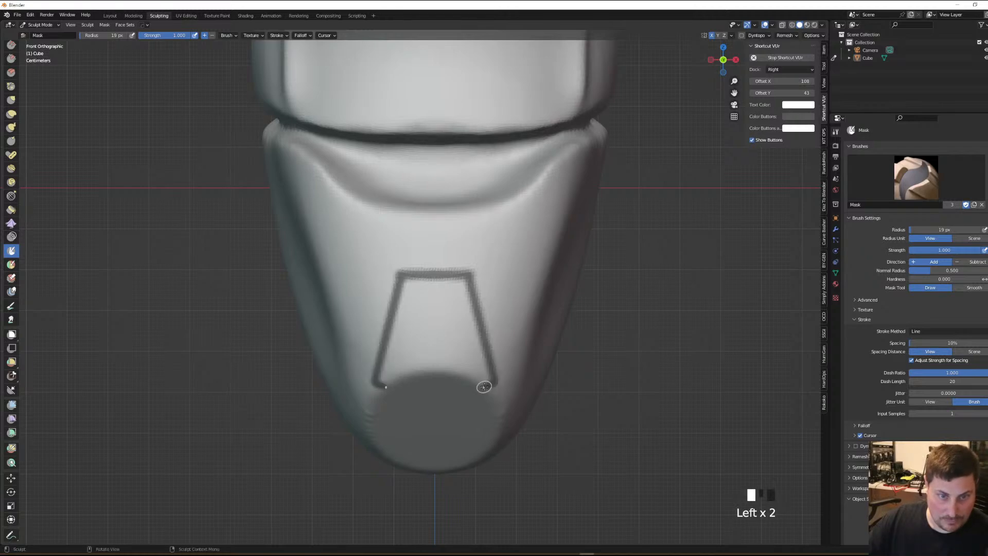
drag(448, 370, 423, 371)
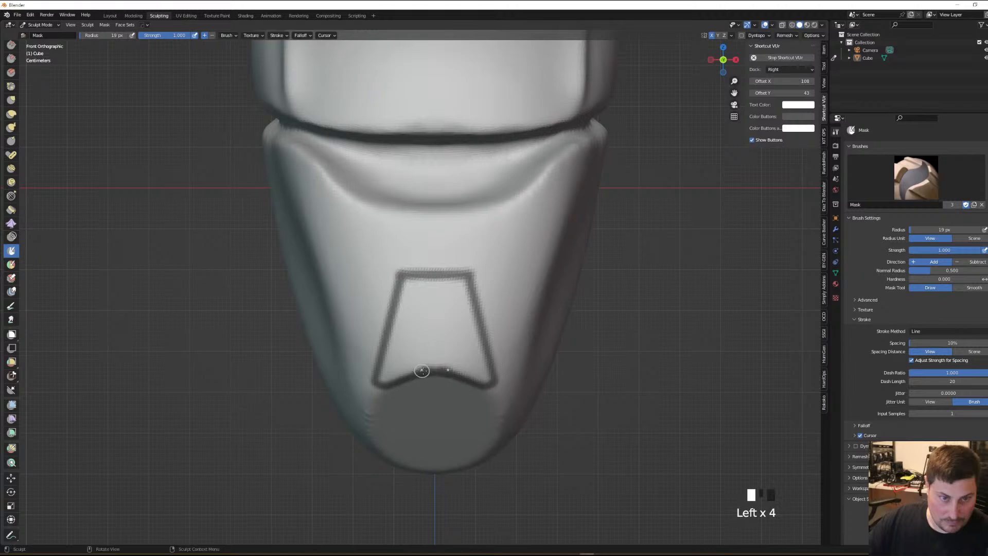
Change the Mask stroke method to Space and fill the inside of the trapezoid outline
click(931, 332)
click(931, 357)
scroll(461, 309, up, 3)
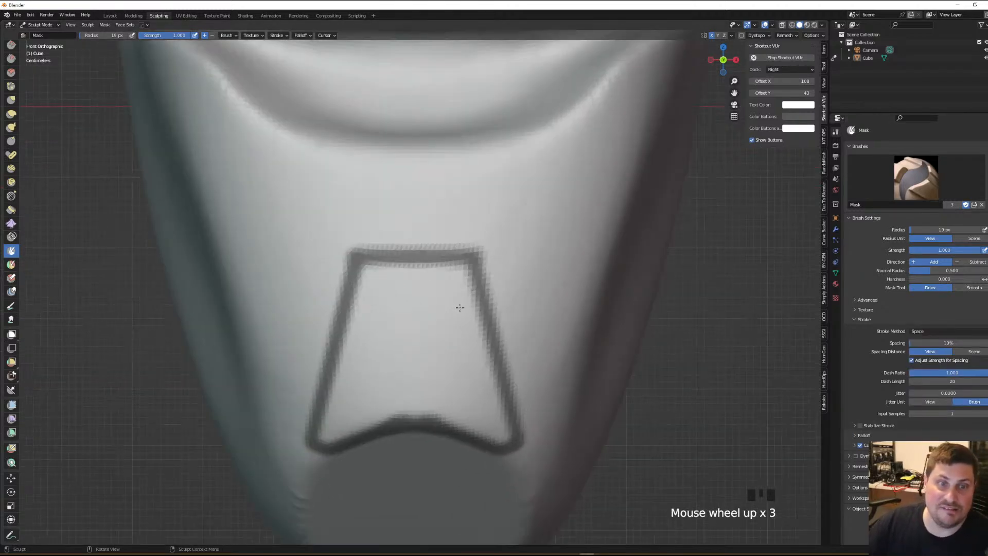
mouse_move(449, 267)
mouse_down()
mouse_move(459, 267)
mouse_move(471, 290)
mouse_move(427, 265)
mouse_move(477, 335)
mouse_move(450, 322)
mouse_move(432, 292)
mouse_move(482, 368)
mouse_move(480, 340)
mouse_up()
mouse_move(500, 406)
mouse_down()
mouse_move(461, 371)
mouse_move(467, 363)
mouse_move(420, 353)
mouse_move(438, 383)
mouse_move(422, 389)
mouse_move(430, 409)
mouse_move(476, 412)
mouse_move(506, 428)
mouse_move(442, 416)
mouse_up()
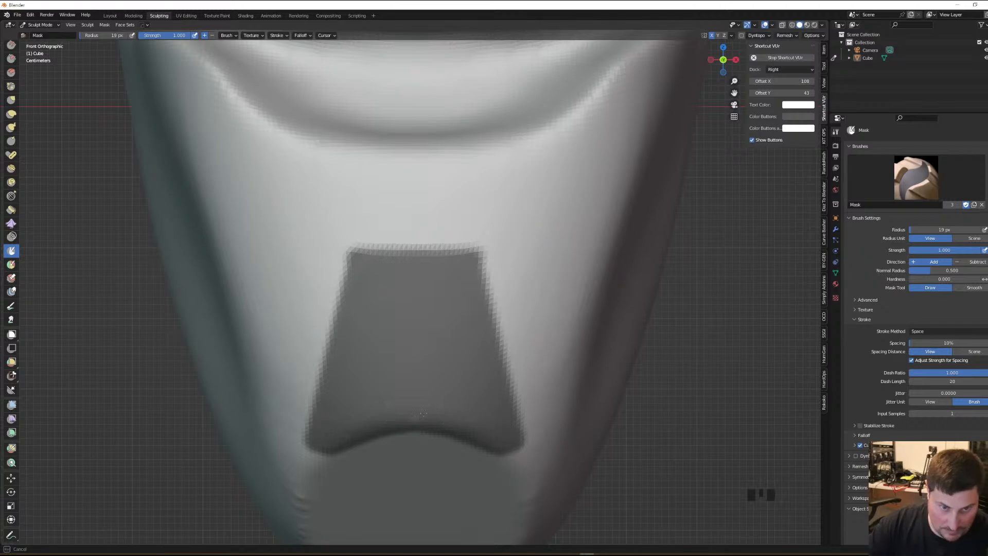
Clean up the upper edge of the trapezoid mask by painting along it and erasing the spill above it
drag(418, 255, 420, 254)
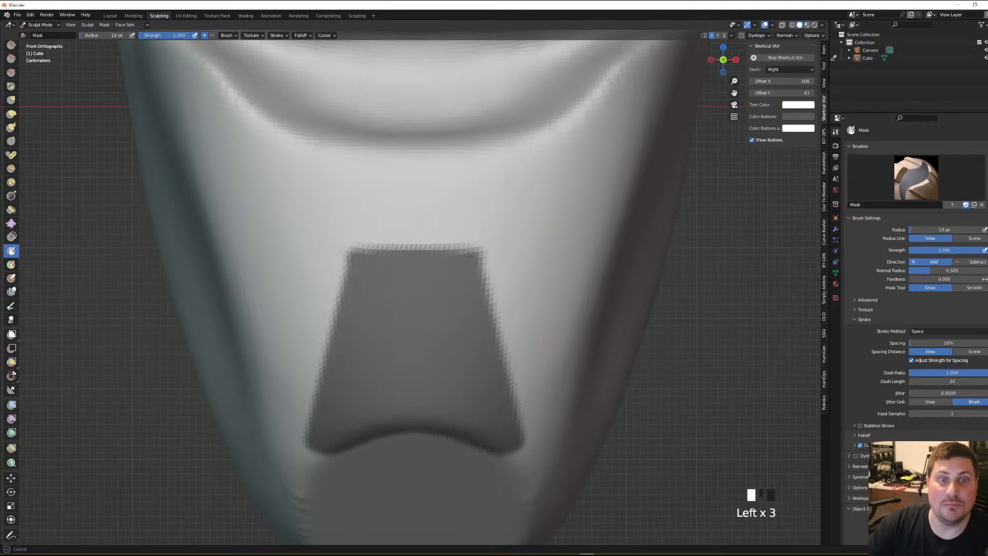
click(813, 35)
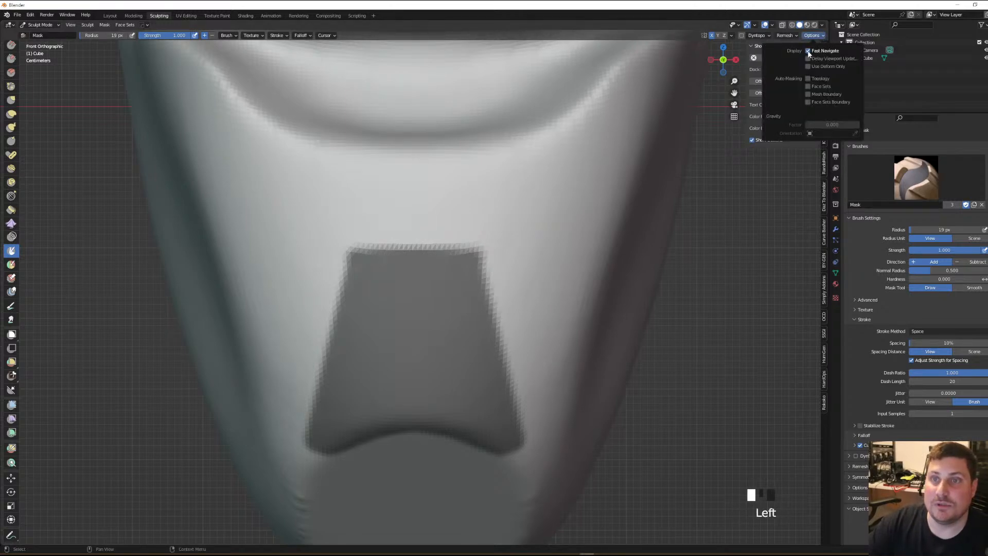
drag(399, 255, 410, 249)
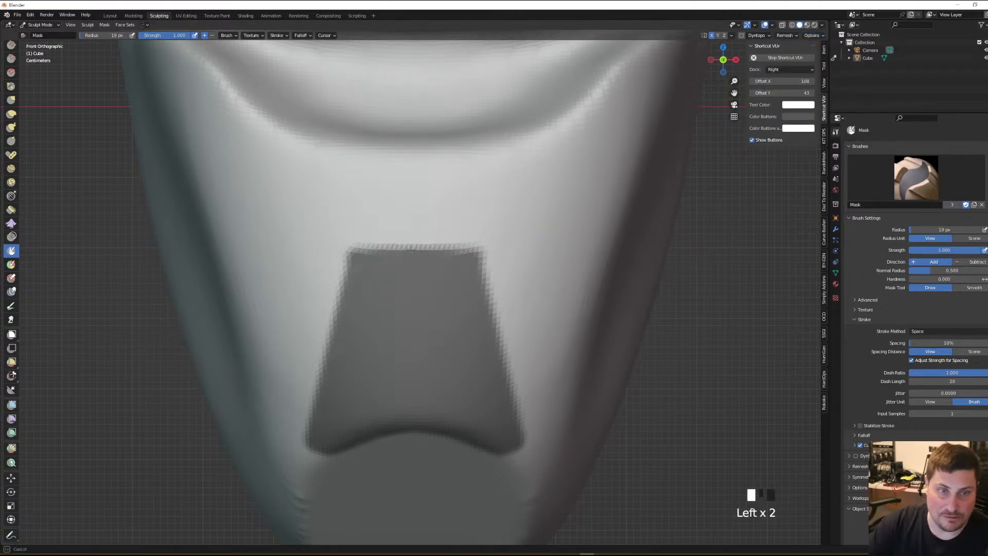
ctrl+drag(464, 233, 386, 236)
Invert the mask, activate the Move tool and set its pivot to the unmasked trapezoid area
middle_drag(523, 236, 433, 276)
key(ctrl+i)
click(11, 478)
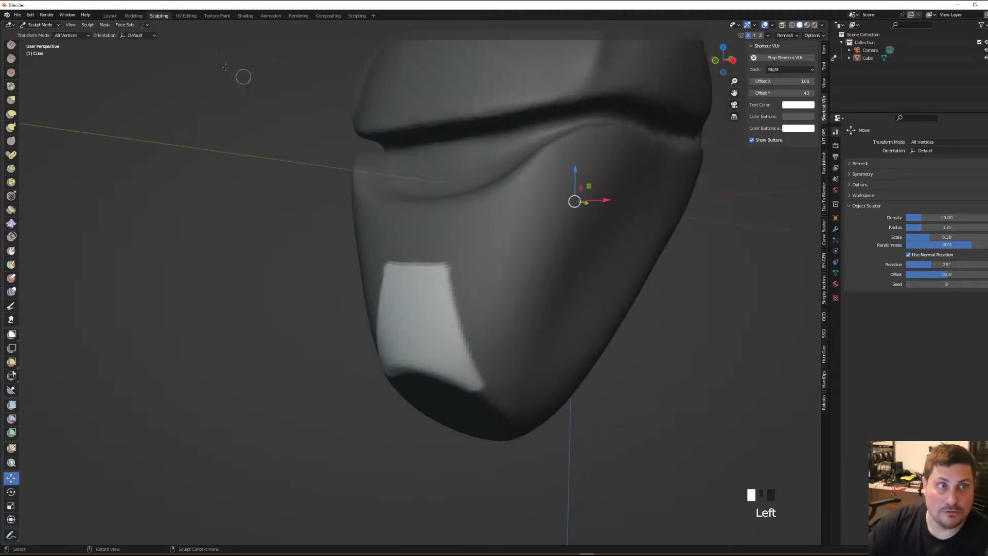
click(139, 36)
click(129, 24)
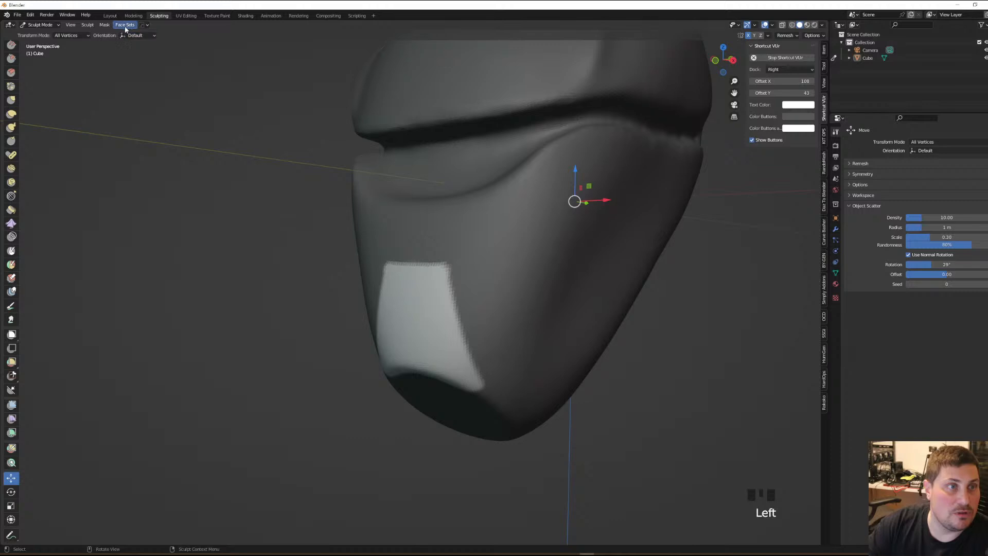
click(129, 25)
mouse_move(88, 27)
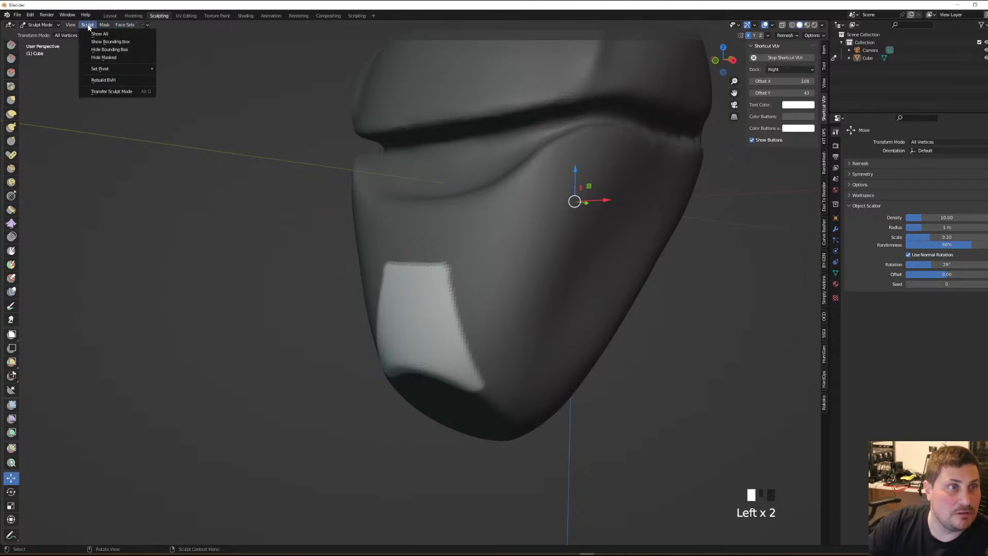
mouse_move(100, 68)
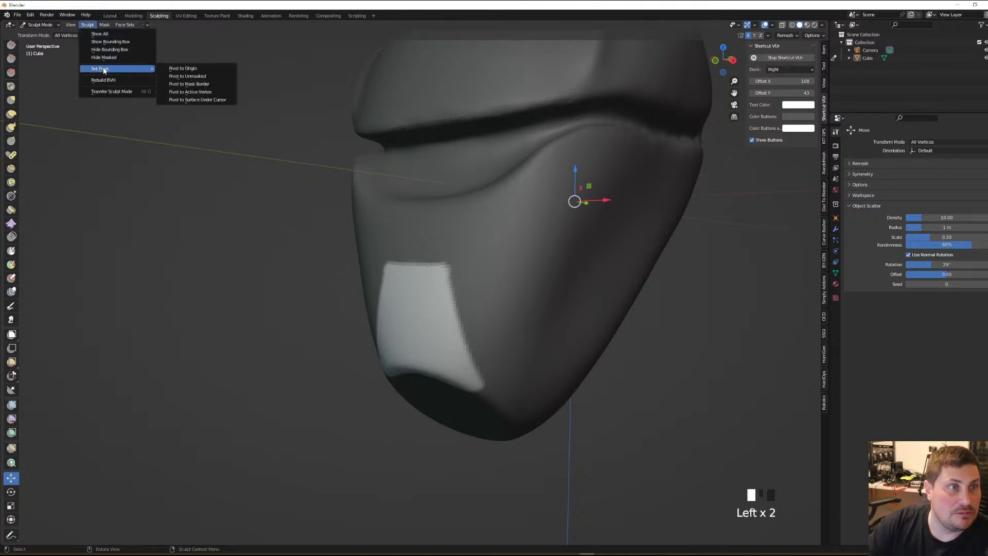
click(194, 76)
Move the unmasked trapezoid panel slightly outward from the jaw and clear the mask
middle_drag(423, 313, 417, 323)
drag(417, 325, 411, 331)
middle_drag(460, 335, 481, 302)
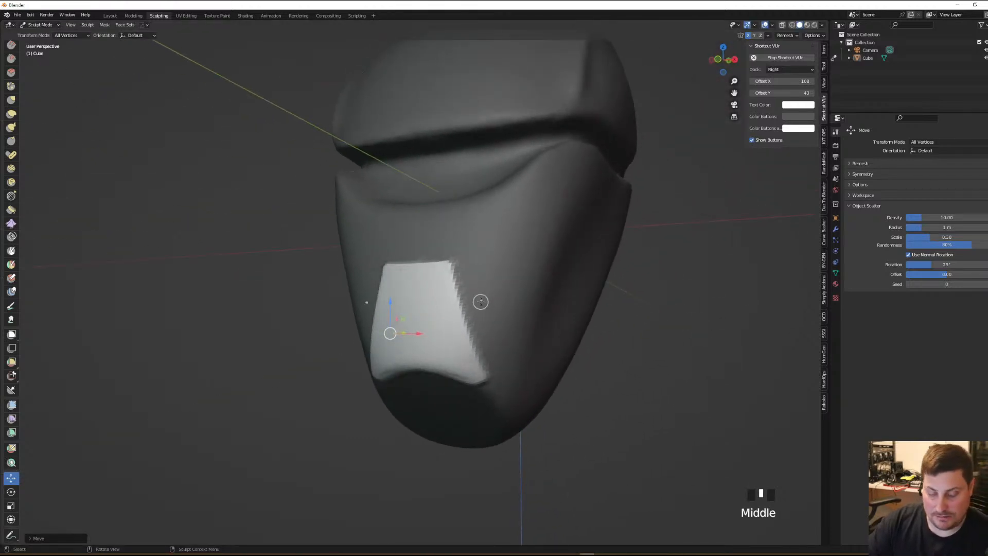
key(alt+m)
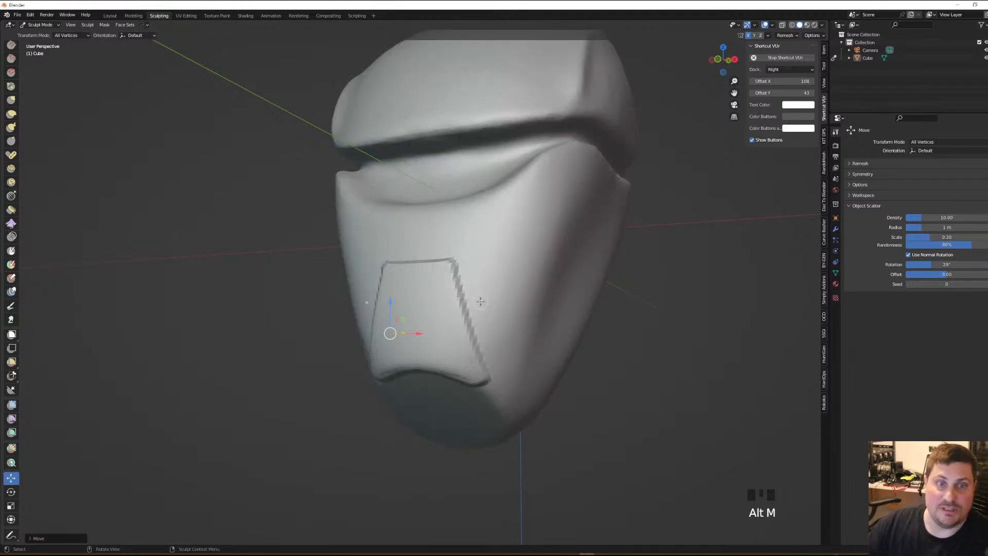
Voxel remesh the helmet to even out the geometry around the raised jaw panel
scroll(480, 301, down, 4)
middle_drag(480, 301, 505, 289)
scroll(504, 288, up, 2)
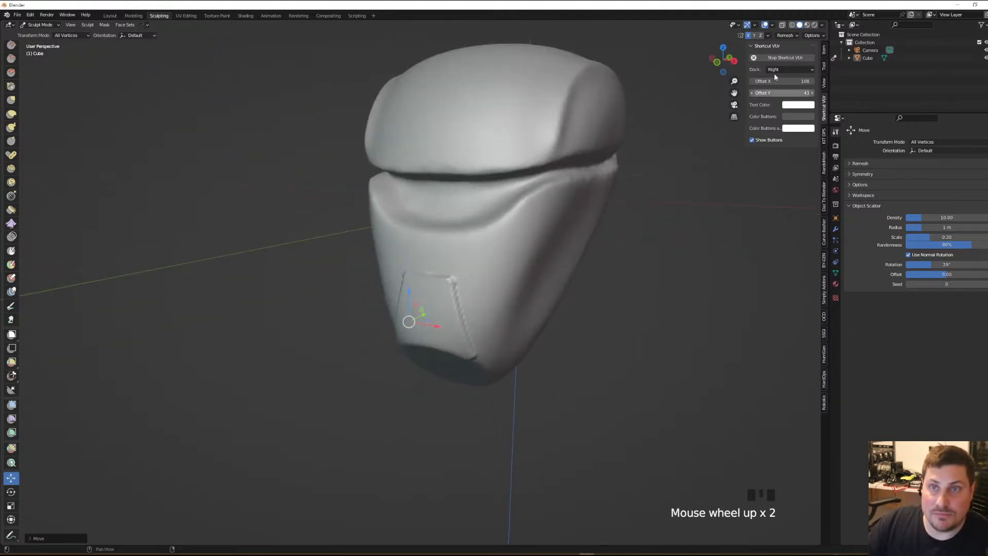
click(786, 36)
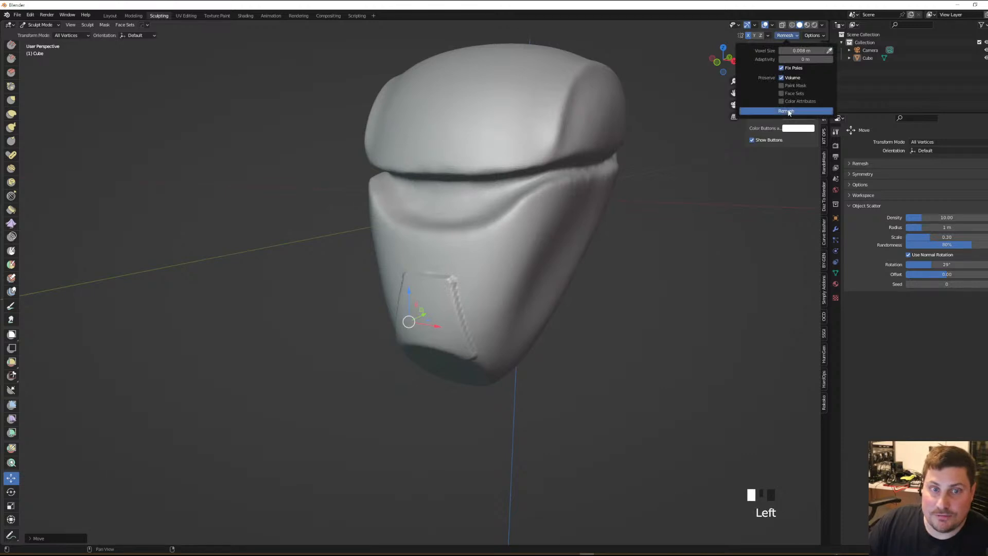
scroll(481, 347, up, 2)
Switch to the Draw brush at a 182 px radius and smooth the panel's lower edge and the surrounding chin
middle_drag(481, 346, 492, 335)
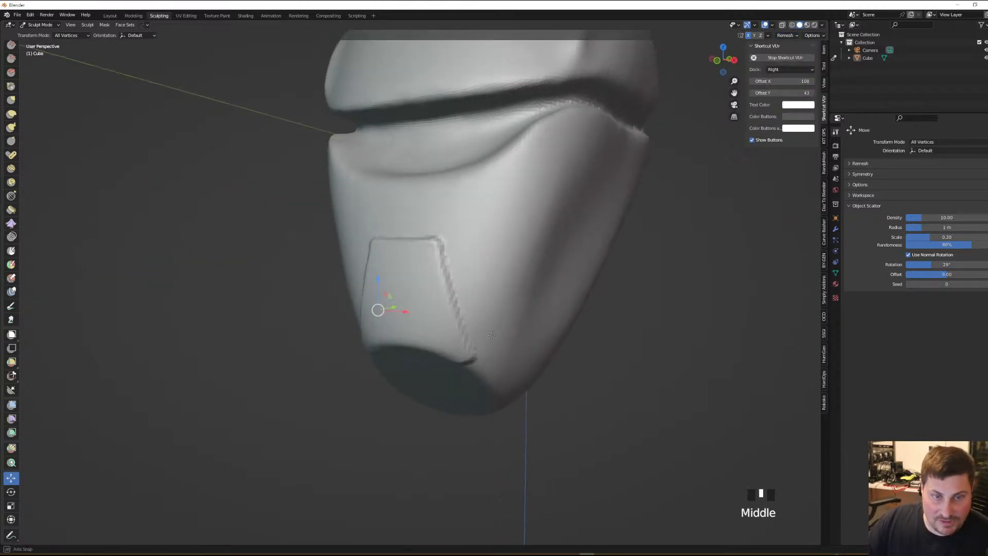
key(x)
key(f)
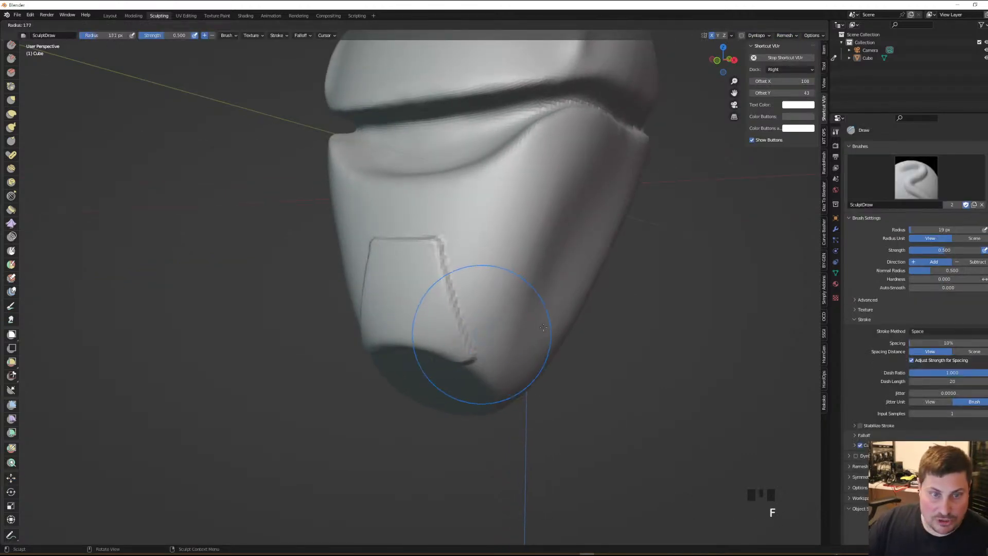
middle_drag(528, 339, 520, 317)
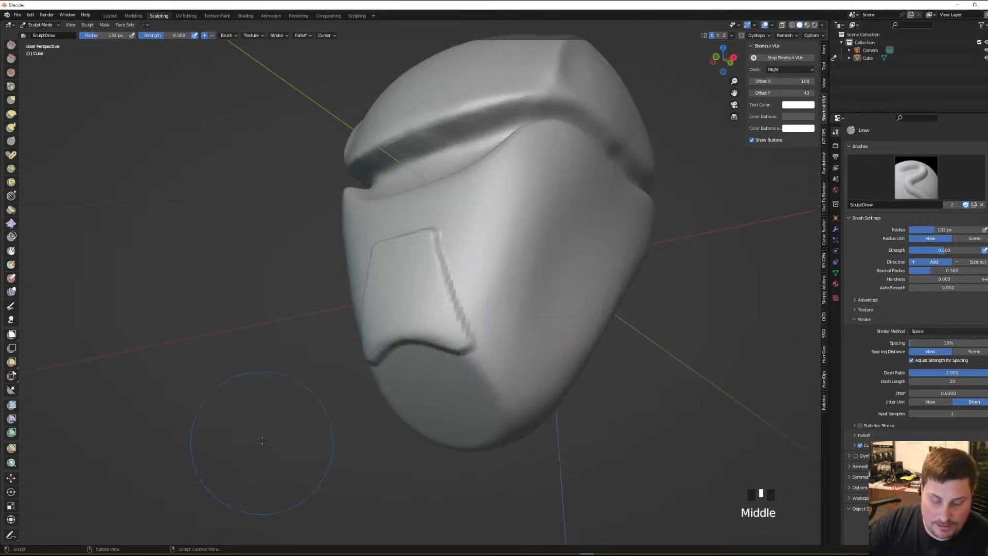
mouse_move(450, 352)
shift+mouse_down()
mouse_move(456, 304)
mouse_move(443, 294)
shift+mouse_up()
mouse_move(438, 329)
shift+mouse_down()
mouse_move(413, 343)
mouse_move(412, 301)
shift+mouse_up()
mouse_move(432, 309)
shift+mouse_down()
mouse_move(440, 353)
mouse_move(452, 342)
mouse_move(419, 354)
mouse_move(464, 364)
mouse_move(428, 364)
mouse_move(453, 345)
shift+mouse_up()
mouse_move(437, 360)
shift+mouse_down()
mouse_move(448, 335)
mouse_move(463, 330)
shift+mouse_up()
shift+drag(464, 329, 443, 371)
shift+drag(443, 371, 453, 409)
mouse_move(453, 409)
middle_down()
mouse_move(502, 332)
mouse_move(485, 340)
middle_up()
Reduce the Draw radius to 76 px, smooth the panel's upper corner and carve a short stroke in at the chin edge
key(f)
click(463, 355)
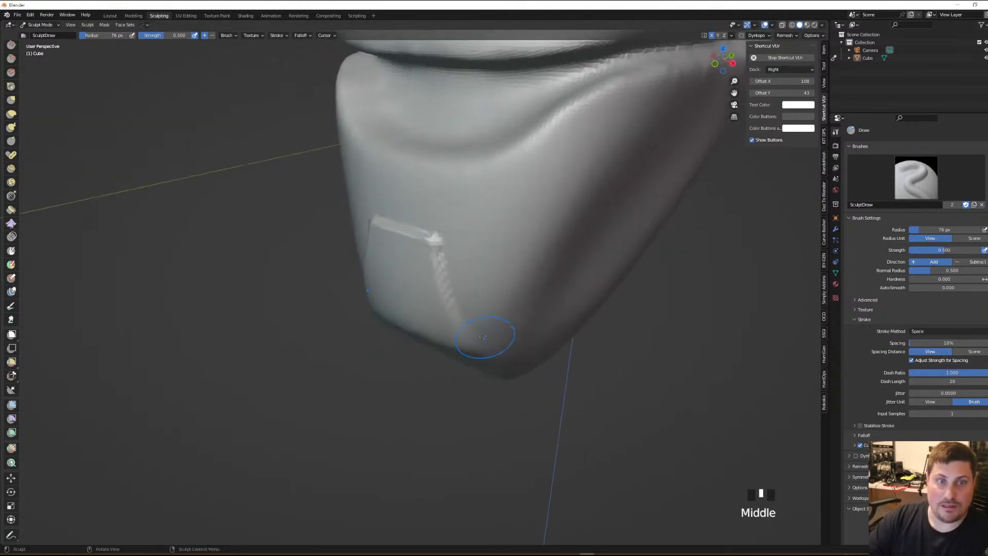
shift+drag(409, 224, 444, 253)
mouse_move(455, 315)
ctrl+middle_down()
mouse_move(459, 340)
mouse_move(484, 329)
mouse_move(512, 335)
mouse_move(494, 371)
ctrl+middle_up()
ctrl+drag(489, 372, 496, 387)
middle_drag(534, 388, 510, 336)
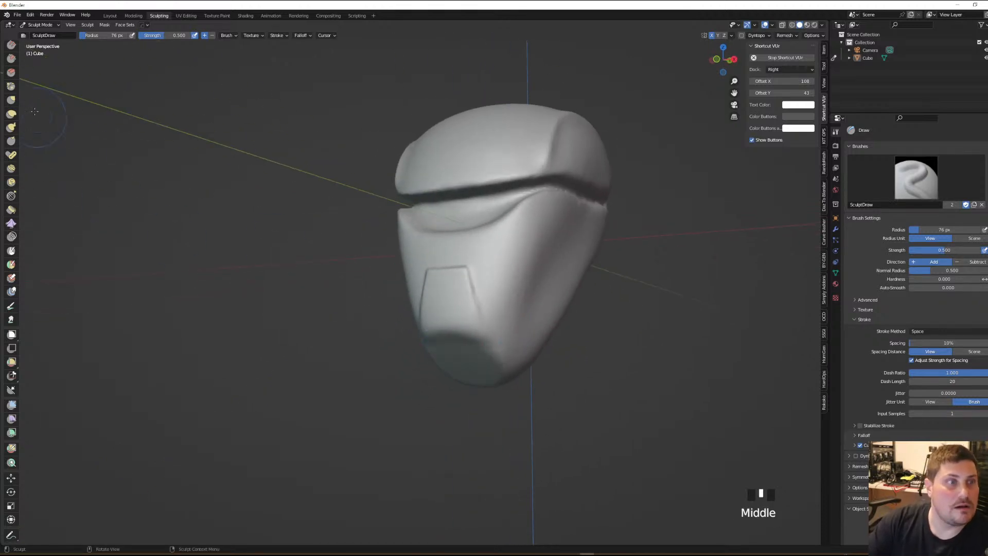
Reshape the flat chin cut and the base of the jaw with Elastic Deform at a 152 px radius
click(11, 114)
key(f)
click(504, 384)
click(504, 373)
drag(466, 348, 499, 367)
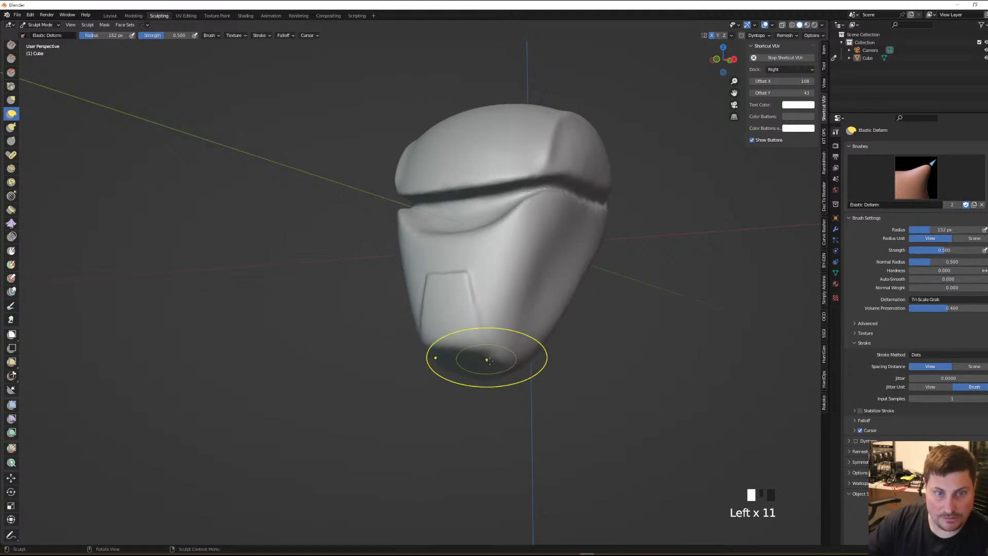
Reshape the underside of the chin with Elastic Deform at a 152 px radius
mouse_move(490, 350)
middle_down()
mouse_move(579, 326)
mouse_move(512, 300)
mouse_move(484, 349)
middle_up()
mouse_move(454, 338)
mouse_down()
mouse_move(452, 348)
mouse_move(487, 372)
mouse_up()
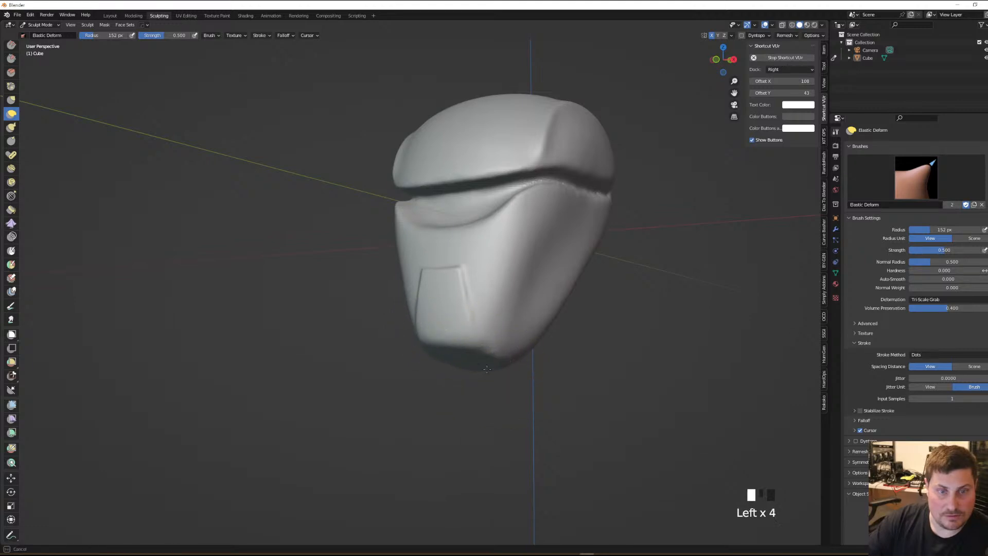
middle_drag(517, 350, 550, 341)
shift+middle_drag(565, 306, 514, 369)
Push the crown of the helmet down with Elastic Deform in the front view to flatten its top outline
click(541, 139)
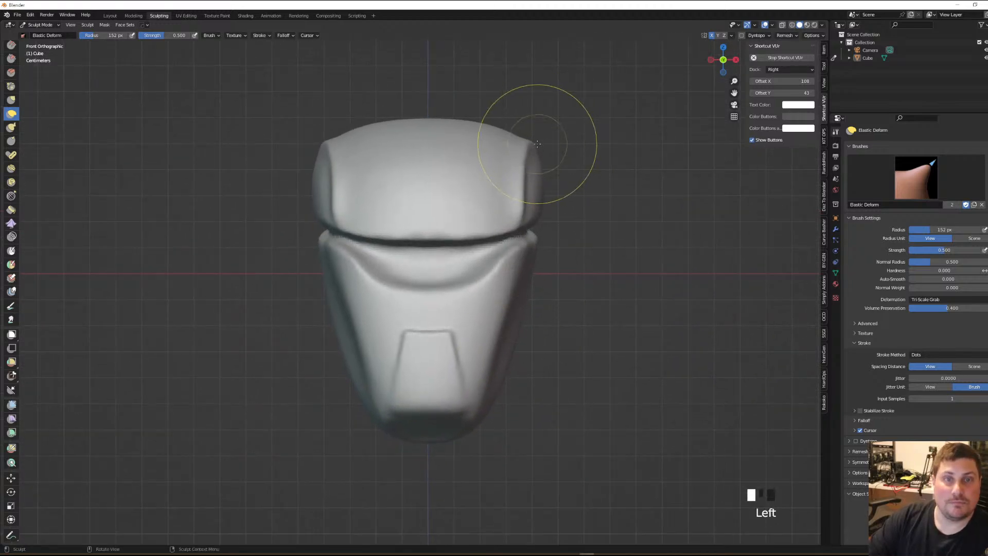
click(469, 123)
drag(443, 121, 402, 128)
drag(382, 129, 378, 141)
drag(436, 128, 449, 133)
drag(463, 128, 465, 136)
drag(438, 130, 436, 136)
drag(458, 130, 460, 138)
drag(414, 130, 382, 139)
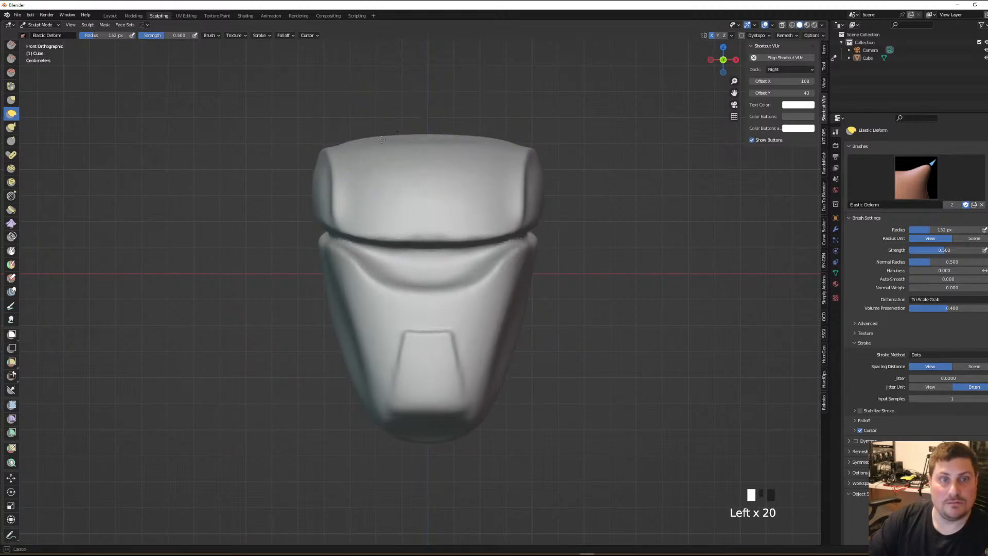
mouse_move(468, 149)
mouse_down()
mouse_move(536, 144)
mouse_move(507, 139)
mouse_up()
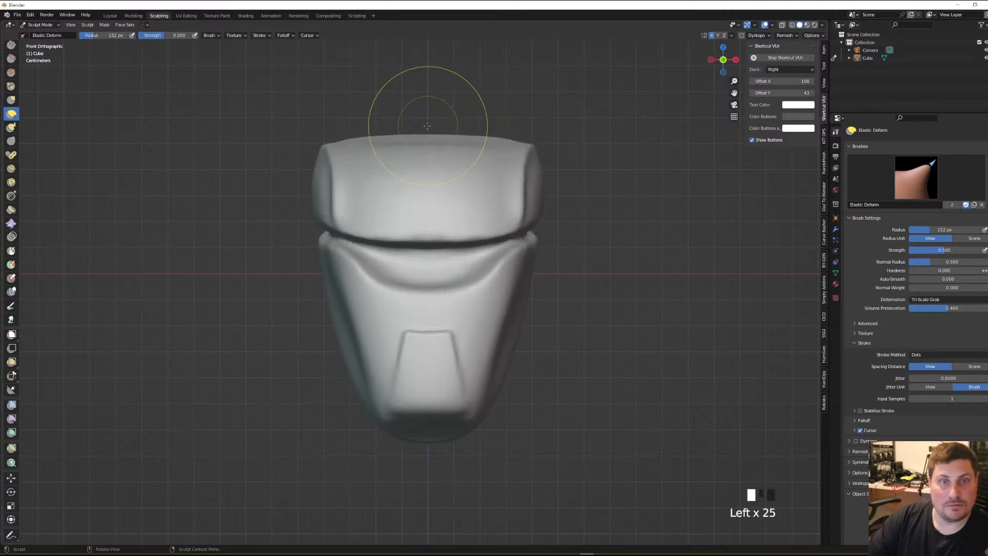
drag(401, 133, 381, 141)
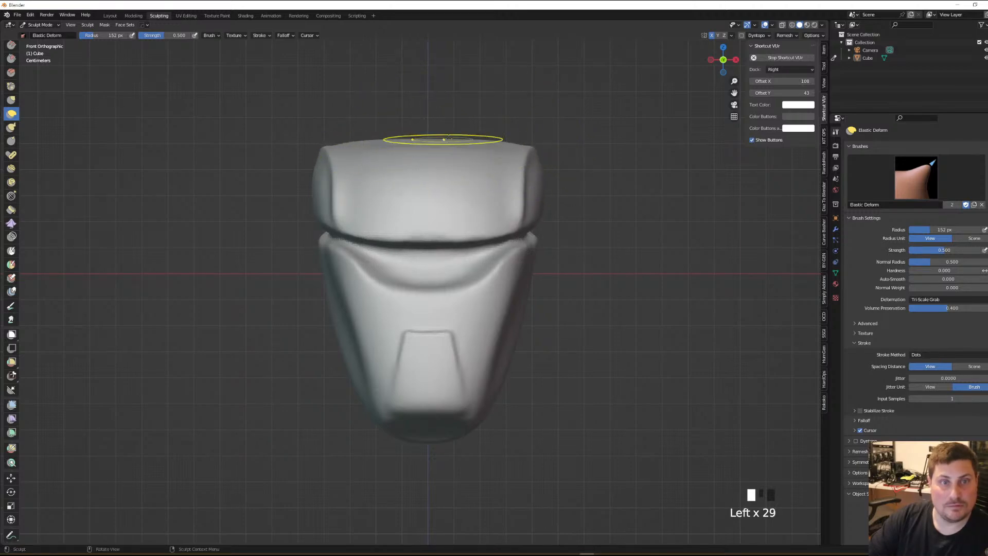
Enlarge the Elastic Deform radius to 239 px and reshape the crown, brow and back of the head in side view
mouse_move(565, 175)
middle_down()
mouse_move(541, 229)
mouse_move(547, 176)
middle_up()
key(f)
click(536, 144)
drag(537, 142, 535, 149)
mouse_move(532, 145)
mouse_down()
mouse_move(548, 149)
mouse_move(540, 153)
mouse_up()
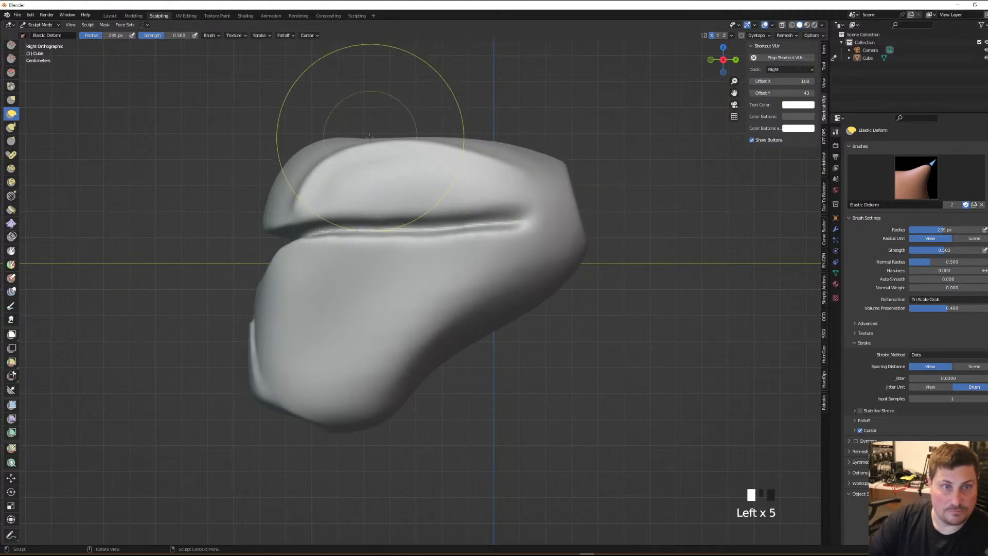
click(355, 116)
click(353, 117)
click(344, 120)
click(322, 139)
click(325, 138)
click(328, 142)
click(340, 151)
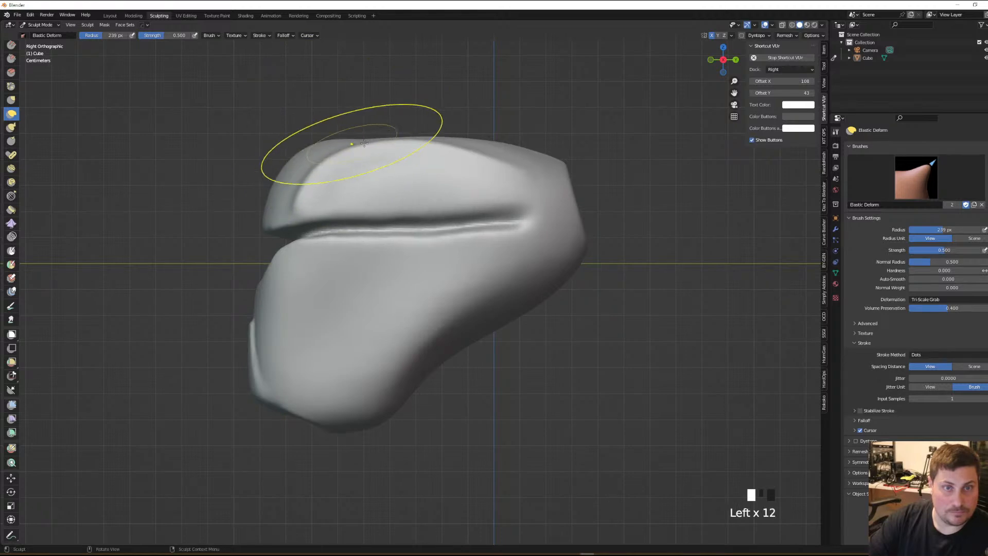
click(387, 137)
click(557, 172)
click(563, 179)
Switch to the Clay brush at a 96 px radius with Auto-Smooth set to 0.400
middle_drag(525, 283, 602, 269)
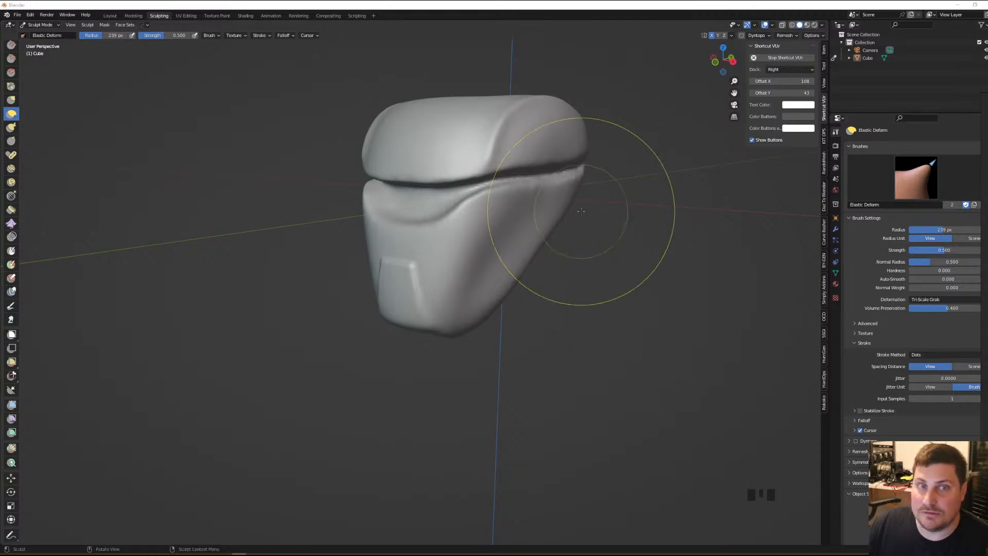
middle_drag(589, 212, 537, 267)
scroll(420, 192, up, 2)
middle_drag(419, 192, 446, 239)
mouse_move(459, 244)
middle_down()
mouse_move(438, 232)
mouse_move(449, 256)
mouse_move(450, 237)
mouse_move(437, 241)
mouse_move(409, 227)
middle_up()
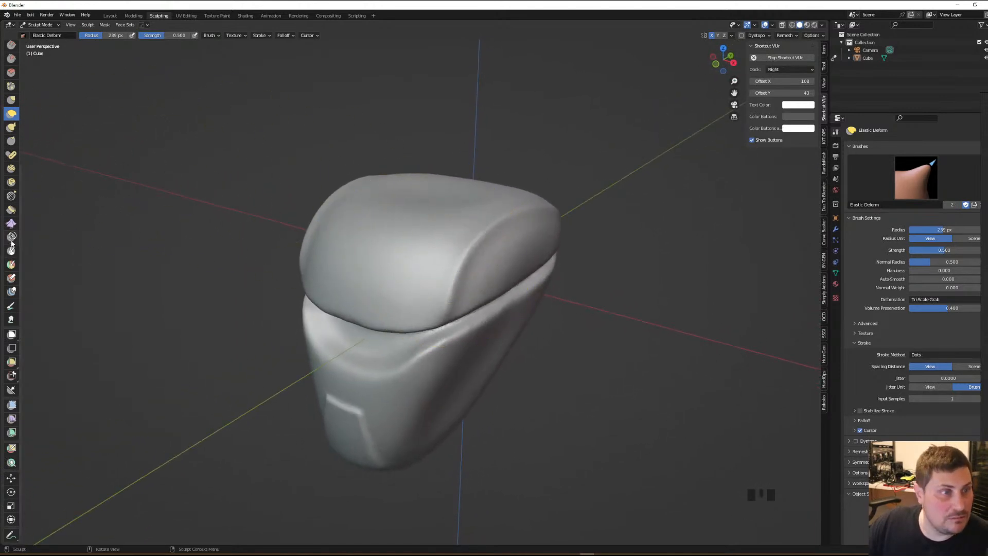
scroll(15, 123, up, 16)
scroll(15, 123, up, 2)
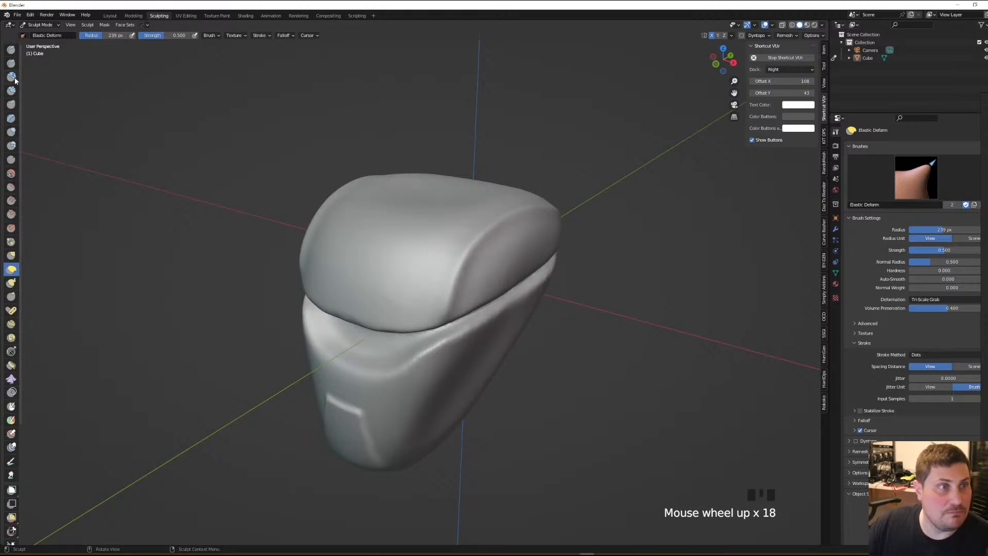
click(12, 76)
key(f)
middle_drag(332, 257, 380, 260)
right_click(393, 266)
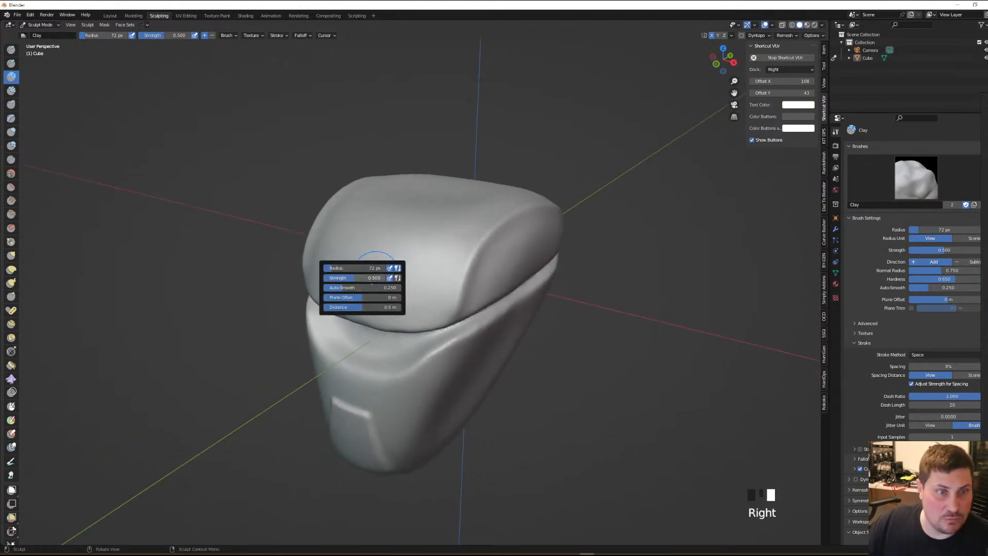
drag(359, 289, 360, 289)
mouse_move(486, 283)
middle_down()
mouse_move(497, 300)
mouse_move(559, 319)
middle_up()
key(f)
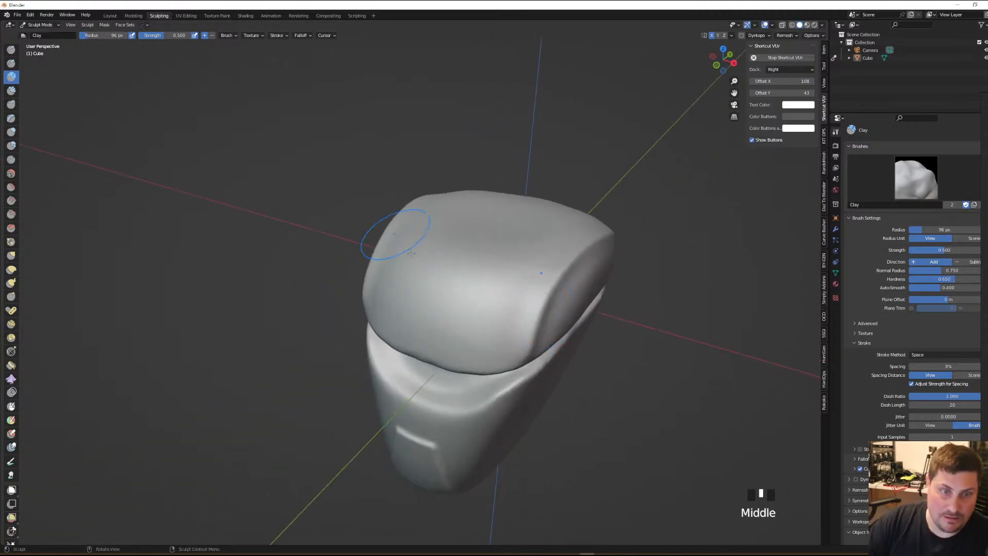
Try building up the forehead with broad Clay strokes at 0.500 strength
drag(449, 331, 514, 308)
drag(428, 338, 479, 303)
drag(453, 291, 475, 287)
mouse_move(474, 286)
middle_down()
mouse_move(557, 264)
mouse_move(535, 293)
middle_up()
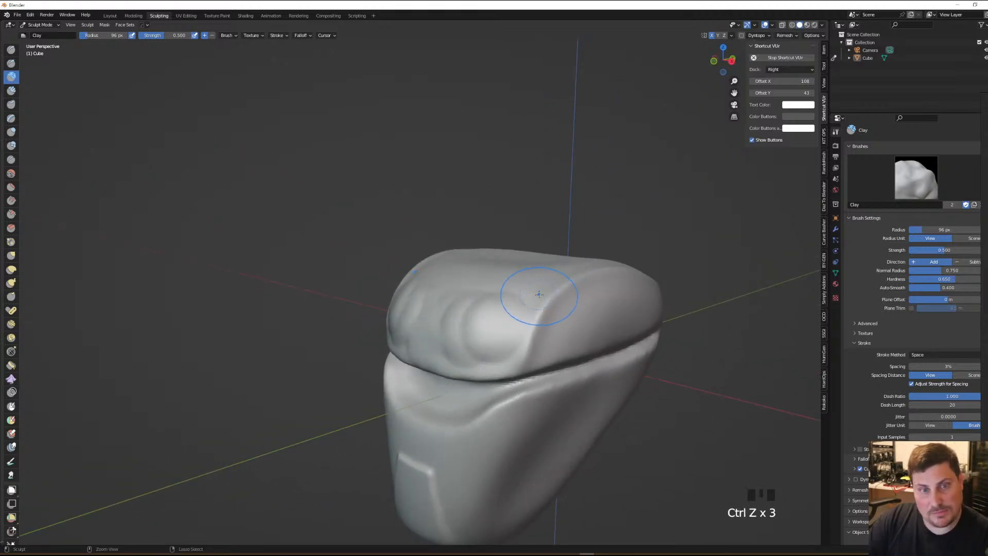
key(ctrl+z)
key(ctrl+z)
key(ctrl+z)
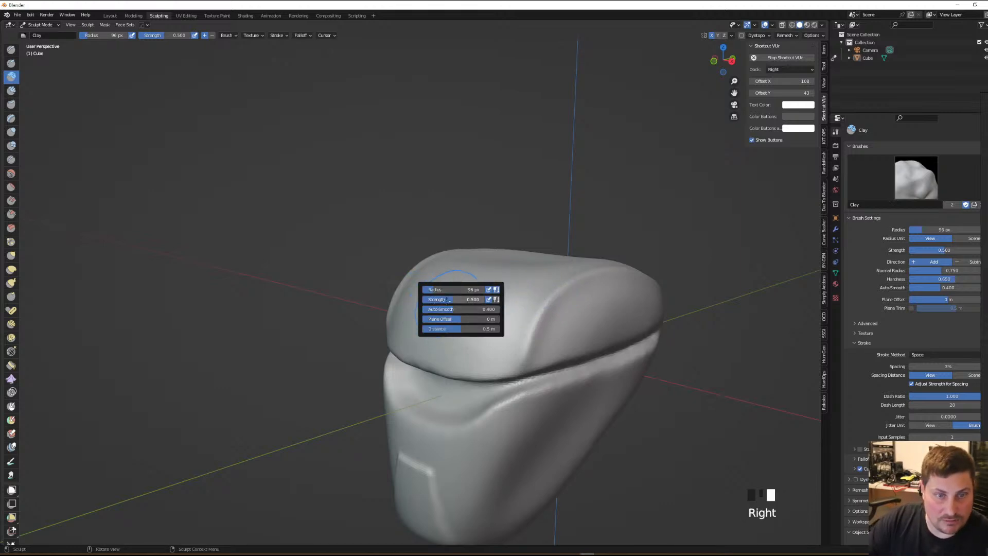
Lower the Clay strength to 0.181 and build up the forehead above the visor with light strokes
middle_drag(471, 325, 467, 324)
drag(428, 348, 436, 339)
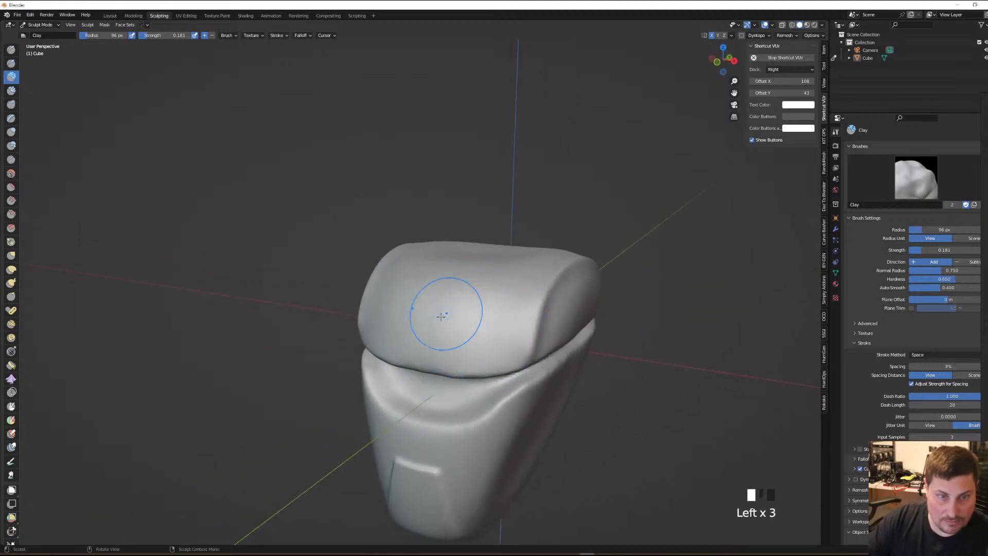
drag(435, 360, 498, 335)
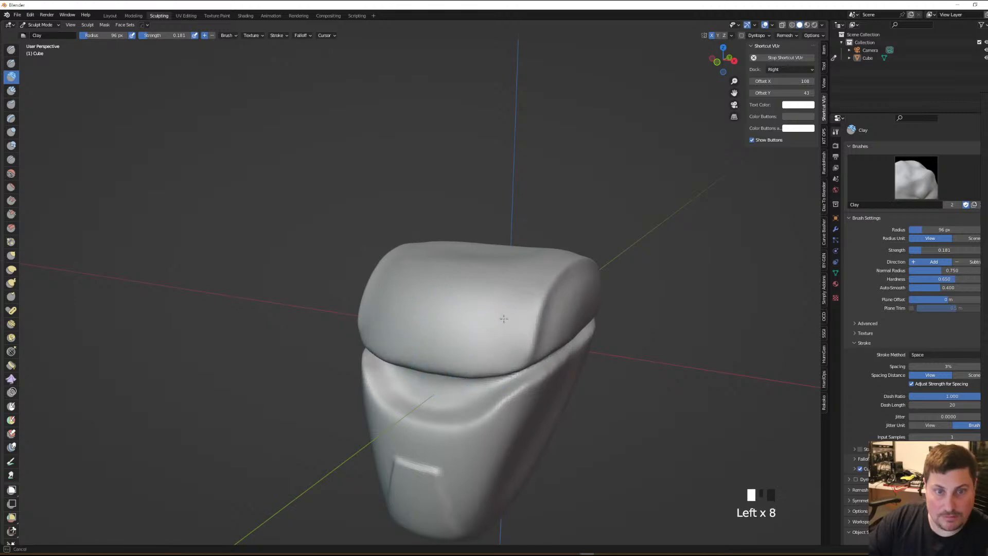
middle_drag(516, 276, 501, 288)
click(517, 274)
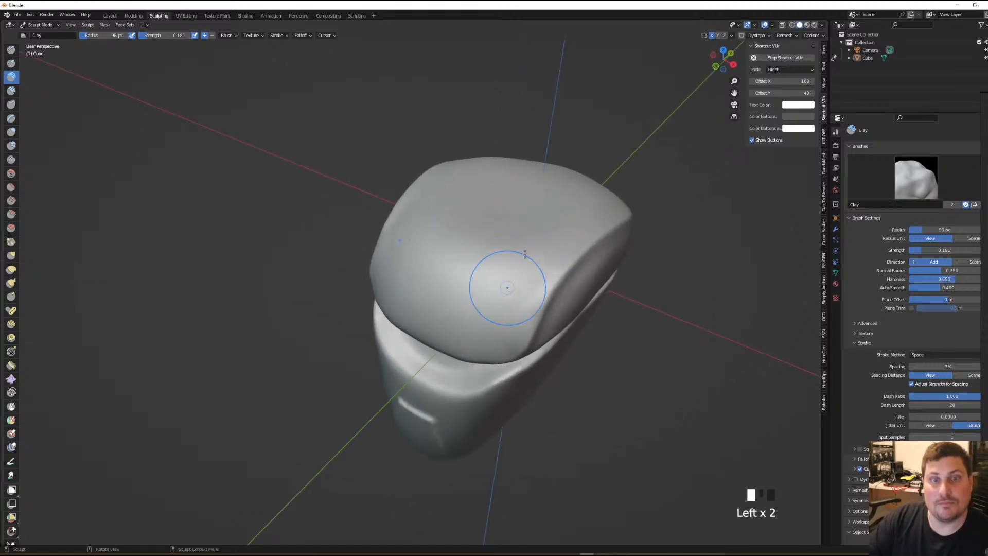
Work light Clay strokes over the top of the crown and down onto the brow to even out the surface
middle_drag(489, 235, 543, 176)
middle_drag(502, 201, 511, 212)
mouse_move(520, 219)
shift+middle_down()
mouse_move(503, 245)
mouse_move(529, 250)
shift+middle_up()
mouse_move(481, 208)
mouse_down()
mouse_move(494, 210)
mouse_move(479, 211)
mouse_up()
drag(479, 211, 494, 210)
drag(495, 210, 483, 212)
mouse_move(489, 210)
middle_down()
mouse_move(535, 154)
mouse_move(522, 181)
middle_up()
drag(482, 215, 467, 214)
drag(466, 213, 483, 215)
drag(483, 215, 469, 214)
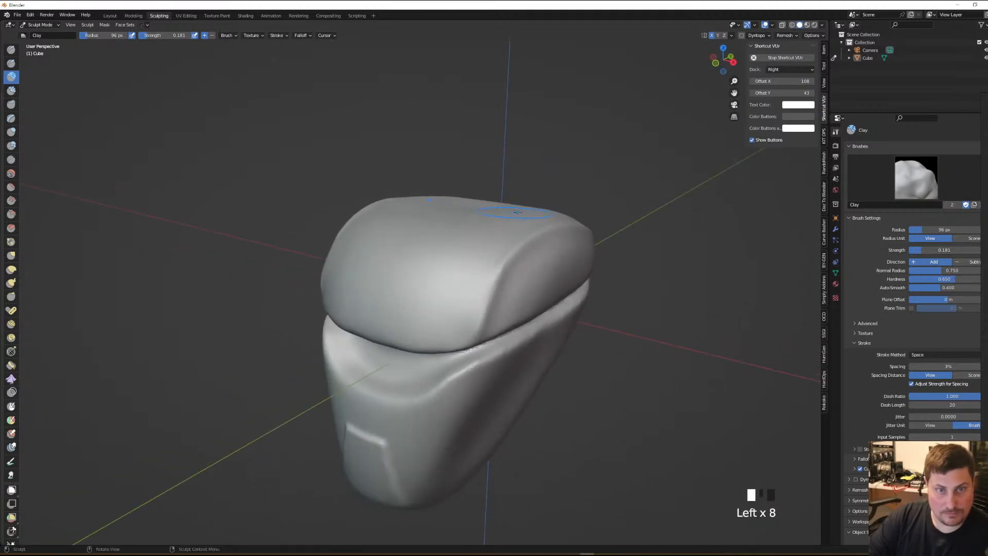
mouse_move(508, 209)
middle_down()
mouse_move(497, 183)
mouse_move(512, 177)
mouse_move(503, 219)
middle_up()
click(483, 214)
drag(483, 214, 467, 217)
drag(467, 217, 452, 218)
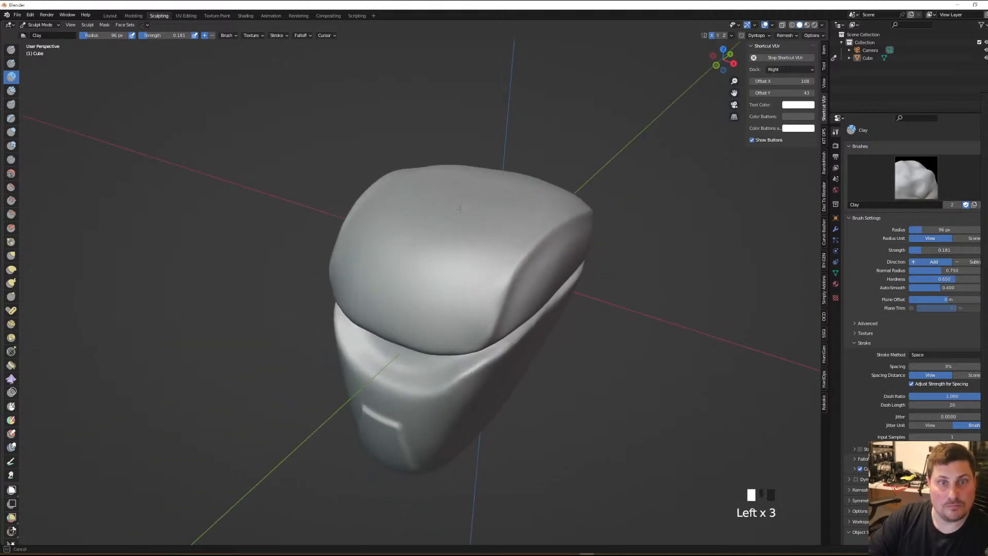
drag(465, 278, 474, 280)
Reduce the Clay radius to 46 px, enable Stabilize Stroke and refine the side of the crown above the visor groove
mouse_move(474, 280)
middle_down()
mouse_move(505, 251)
mouse_move(514, 186)
mouse_move(487, 237)
mouse_move(624, 225)
mouse_move(607, 221)
mouse_move(628, 209)
mouse_move(631, 233)
mouse_move(623, 225)
mouse_move(655, 227)
middle_up()
key(f)
click(625, 229)
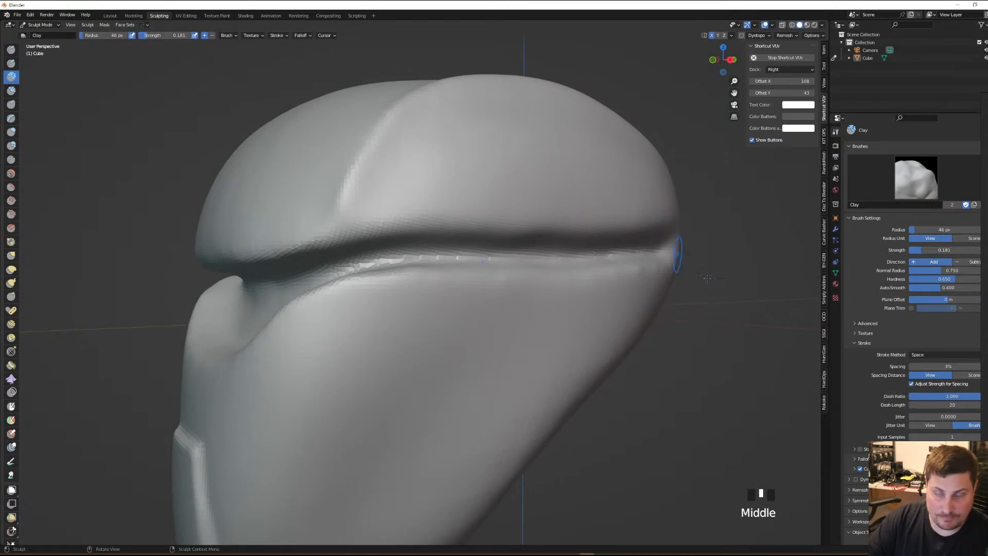
click(860, 449)
drag(660, 215, 649, 227)
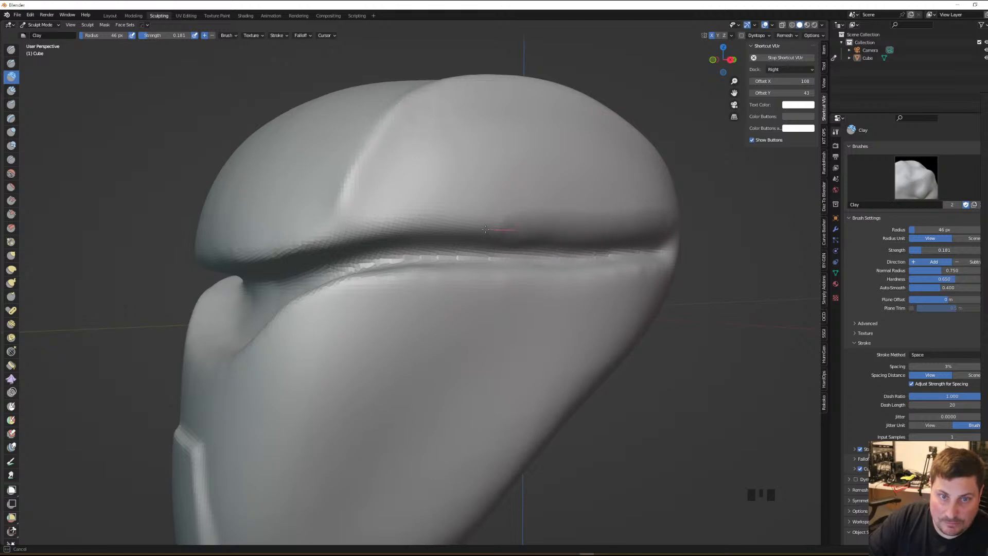
mouse_move(394, 223)
middle_down()
mouse_move(506, 327)
mouse_move(525, 264)
mouse_move(541, 284)
mouse_move(549, 254)
mouse_move(512, 253)
middle_up()
drag(555, 161, 524, 219)
mouse_move(530, 198)
middle_down()
mouse_move(602, 136)
mouse_move(542, 157)
mouse_move(579, 180)
mouse_move(573, 164)
middle_up()
Switch to the Draw brush at 46 px with Stabilize Stroke enabled and stroke along the rim below the visor groove
click(11, 50)
mouse_move(592, 221)
middle_down()
mouse_move(553, 227)
mouse_move(574, 235)
middle_up()
shift+middle_drag(574, 234, 517, 257)
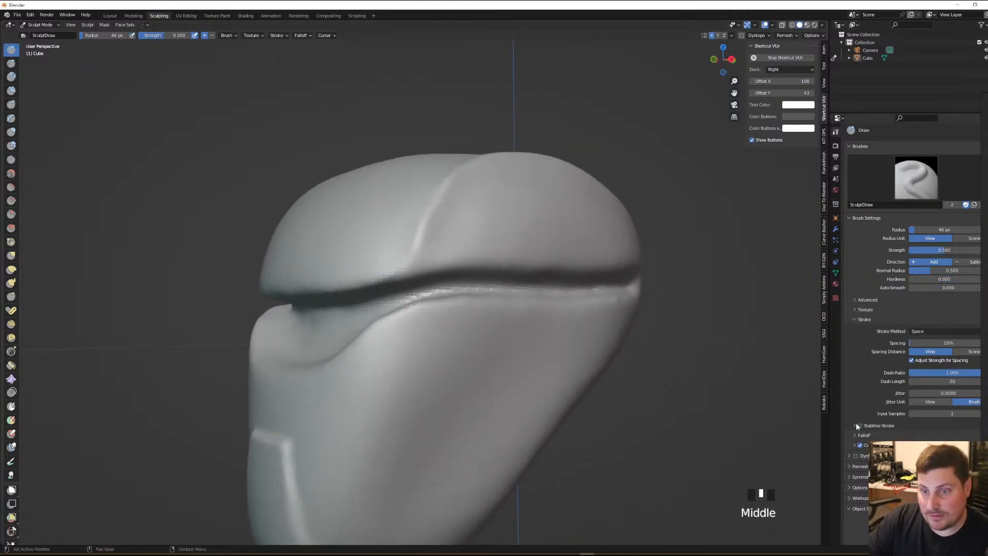
middle_drag(638, 288, 658, 281)
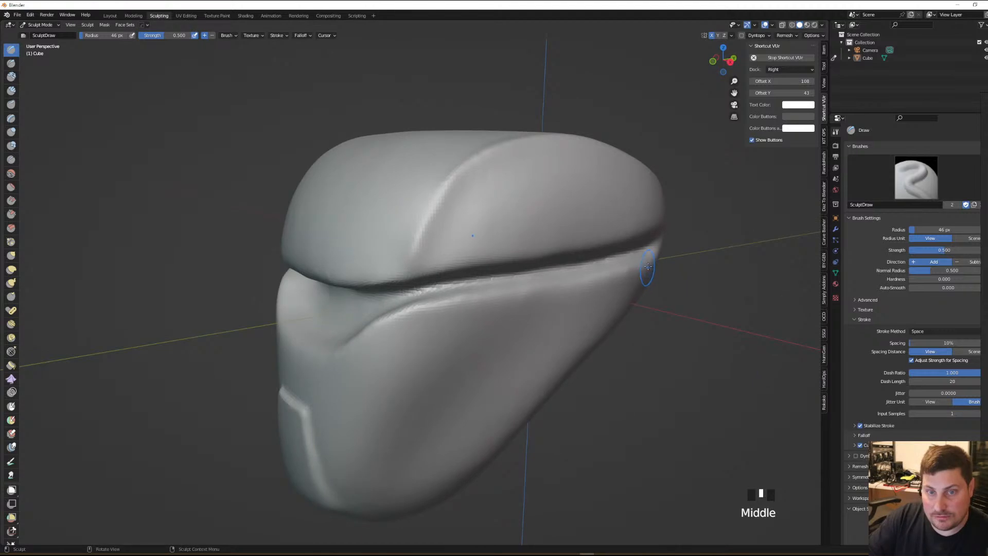
drag(648, 268, 640, 266)
drag(556, 281, 417, 332)
mouse_move(417, 332)
middle_down()
mouse_move(564, 339)
mouse_move(559, 355)
middle_up()
Try another long stabilized Draw stroke from the back of the head forward along the visor groove
shift+middle_drag(541, 299, 574, 343)
middle_drag(574, 343, 529, 282)
mouse_move(687, 279)
mouse_down()
mouse_move(532, 297)
mouse_move(489, 287)
mouse_up()
mouse_move(490, 287)
middle_down()
mouse_move(575, 328)
mouse_move(607, 320)
middle_up()
key(ctrl+z)
Set the Draw brush's stroke method to Line and define the visor groove and its lower rim with straight strokes
click(928, 332)
click(924, 384)
middle_drag(621, 294, 669, 291)
drag(670, 291, 427, 264)
mouse_move(419, 264)
middle_down()
mouse_move(496, 287)
mouse_move(523, 261)
middle_up()
drag(523, 260, 525, 262)
drag(464, 265, 463, 266)
middle_drag(463, 265, 477, 266)
drag(477, 266, 419, 282)
mouse_move(419, 283)
middle_down()
mouse_move(427, 283)
mouse_move(409, 287)
mouse_move(531, 295)
mouse_move(517, 292)
middle_up()
drag(547, 277, 476, 286)
click(476, 286)
drag(387, 296, 385, 296)
mouse_move(392, 299)
middle_down()
mouse_move(412, 309)
mouse_move(412, 330)
mouse_move(515, 319)
mouse_move(600, 326)
mouse_move(578, 309)
mouse_move(587, 320)
mouse_move(584, 308)
mouse_move(636, 271)
mouse_move(575, 310)
middle_up()
Reduce the Draw radius to 23 px and sharpen the front rim below the eye opening with straight line strokes
key(f)
click(578, 307)
drag(575, 309, 535, 325)
click(532, 328)
mouse_move(494, 358)
mouse_down()
mouse_move(459, 378)
mouse_move(375, 372)
mouse_up()
mouse_move(381, 368)
middle_down()
mouse_move(503, 342)
mouse_move(546, 288)
mouse_move(547, 307)
mouse_move(567, 284)
middle_up()
middle_drag(498, 265, 495, 274)
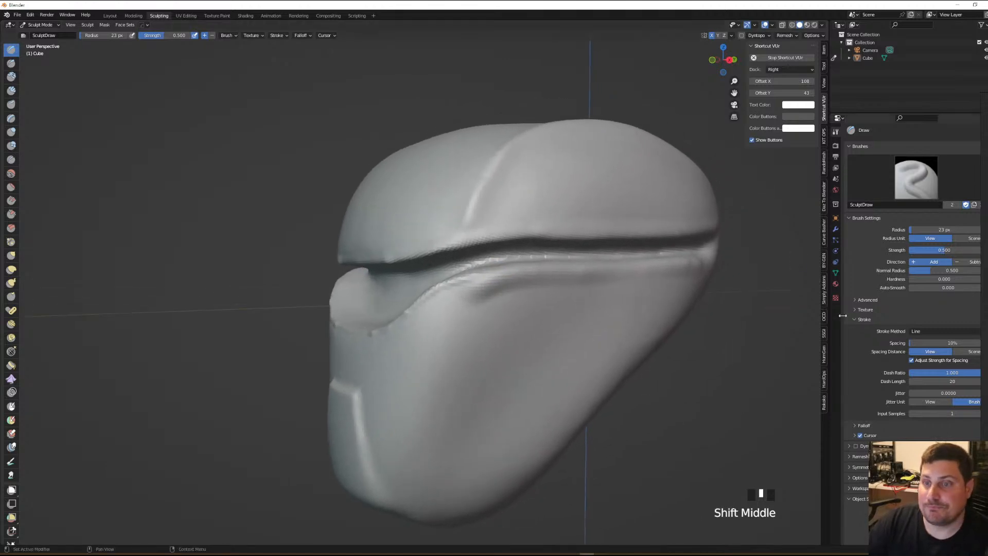
Set the Draw brush's stroke method back to Space and reduce its radius to 11 px
click(925, 333)
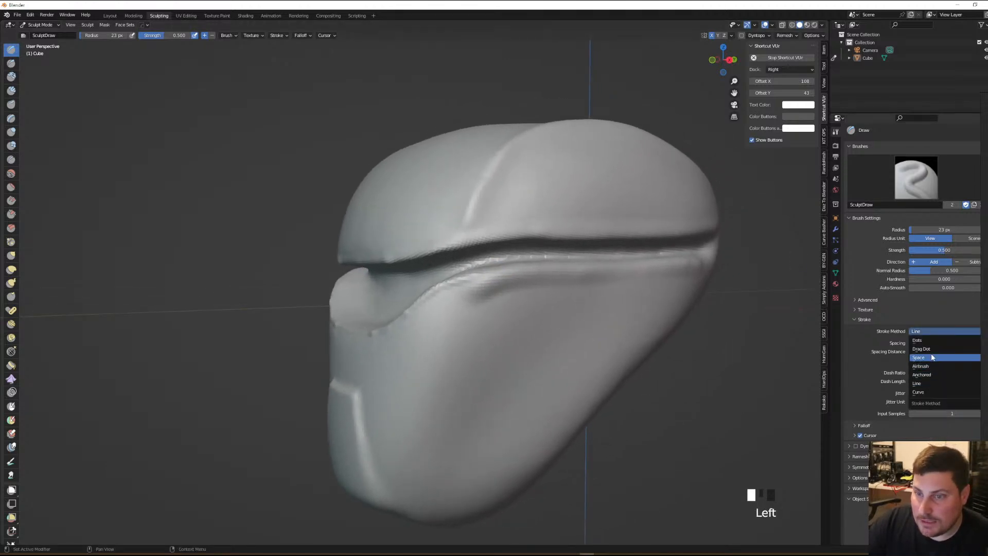
click(930, 360)
middle_drag(569, 245, 515, 277)
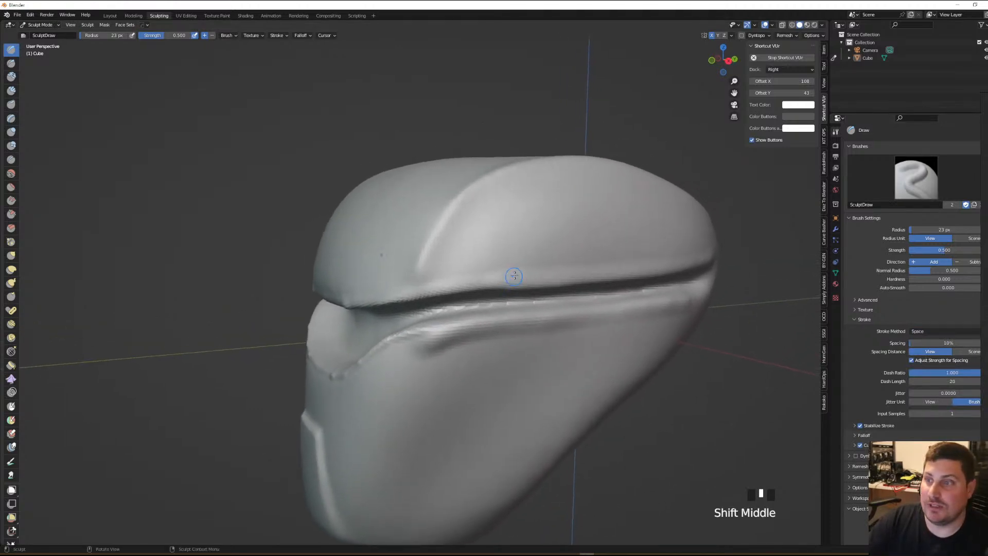
key(f)
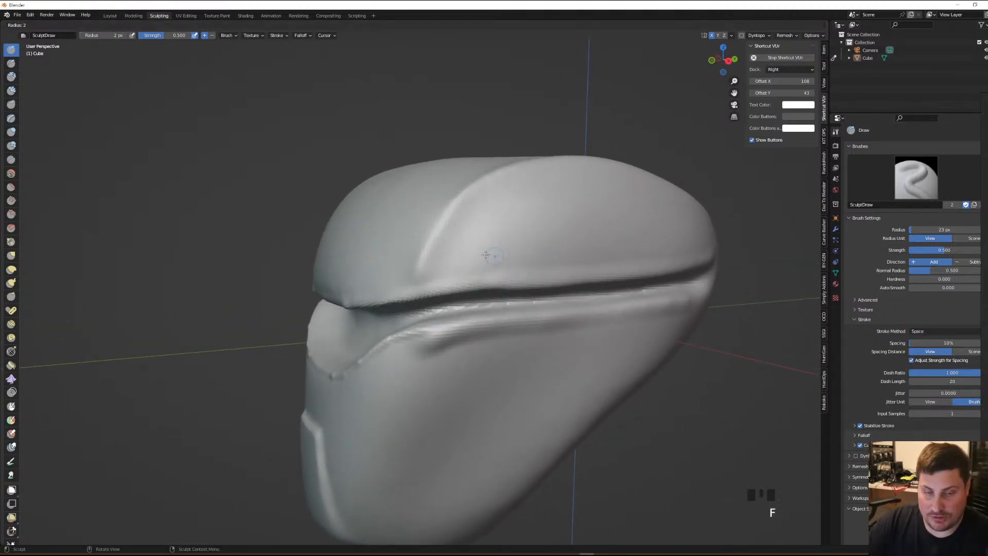
click(490, 261)
middle_drag(479, 280, 462, 274)
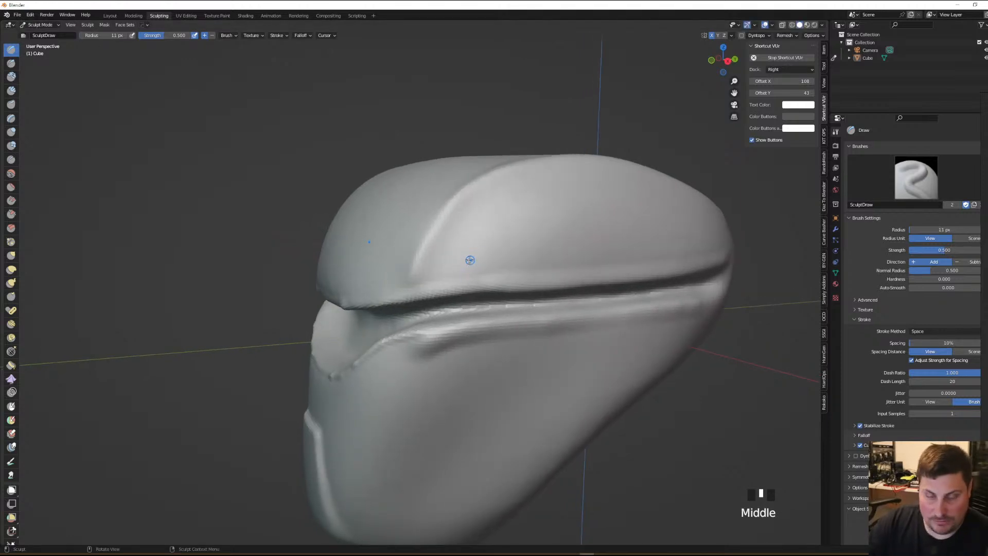
Try carving a thin curved panel line up the side of the crown from the visor groove
ctrl+drag(471, 285, 472, 288)
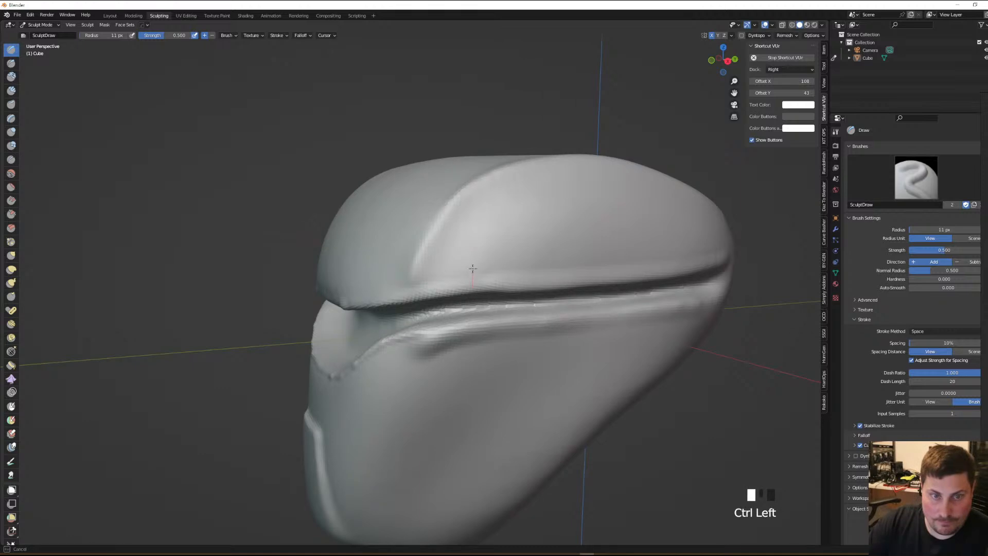
ctrl+drag(497, 206, 550, 196)
key(ctrl+z)
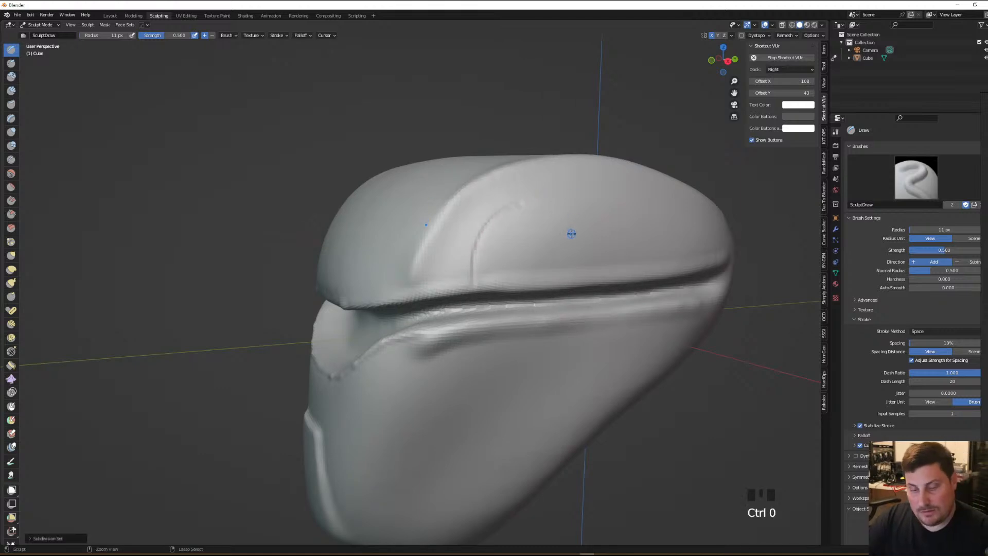
middle_drag(566, 204, 514, 263)
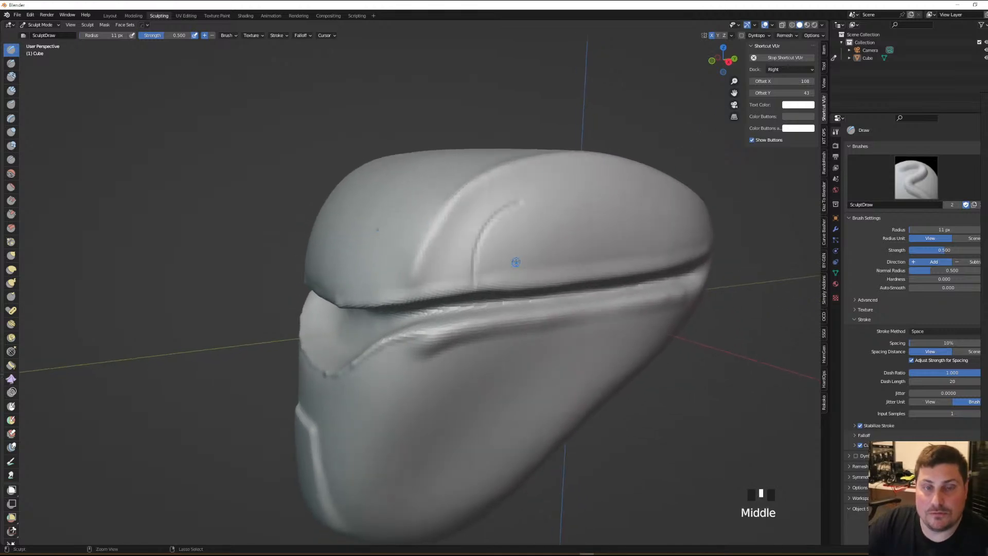
Set the voxel size to 0.005 m and remesh the helmet at the finer resolution
click(791, 37)
click(794, 38)
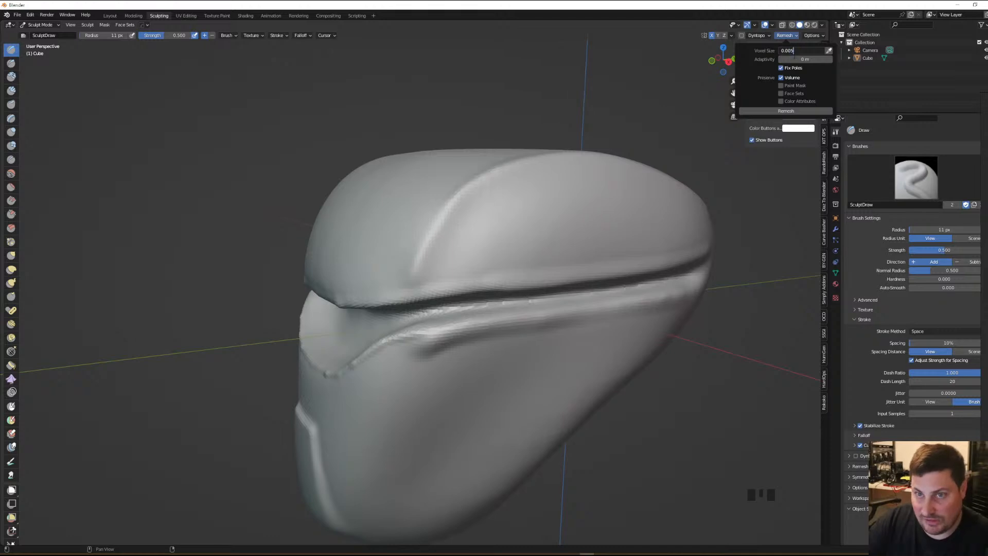
key(Return)
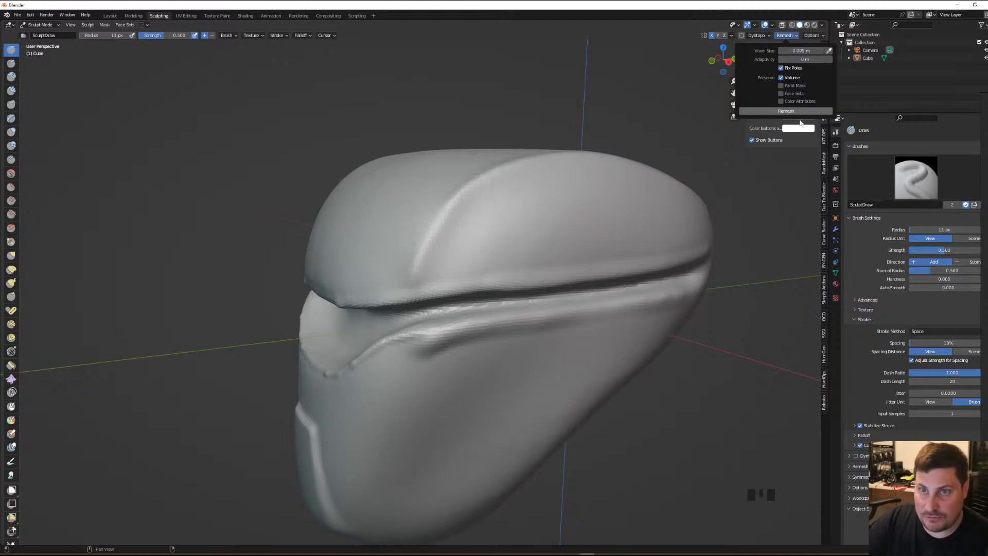
click(792, 113)
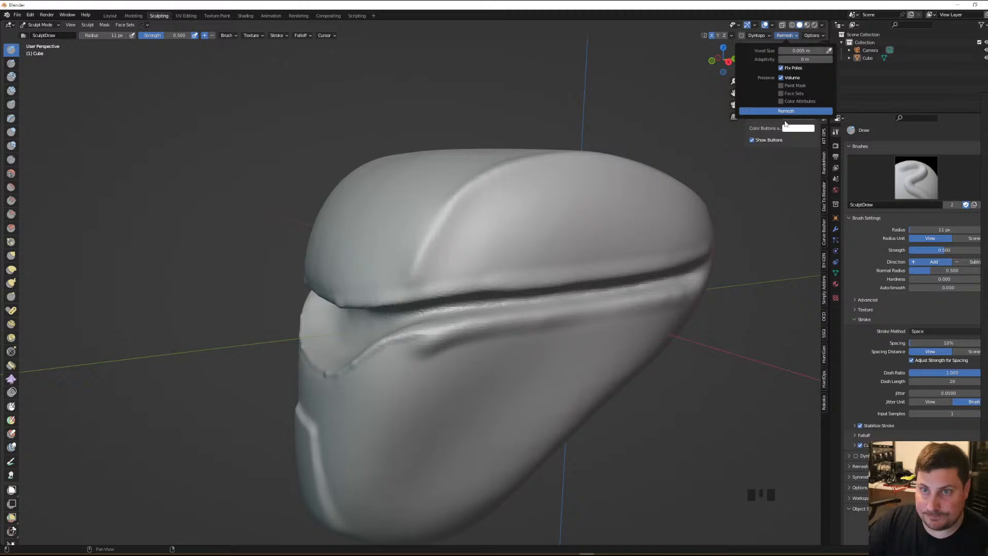
mouse_move(720, 225)
shift+middle_down()
mouse_move(731, 254)
mouse_move(756, 227)
shift+middle_up()
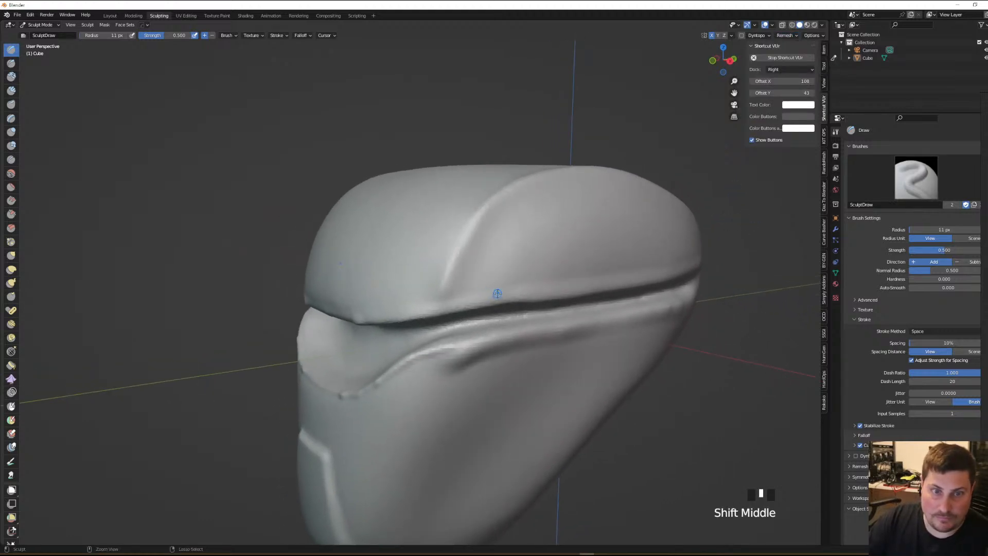
Carve a panel line from the visor groove that curves up and back along the crown's side, turning upward to the ridge
middle_drag(498, 285, 492, 283)
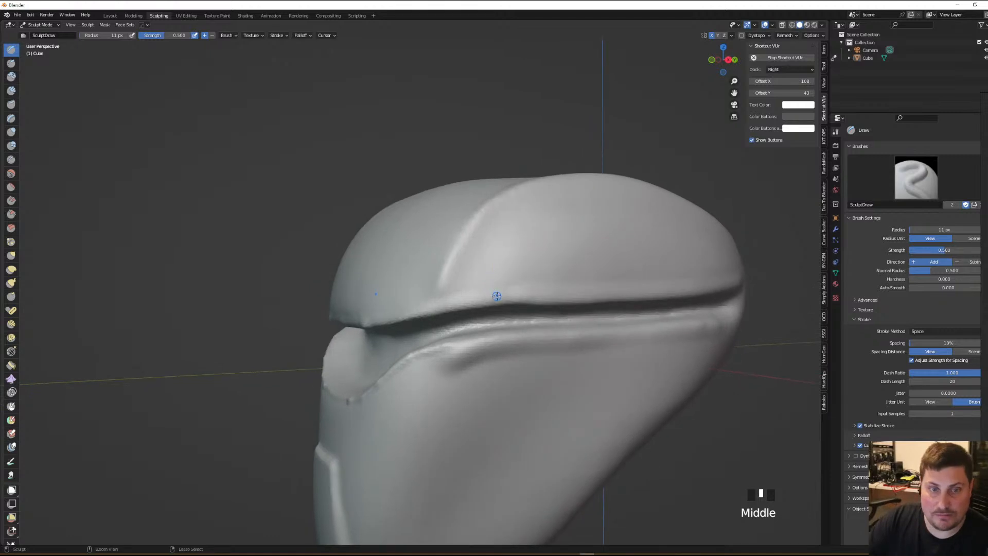
ctrl+drag(495, 298, 497, 286)
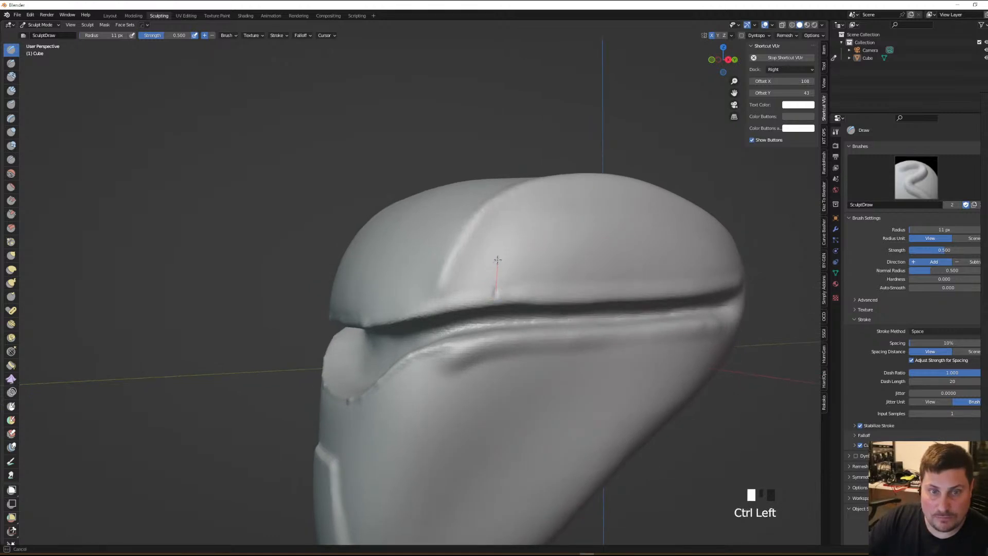
ctrl+drag(516, 232, 539, 223)
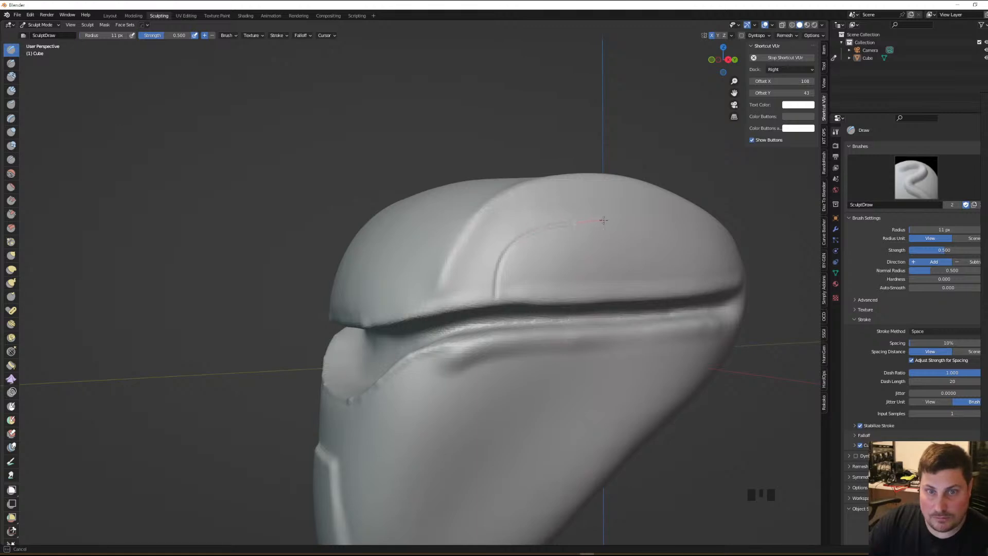
ctrl+drag(620, 220, 622, 221)
mouse_move(620, 221)
middle_down()
mouse_move(564, 260)
mouse_move(572, 266)
middle_up()
ctrl+drag(579, 281, 573, 280)
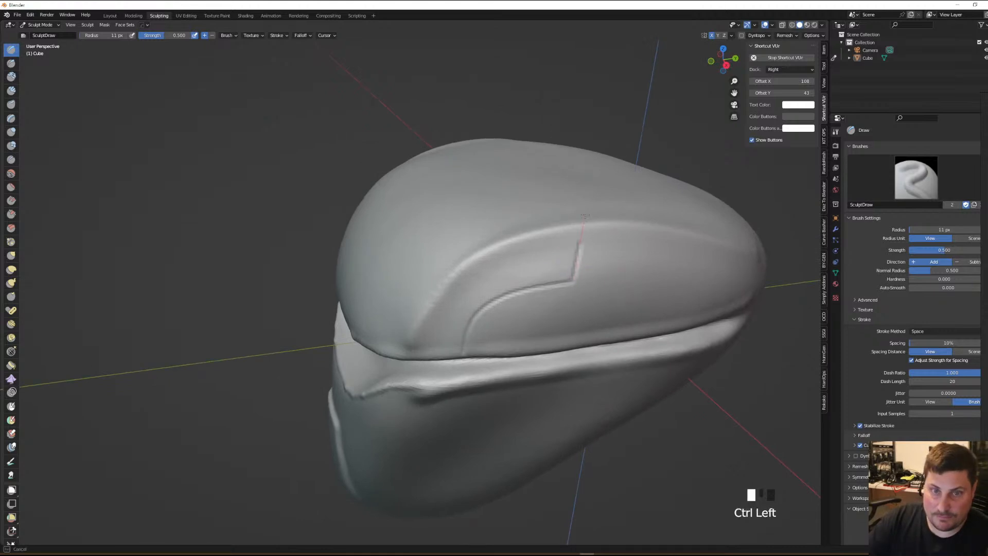
Continue the panel line from the side ridge over the top of the crown as a mirrored angular zigzag meeting in the middle
middle_drag(580, 200, 579, 299)
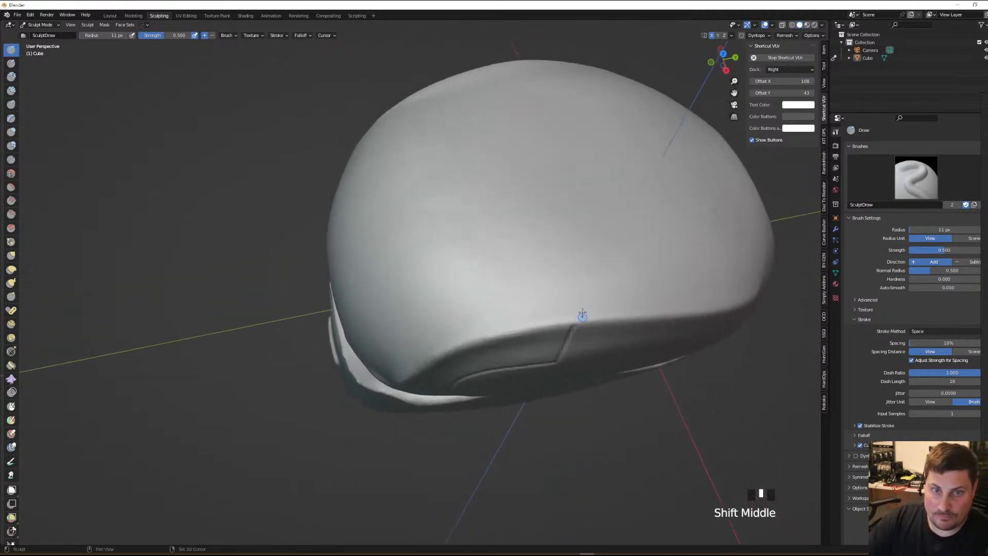
ctrl+drag(573, 321, 575, 302)
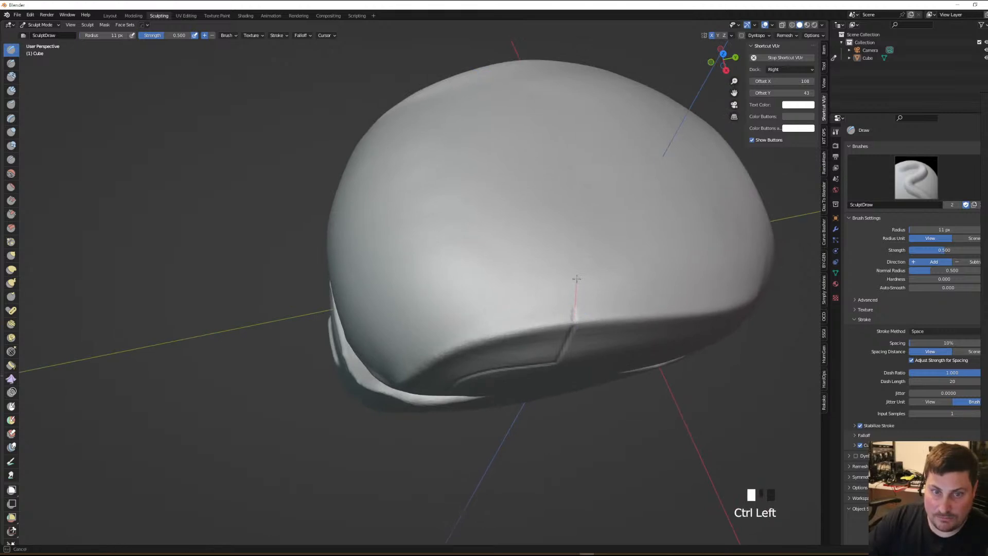
ctrl+drag(579, 260, 590, 278)
middle_drag(584, 287, 526, 304)
mouse_move(509, 308)
ctrl+mouse_down()
mouse_move(565, 283)
mouse_move(553, 271)
ctrl+mouse_up()
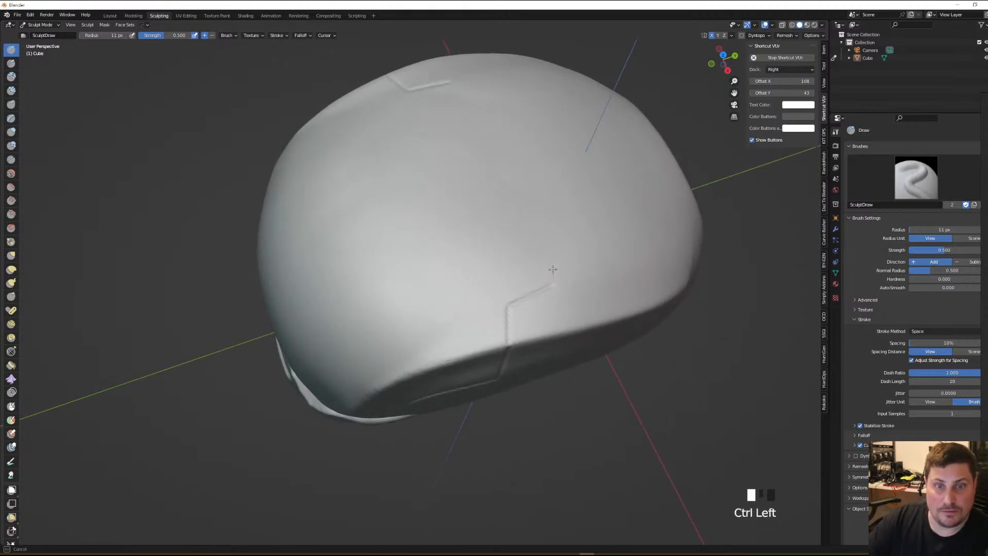
mouse_move(550, 213)
ctrl+mouse_down()
mouse_move(554, 203)
mouse_move(550, 235)
ctrl+mouse_up()
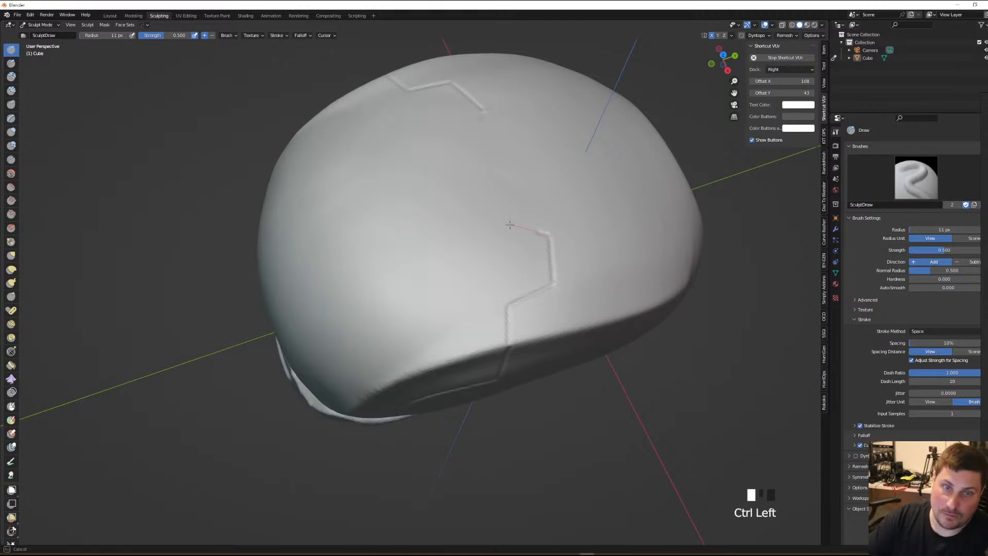
ctrl+drag(462, 206, 454, 152)
ctrl+drag(484, 215, 482, 207)
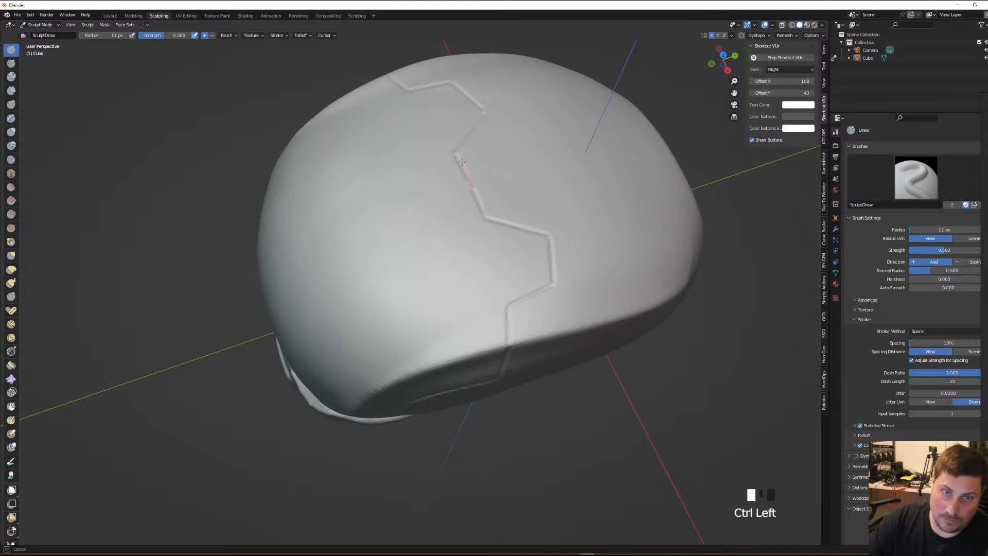
ctrl+drag(458, 154, 455, 152)
Extend the crown's side panel line into the visor groove and start its continuation on the rim below
mouse_move(527, 173)
ctrl+middle_down()
mouse_move(510, 247)
mouse_move(563, 204)
ctrl+middle_up()
mouse_move(564, 204)
shift+middle_down()
mouse_move(551, 160)
mouse_move(554, 191)
mouse_move(520, 170)
mouse_move(546, 164)
mouse_move(530, 170)
mouse_move(528, 126)
mouse_move(520, 150)
mouse_move(495, 163)
shift+middle_up()
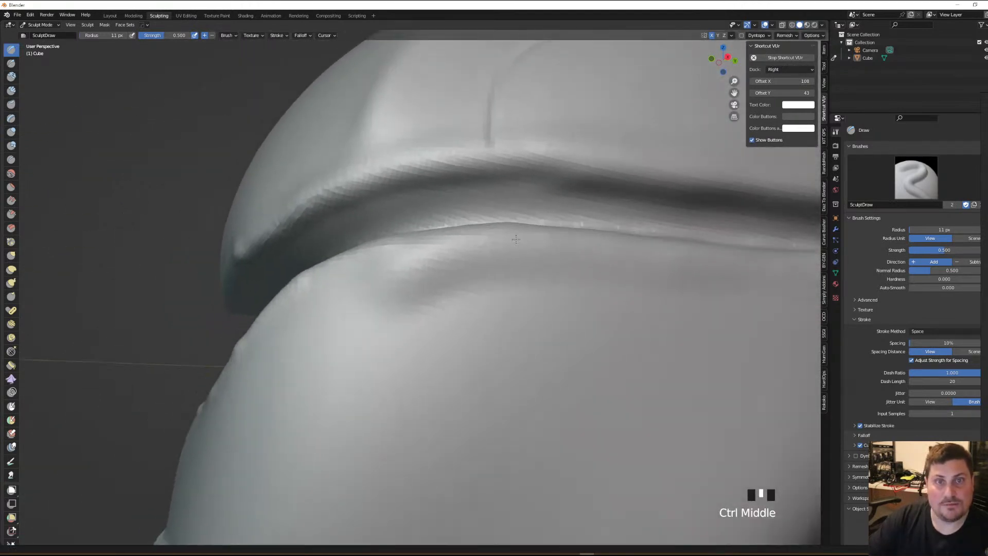
mouse_move(498, 150)
ctrl+mouse_down()
mouse_move(500, 164)
mouse_move(498, 154)
ctrl+mouse_up()
middle_drag(491, 204, 485, 180)
ctrl+click(485, 180)
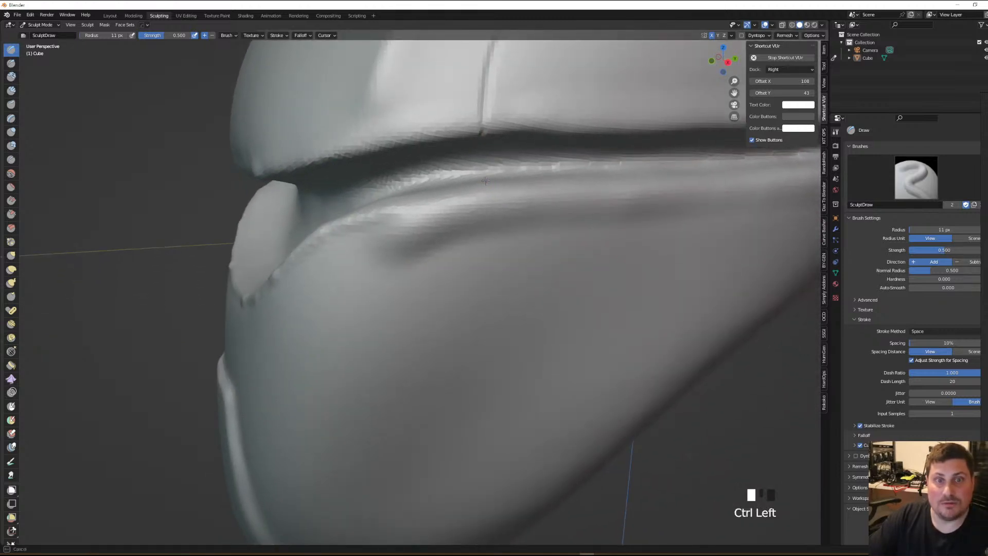
ctrl+drag(493, 207, 490, 206)
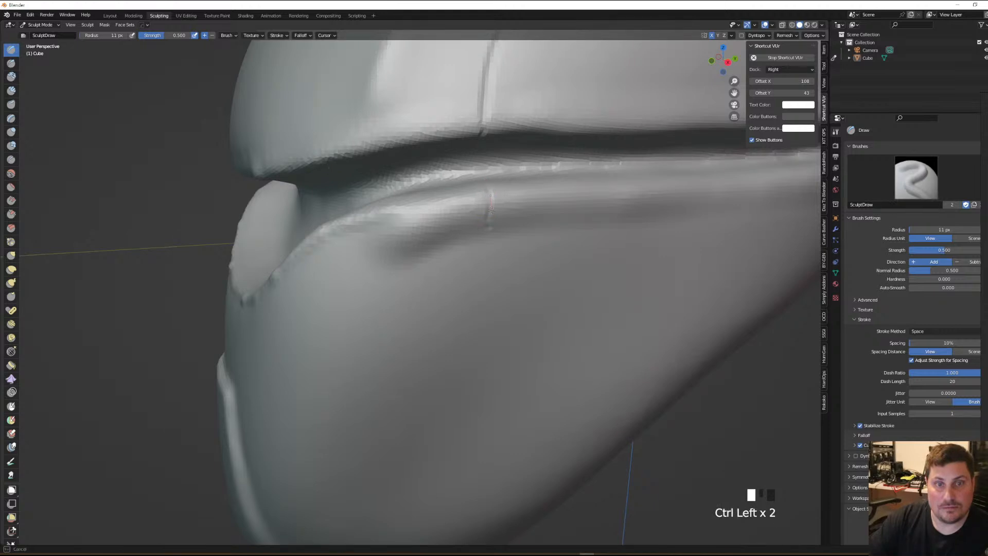
Carve a long, slightly slanted panel line from the rim below the visor groove down the cheek to the jaw's underside
ctrl+middle_drag(488, 231, 530, 194)
middle_drag(517, 222, 514, 170)
ctrl+click(516, 169)
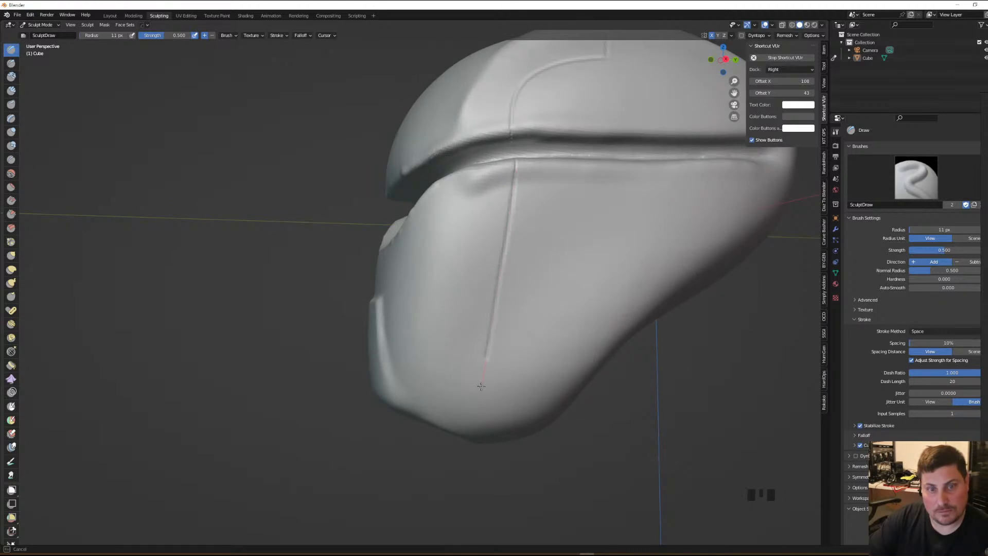
middle_drag(467, 470, 353, 312)
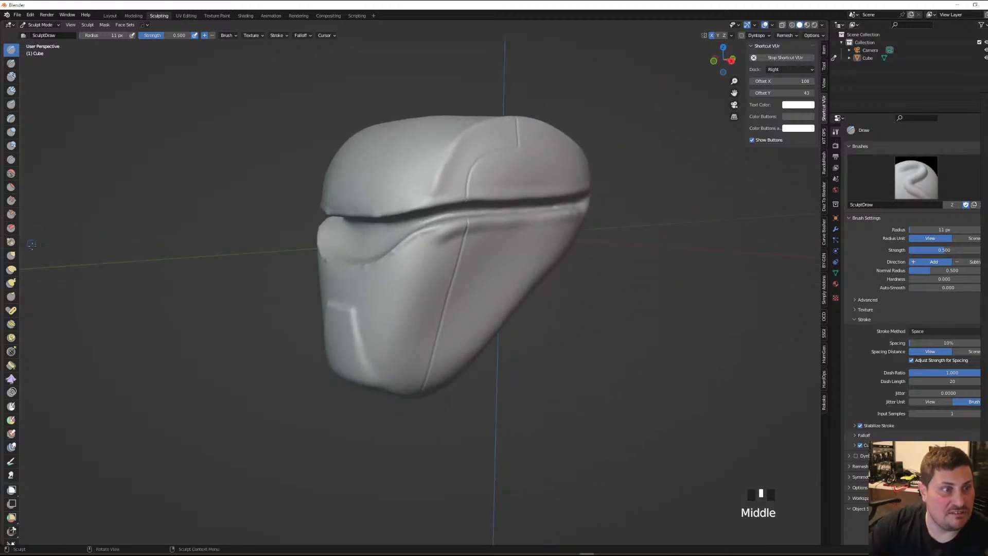
Use Elastic Deform with a 178 px radius to reshape the jaw's rear edge into an inward curve below the visor groove
click(11, 269)
key(f)
click(622, 322)
middle_drag(559, 326, 537, 316)
drag(537, 314, 533, 323)
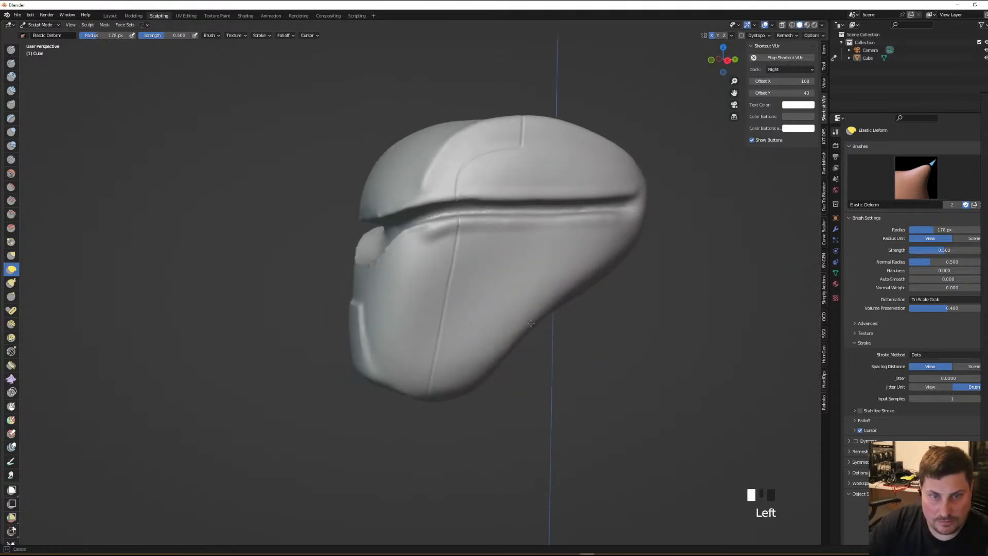
middle_drag(528, 321, 448, 285)
click(534, 316)
click(547, 326)
drag(448, 286, 445, 291)
middle_drag(432, 297, 503, 249)
click(544, 273)
click(543, 260)
drag(542, 260, 537, 254)
middle_drag(507, 281, 559, 296)
mouse_move(548, 259)
shift+middle_down()
mouse_move(547, 287)
mouse_move(516, 280)
mouse_move(549, 237)
shift+middle_up()
Set the Draw brush to 9 px and carve an angular panel behind the cheek line, joined to it and running up to the visor groove
key(1)
key(f)
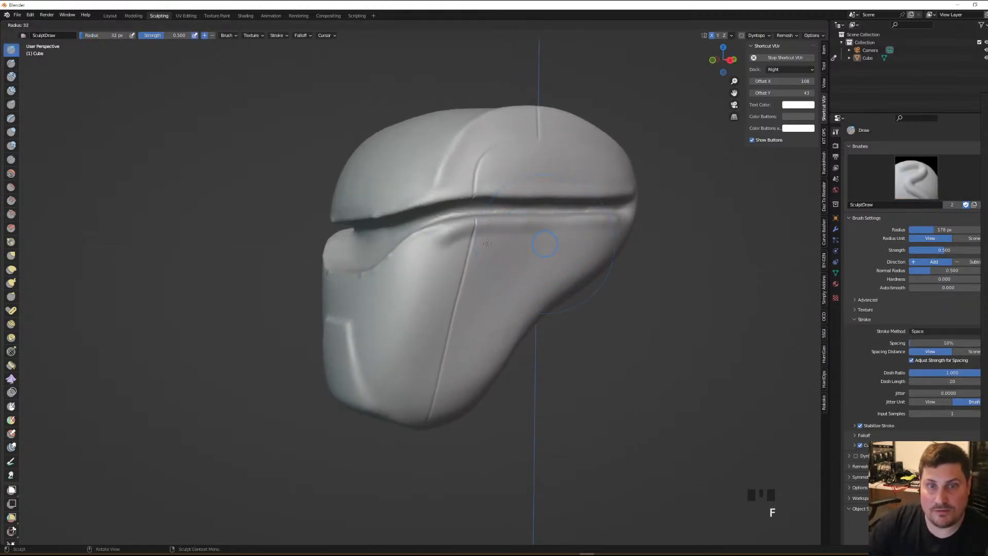
click(479, 250)
mouse_move(519, 252)
middle_down()
mouse_move(503, 251)
mouse_move(512, 256)
middle_up()
mouse_move(513, 256)
shift+middle_down()
mouse_move(528, 269)
mouse_move(536, 243)
mouse_move(551, 251)
mouse_move(536, 248)
mouse_move(514, 277)
shift+middle_up()
ctrl+drag(451, 304, 451, 306)
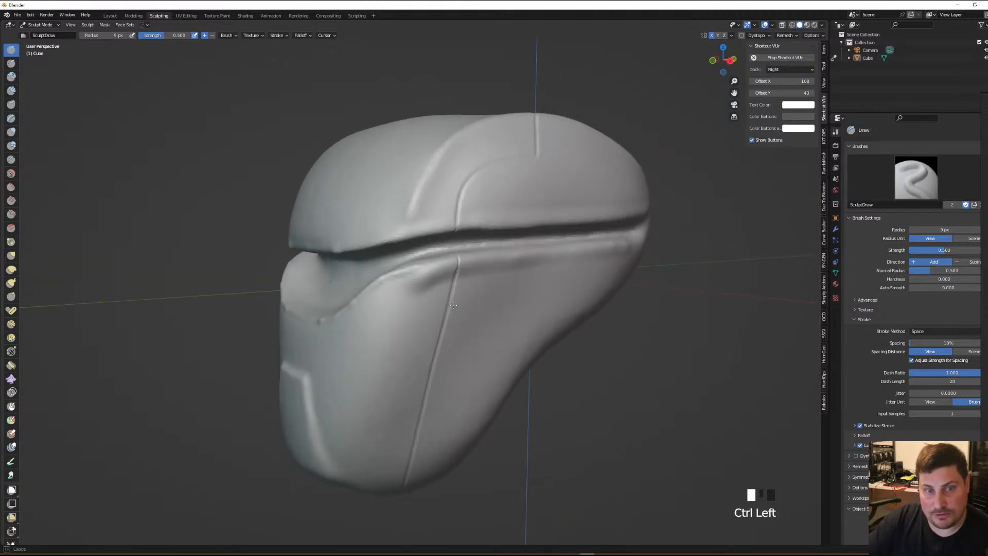
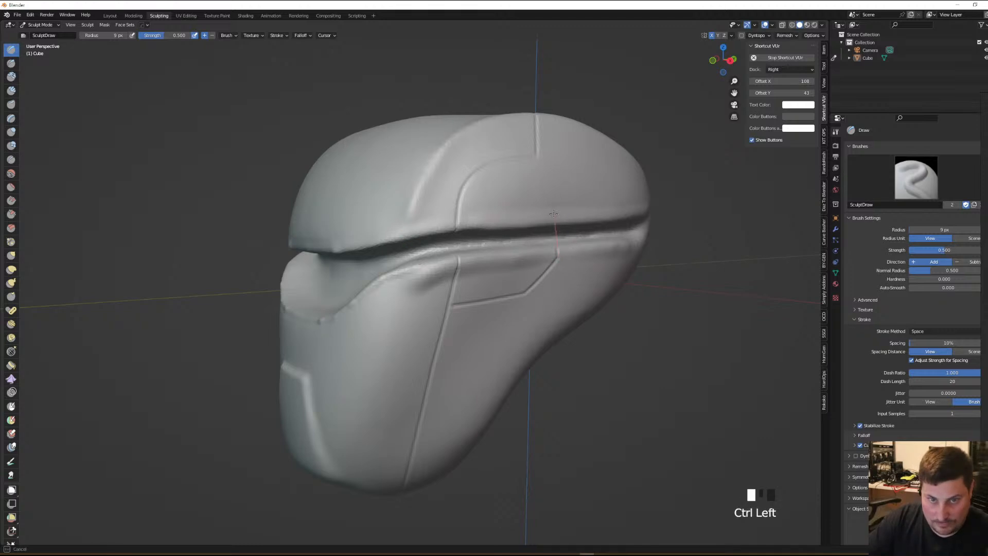
mouse_move(568, 235)
ctrl+middle_down()
mouse_move(572, 257)
mouse_move(653, 217)
mouse_move(649, 180)
mouse_move(630, 183)
mouse_move(622, 157)
ctrl+middle_up()
ctrl+drag(435, 299, 435, 299)
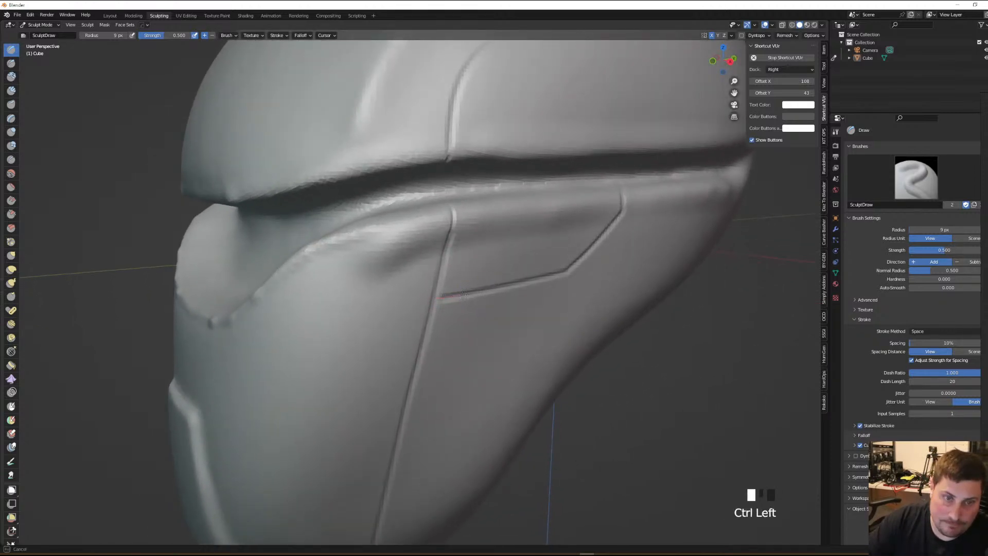
mouse_move(480, 292)
ctrl+middle_down()
mouse_move(483, 335)
mouse_move(556, 245)
mouse_move(562, 209)
mouse_move(531, 256)
mouse_move(523, 222)
mouse_move(547, 238)
mouse_move(484, 188)
ctrl+middle_up()
Set the Flatten brush to 110 px and flatten the cheek in front of the long panel line, from the eye opening to the jaw
middle_drag(436, 349, 408, 222)
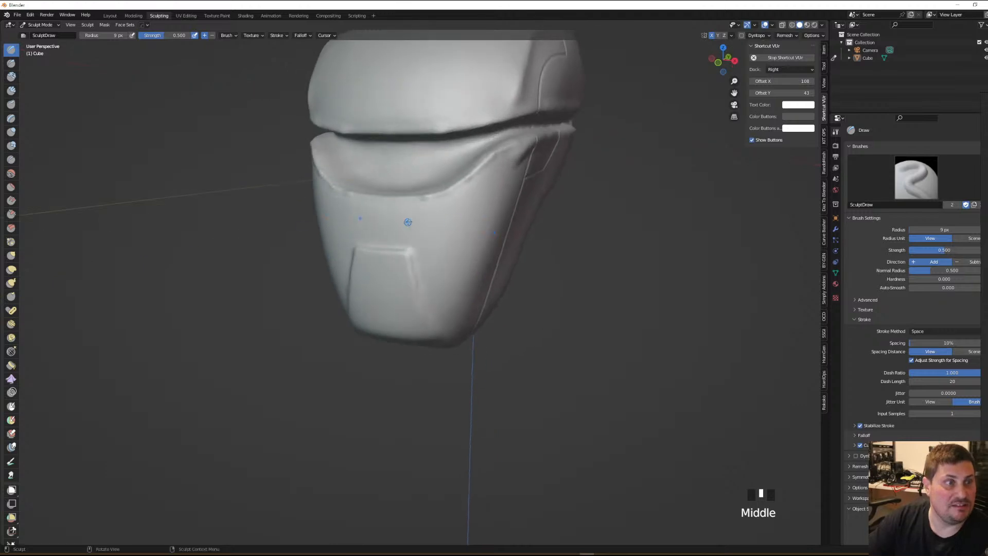
click(11, 187)
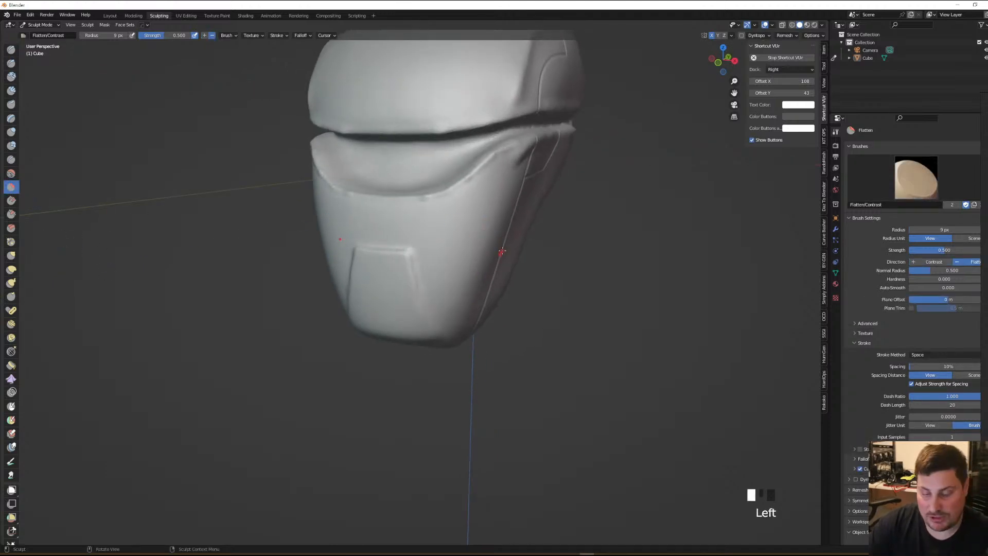
key(f)
middle_drag(542, 234, 478, 189)
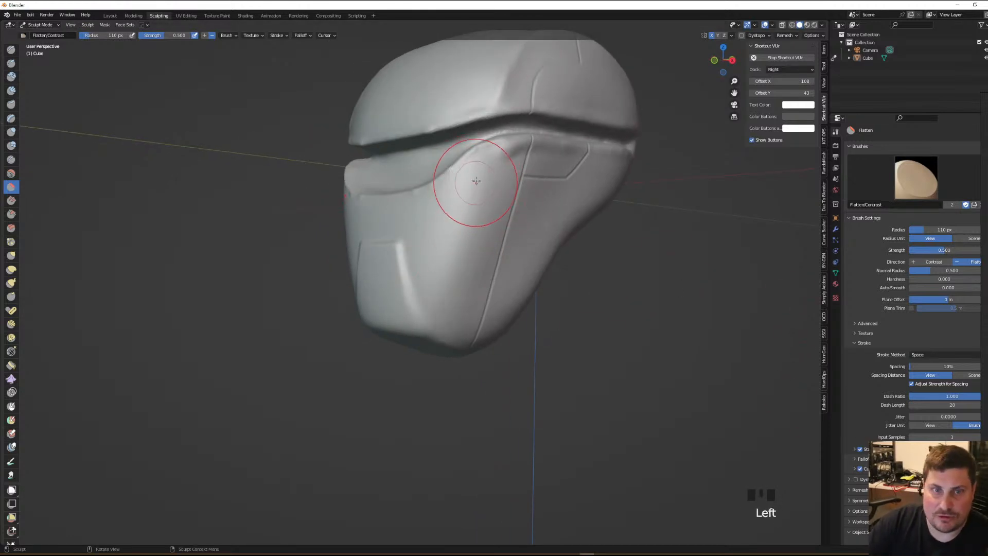
drag(482, 167, 478, 186)
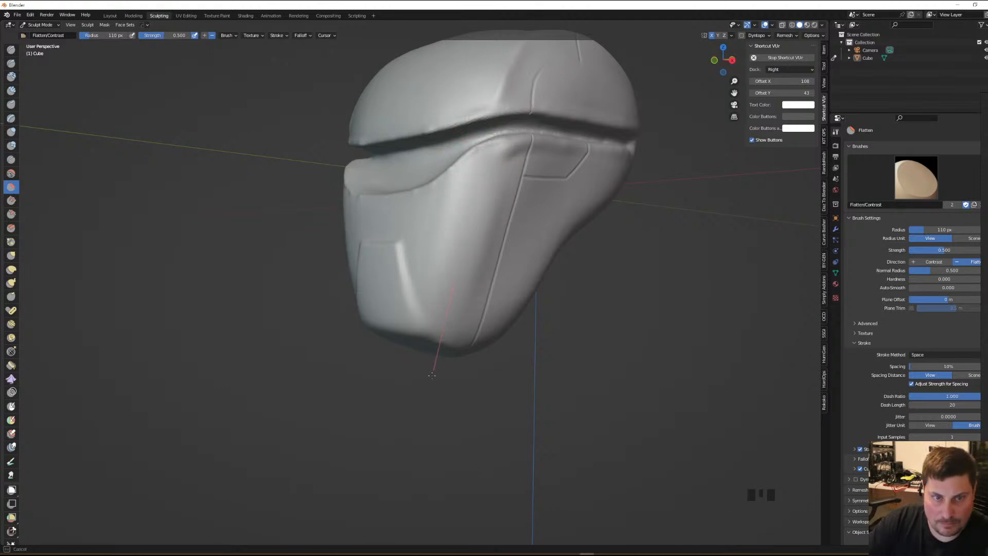
Select the Mask brush for work on the front of the crown
mouse_move(456, 376)
middle_down()
mouse_move(457, 325)
mouse_move(509, 346)
mouse_move(501, 317)
mouse_move(503, 366)
mouse_move(497, 276)
mouse_move(514, 269)
mouse_move(530, 315)
mouse_move(514, 314)
mouse_move(534, 336)
mouse_move(514, 268)
middle_up()
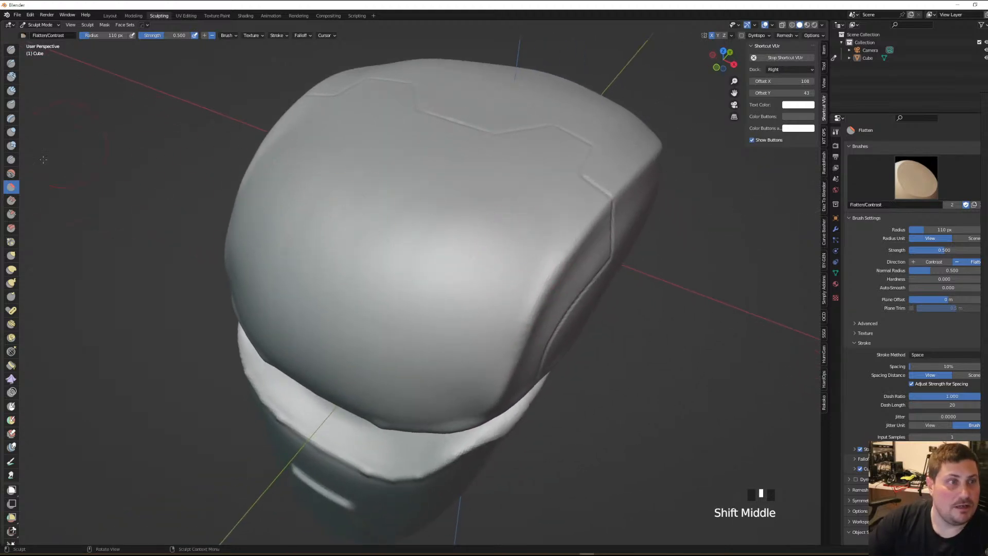
click(11, 406)
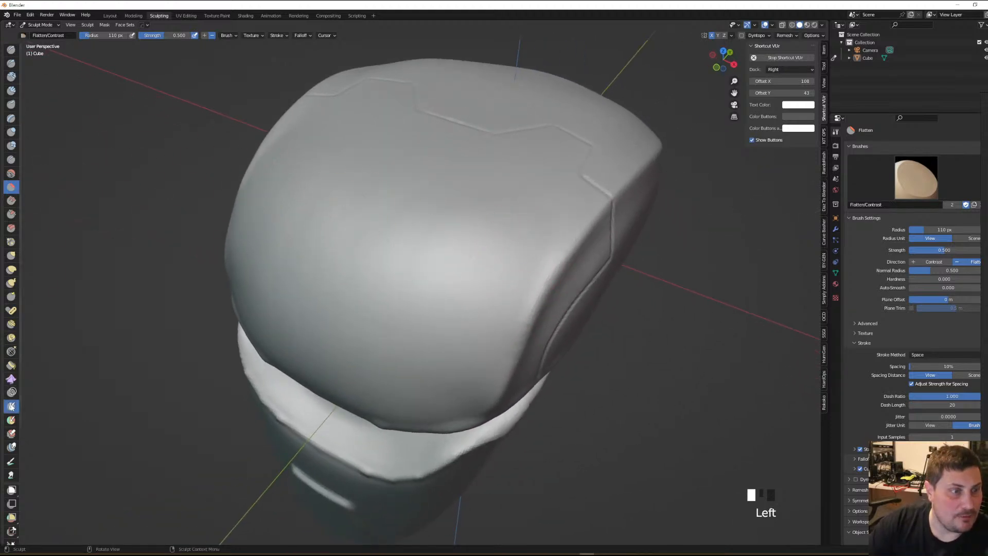
With the Mask brush at a 20 px radius, mask along the middle segments of the zigzag groove on top of the head
mouse_move(428, 186)
middle_down()
mouse_move(497, 252)
mouse_move(448, 191)
mouse_move(478, 275)
mouse_move(466, 256)
mouse_move(445, 254)
middle_up()
key(f)
click(442, 270)
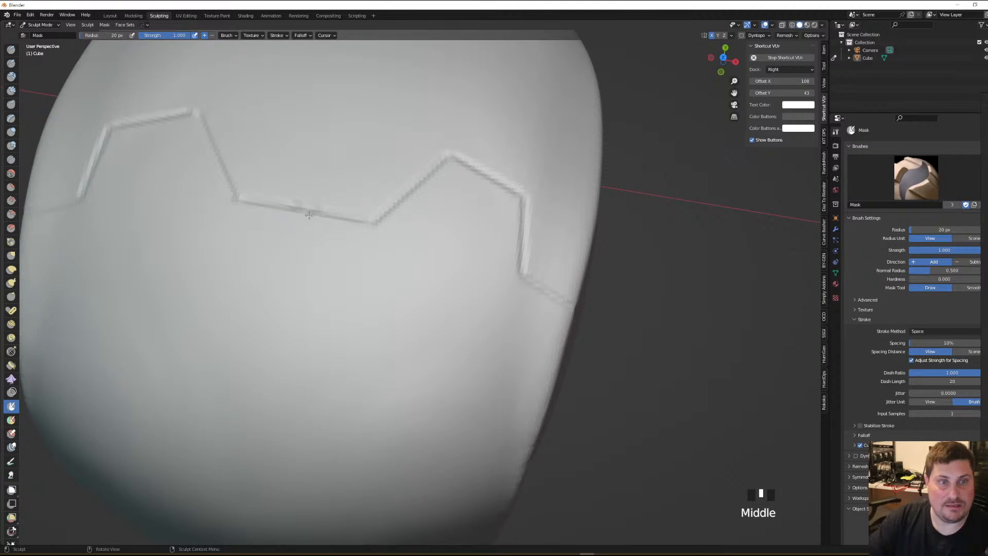
drag(298, 213, 297, 215)
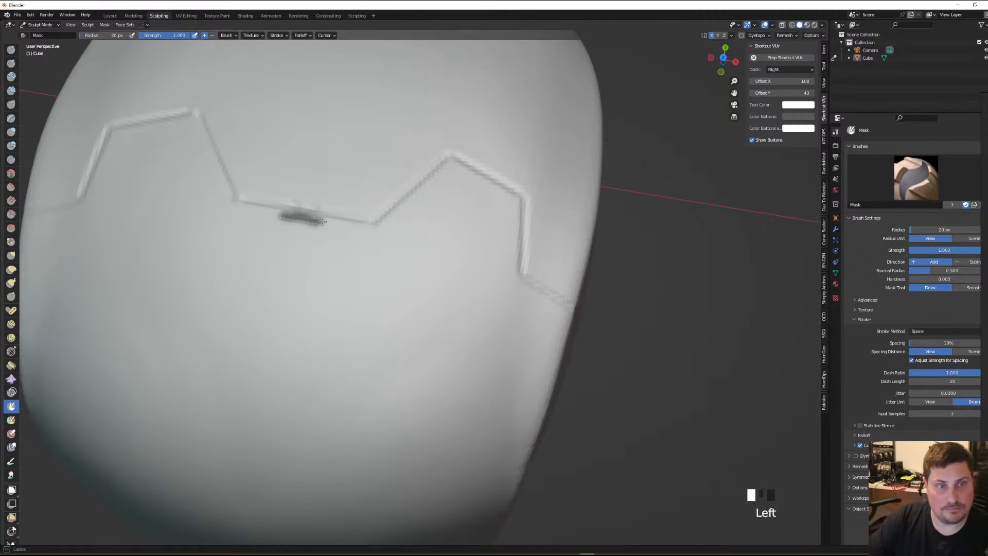
drag(383, 225, 376, 232)
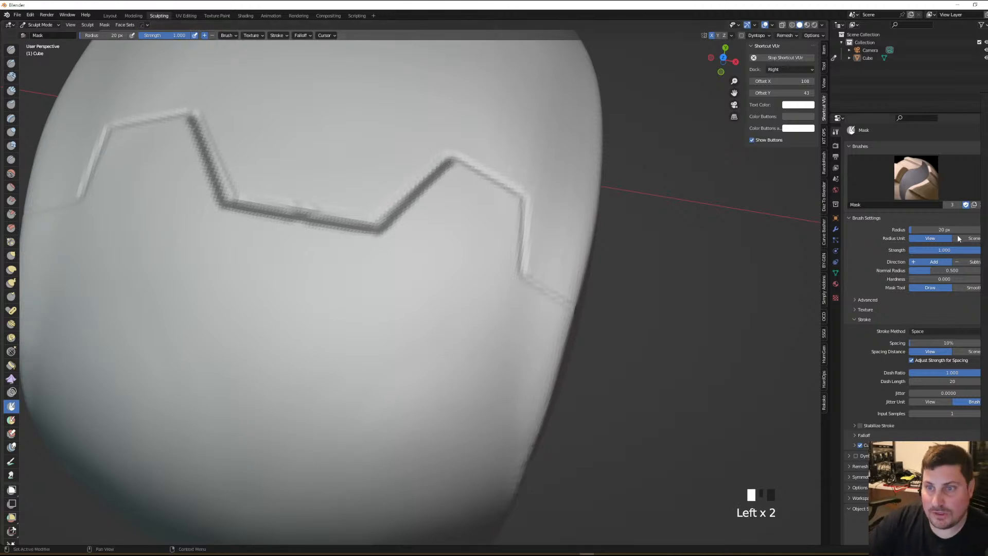
Set the mask stroke method to Line and mask along the outer segments of the zigzag groove
click(924, 332)
click(918, 384)
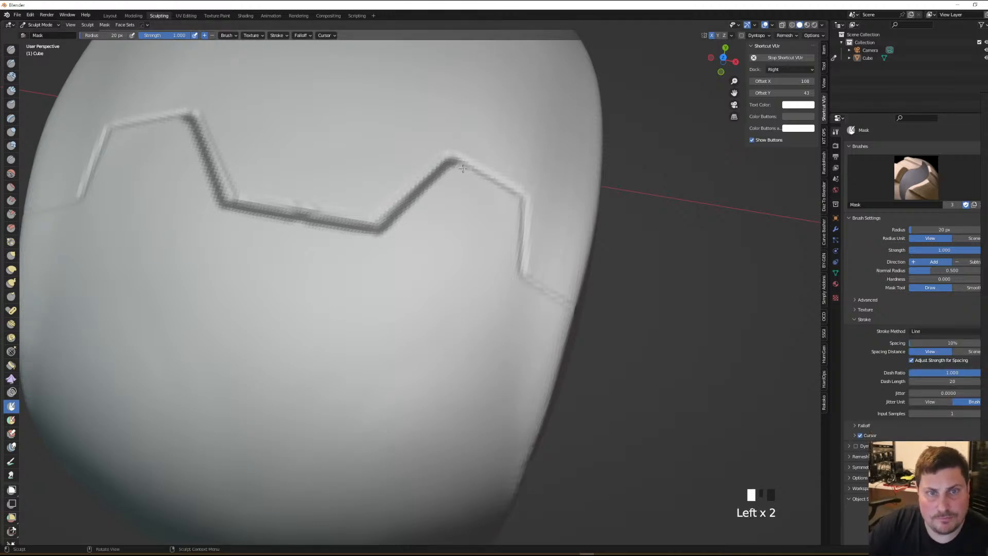
drag(516, 197, 518, 199)
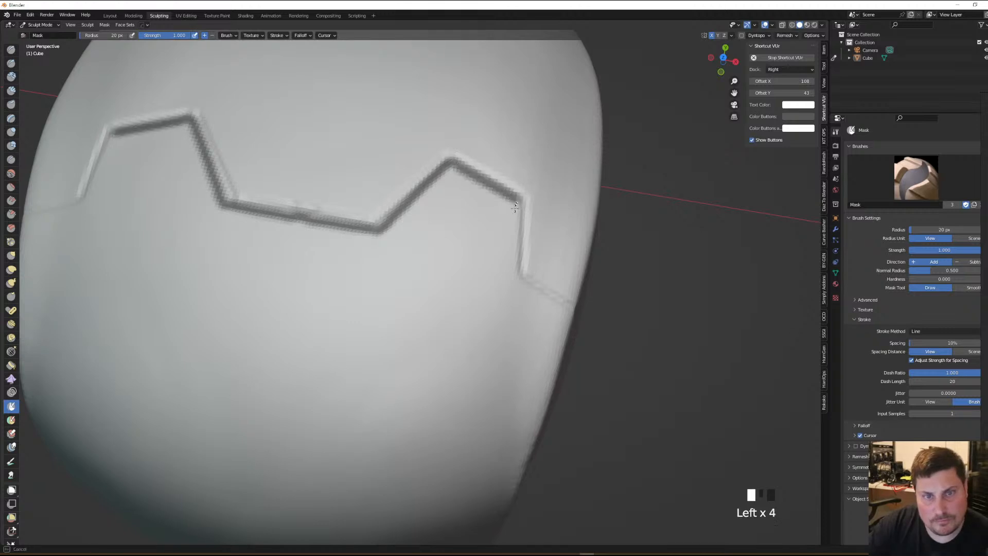
drag(513, 278, 515, 278)
Extend the mask line over the head's side ridge and down the upright part of the side groove to its corner
middle_drag(582, 325, 469, 240)
drag(469, 240, 474, 244)
drag(460, 289, 461, 292)
middle_drag(461, 291, 454, 265)
drag(454, 265, 453, 293)
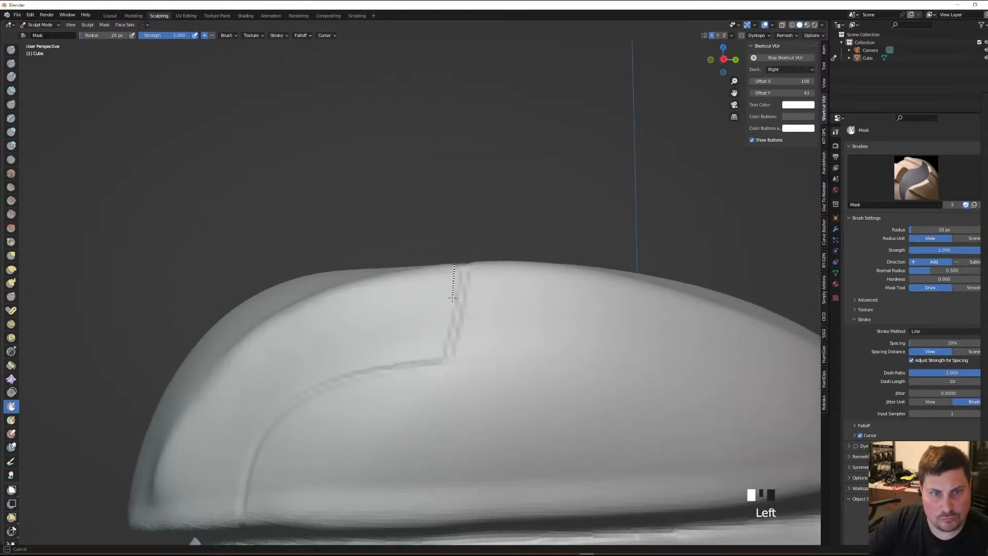
drag(440, 356, 440, 358)
Mask along the curved part of the side groove down to the upper shell's lower edge
mouse_move(448, 359)
middle_down()
mouse_move(465, 360)
mouse_move(495, 325)
middle_up()
shift+middle_drag(495, 326, 572, 153)
drag(522, 206, 519, 207)
mouse_move(458, 212)
mouse_down()
mouse_move(397, 230)
mouse_move(341, 282)
mouse_move(313, 360)
mouse_move(320, 364)
mouse_up()
middle_drag(320, 364, 503, 278)
Mask a continuous line along the lower edge of the front shell, from the side groove across the front
drag(503, 278, 513, 286)
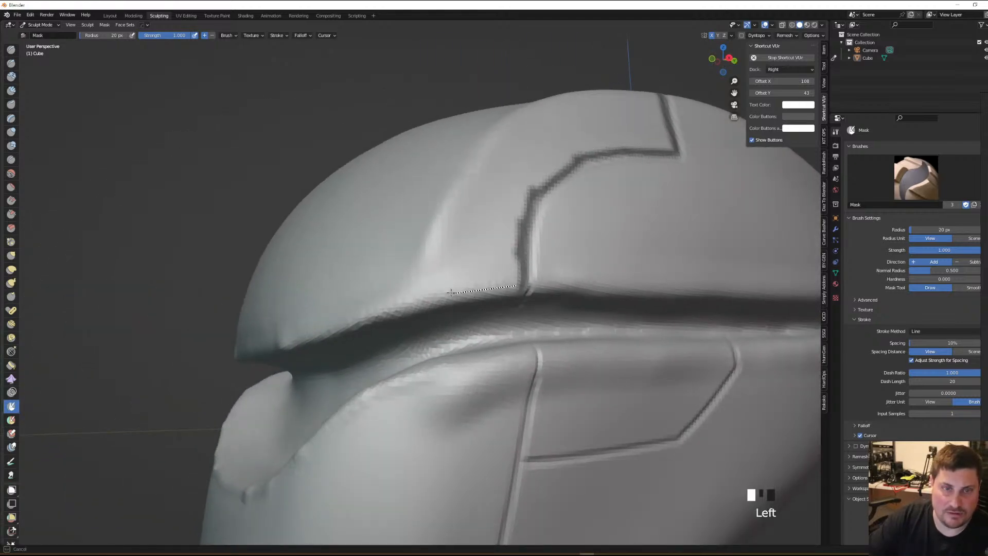
drag(420, 299, 420, 299)
mouse_move(420, 299)
middle_down()
mouse_move(565, 267)
mouse_move(552, 261)
middle_up()
drag(502, 280, 370, 315)
middle_drag(419, 313, 454, 303)
shift+middle_drag(454, 304, 530, 286)
drag(504, 291, 490, 292)
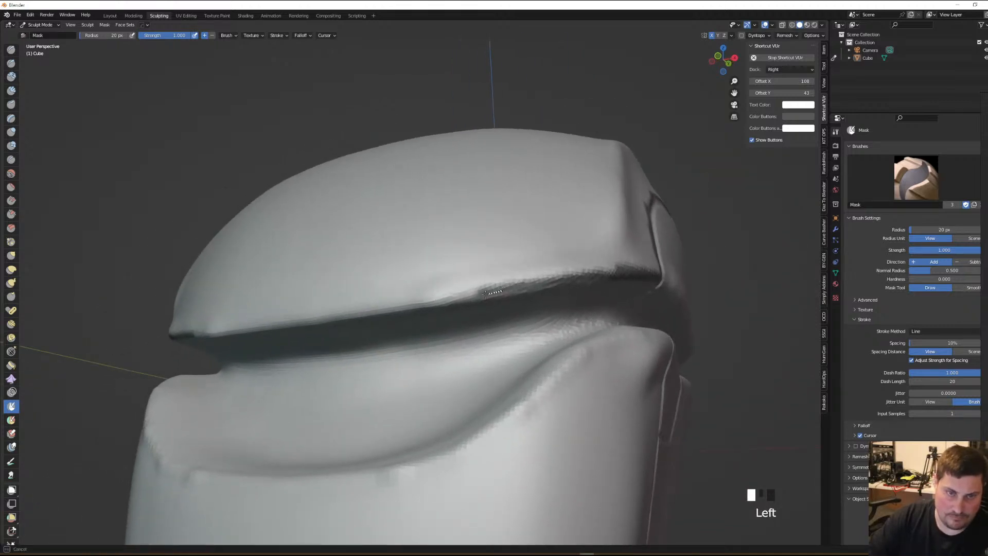
drag(421, 302, 222, 330)
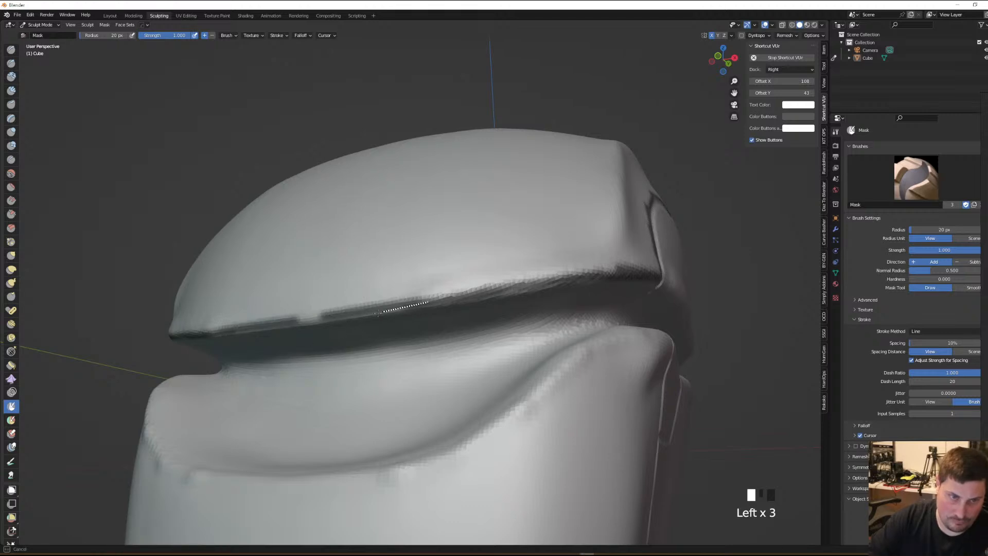
drag(317, 321, 307, 313)
Set the mask stroke method to Space and the radius to 74 px, then fill the upper front shell with mask
mouse_move(547, 263)
middle_down()
mouse_move(515, 352)
mouse_move(515, 232)
mouse_move(514, 274)
mouse_move(545, 340)
middle_up()
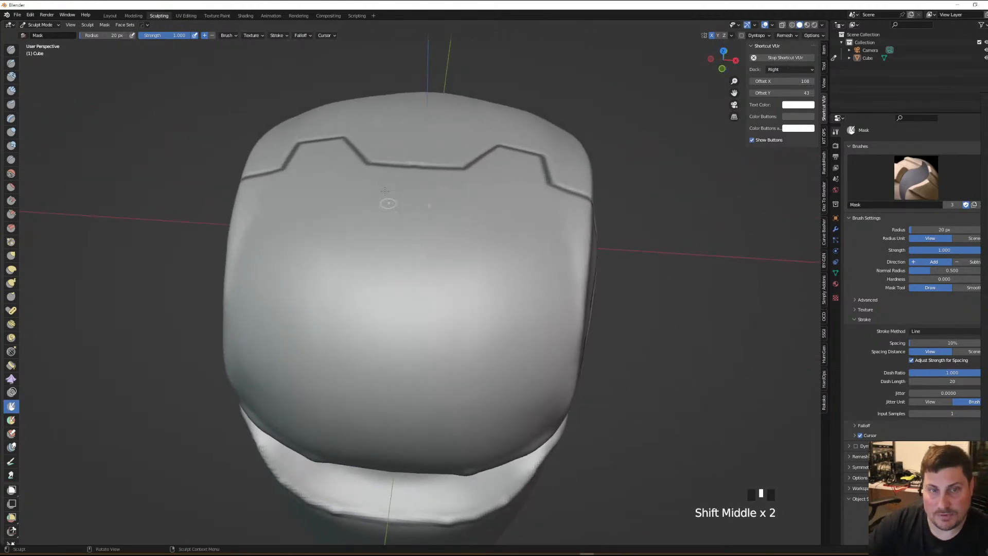
click(926, 331)
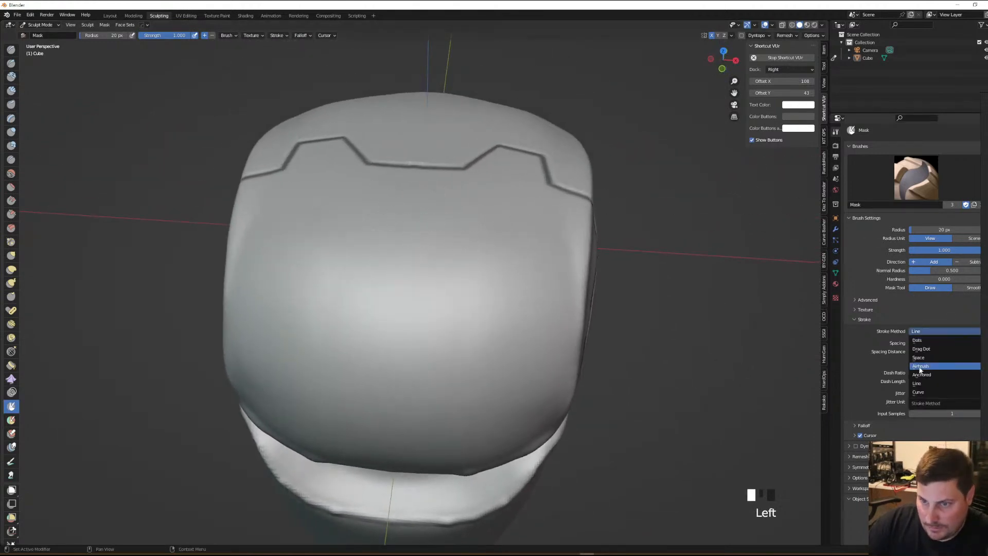
click(926, 357)
key(f)
click(545, 255)
mouse_move(446, 256)
mouse_down()
mouse_move(484, 289)
mouse_move(549, 296)
mouse_move(435, 294)
mouse_move(407, 309)
mouse_move(453, 363)
mouse_move(523, 308)
mouse_move(546, 330)
mouse_up()
middle_drag(543, 327, 513, 254)
mouse_move(512, 255)
shift+middle_down()
mouse_move(510, 217)
mouse_move(536, 277)
mouse_move(419, 230)
shift+middle_up()
mouse_move(419, 229)
mouse_down()
mouse_move(473, 268)
mouse_move(514, 273)
mouse_move(507, 292)
mouse_move(453, 314)
mouse_move(494, 319)
mouse_move(463, 340)
mouse_move(431, 341)
mouse_up()
middle_drag(431, 341, 455, 291)
Set the mask radius to 23 px and mask a strip down the centre of the front shell to its lower edge
key(f)
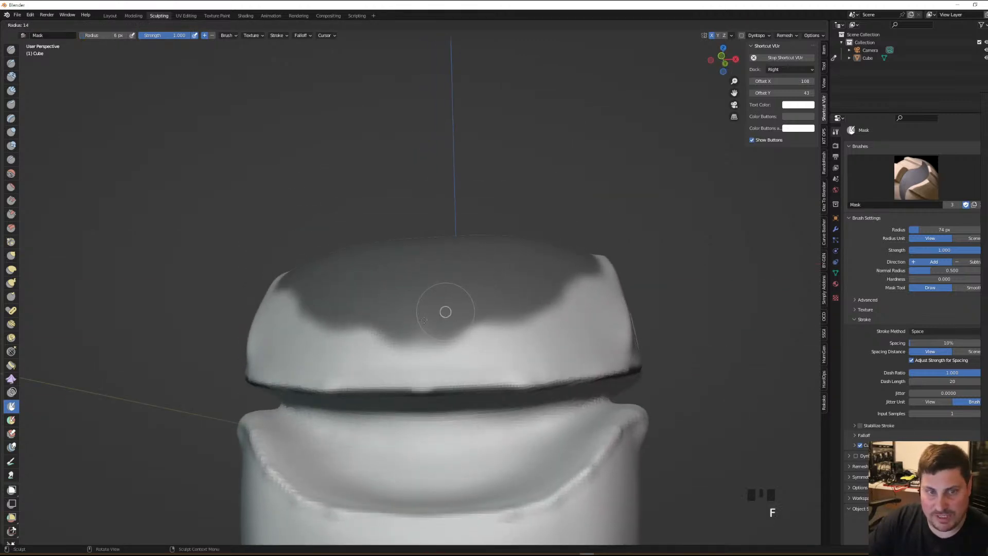
click(424, 326)
drag(424, 329, 430, 348)
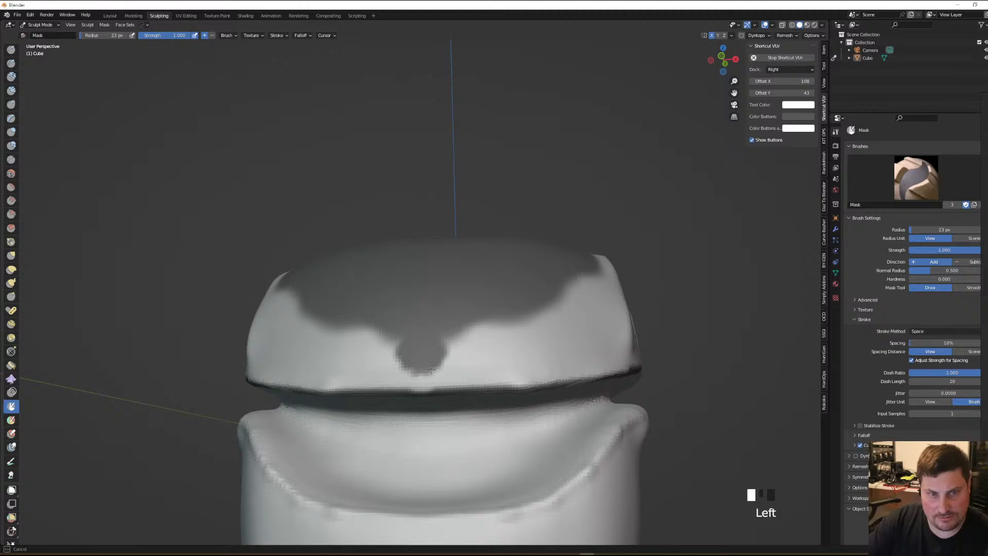
middle_drag(431, 377, 467, 327)
drag(416, 384, 418, 389)
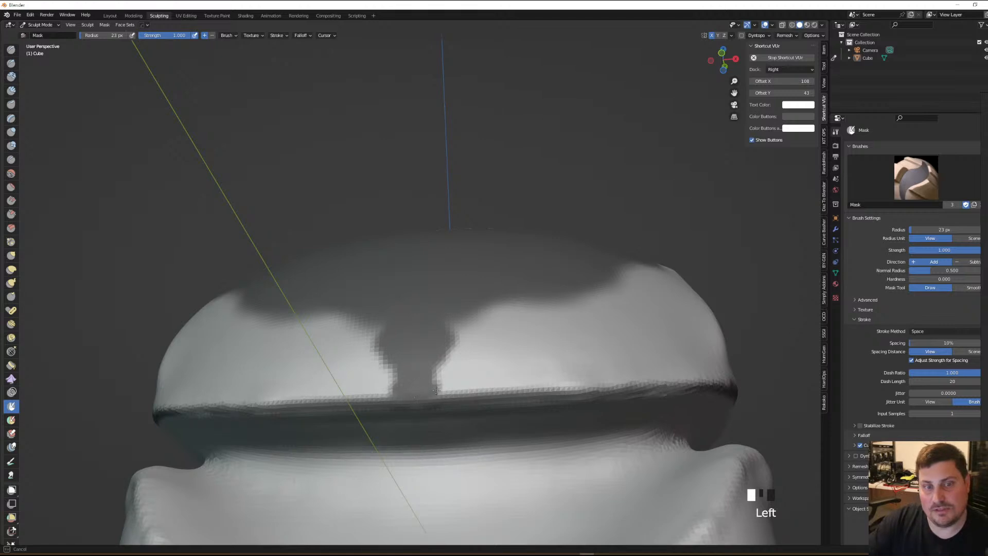
drag(434, 391, 445, 390)
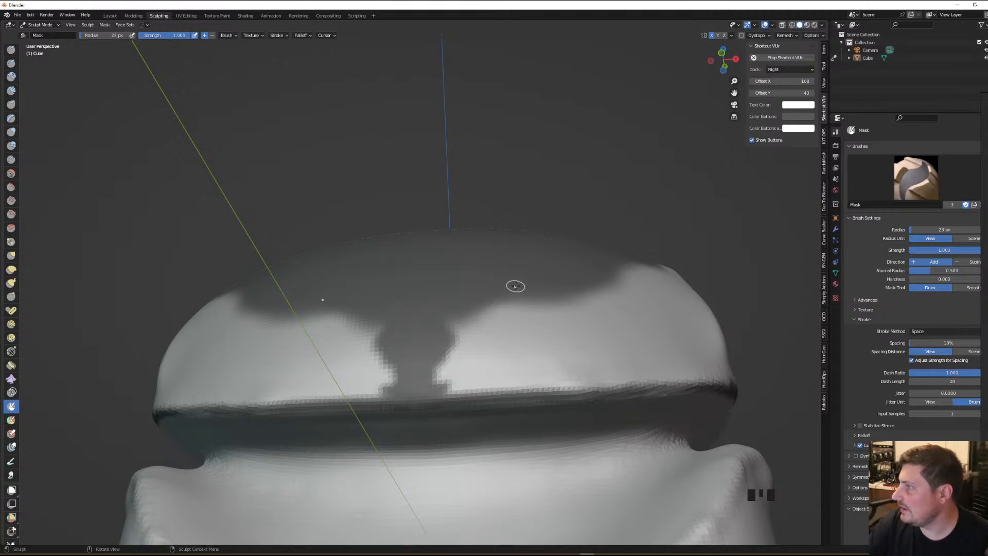
Set the mask radius to 74 px and extend the mask over the front shell's side and along the side groove
mouse_move(500, 315)
mouse_down()
mouse_move(371, 334)
mouse_move(468, 324)
mouse_move(492, 311)
mouse_move(505, 328)
mouse_move(472, 337)
mouse_move(462, 366)
mouse_move(497, 360)
mouse_move(561, 309)
mouse_move(610, 296)
mouse_up()
key(f)
click(562, 313)
mouse_move(610, 296)
middle_down()
mouse_move(617, 314)
mouse_move(573, 289)
mouse_move(587, 292)
mouse_move(534, 283)
mouse_move(514, 293)
mouse_move(547, 283)
mouse_move(485, 301)
mouse_move(594, 219)
middle_up()
mouse_move(594, 219)
mouse_down()
mouse_move(592, 236)
mouse_move(628, 235)
mouse_move(578, 290)
mouse_move(559, 257)
mouse_move(566, 191)
mouse_move(520, 201)
mouse_move(499, 249)
mouse_up()
mouse_move(556, 194)
ctrl+middle_down()
mouse_move(556, 221)
mouse_move(535, 226)
ctrl+middle_up()
mouse_move(535, 222)
mouse_down()
mouse_move(530, 258)
mouse_move(538, 234)
mouse_move(557, 237)
mouse_move(543, 221)
mouse_up()
middle_drag(542, 220, 545, 260)
mouse_move(545, 261)
mouse_down()
mouse_move(563, 285)
mouse_move(564, 324)
mouse_up()
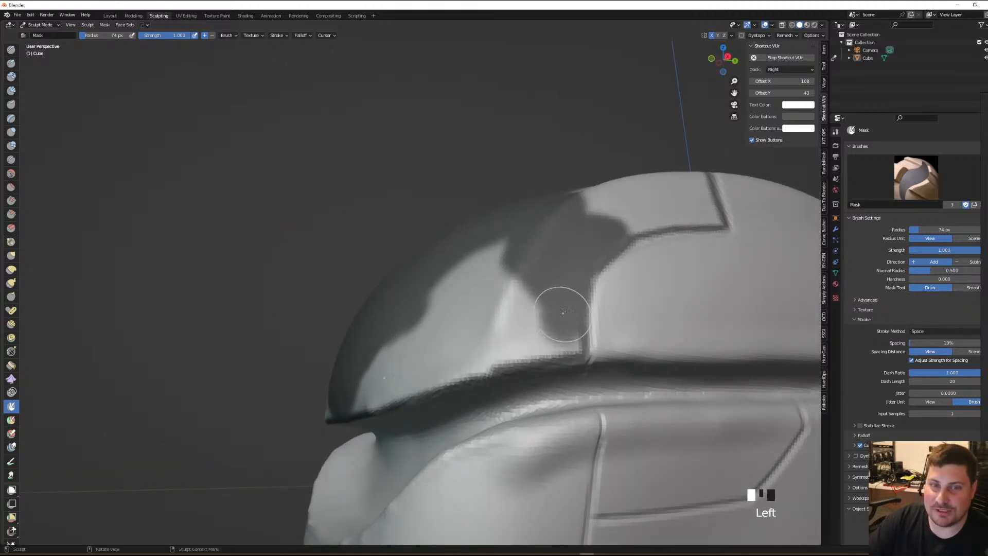
Reduce the mask brush radius and fill the lower side of the front shell beside the side groove
middle_drag(563, 314, 547, 316)
key(f)
click(537, 308)
mouse_move(560, 335)
mouse_down()
mouse_move(573, 345)
mouse_move(521, 301)
mouse_move(502, 308)
mouse_move(537, 342)
mouse_move(497, 337)
mouse_up()
middle_drag(506, 327, 530, 346)
drag(526, 350, 507, 337)
Fill the remaining unmasked area along the front shell's lower edge using a 53 px mask radius
middle_drag(505, 335, 523, 299)
mouse_move(525, 306)
mouse_down()
mouse_move(407, 292)
mouse_move(487, 319)
mouse_move(477, 348)
mouse_move(452, 329)
mouse_move(453, 360)
mouse_move(435, 297)
mouse_move(304, 374)
mouse_move(252, 376)
mouse_up()
key(f)
click(509, 305)
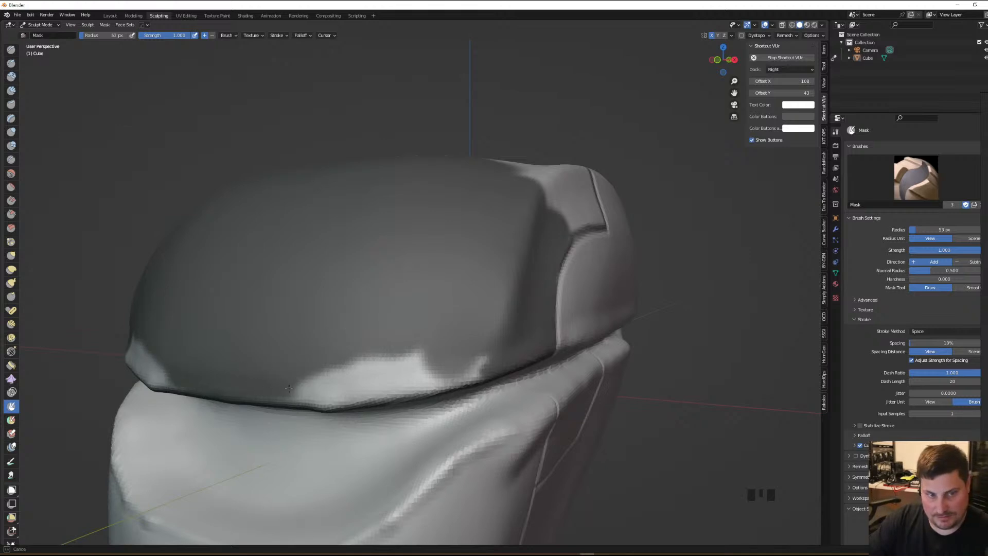
mouse_move(307, 392)
mouse_down()
mouse_move(350, 382)
mouse_move(353, 361)
mouse_move(447, 355)
mouse_up()
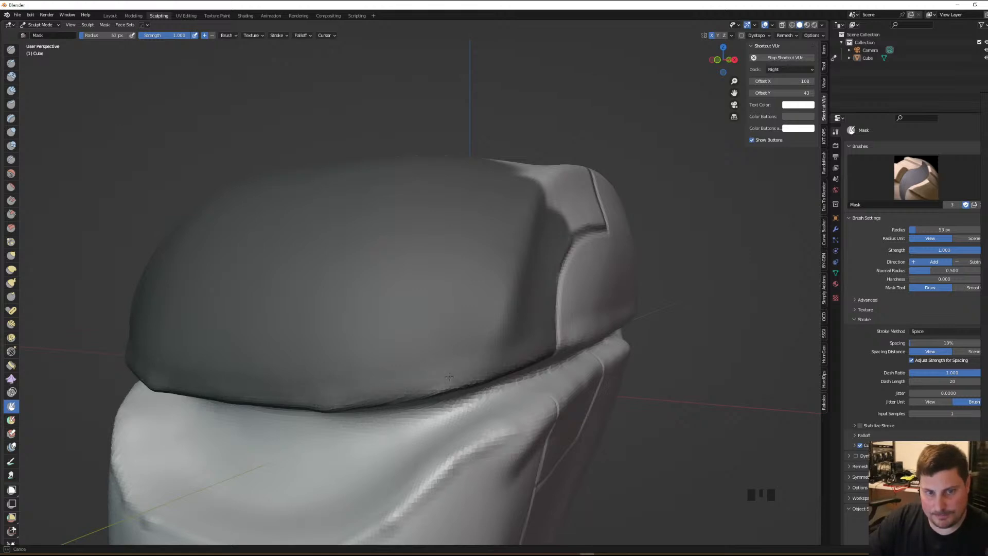
Set the mask radius to 27 px and thicken the mask along the front side of the zigzag groove
mouse_move(429, 333)
middle_down()
mouse_move(449, 322)
mouse_move(463, 269)
mouse_move(461, 331)
mouse_move(524, 291)
mouse_move(490, 342)
mouse_move(464, 242)
middle_up()
mouse_move(463, 242)
mouse_down()
mouse_move(458, 206)
mouse_move(438, 222)
mouse_move(412, 206)
mouse_move(456, 241)
mouse_move(466, 204)
mouse_move(481, 227)
mouse_up()
mouse_move(481, 227)
middle_down()
mouse_move(488, 258)
mouse_move(530, 218)
mouse_move(503, 235)
middle_up()
key(f)
click(479, 242)
mouse_move(397, 217)
mouse_down()
mouse_move(394, 204)
mouse_move(423, 240)
mouse_up()
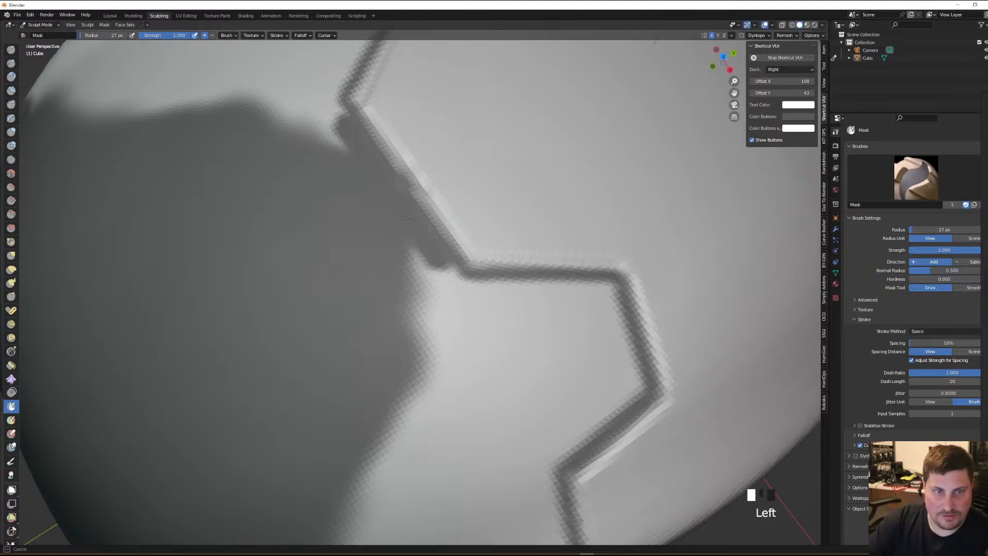
mouse_move(389, 183)
mouse_down()
mouse_move(431, 257)
mouse_move(494, 288)
mouse_move(468, 286)
mouse_up()
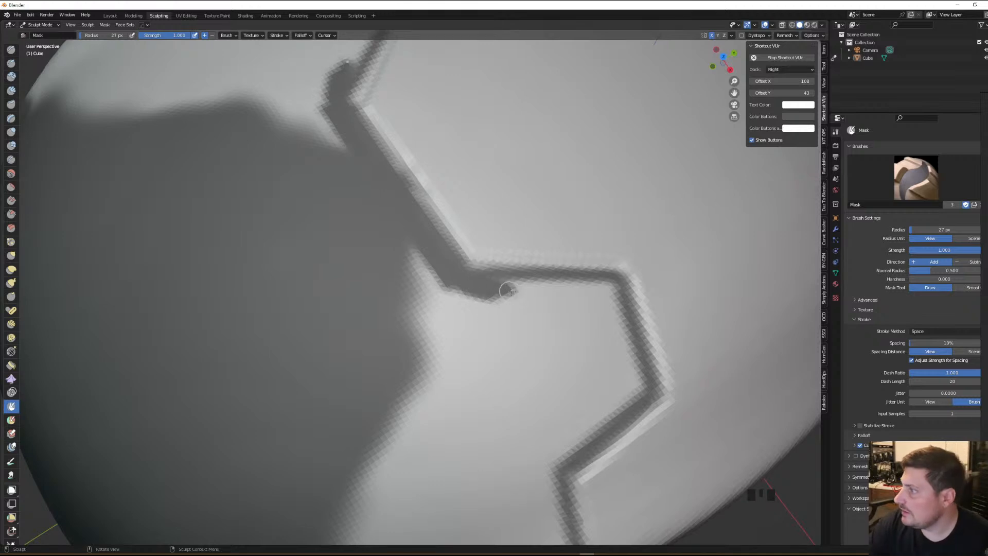
drag(515, 291, 527, 293)
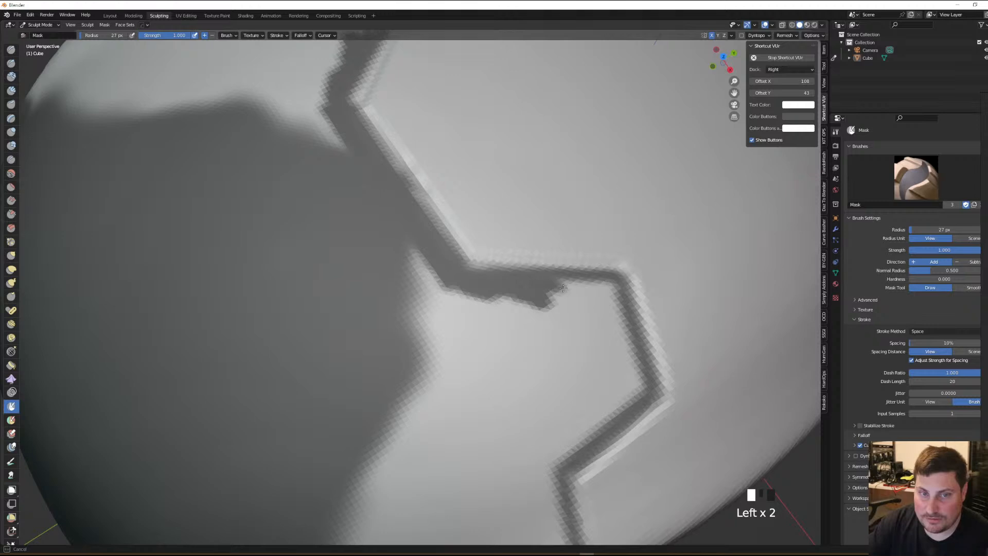
mouse_move(610, 291)
mouse_down()
mouse_move(634, 371)
mouse_move(596, 297)
mouse_move(592, 324)
mouse_move(561, 307)
mouse_move(476, 304)
mouse_move(432, 288)
mouse_move(401, 341)
mouse_move(430, 361)
mouse_move(414, 330)
mouse_up()
drag(454, 296, 453, 355)
Set the mask radius to 61 px and fill the gap between the front shell's mask and the zigzag groove
ctrl+middle_drag(517, 317, 517, 315)
shift+middle_drag(517, 315, 486, 273)
key(f)
click(344, 173)
mouse_move(475, 239)
mouse_down()
mouse_move(512, 217)
mouse_move(606, 246)
mouse_move(579, 303)
mouse_move(559, 288)
mouse_move(546, 256)
mouse_move(502, 262)
mouse_move(458, 309)
mouse_move(501, 296)
mouse_move(430, 381)
mouse_move(544, 337)
mouse_up()
mouse_move(544, 337)
middle_down()
mouse_move(502, 314)
mouse_move(543, 238)
middle_up()
mouse_move(544, 242)
mouse_down()
mouse_move(565, 257)
mouse_move(411, 234)
mouse_move(399, 332)
mouse_move(368, 355)
mouse_move(375, 381)
mouse_move(405, 367)
mouse_up()
Fill the remaining side area of the front shell with mask up to the side groove
mouse_move(520, 323)
middle_down()
mouse_move(512, 332)
mouse_move(519, 320)
middle_up()
mouse_move(519, 320)
mouse_down()
mouse_move(530, 347)
mouse_move(559, 301)
mouse_up()
mouse_move(593, 280)
middle_down()
mouse_move(571, 267)
mouse_move(577, 278)
middle_up()
mouse_move(577, 278)
mouse_down()
mouse_move(532, 246)
mouse_move(460, 286)
mouse_move(374, 310)
mouse_move(401, 335)
mouse_move(449, 325)
mouse_up()
mouse_move(551, 240)
mouse_down()
mouse_move(548, 288)
mouse_move(561, 319)
mouse_move(546, 335)
mouse_move(501, 334)
mouse_move(446, 354)
mouse_move(503, 303)
mouse_up()
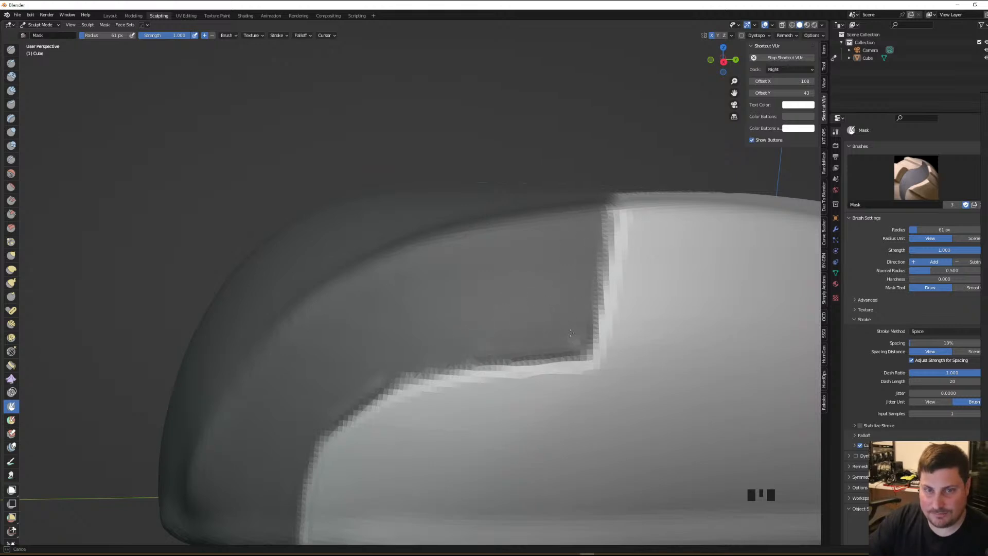
drag(391, 350, 380, 353)
Touch up the mask along the side groove with a 22 px radius, then invert the mask
mouse_move(450, 312)
ctrl+middle_down()
mouse_move(453, 329)
mouse_move(495, 309)
mouse_move(569, 211)
ctrl+middle_up()
key(f)
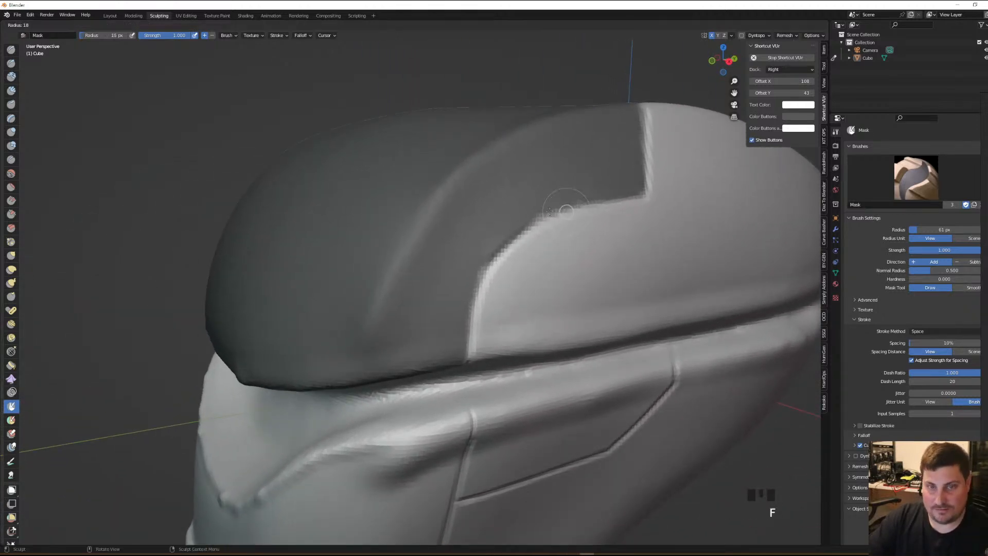
click(552, 209)
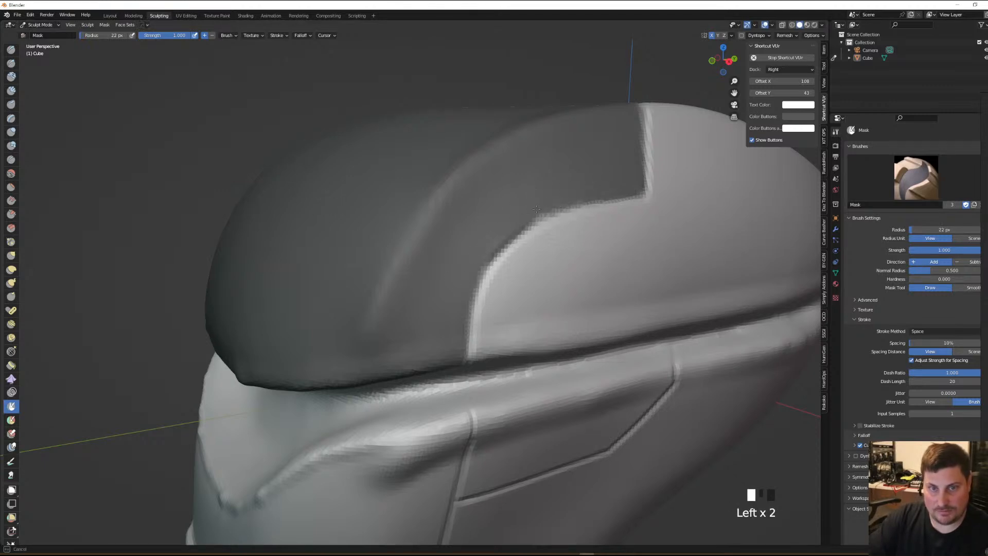
ctrl+middle_drag(585, 192, 517, 231)
key(ctrl+i)
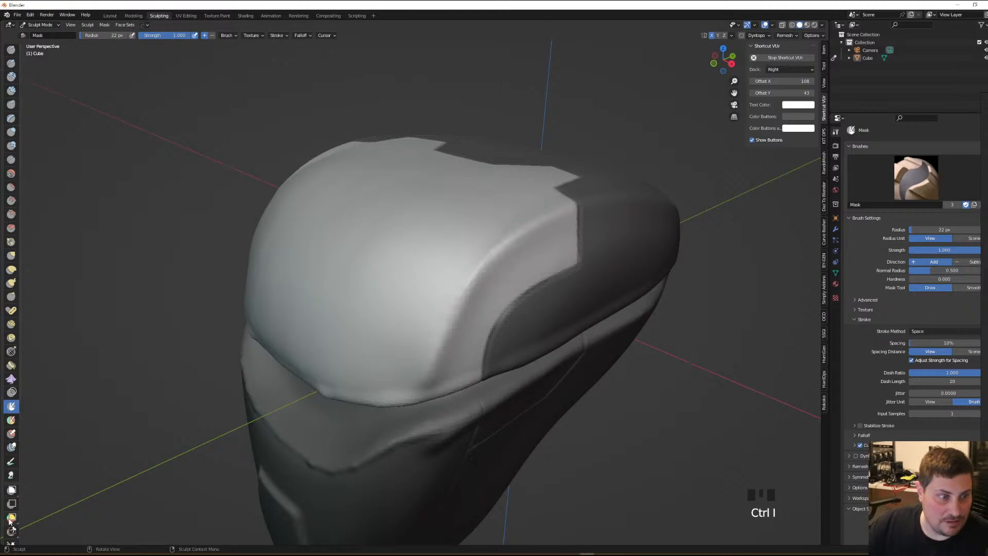
Activate the Move tool and set the sculpt pivot to the mask border
scroll(9, 522, down, 9)
click(10, 495)
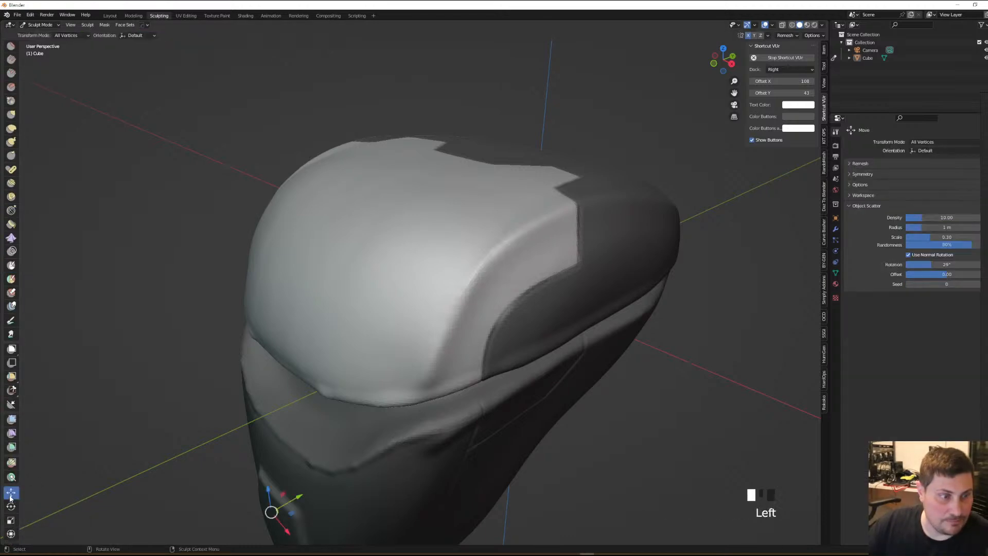
scroll(128, 403, down, 2)
middle_drag(232, 419, 236, 418)
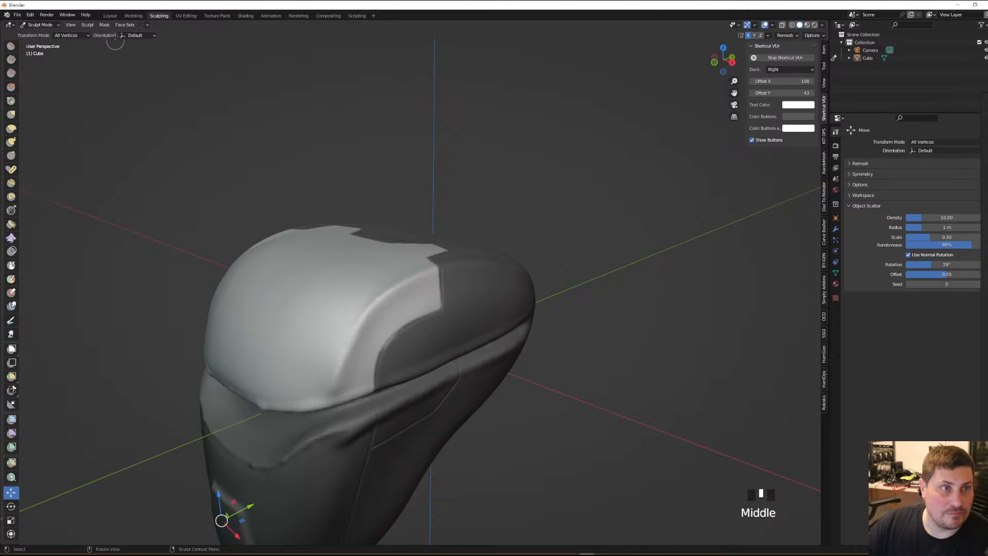
click(87, 25)
mouse_move(123, 69)
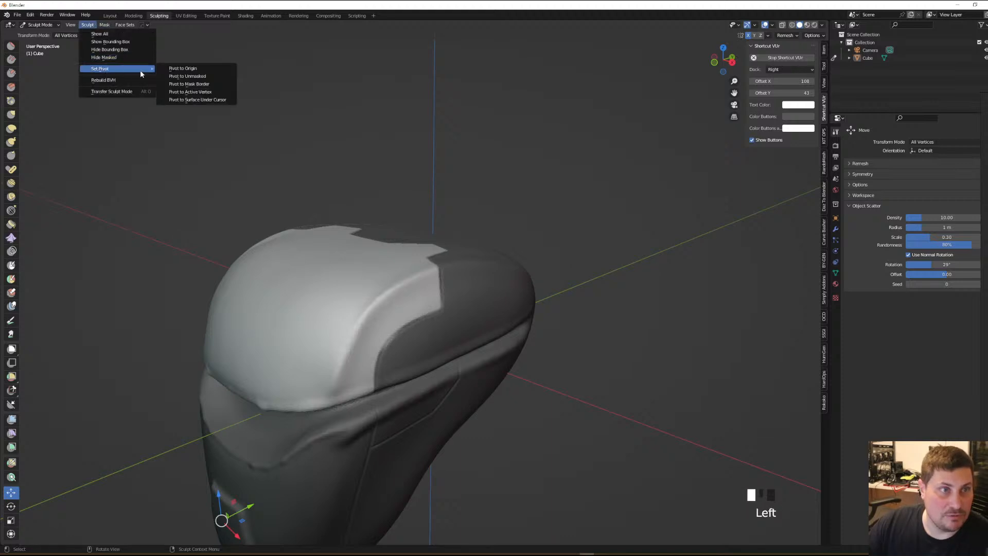
click(201, 84)
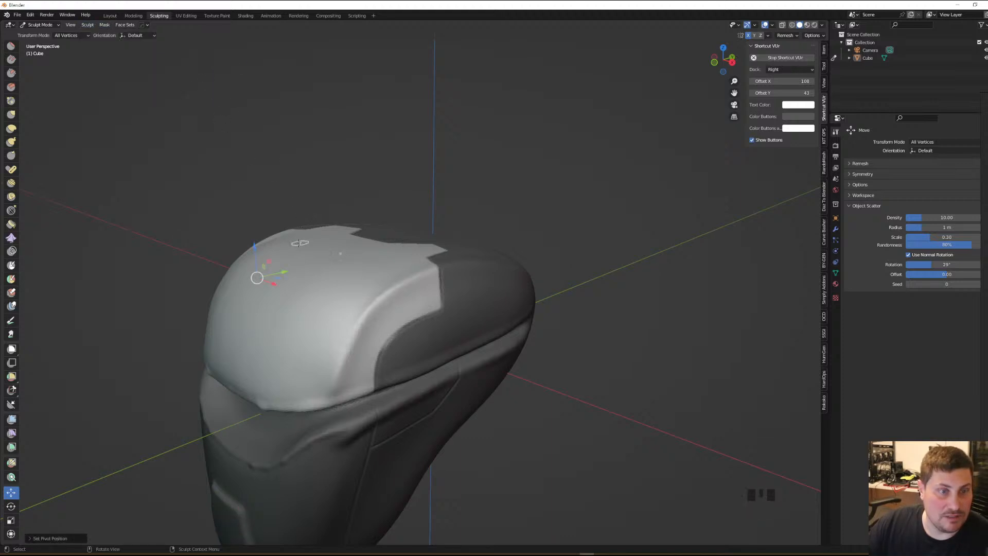
Move the unmasked front shell slightly up along Z and slightly forward along Y
middle_drag(248, 235, 250, 240)
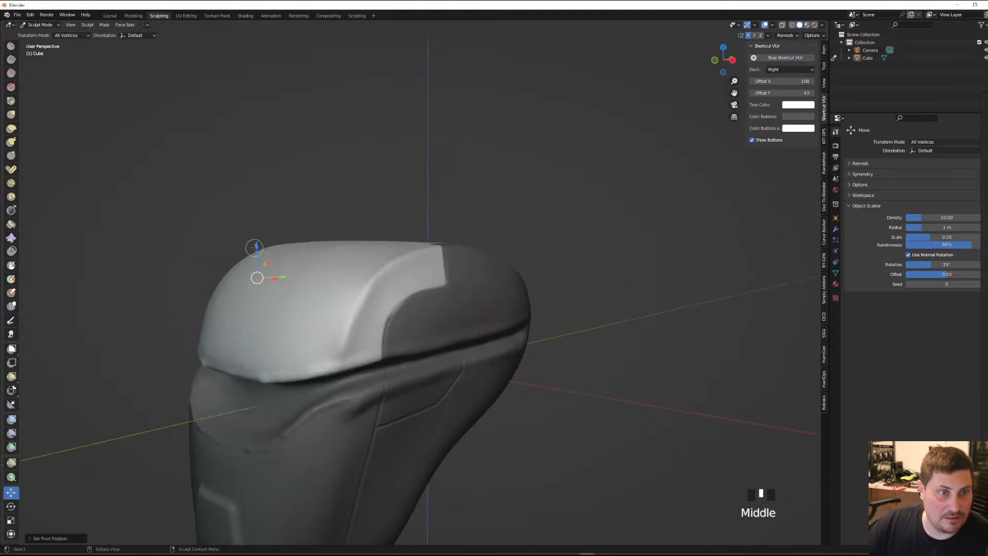
drag(255, 247, 256, 241)
middle_drag(302, 267, 277, 271)
drag(286, 269, 283, 270)
mouse_move(338, 205)
middle_down()
mouse_move(304, 248)
mouse_move(257, 237)
mouse_move(417, 265)
mouse_move(384, 266)
middle_up()
Clear the mask and open the remesh settings
key(alt+m)
scroll(397, 266, up, 2)
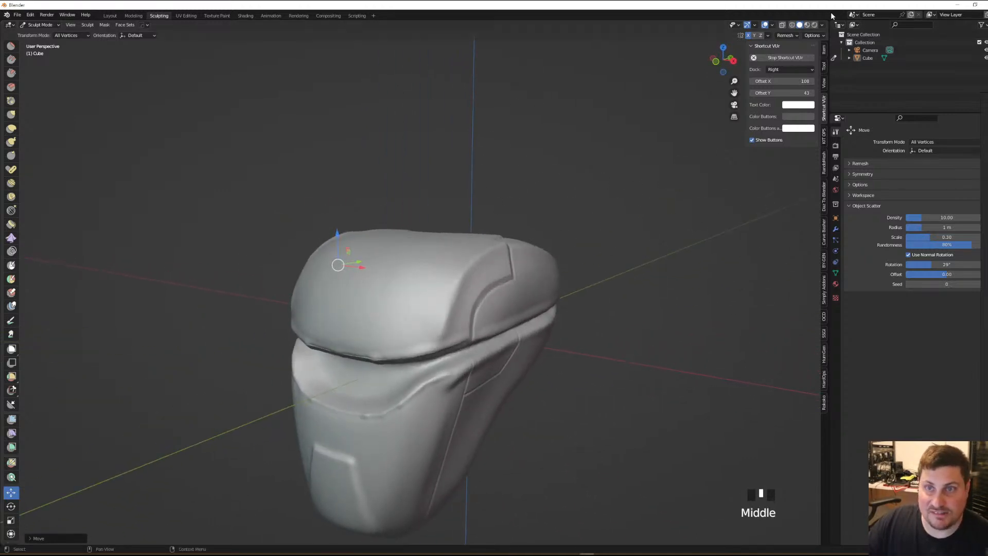
click(786, 36)
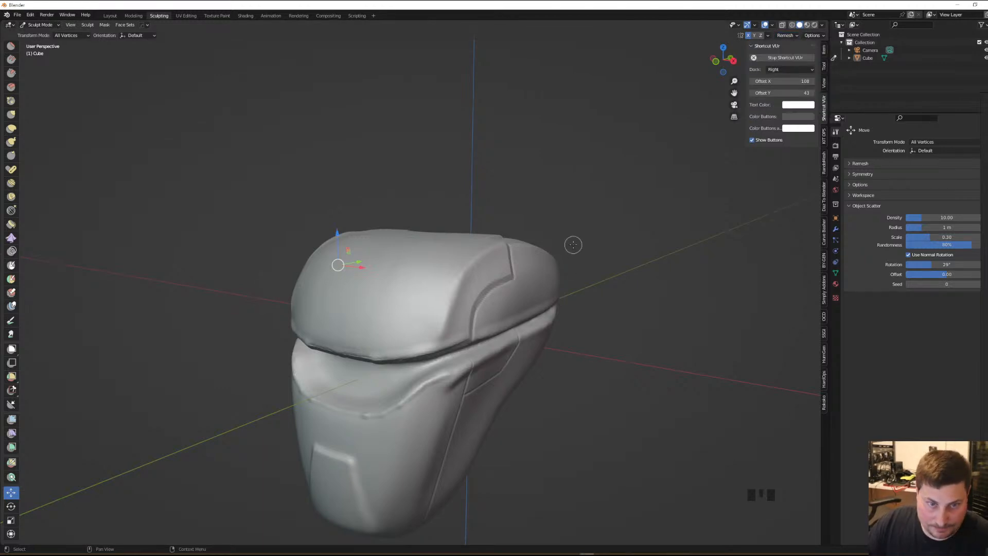
Inspect the head's overall shape and panel grooves from the front and from above
scroll(574, 245, down, 2)
middle_drag(579, 245, 576, 207)
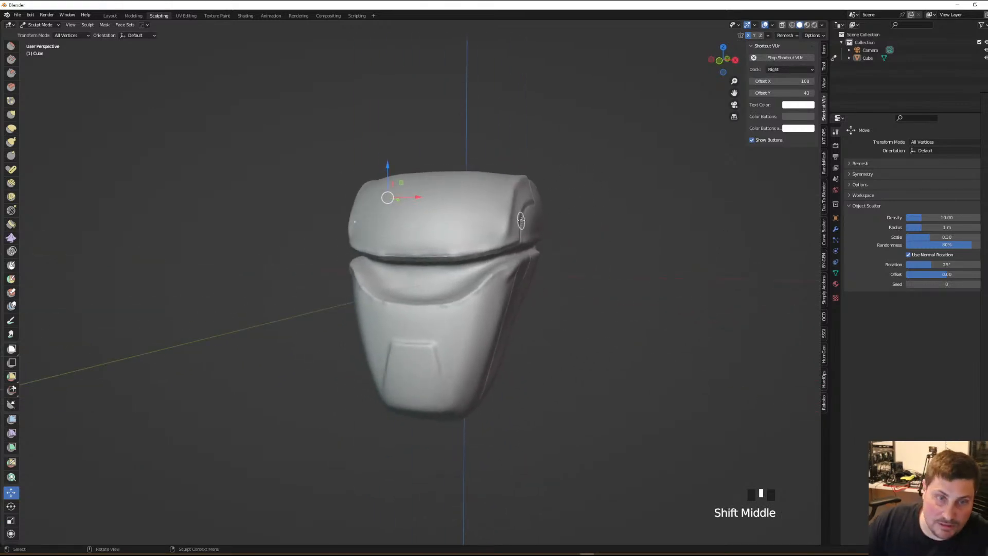
scroll(521, 221, down, 2)
middle_drag(521, 220, 450, 353)
scroll(529, 196, down, 3)
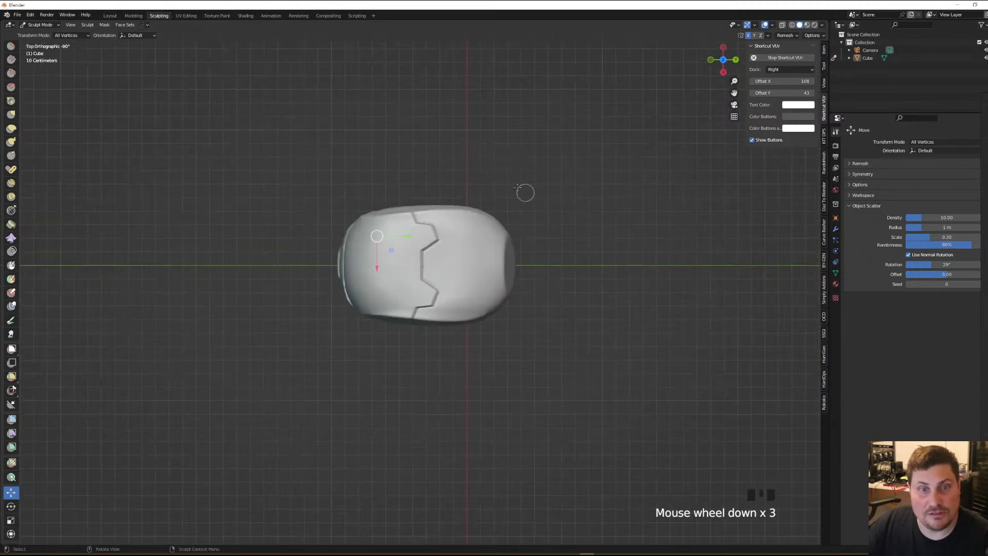
scroll(549, 220, up, 2)
scroll(545, 249, up, 2)
scroll(545, 247, down, 2)
scroll(545, 242, up, 2)
scroll(546, 240, down, 1)
scroll(545, 240, down, 1)
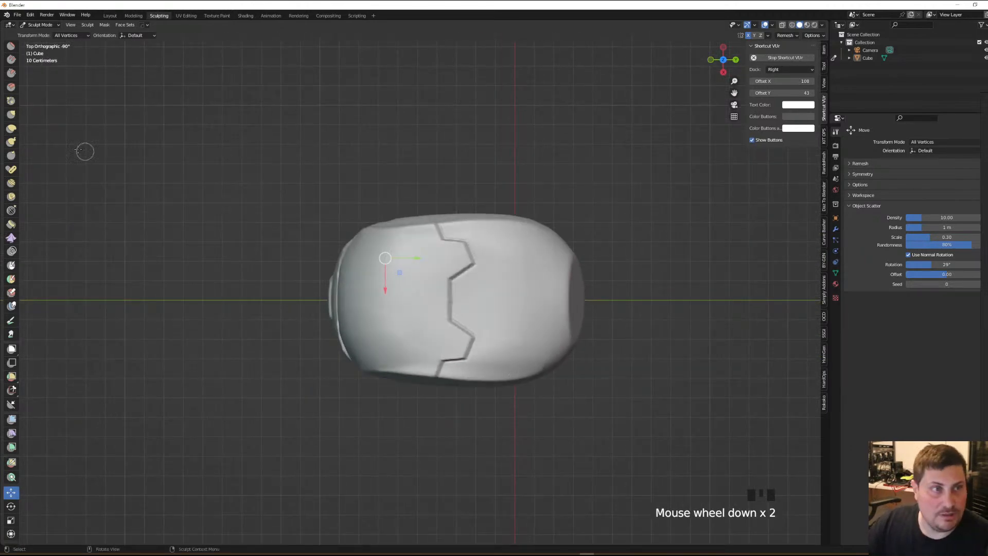
With the Elastic Deform brush at a 200 px radius, push the head's rear corner slightly inward in top view
click(11, 129)
key(f)
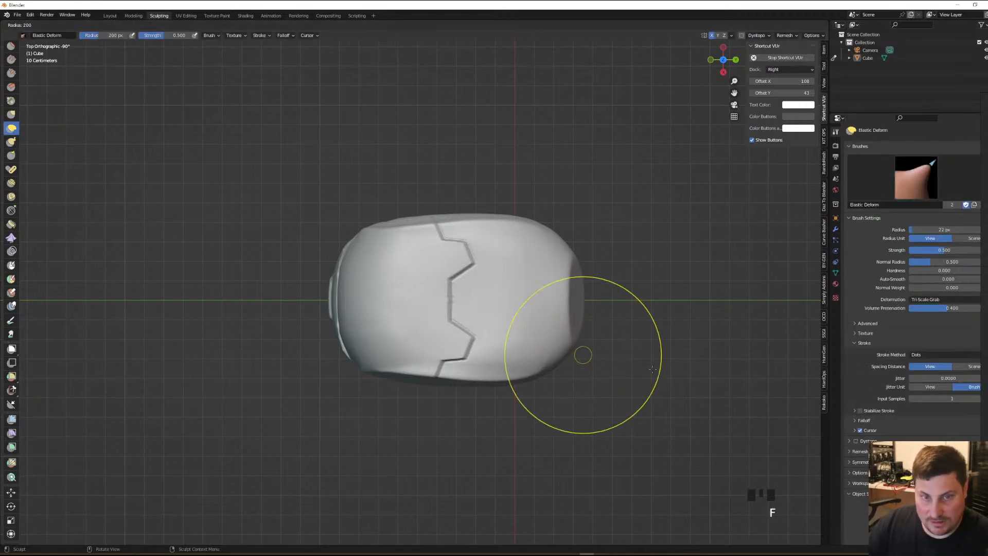
click(556, 348)
mouse_move(557, 362)
mouse_down()
mouse_move(552, 351)
mouse_move(547, 360)
mouse_move(551, 345)
mouse_move(524, 361)
mouse_move(545, 344)
mouse_up()
scroll(545, 309, down, 1)
Trim the rounded underside of the chin flat with Line Project along a line rising toward the rear
middle_drag(545, 267, 559, 181)
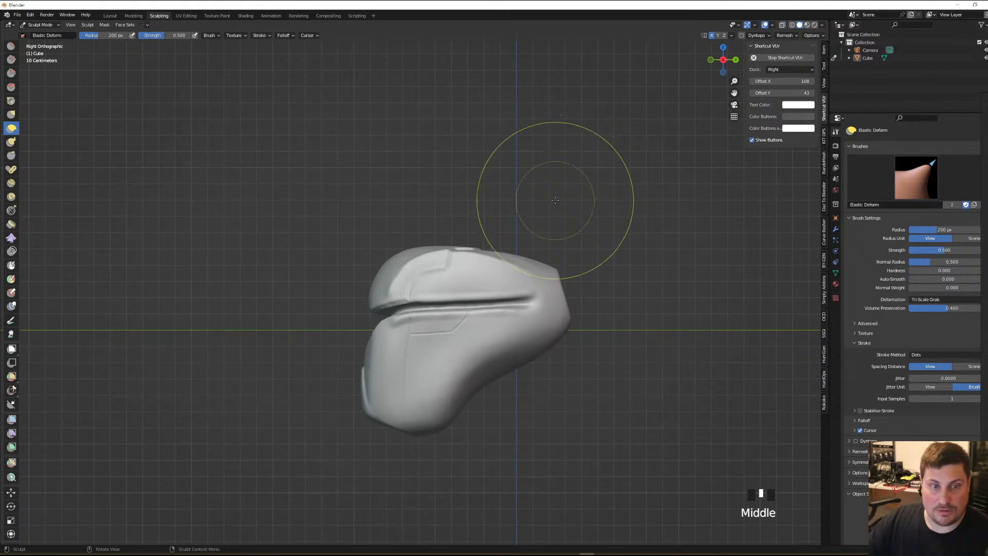
scroll(548, 196, down, 1)
scroll(452, 391, up, 2)
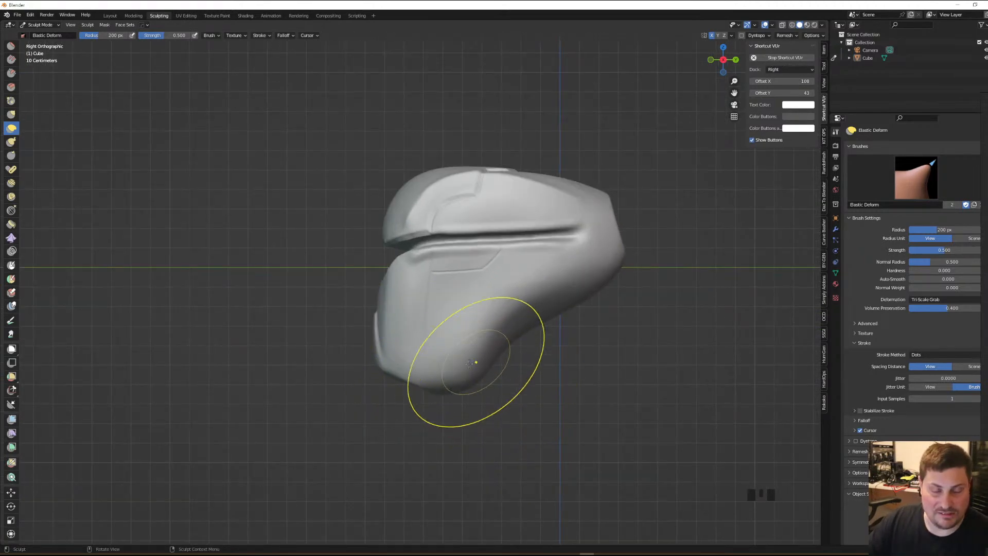
scroll(445, 386, up, 1)
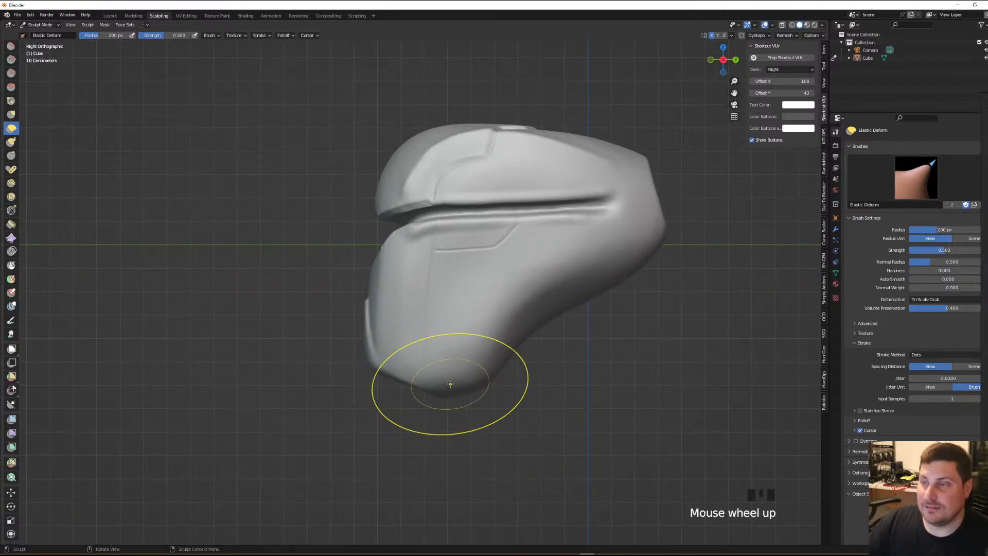
scroll(443, 384, down, 1)
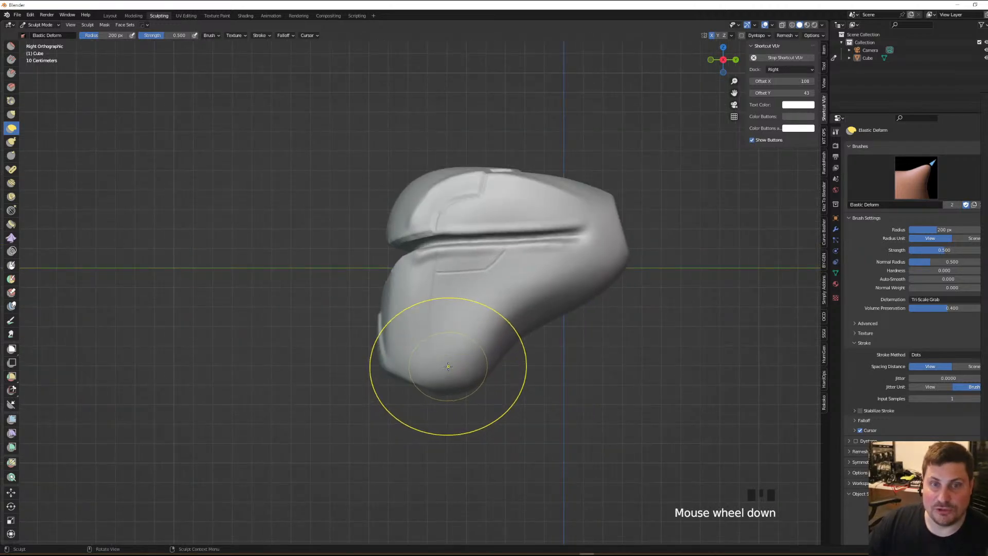
scroll(448, 362, up, 1)
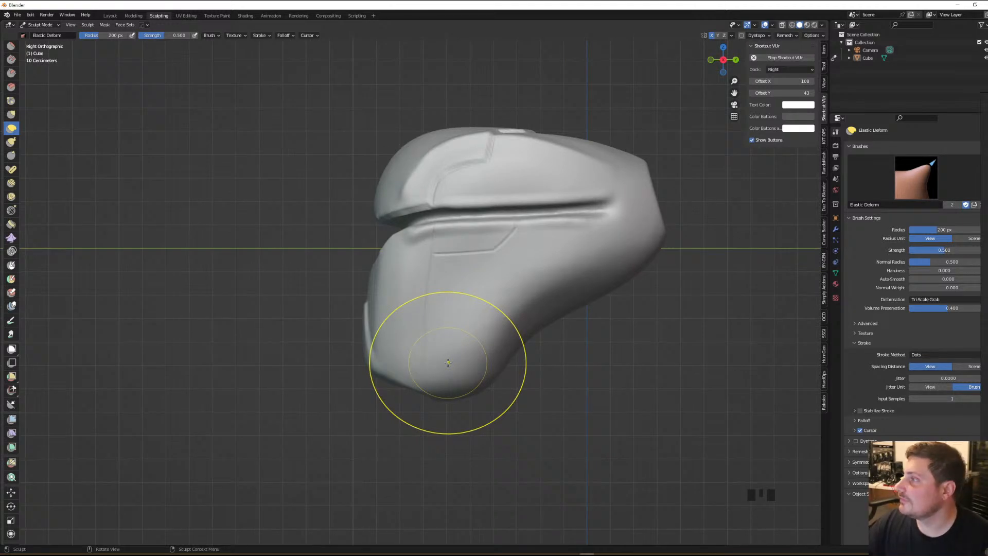
scroll(454, 356, up, 1)
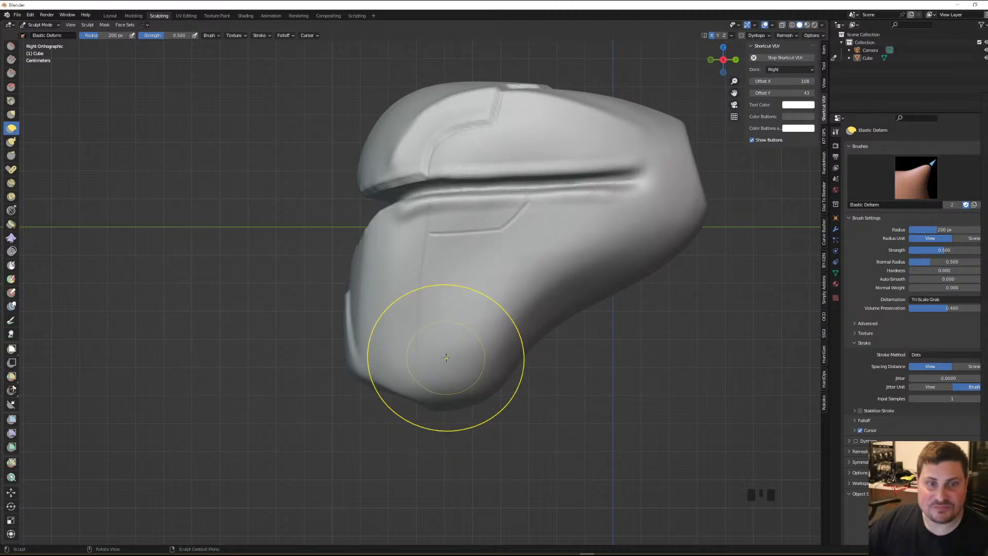
click(11, 404)
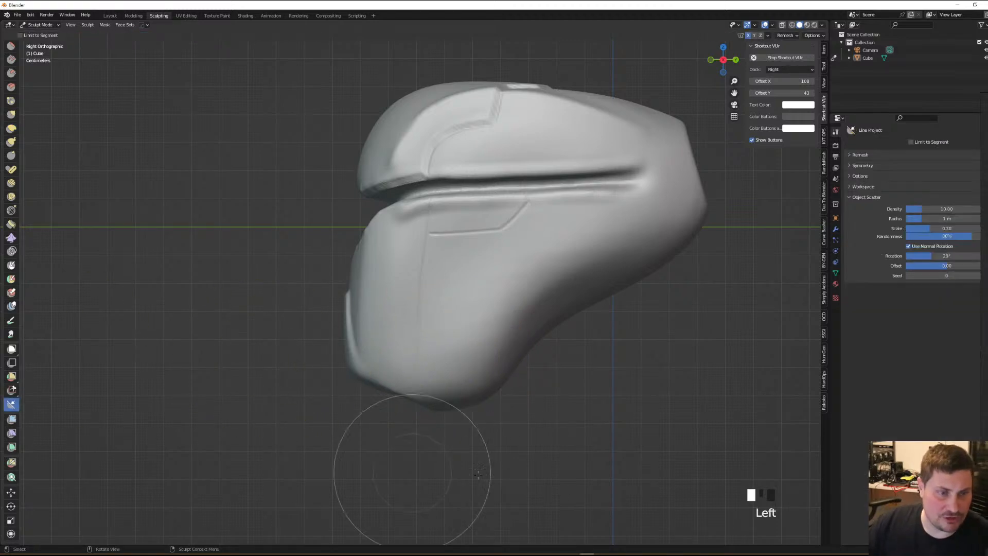
drag(361, 411, 587, 328)
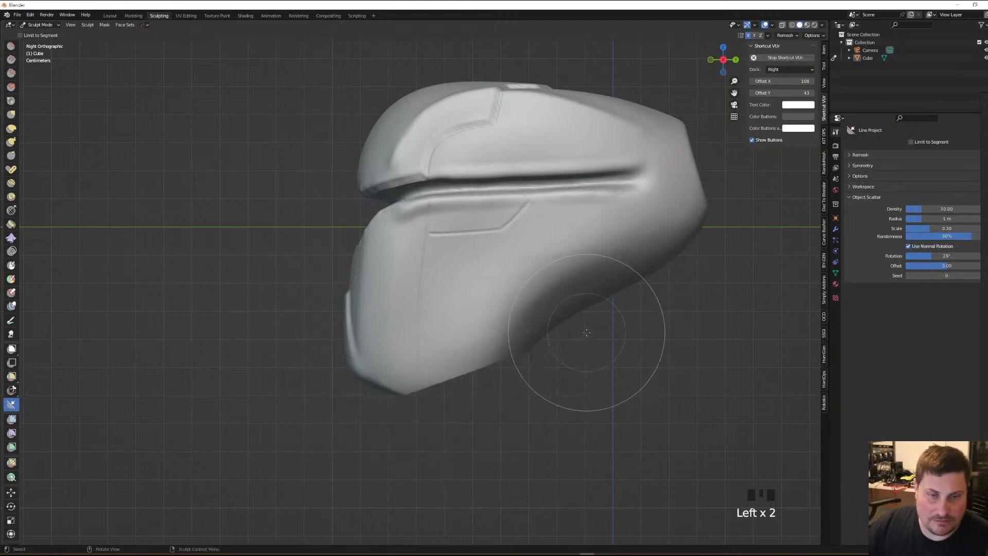
Set the Draw brush radius to 163 px and smooth the sharp rim of the flat cut under the chin
middle_drag(592, 358, 451, 315)
key(1)
scroll(443, 319, up, 2)
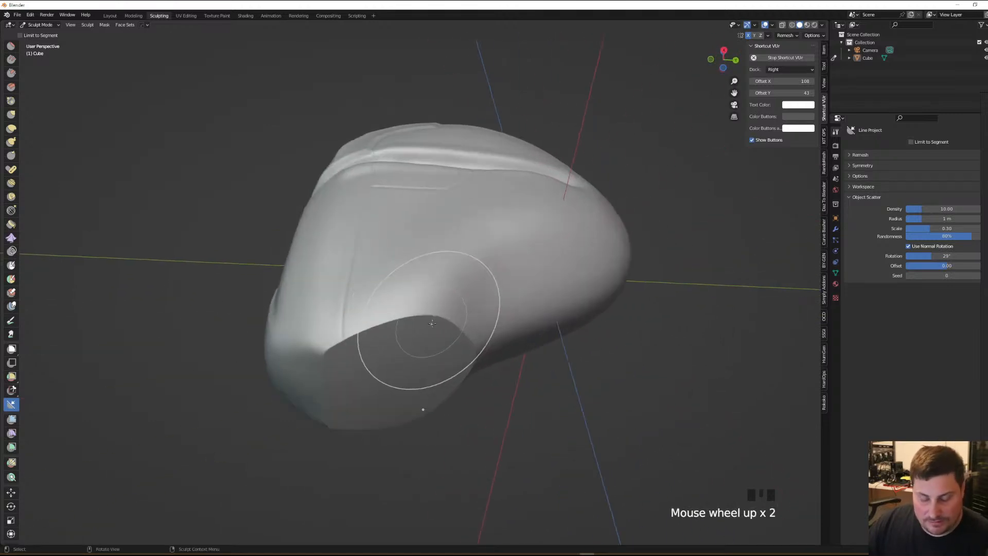
key(f)
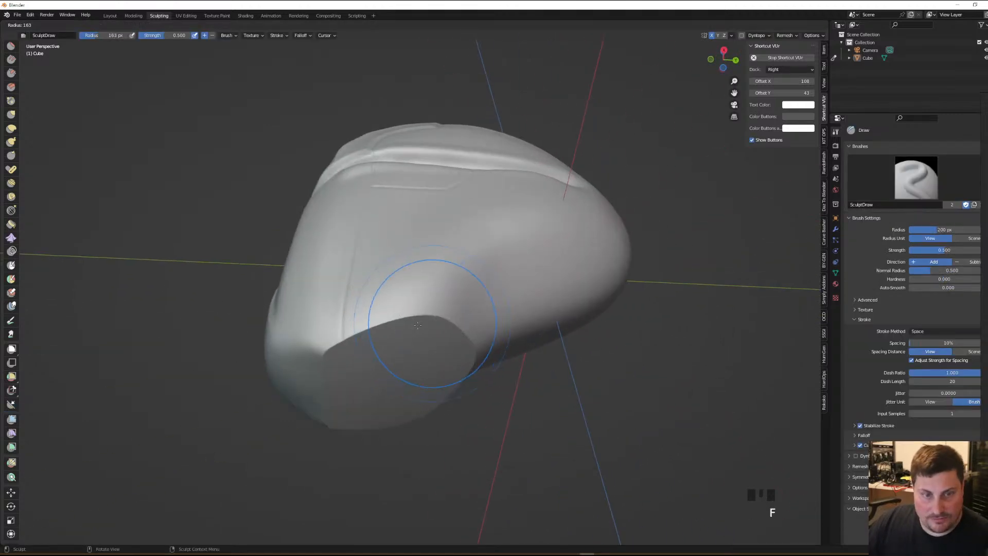
click(416, 331)
mouse_move(349, 362)
shift+mouse_down()
mouse_move(330, 383)
mouse_move(361, 324)
mouse_move(428, 309)
mouse_move(423, 323)
mouse_move(463, 353)
shift+mouse_up()
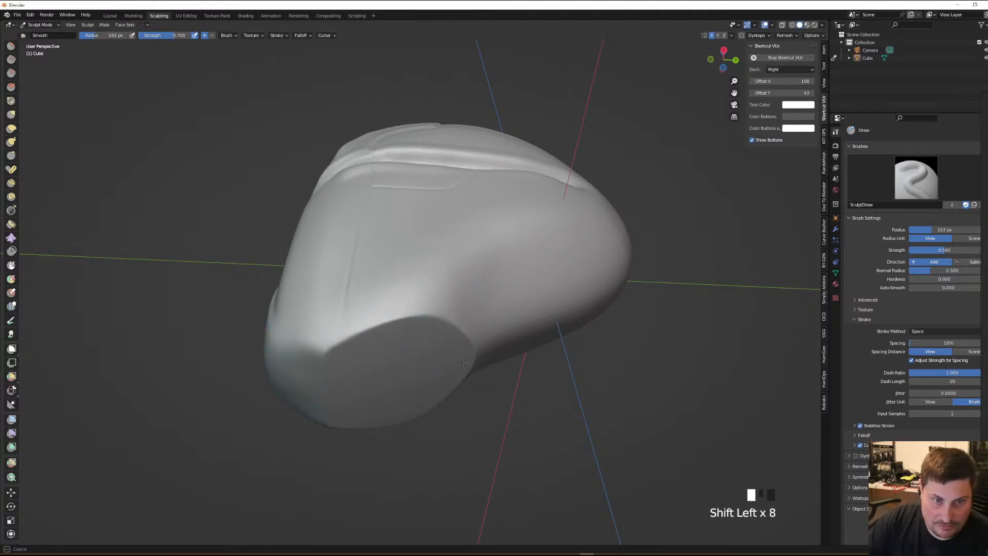
In front view, reshape the chin's lower corners and sides using Elastic Deform with a 201 px radius
middle_drag(739, 265, 578, 376)
ctrl+middle_drag(520, 360, 562, 333)
click(11, 128)
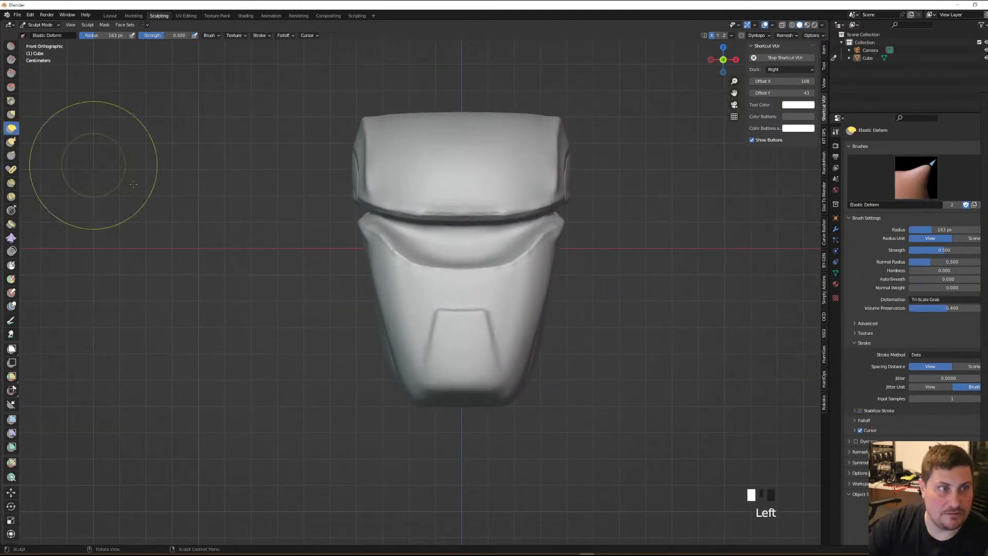
key(f)
click(565, 379)
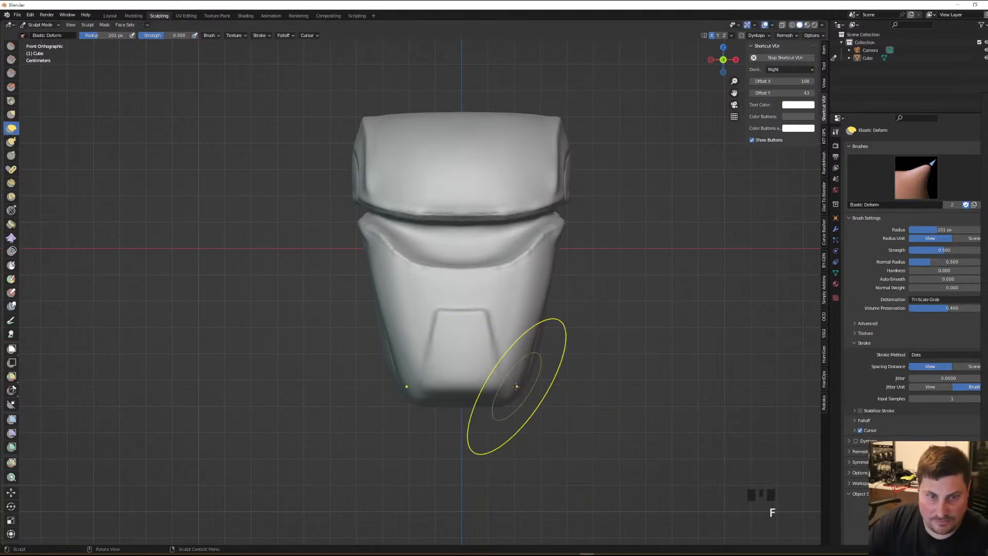
click(504, 397)
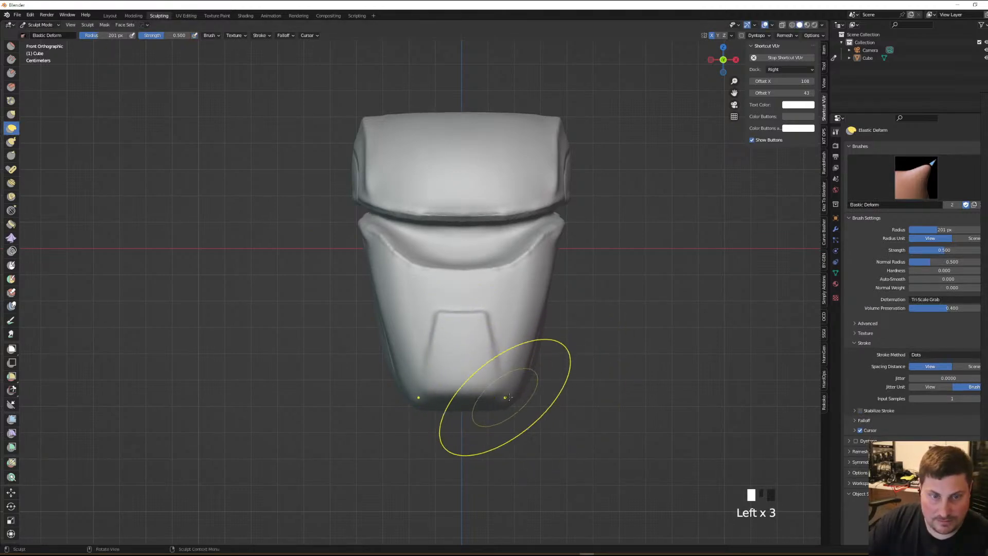
click(537, 354)
click(529, 358)
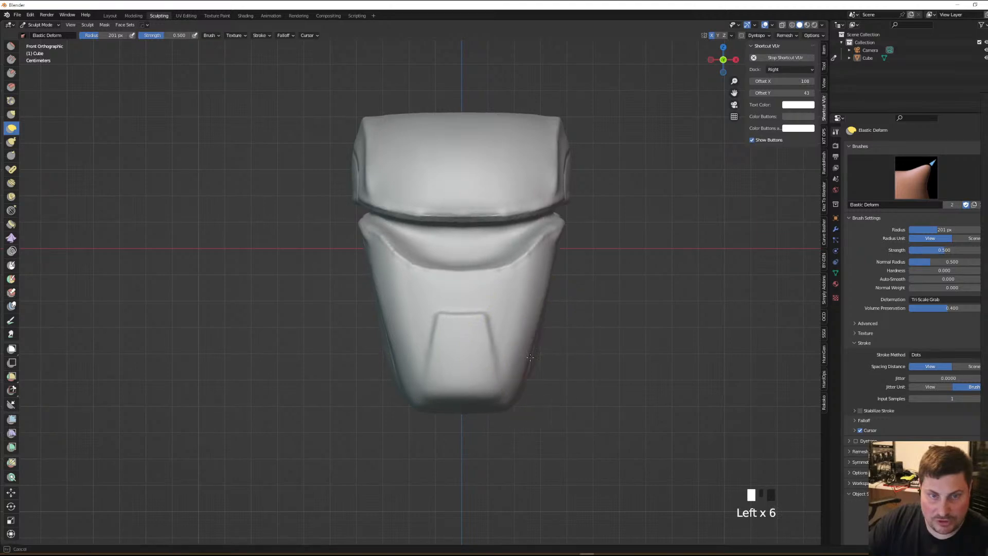
Pull the bottom of the chin slightly downward and adjust the lower jaw's side contour with Elastic Deform
click(479, 397)
click(464, 406)
click(452, 412)
click(452, 413)
click(528, 341)
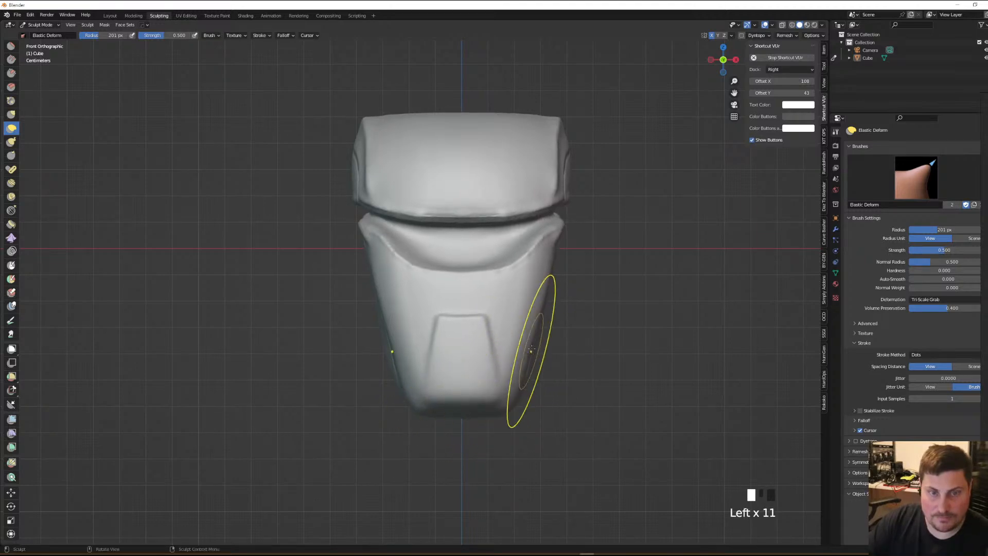
With an enlarged Draw brush radius, smooth the sides of the head to soften the panel grooves and surrounding surfaces
mouse_move(548, 308)
middle_down()
mouse_move(518, 342)
mouse_move(541, 355)
mouse_move(539, 318)
mouse_move(529, 319)
middle_up()
key(1)
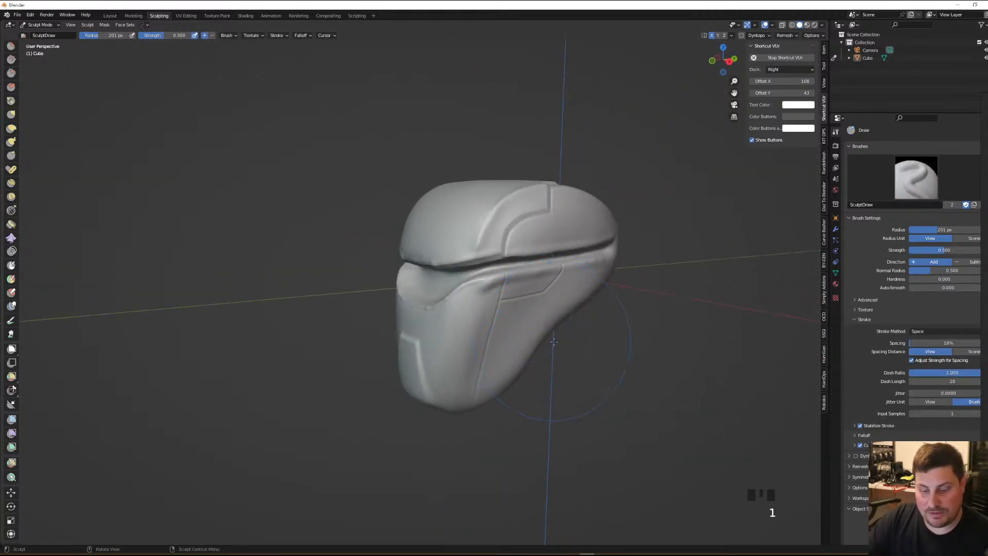
key(f)
middle_drag(650, 291, 633, 287)
shift+drag(599, 252, 574, 259)
shift+drag(597, 254, 573, 261)
click(860, 426)
shift+drag(582, 226, 574, 255)
shift+drag(578, 251, 592, 206)
shift+drag(396, 247, 391, 335)
mouse_move(453, 334)
middle_down()
mouse_move(523, 286)
mouse_move(430, 309)
middle_up()
mouse_move(432, 309)
shift+mouse_down()
mouse_move(453, 320)
mouse_move(442, 329)
shift+mouse_up()
mouse_move(443, 309)
shift+mouse_down()
mouse_move(448, 324)
mouse_move(462, 308)
mouse_move(437, 278)
mouse_move(448, 288)
shift+mouse_up()
mouse_move(448, 288)
shift+mouse_down()
mouse_move(453, 278)
mouse_move(531, 260)
shift+mouse_up()
mouse_move(530, 260)
middle_down()
mouse_move(525, 248)
mouse_move(525, 268)
mouse_move(453, 309)
mouse_move(475, 331)
mouse_move(482, 278)
mouse_move(522, 293)
mouse_move(544, 249)
mouse_move(608, 232)
mouse_move(587, 205)
mouse_move(579, 247)
mouse_move(573, 231)
mouse_move(553, 239)
middle_up()
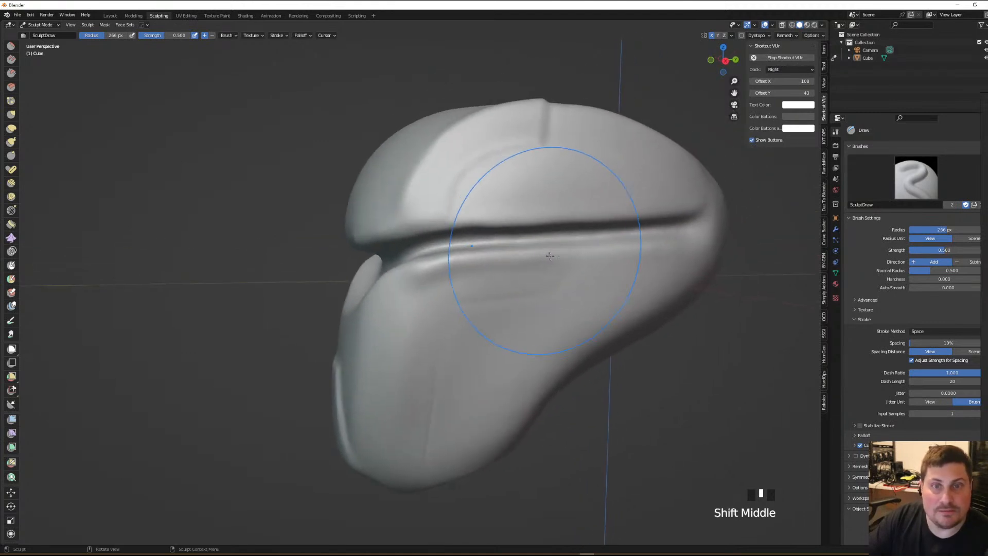
Set the Draw brush radius to 9 px and carve the side panel's diagonal groove down from the lower shell's rim
key(f)
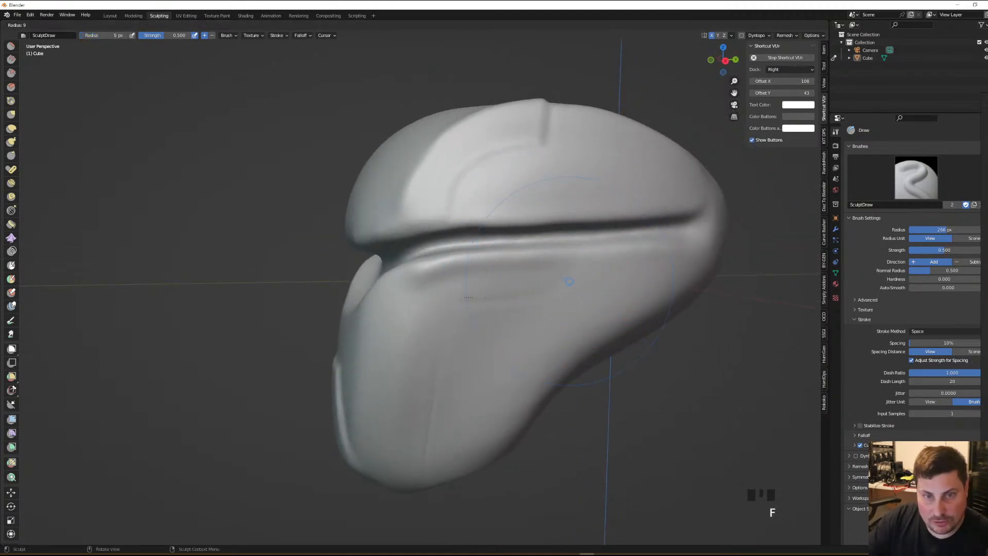
click(468, 299)
click(860, 425)
mouse_move(520, 329)
middle_down()
mouse_move(487, 346)
mouse_move(536, 302)
mouse_move(580, 287)
mouse_move(585, 297)
mouse_move(611, 269)
mouse_move(604, 280)
middle_up()
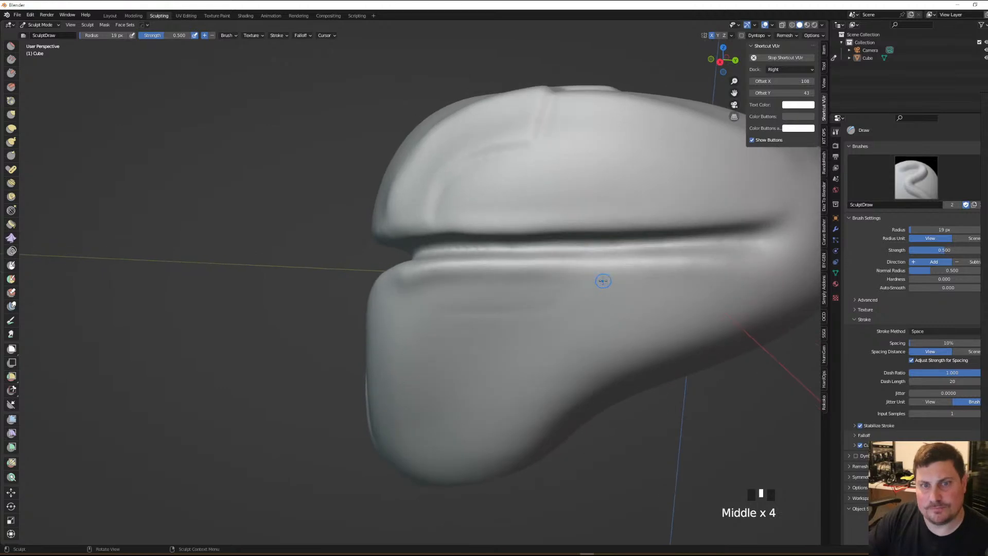
key(f)
click(574, 280)
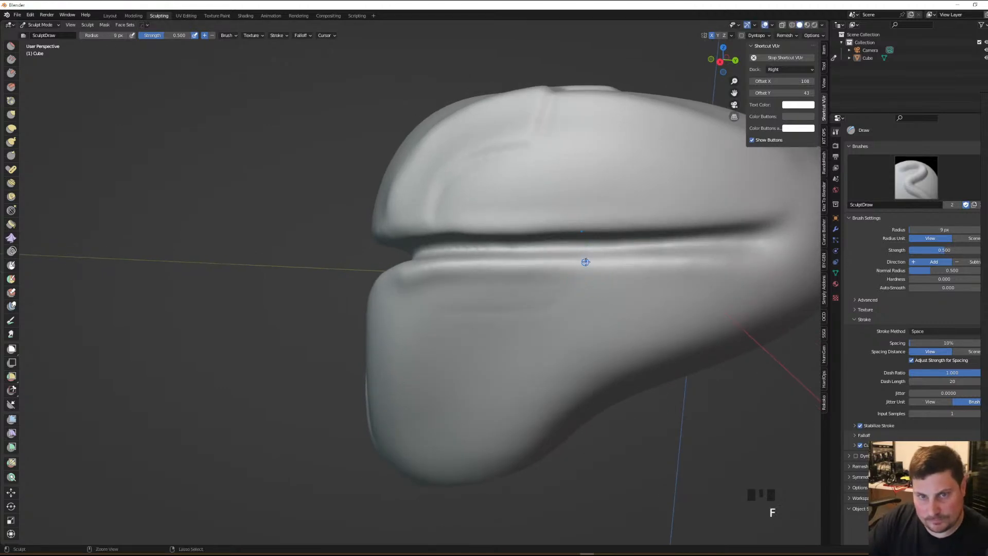
ctrl+click(585, 261)
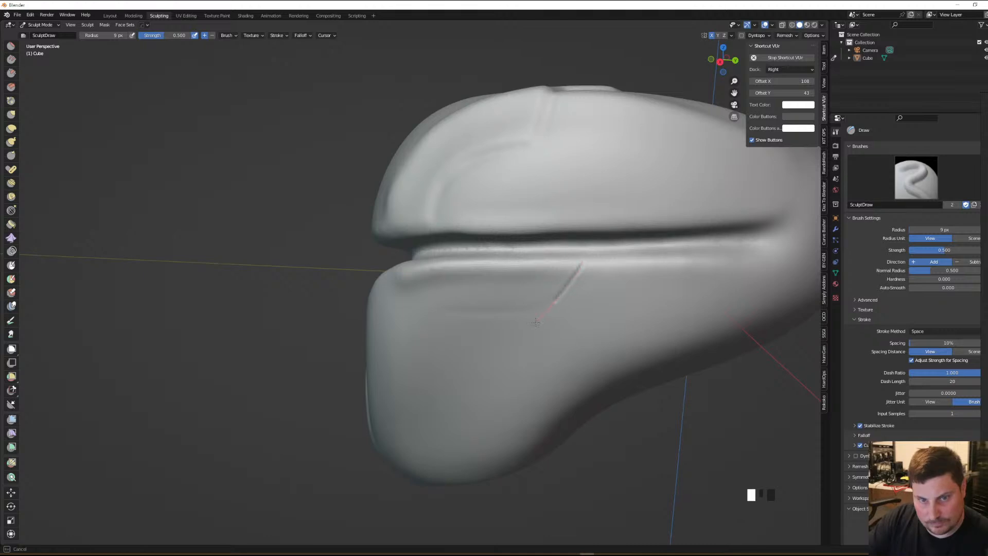
Carve the side panel's lower groove forward from the end of the diagonal line
middle_drag(529, 328, 600, 264)
middle_drag(599, 264, 605, 259)
ctrl+drag(593, 271, 591, 273)
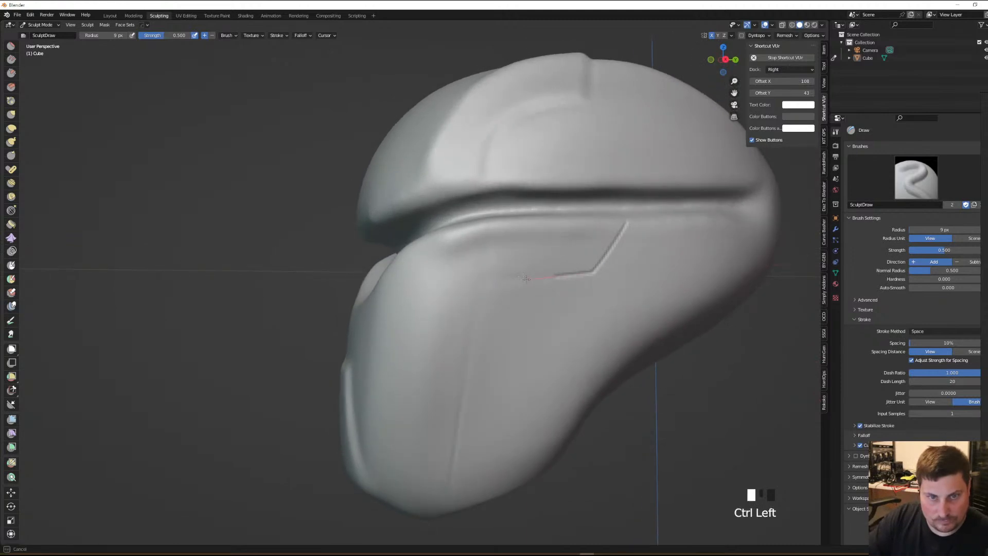
mouse_move(500, 282)
ctrl+mouse_down()
mouse_move(483, 283)
mouse_move(463, 265)
ctrl+mouse_up()
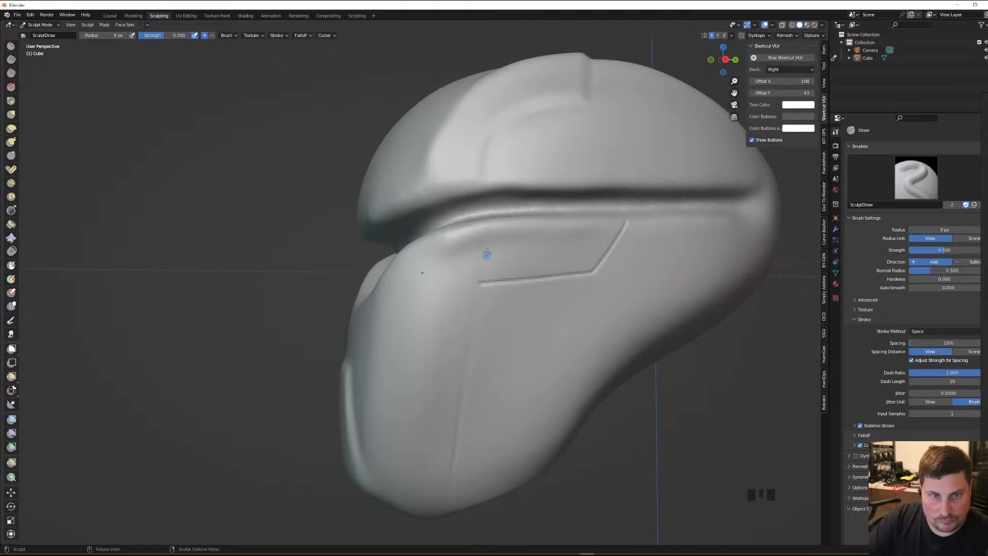
middle_drag(463, 265, 483, 222)
ctrl+drag(483, 223, 482, 223)
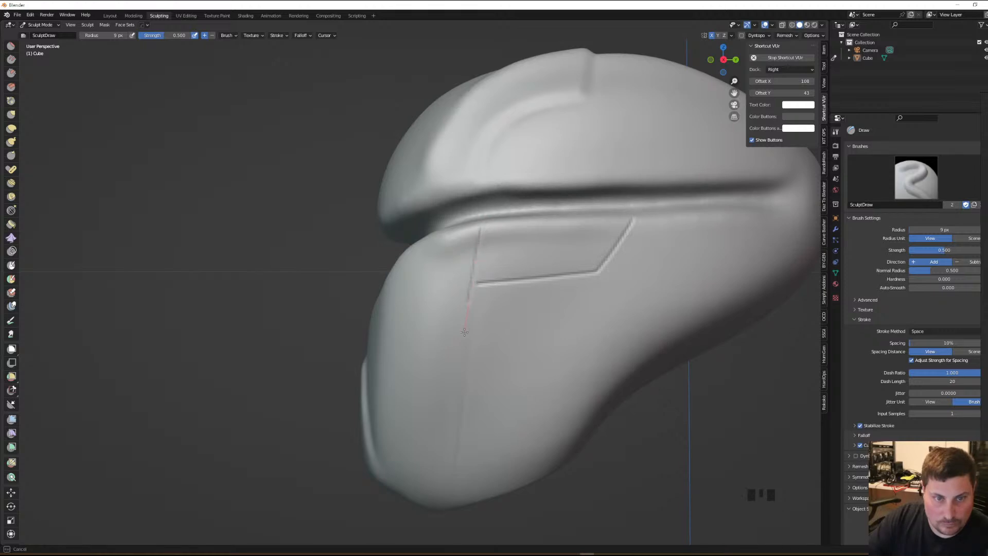
middle_drag(486, 315, 490, 315)
key(ctrl+z)
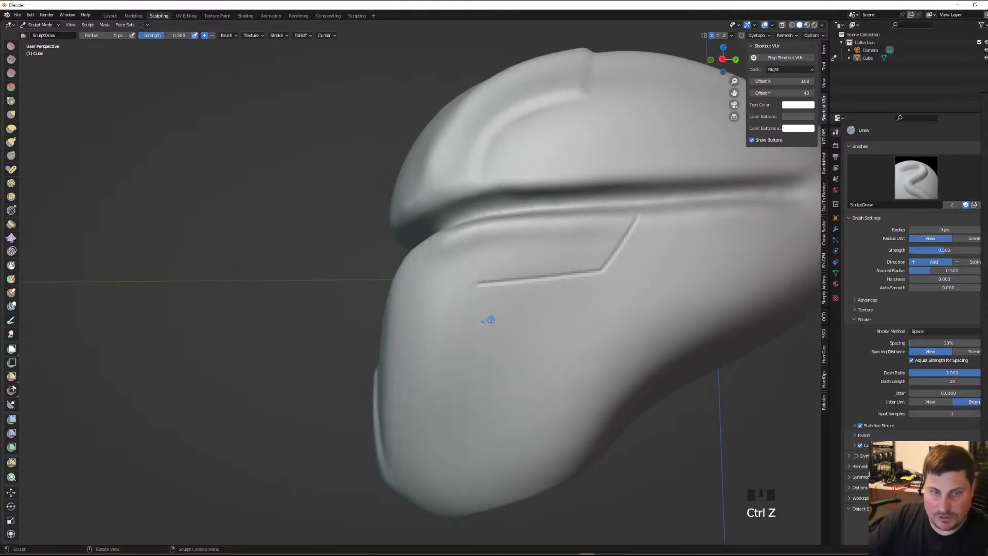
Carve a long vertical groove from the lower shell's rim past the side panel's front end down to the chin
ctrl+drag(477, 234, 478, 235)
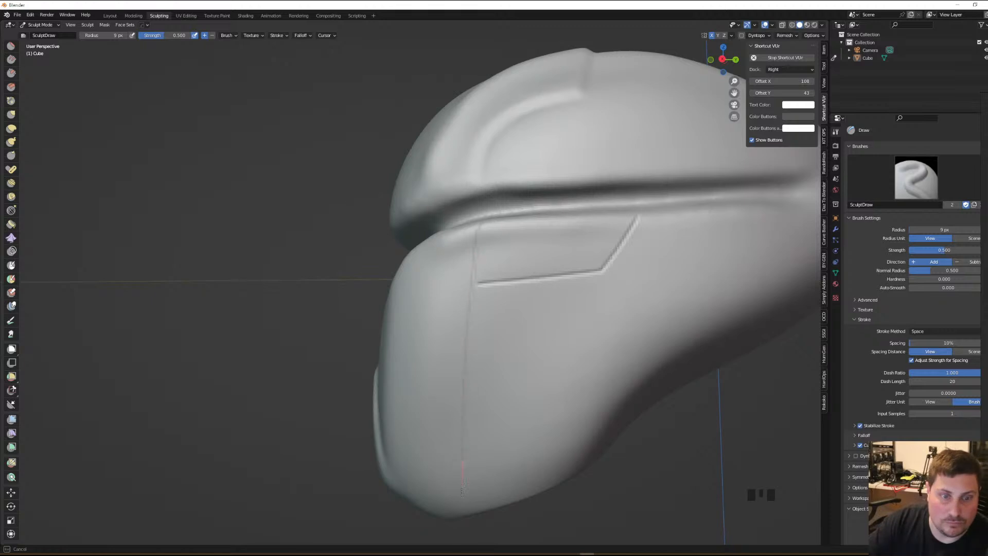
mouse_move(497, 378)
middle_down()
mouse_move(559, 380)
mouse_move(559, 396)
middle_up()
Carve a thin line along the base of the middle segments of the zigzag seam on top of the head
mouse_move(541, 329)
middle_down()
mouse_move(564, 359)
mouse_move(556, 368)
mouse_move(540, 361)
mouse_move(551, 356)
mouse_move(545, 330)
mouse_move(480, 293)
mouse_move(579, 140)
middle_up()
ctrl+drag(607, 177, 595, 186)
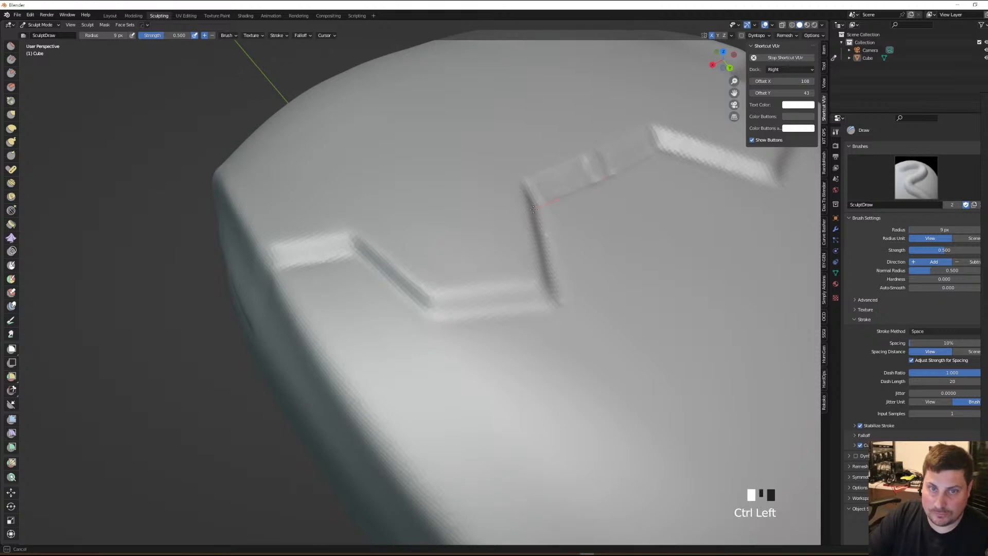
mouse_move(554, 223)
middle_down()
mouse_move(525, 245)
mouse_move(530, 194)
middle_up()
ctrl+drag(530, 194, 524, 193)
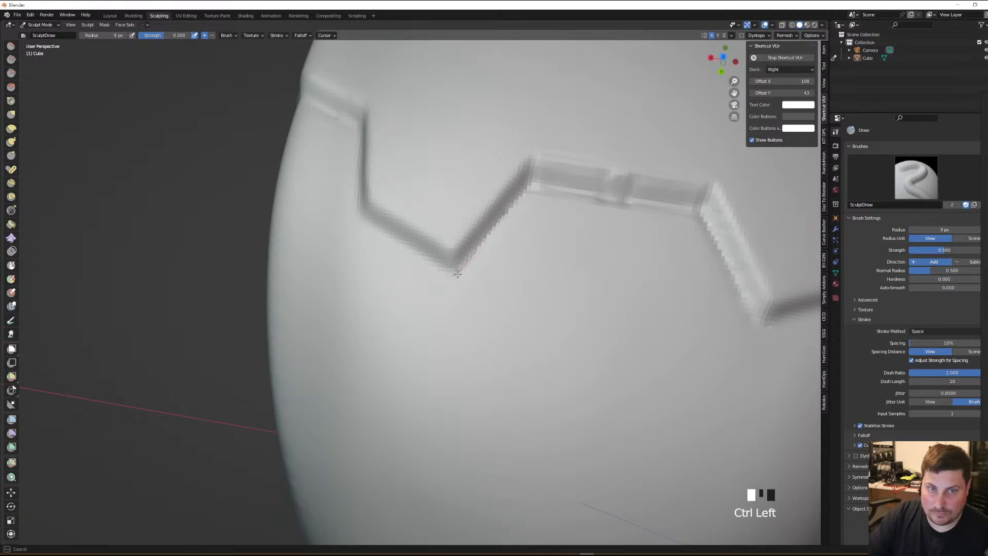
mouse_move(440, 299)
ctrl+mouse_down()
mouse_move(456, 272)
mouse_move(435, 264)
ctrl+mouse_up()
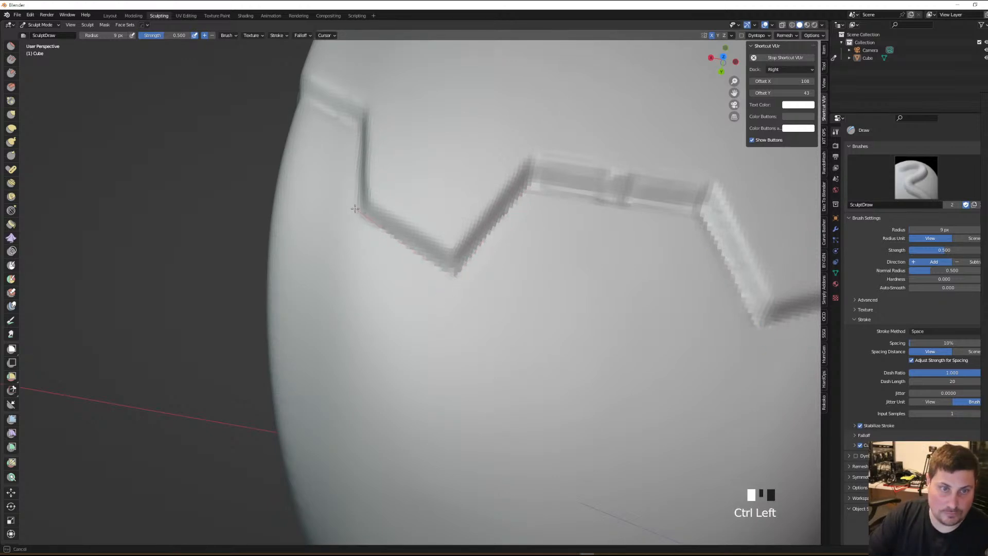
Continue the thin carved line along the zigzag seam's outer segments to the upper shell's side edge, redoing the last stroke
middle_drag(341, 212, 573, 202)
ctrl+drag(535, 258, 532, 254)
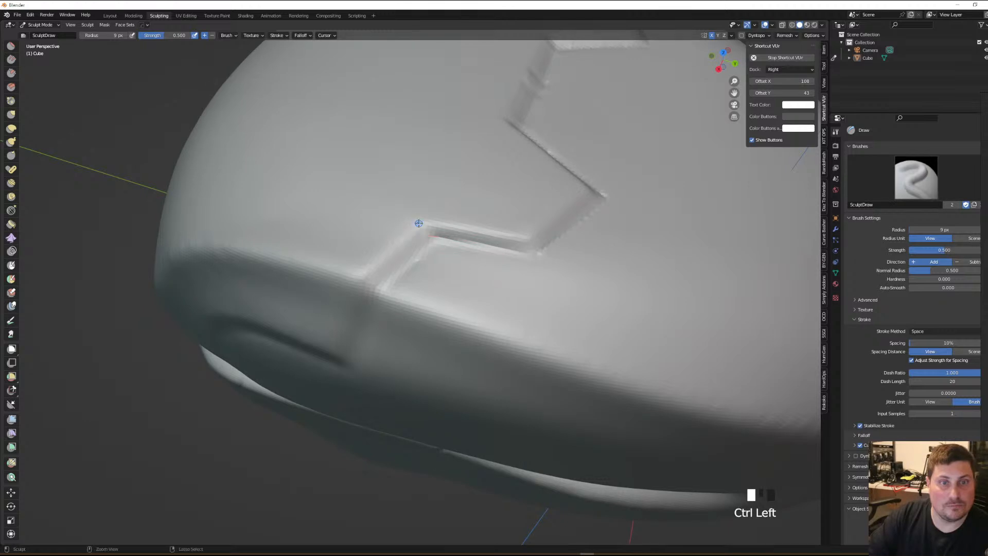
ctrl+drag(435, 246, 408, 266)
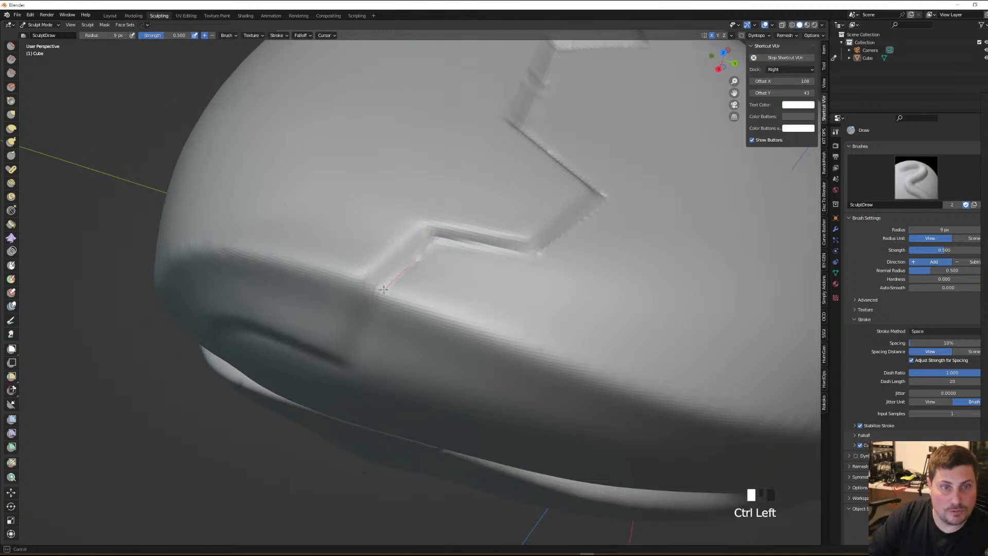
key(ctrl+z)
middle_drag(434, 268, 424, 260)
ctrl+drag(424, 261, 437, 241)
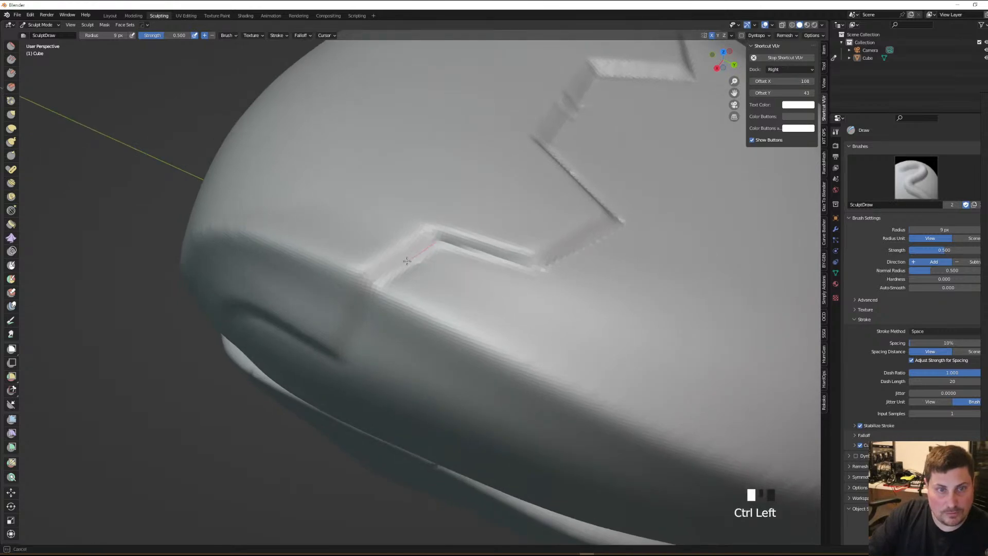
shift+middle_drag(378, 311, 441, 190)
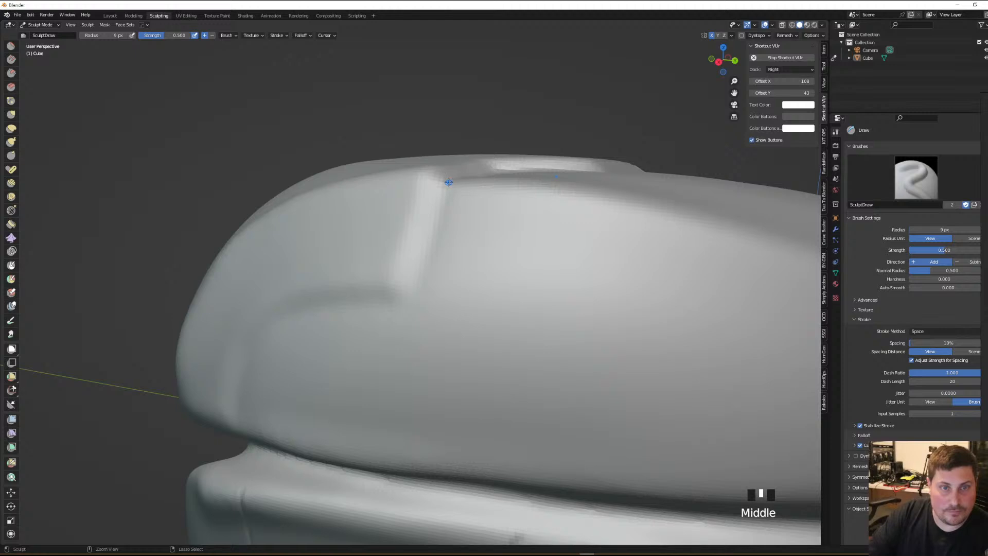
Carve a thin line down the raised side panel's short rear edge on the upper shell, redoing the first stroke
ctrl+drag(449, 183, 443, 195)
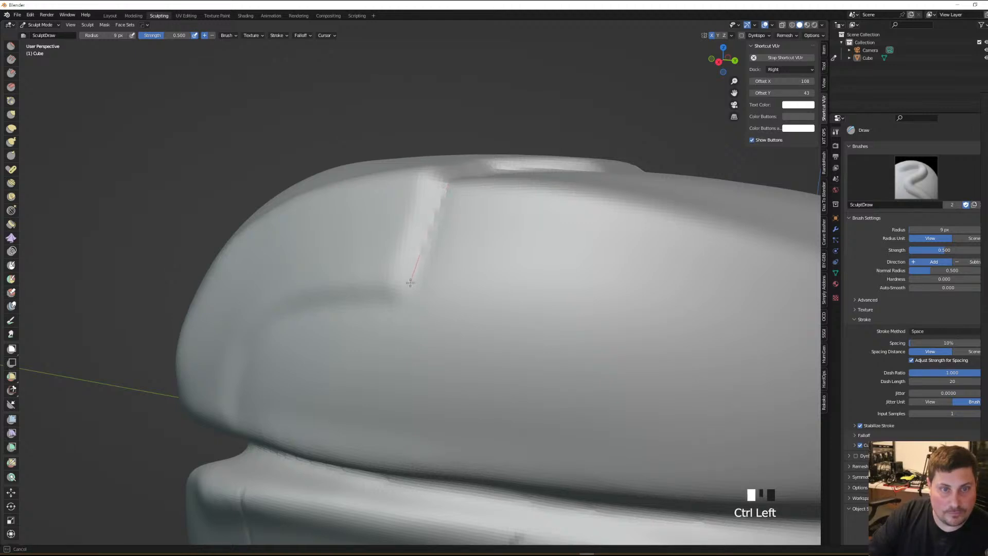
middle_drag(431, 270, 453, 243)
key(ctrl+z)
ctrl+drag(438, 180, 436, 198)
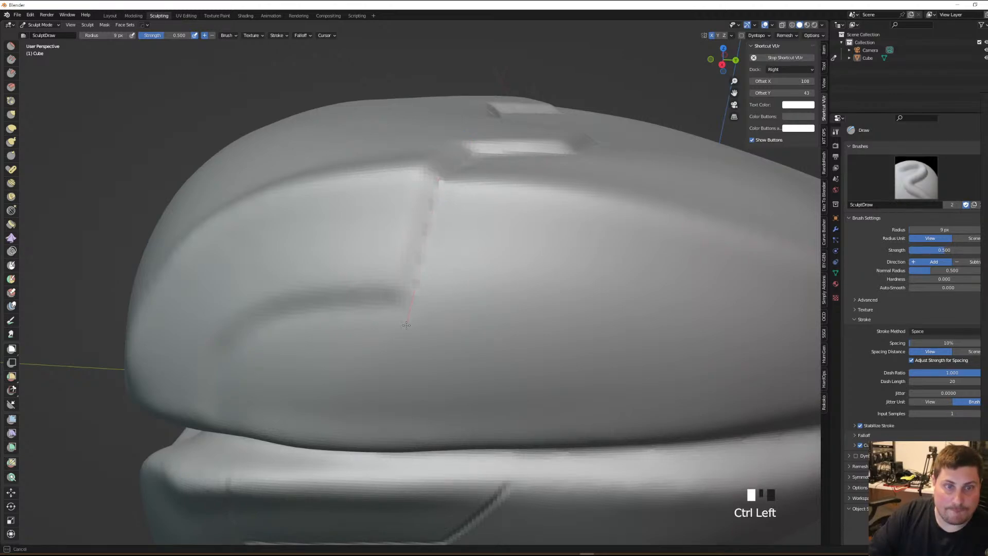
Continue the thin carved line along the raised side panel's curved lower edge down to the upper shell's rim
mouse_move(425, 313)
middle_down()
mouse_move(464, 288)
mouse_move(547, 159)
middle_up()
ctrl+drag(548, 159, 558, 159)
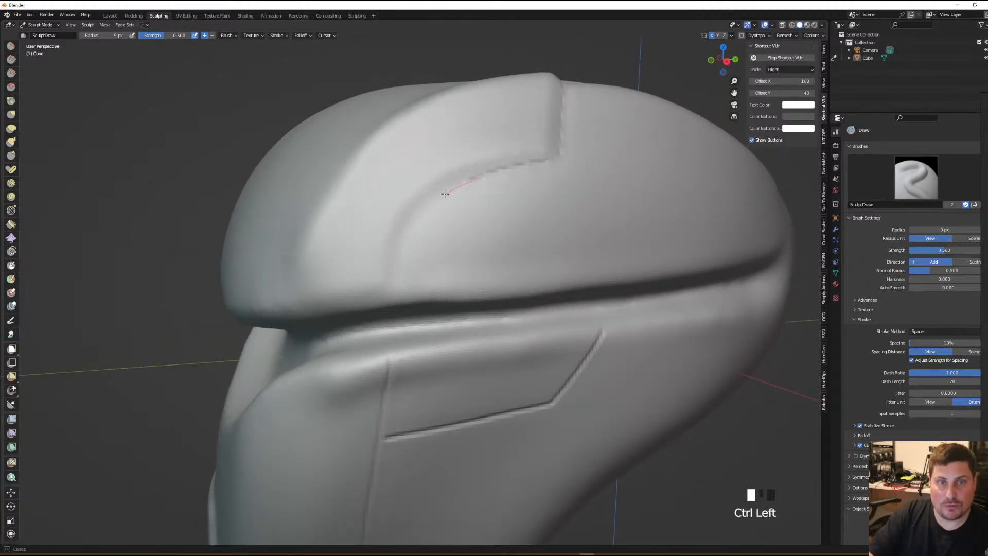
ctrl+drag(428, 204, 411, 220)
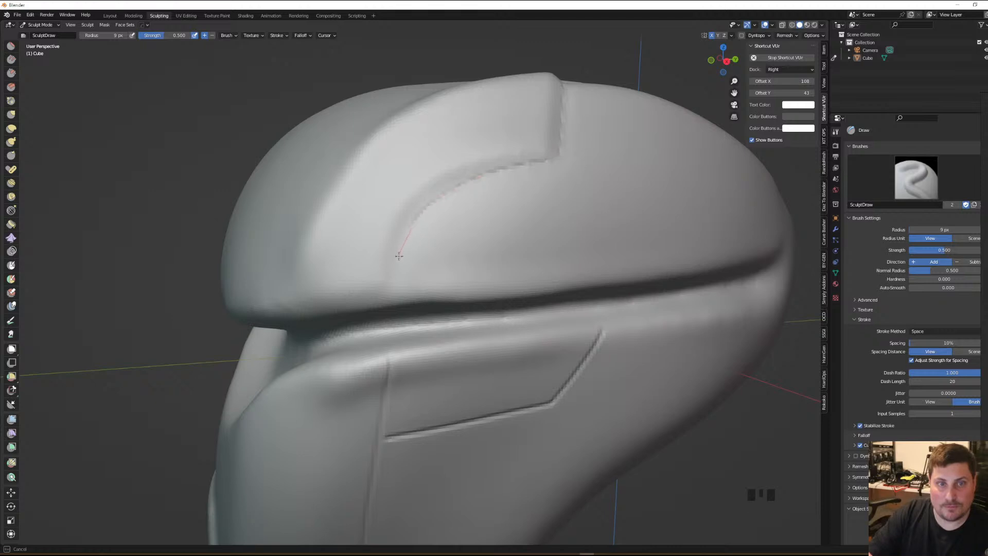
Try scraping the upper shell's lower front edge with the Multi-plane Scrape brush at 93 px radius, and undo it
middle_drag(395, 323, 488, 353)
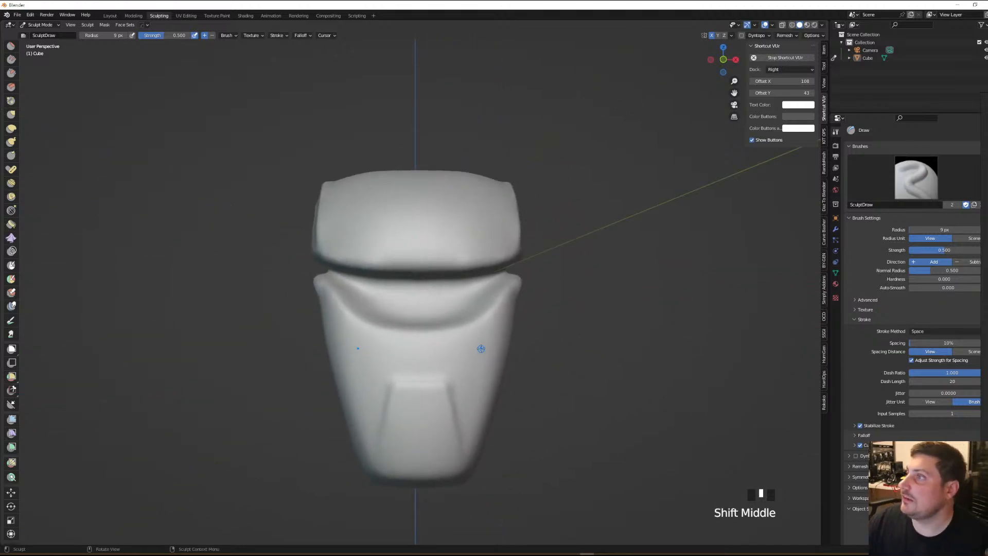
middle_drag(448, 292, 419, 266)
scroll(419, 267, up, 4)
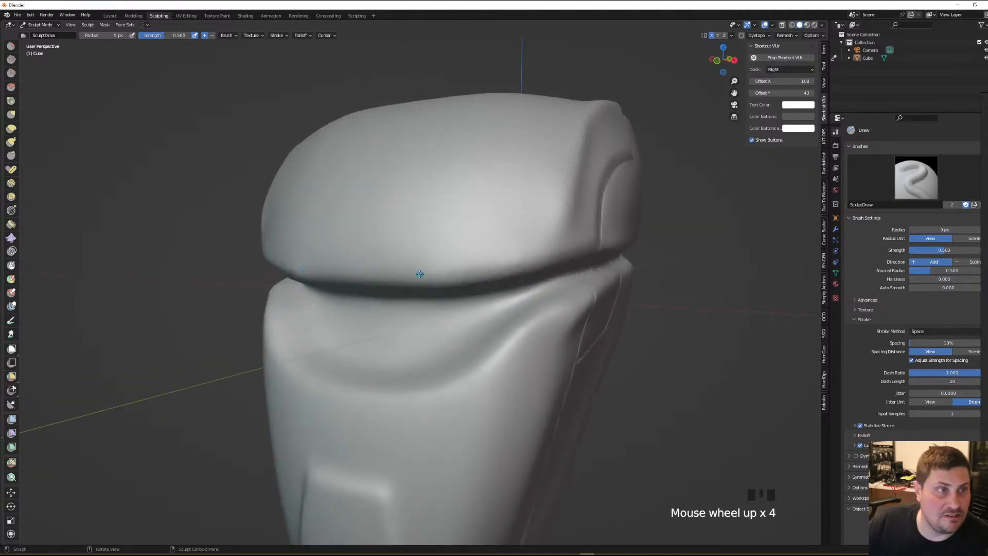
click(10, 88)
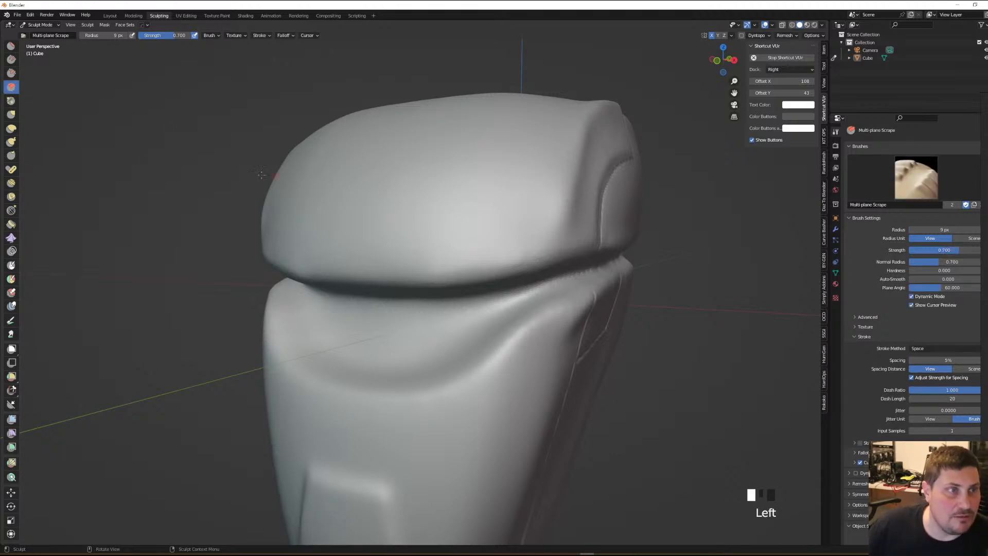
middle_drag(10, 89, 11, 230)
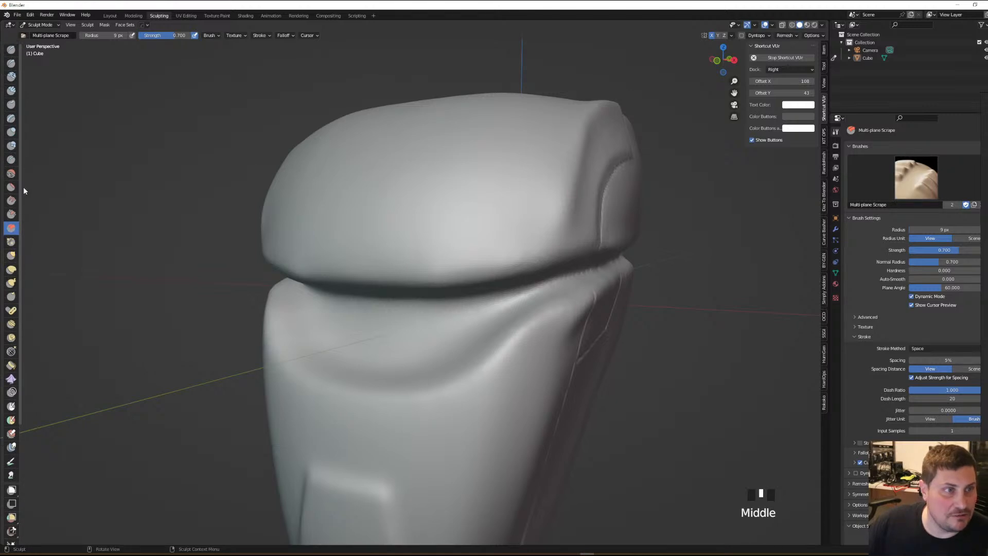
key(f)
click(422, 287)
mouse_move(425, 283)
middle_down()
mouse_move(443, 278)
mouse_move(405, 266)
middle_up()
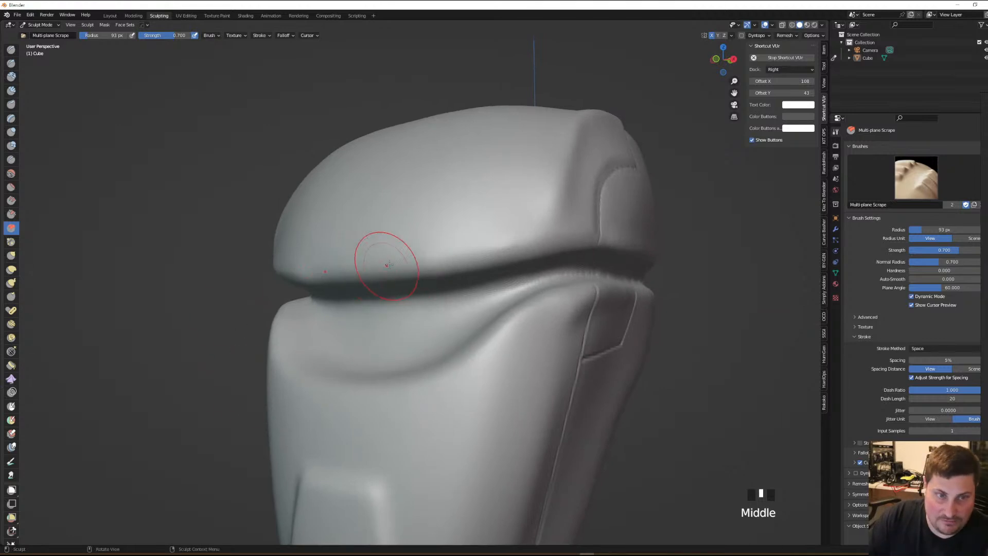
mouse_move(364, 275)
mouse_down()
mouse_move(412, 255)
mouse_move(451, 260)
mouse_up()
middle_drag(636, 271, 632, 275)
key(ctrl+z)
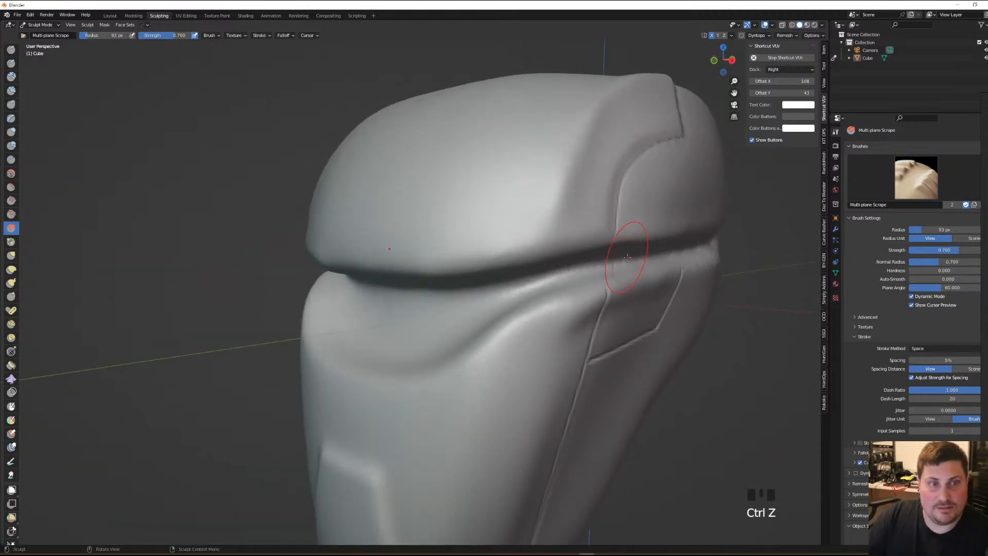
Try a Layer brush stroke along the upper shell's lower front edge, and undo it
click(10, 118)
middle_drag(154, 149, 233, 151)
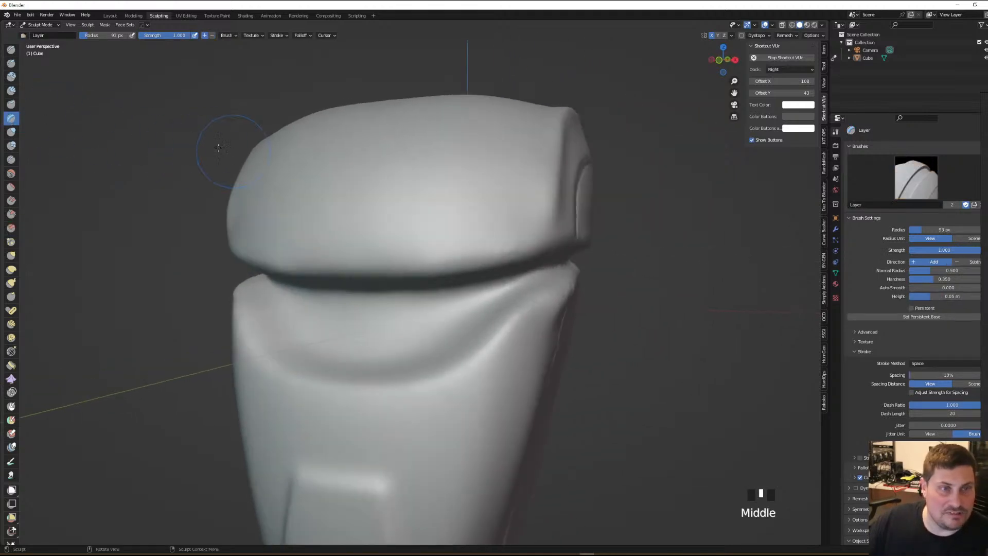
drag(349, 273, 406, 267)
mouse_move(498, 281)
middle_down()
mouse_move(506, 264)
mouse_move(453, 283)
middle_up()
key(ctrl+z)
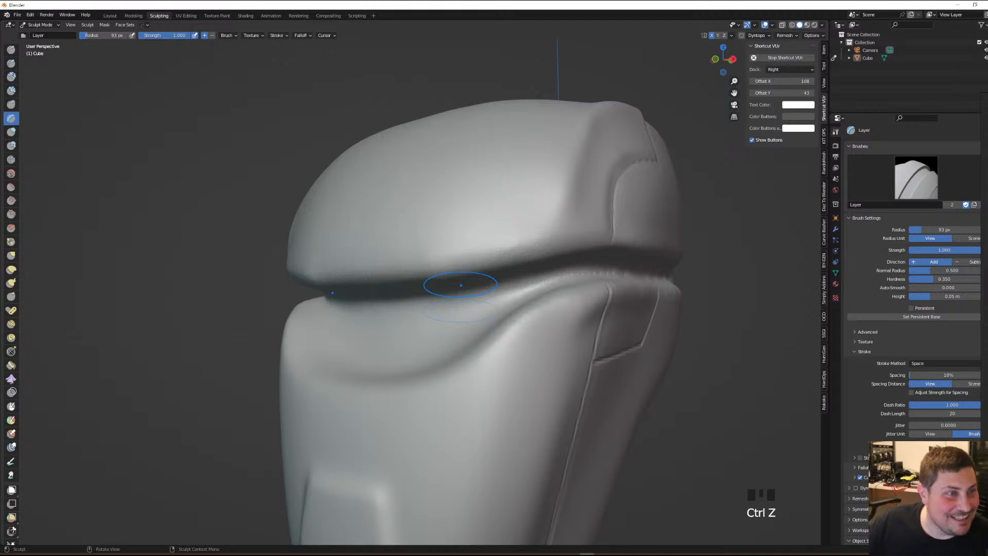
Switch to the Crease brush for working on the upper shell's lower front edge
click(11, 160)
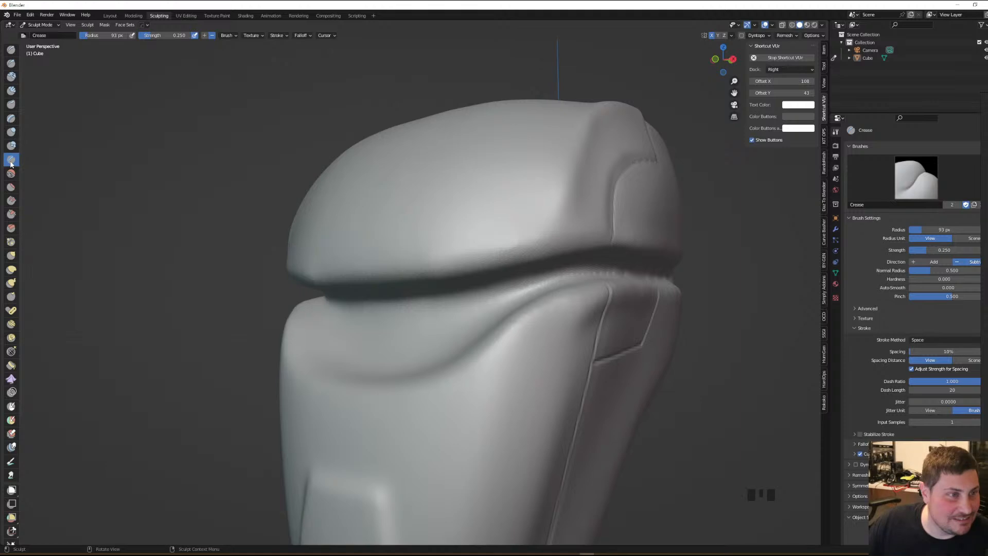
mouse_move(386, 283)
middle_down()
mouse_move(401, 287)
mouse_move(377, 256)
middle_up()
scroll(391, 270, down, 4)
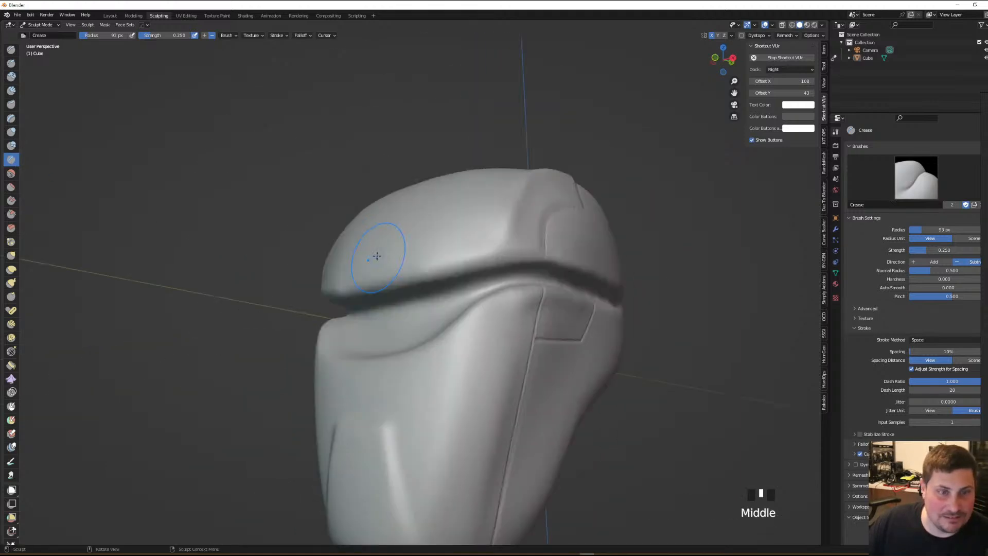
scroll(370, 265, up, 1)
Examine the head's mesh density in Edit Mode in the Layout workspace and return to the Sculpting workspace
click(112, 16)
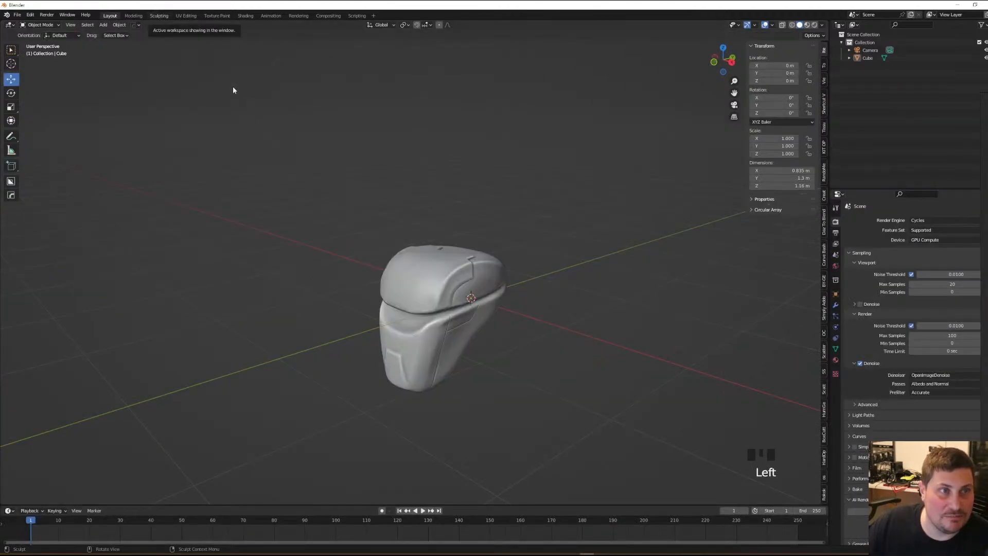
click(159, 16)
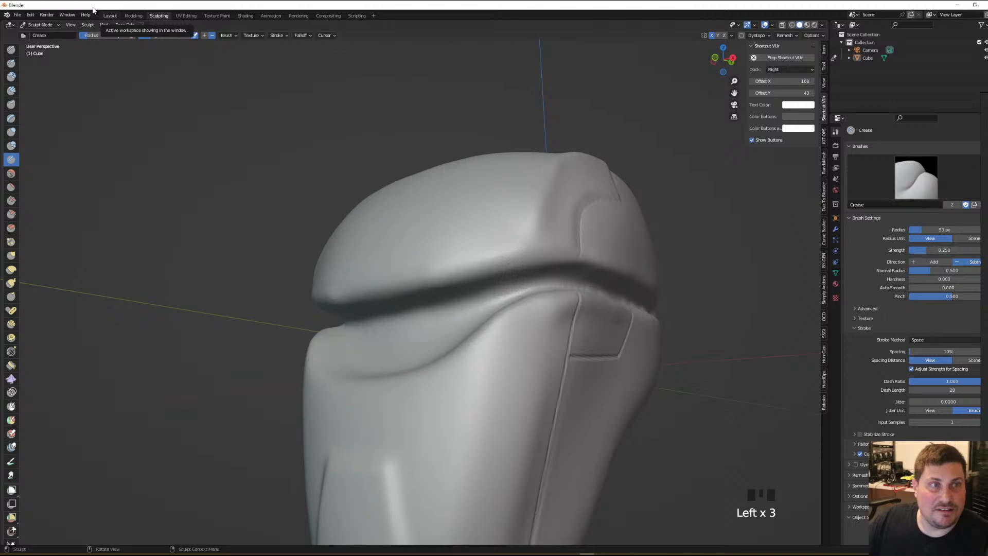
click(43, 26)
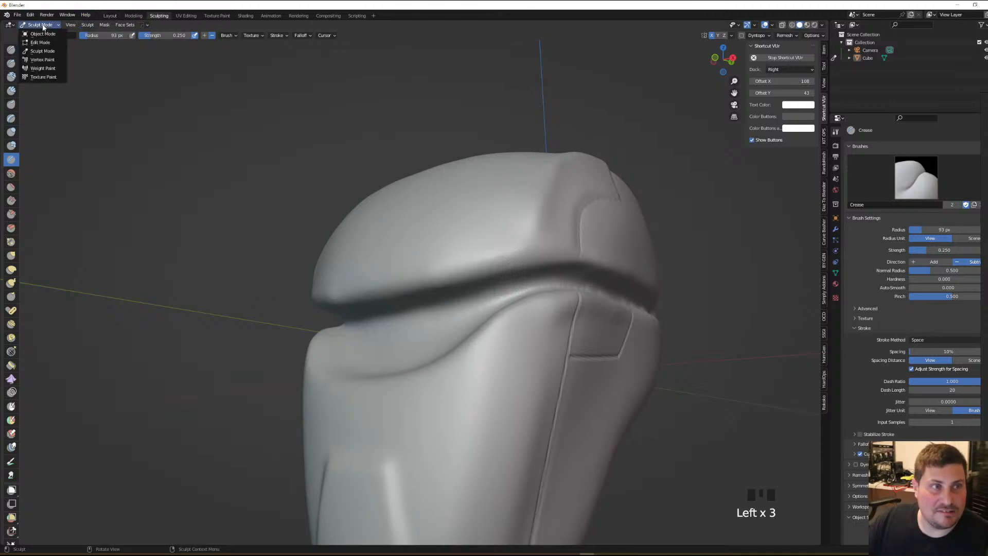
click(110, 16)
click(41, 25)
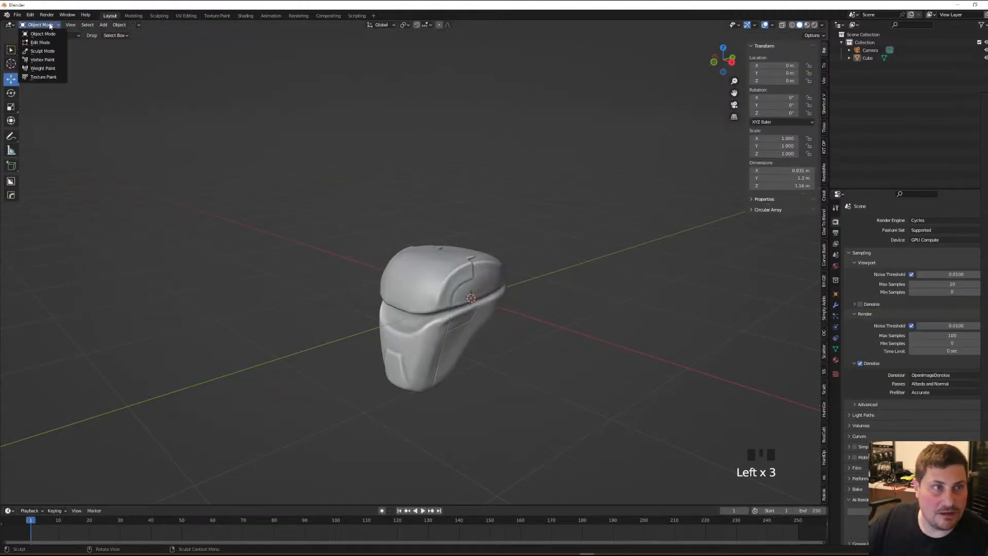
click(41, 42)
scroll(412, 283, up, 7)
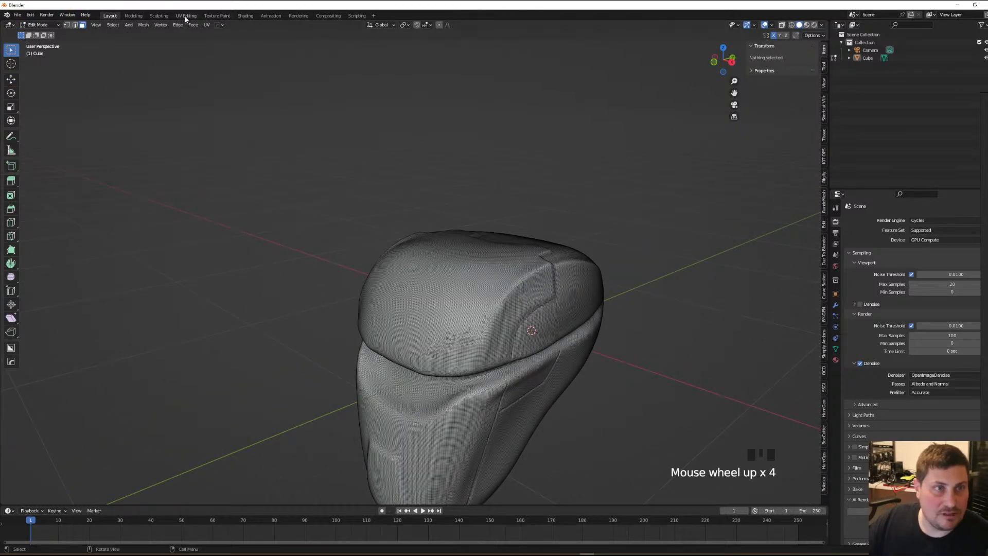
click(159, 15)
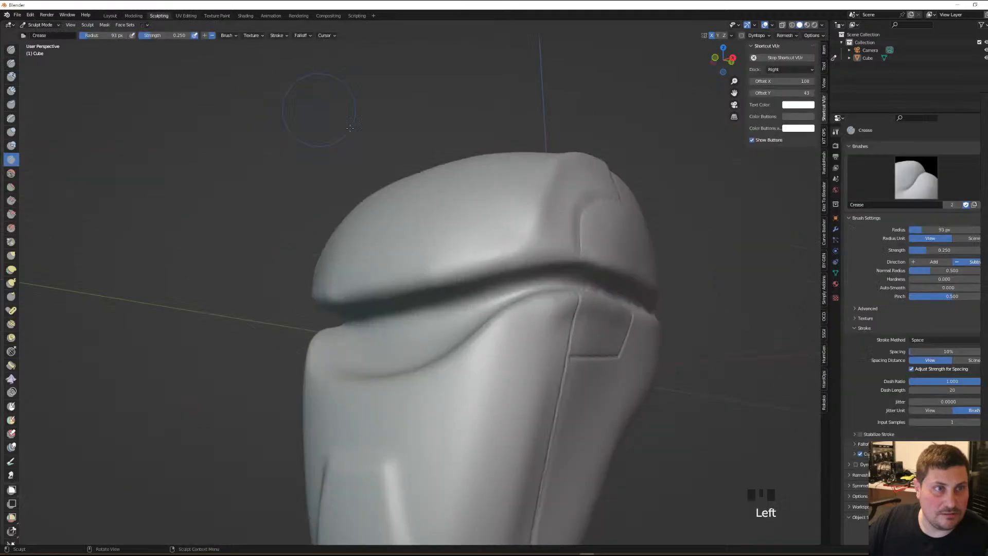
Save the file as helmet_02.blend in the attacker folder
click(20, 15)
click(34, 66)
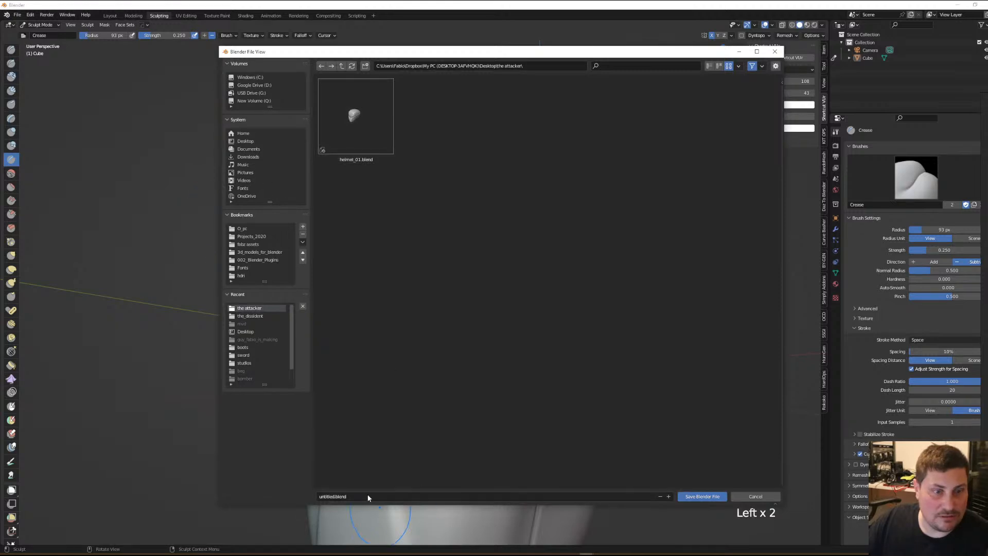
click(354, 497)
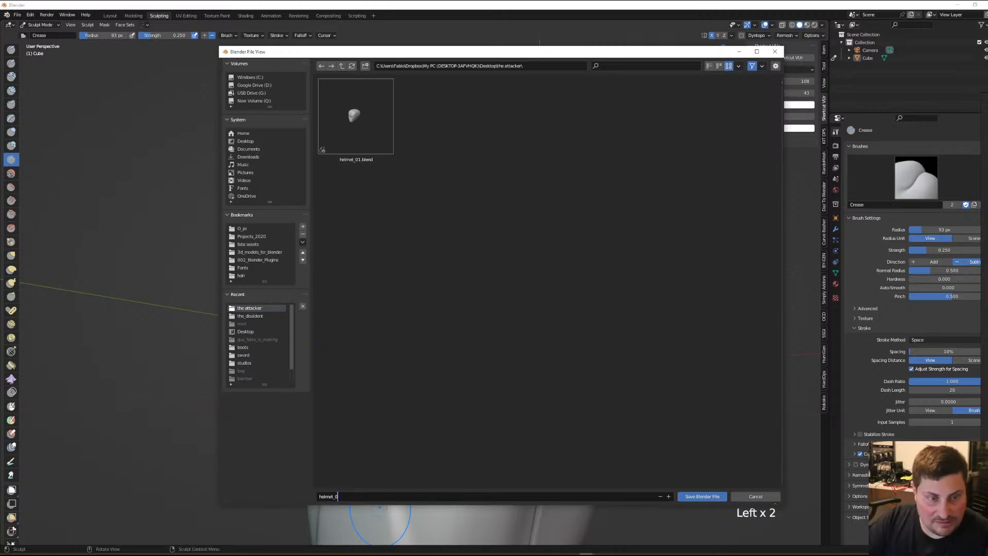
click(704, 497)
Try creasing along the upper shell's lower front edge with the 93 px Crease brush, and undo the stroke
scroll(675, 479, down, 3)
middle_drag(675, 479, 524, 248)
scroll(522, 228, up, 2)
scroll(469, 276, up, 1)
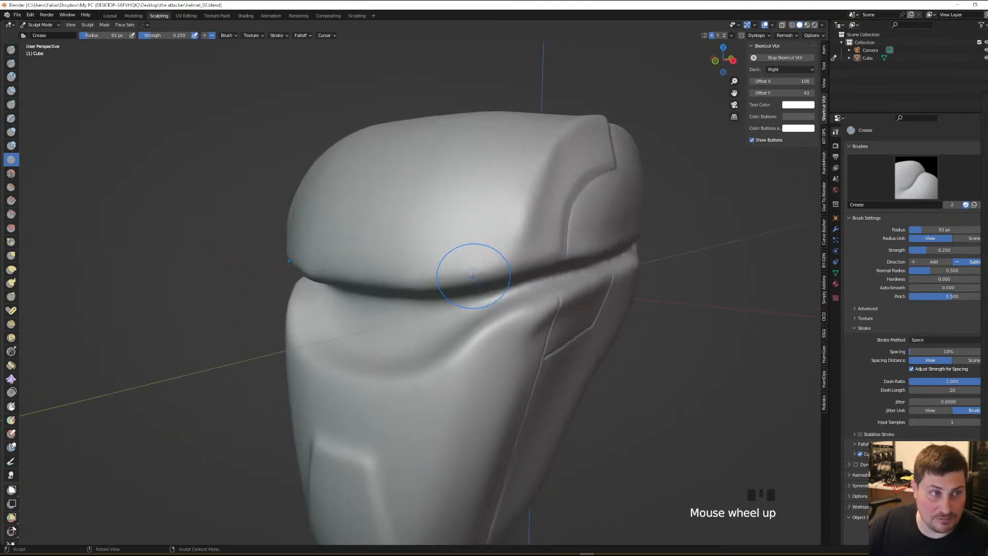
mouse_move(470, 274)
middle_down()
mouse_move(544, 279)
mouse_move(530, 268)
middle_up()
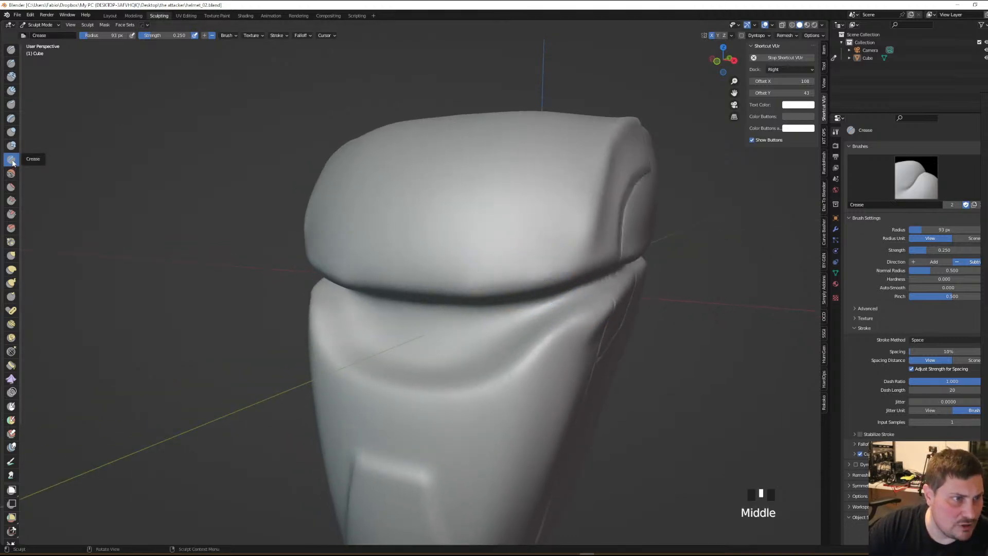
middle_drag(431, 287, 422, 242)
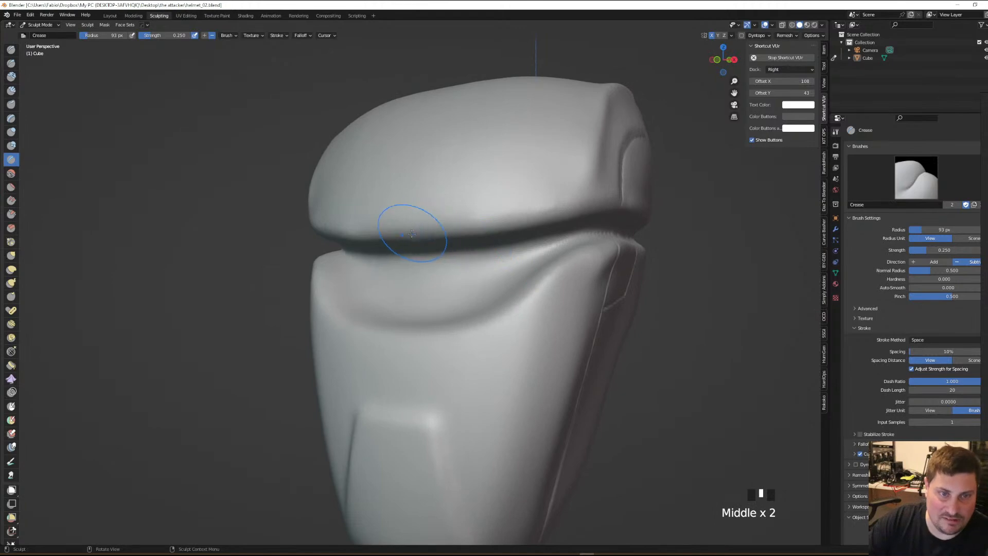
drag(413, 232, 554, 203)
mouse_move(569, 172)
middle_down()
mouse_move(623, 129)
mouse_move(570, 163)
mouse_move(606, 234)
middle_up()
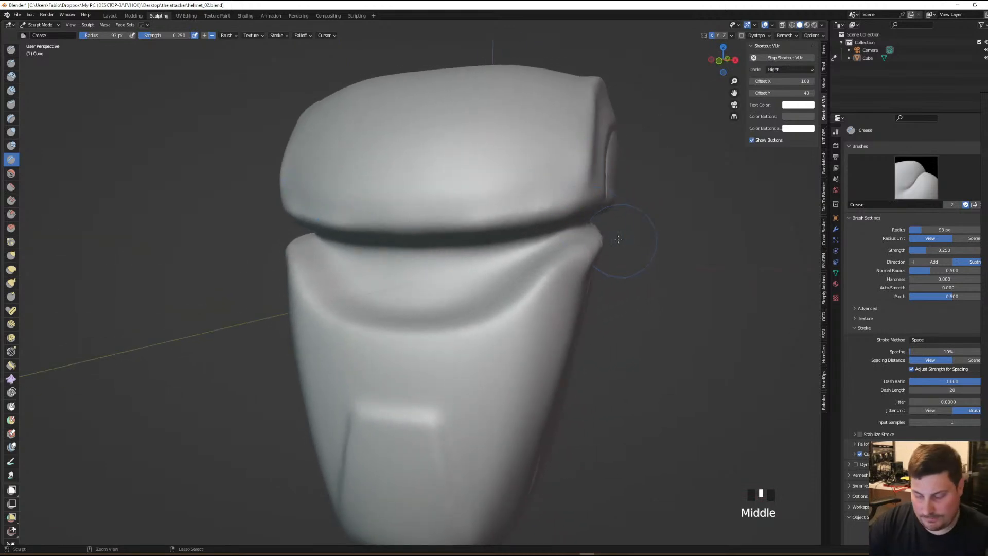
key(ctrl+z)
Enable Stabilize Stroke for the Crease brush and set its stroke method to Line
click(860, 434)
click(925, 341)
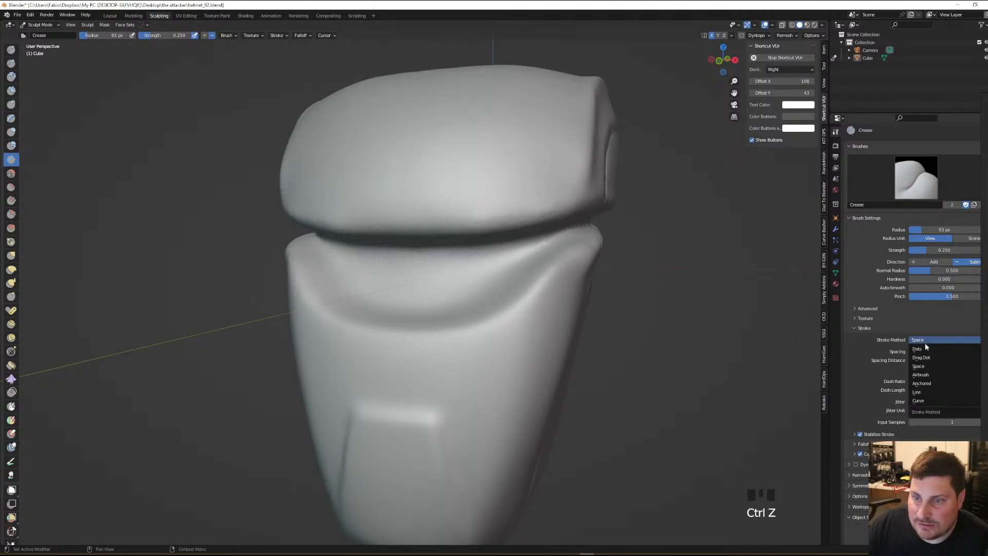
click(925, 397)
scroll(399, 233, down, 1)
middle_drag(400, 233, 411, 216)
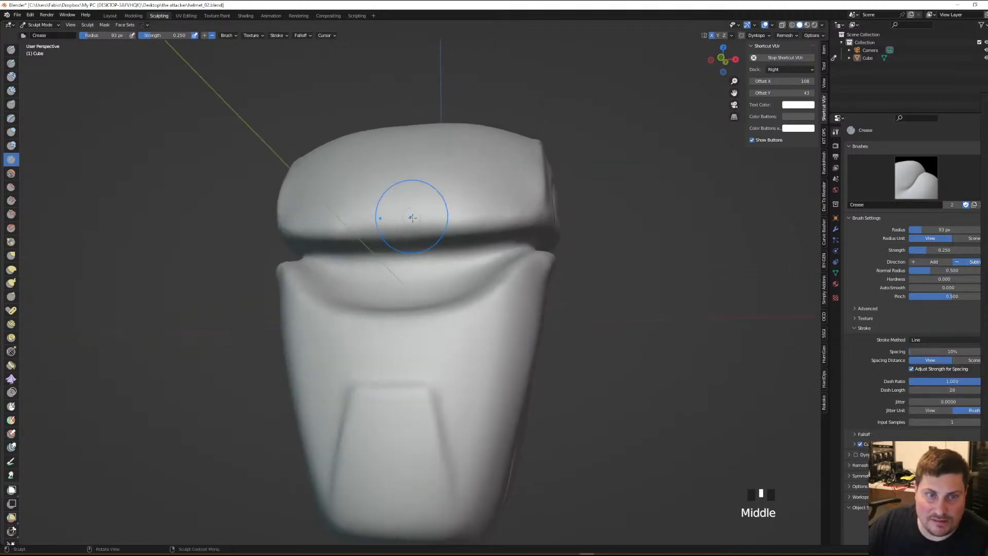
Set the Crease brush's strength to 0.556 and its radius to 46 px
scroll(401, 227, up, 2)
right_click(379, 229)
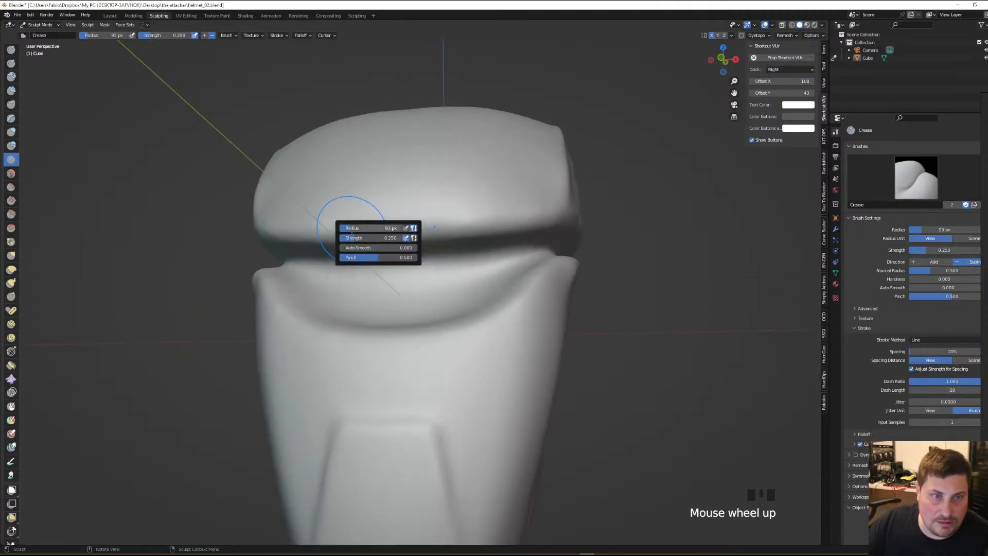
drag(358, 238, 384, 238)
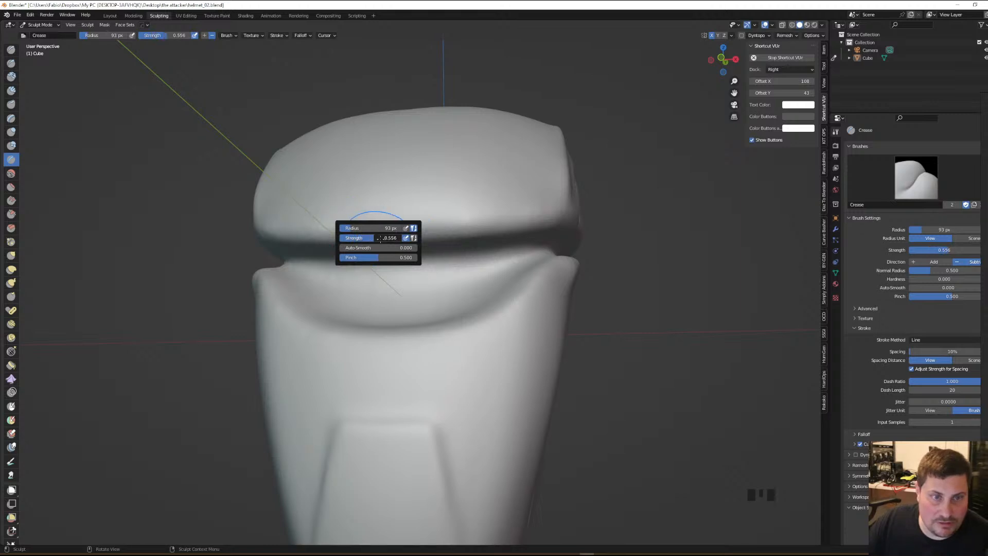
mouse_move(592, 267)
middle_down()
mouse_move(633, 278)
mouse_move(471, 243)
middle_up()
key(f)
click(582, 265)
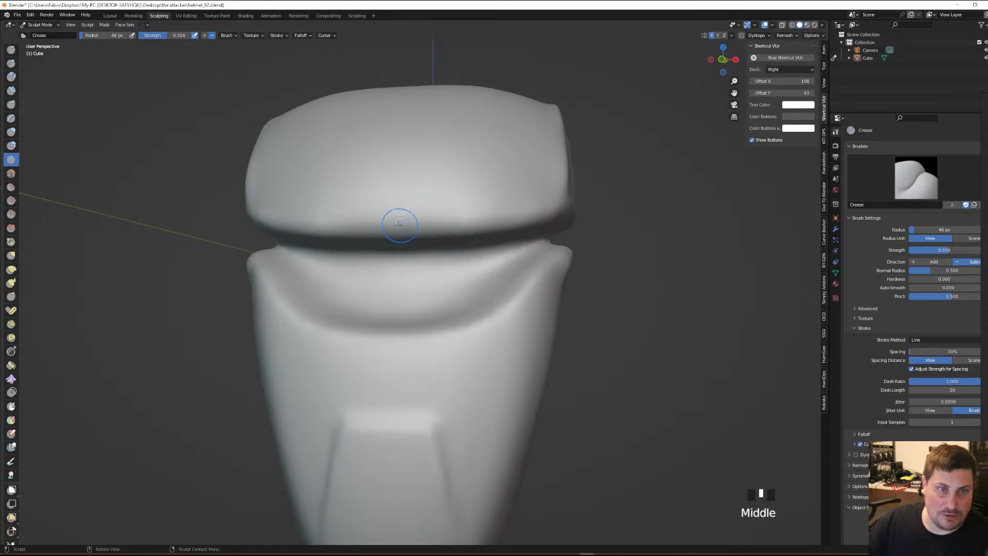
Try straight crease lines along the upper shell's lower front edge, both normal and inverted, undoing each attempt
drag(394, 233, 396, 231)
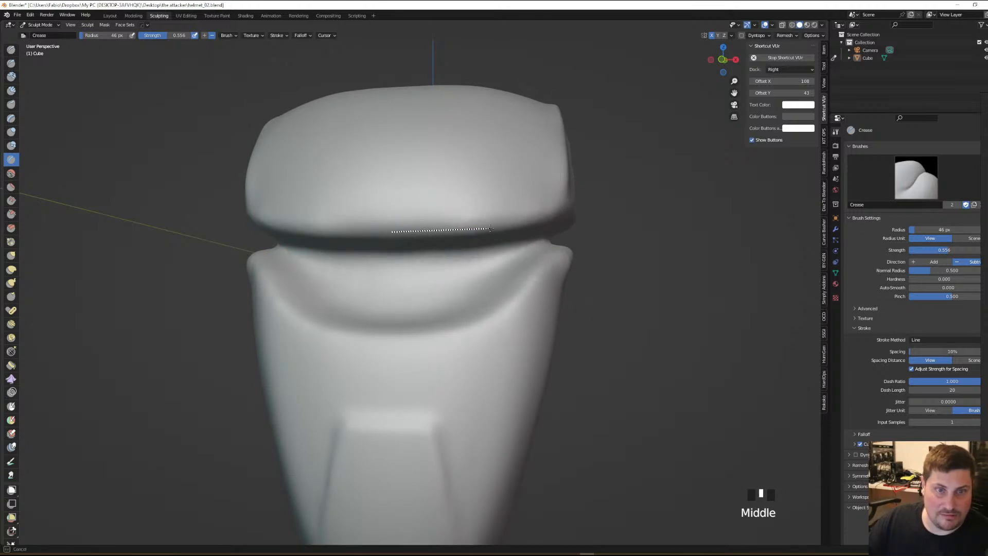
drag(490, 228, 492, 228)
mouse_move(492, 229)
middle_down()
mouse_move(514, 234)
mouse_move(421, 233)
middle_up()
key(ctrl+z)
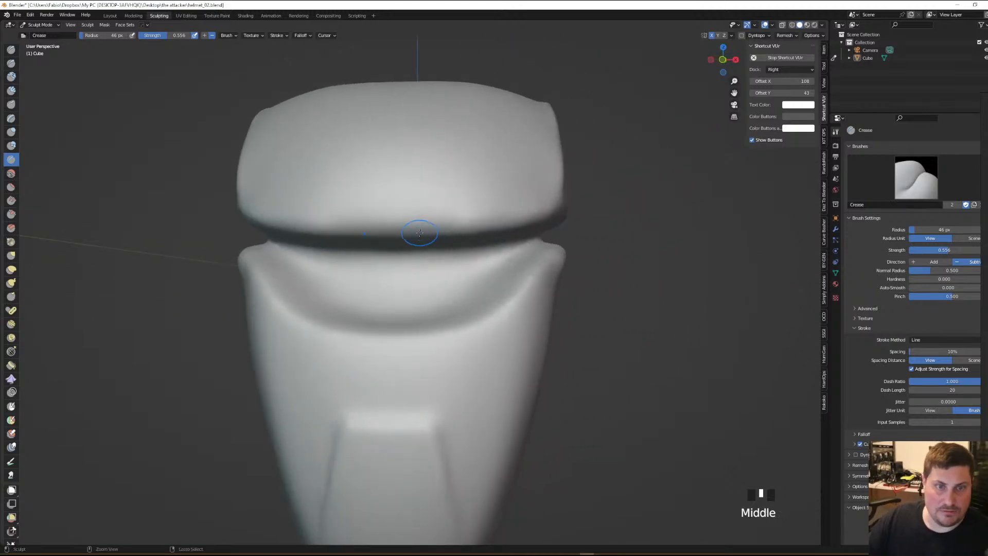
mouse_move(375, 237)
ctrl+mouse_down()
mouse_move(411, 236)
mouse_move(397, 235)
ctrl+mouse_up()
key(ctrl+z)
ctrl+drag(491, 232, 519, 226)
mouse_move(520, 226)
middle_down()
mouse_move(619, 201)
mouse_move(415, 272)
mouse_move(435, 254)
middle_up()
key(ctrl+z)
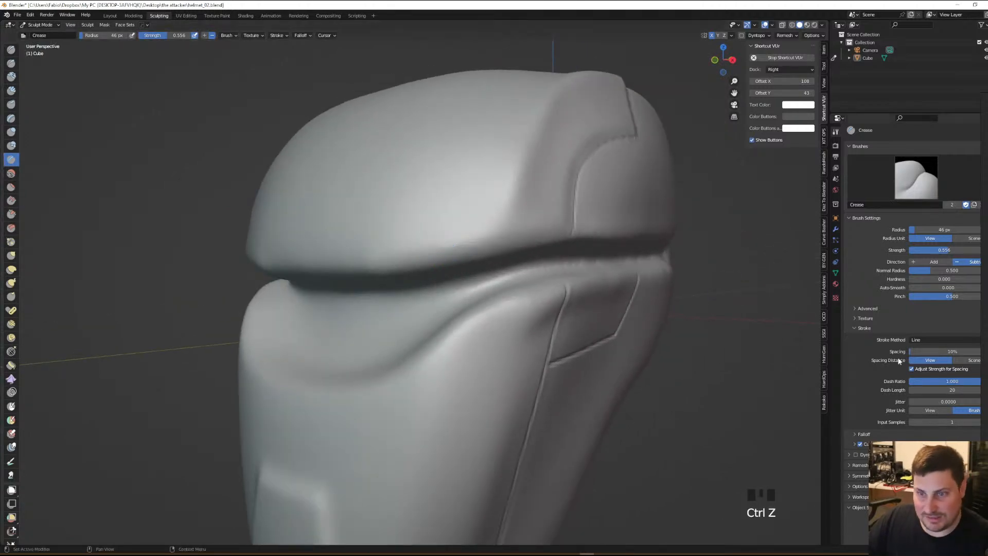
Set the Crease brush's stroke method to Space and sharpen along the upper shell's lower front edge
click(919, 340)
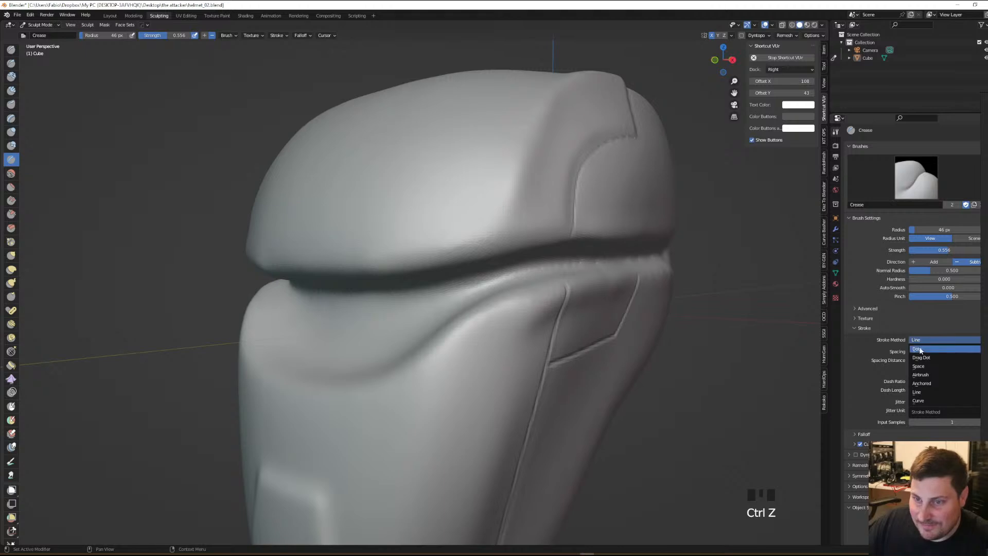
click(919, 366)
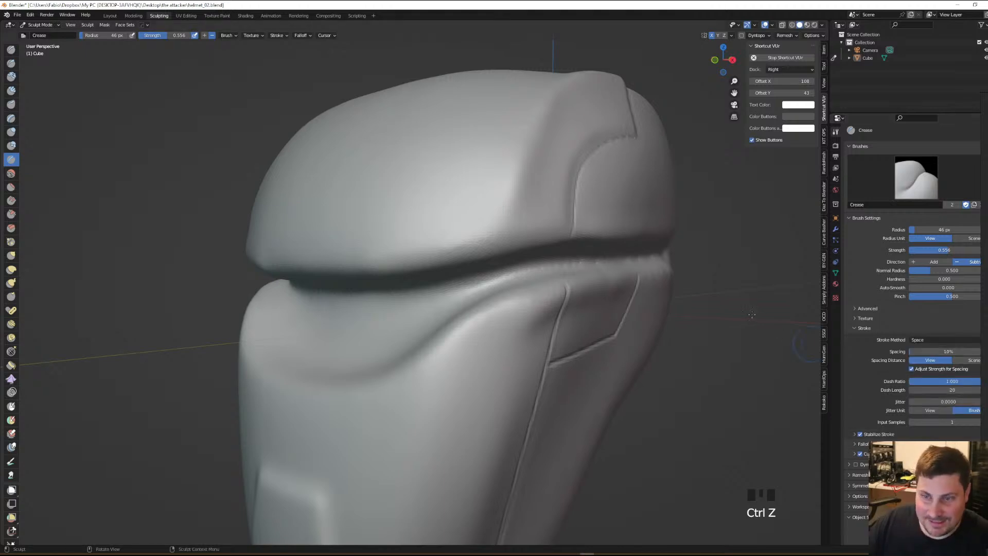
scroll(664, 319, down, 1)
middle_drag(664, 320, 637, 302)
scroll(452, 276, up, 3)
middle_drag(452, 275, 452, 249)
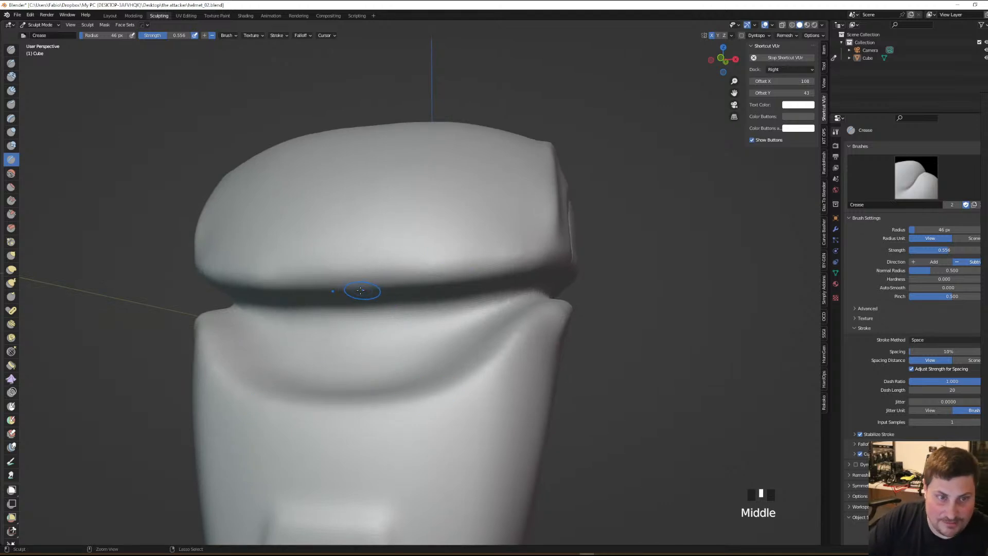
drag(348, 285, 587, 252)
Continue sharpening the upper shell's lower edge around the front corner and along the side with inverted Crease strokes
mouse_move(587, 252)
middle_down()
mouse_move(475, 328)
mouse_move(486, 298)
mouse_move(415, 403)
mouse_move(420, 386)
mouse_move(401, 374)
mouse_move(471, 315)
mouse_move(408, 309)
middle_up()
ctrl+drag(287, 334, 393, 311)
mouse_move(450, 318)
middle_down()
mouse_move(430, 323)
mouse_move(425, 314)
middle_up()
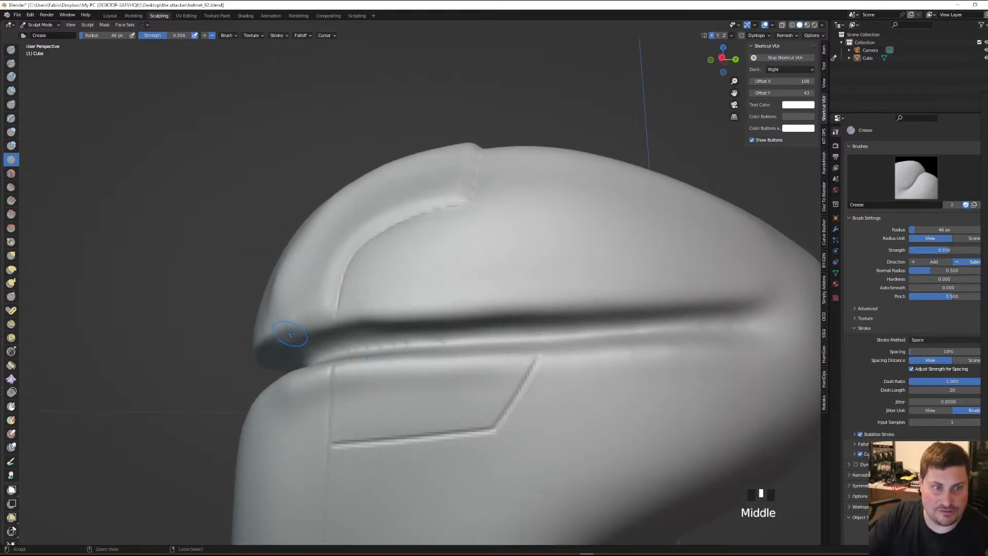
mouse_move(324, 325)
ctrl+mouse_down()
mouse_move(454, 313)
mouse_move(794, 317)
ctrl+mouse_up()
mouse_move(793, 316)
middle_down()
mouse_move(792, 333)
mouse_move(783, 326)
middle_up()
shift+middle_drag(782, 327, 803, 304)
shift+middle_drag(803, 303, 712, 315)
mouse_move(613, 258)
ctrl+mouse_down()
mouse_move(557, 261)
mouse_move(467, 290)
ctrl+mouse_up()
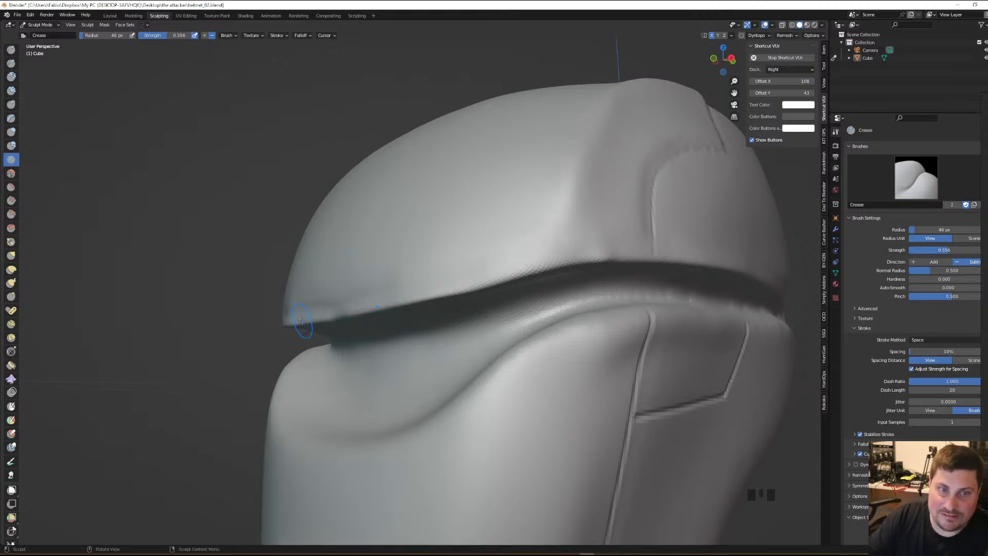
Switch to the Draw brush with a 231 px radius and smooth the upper shell's lower edge near the front corner
ctrl+middle_drag(302, 320, 309, 350)
mouse_move(361, 309)
middle_down()
mouse_move(543, 278)
mouse_move(550, 247)
middle_up()
key(1)
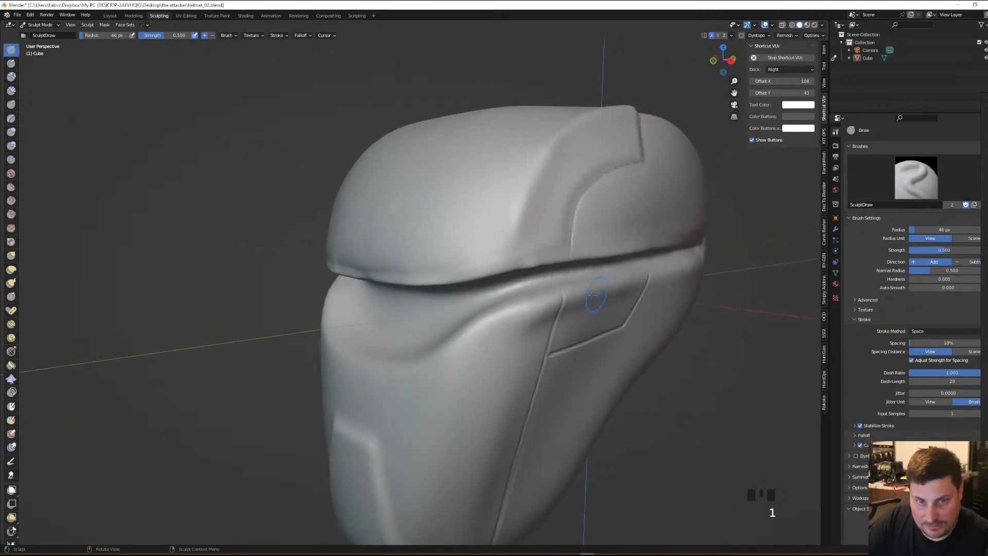
key(f)
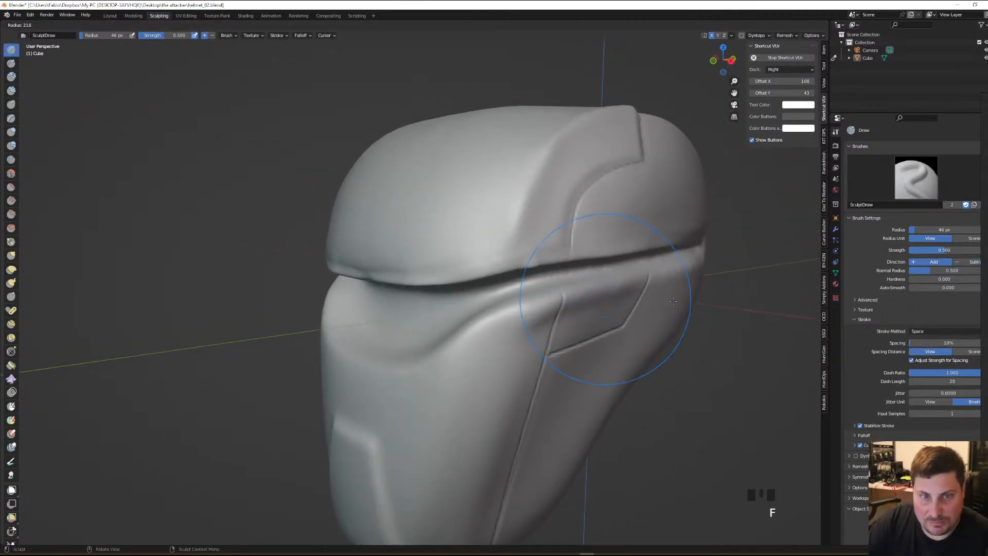
click(700, 300)
mouse_move(700, 299)
middle_down()
mouse_move(518, 242)
mouse_move(545, 222)
mouse_move(556, 254)
mouse_move(540, 268)
middle_up()
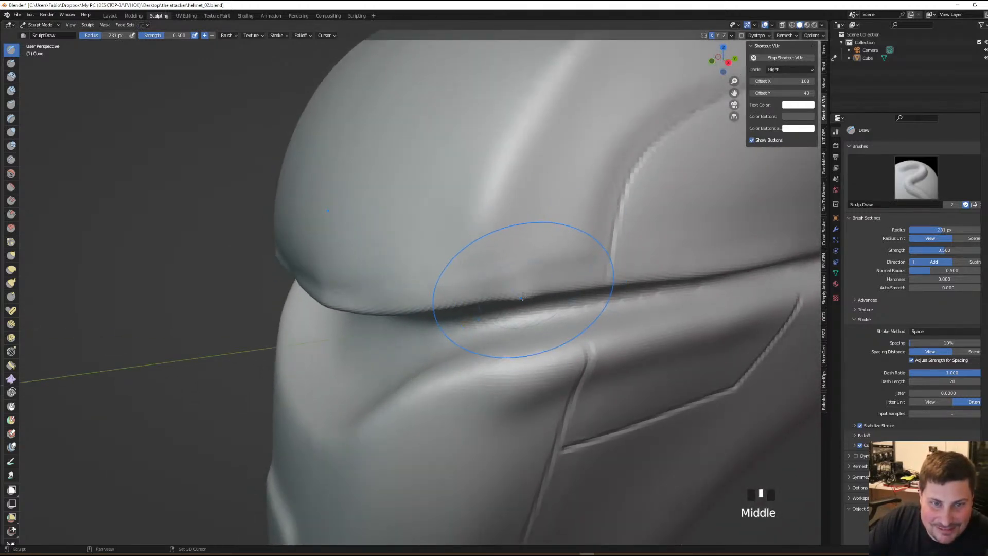
shift+drag(529, 290, 514, 306)
mouse_move(551, 298)
ctrl+middle_down()
mouse_move(561, 250)
mouse_move(567, 327)
mouse_move(497, 332)
ctrl+middle_up()
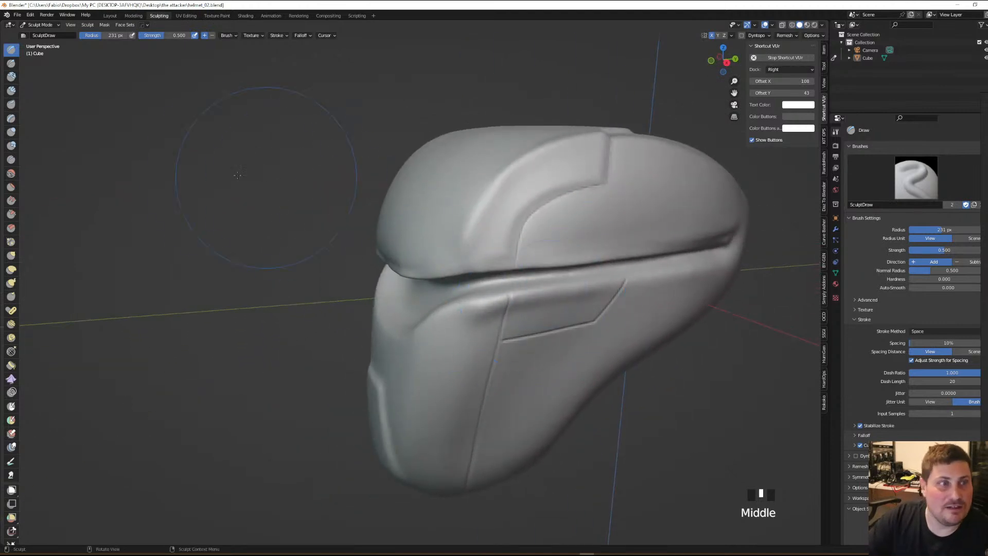
Switch to the Crease brush and set its radius to 76 px
click(12, 160)
mouse_move(562, 298)
shift+middle_down()
mouse_move(589, 369)
mouse_move(592, 289)
mouse_move(677, 277)
mouse_move(672, 261)
shift+middle_up()
key(f)
click(592, 288)
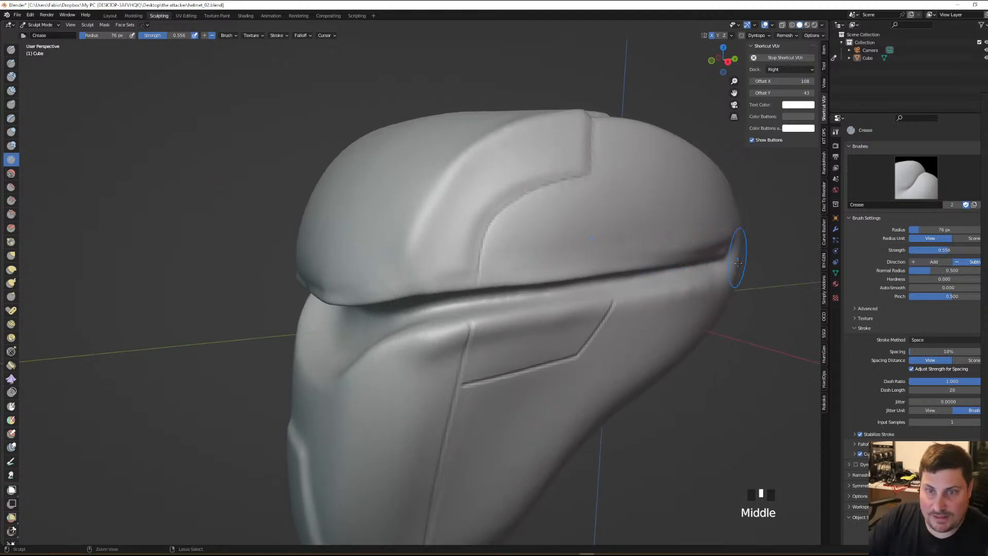
Undo a trial inverted crease along the lower shell's upper side edge and set the Crease brush's radius to 38 px
middle_drag(726, 284, 722, 278)
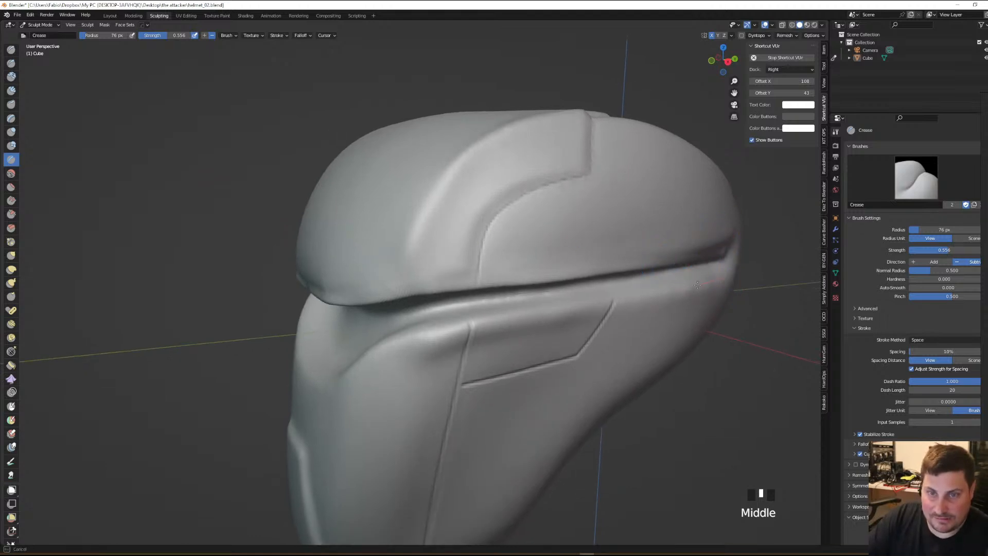
ctrl+drag(682, 288, 604, 309)
key(ctrl+z)
key(f)
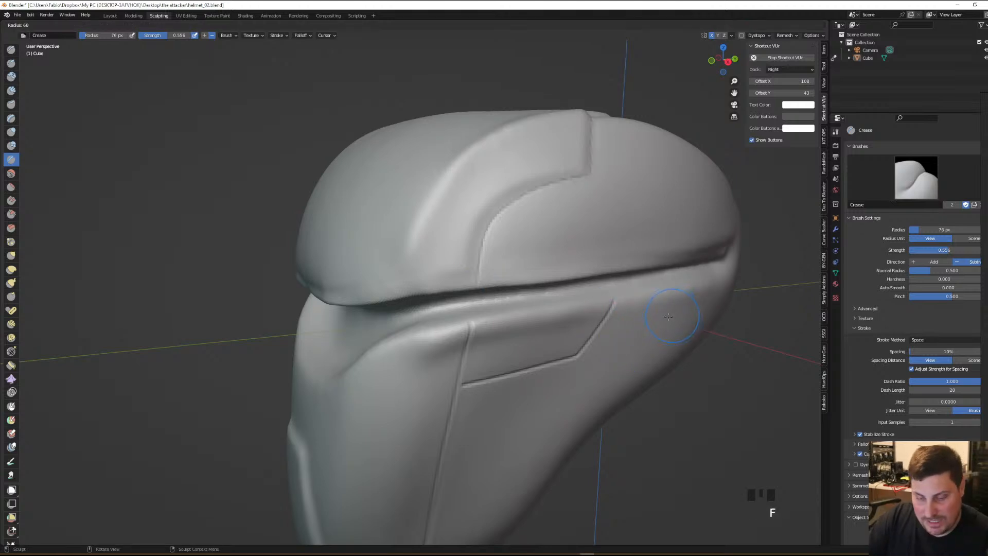
click(667, 313)
Try inverted 38 px crease strokes forward from the rear of the lower shell's upper side edge, undoing each attempt
middle_drag(684, 320, 716, 282)
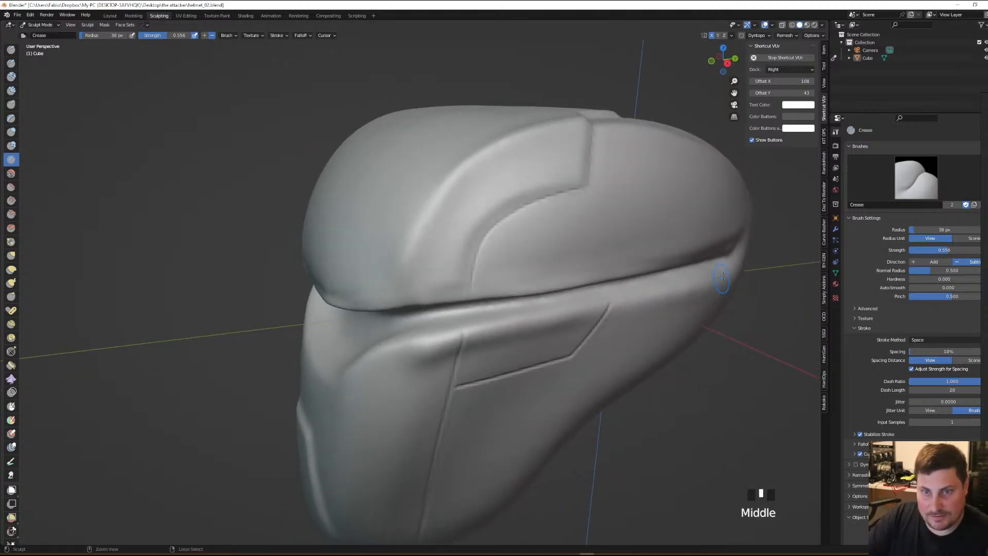
ctrl+drag(713, 280, 690, 287)
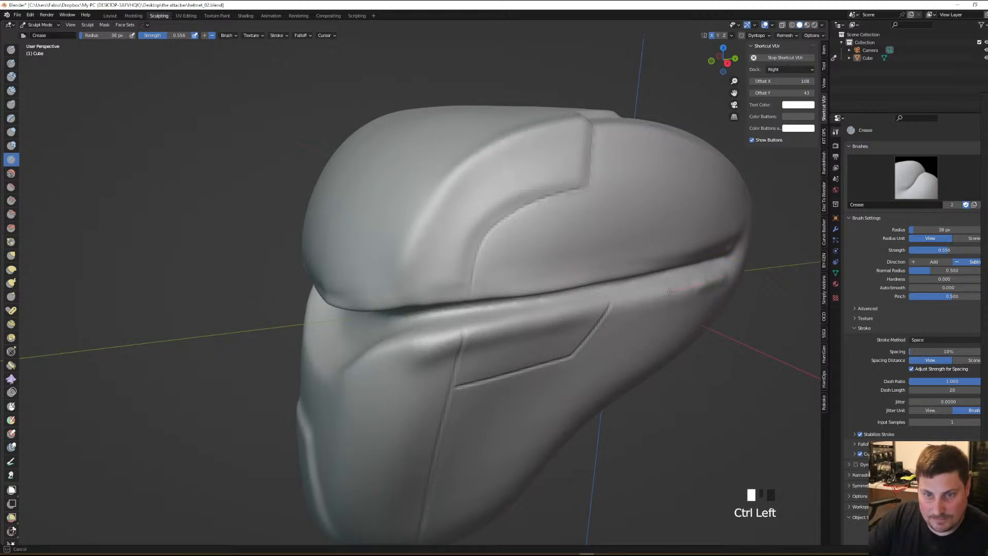
ctrl+drag(615, 307, 601, 309)
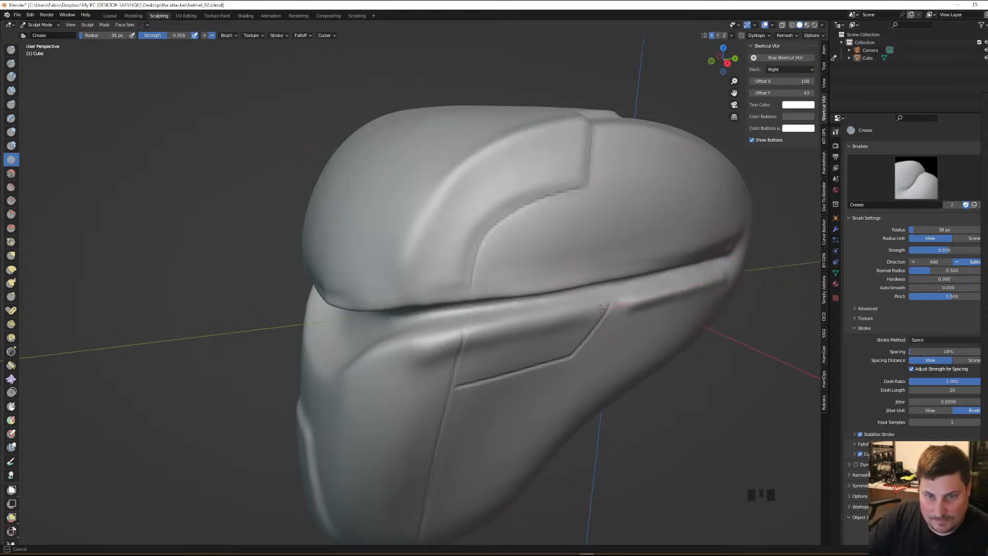
mouse_move(641, 351)
middle_down()
mouse_move(653, 331)
mouse_move(648, 312)
middle_up()
key(ctrl+z)
mouse_move(648, 312)
shift+middle_down()
mouse_move(600, 247)
mouse_move(585, 247)
shift+middle_up()
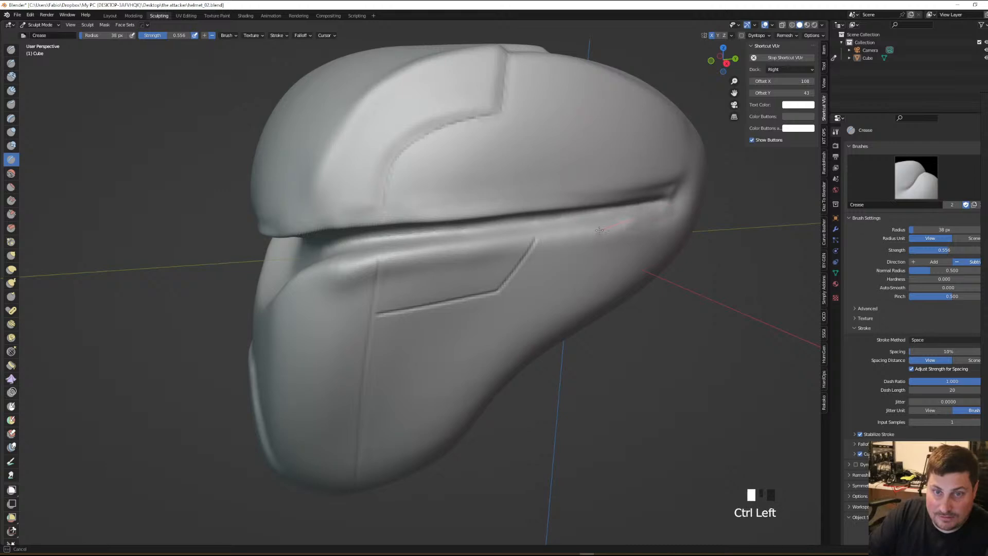
ctrl+drag(600, 229, 584, 233)
key(ctrl+z)
Raise a sharp inverted crease along the curved rim below the visor recess on the face
mouse_move(591, 287)
middle_down()
mouse_move(613, 278)
mouse_move(650, 292)
mouse_move(644, 308)
mouse_move(592, 301)
mouse_move(555, 319)
mouse_move(481, 221)
mouse_move(471, 250)
mouse_move(444, 248)
middle_up()
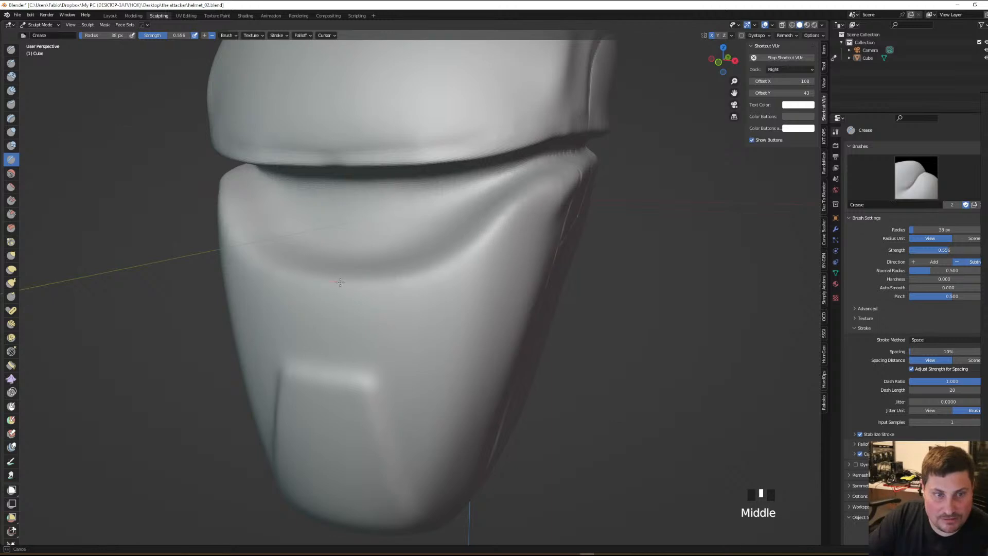
ctrl+drag(361, 284, 370, 283)
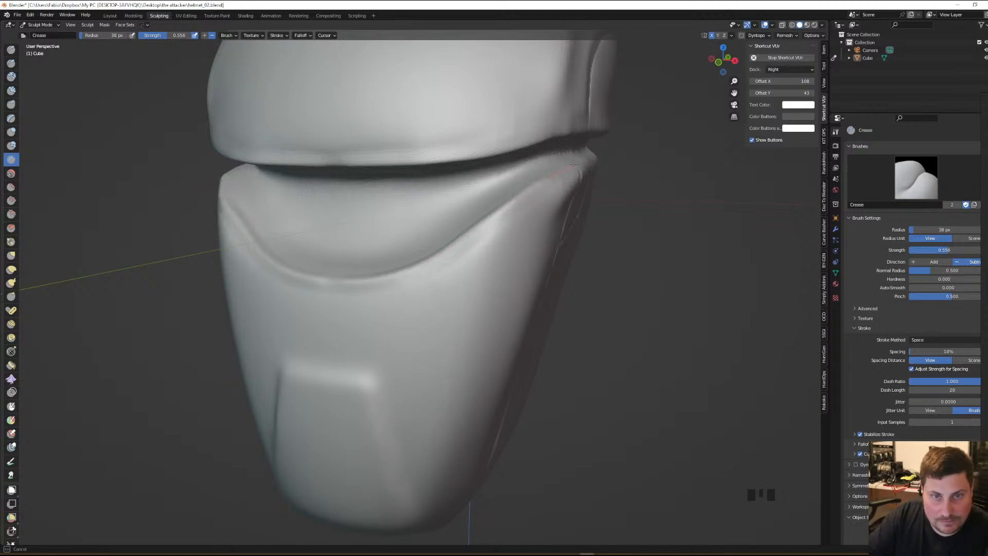
Try an inverted crease along the lower shell's upper side edge starting at the front corner, and undo it
middle_drag(588, 140, 406, 300)
shift+middle_drag(406, 299, 368, 288)
middle_drag(437, 283, 412, 264)
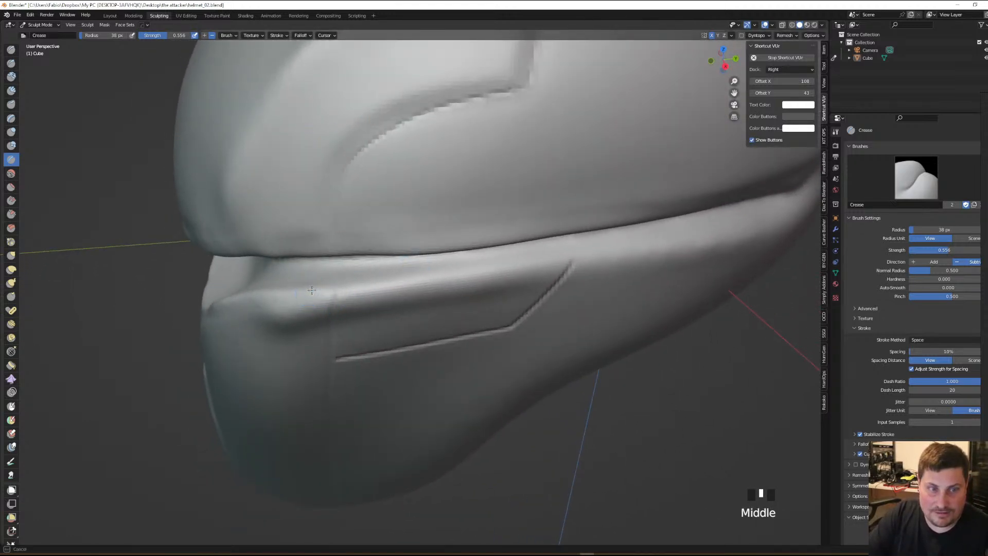
ctrl+drag(330, 290, 353, 286)
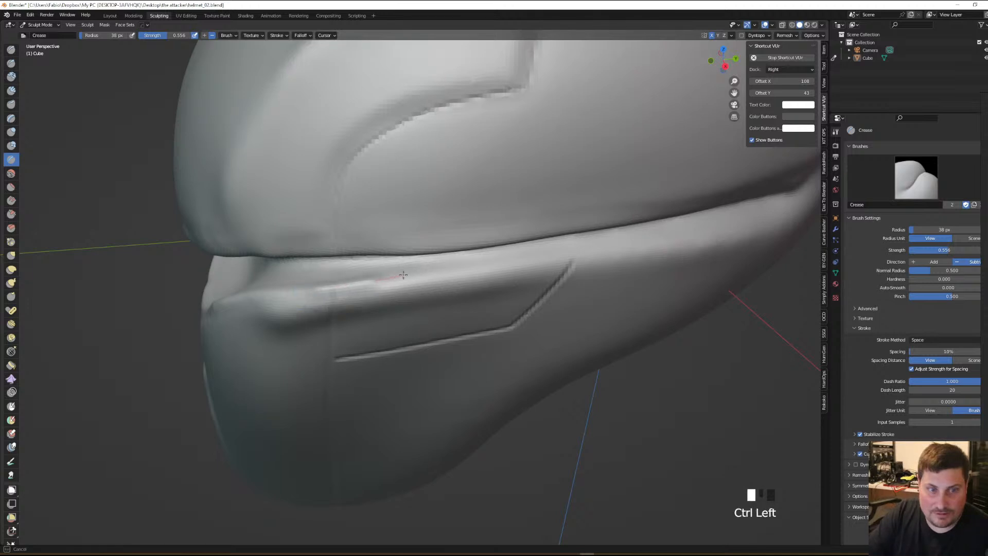
ctrl+drag(431, 270, 435, 265)
key(ctrl+z)
Raise an inverted crease along the lower shell's upper side edge from the front corner to the rear end of the gap
mouse_move(571, 311)
middle_down()
mouse_move(458, 288)
mouse_move(394, 247)
middle_up()
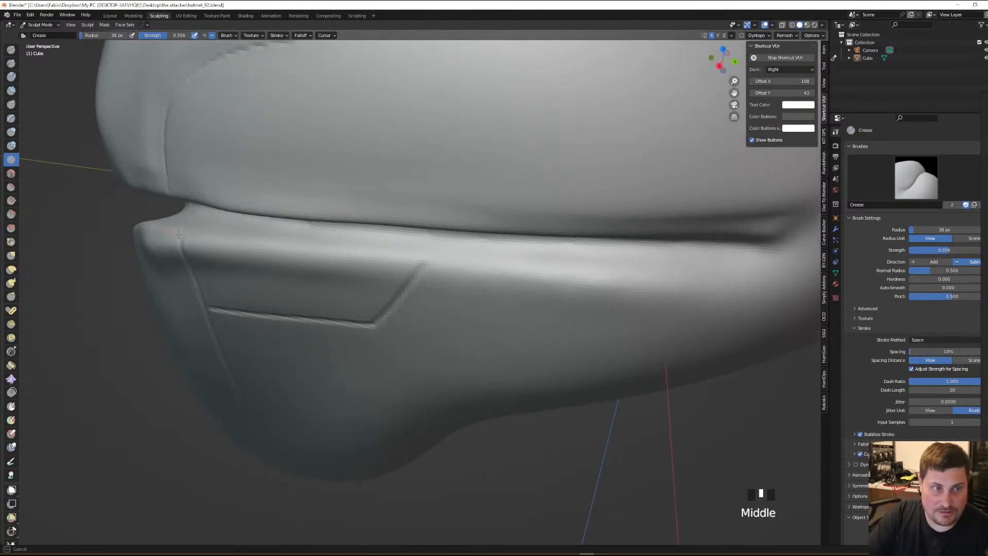
mouse_move(273, 240)
ctrl+mouse_down()
mouse_move(490, 263)
mouse_move(740, 253)
mouse_move(792, 235)
ctrl+mouse_up()
mouse_move(792, 236)
middle_down()
mouse_move(694, 279)
mouse_move(629, 264)
mouse_move(643, 268)
middle_up()
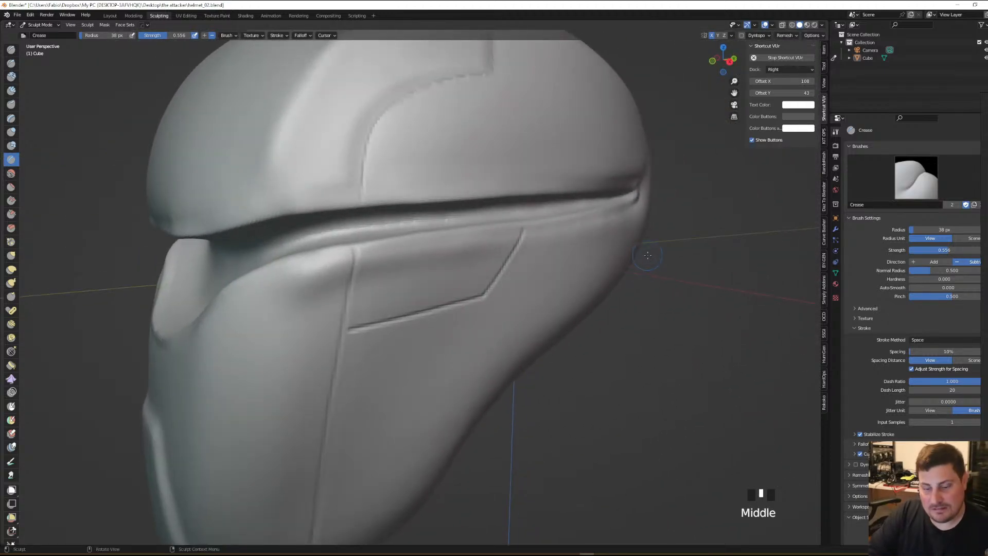
Switch to the Draw brush at 182 px, disable Stabilize Stroke, and smooth the creased side edge and the gap's rear end
key(1)
key(f)
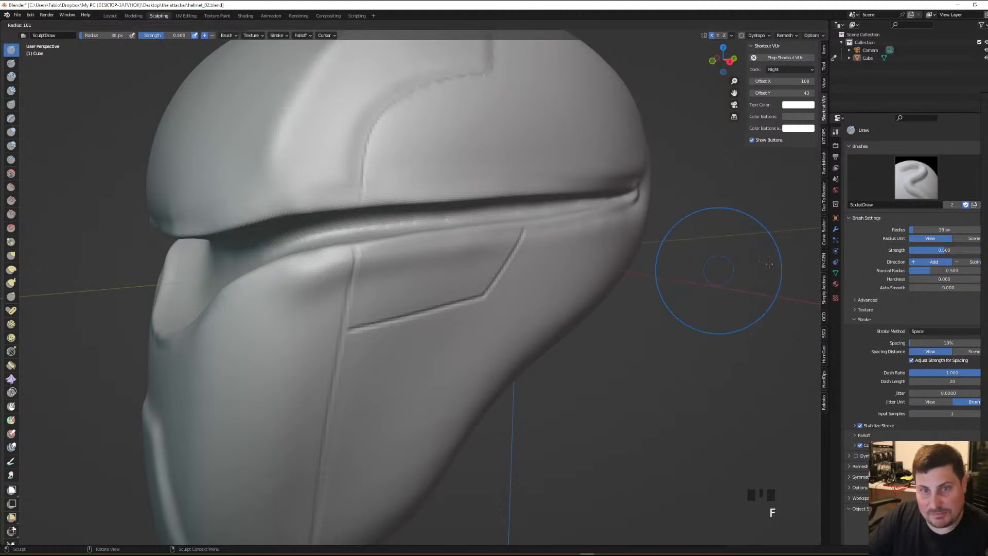
middle_drag(717, 247, 701, 216)
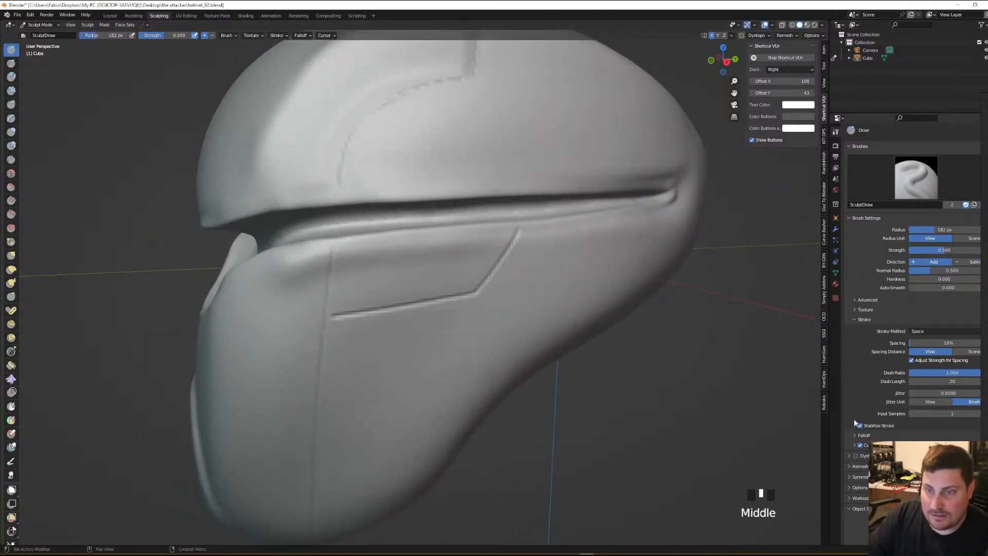
shift+drag(662, 195, 680, 175)
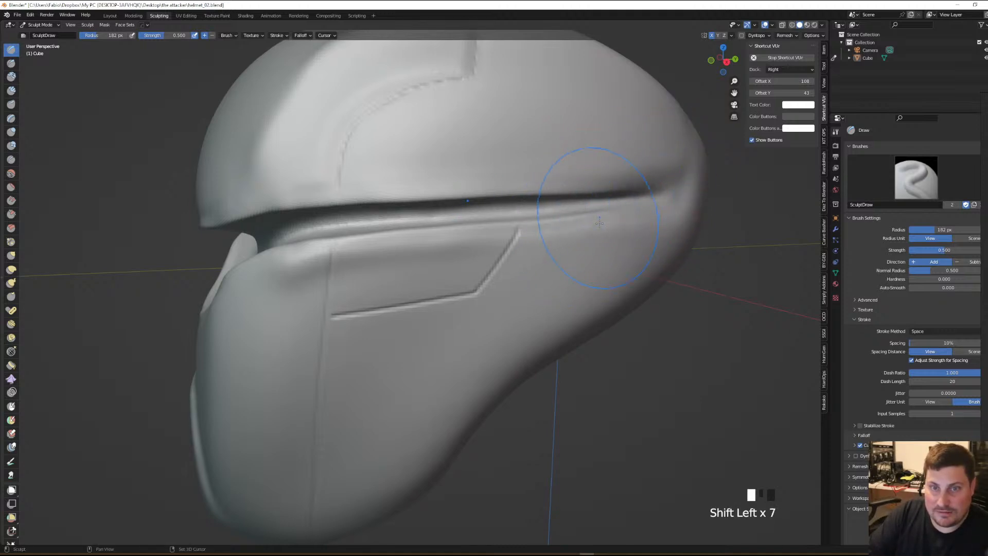
mouse_move(489, 247)
middle_down()
mouse_move(529, 242)
mouse_move(540, 263)
mouse_move(551, 220)
mouse_move(547, 230)
mouse_move(592, 206)
middle_up()
shift+drag(592, 206, 603, 202)
shift+drag(509, 210, 492, 209)
shift+drag(484, 210, 393, 219)
Smooth the creased curved rim below the visor recess from the centre out to the side
mouse_move(493, 238)
ctrl+middle_down()
mouse_move(494, 252)
mouse_move(520, 244)
mouse_move(510, 248)
mouse_move(542, 275)
mouse_move(519, 309)
ctrl+middle_up()
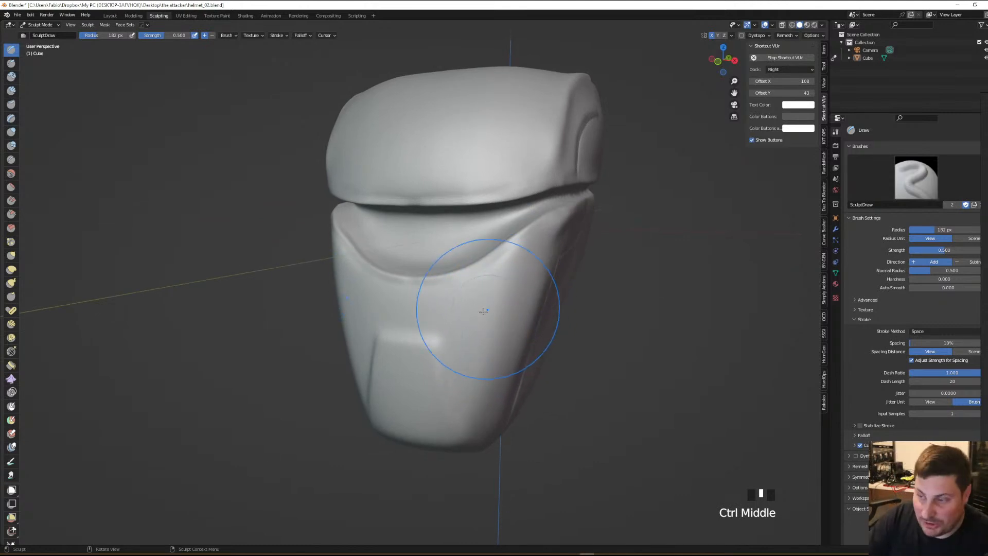
mouse_move(517, 311)
middle_down()
mouse_move(470, 282)
mouse_move(523, 235)
middle_up()
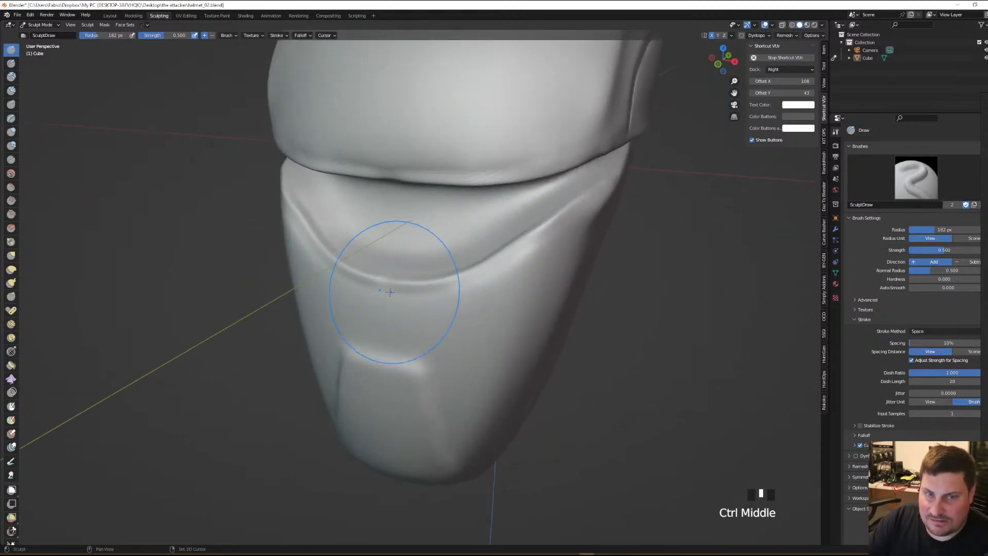
shift+drag(381, 289, 452, 283)
shift+drag(518, 252, 582, 242)
Smooth the upper shell's lower front edge above the visor recess
mouse_move(581, 242)
ctrl+middle_down()
mouse_move(571, 268)
mouse_move(445, 198)
mouse_move(446, 217)
ctrl+middle_up()
shift+drag(416, 223, 448, 212)
shift+drag(451, 210, 497, 203)
shift+drag(504, 203, 552, 199)
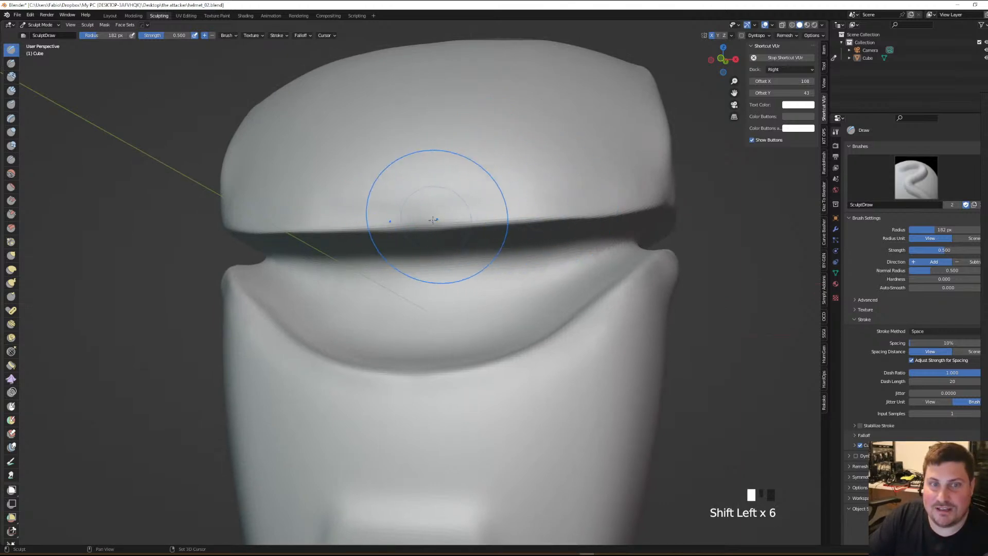
Pull the upper shell's front side outward and slightly up using the Elastic Deform brush with a 153 px radius
mouse_move(487, 239)
ctrl+middle_down()
mouse_move(532, 242)
mouse_move(435, 315)
mouse_move(491, 289)
mouse_move(463, 238)
mouse_move(436, 289)
mouse_move(473, 298)
mouse_move(463, 292)
mouse_move(488, 236)
mouse_move(598, 244)
mouse_move(603, 292)
mouse_move(609, 268)
mouse_move(564, 321)
mouse_move(526, 302)
ctrl+middle_up()
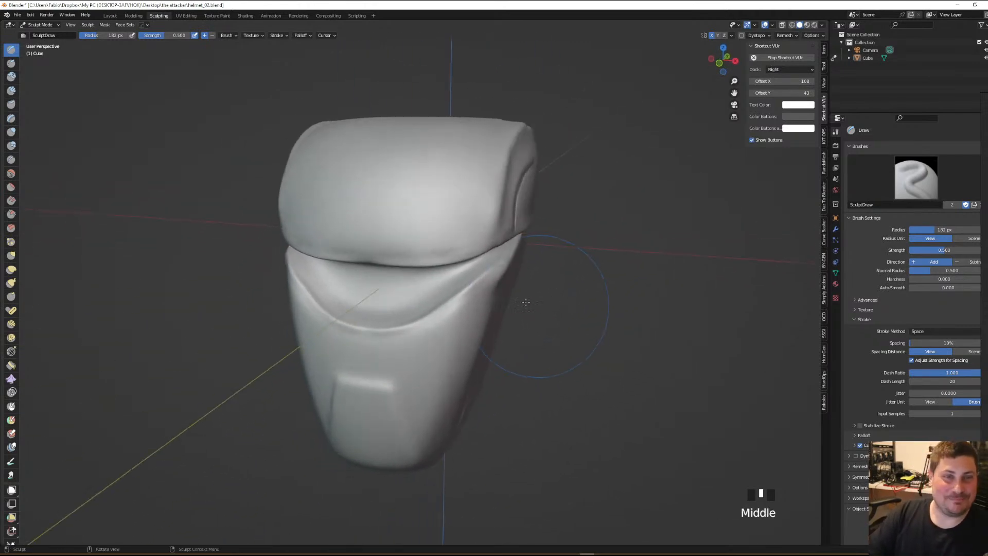
click(11, 269)
mouse_move(475, 243)
middle_down()
mouse_move(478, 253)
mouse_move(478, 234)
middle_up()
key(f)
click(468, 244)
mouse_move(494, 213)
mouse_down()
mouse_move(506, 151)
mouse_move(521, 198)
mouse_up()
mouse_move(521, 199)
middle_down()
mouse_move(510, 170)
mouse_move(512, 231)
mouse_move(514, 143)
mouse_move(547, 163)
mouse_move(507, 232)
mouse_move(494, 229)
mouse_move(511, 246)
mouse_move(525, 188)
mouse_move(489, 232)
mouse_move(452, 254)
mouse_move(520, 234)
mouse_move(558, 249)
mouse_move(470, 263)
middle_up()
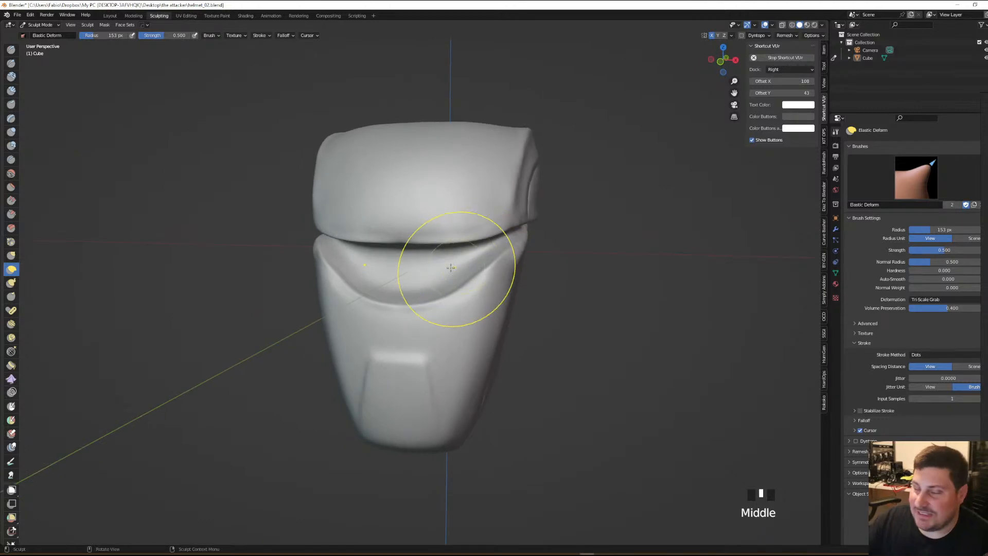
Switch to the Mask brush and set its radius to 23 px for the upper shell's lower front edge
scroll(364, 221, up, 6)
scroll(414, 224, down, 1)
scroll(414, 224, down, 1)
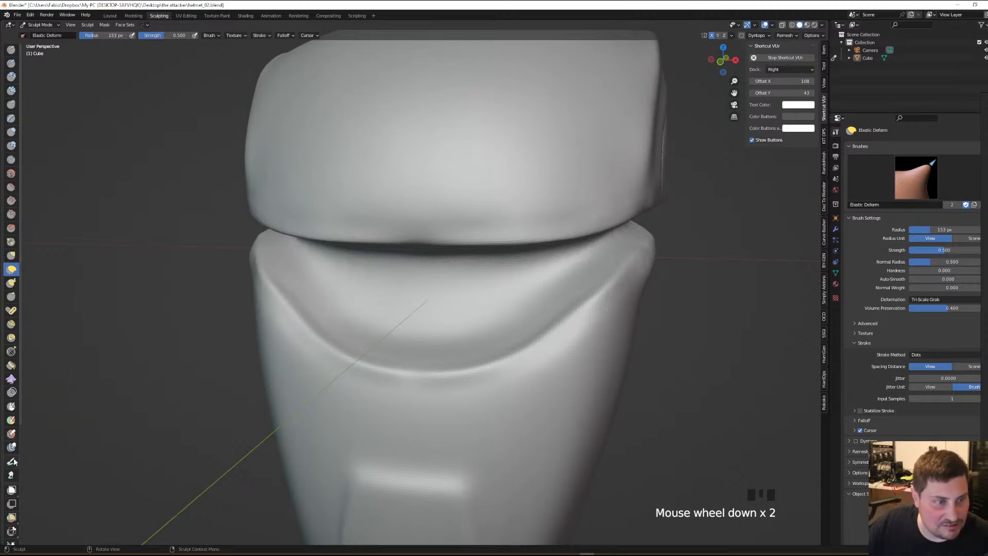
click(12, 407)
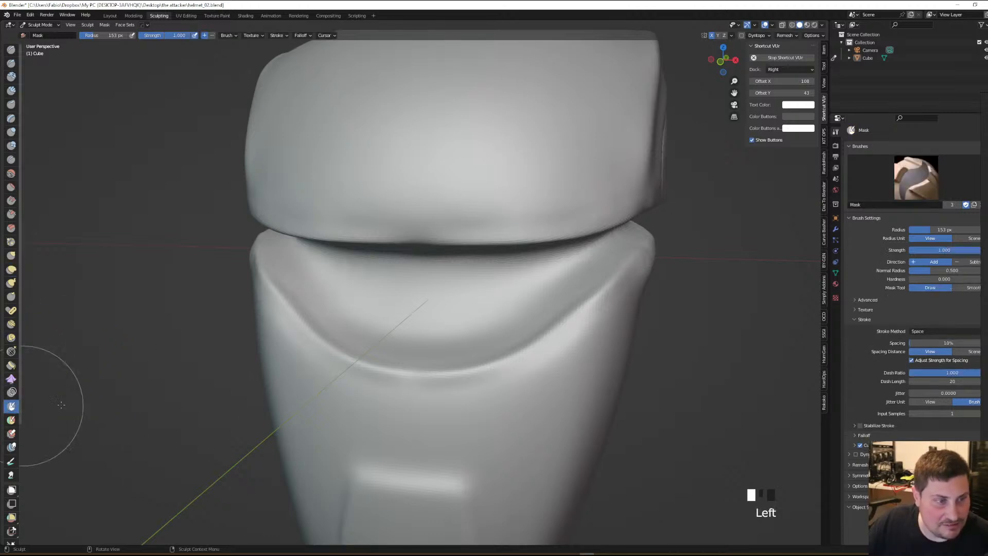
scroll(486, 283, down, 1)
key(f)
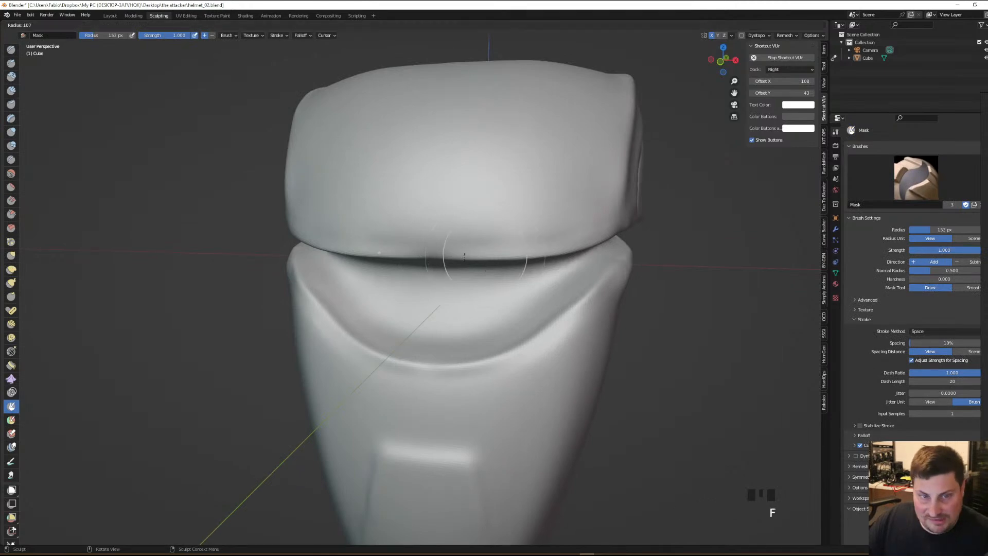
click(435, 255)
middle_drag(447, 250, 453, 247)
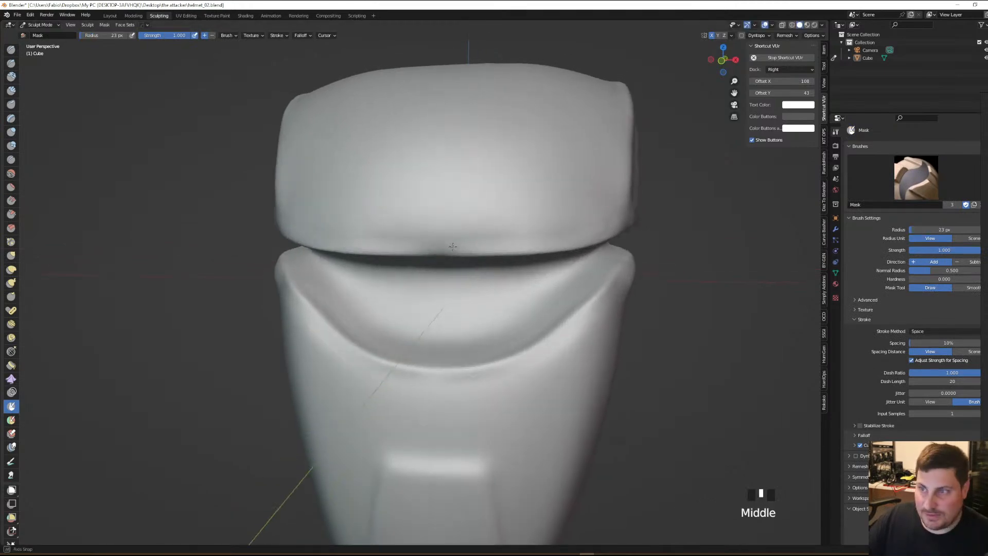
scroll(410, 223, up, 2)
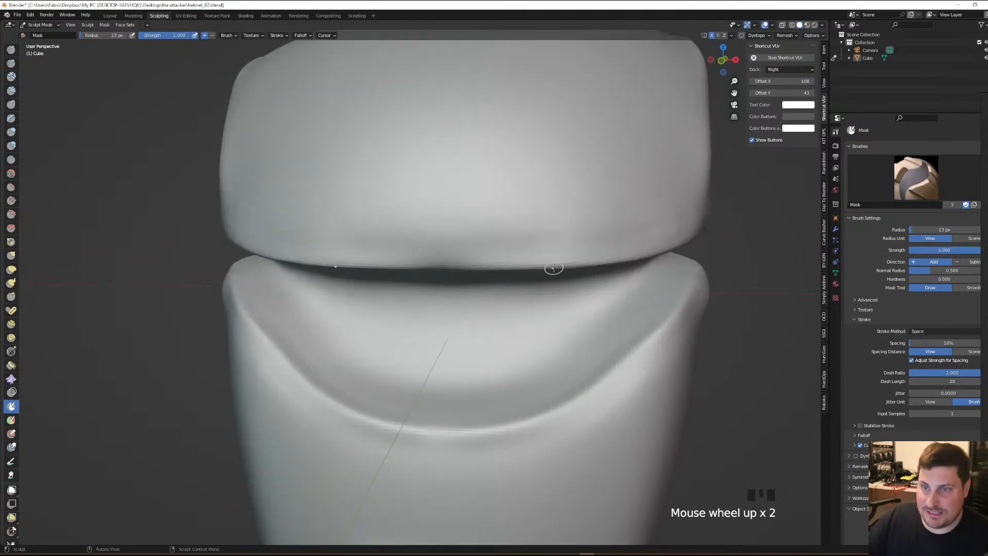
Set the Mask brush's stroke method to Line and mask a short horizontal bar at the centre of the upper shell's lower front
click(912, 332)
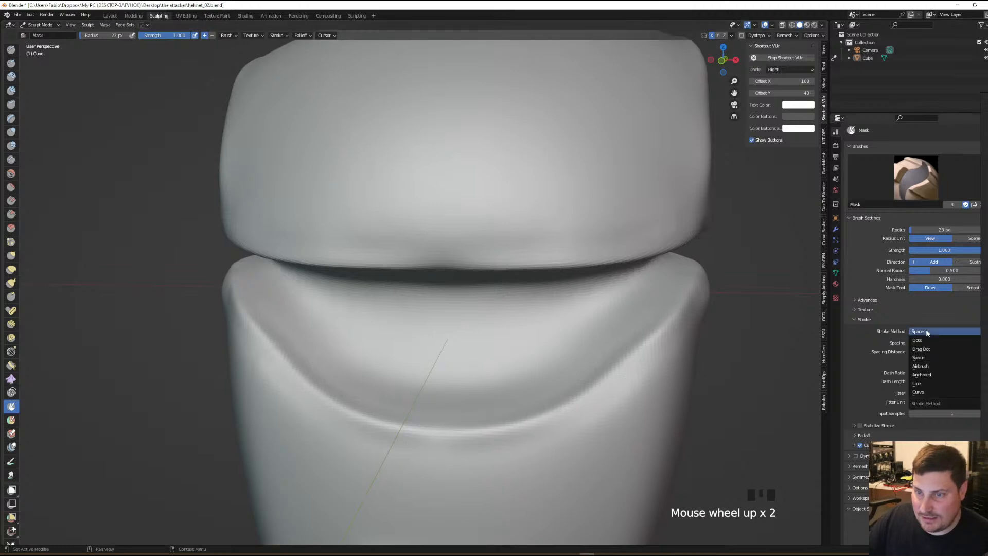
click(916, 384)
middle_drag(684, 341, 495, 238)
scroll(489, 241, down, 1)
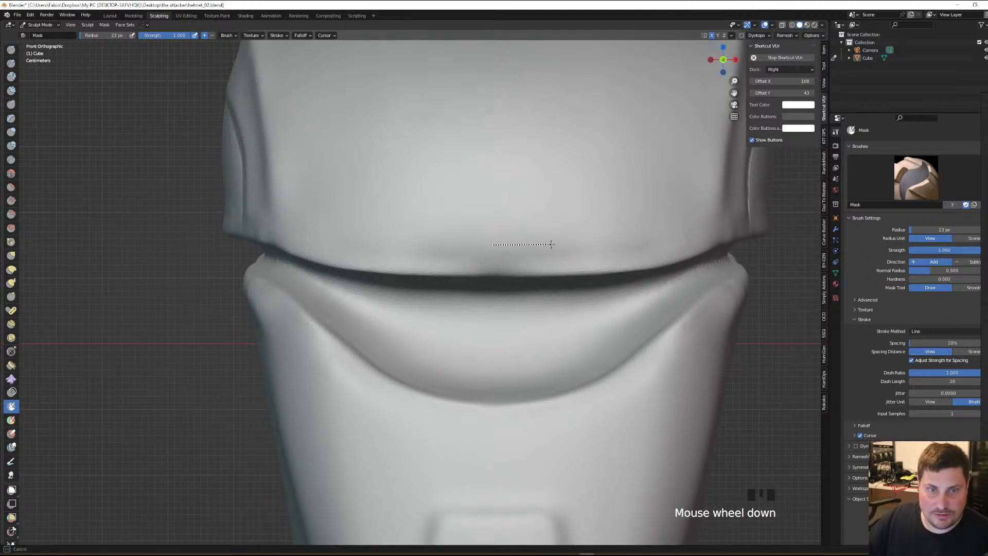
drag(551, 244, 550, 244)
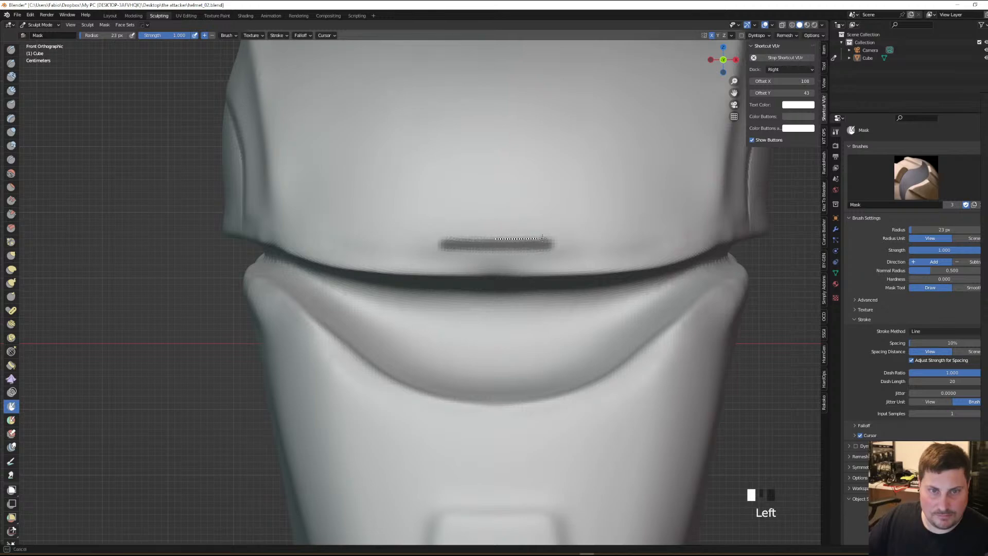
drag(543, 239, 546, 239)
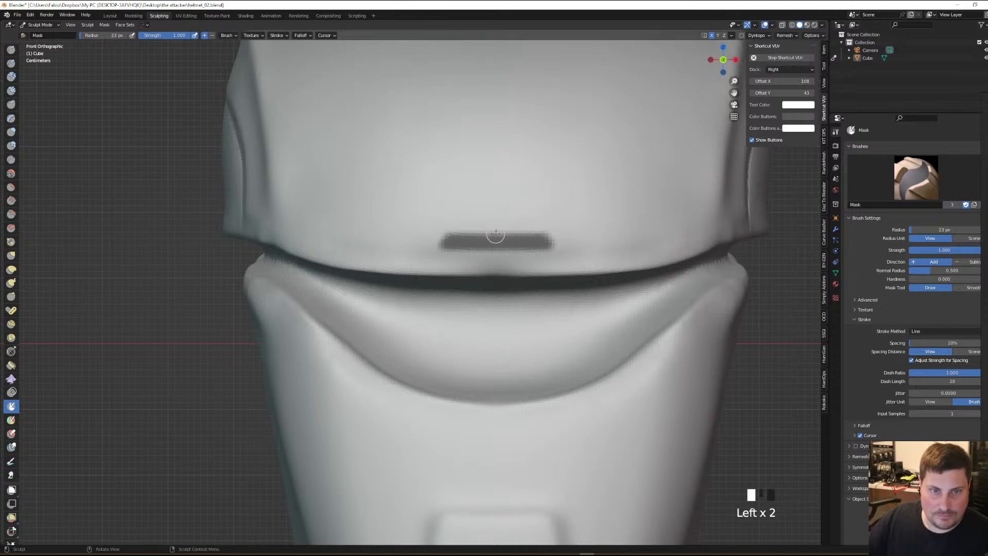
drag(541, 233, 541, 233)
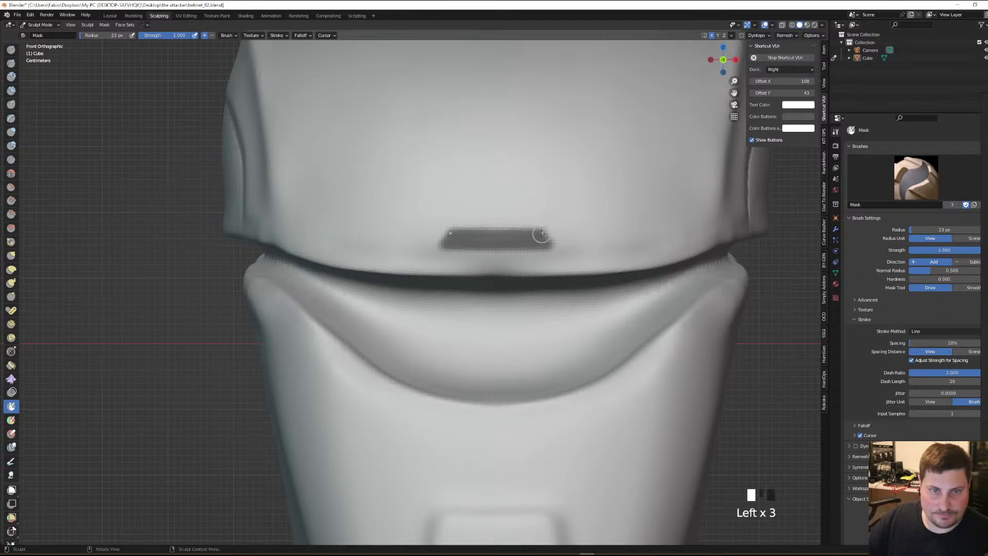
scroll(541, 233, down, 2)
middle_drag(541, 233, 526, 252)
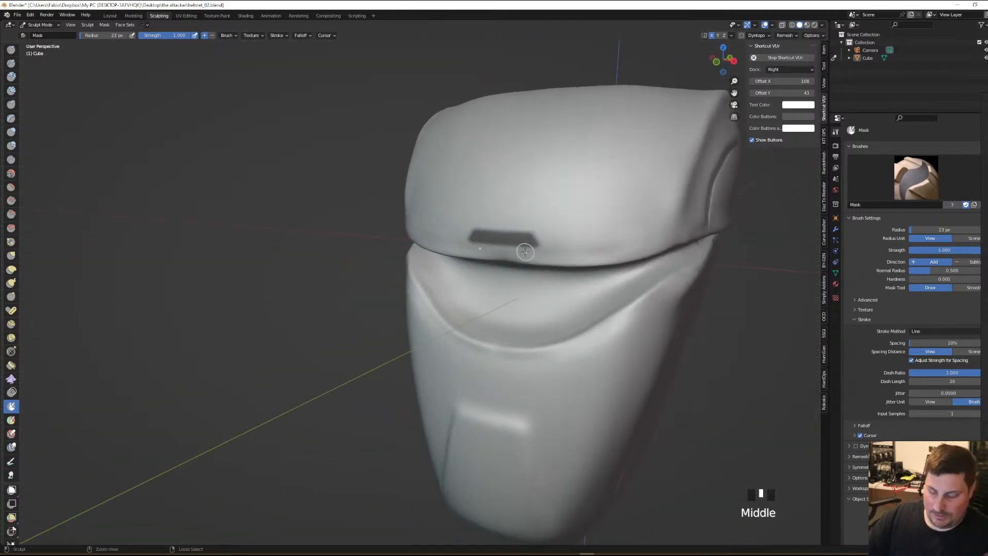
Invert the mask and, with the Move tool, set the transform pivot to the unmasked bar on the upper shell
key(ctrl+i)
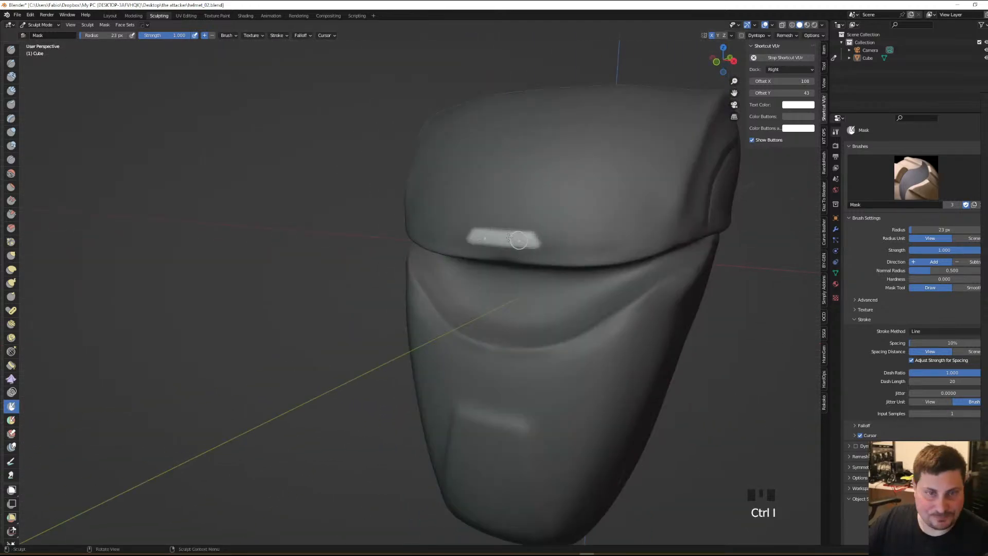
scroll(14, 495, down, 5)
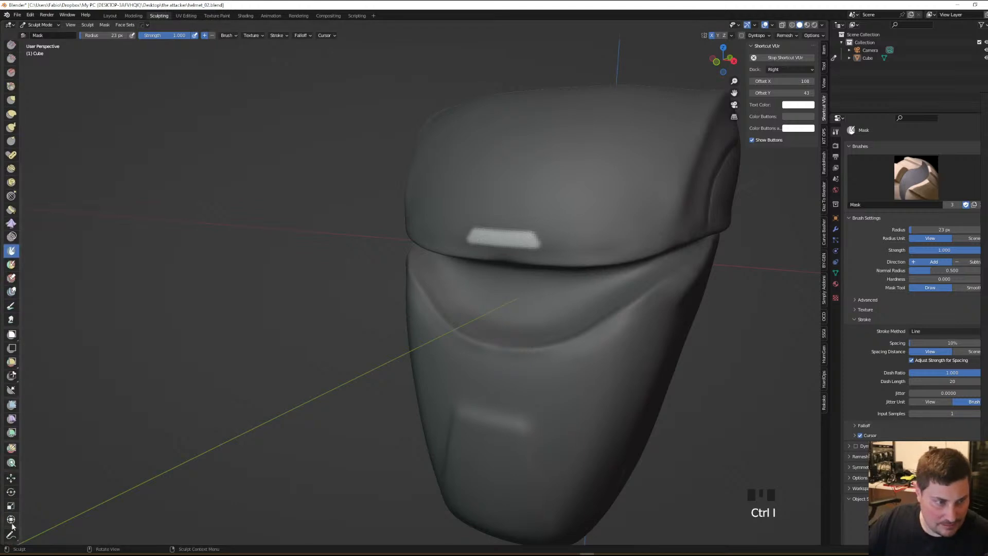
click(11, 478)
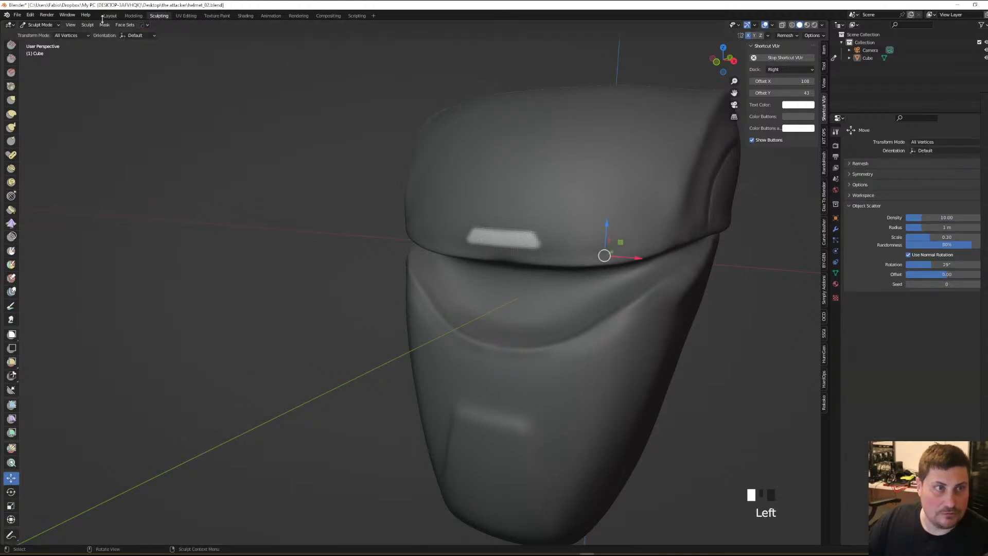
click(88, 25)
mouse_move(123, 69)
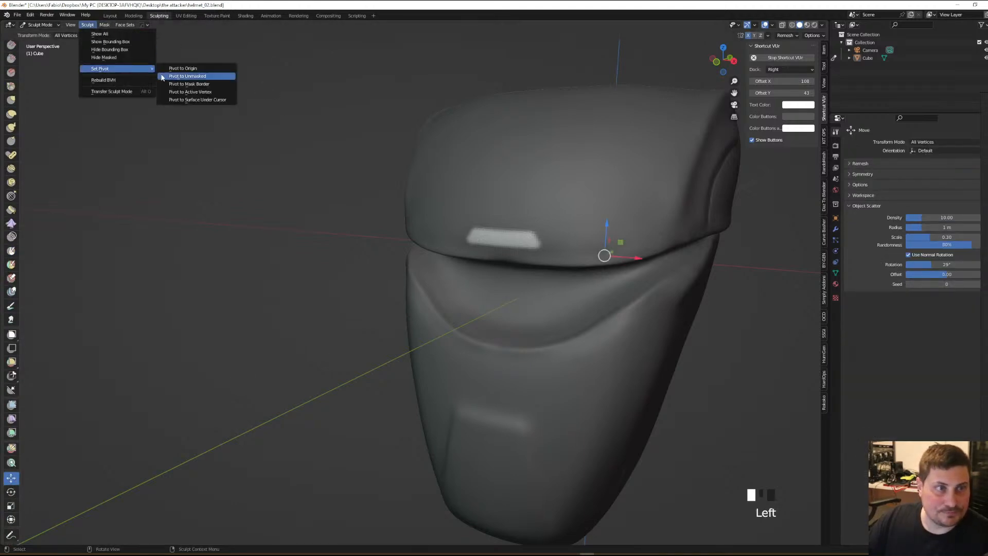
click(199, 76)
Move the unmasked bar on the upper shell's front slightly along the Y axis and clear the mask
middle_drag(484, 242, 480, 248)
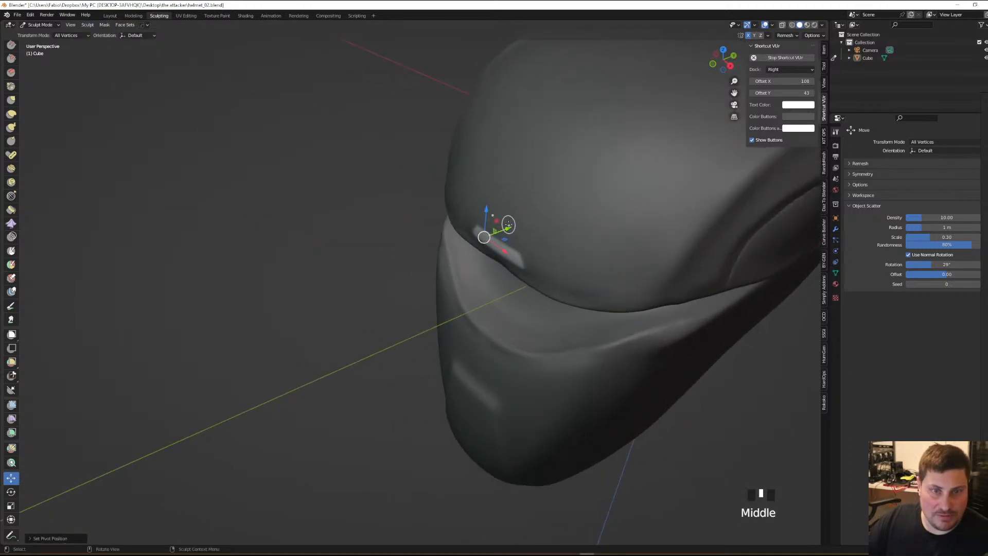
drag(507, 224, 502, 229)
scroll(501, 230, down, 2)
middle_drag(502, 230, 464, 206)
scroll(535, 232, up, 3)
scroll(469, 217, down, 4)
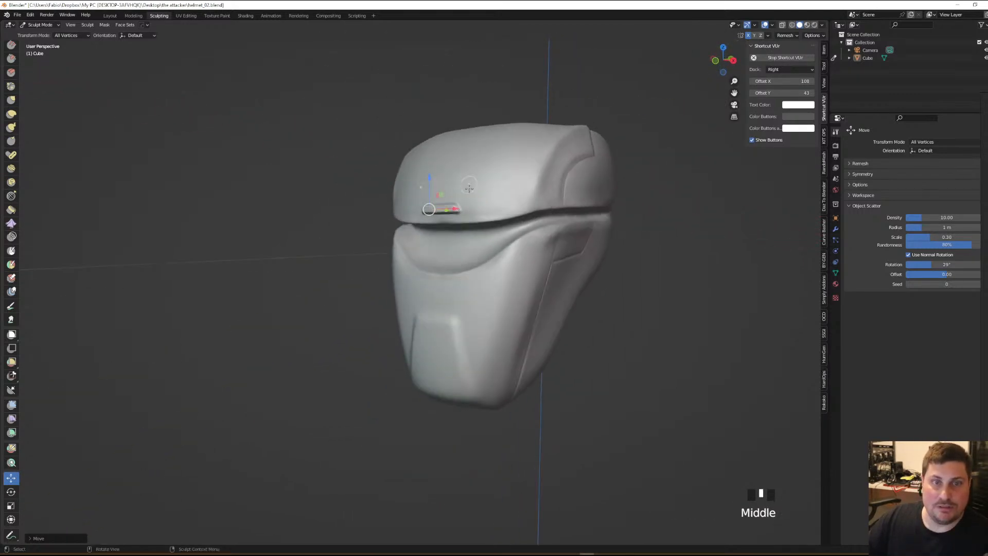
Remesh the head to rebuild the topology around the moved bar on the upper shell
scroll(463, 206, up, 2)
click(787, 36)
click(785, 111)
click(625, 207)
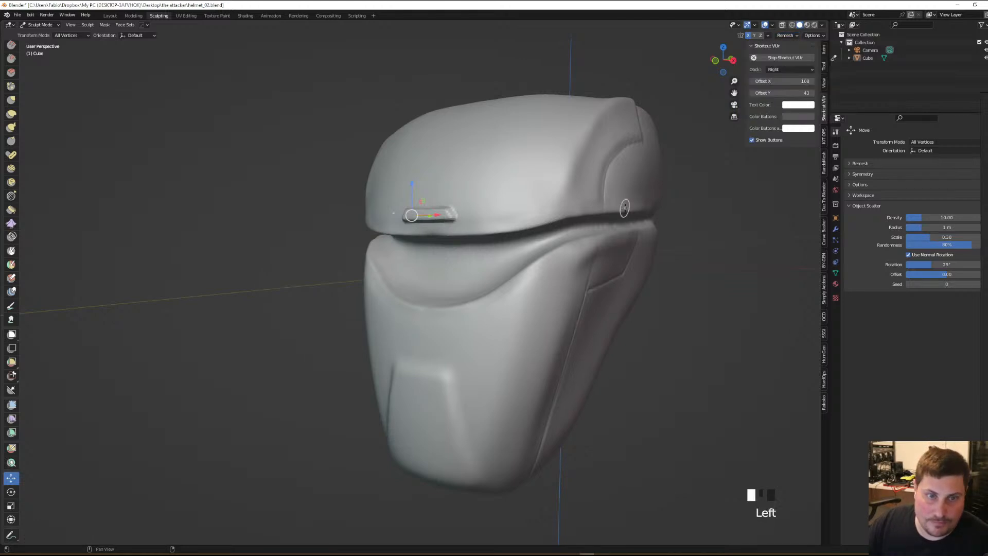
Switch to the Crease brush for the chin panel and set its stroke method to Line
scroll(621, 208, down, 1)
shift+middle_drag(654, 196, 611, 212)
scroll(484, 329, up, 2)
middle_drag(484, 330, 510, 333)
scroll(14, 108, up, 3)
scroll(14, 108, up, 5)
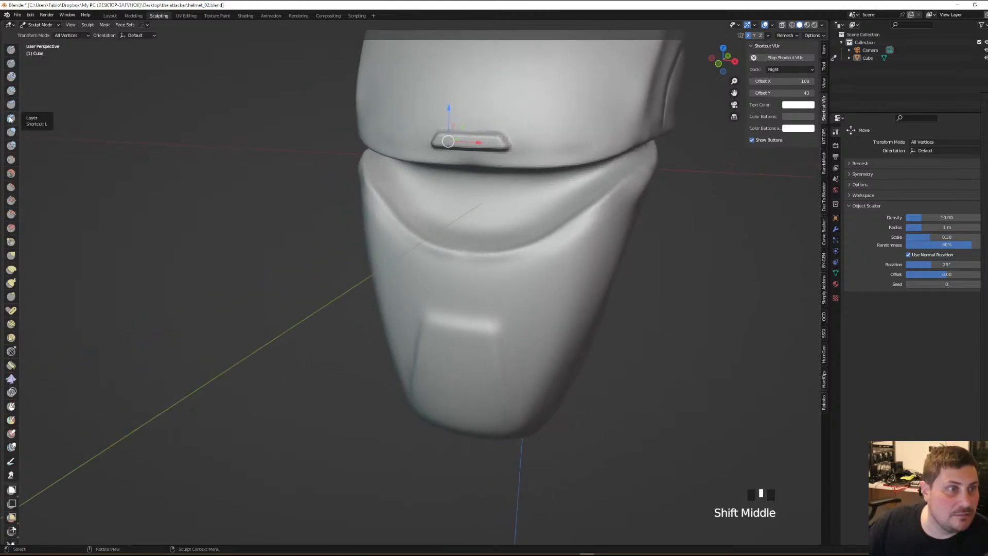
click(11, 160)
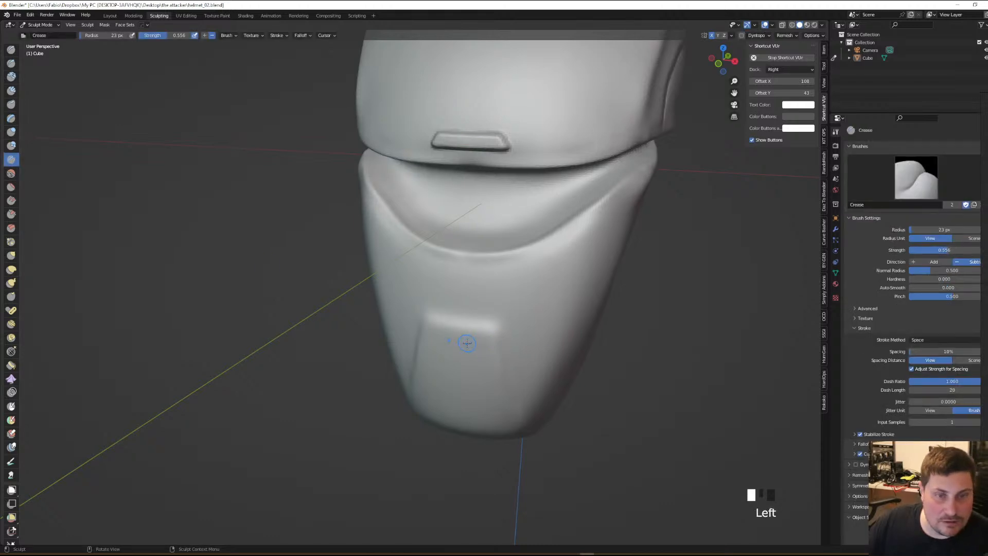
scroll(468, 342, up, 3)
middle_drag(468, 335, 465, 330)
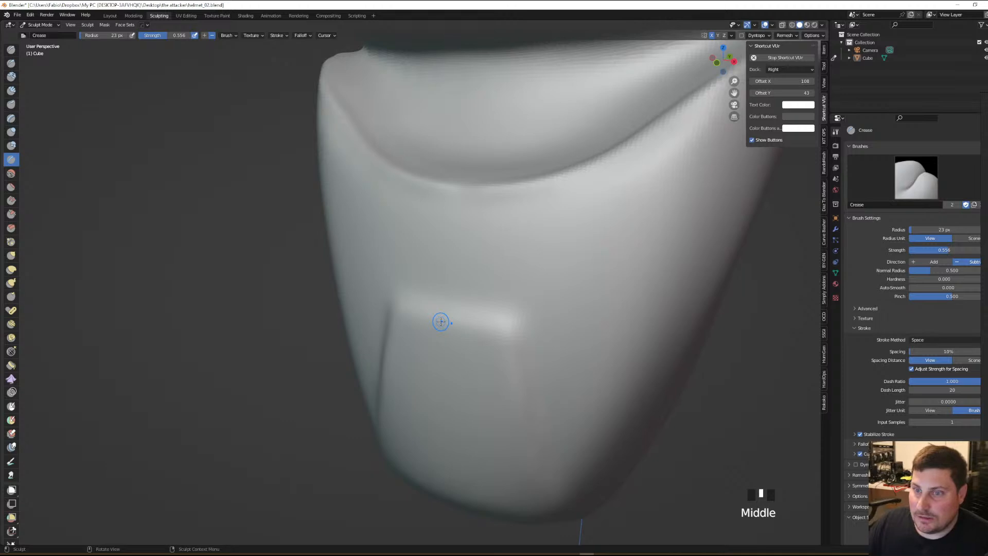
click(926, 339)
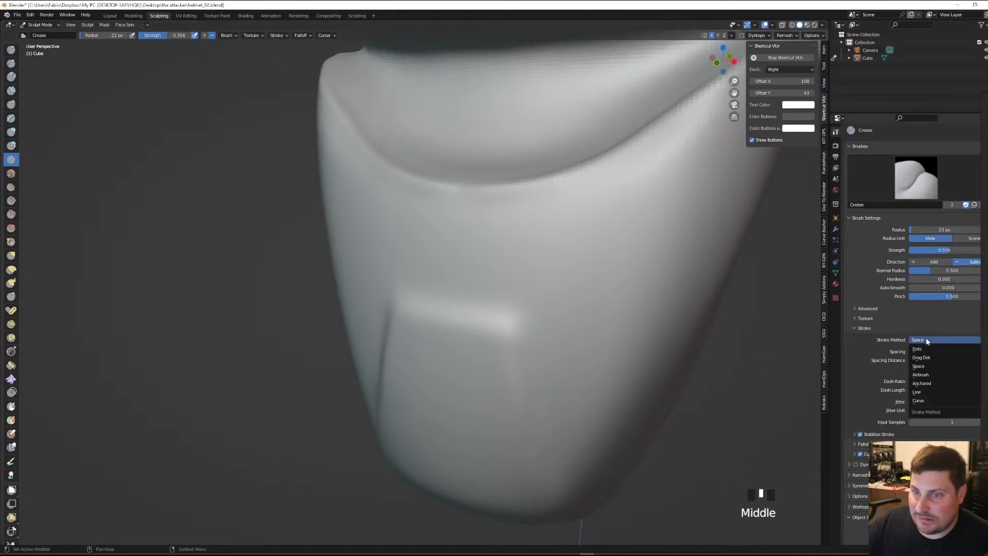
click(925, 392)
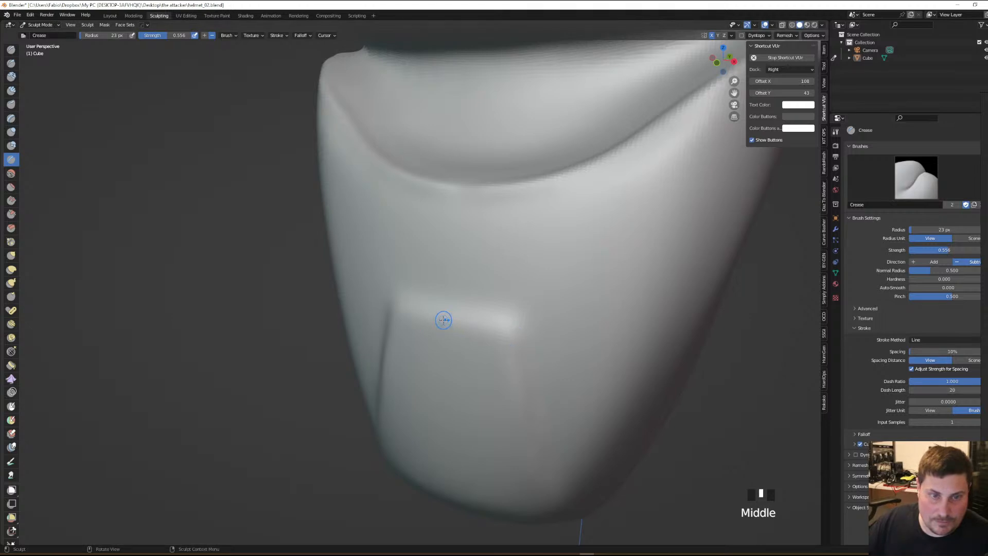
Sharpen the chin panel's top and side edges with straight inverted Crease strokes
drag(445, 318, 450, 319)
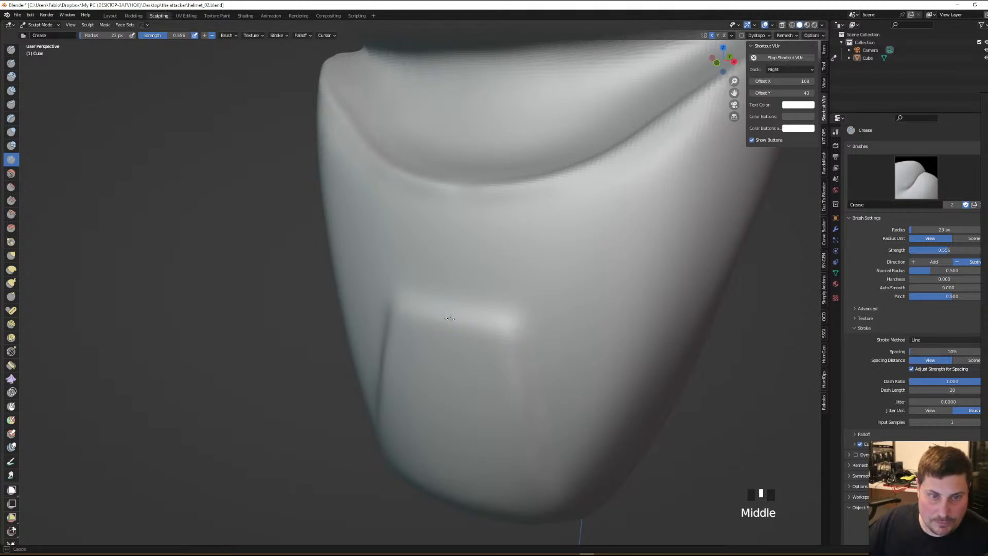
click(507, 331)
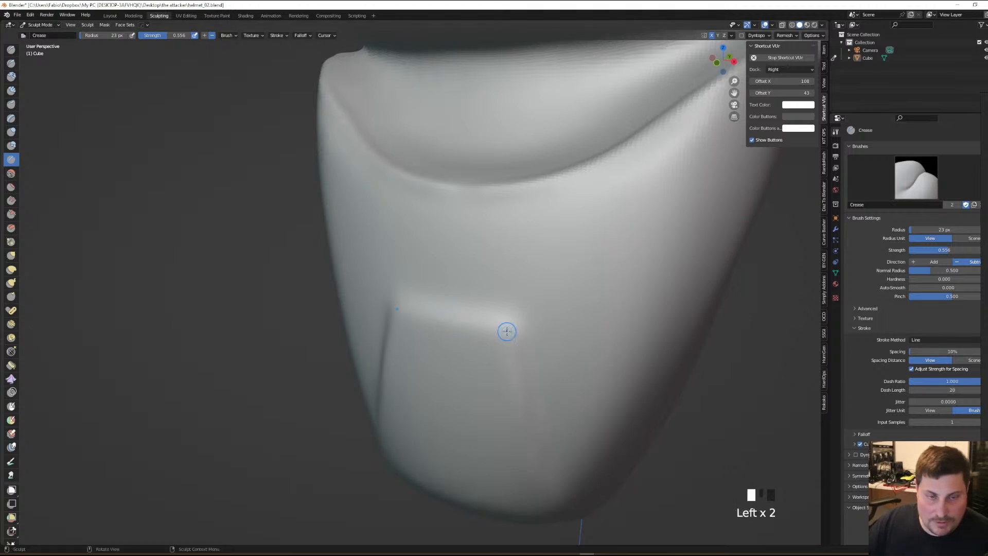
drag(444, 319, 448, 319)
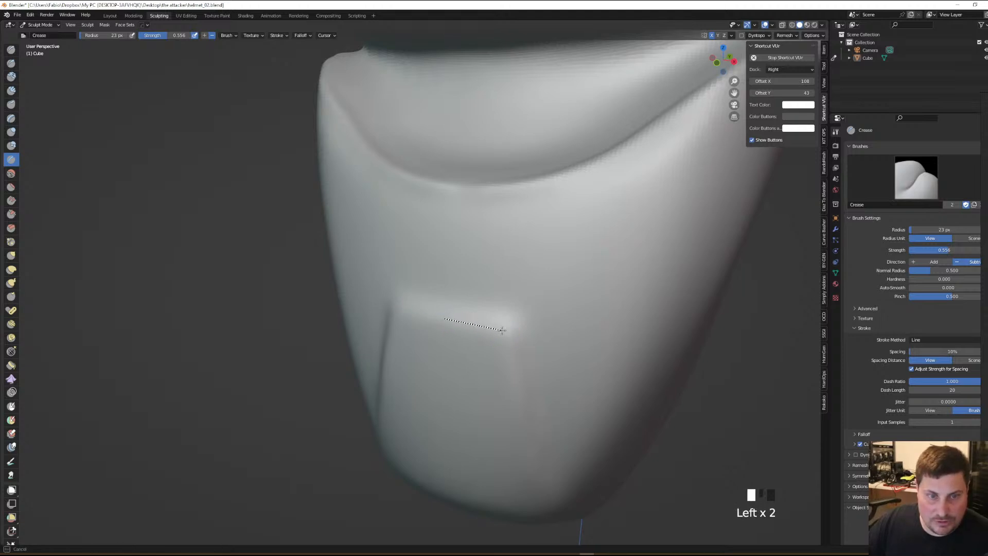
ctrl+drag(507, 331, 504, 331)
scroll(507, 328, down, 2)
mouse_move(511, 329)
middle_down()
mouse_move(503, 346)
mouse_move(489, 302)
middle_up()
scroll(490, 302, up, 2)
ctrl+drag(480, 264, 520, 457)
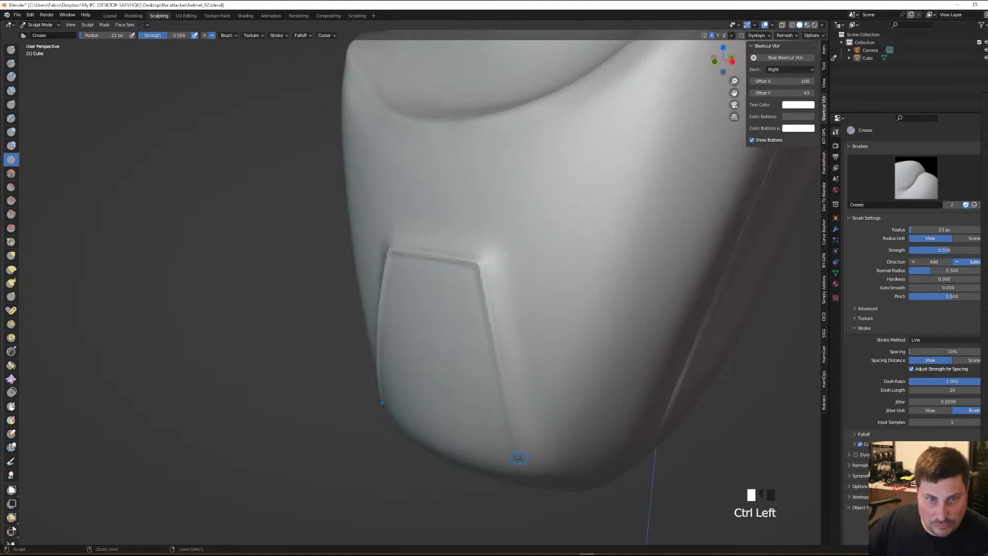
Examine the chin panel's sharpened edges and the overall front of the head from several angles
scroll(501, 289, down, 2)
mouse_move(501, 288)
middle_down()
mouse_move(534, 337)
mouse_move(497, 345)
mouse_move(515, 355)
mouse_move(482, 374)
mouse_move(504, 379)
middle_up()
scroll(534, 337, down, 2)
scroll(507, 360, up, 2)
scroll(486, 366, down, 2)
scroll(494, 384, up, 2)
scroll(495, 392, down, 1)
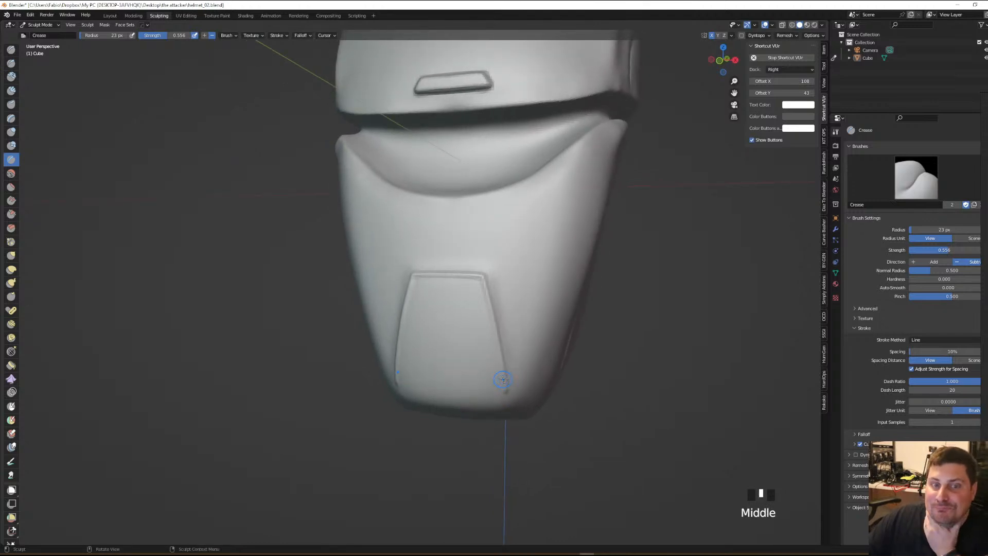
scroll(456, 363, up, 1)
middle_drag(453, 349, 448, 370)
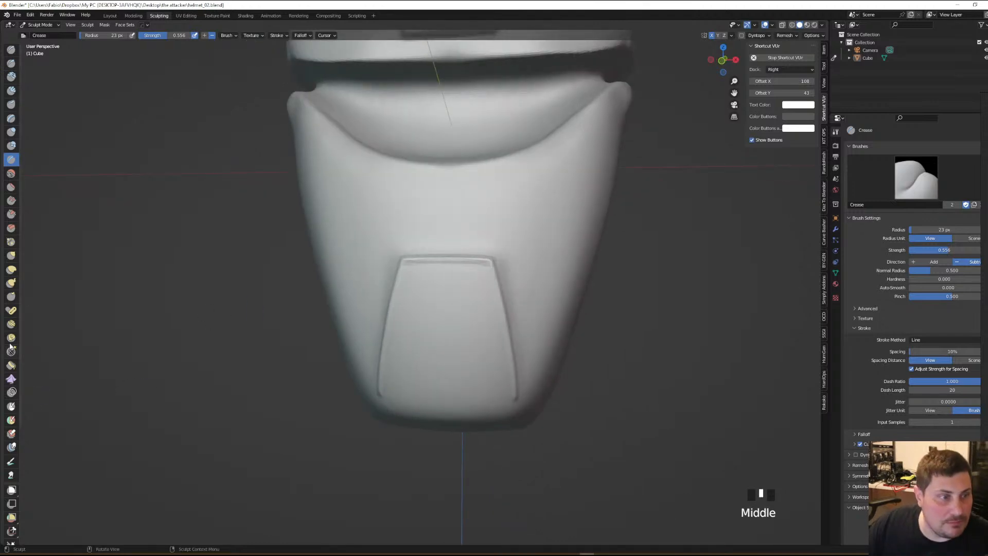
Mask a short horizontal bar at the centre of the chin panel's lower end using the Mask brush's line strokes
click(11, 406)
middle_drag(441, 407, 473, 394)
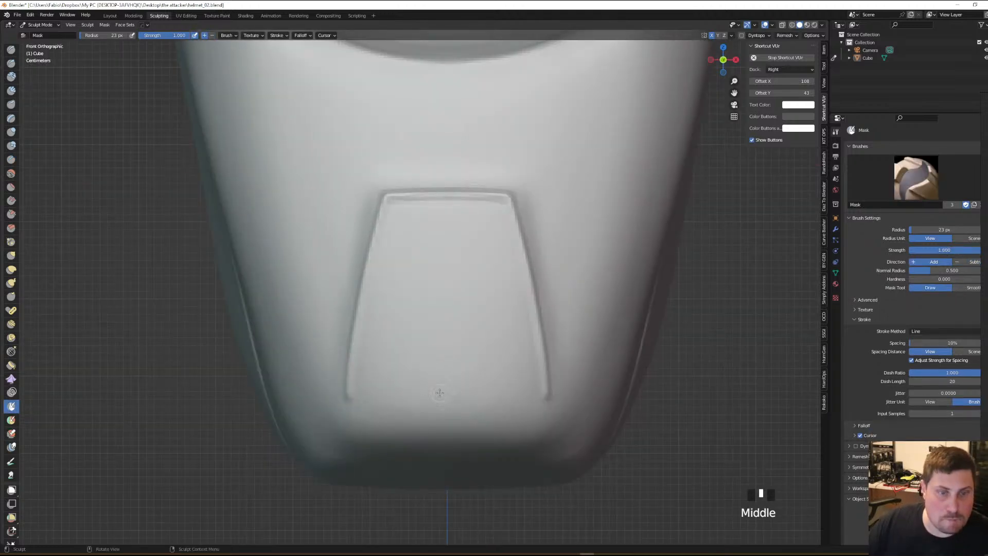
scroll(440, 393, up, 1)
mouse_move(447, 381)
mouse_down()
mouse_move(497, 380)
mouse_move(466, 367)
mouse_move(493, 367)
mouse_up()
scroll(488, 378, down, 4)
mouse_move(489, 379)
middle_down()
mouse_move(463, 390)
mouse_move(471, 384)
middle_up()
scroll(463, 388, up, 2)
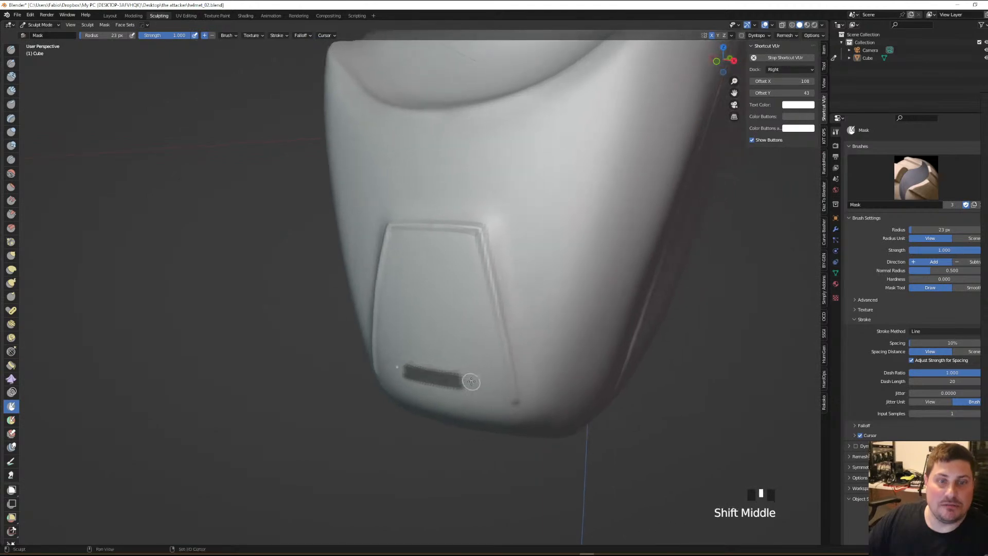
scroll(471, 384, up, 2)
Invert the mask and, with the Move tool, set the transform pivot to the unmasked bar on the chin panel
key(ctrl+i)
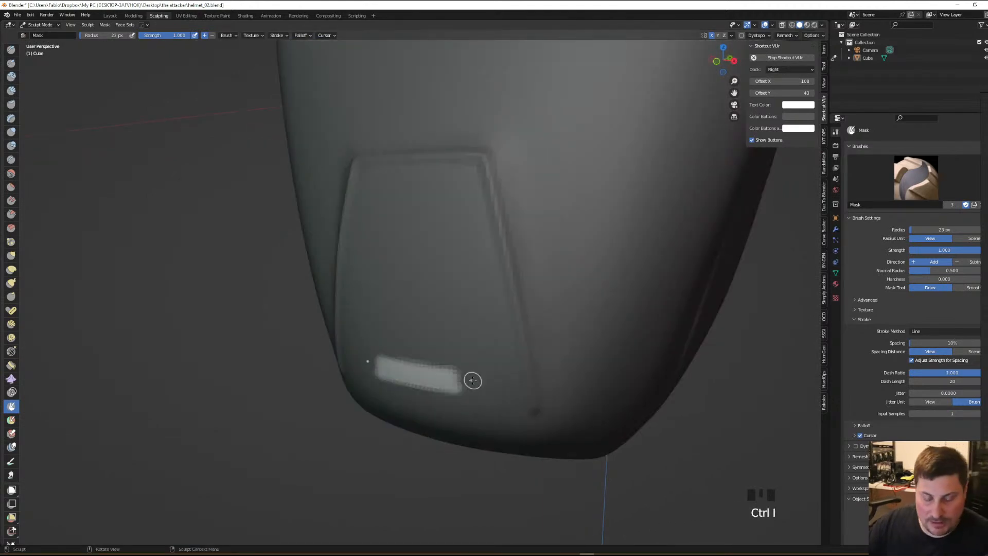
scroll(10, 529, down, 6)
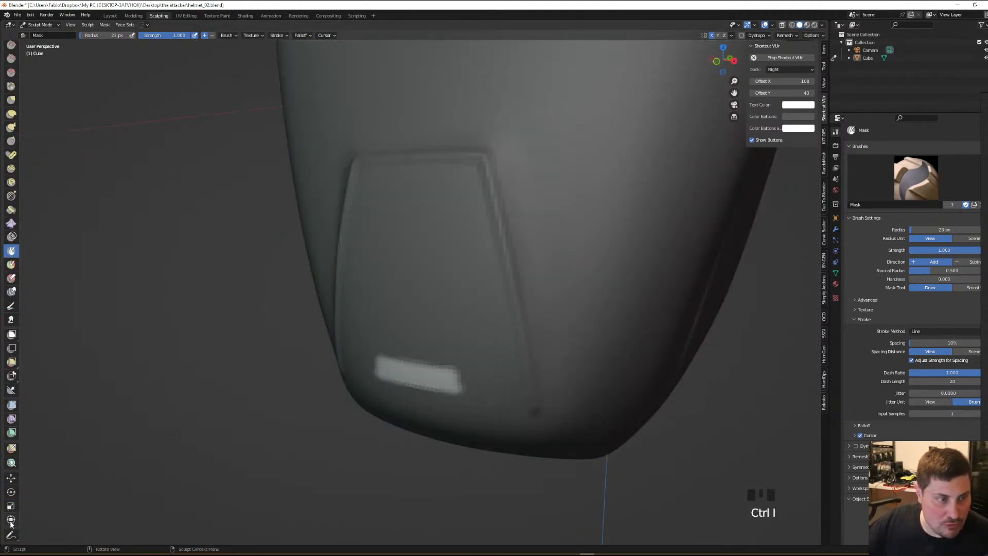
click(12, 479)
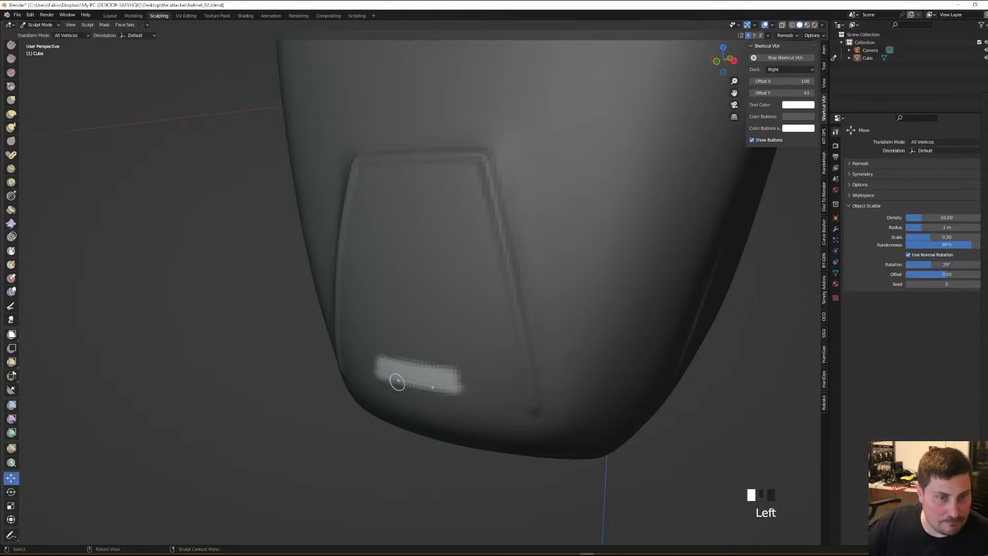
click(88, 25)
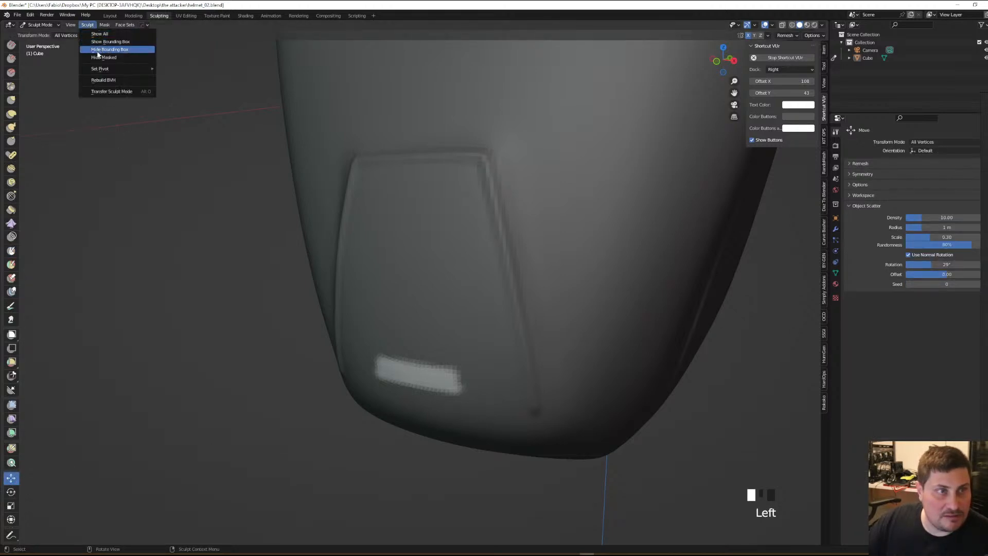
mouse_move(103, 68)
click(199, 78)
Move the unmasked bar on the chin panel slightly along the Y axis and clear the mask
middle_drag(366, 298, 412, 361)
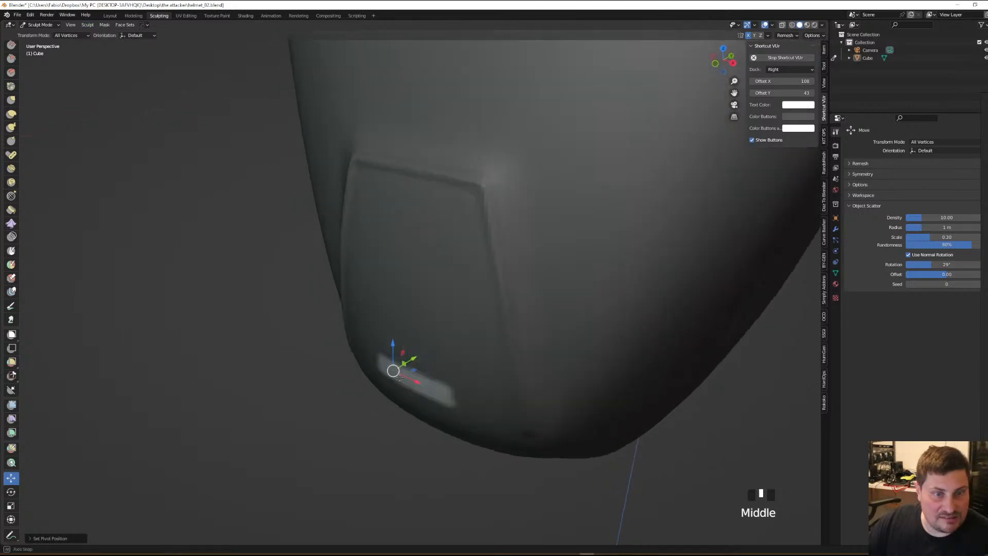
drag(417, 355, 418, 355)
scroll(418, 355, down, 3)
middle_drag(404, 360, 412, 352)
scroll(445, 340, up, 1)
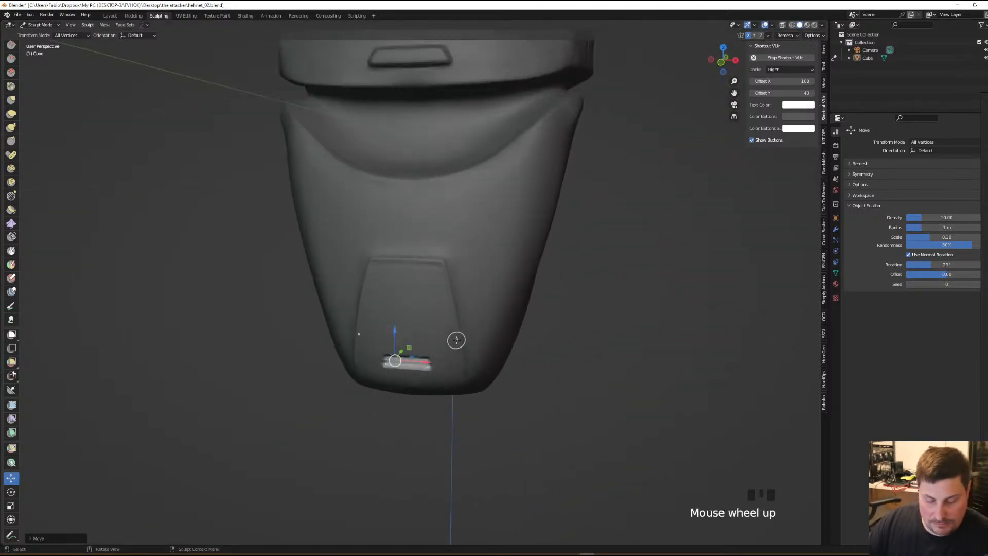
key(alt+m)
scroll(445, 340, down, 2)
shift+middle_drag(463, 327, 443, 350)
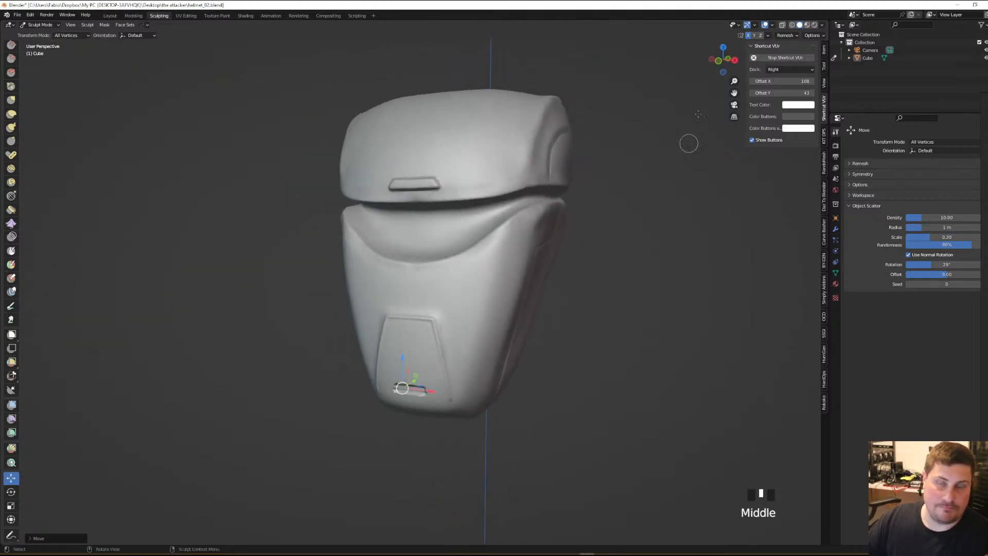
Remesh the head with the new chin detail and hide the viewport gizmos
click(787, 36)
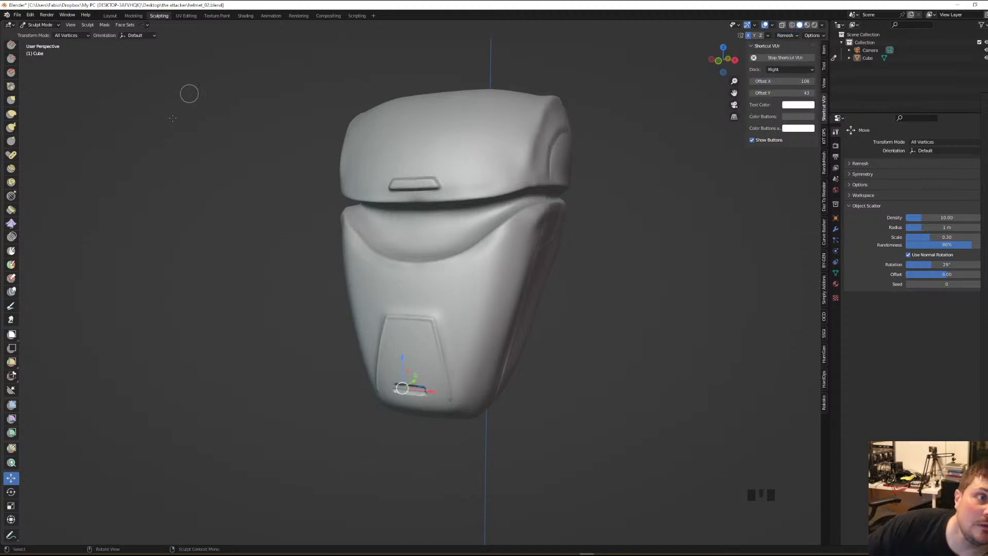
click(748, 26)
scroll(576, 282, down, 2)
mouse_move(576, 283)
middle_down()
mouse_move(566, 299)
mouse_move(474, 314)
mouse_move(457, 334)
mouse_move(520, 324)
mouse_move(431, 252)
mouse_move(442, 244)
middle_up()
scroll(431, 252, up, 4)
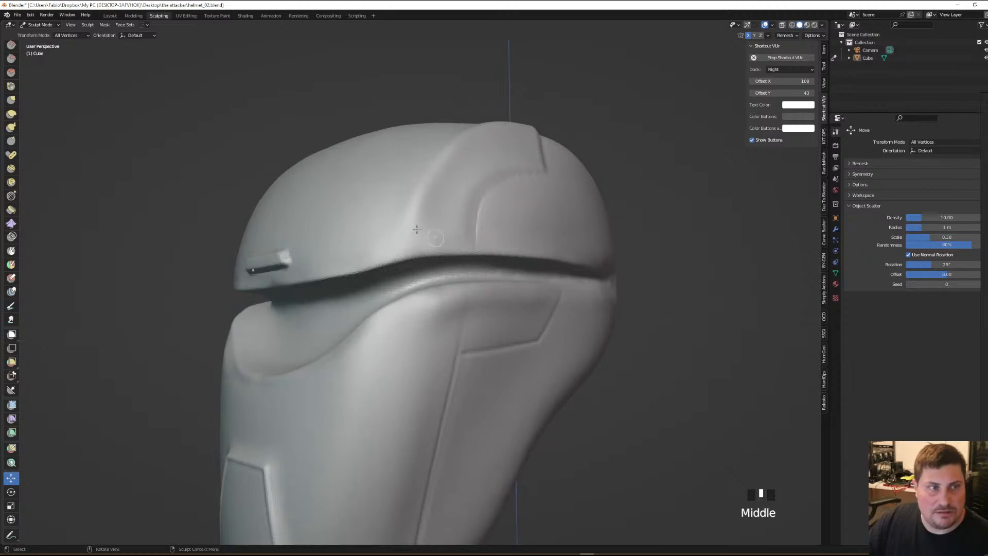
Reshape the lower edge of the upper shell along its front and side with the Grab brush at a 207 px radius
click(11, 114)
scroll(486, 249, up, 2)
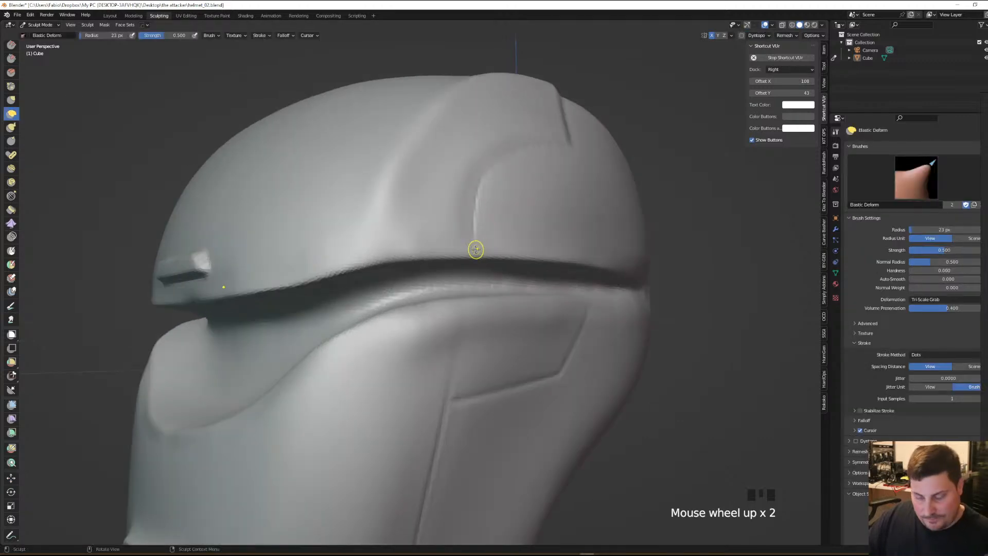
key(g)
key(f)
click(504, 256)
middle_drag(503, 256, 391, 254)
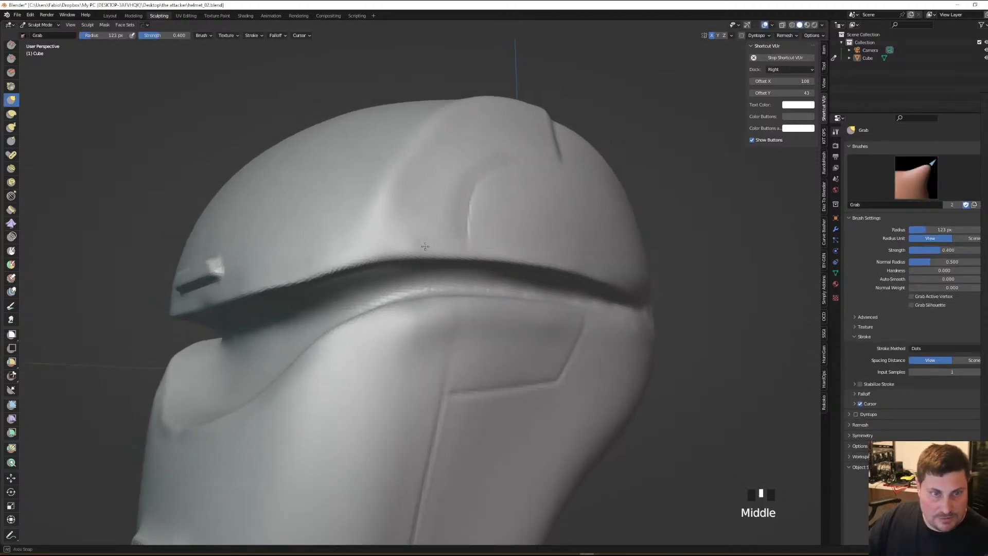
scroll(391, 253, up, 2)
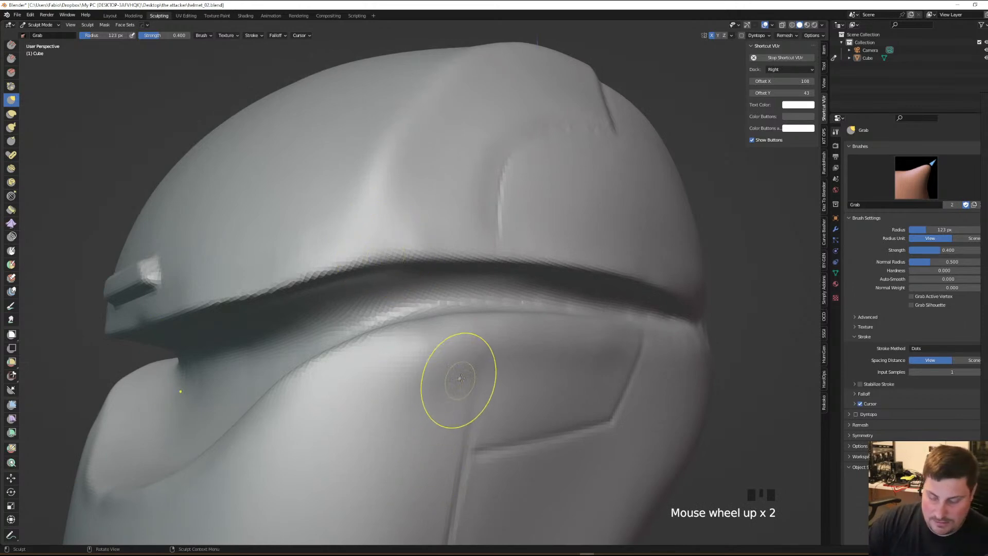
key(f)
click(497, 319)
drag(376, 263, 399, 234)
drag(324, 268, 310, 274)
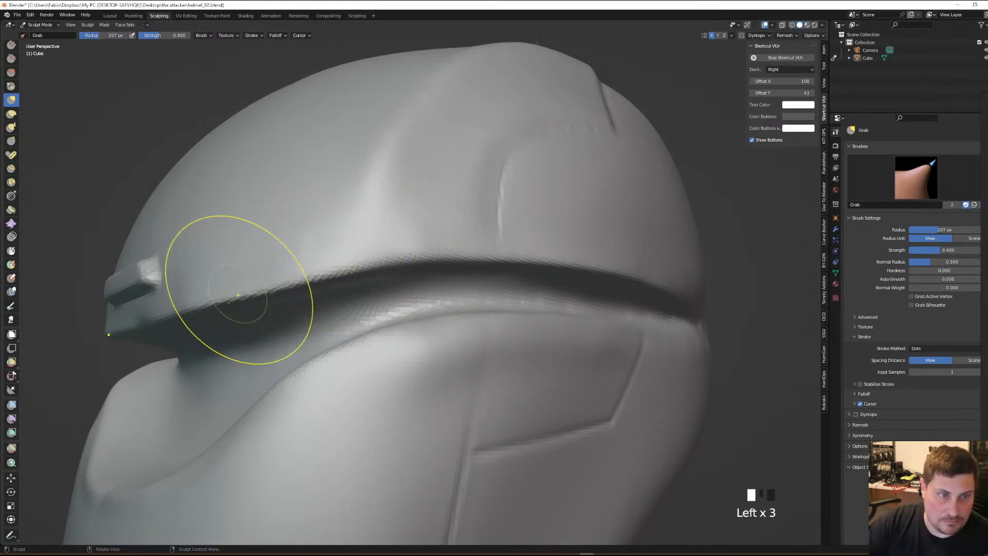
drag(208, 326, 215, 304)
drag(150, 313, 139, 316)
Adjust the gap between the upper shell and lower face towards the back of the head with Grab strokes, using a 112 px radius
mouse_move(396, 260)
mouse_down()
mouse_move(450, 246)
mouse_move(470, 264)
mouse_move(490, 253)
mouse_move(609, 281)
mouse_up()
mouse_move(609, 281)
middle_down()
mouse_move(612, 292)
mouse_move(448, 283)
middle_up()
mouse_move(455, 274)
mouse_down()
mouse_move(641, 276)
mouse_move(669, 304)
mouse_move(595, 320)
mouse_move(565, 314)
mouse_move(718, 307)
mouse_up()
key(f)
click(597, 312)
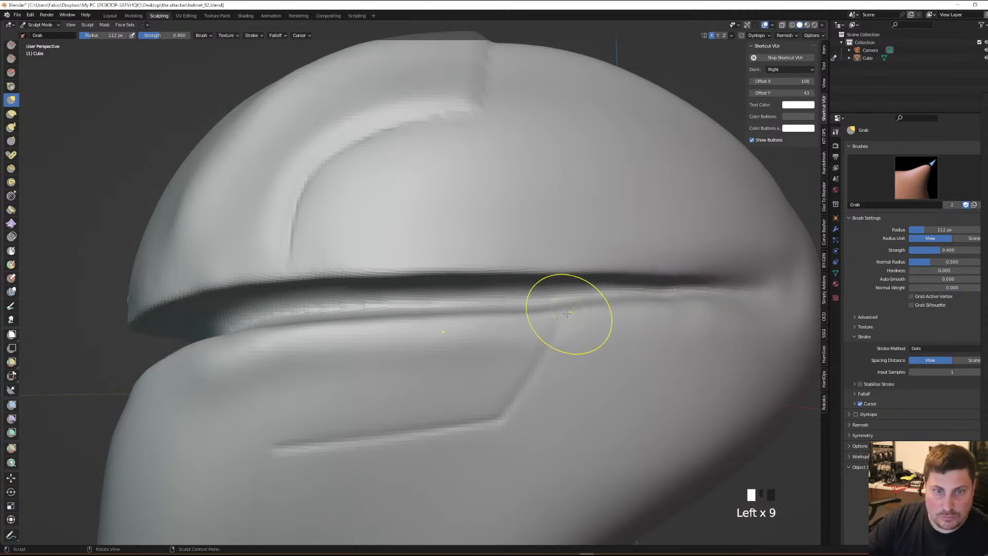
drag(562, 309, 490, 316)
mouse_move(591, 295)
ctrl+middle_down()
mouse_move(496, 357)
mouse_move(558, 349)
mouse_move(558, 302)
mouse_move(539, 315)
ctrl+middle_up()
Switch to the Draw brush, enlarge it to 255 px and smooth the surface along the rear part of the side gap
key(1)
key(f)
click(706, 320)
middle_drag(695, 319, 621, 296)
shift+drag(615, 297, 596, 299)
mouse_move(596, 298)
shift+mouse_down()
mouse_move(583, 301)
mouse_move(623, 298)
mouse_move(597, 301)
shift+mouse_up()
mouse_move(597, 301)
shift+mouse_down()
mouse_move(618, 299)
mouse_move(579, 309)
shift+mouse_up()
mouse_move(579, 308)
middle_down()
mouse_move(631, 299)
mouse_move(630, 320)
mouse_move(515, 319)
mouse_move(545, 321)
mouse_move(525, 322)
middle_up()
shift+drag(525, 322, 545, 312)
mouse_move(546, 312)
middle_down()
mouse_move(572, 304)
mouse_move(584, 282)
mouse_move(578, 303)
middle_up()
Set the Draw brush radius to 10 px and enable Stabilize Stroke
key(f)
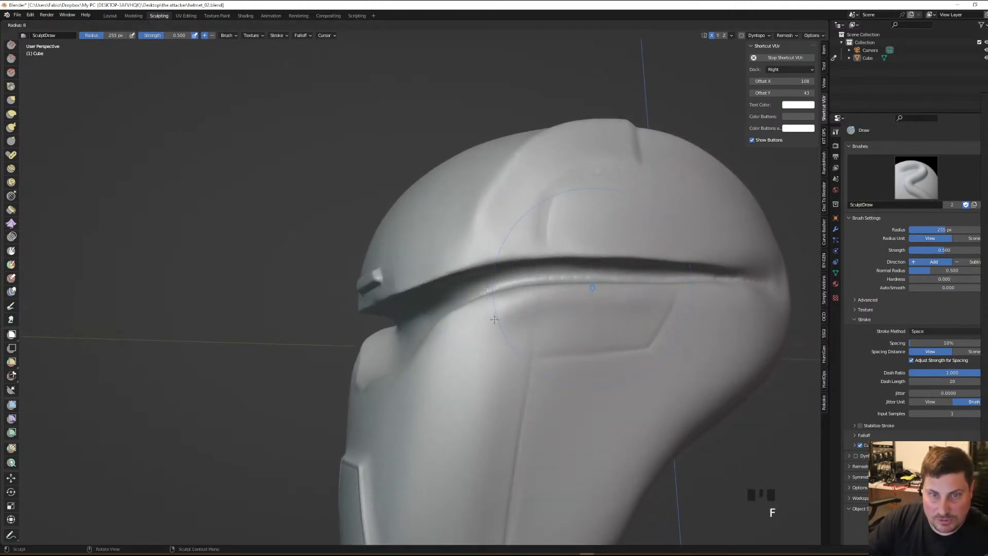
click(495, 320)
mouse_move(497, 323)
middle_down()
mouse_move(530, 320)
mouse_move(558, 282)
mouse_move(526, 254)
middle_up()
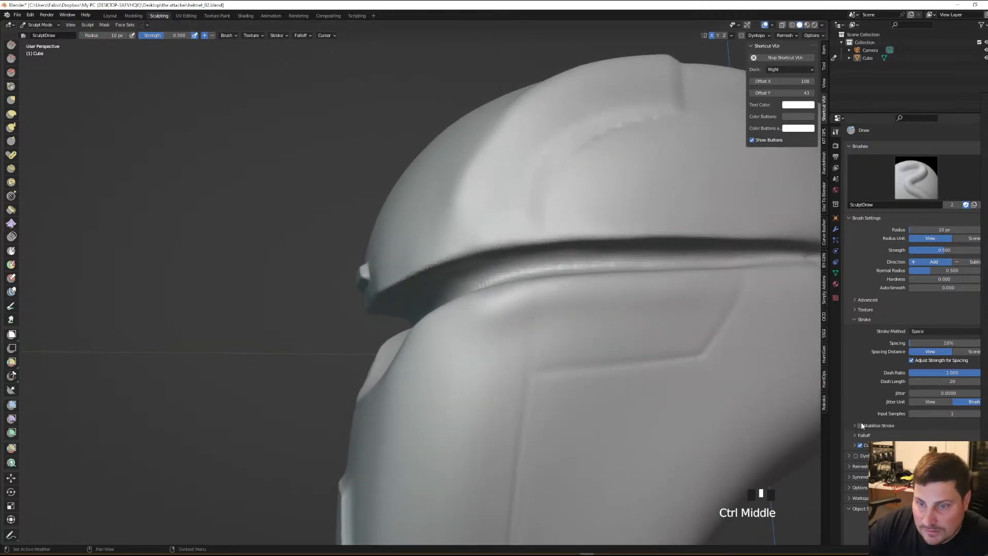
ctrl+middle_drag(524, 428, 523, 421)
Try to carve the vertical side seam upward past the side panel's corner, and undo the stroke
ctrl+drag(525, 402, 525, 387)
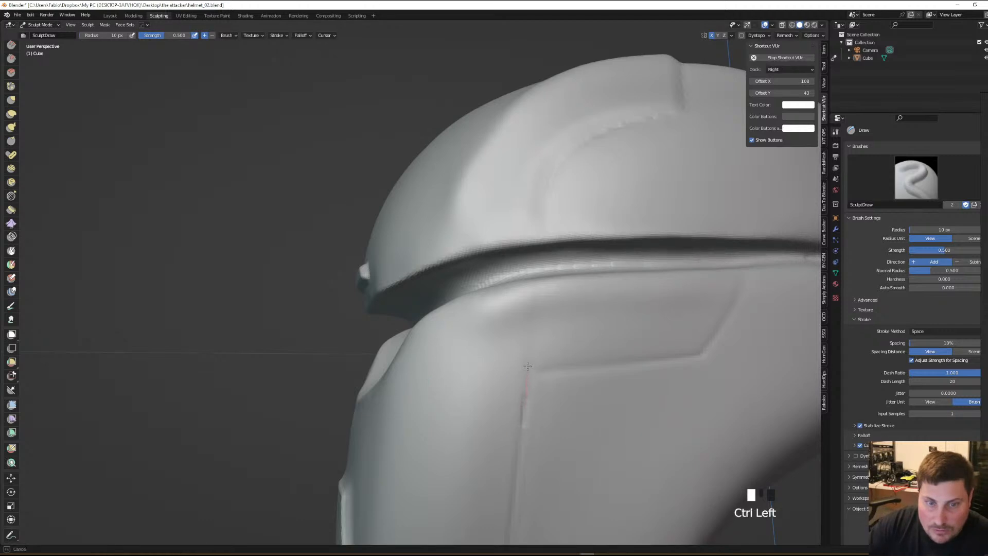
ctrl+drag(532, 334, 536, 353)
key(ctrl+z)
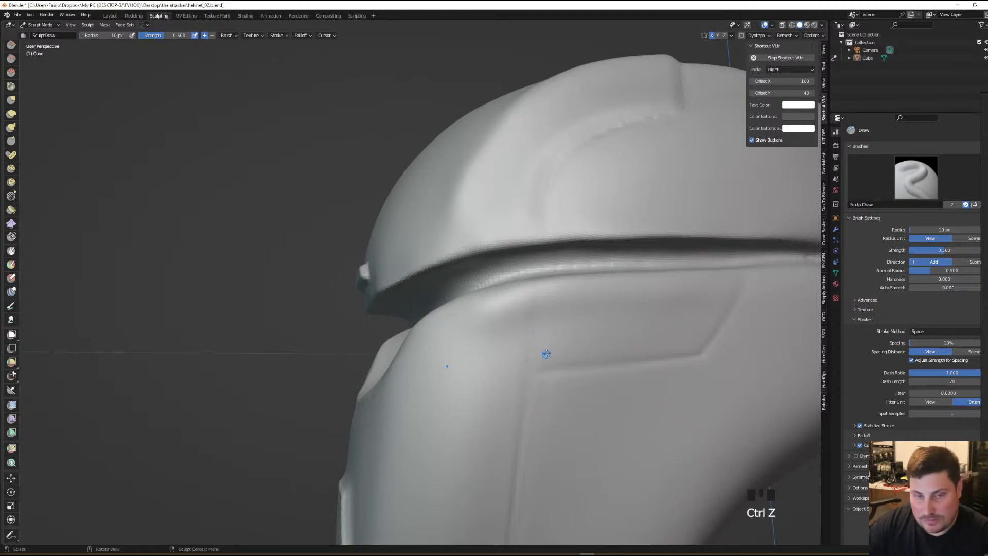
Carve thin grooves along the front, slanted rear and lower edges of the side panel below the gap with inverted Draw strokes
middle_drag(539, 366, 525, 353)
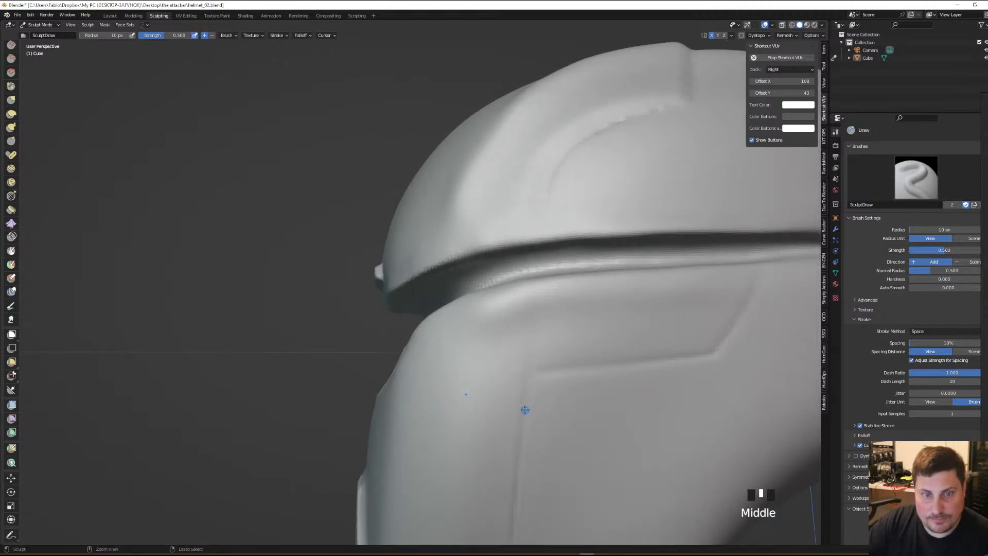
ctrl+drag(525, 409, 529, 368)
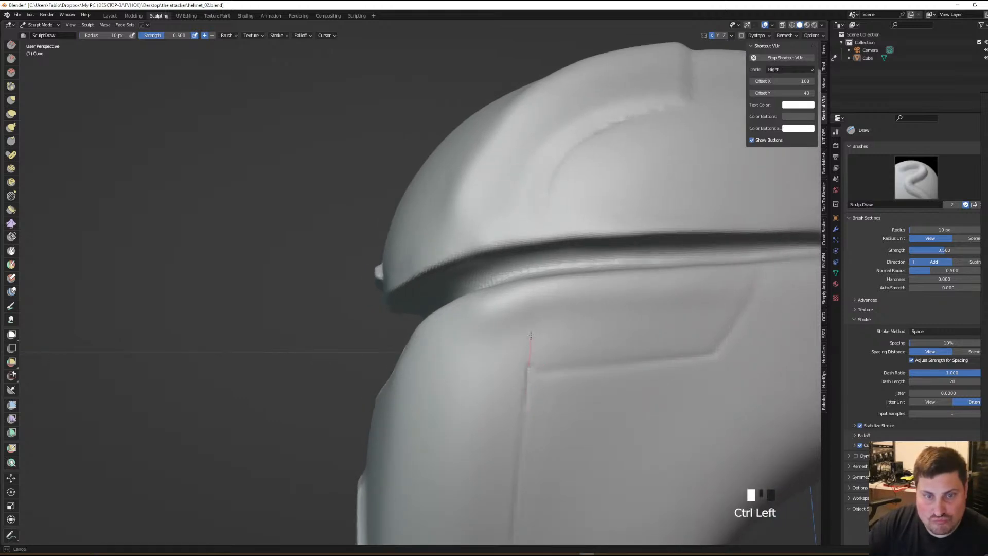
ctrl+drag(536, 297, 540, 248)
drag(763, 265, 751, 291)
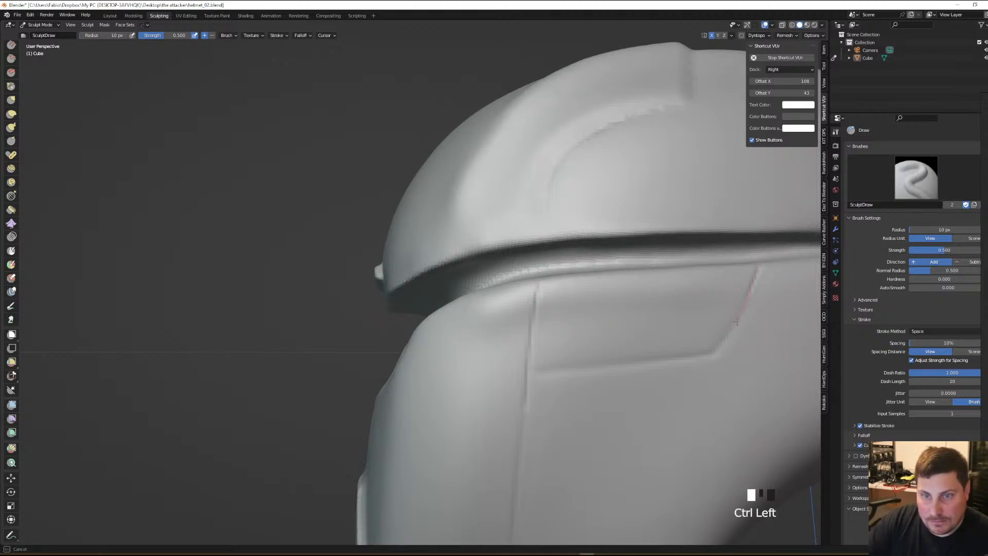
mouse_move(728, 341)
ctrl+mouse_down()
mouse_move(697, 374)
mouse_move(689, 359)
mouse_move(670, 360)
ctrl+mouse_up()
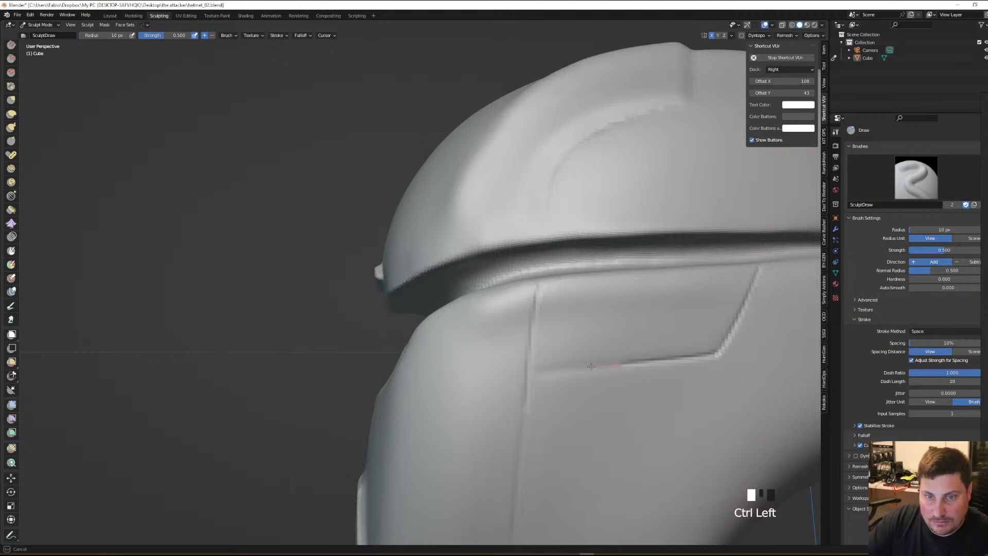
ctrl+drag(593, 366, 568, 368)
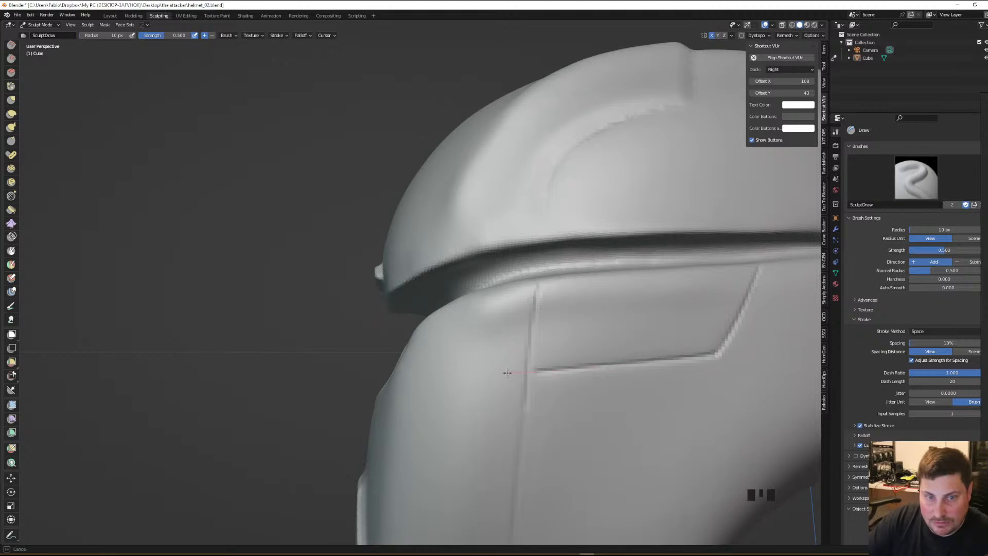
ctrl+drag(502, 373, 503, 372)
Carve the long vertical side seam from the side panel's upper front corner down to the bottom of the jaw
mouse_move(762, 267)
middle_down()
mouse_move(762, 282)
mouse_move(702, 283)
mouse_move(660, 264)
middle_up()
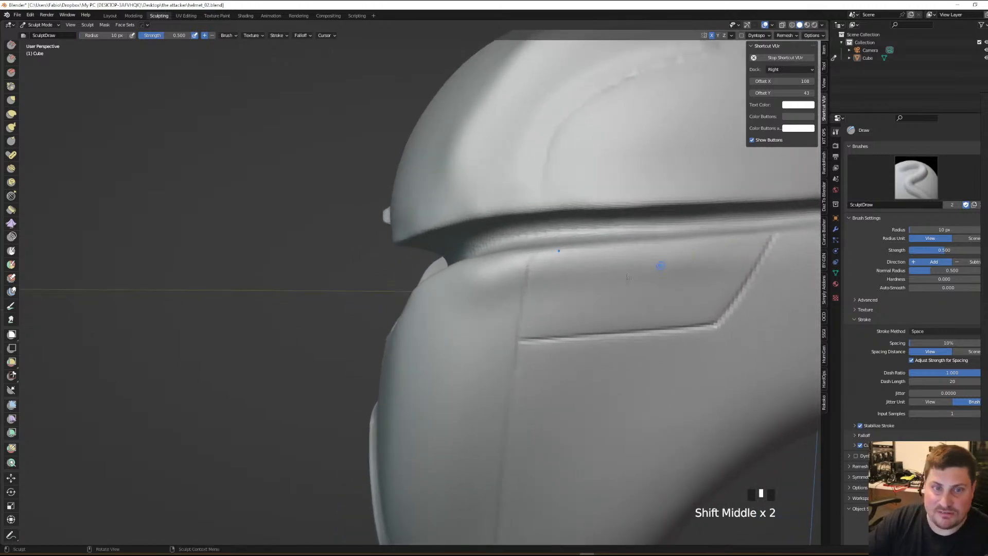
ctrl+drag(530, 255, 527, 285)
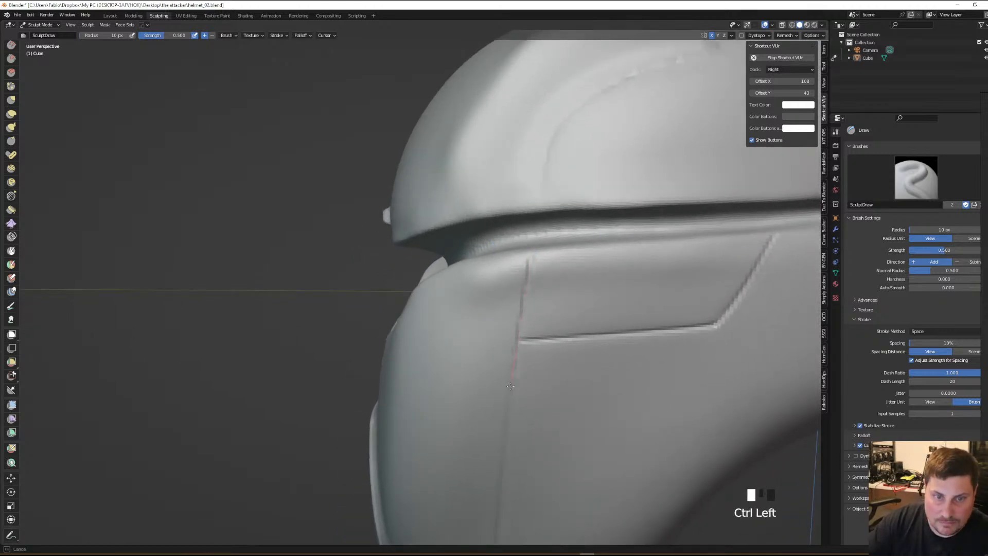
ctrl+drag(510, 385, 508, 411)
ctrl+drag(506, 465, 504, 460)
mouse_move(504, 460)
middle_down()
mouse_move(532, 434)
mouse_move(572, 175)
mouse_move(551, 227)
mouse_move(548, 213)
mouse_move(530, 216)
middle_up()
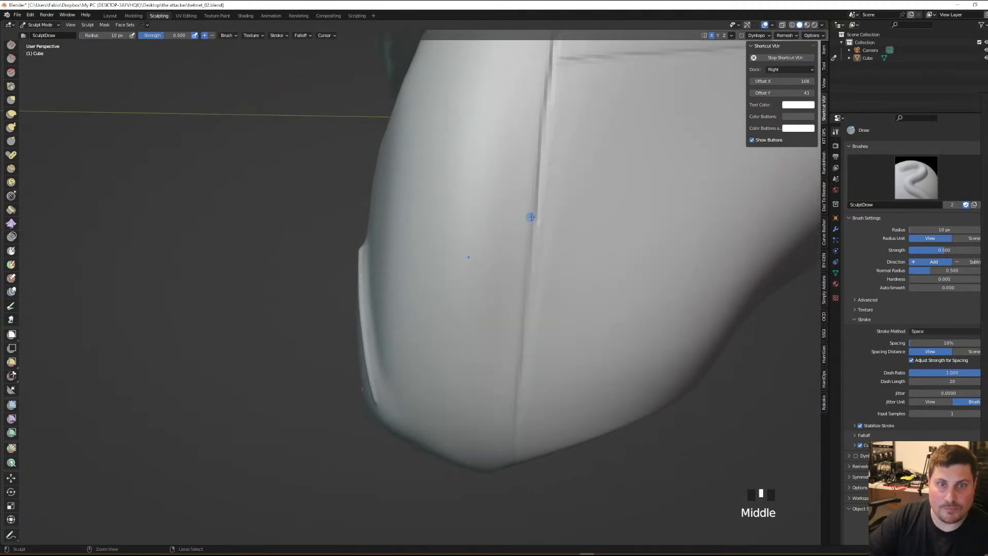
ctrl+drag(537, 227, 533, 258)
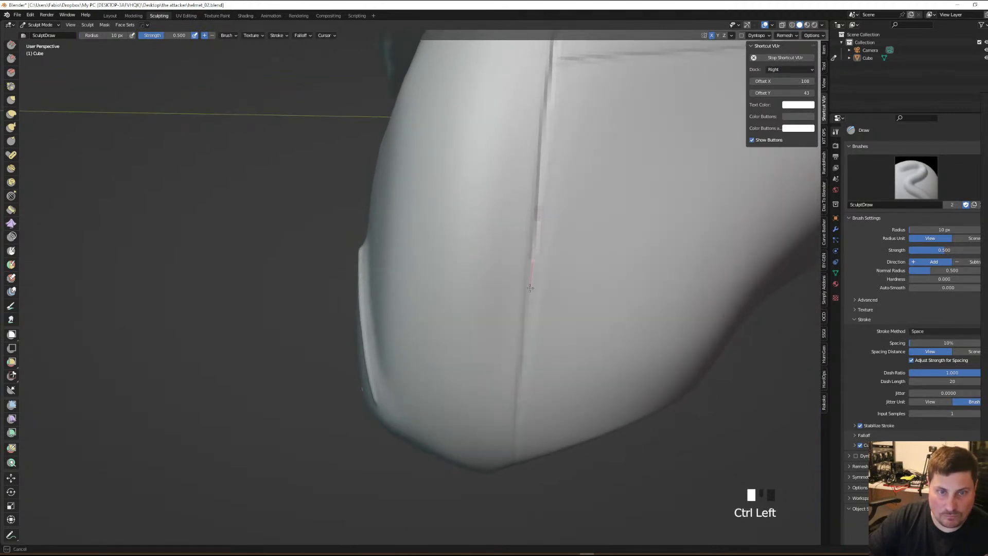
ctrl+drag(519, 406, 514, 448)
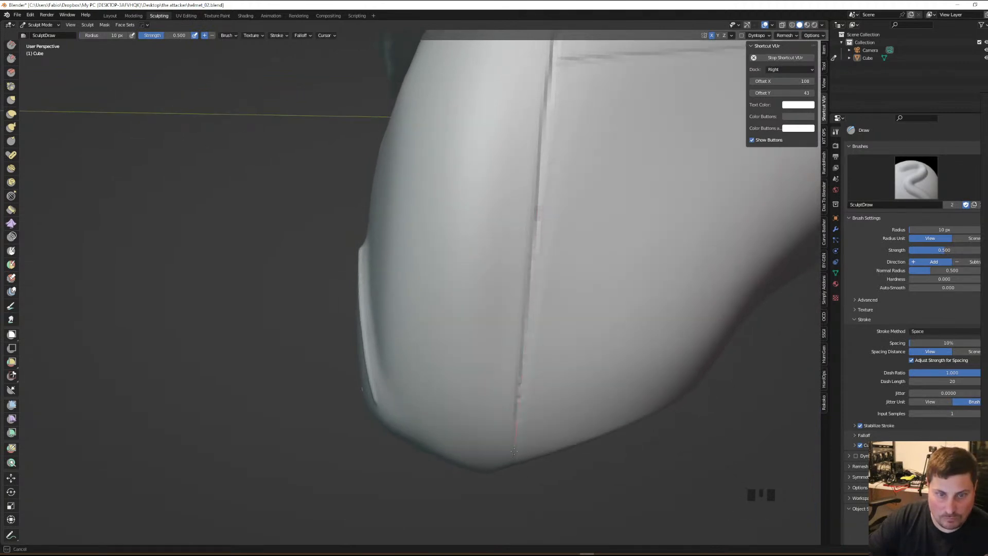
ctrl+middle_drag(511, 487, 547, 412)
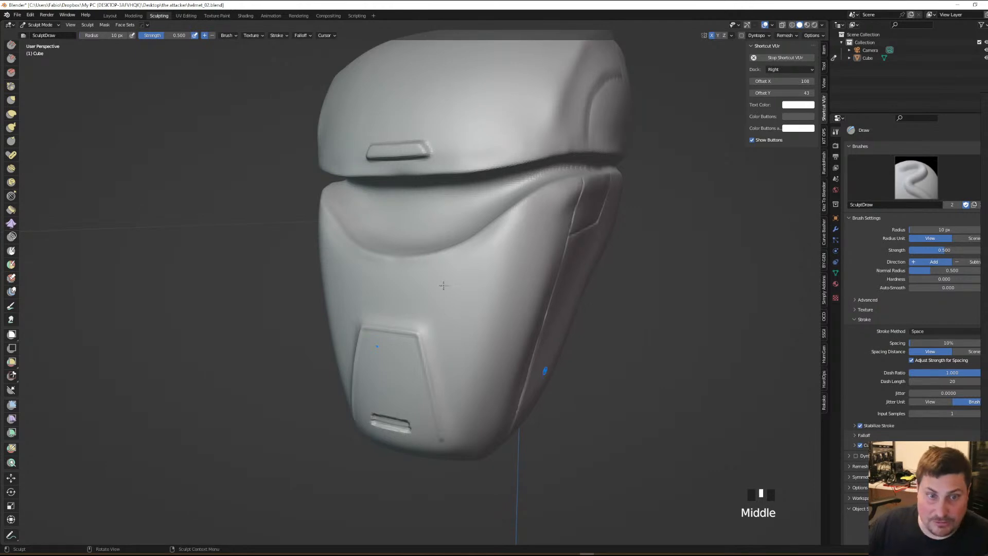
Switch to the Layout workspace and frame the whole head in a front three-quarter view
scroll(458, 278, down, 5)
middle_drag(529, 287, 544, 288)
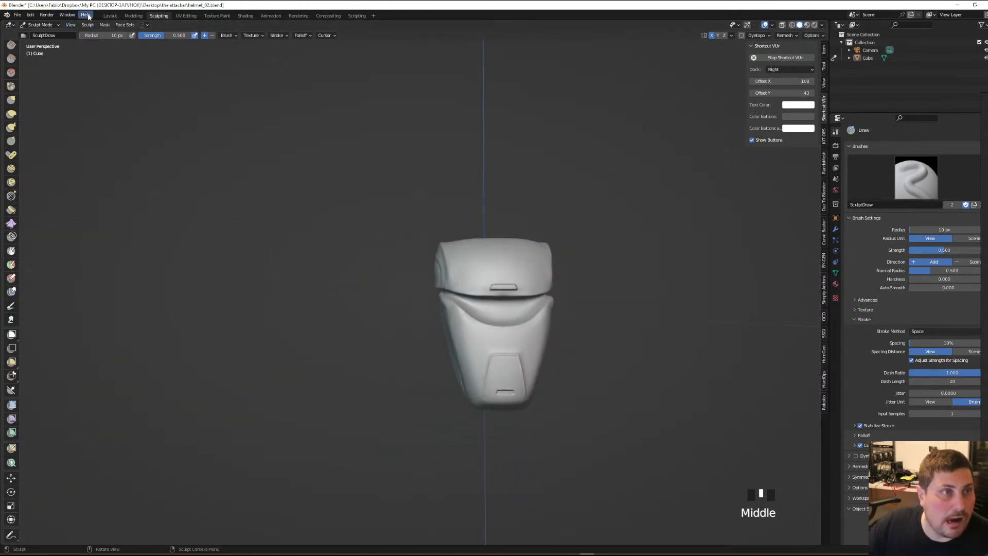
click(109, 16)
scroll(219, 172, down, 2)
mouse_move(218, 172)
middle_down()
mouse_move(274, 199)
mouse_move(338, 184)
mouse_move(316, 250)
middle_up()
middle_drag(319, 258, 372, 190)
scroll(361, 156, down, 1)
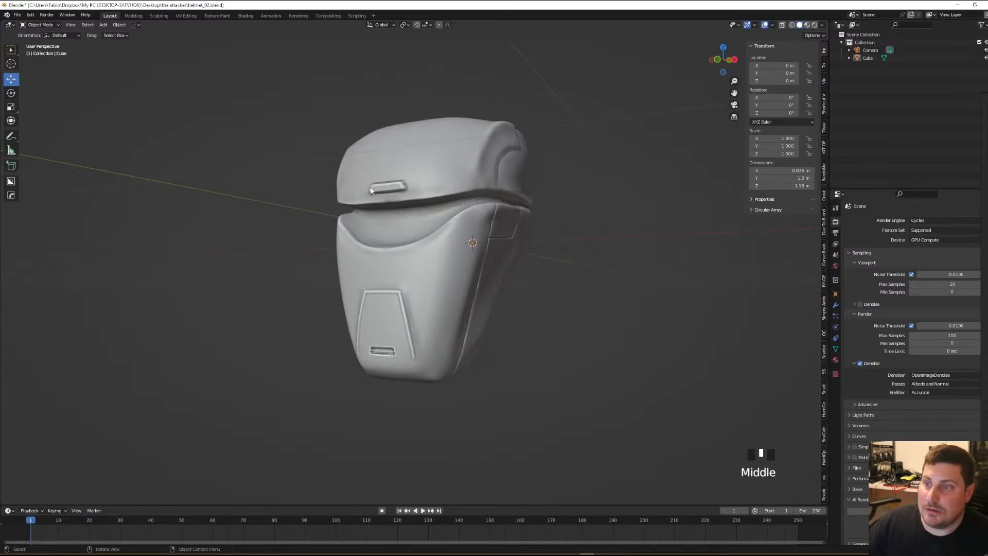
Examine the helmet concept art on the reference board and compare it with the sculpted head
right_drag(987, 291, 648, 261)
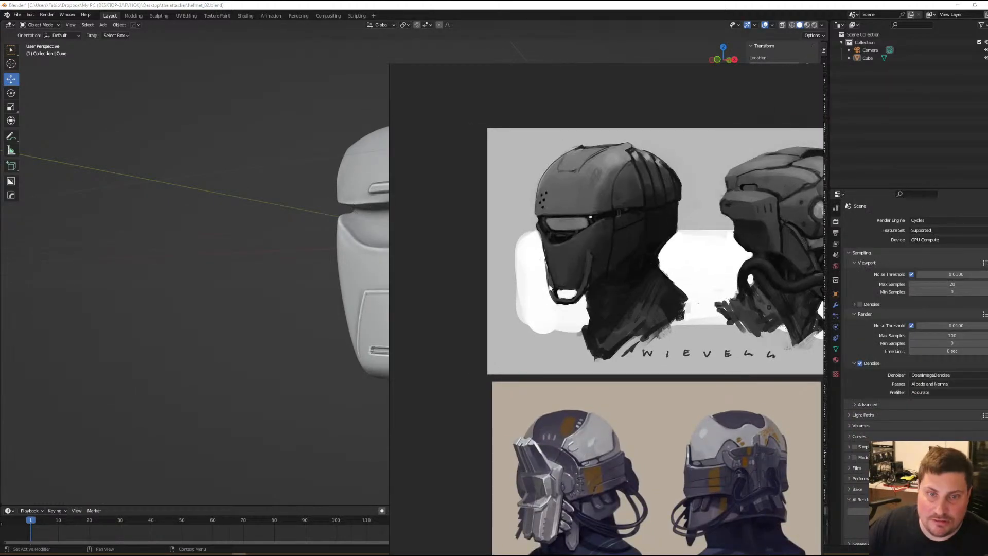
right_drag(628, 273, 987, 281)
scroll(441, 299, down, 1)
middle_drag(441, 300, 449, 228)
scroll(405, 230, up, 2)
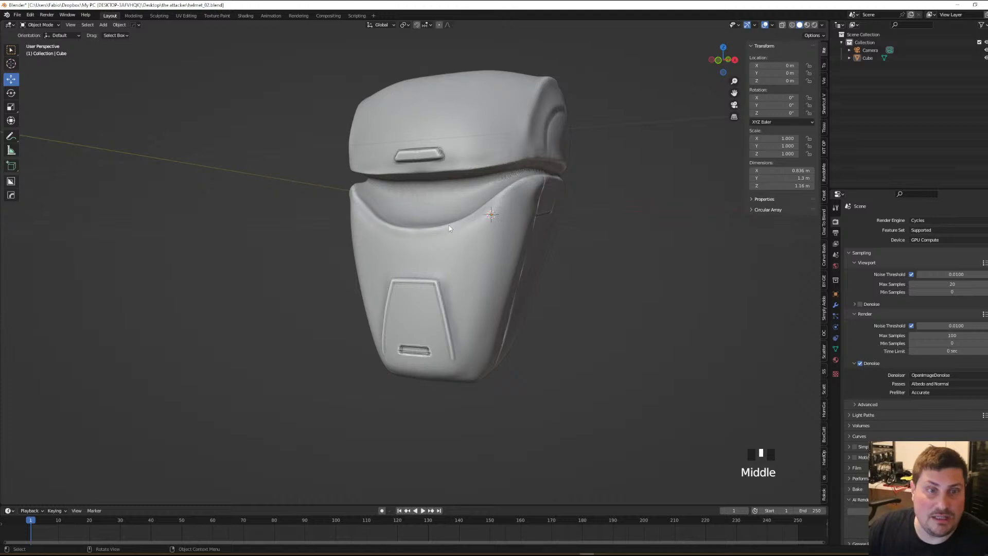
scroll(323, 187, down, 1)
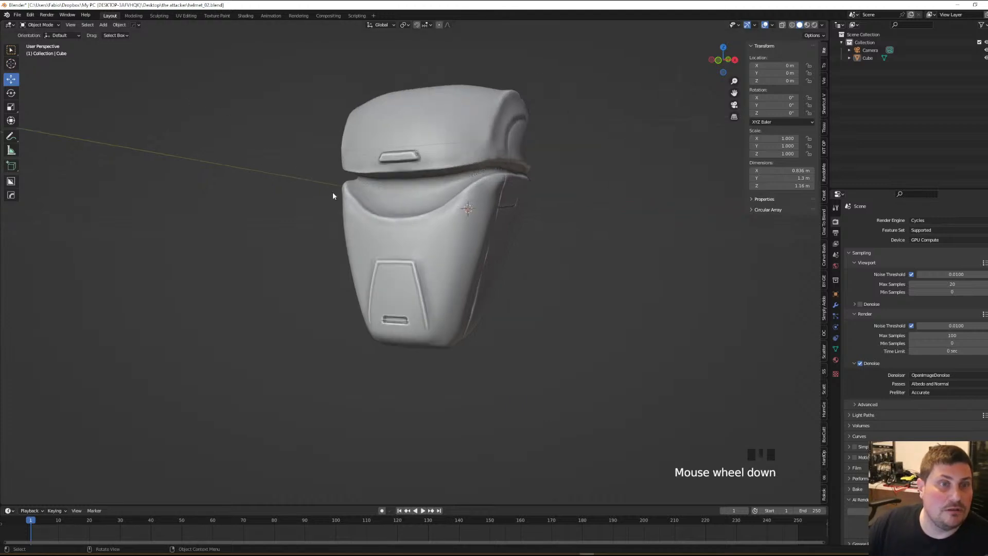
Add a mesh plane to the scene
middle_drag(324, 187, 351, 245)
key(shift+a)
mouse_move(339, 241)
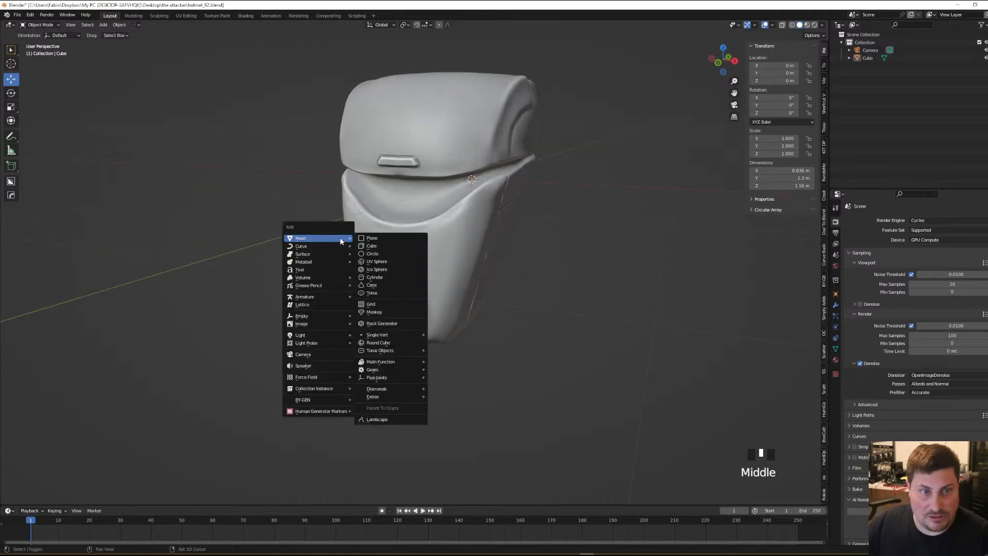
click(381, 239)
scroll(381, 243, down, 1)
middle_drag(389, 240, 477, 217)
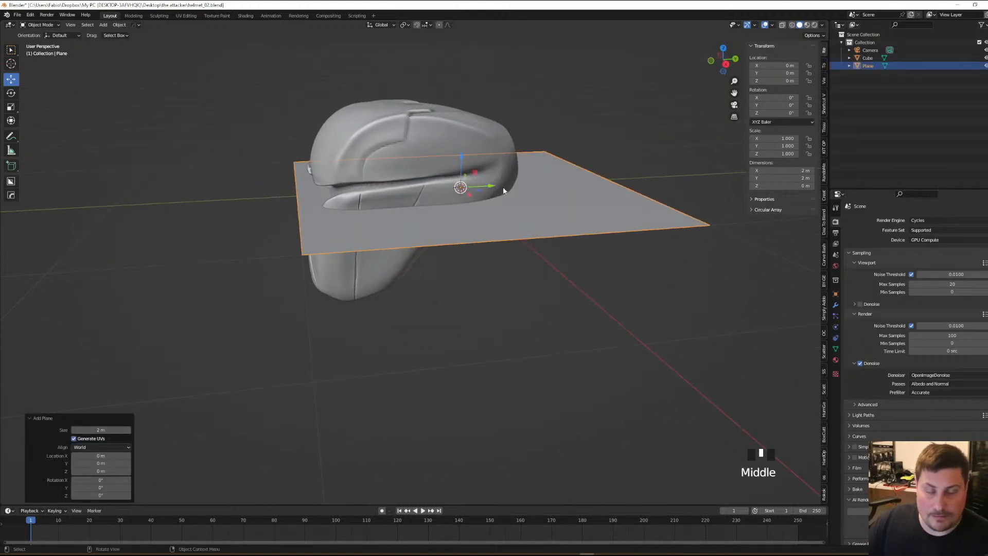
In the right side view, rotate the plane to 80.9° about X and move it down in front of the chin
middle_drag(539, 203, 517, 190)
key(r)
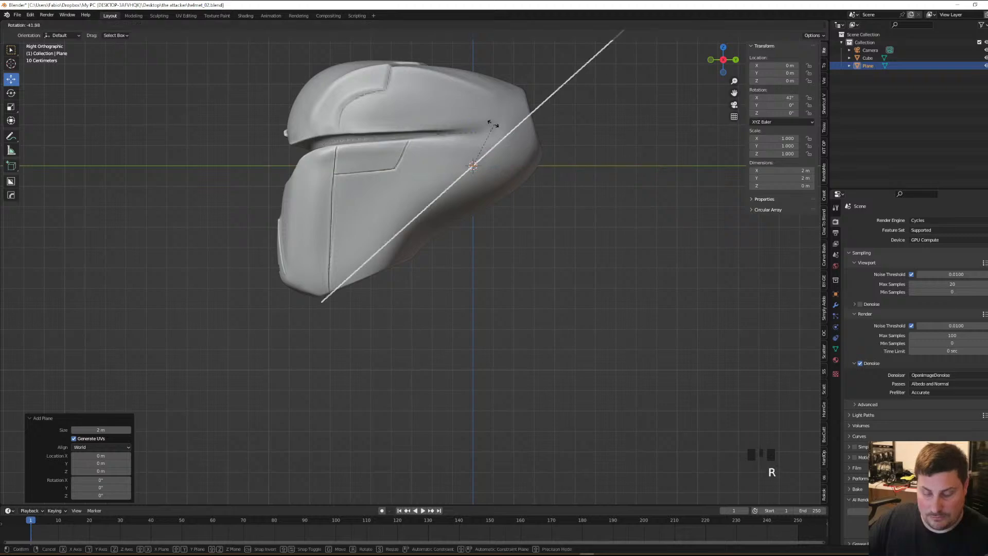
click(459, 106)
key(g)
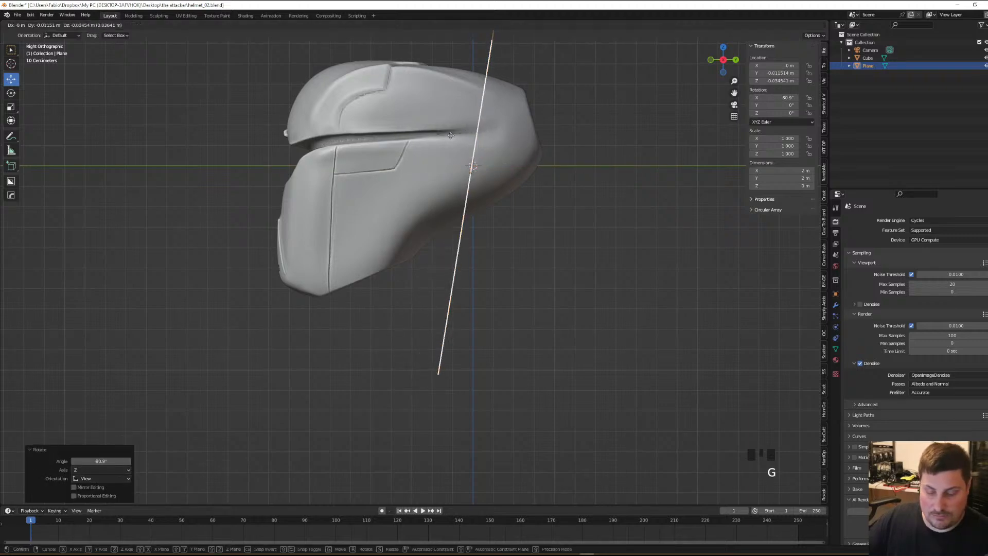
click(260, 282)
Scale the plane to 0.343, move it up against the chin front and tilt it to 84.4° about X
key(s)
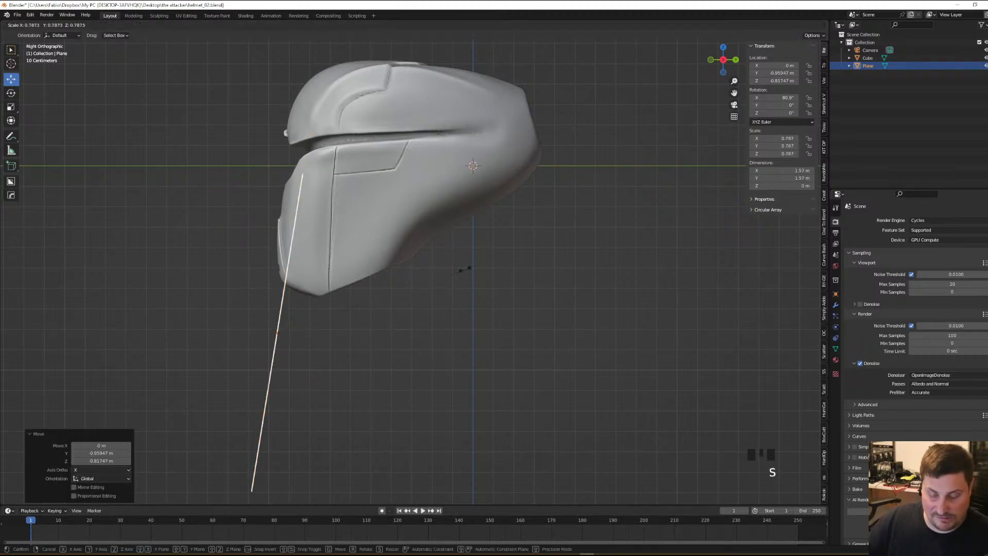
click(353, 291)
key(g)
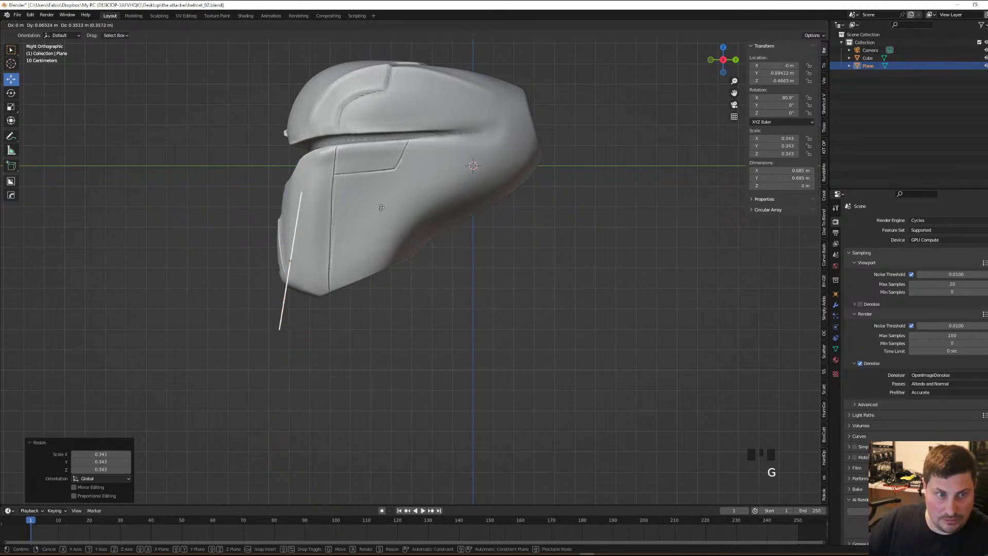
click(380, 202)
key(r)
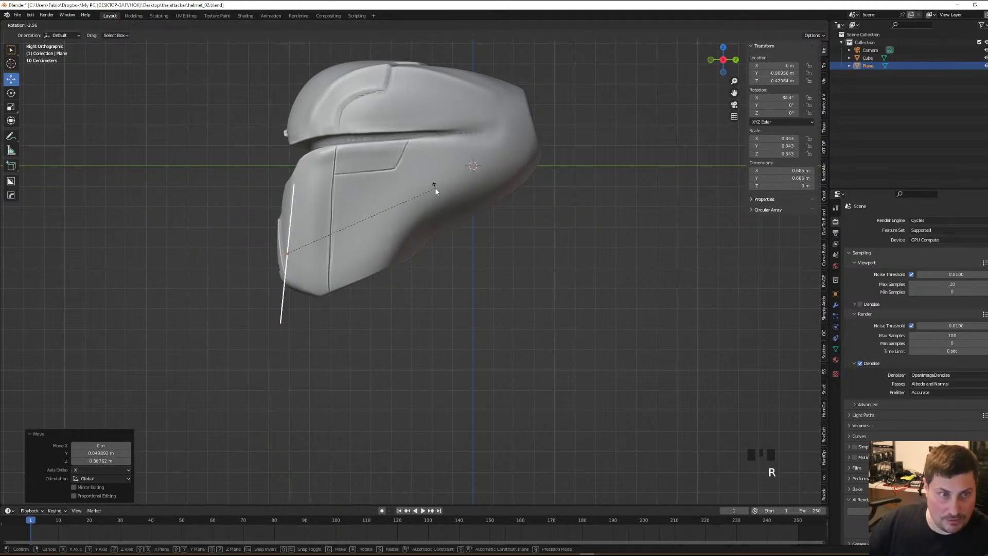
click(435, 191)
Scale the plane down by a factor of 0.754 so it roughly frames the chin panel from the front
scroll(435, 190, down, 2)
middle_drag(435, 190, 308, 200)
scroll(309, 205, up, 4)
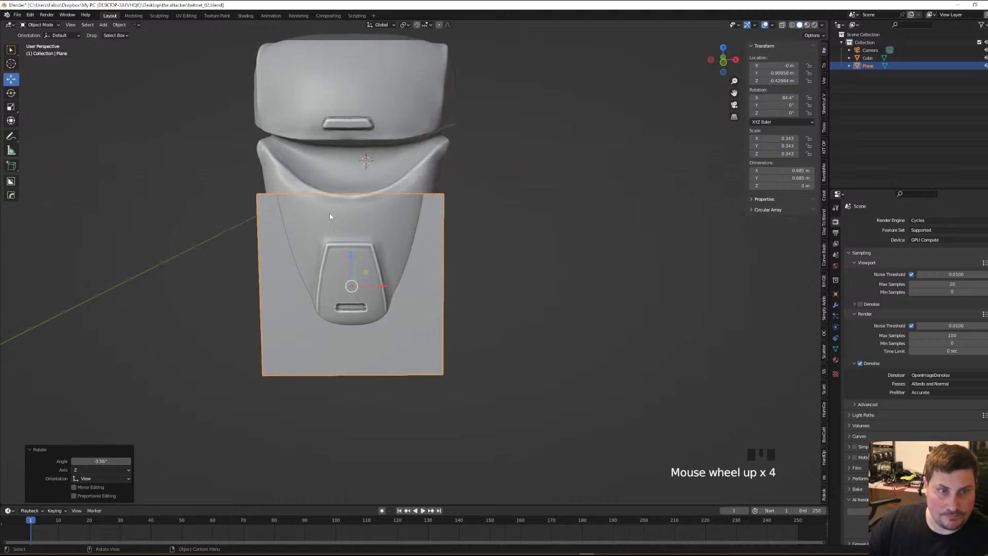
middle_drag(365, 316, 374, 294)
key(s)
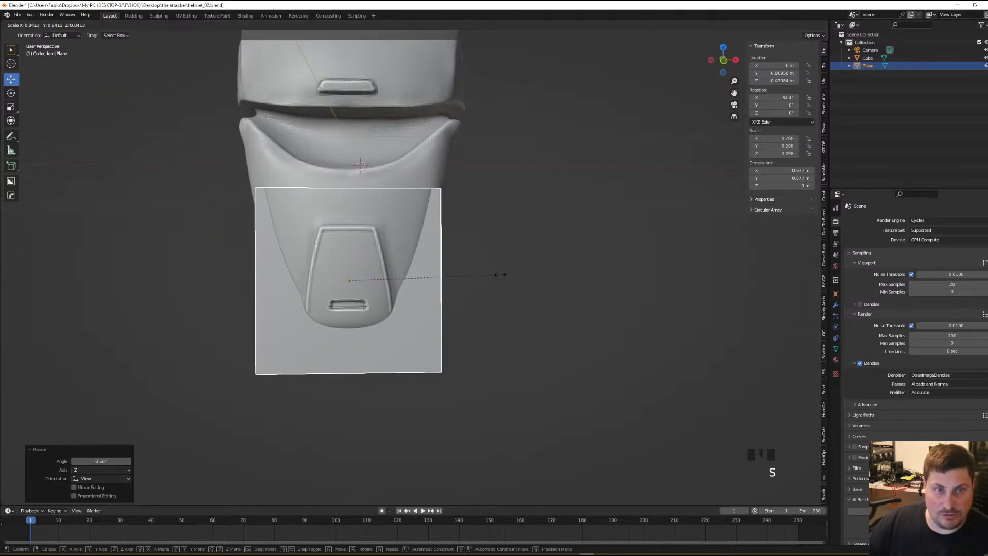
click(485, 279)
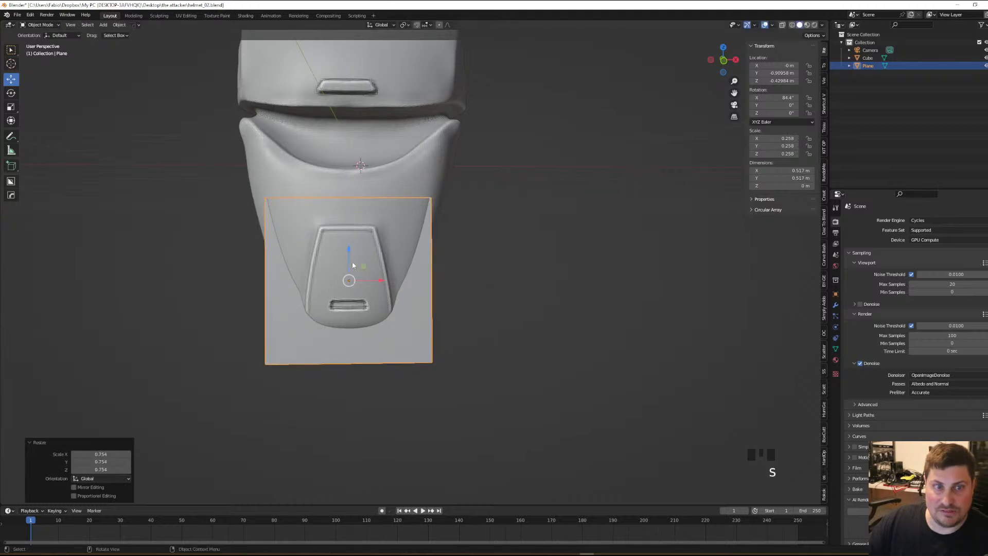
Move the plane up, scale it down by a factor of 0.823 and lower it back over the chin panel
middle_drag(353, 266, 355, 263)
drag(354, 262, 359, 240)
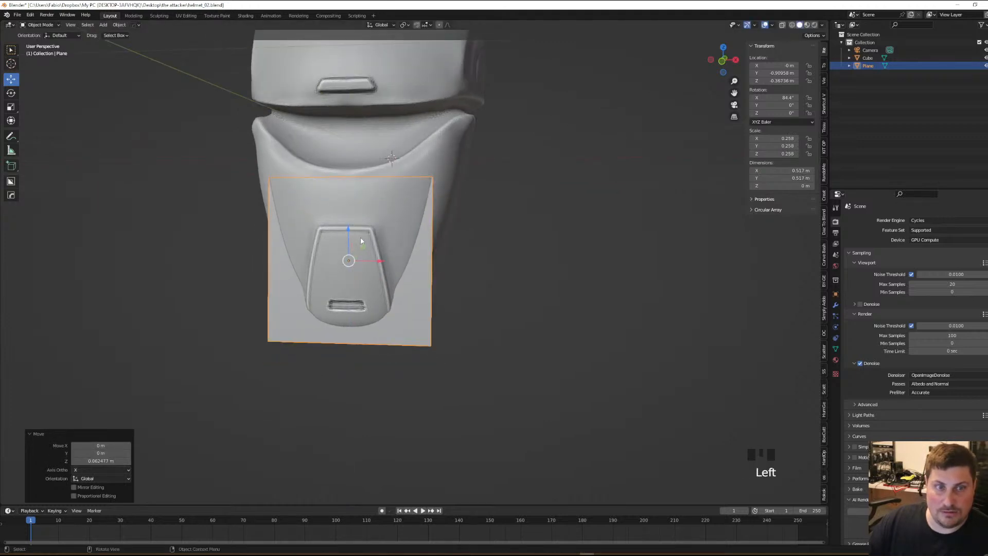
middle_drag(360, 240, 363, 245)
key(s)
click(450, 264)
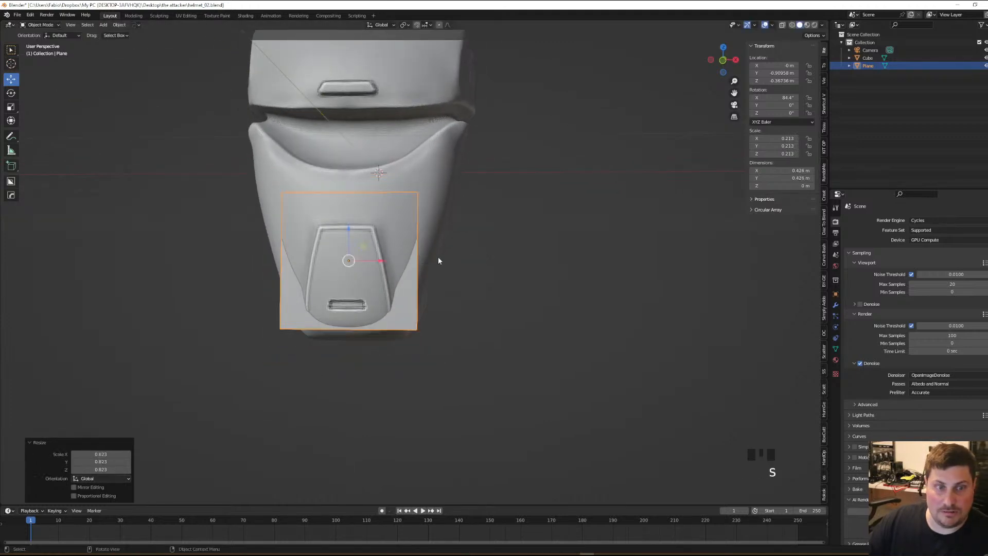
drag(349, 232, 358, 253)
Select the plane's bottom edge and scale it narrower so the plane tapers downward
key(Tab)
key(2)
click(397, 353)
key(s)
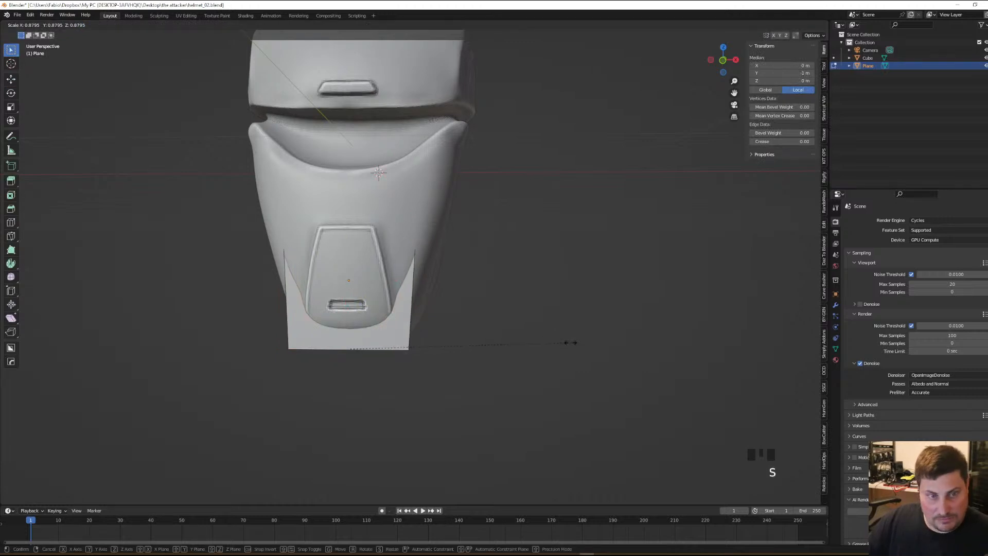
click(537, 342)
scroll(514, 307, down, 2)
middle_drag(514, 307, 372, 295)
scroll(451, 309, up, 1)
key(Tab)
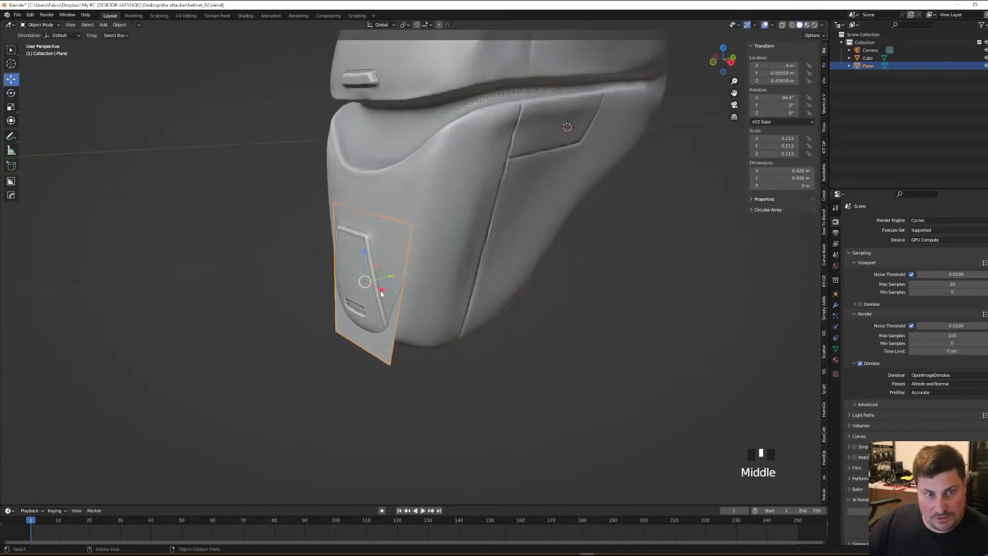
Move the plane about 0.04 m forward along Y, away from the chin, and apply its scale
drag(392, 270, 379, 282)
middle_drag(379, 282, 466, 307)
scroll(398, 280, up, 1)
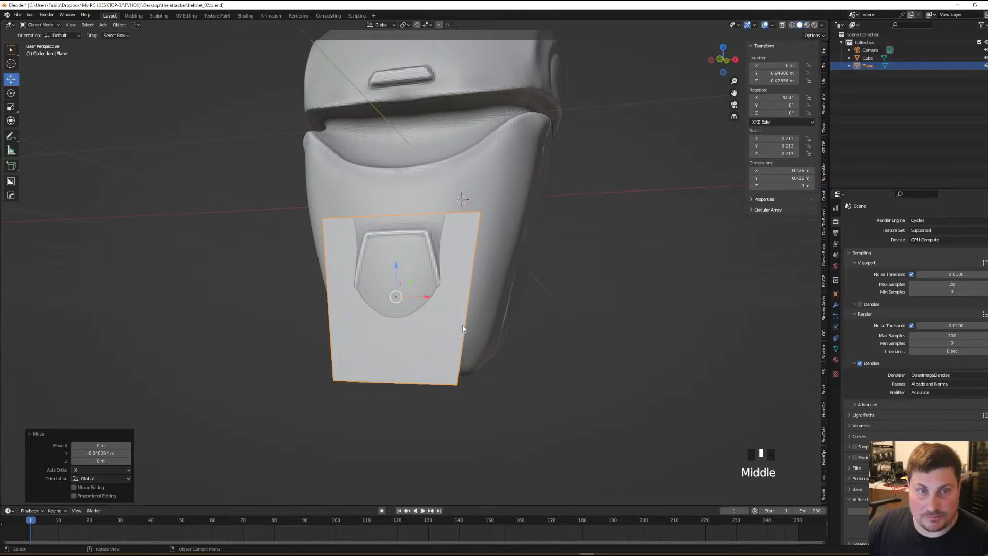
right_click(463, 329)
key(Escape)
key(ctrl+a)
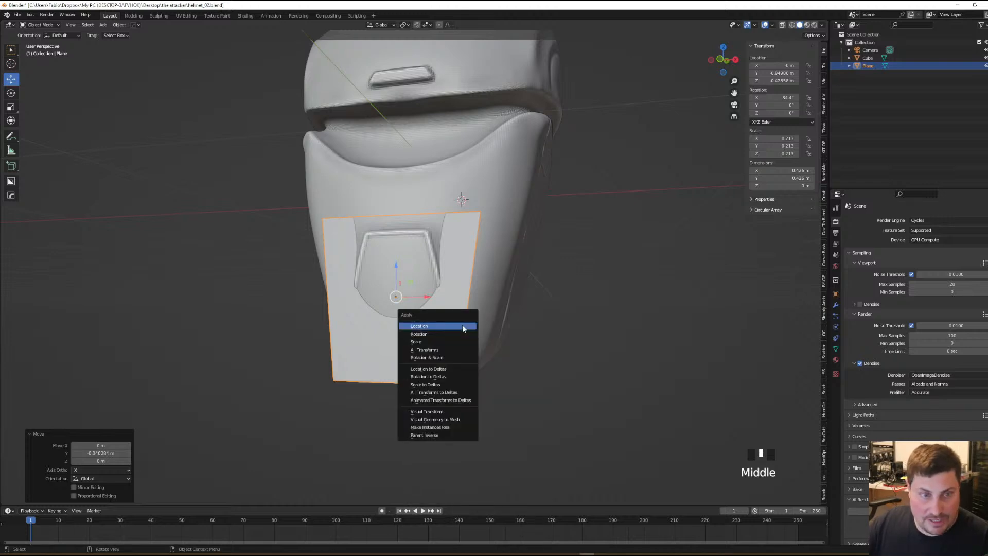
click(430, 342)
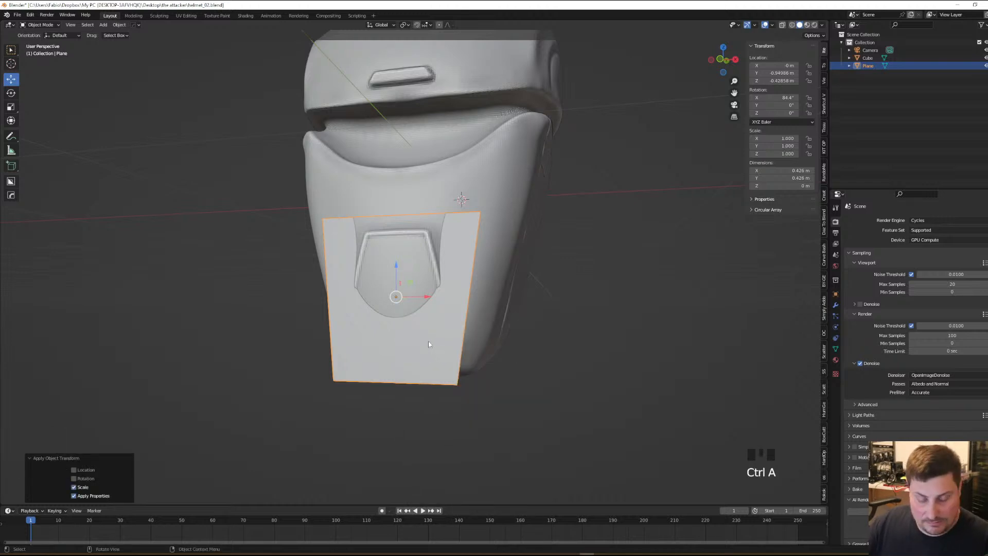
Inset the plane's face by about 0.028 m to form a border
key(Tab)
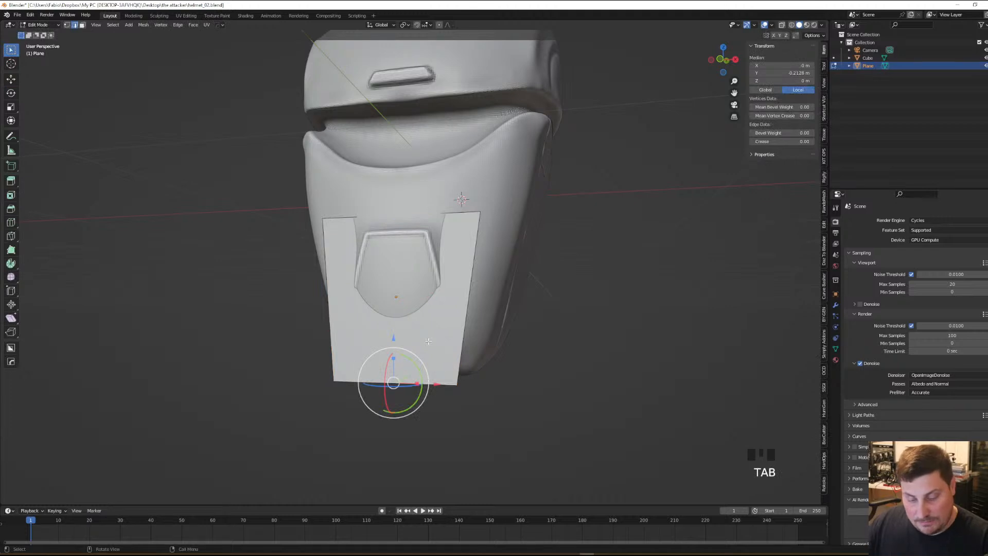
key(3)
click(428, 341)
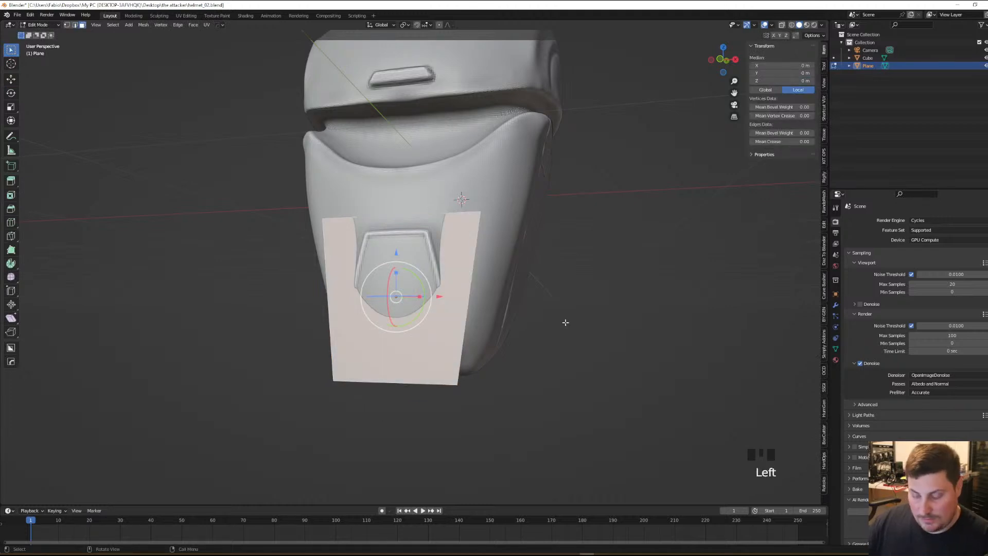
key(i)
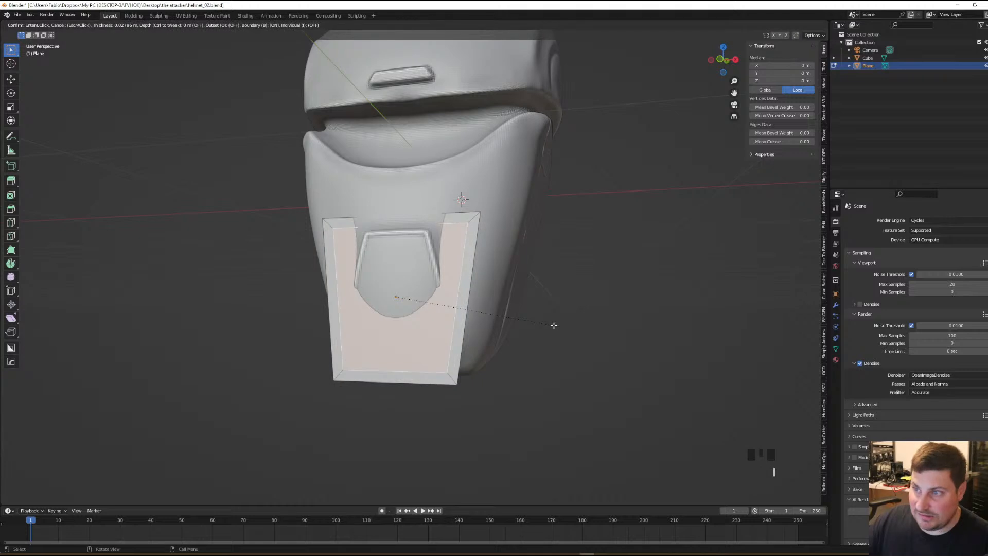
click(554, 325)
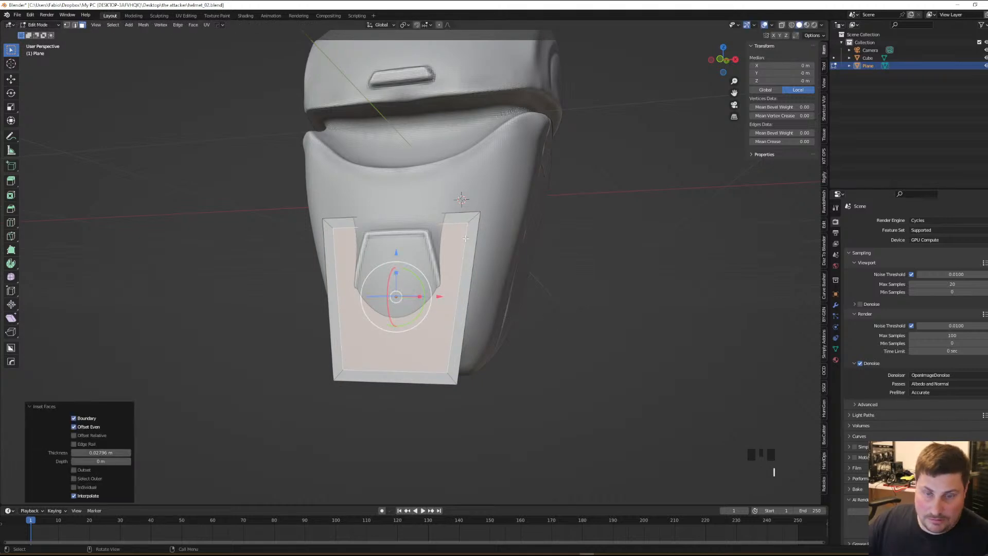
Delete the inner face and the top border strip, leaving a U-shaped frame
key(x)
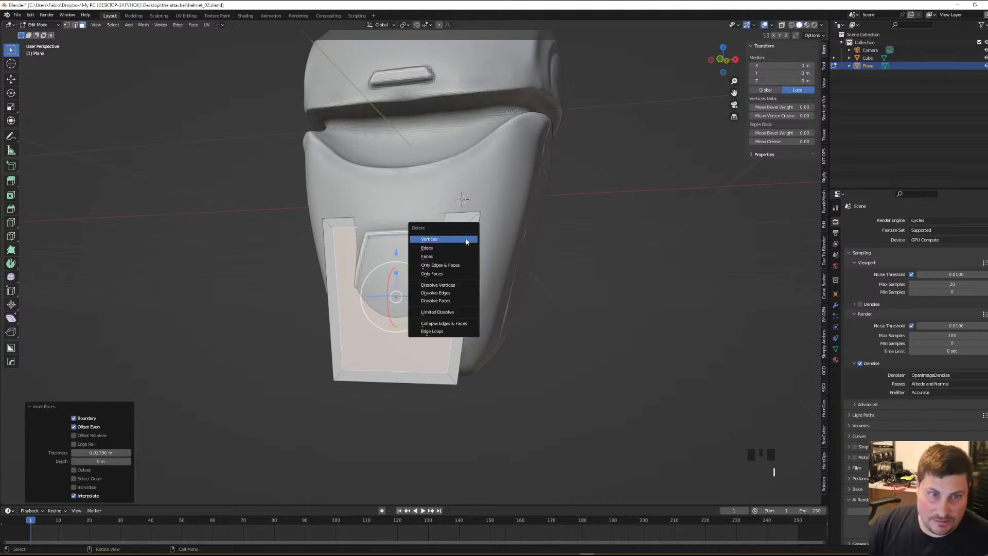
key(Down)
key(Down)
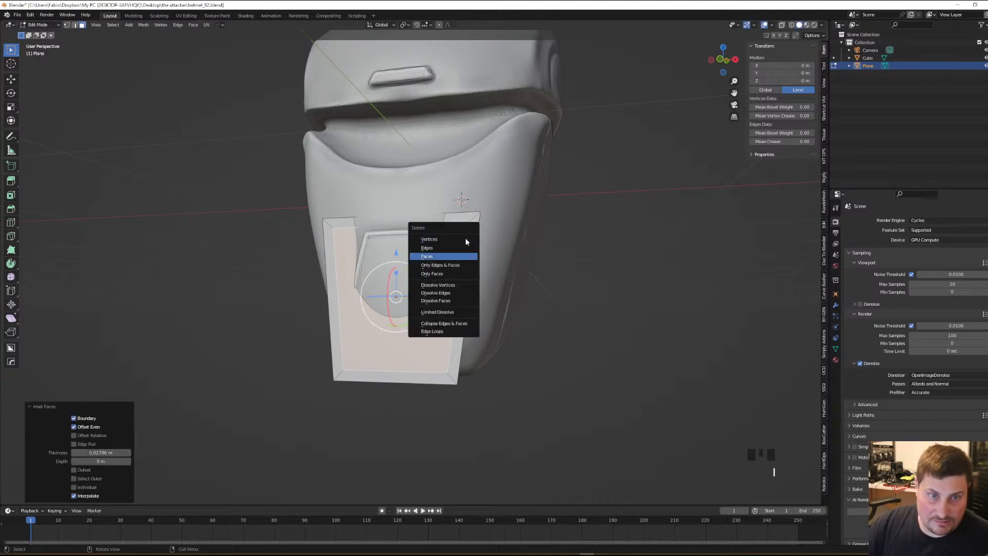
key(Return)
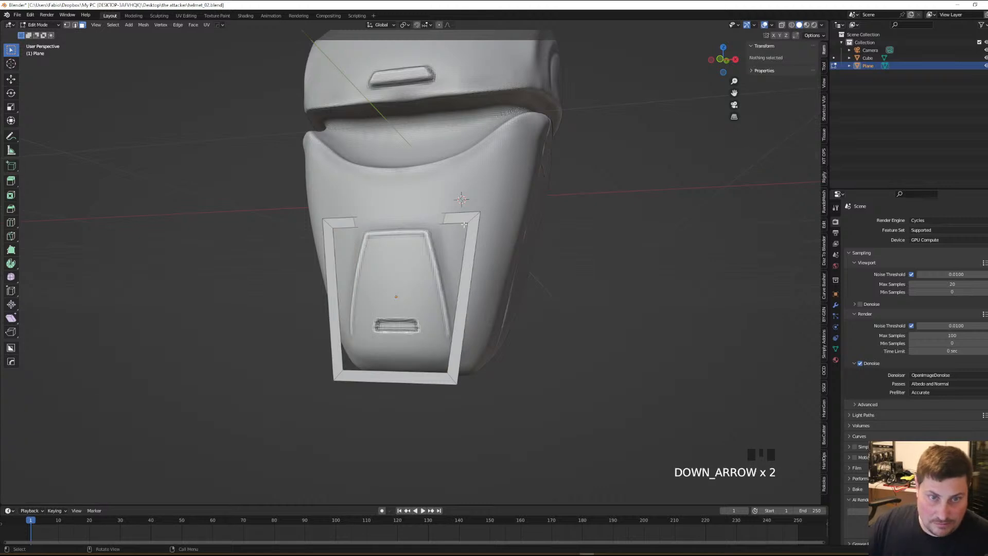
click(453, 218)
key(Delete)
click(452, 217)
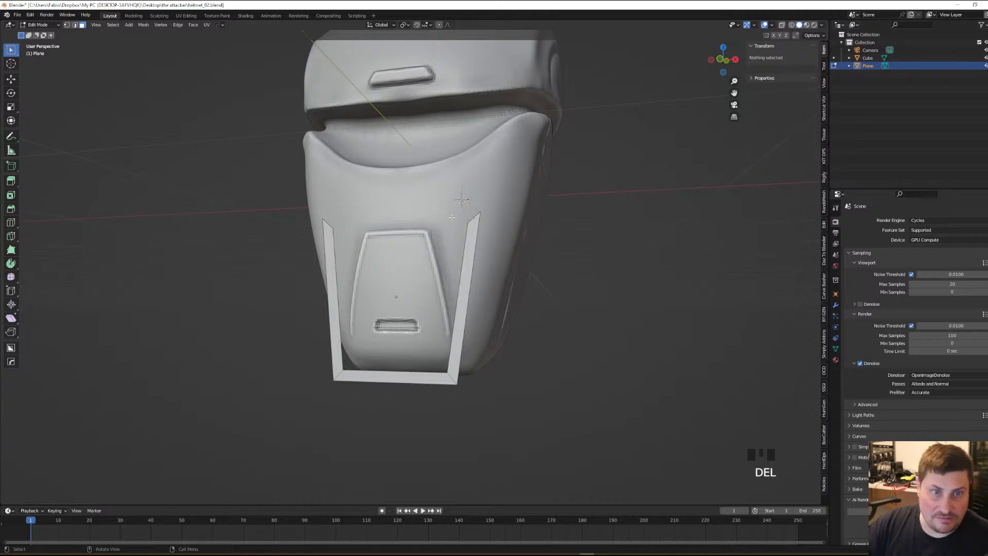
Select all of the frame's faces and extrude them slightly to give the frame thickness
key(a)
middle_drag(453, 219, 467, 312)
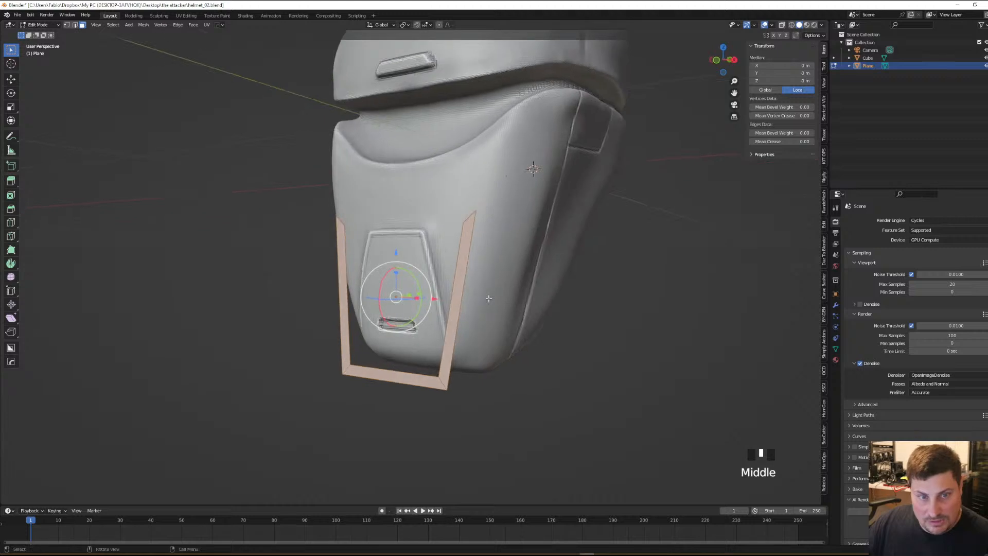
drag(11, 182, 61, 218)
middle_drag(329, 244, 360, 294)
drag(363, 299, 381, 315)
middle_drag(381, 315, 437, 381)
scroll(463, 391, up, 2)
key(2)
scroll(438, 382, up, 3)
click(419, 313)
middle_drag(419, 313, 510, 351)
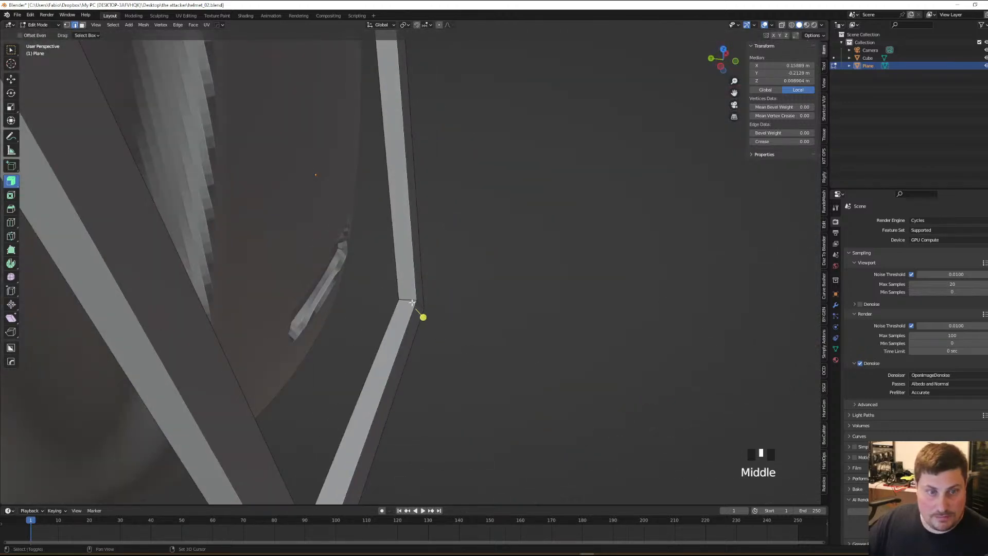
scroll(411, 301, down, 2)
middle_drag(448, 293, 408, 370)
shift+click(338, 306)
middle_drag(338, 307, 527, 323)
scroll(307, 243, up, 2)
scroll(280, 304, down, 2)
key(ctrl+b)
right_click(490, 312)
scroll(453, 309, up, 1)
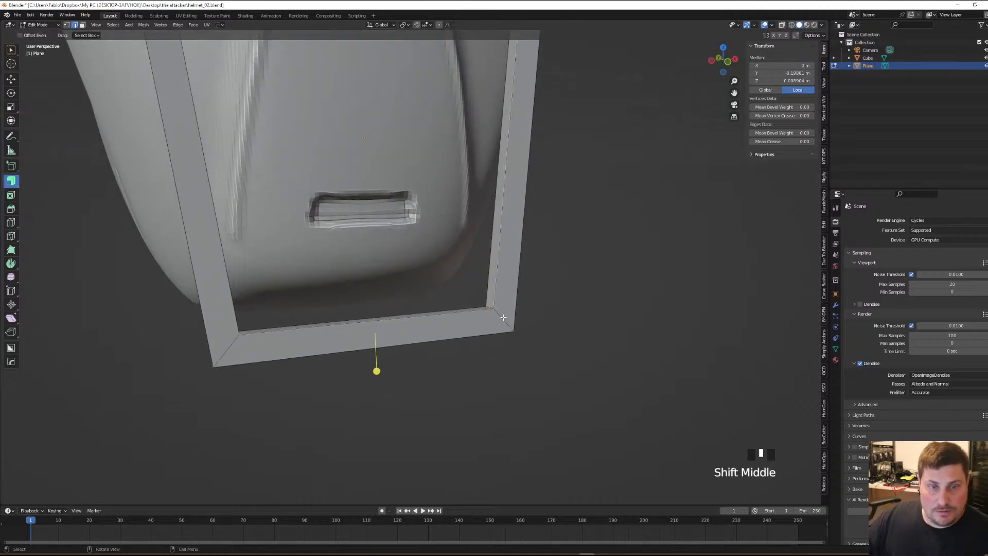
Dissolve the diagonal edges across the front and back faces at both lower corners of the frame
click(503, 318)
shift+click(237, 341)
mouse_move(237, 341)
middle_down()
mouse_move(516, 339)
mouse_move(253, 339)
middle_up()
shift+click(364, 355)
shift+click(314, 350)
key(ctrl+x)
Bevel the inner and outer edges of both lower frame corners with one segment and a width of about 0.046 m
scroll(311, 351, down, 2)
middle_drag(311, 351, 354, 369)
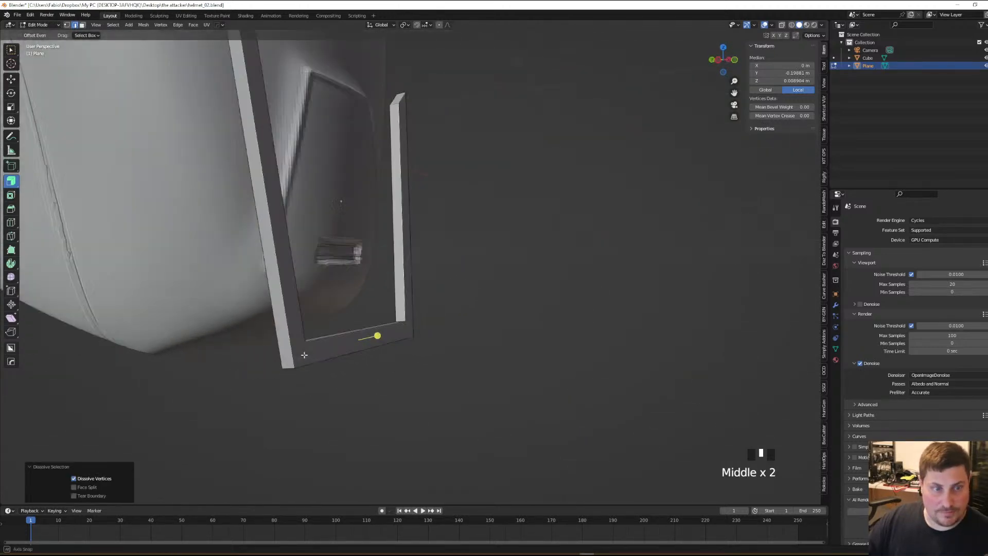
scroll(304, 355, up, 2)
click(316, 355)
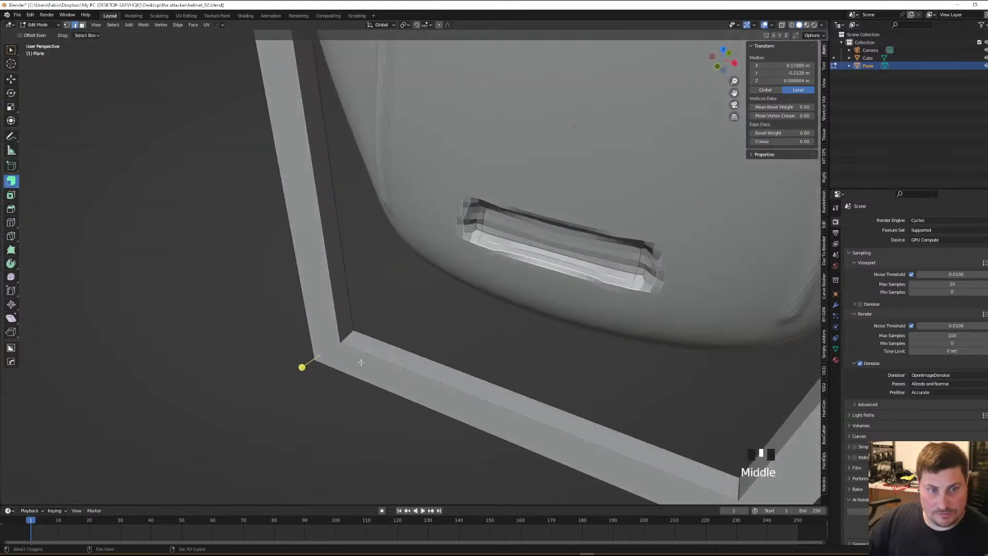
shift+click(345, 333)
middle_drag(345, 333, 512, 335)
shift+click(496, 290)
shift+click(519, 283)
middle_drag(519, 283, 564, 336)
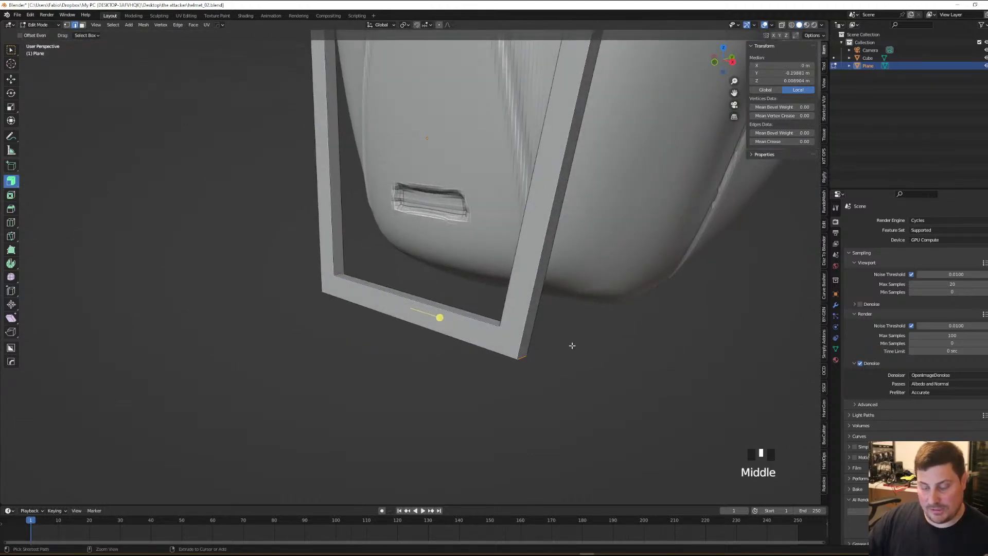
key(ctrl+b)
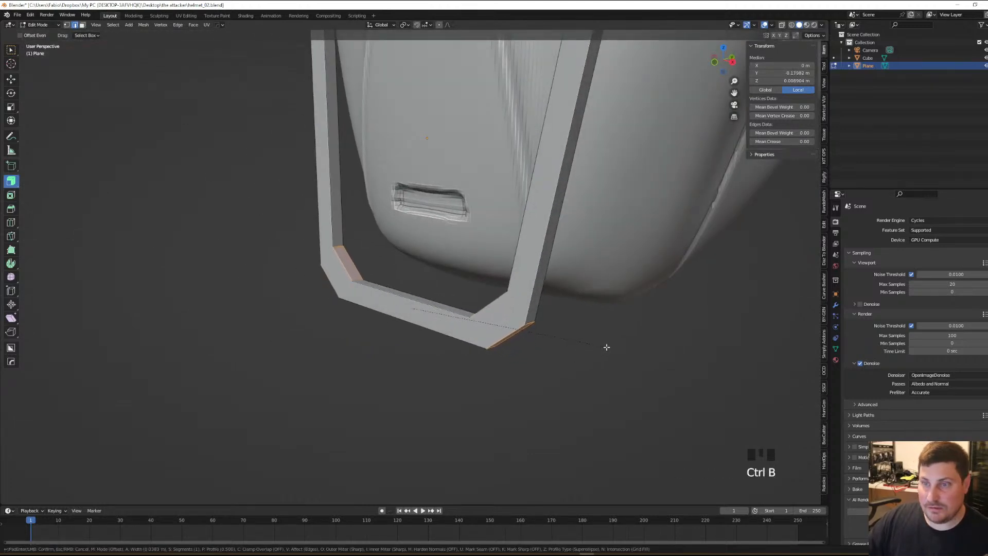
click(595, 350)
In the front view, knife a straight horizontal cut through both upright arms of the frame around mid-height
middle_drag(594, 350, 492, 328)
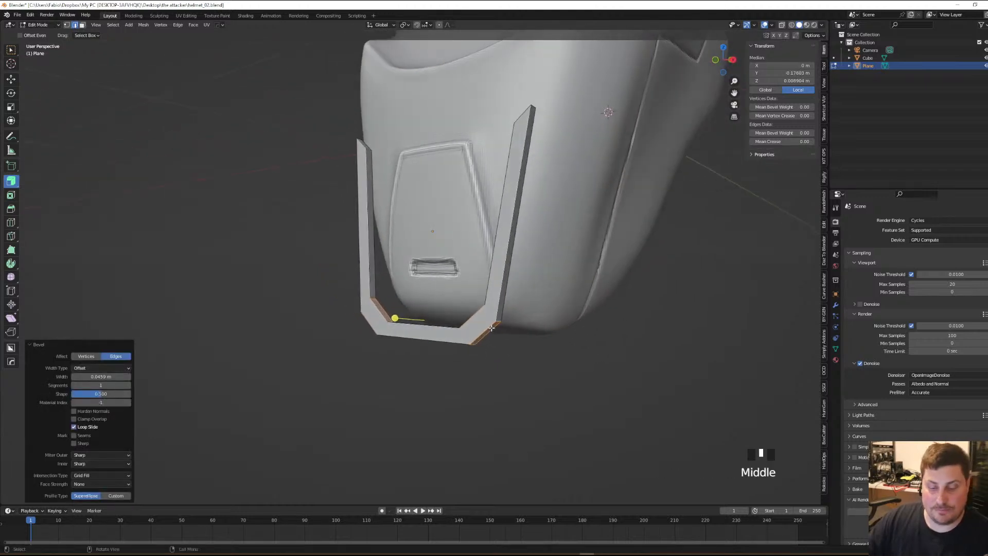
scroll(491, 328, down, 3)
scroll(523, 298, up, 4)
key(ctrl+r)
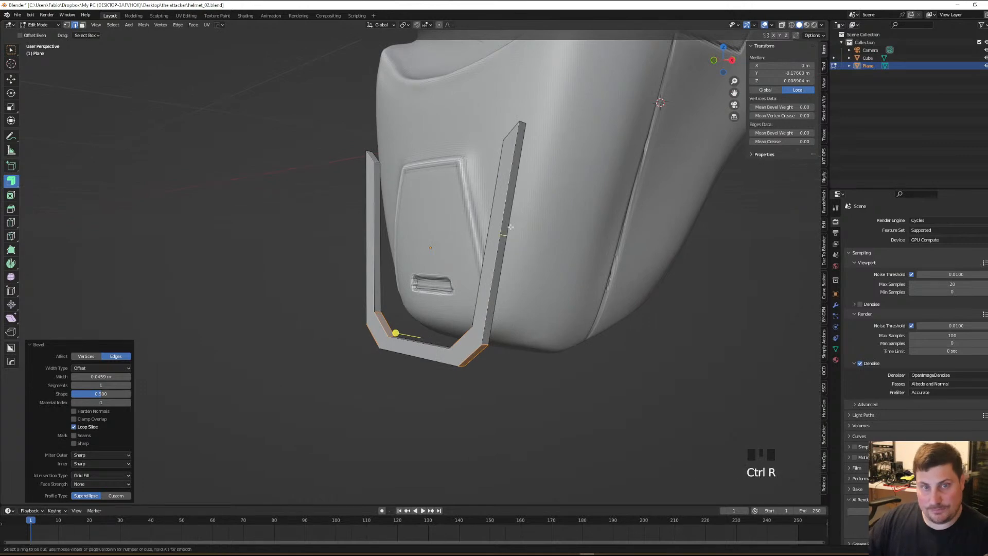
scroll(510, 226, down, 2)
middle_drag(510, 226, 567, 306)
scroll(382, 289, up, 2)
key(k)
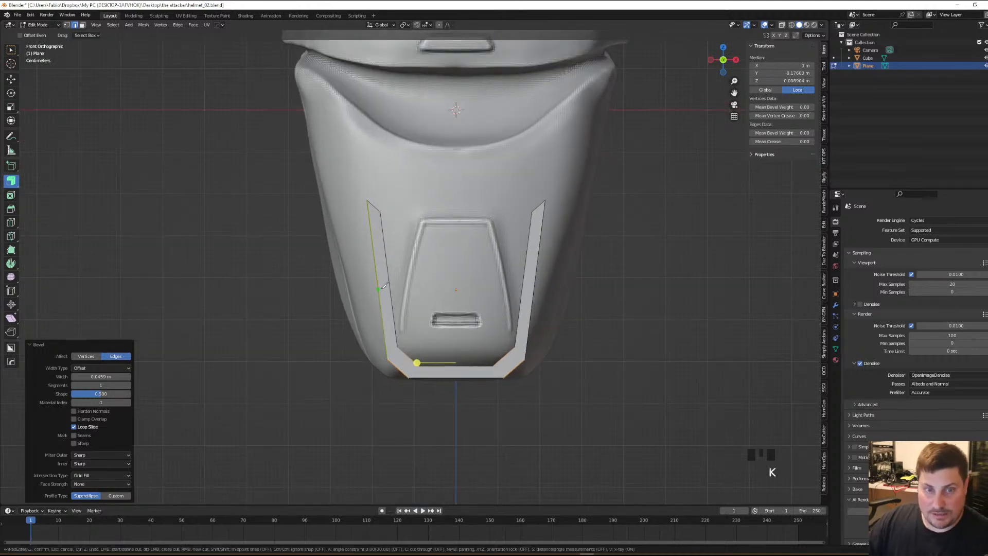
key(a)
click(351, 282)
click(601, 280)
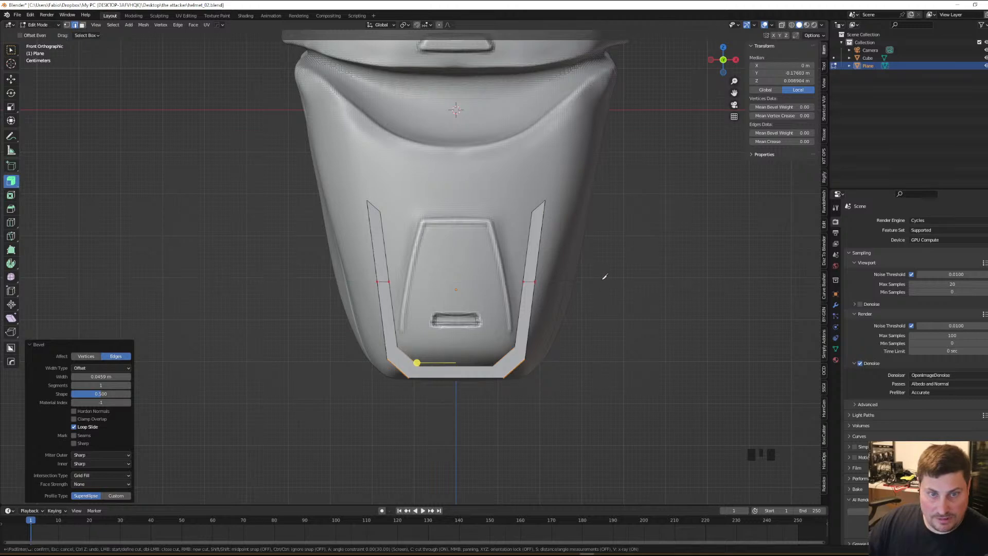
key(Return)
Select the new mid-height cuts on both arms with X-ray on and move them about 0.02 m along Y toward the chin
middle_drag(601, 280, 522, 286)
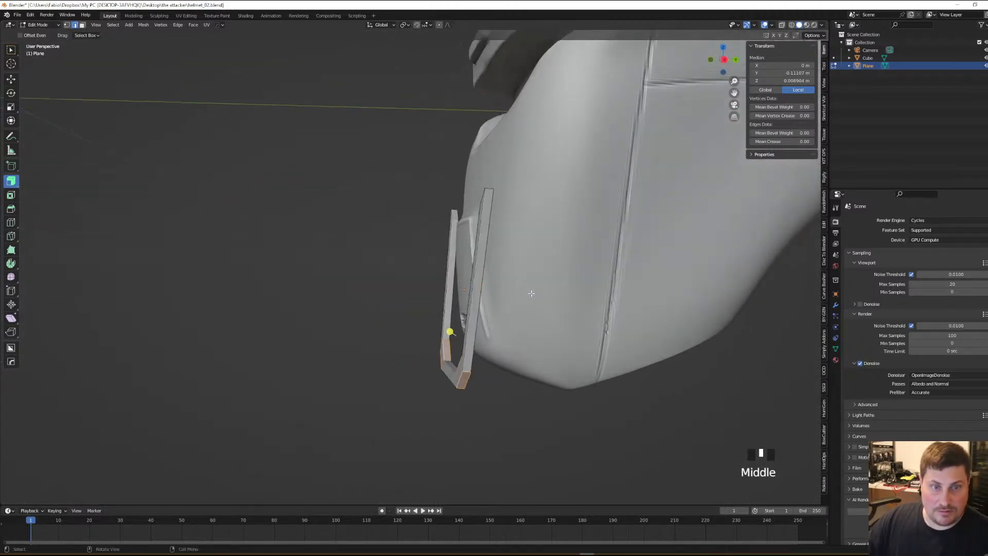
key(alt+z)
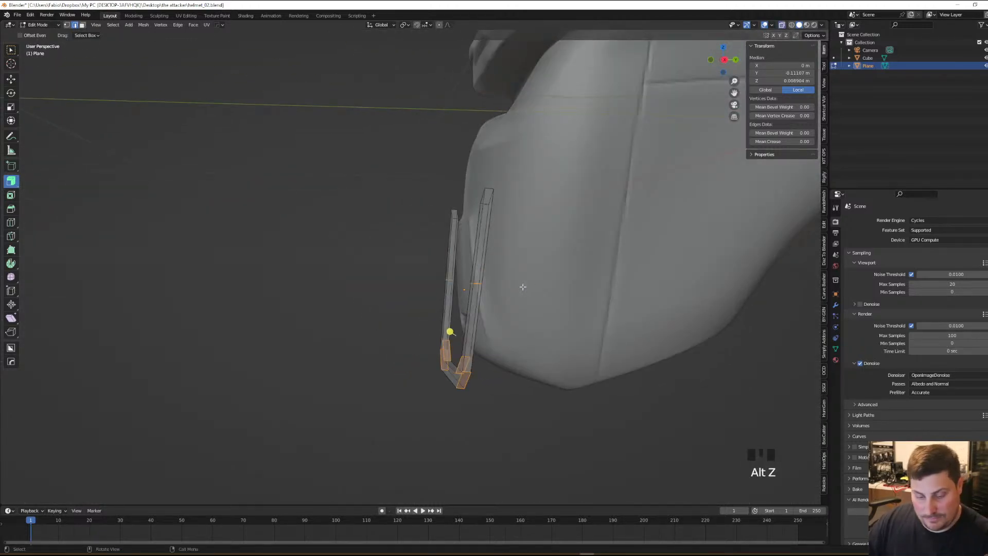
drag(411, 263, 558, 311)
middle_drag(558, 311, 537, 302)
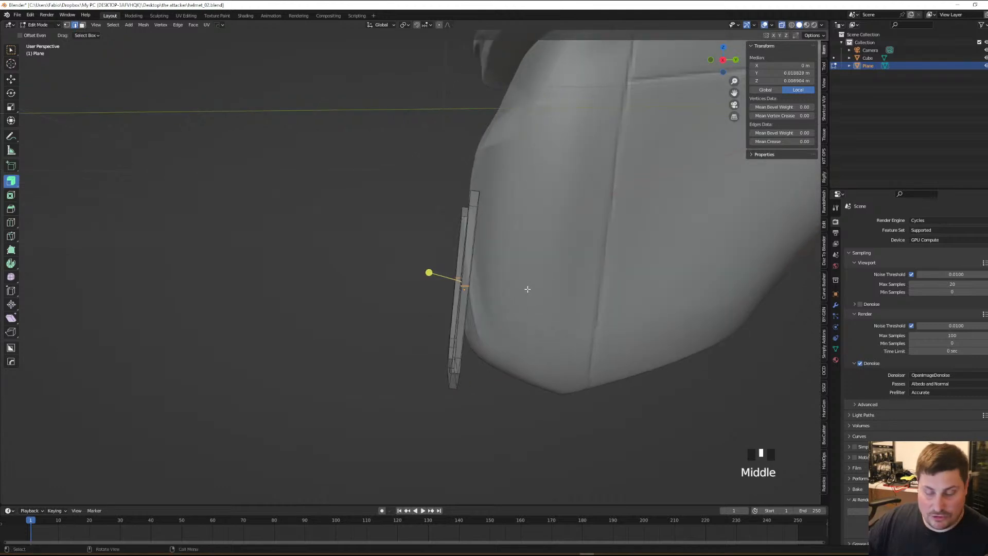
key(g)
key(y)
click(541, 287)
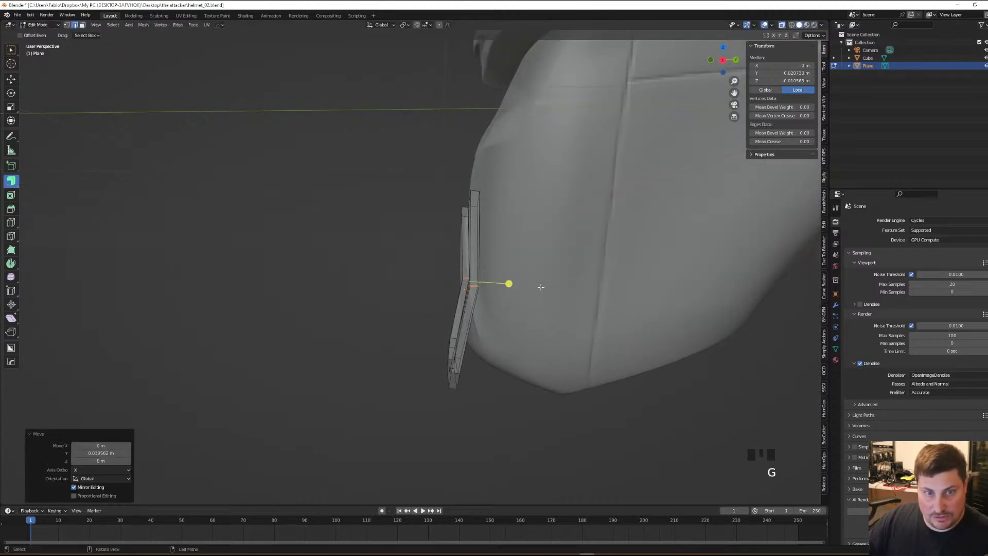
In Object Mode, move the whole frame along Y closer to the chin, to about -0.937 m
scroll(541, 286, down, 2)
middle_drag(541, 286, 489, 296)
key(Tab)
scroll(487, 294, up, 2)
key(g)
key(y)
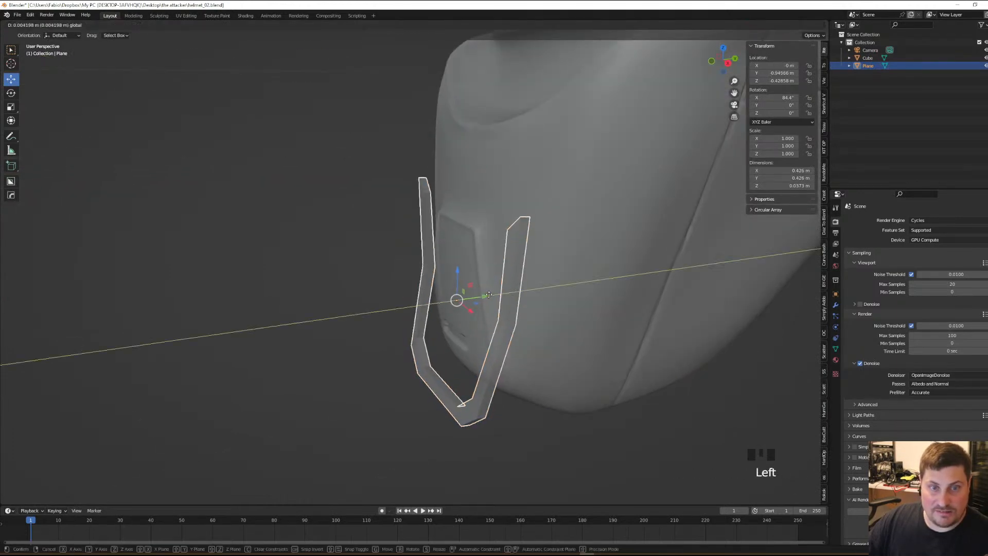
click(488, 294)
scroll(490, 295, down, 2)
mouse_move(490, 294)
middle_down()
mouse_move(488, 283)
mouse_move(502, 301)
middle_up()
drag(494, 300, 497, 301)
Reselect the frame and lower it slightly along Z around the chin panel
middle_drag(498, 301, 596, 294)
click(629, 359)
middle_drag(628, 362, 523, 328)
click(524, 328)
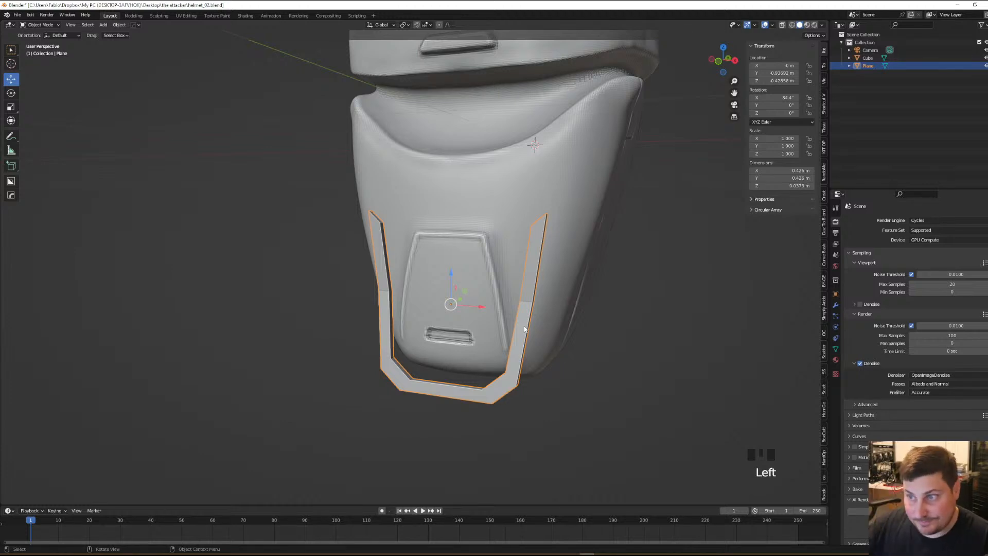
middle_drag(525, 328, 481, 313)
drag(452, 268, 452, 281)
scroll(452, 280, down, 2)
middle_drag(450, 294, 444, 310)
scroll(442, 311, up, 2)
drag(475, 304, 475, 304)
scroll(471, 297, down, 1)
middle_drag(398, 205, 413, 204)
Switch to the Sculpting workspace and view the whole head with the chin frame
click(159, 16)
scroll(535, 329, down, 1)
middle_drag(515, 319, 553, 330)
scroll(539, 333, up, 2)
scroll(539, 333, up, 2)
shift+middle_drag(535, 337, 514, 337)
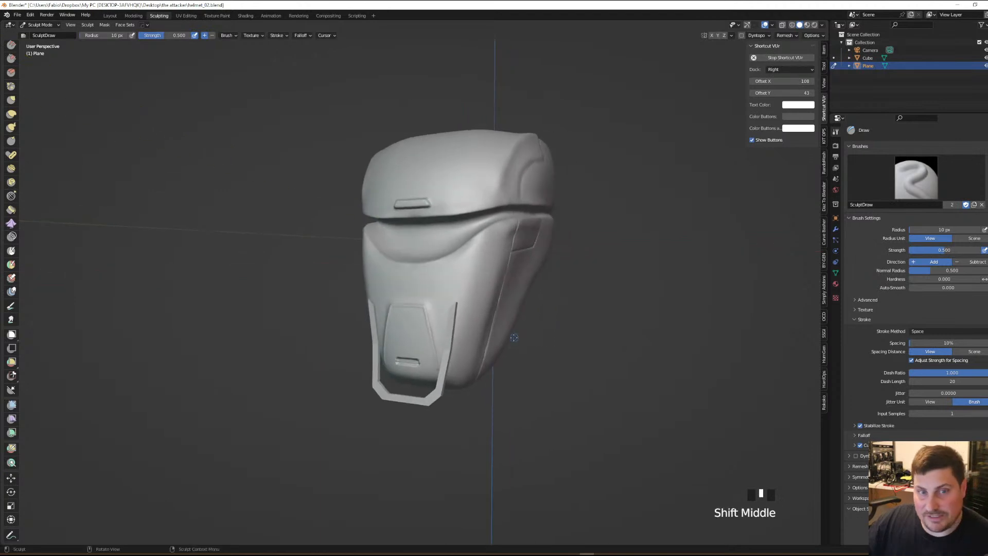
scroll(515, 340, up, 2)
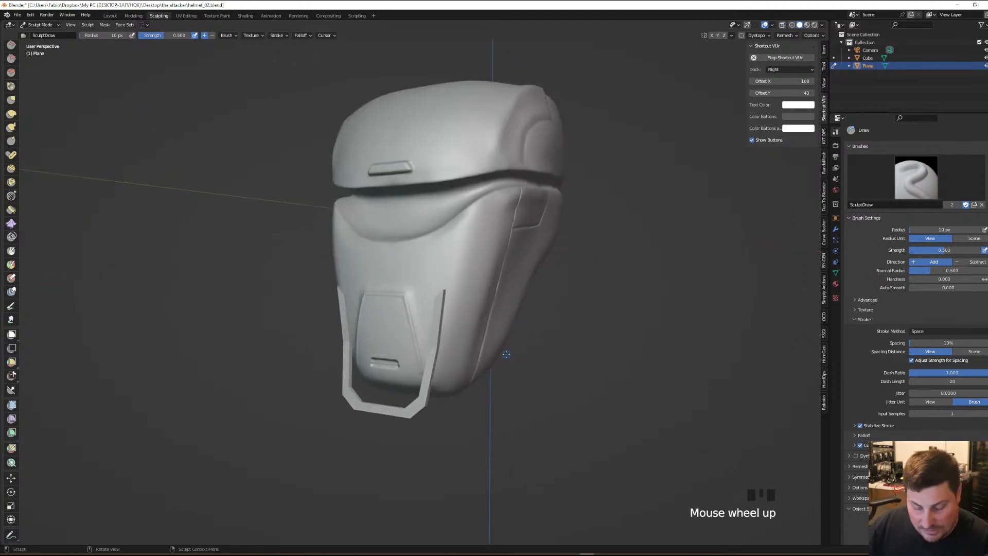
scroll(507, 354, down, 2)
middle_drag(507, 354, 497, 343)
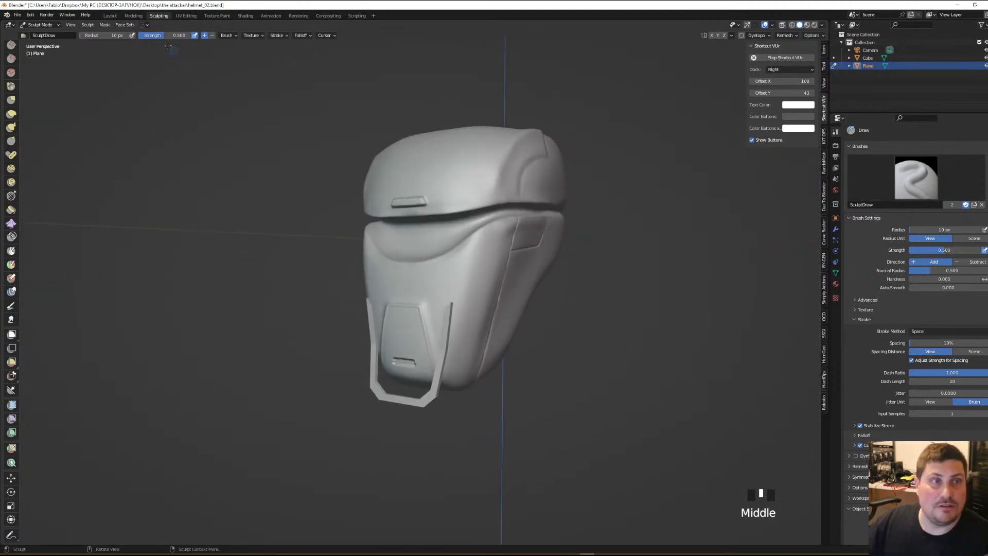
Select the head in place of the chin frame and enter Sculpt Mode on it in the Sculpting workspace
click(110, 15)
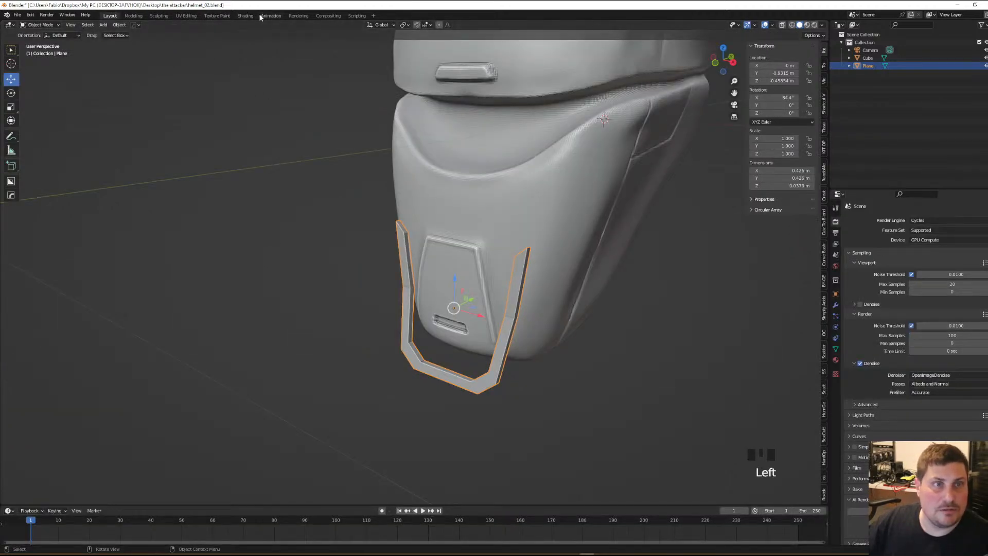
click(160, 15)
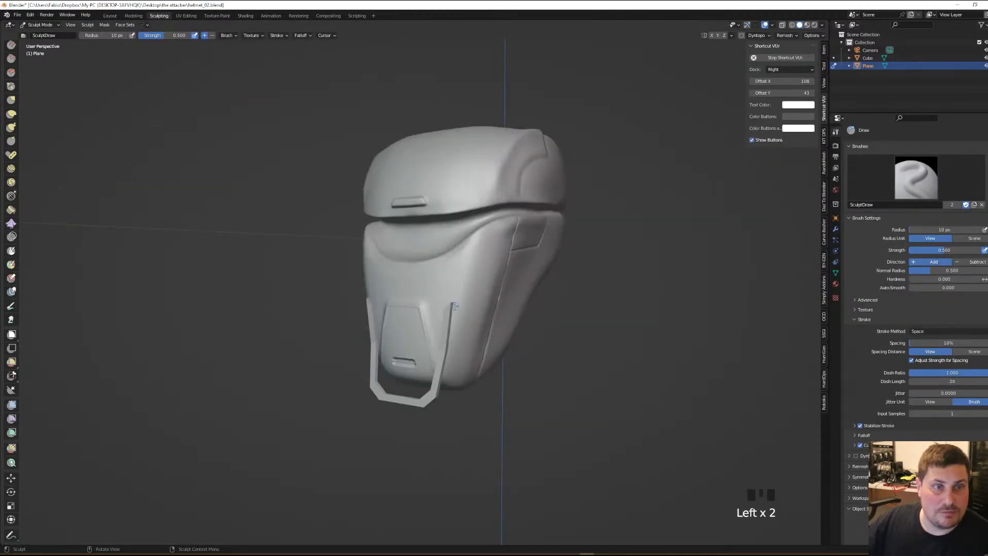
key(ctrl+Tab)
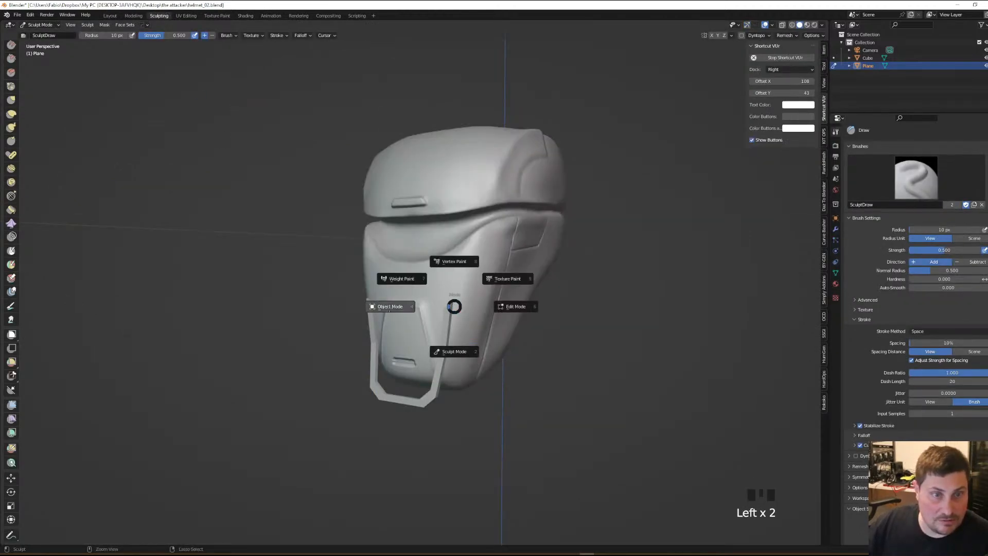
key(ctrl+Tab)
click(473, 273)
key(ctrl+Tab)
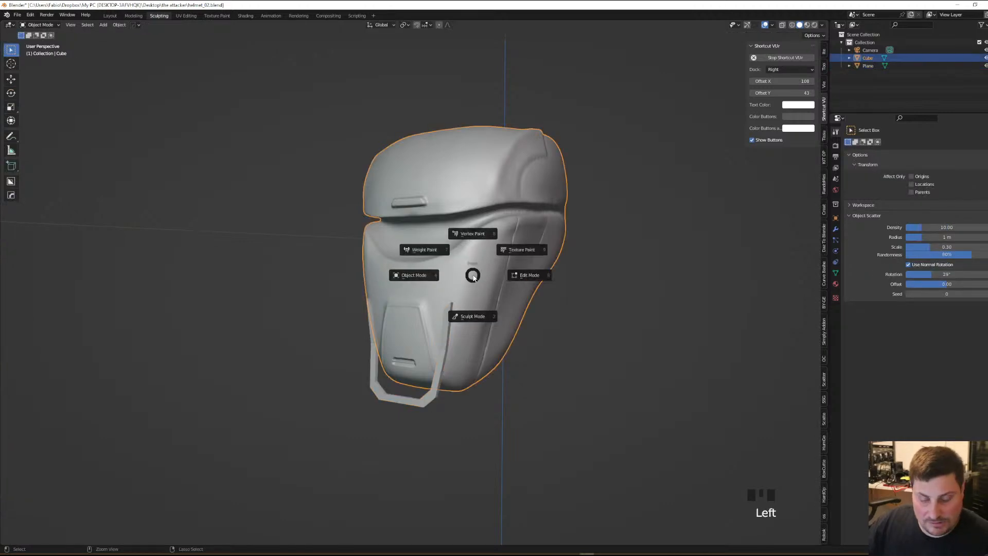
click(471, 320)
Examine the head from the side and up close around the cheek beside the chin frame
middle_drag(466, 320, 464, 321)
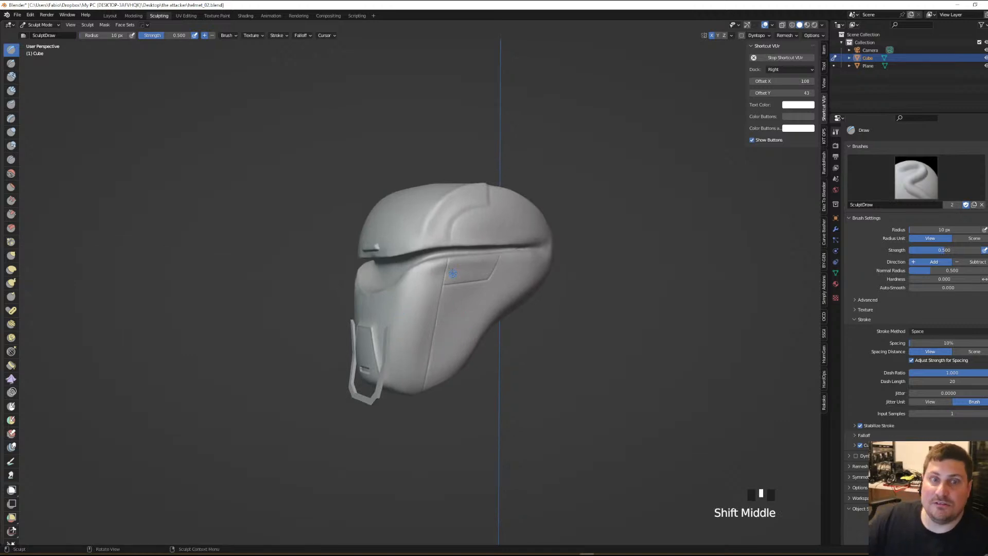
scroll(454, 273, up, 1)
middle_drag(472, 265, 448, 287)
scroll(448, 287, down, 2)
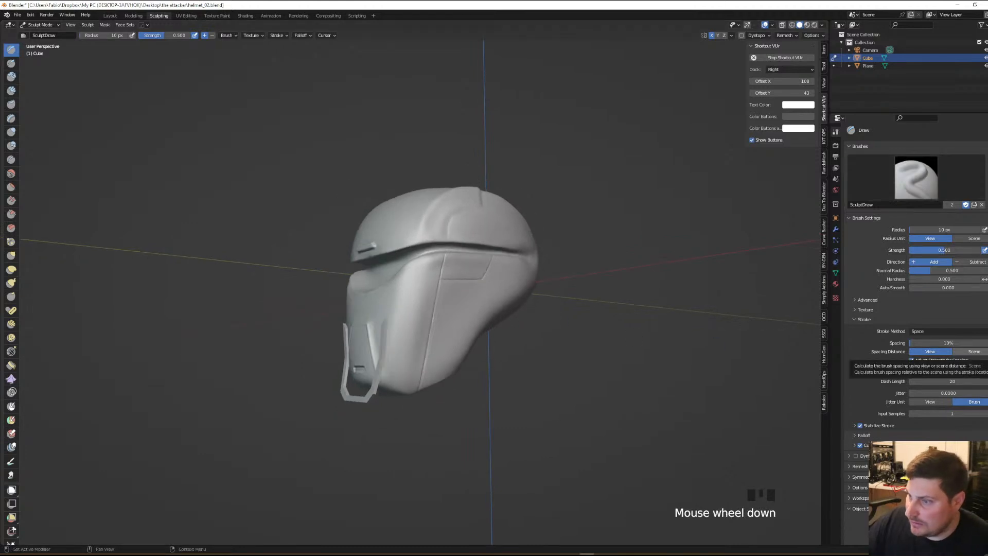
middle_drag(463, 361, 274, 207)
scroll(458, 361, up, 2)
scroll(457, 362, up, 1)
scroll(453, 324, up, 4)
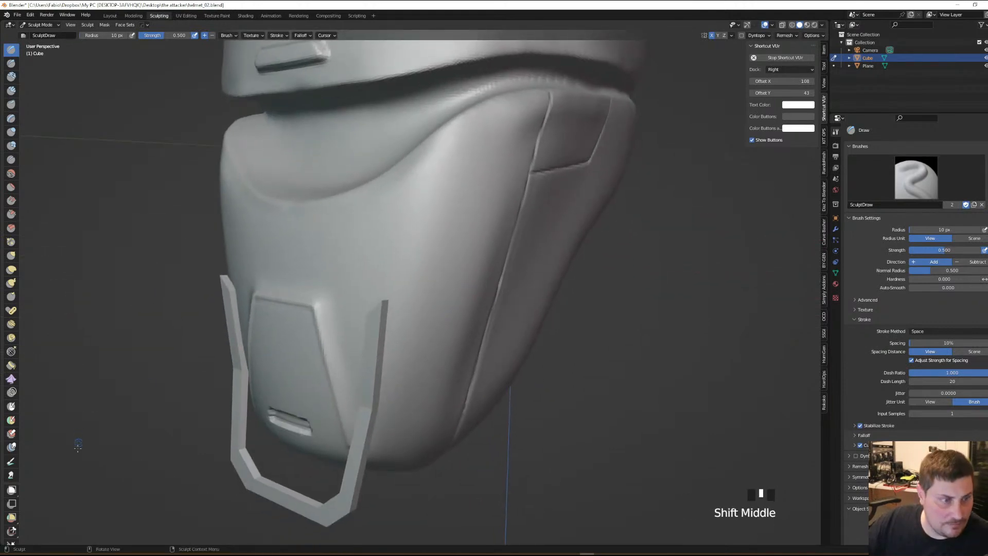
With the Mask brush in Line stroke mode, mask the upper and front edges of a small panel outline on the cheek
click(11, 406)
scroll(401, 304, down, 2)
middle_drag(401, 304, 409, 308)
scroll(354, 216, up, 2)
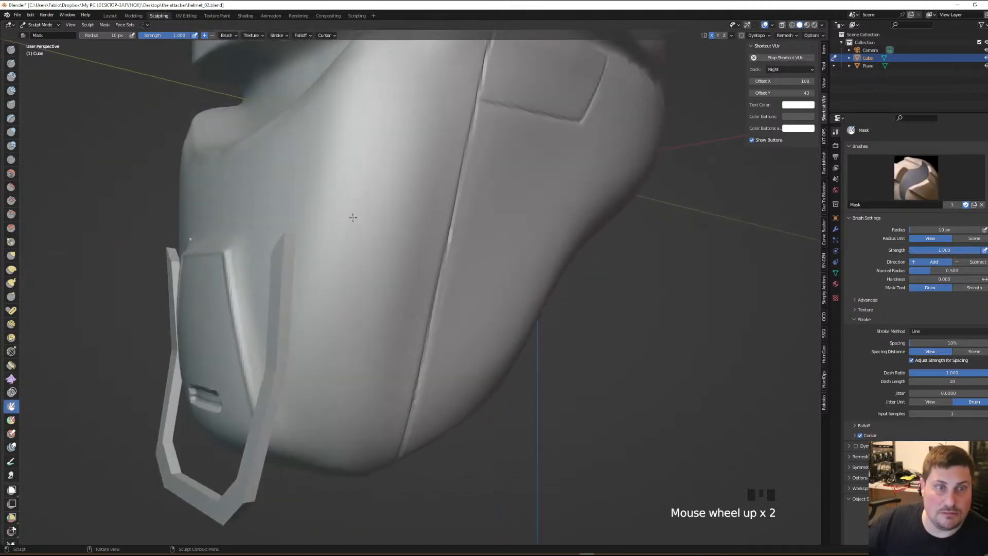
shift+middle_drag(354, 216, 387, 236)
scroll(397, 249, up, 1)
scroll(416, 266, down, 1)
middle_drag(416, 266, 391, 300)
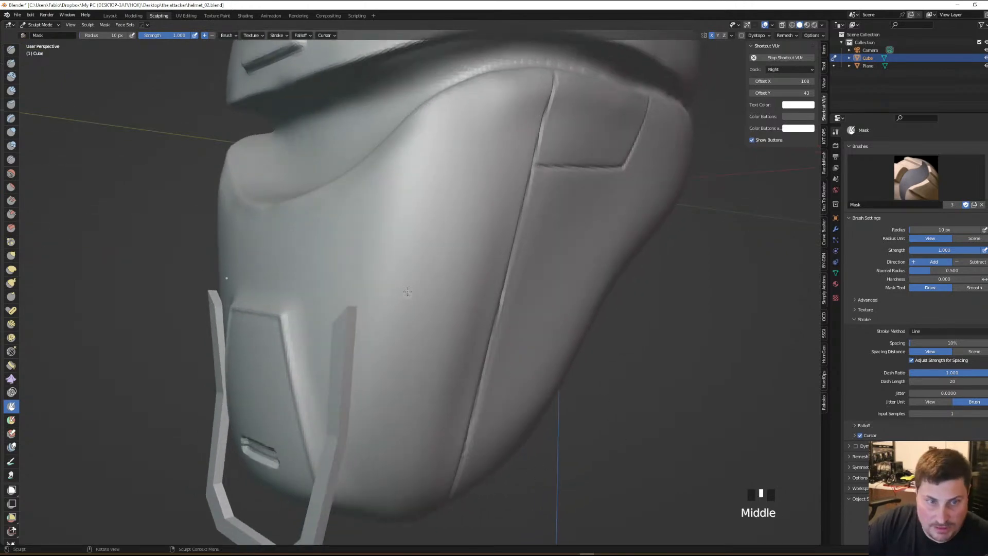
drag(400, 293, 400, 292)
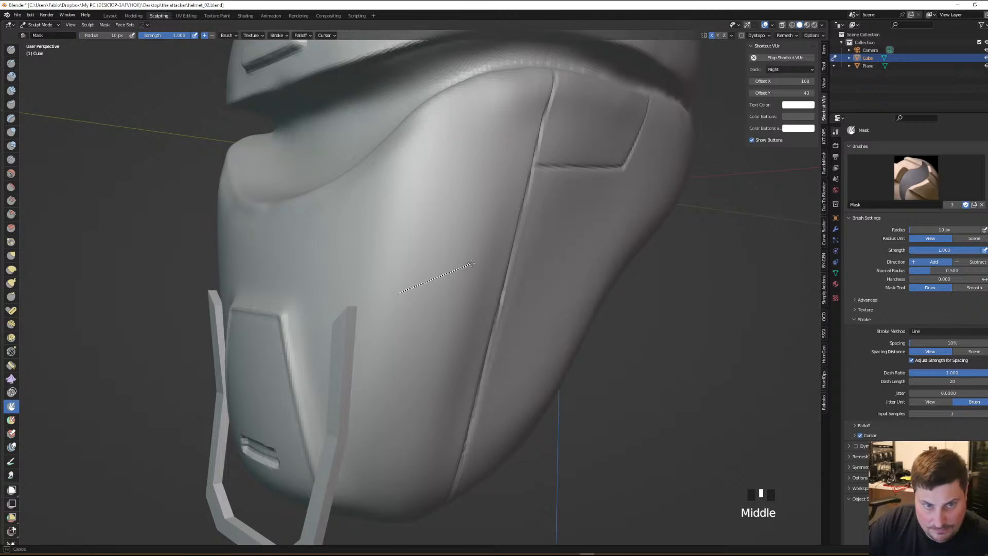
drag(471, 264, 471, 264)
drag(401, 294, 399, 293)
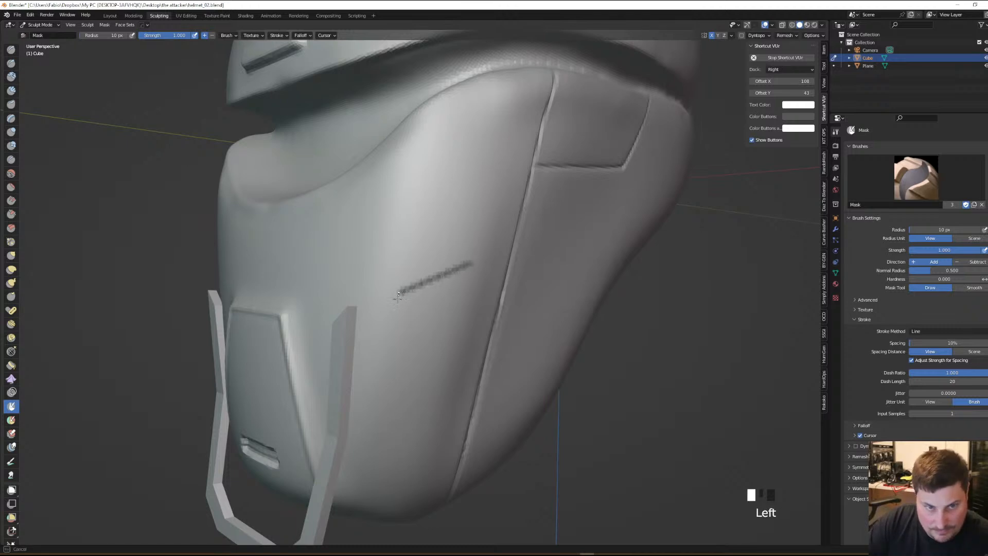
Close the cheek outline with straight mask lines along its lower and rear edges, forming a four-sided shape
drag(395, 334, 404, 329)
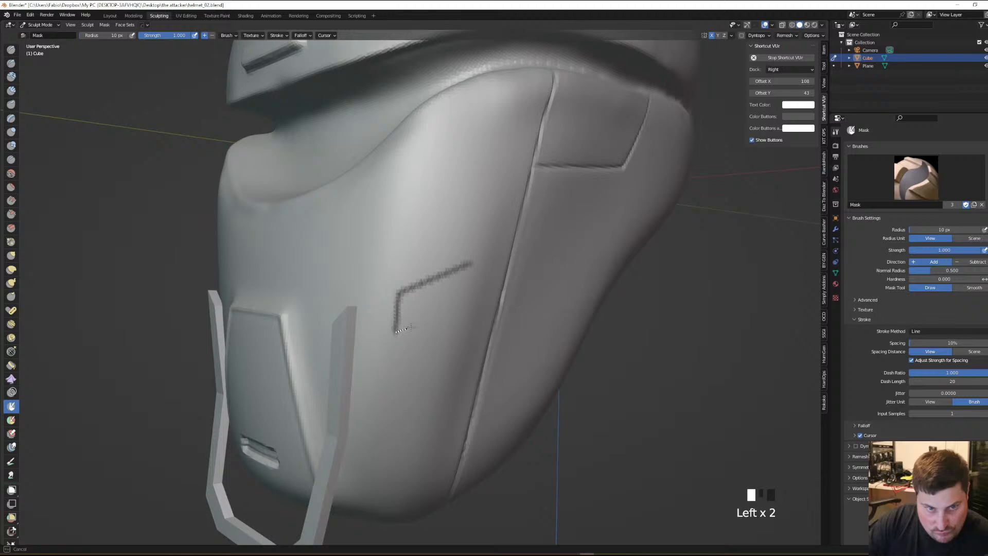
drag(464, 307, 463, 308)
click(475, 279)
drag(471, 264, 462, 308)
drag(470, 266, 463, 308)
Extend the masked cheek outline downward into a taller four-sided panel and add a second cross line inside it
ctrl+middle_drag(492, 298, 545, 260)
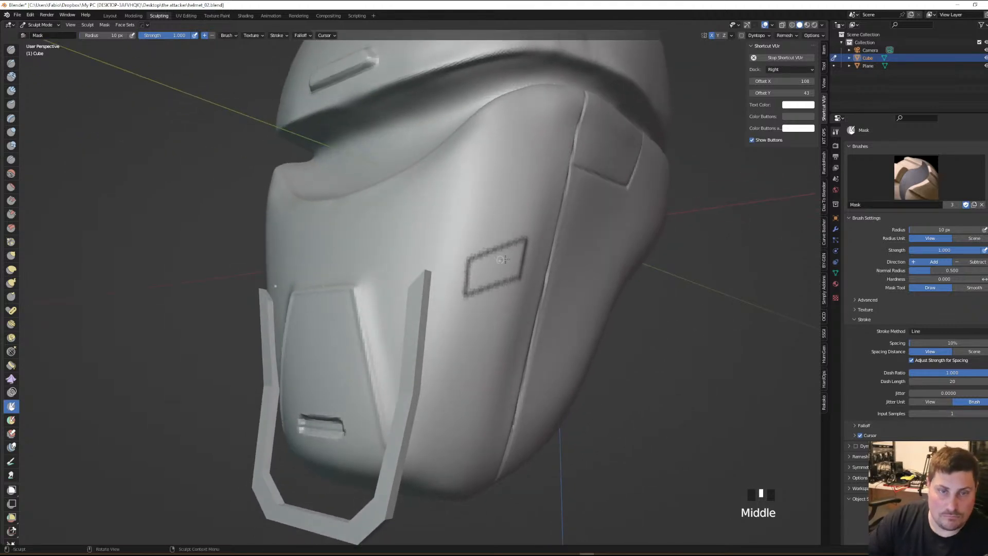
drag(527, 238, 504, 354)
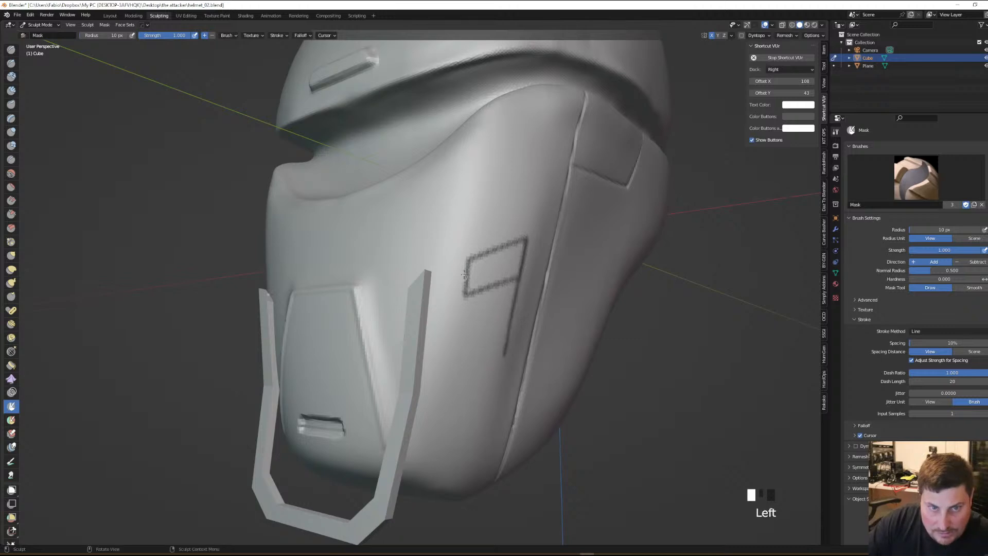
mouse_move(465, 258)
mouse_down()
mouse_move(461, 358)
mouse_move(506, 354)
mouse_up()
drag(462, 320, 515, 306)
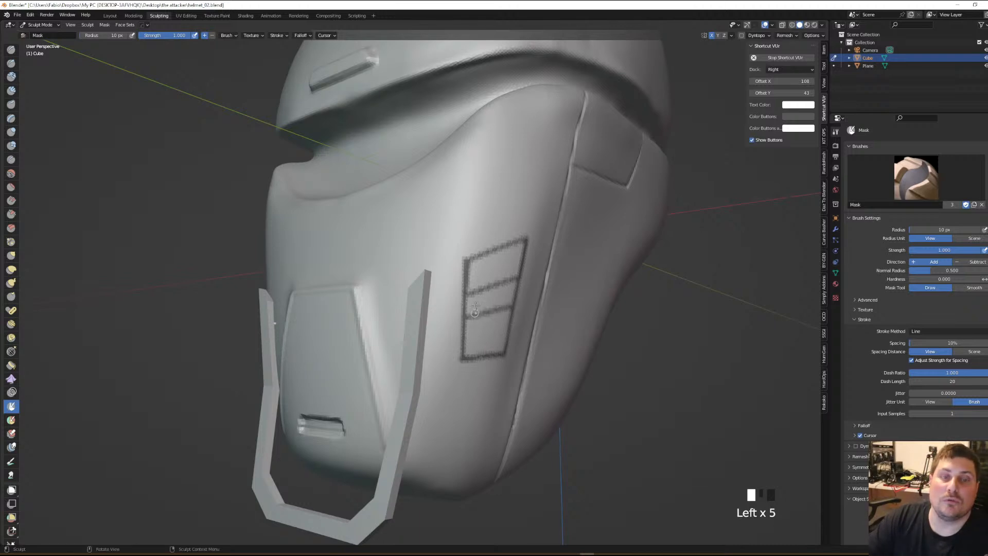
Set the Mask brush to a 24 px radius with the Space stroke method and fill the whole cheek outline
key(f)
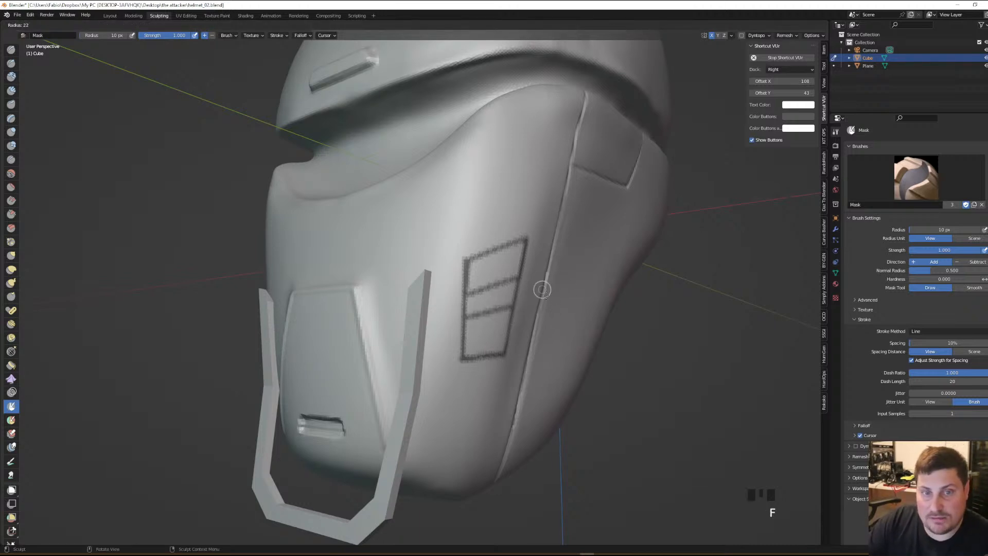
click(551, 290)
click(940, 329)
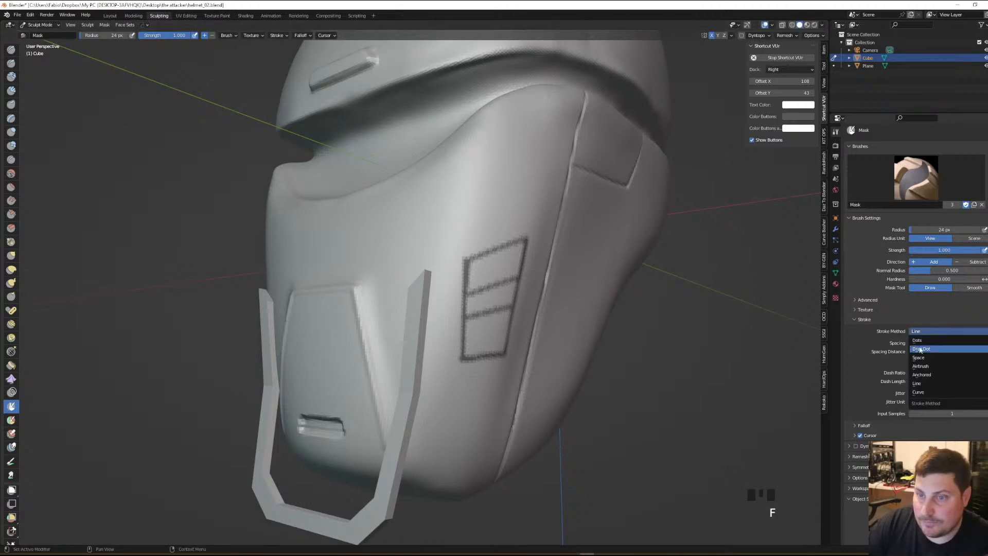
click(927, 360)
mouse_move(522, 284)
mouse_down()
mouse_move(493, 280)
mouse_move(502, 291)
mouse_move(516, 269)
mouse_move(503, 255)
mouse_move(473, 273)
mouse_move(490, 268)
mouse_move(506, 325)
mouse_move(471, 353)
mouse_move(494, 308)
mouse_move(471, 321)
mouse_move(471, 308)
mouse_up()
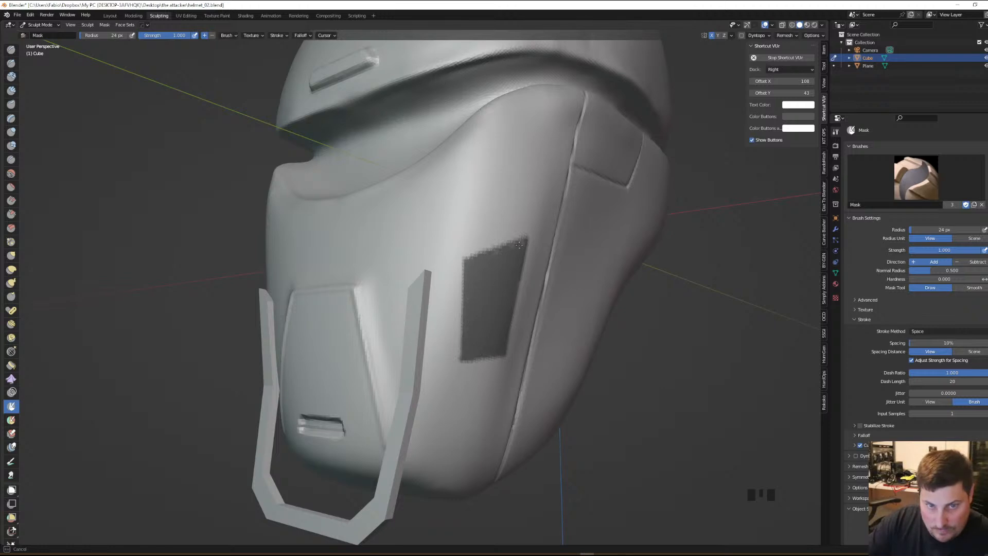
Return the stroke method to Line and extend the cheek mask's lower edge slightly with straight mask strokes
mouse_move(490, 276)
middle_down()
mouse_move(554, 313)
mouse_move(552, 269)
mouse_move(548, 322)
mouse_move(556, 304)
middle_up()
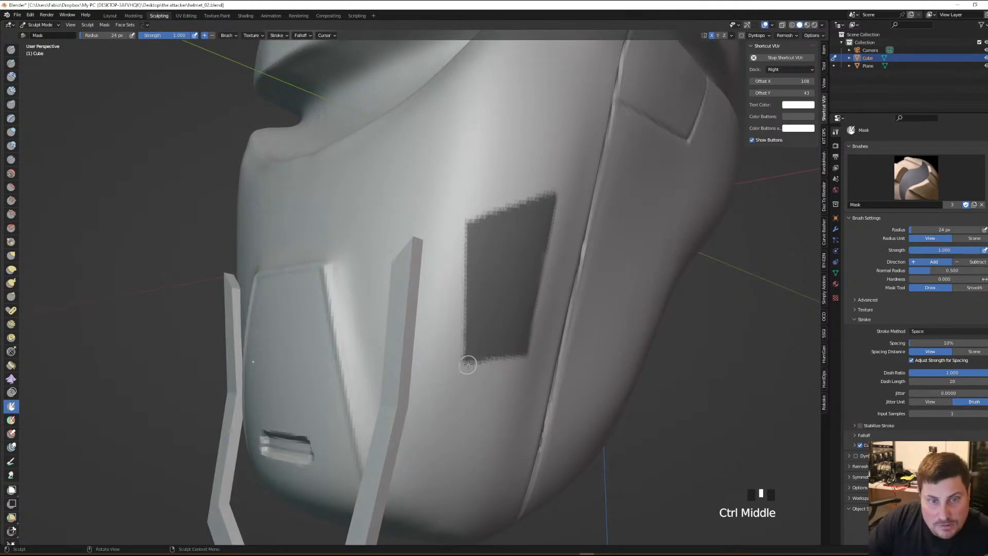
click(922, 331)
click(925, 384)
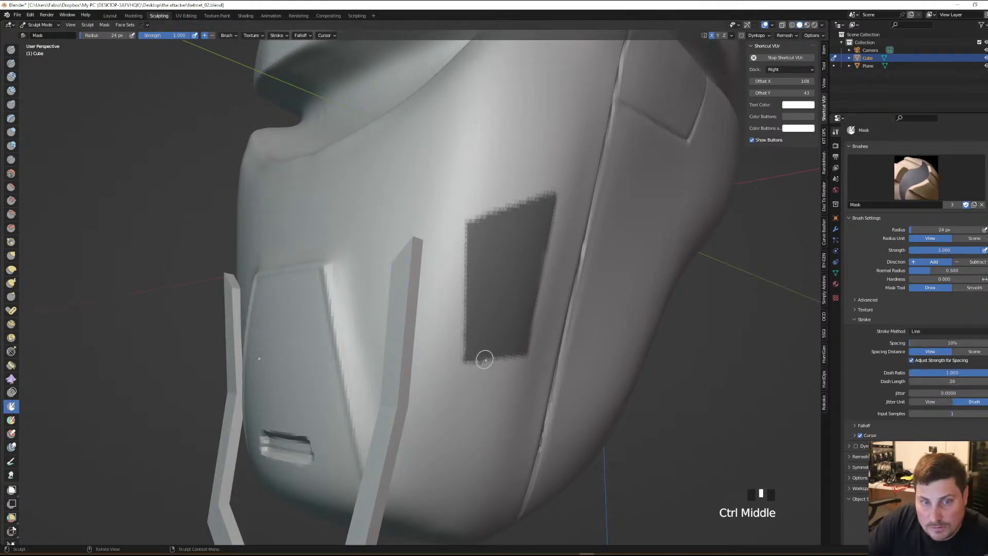
drag(489, 358, 525, 359)
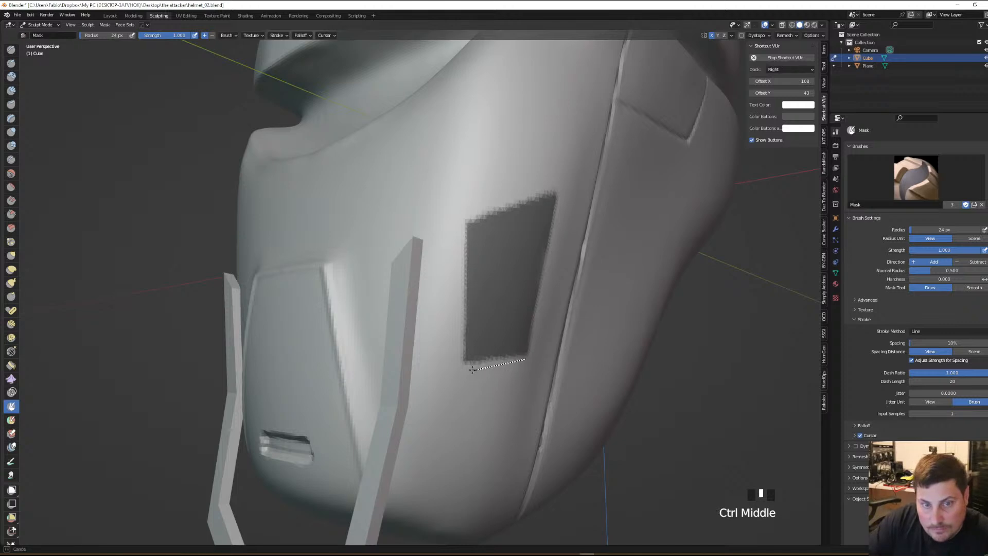
drag(464, 370, 523, 353)
click(538, 344)
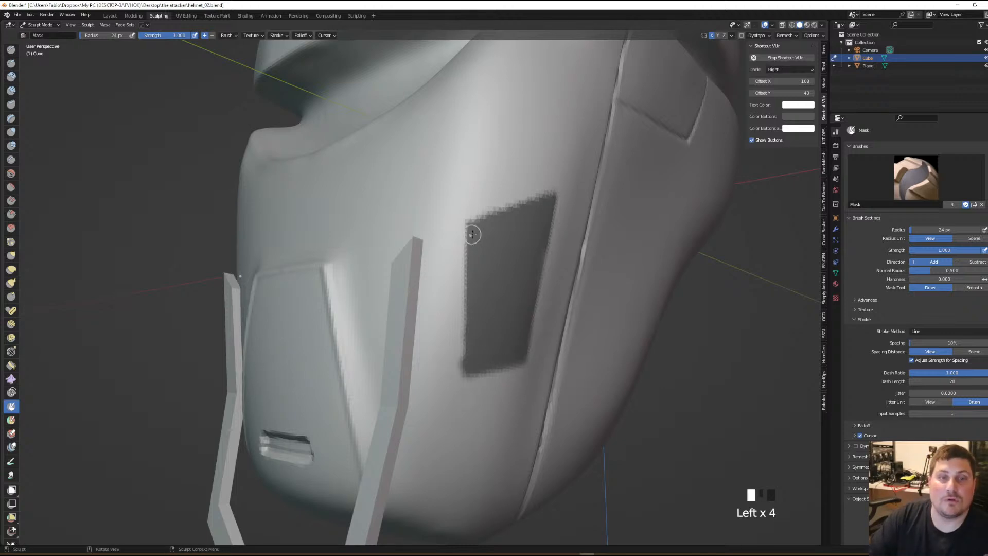
Erase mask in straight lines to trim the front edge and cut a slanted gap dividing the cheek mask in two
ctrl+drag(461, 212, 460, 420)
ctrl+drag(456, 316, 559, 287)
ctrl+drag(450, 304, 542, 276)
mouse_move(450, 310)
ctrl+mouse_down()
mouse_move(553, 279)
mouse_move(482, 306)
mouse_move(538, 283)
ctrl+mouse_up()
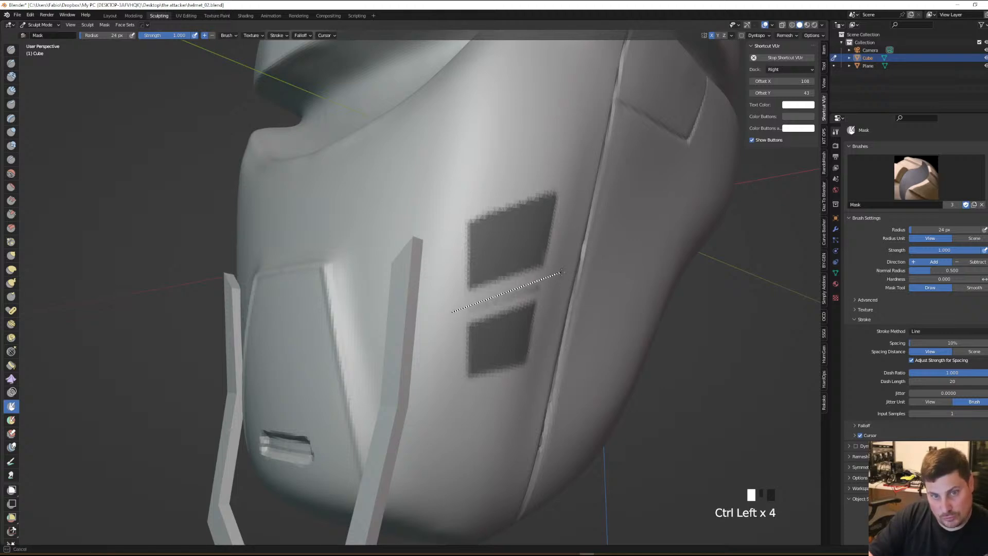
mouse_move(449, 318)
ctrl+mouse_down()
mouse_move(561, 280)
mouse_move(578, 247)
ctrl+mouse_up()
Invert the mask so that only the two cheek panels stay editable, and activate the Scale tool
mouse_move(578, 247)
middle_down()
mouse_move(553, 309)
mouse_move(563, 307)
mouse_move(536, 324)
middle_up()
key(ctrl+i)
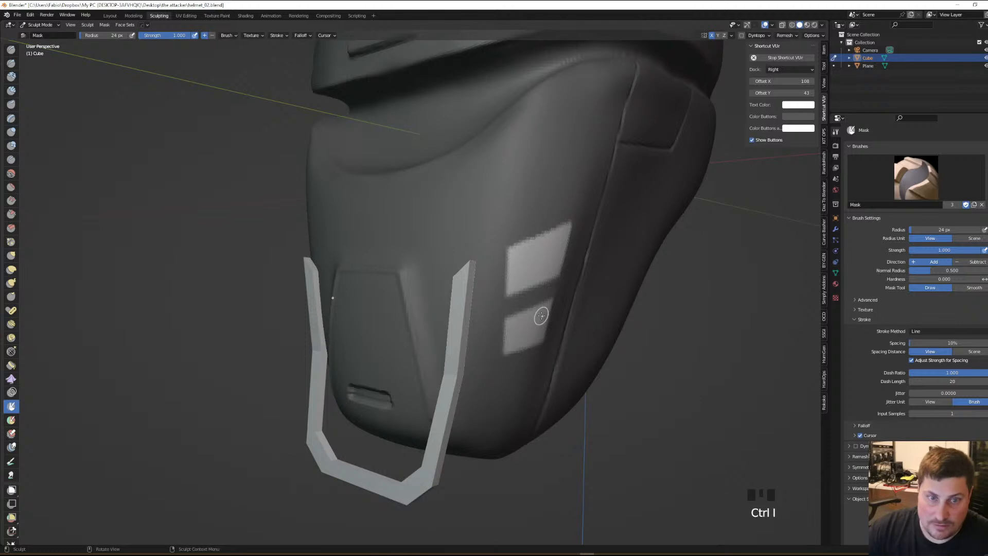
scroll(13, 489, down, 6)
click(11, 505)
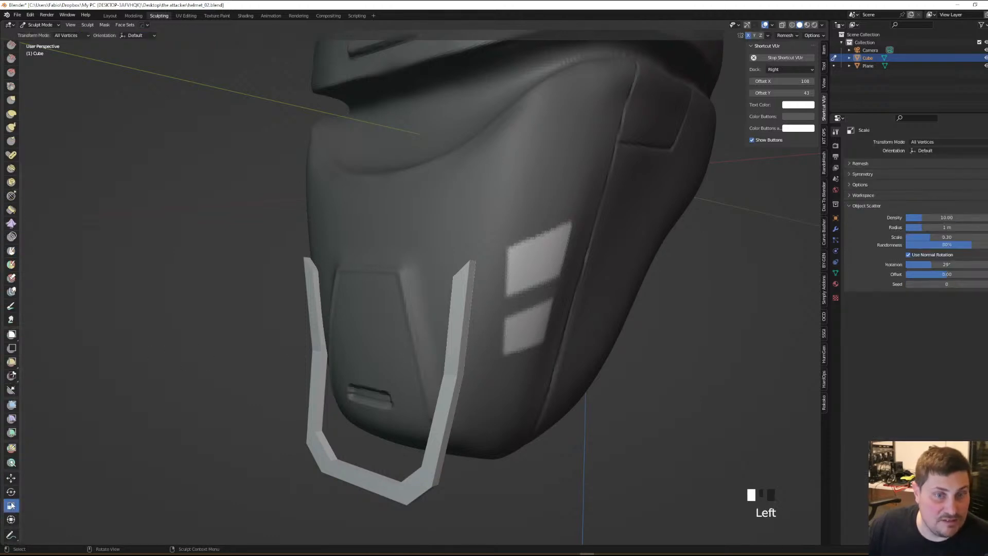
Set the sculpt pivot to the unmasked area and turn on the viewport gizmos
click(89, 25)
mouse_move(103, 68)
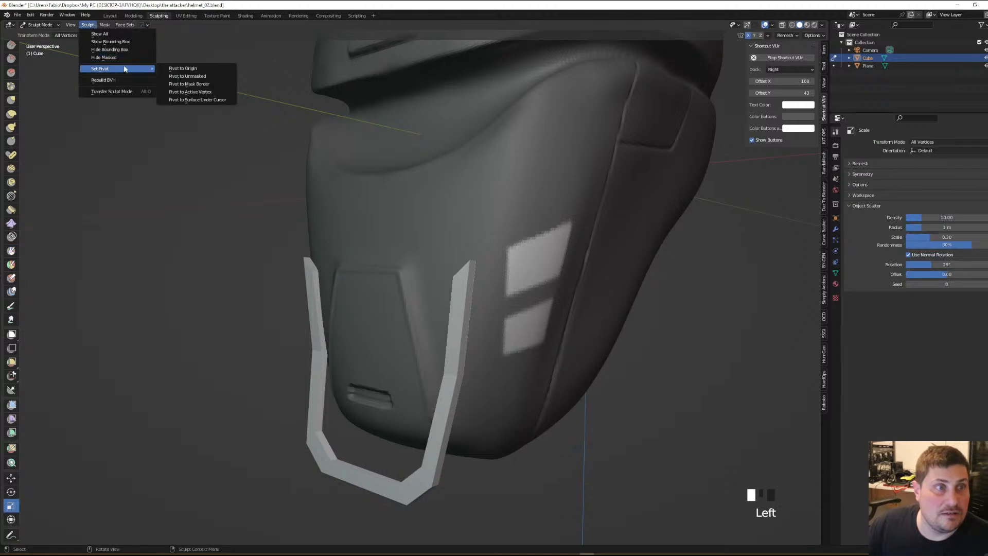
click(200, 76)
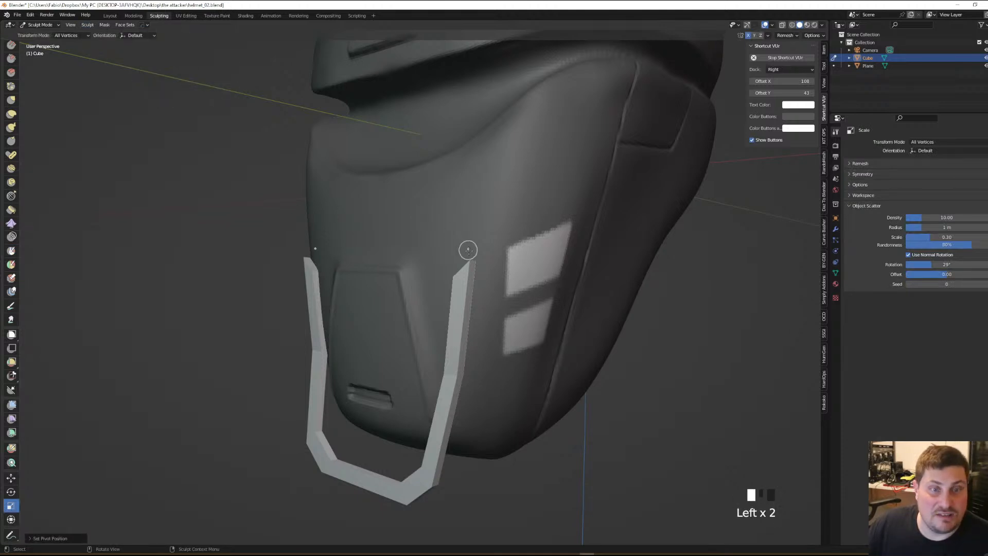
shift+middle_drag(467, 249, 470, 254)
click(747, 25)
middle_drag(535, 221, 566, 227)
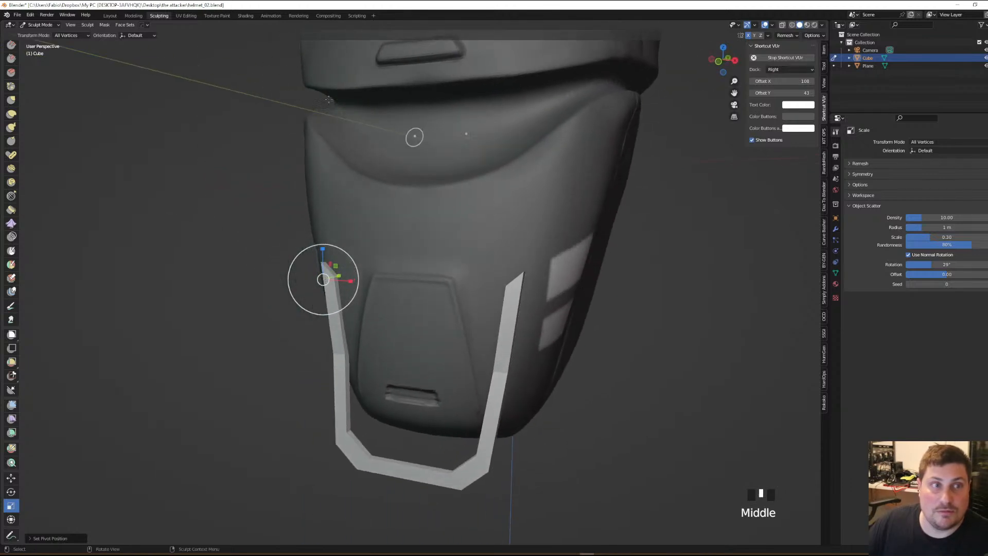
Try placing the sculpt pivot at the active vertex
click(87, 25)
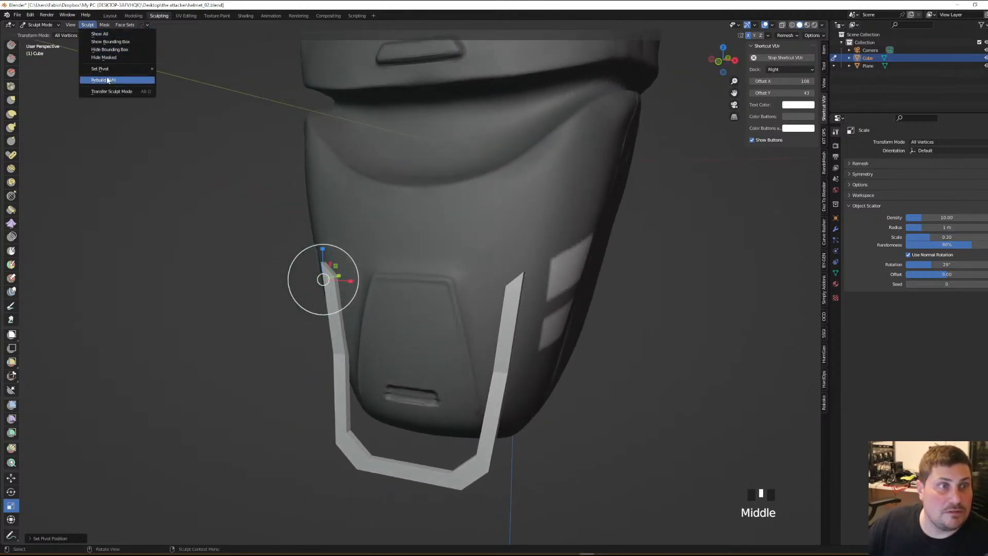
mouse_move(116, 71)
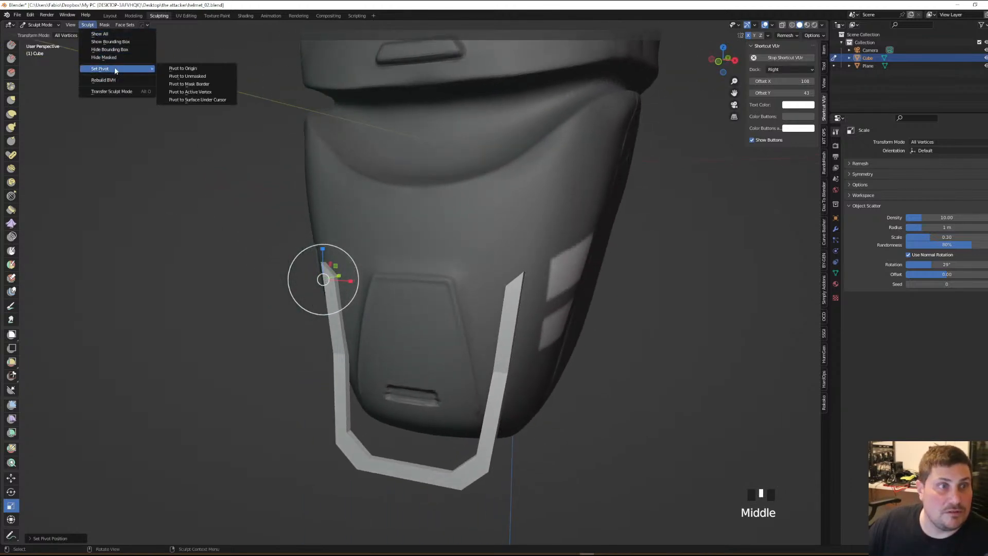
click(218, 95)
middle_drag(410, 234, 423, 242)
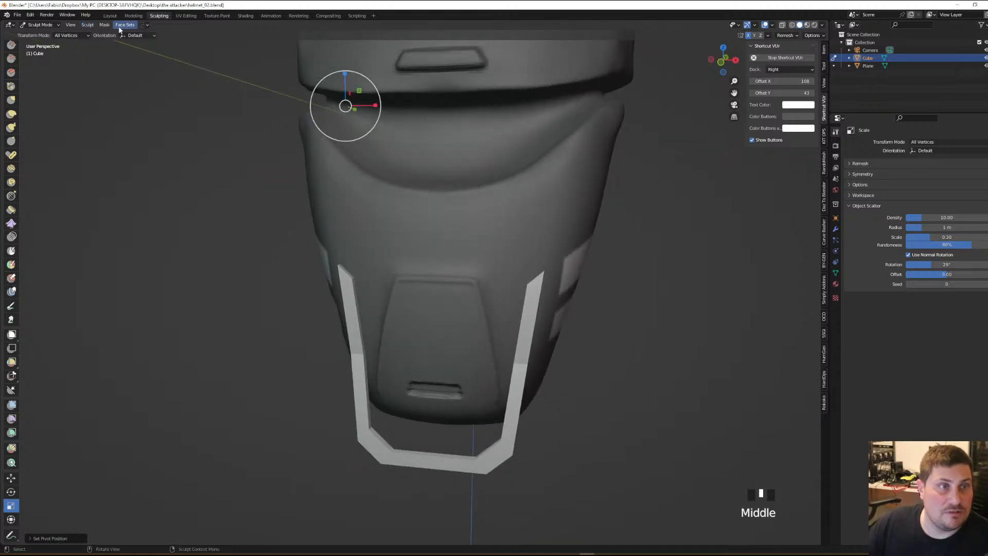
Move the sculpt pivot back to the unmasked cheek panels
click(87, 25)
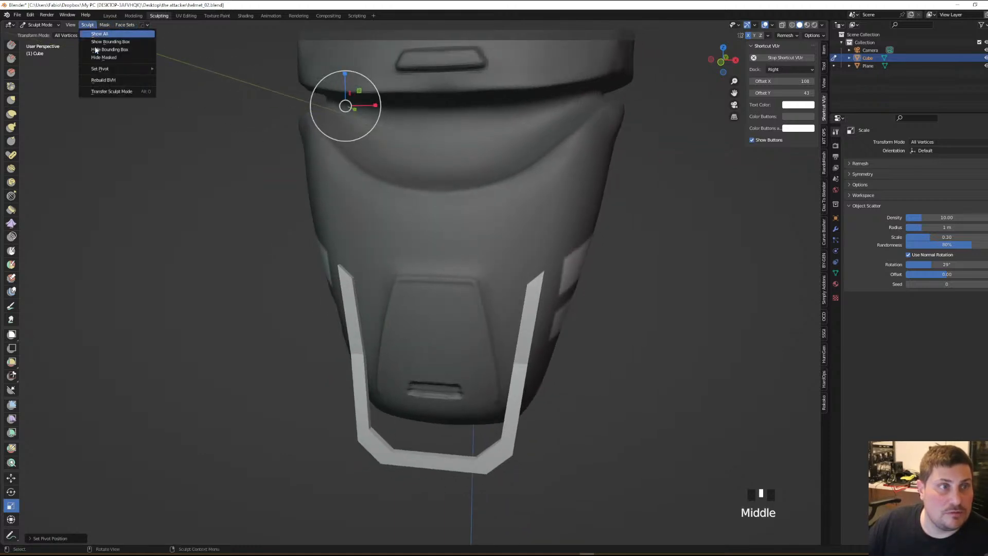
mouse_move(113, 69)
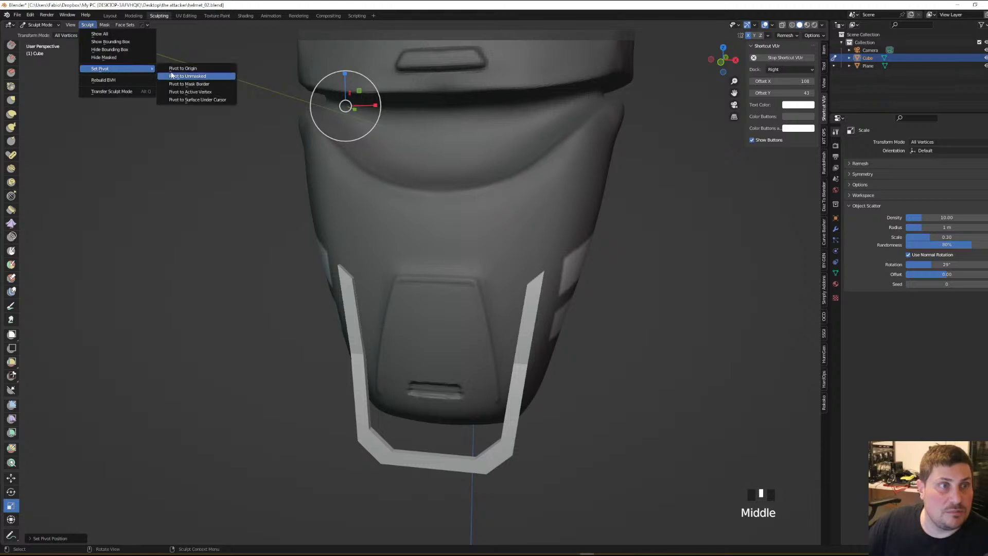
click(217, 101)
mouse_move(352, 220)
middle_down()
mouse_move(381, 241)
mouse_move(358, 236)
middle_up()
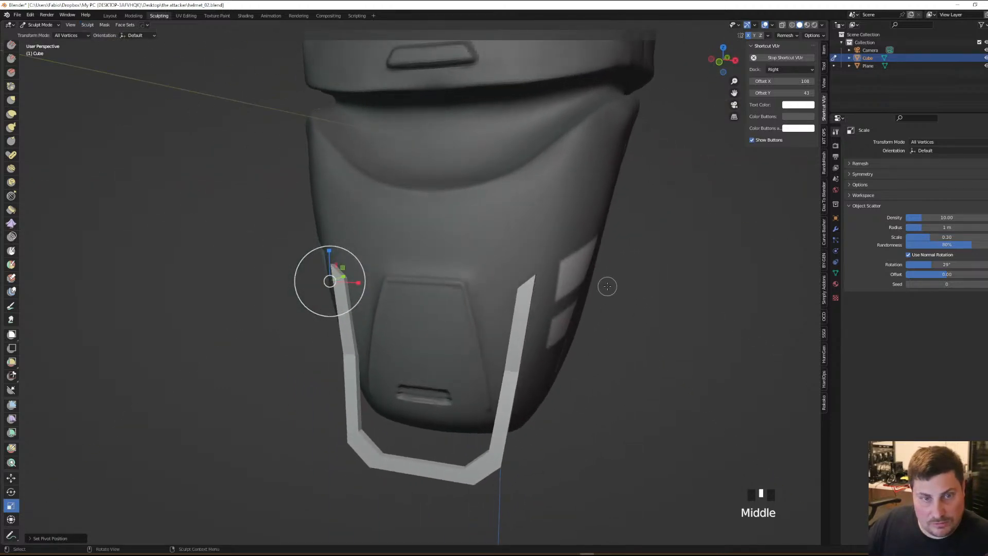
Try scaling the unmasked cheek panels from the center of the scale gizmo
middle_drag(431, 281, 452, 287)
drag(329, 281, 335, 282)
right_click(335, 282)
middle_drag(599, 290, 557, 274)
shift+middle_drag(557, 273, 467, 267)
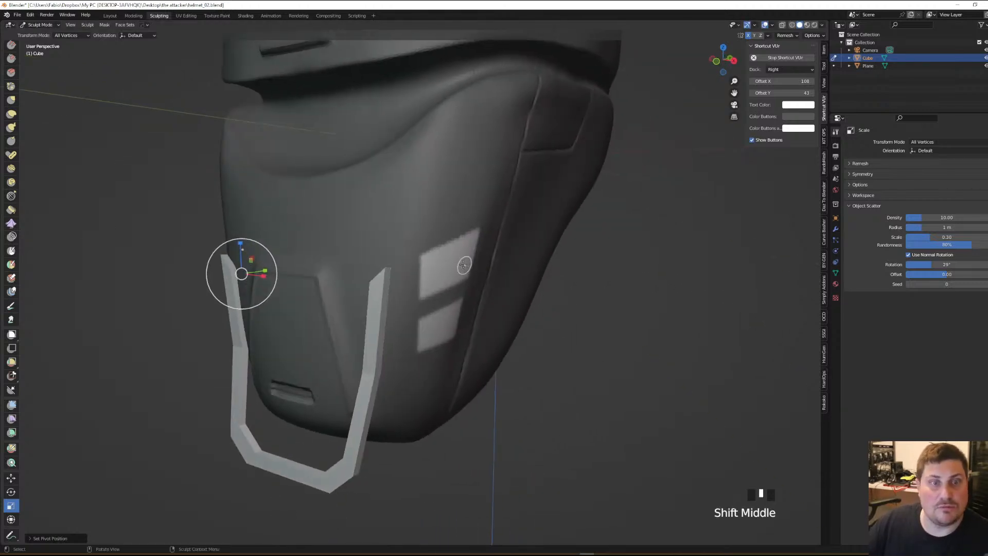
Set the sculpt pivot to the origin
scroll(468, 266, down, 2)
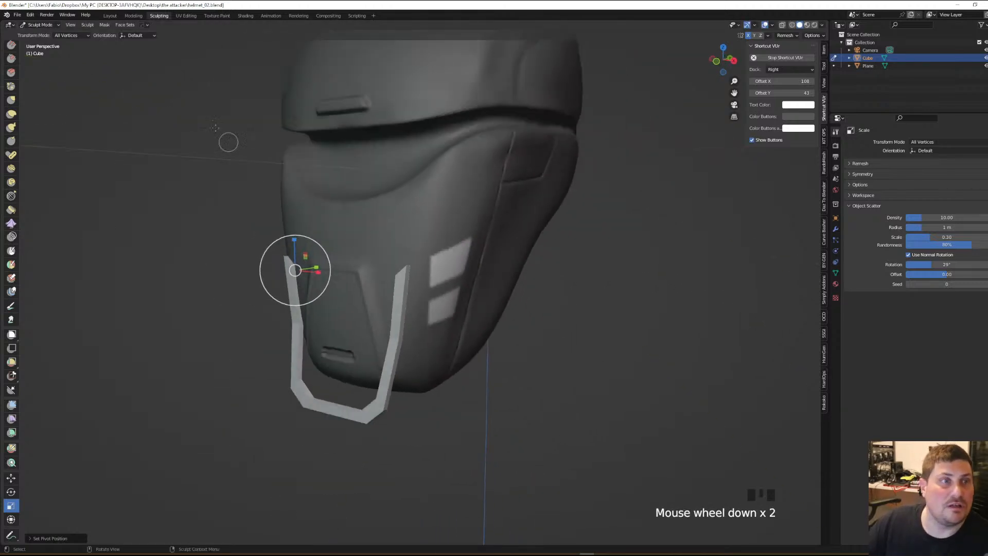
click(86, 27)
mouse_move(106, 70)
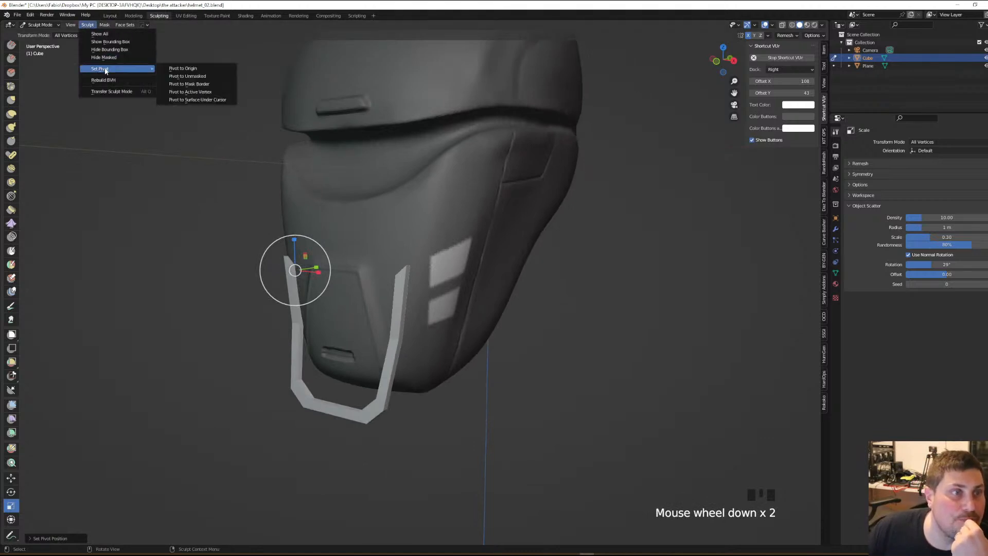
click(180, 68)
scroll(394, 188, down, 2)
middle_drag(400, 190, 525, 230)
scroll(437, 209, up, 2)
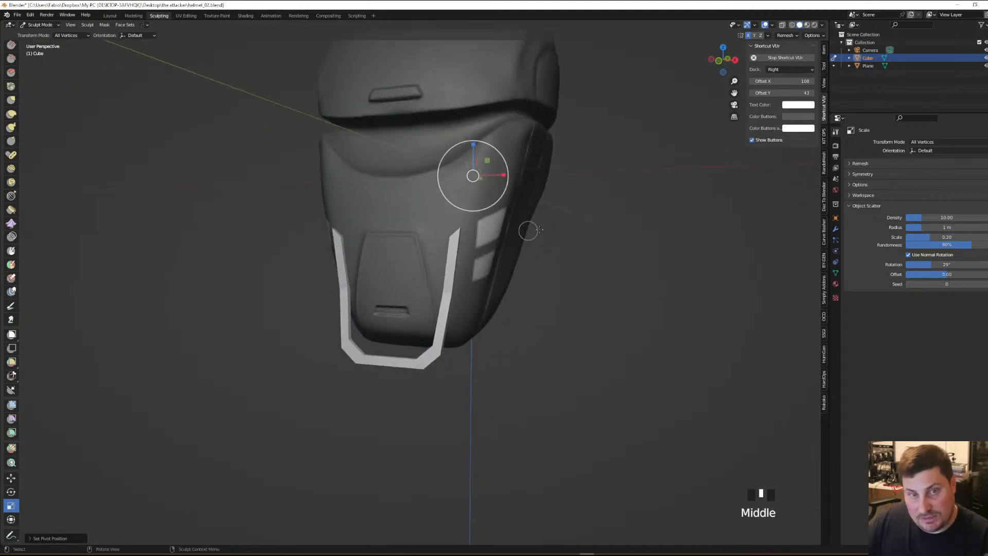
scroll(525, 231, up, 2)
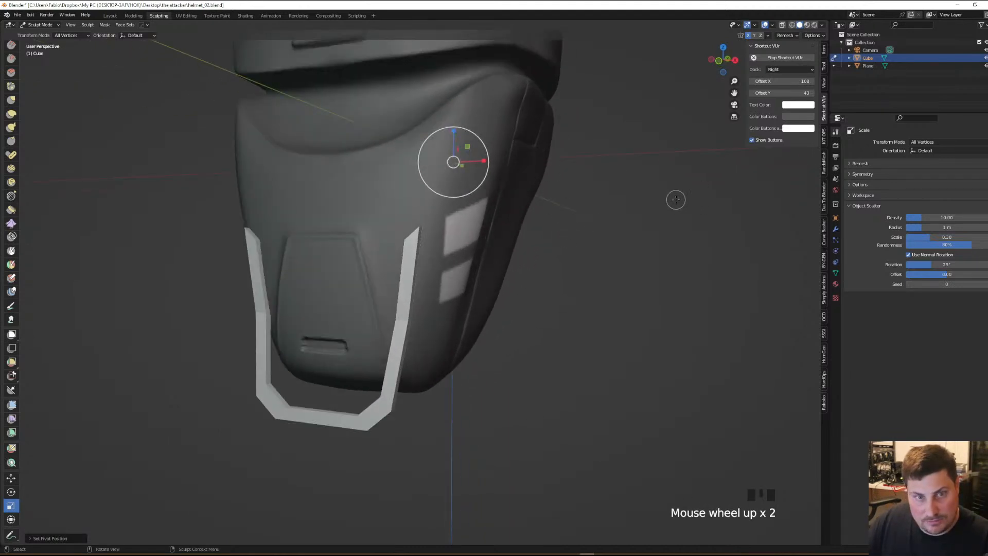
Scale the unmasked cheek panels down slightly about the origin pivot to recess them into the head
mouse_move(452, 161)
mouse_down()
mouse_move(443, 166)
mouse_move(453, 164)
mouse_up()
mouse_move(453, 163)
middle_down()
mouse_move(446, 179)
mouse_move(453, 166)
middle_up()
drag(452, 166, 452, 166)
middle_drag(421, 240, 350, 214)
scroll(316, 210, up, 2)
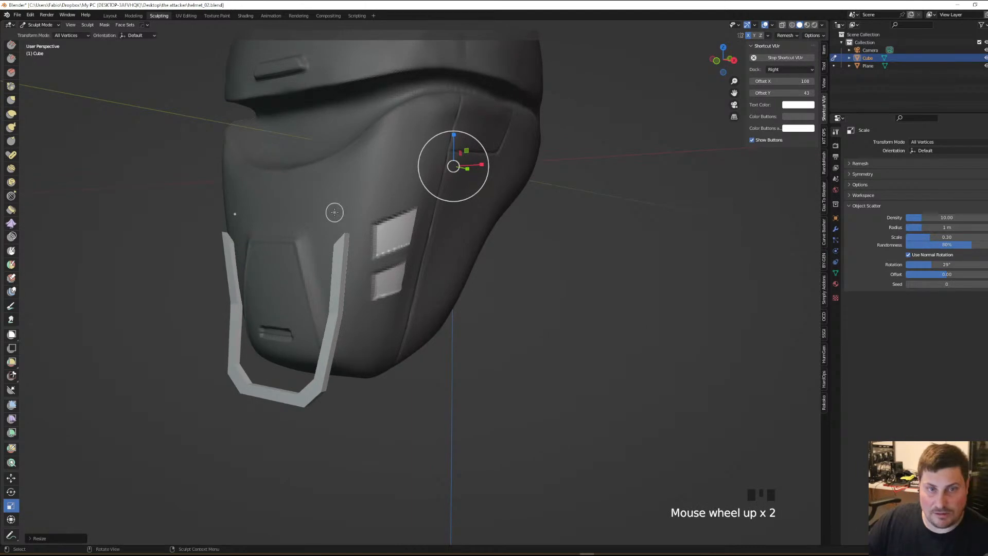
Clear the mask from the head and look through the Remesh settings without remeshing
key(alt+m)
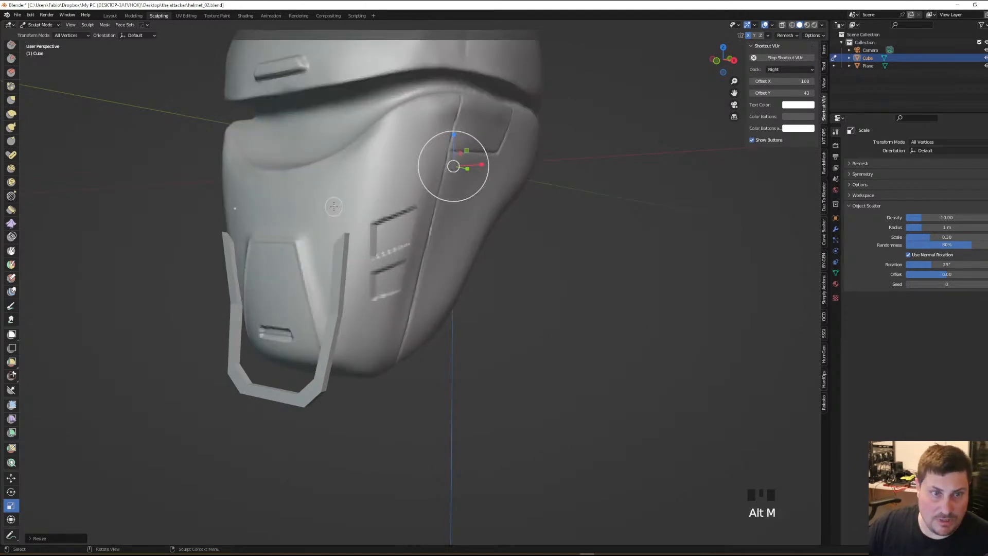
click(796, 35)
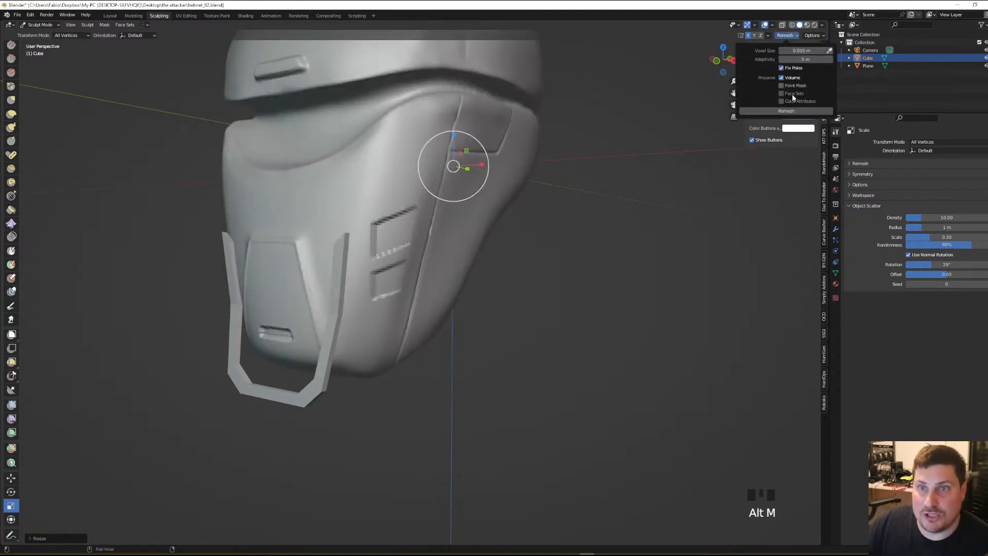
click(523, 289)
scroll(533, 309, down, 3)
middle_drag(536, 316, 422, 331)
scroll(423, 331, up, 3)
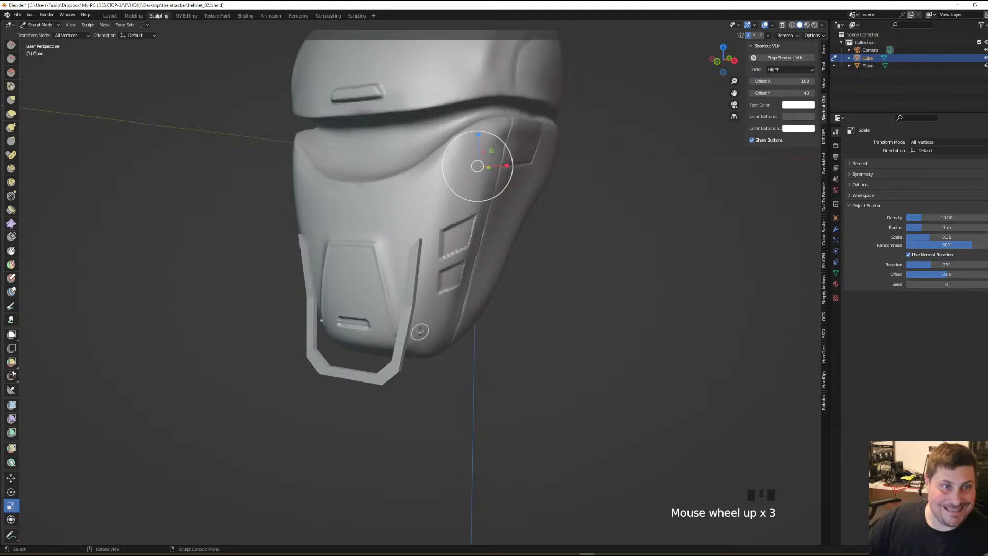
Switch to Object Mode and delete the bent chin frame
key(ctrl+Tab)
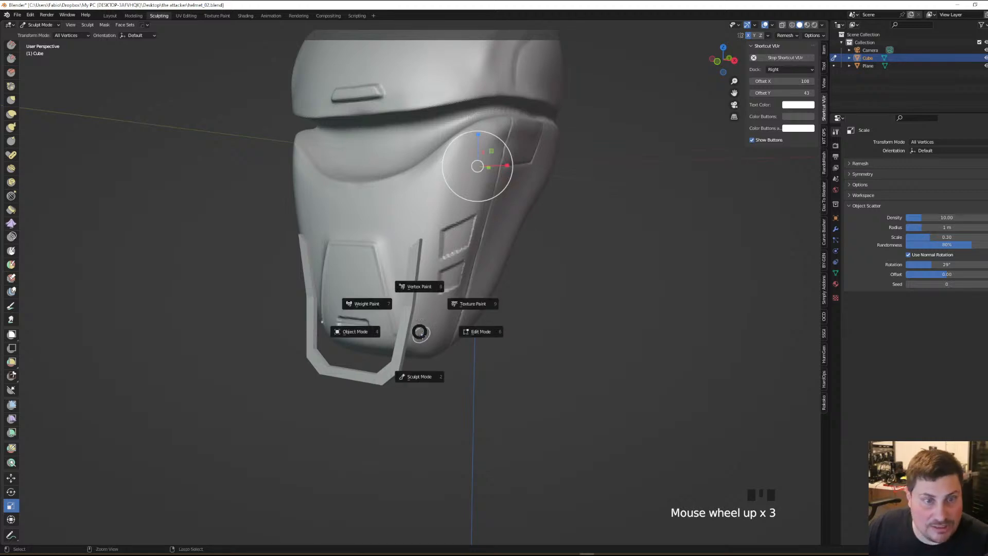
click(378, 382)
key(Delete)
scroll(381, 380, down, 3)
middle_drag(388, 380, 503, 353)
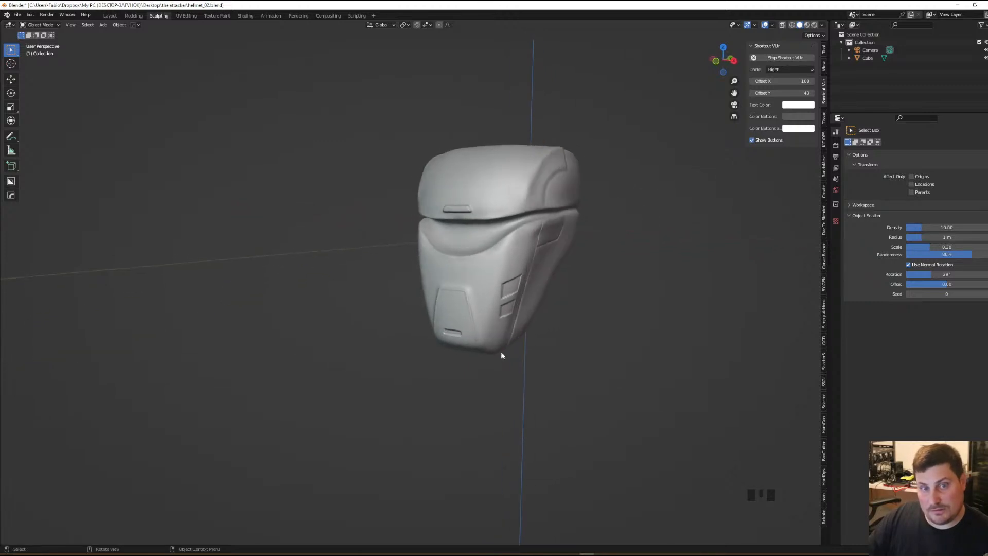
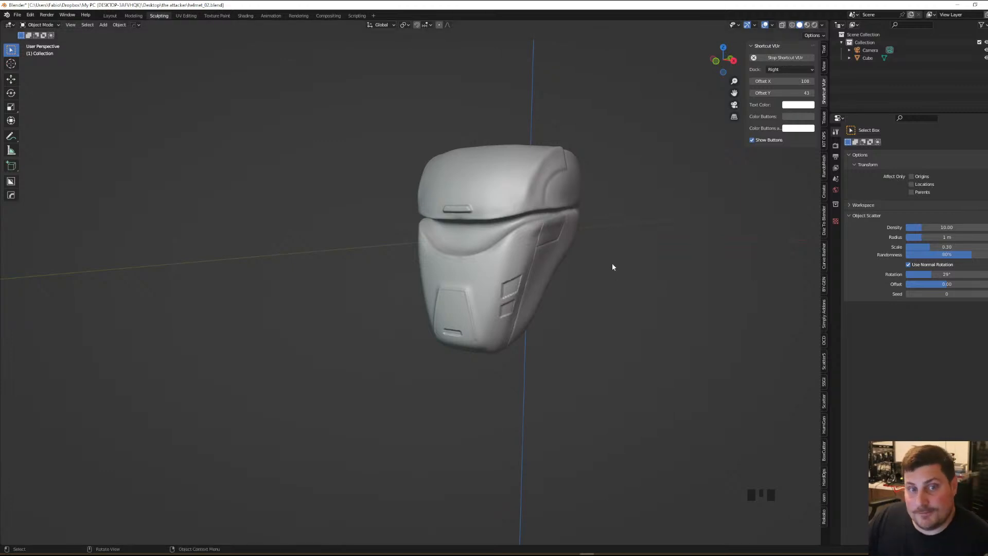
Inspect the head's face, then examine the helmet reference images for ideas on its chin, cheek vents and top panels
scroll(520, 303, up, 4)
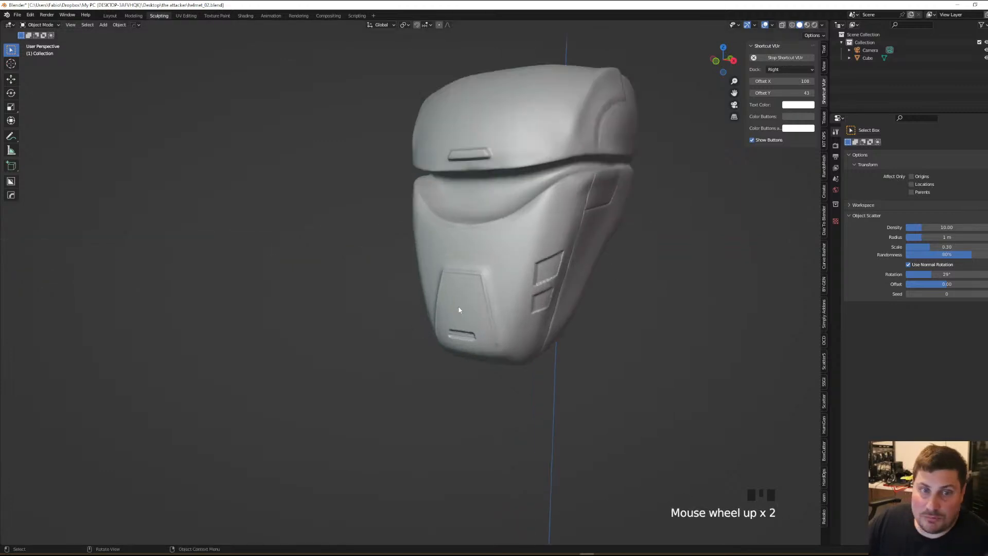
scroll(482, 280, down, 3)
middle_drag(486, 268, 510, 273)
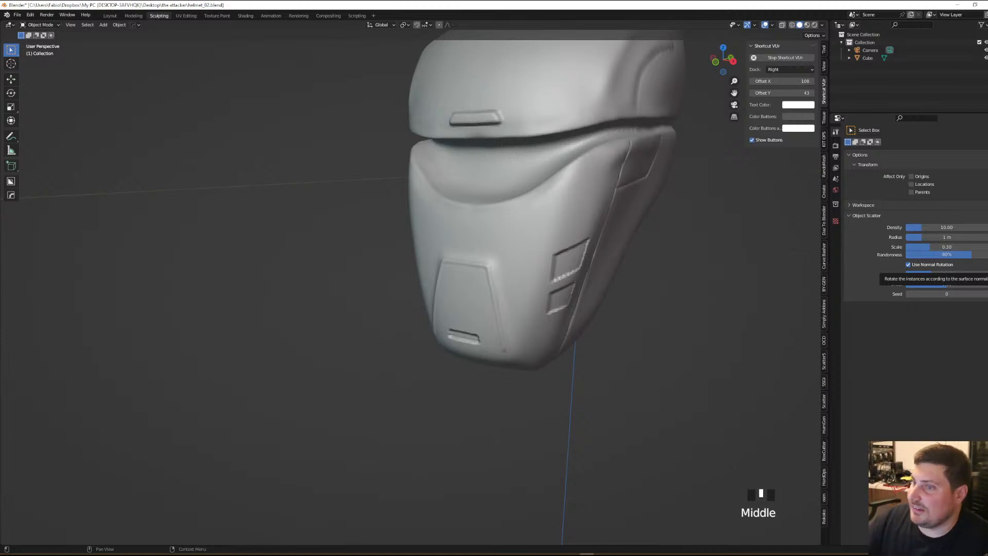
right_drag(987, 180, 577, 212)
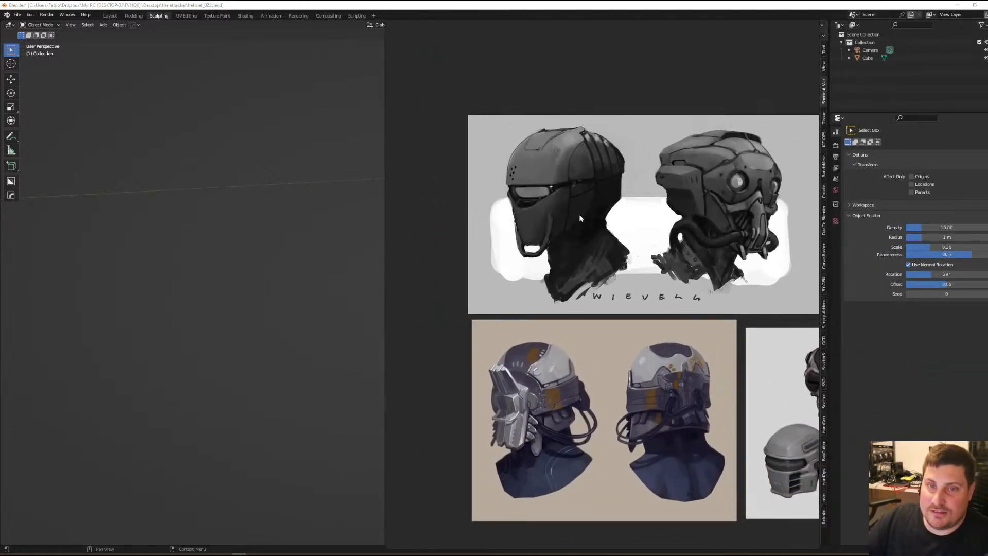
scroll(645, 283, down, 3)
scroll(505, 270, down, 2)
scroll(571, 291, up, 2)
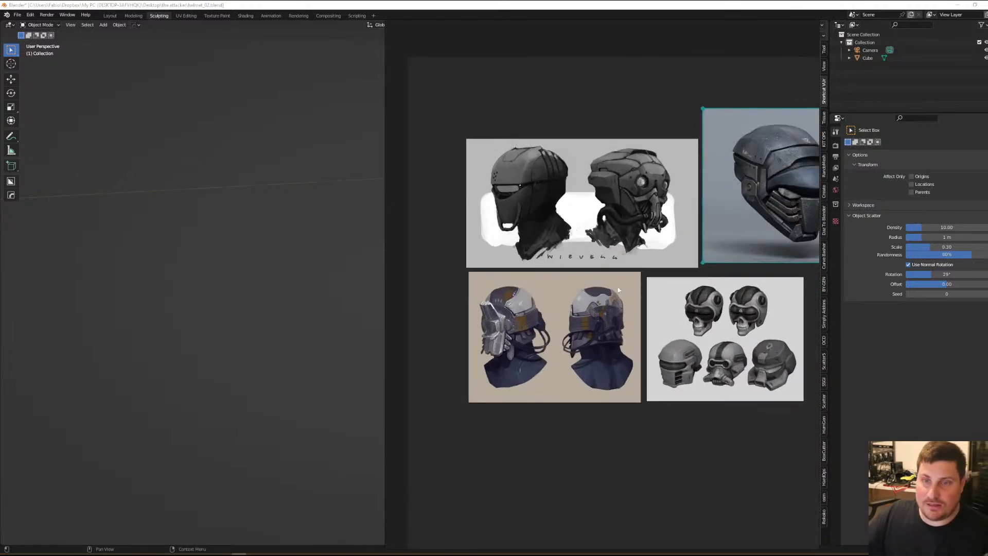
scroll(661, 376, up, 2)
scroll(661, 376, down, 2)
scroll(668, 388, up, 6)
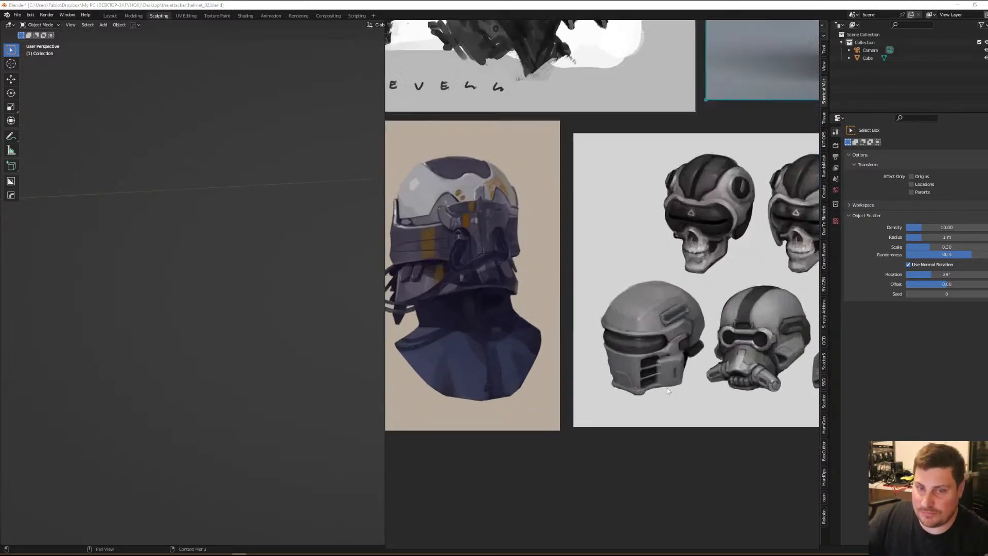
scroll(618, 349, down, 1)
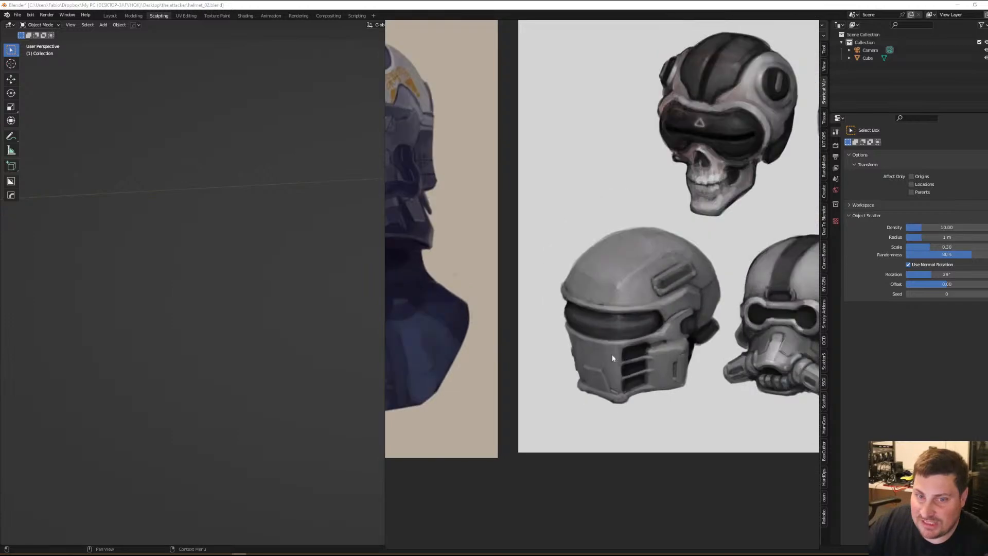
scroll(597, 353, down, 3)
scroll(599, 356, up, 3)
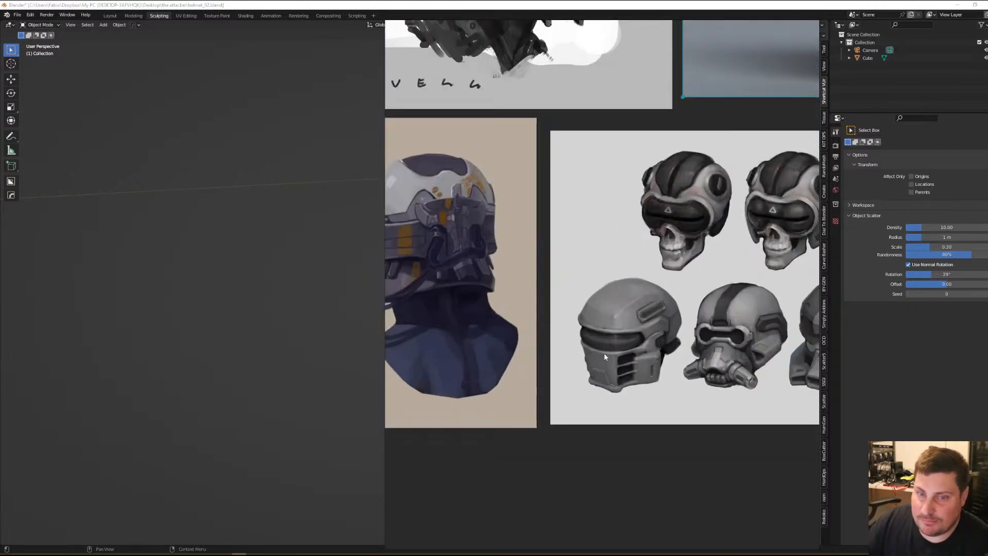
scroll(613, 357, down, 3)
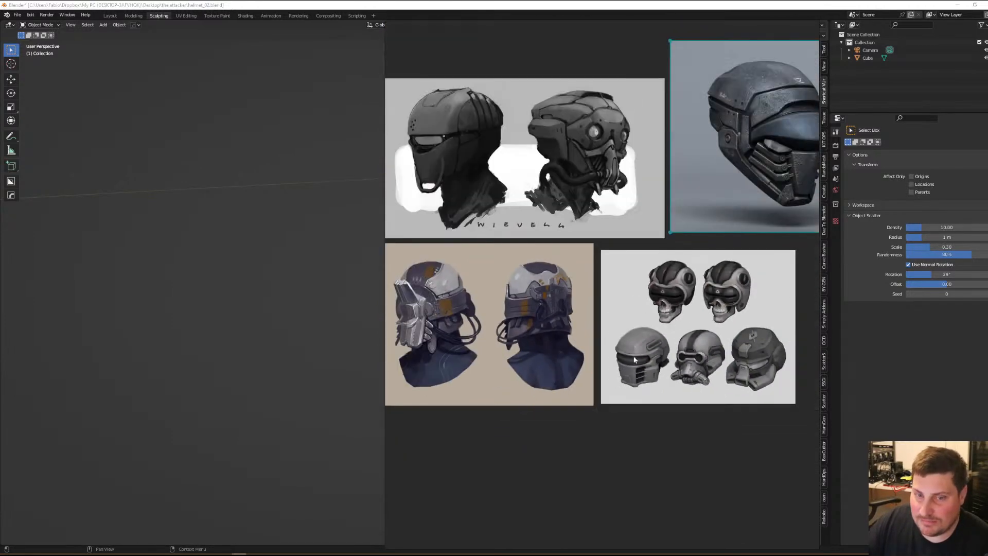
scroll(629, 353, up, 1)
scroll(685, 386, down, 4)
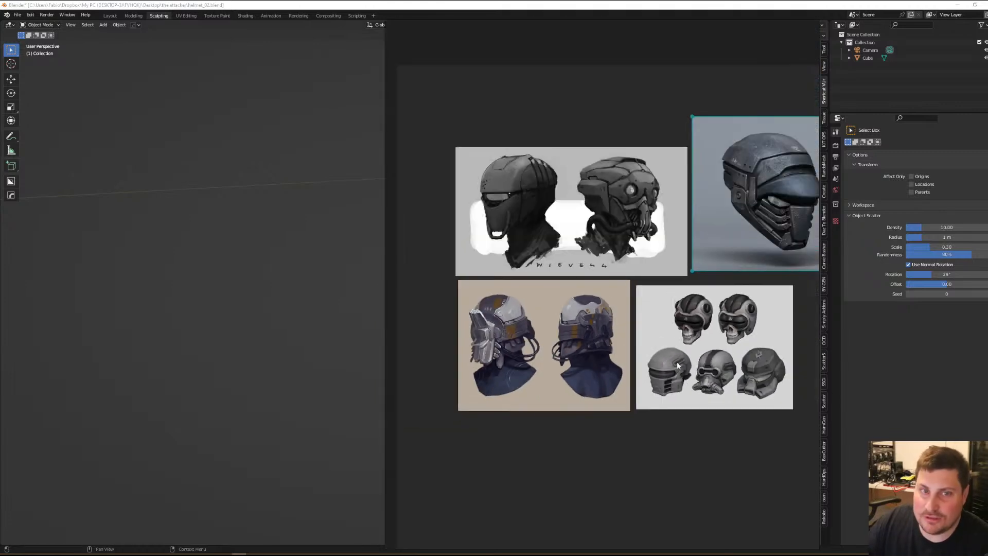
scroll(519, 196, up, 4)
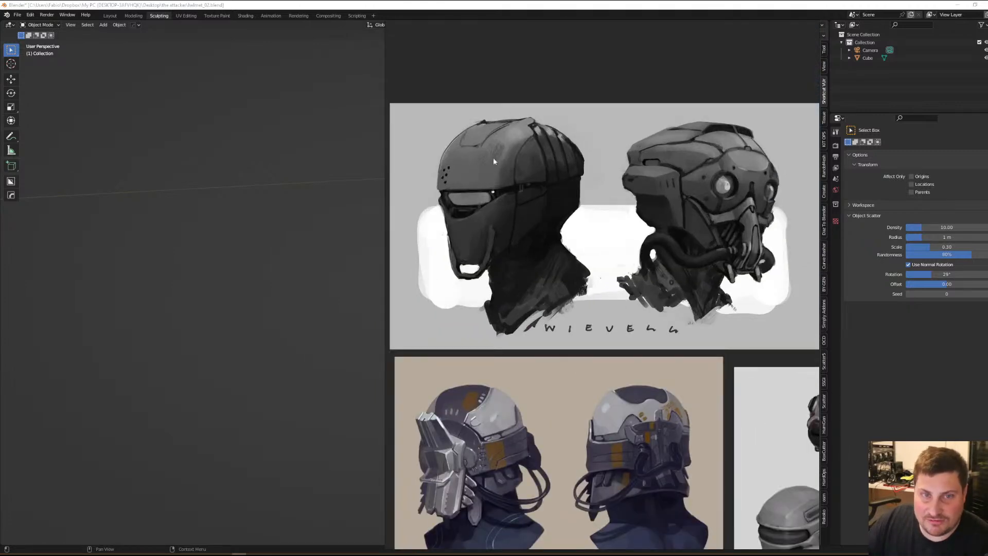
Examine the helmet concept references, comparing their visors, face plates and shell shapes
scroll(507, 188, down, 4)
scroll(546, 324, up, 6)
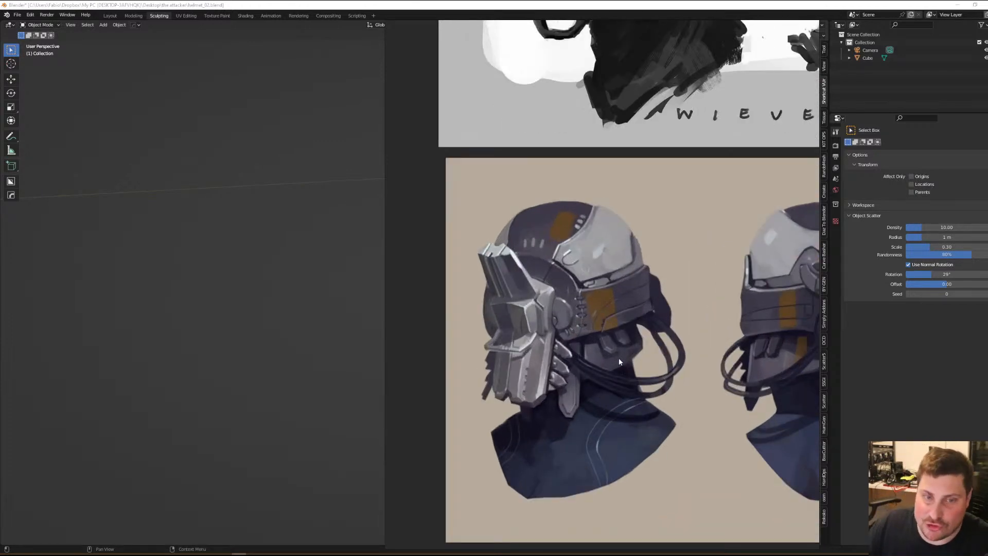
scroll(596, 333, down, 2)
scroll(542, 307, down, 8)
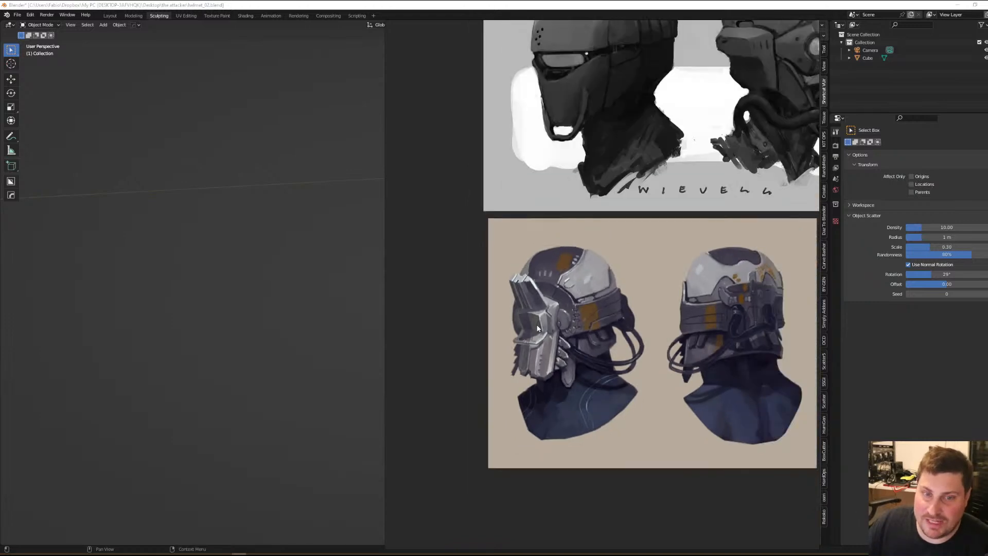
scroll(682, 251, up, 6)
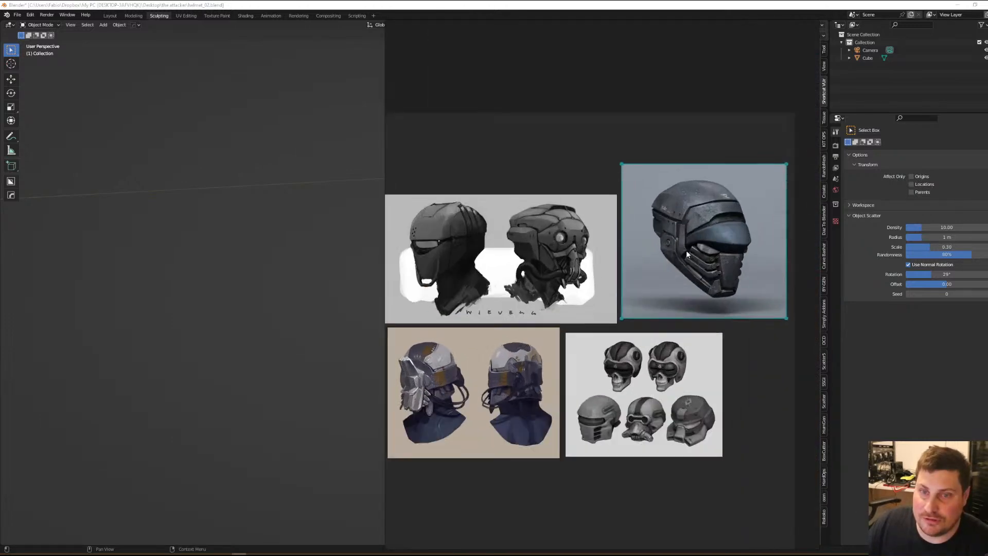
scroll(669, 255, down, 2)
scroll(703, 240, up, 2)
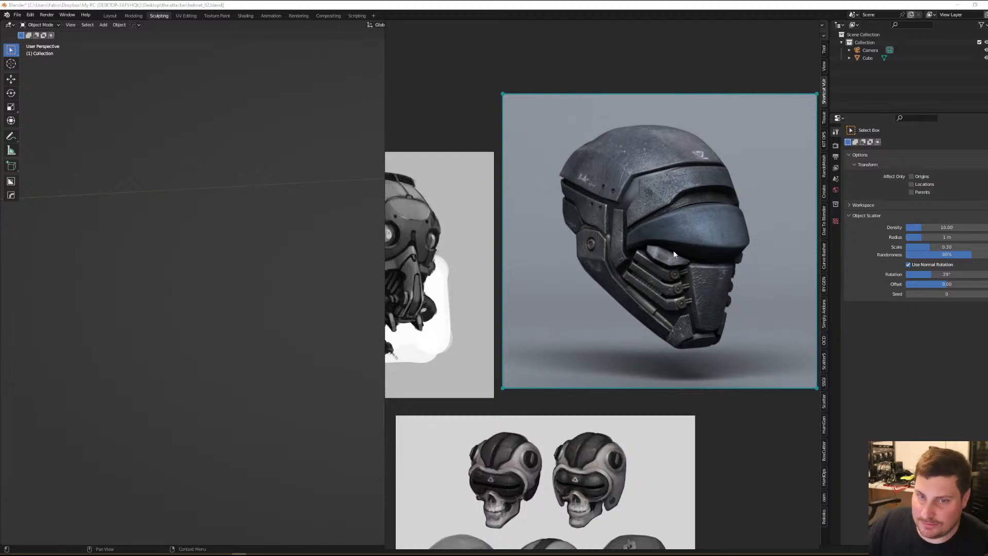
scroll(674, 254, down, 6)
scroll(706, 257, up, 3)
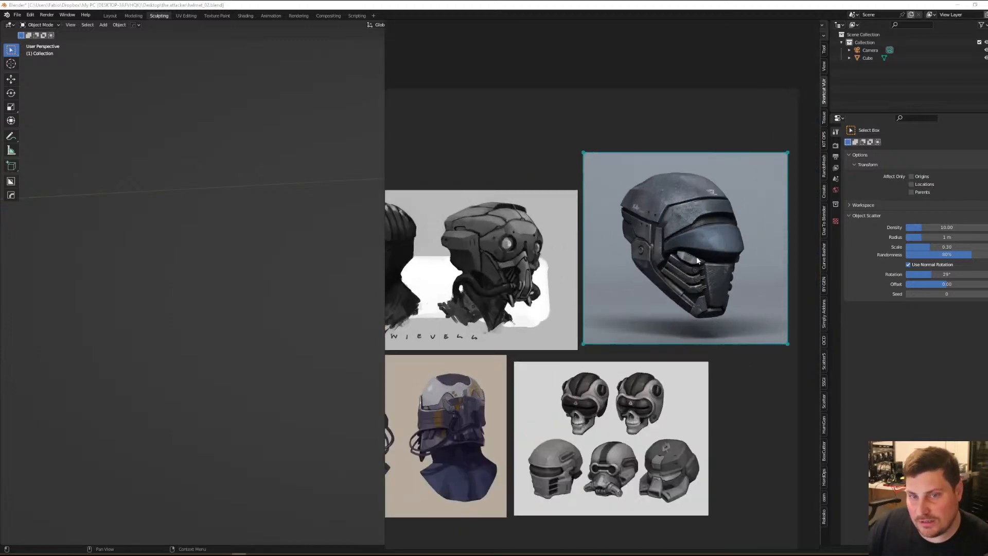
scroll(680, 265, down, 1)
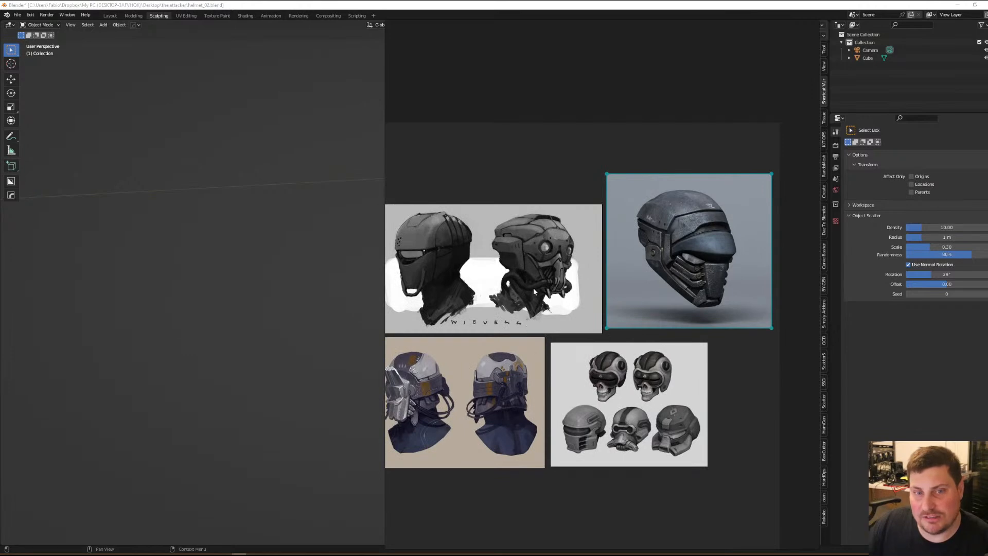
scroll(512, 286, up, 3)
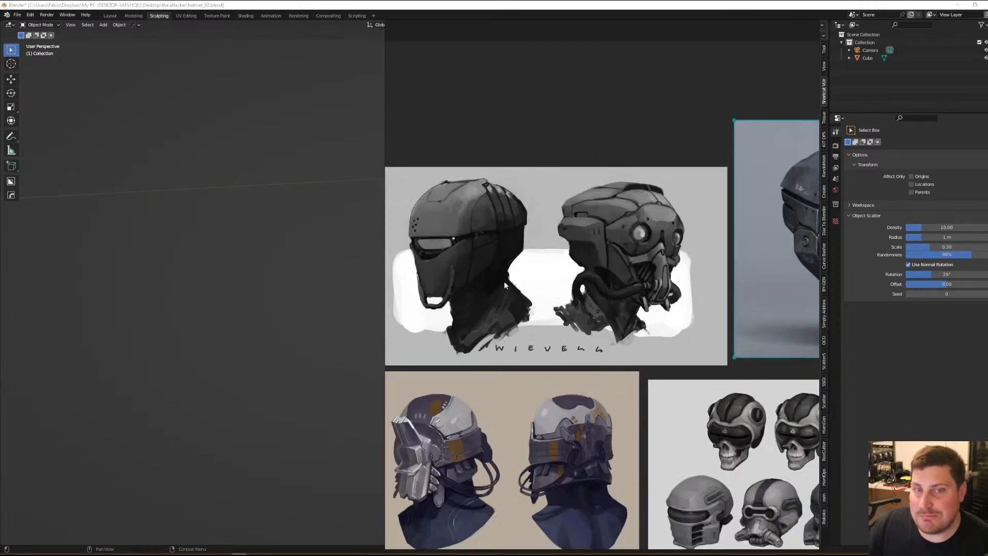
drag(540, 273, 562, 275)
Compare the sculpted helmet's front with the dark helmet sketch on the reference board
right_drag(562, 275, 987, 291)
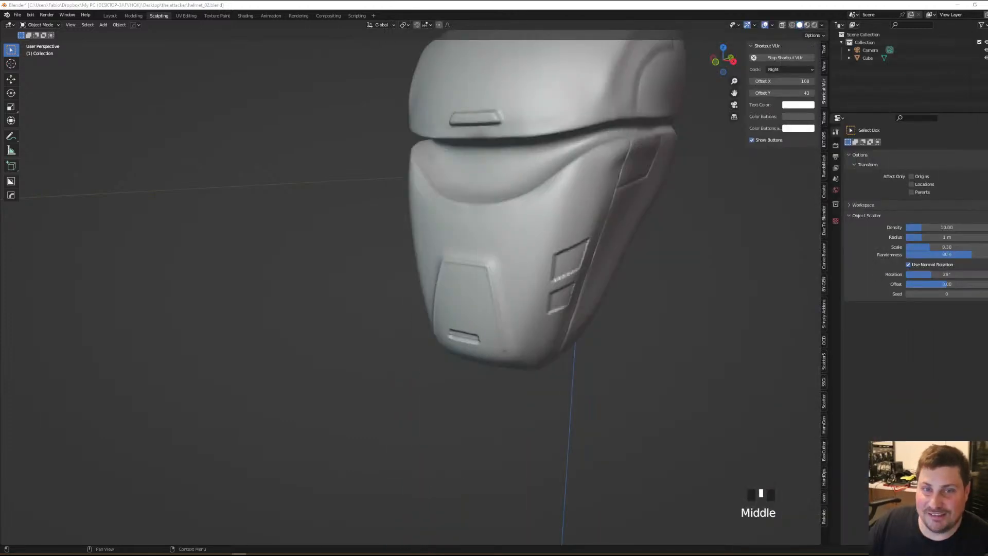
scroll(613, 329, down, 2)
scroll(613, 329, up, 1)
middle_drag(603, 323, 573, 351)
right_drag(987, 267, 737, 262)
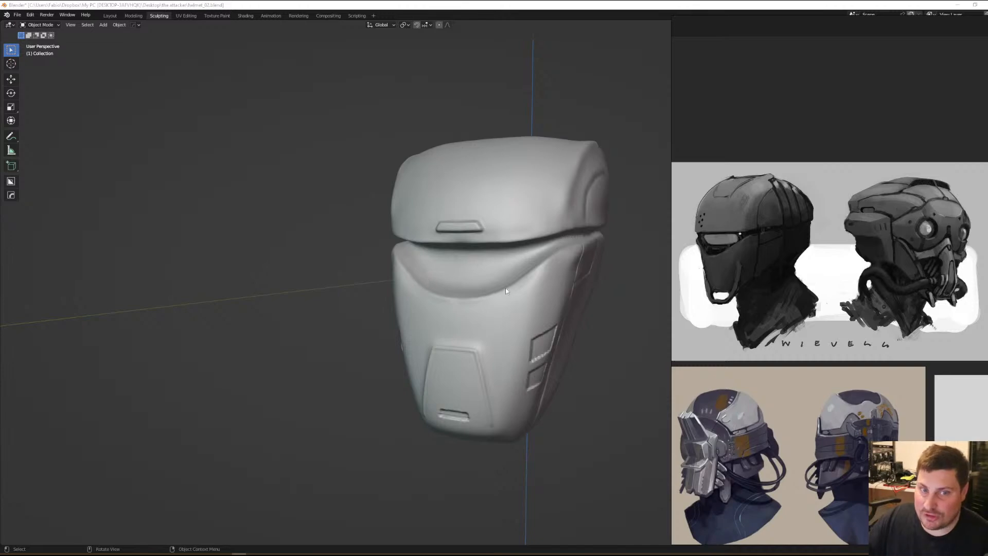
right_click(455, 264)
key(Escape)
middle_drag(456, 264, 498, 271)
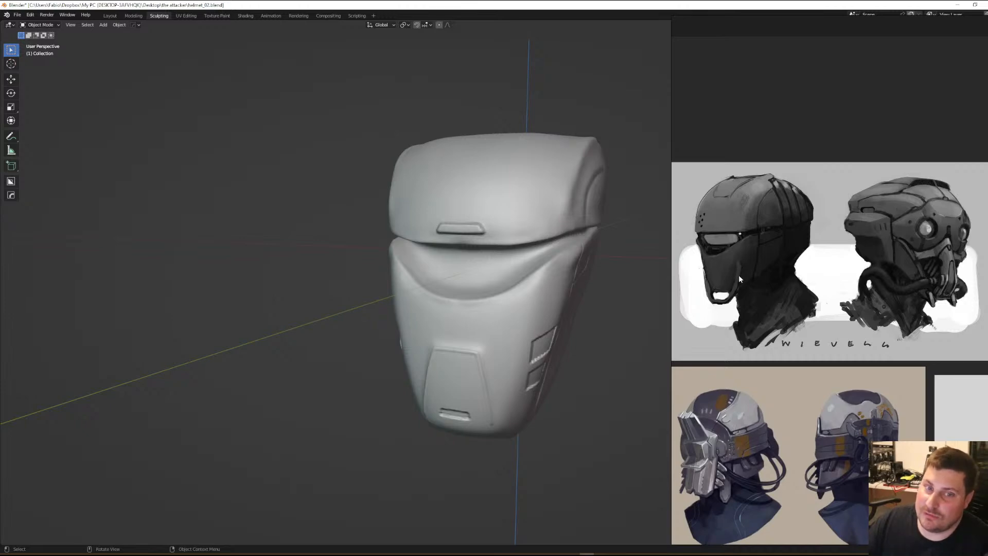
scroll(742, 256, down, 1)
scroll(733, 276, up, 1)
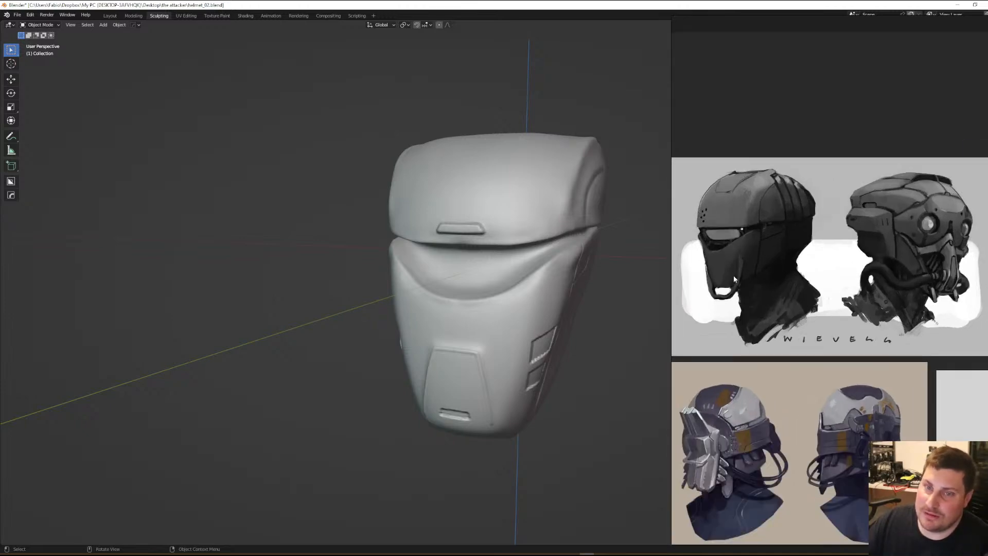
right_drag(756, 271, 987, 260)
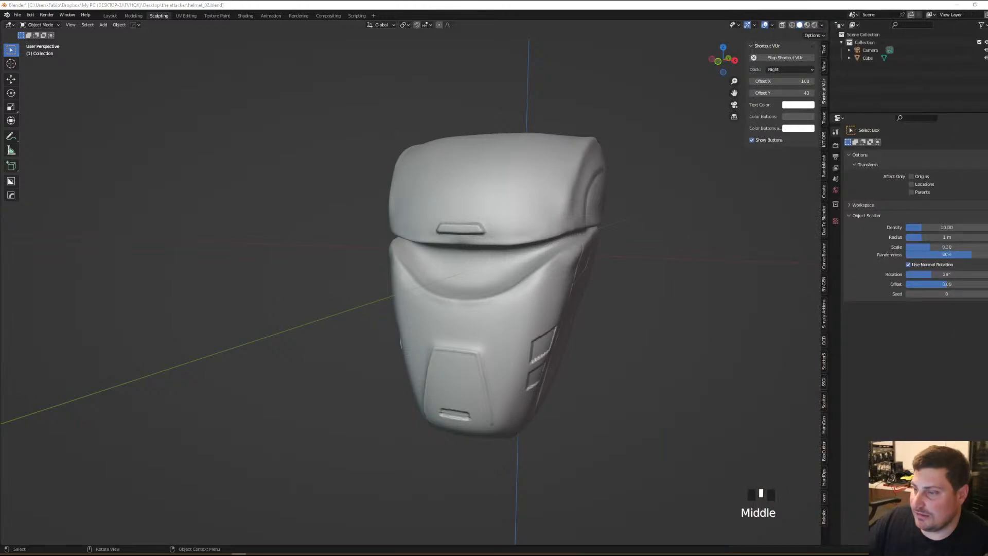
Select the helmet mesh in the front orthographic view and switch it to Sculpt Mode
mouse_move(583, 311)
middle_down()
mouse_move(566, 315)
mouse_move(572, 304)
middle_up()
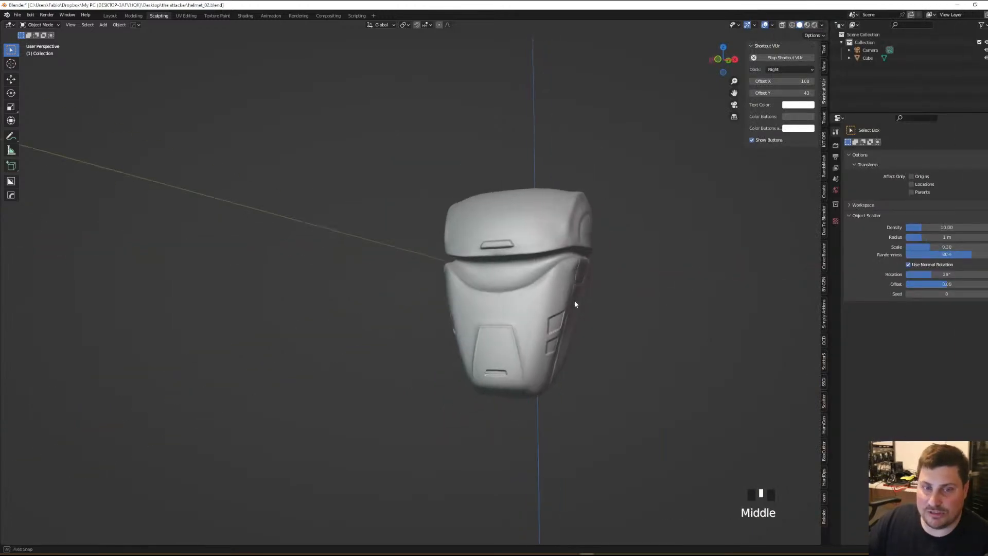
scroll(571, 329, up, 2)
shift+middle_drag(572, 342, 106, 168)
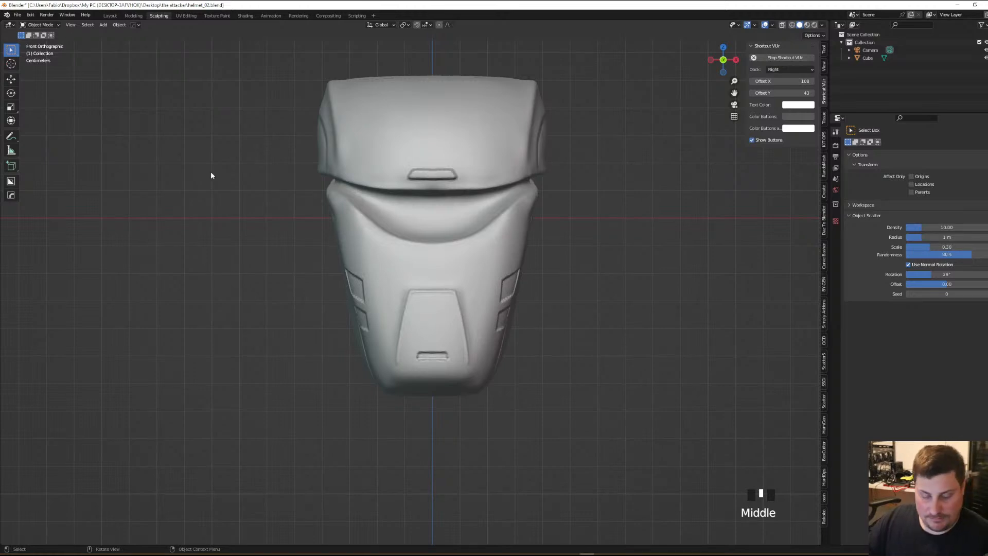
key(Tab)
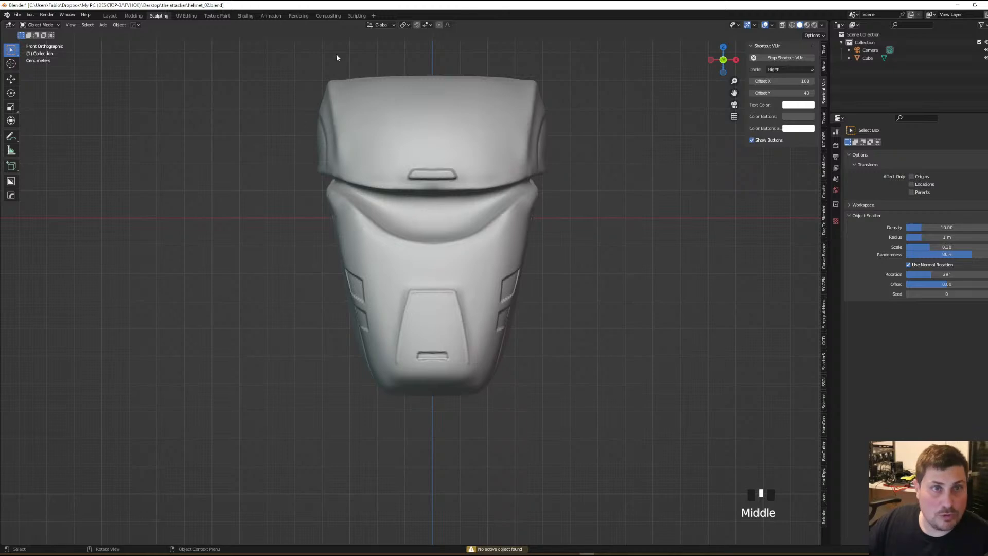
click(38, 25)
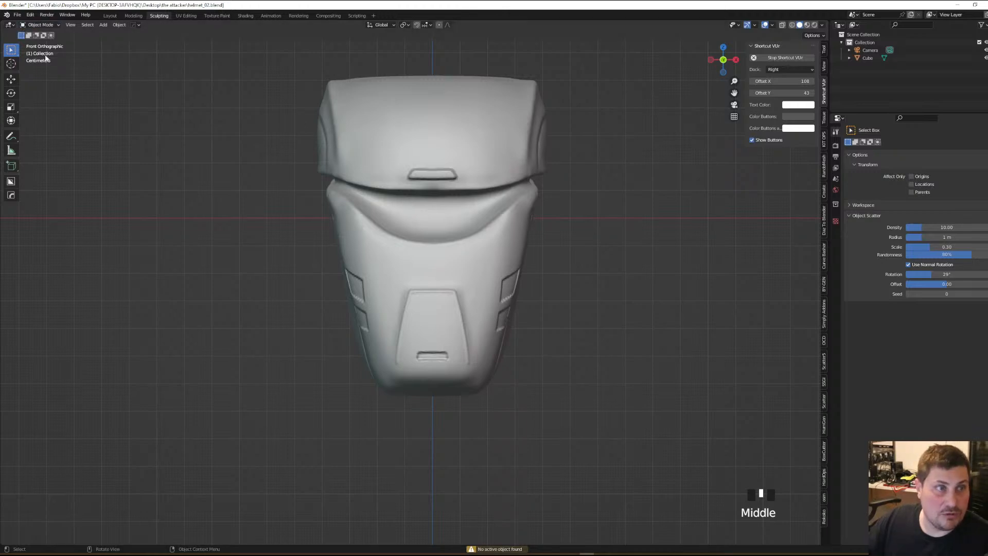
click(45, 25)
double_click(397, 209)
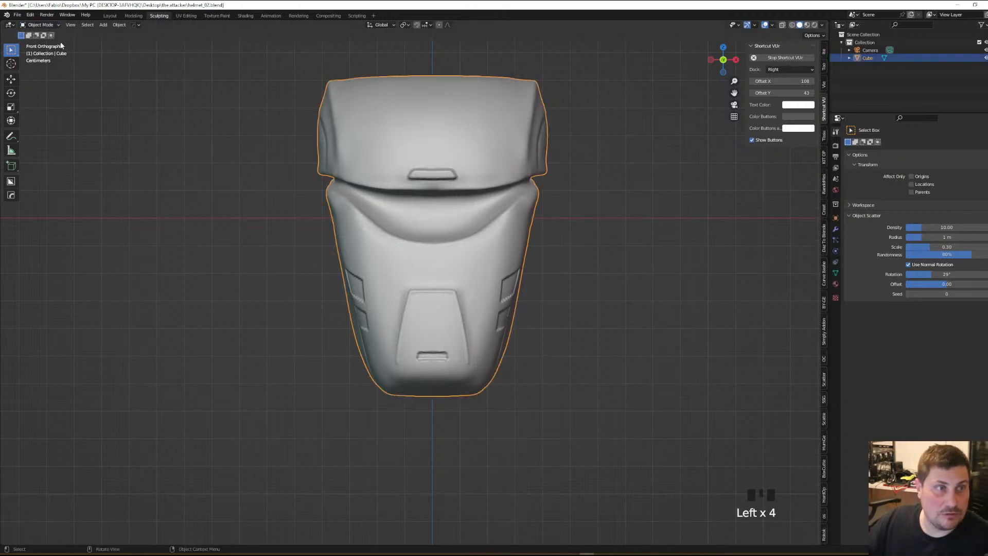
click(41, 25)
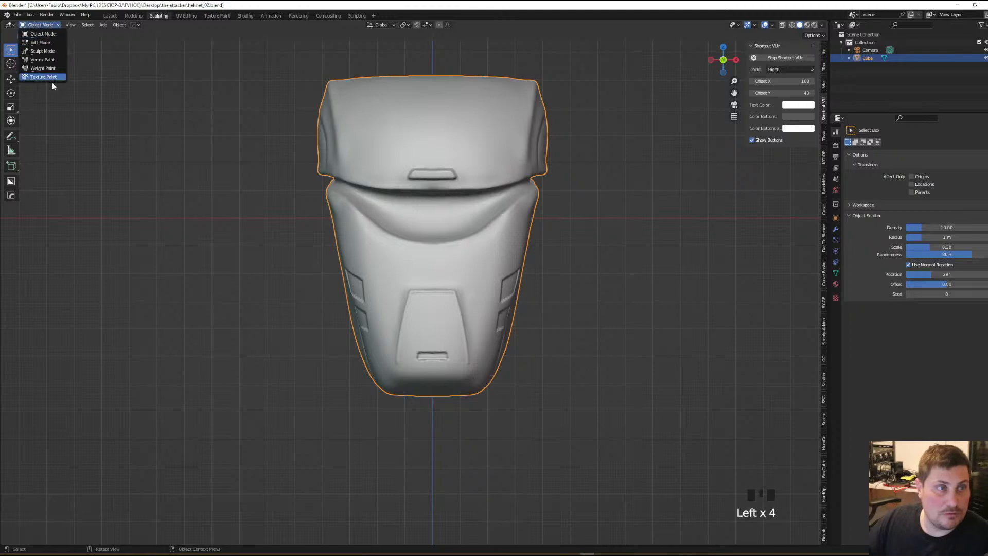
click(42, 51)
scroll(440, 222, down, 1)
scroll(435, 224, up, 1)
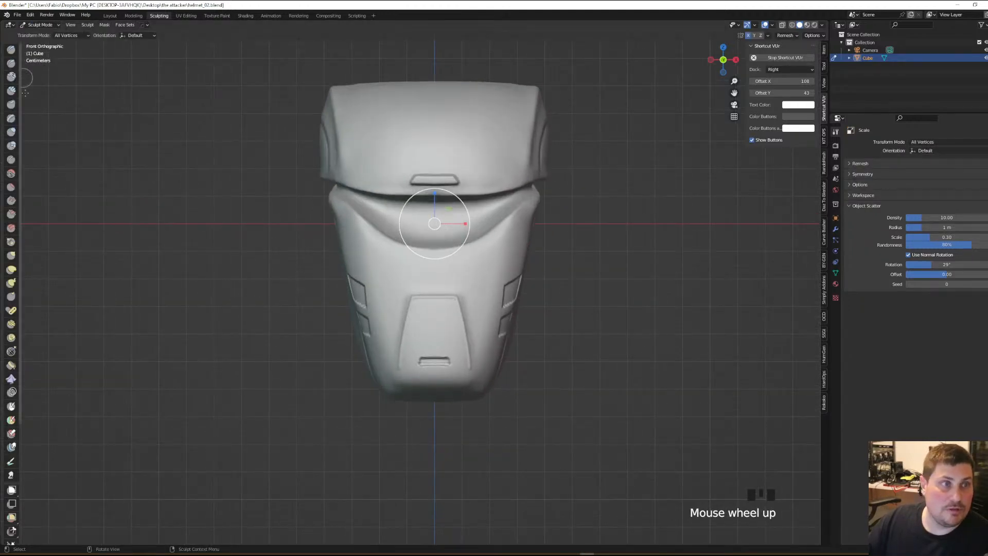
Raise the chin and pull in the jaw and cheek area using Elastic Deform with a 271 px radius
click(10, 269)
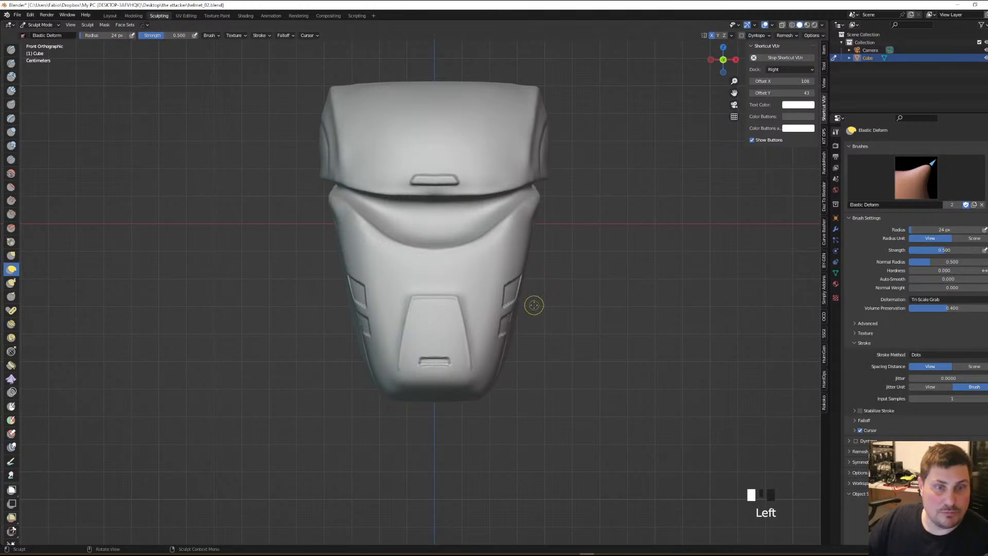
key(f)
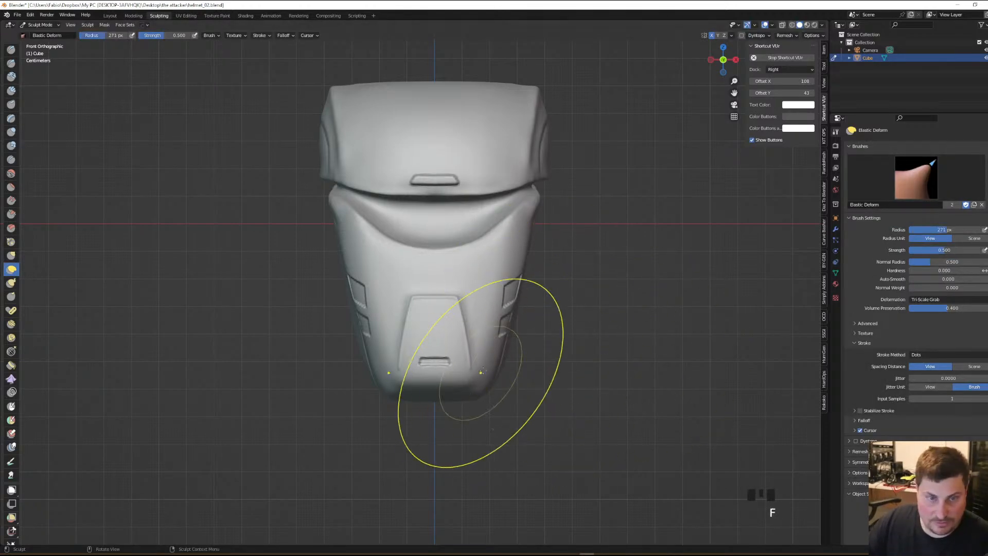
click(484, 350)
click(486, 345)
drag(486, 344, 485, 345)
drag(505, 310, 502, 310)
drag(502, 362, 498, 362)
mouse_move(466, 394)
mouse_down()
mouse_move(466, 357)
mouse_move(486, 364)
mouse_up()
drag(514, 276, 508, 270)
drag(449, 240, 501, 224)
drag(444, 190, 484, 191)
Raise the middle of the crown and pull in the upper side corners using Elastic Deform with a 241 px radius
drag(542, 93, 539, 93)
drag(537, 89, 536, 90)
drag(435, 81, 432, 80)
key(f)
click(429, 86)
drag(545, 93, 542, 105)
drag(543, 130, 542, 134)
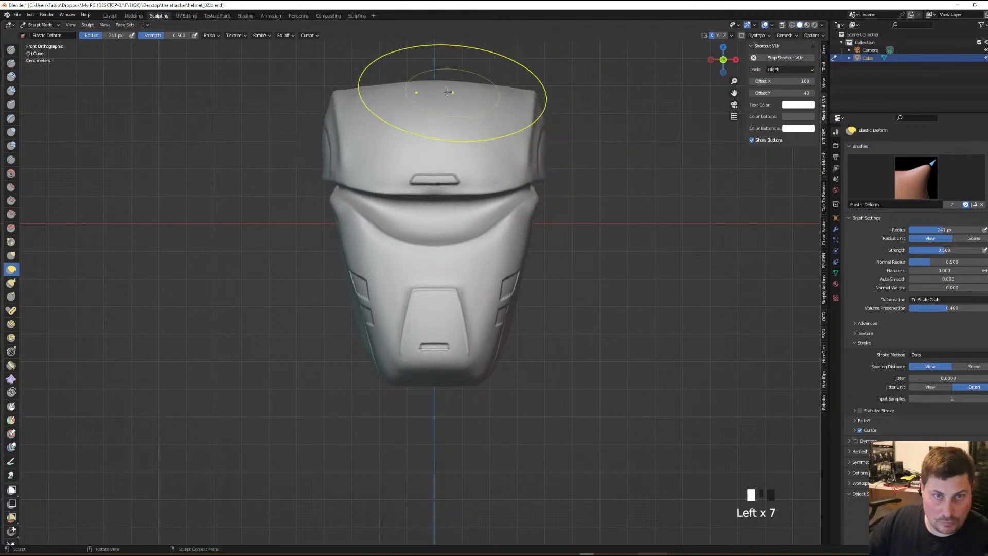
drag(435, 78, 437, 74)
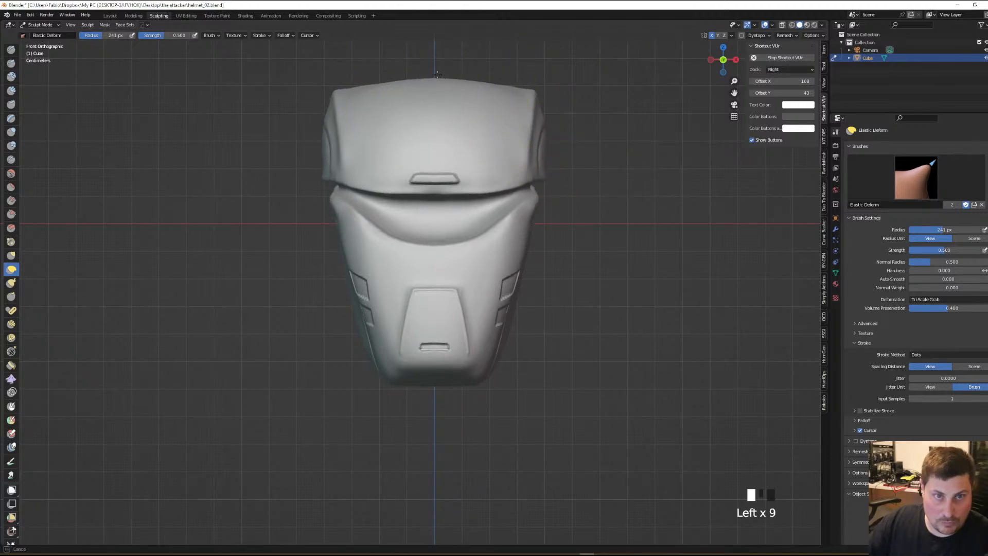
Nudge the cheek sides, the shell's lower side corners and the brow edge with Elastic Deform
click(516, 263)
click(518, 250)
click(537, 175)
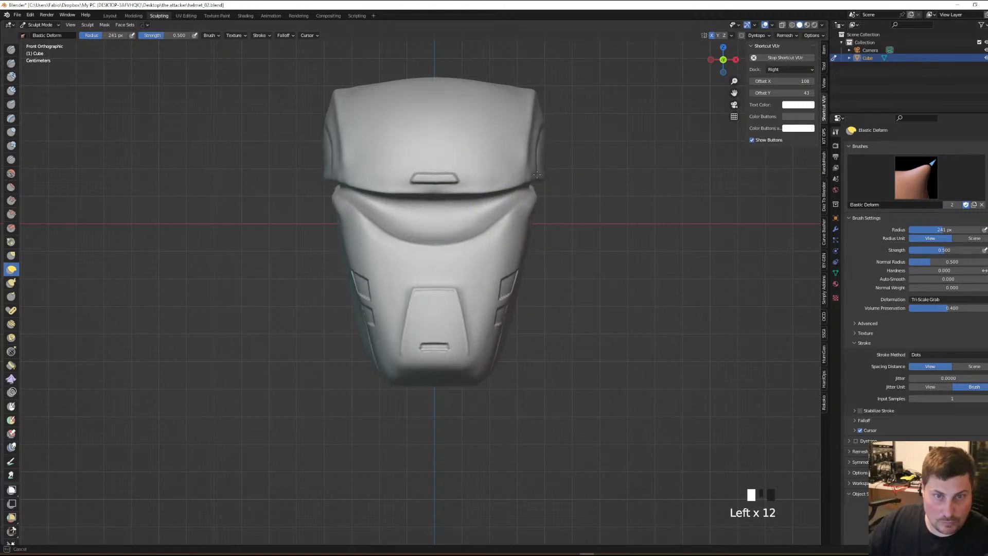
click(439, 193)
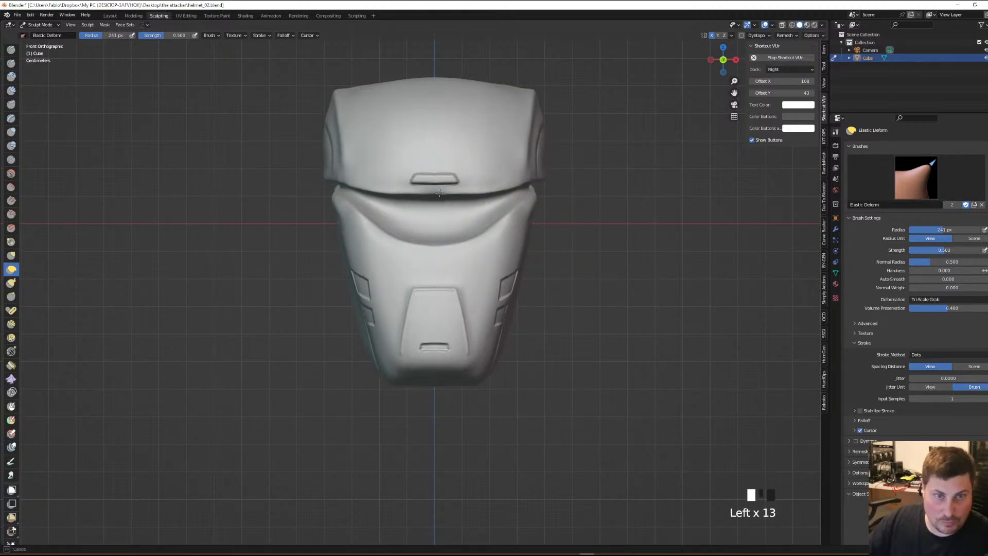
Push in and reshape the back of the helmet with Elastic Deform from the right orthographic view
scroll(551, 258, down, 2)
middle_drag(551, 258, 437, 319)
scroll(397, 356, down, 2)
middle_drag(398, 356, 419, 319)
scroll(512, 302, up, 2)
click(580, 251)
drag(579, 251, 570, 256)
mouse_move(572, 257)
mouse_down()
mouse_move(557, 258)
mouse_move(560, 236)
mouse_up()
drag(567, 181, 560, 177)
drag(568, 238, 563, 237)
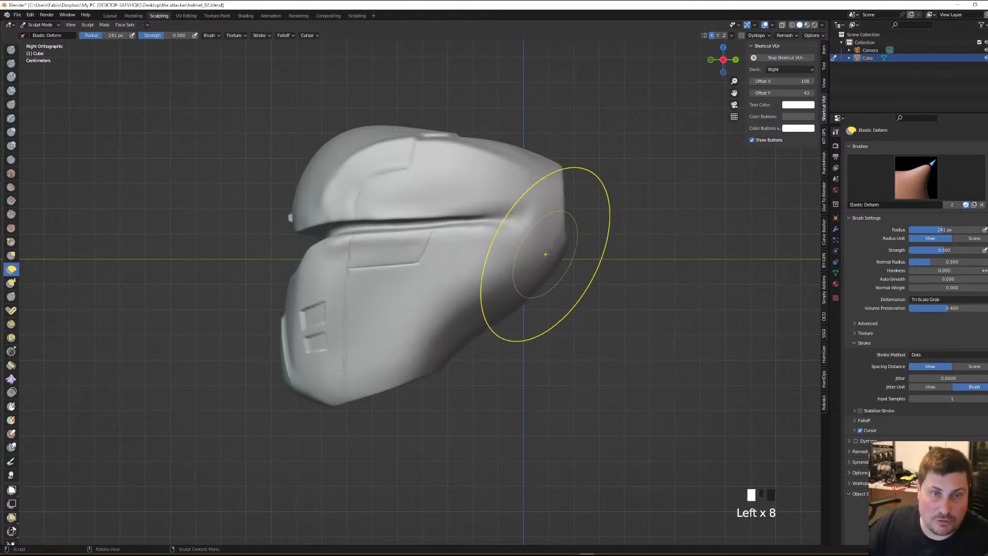
Switch to the Draw sculpt brush and set its radius to 43 px
scroll(535, 249, down, 2)
middle_drag(518, 252, 485, 235)
scroll(484, 234, up, 2)
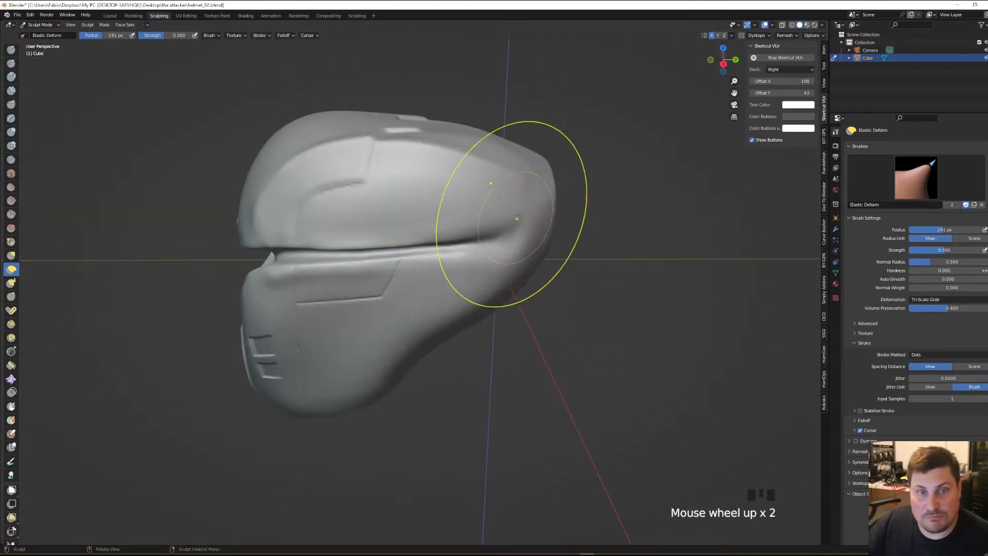
middle_drag(509, 250, 392, 231)
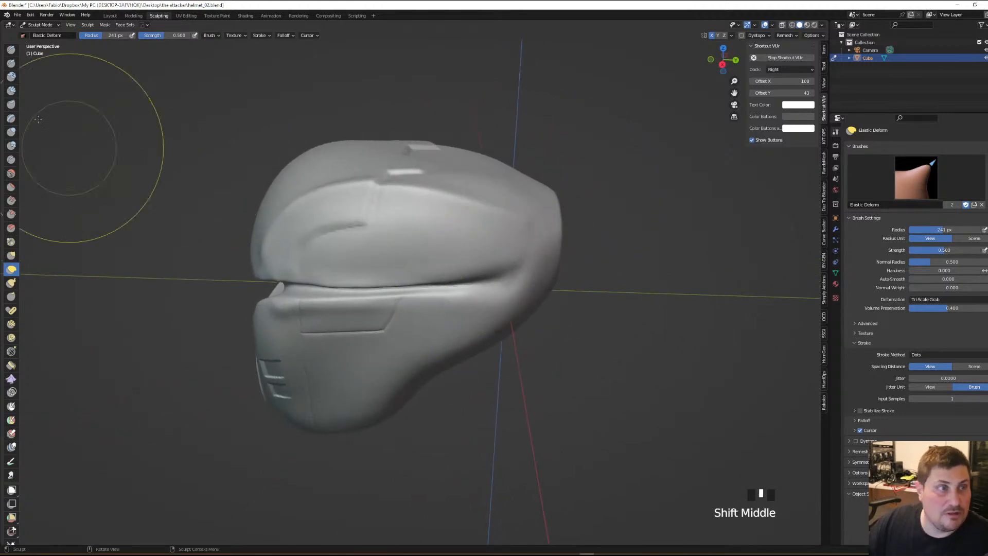
click(10, 50)
scroll(447, 299, down, 2)
mouse_move(448, 299)
middle_down()
mouse_move(463, 269)
mouse_move(483, 270)
middle_up()
scroll(463, 268, up, 2)
key(f)
click(403, 249)
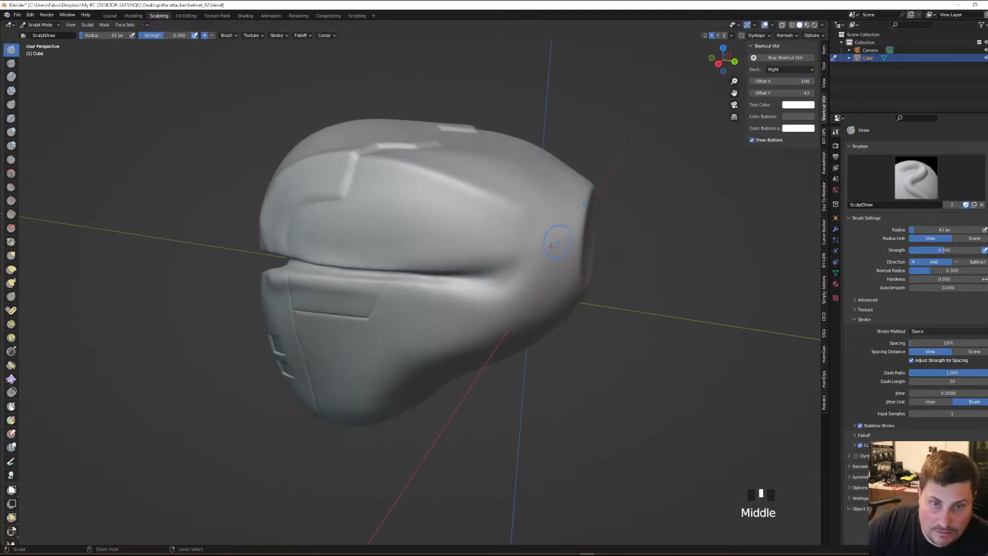
Try carving a groove from the rear end of the side slit with the 43 px Draw brush, and undo it
middle_drag(491, 275, 496, 274)
ctrl+drag(521, 263, 550, 238)
key(ctrl+z)
Carve an upward-curving groove from the rear end of the side slit using a 19 px subtractive Draw brush
ctrl+middle_drag(544, 243, 538, 252)
key(f)
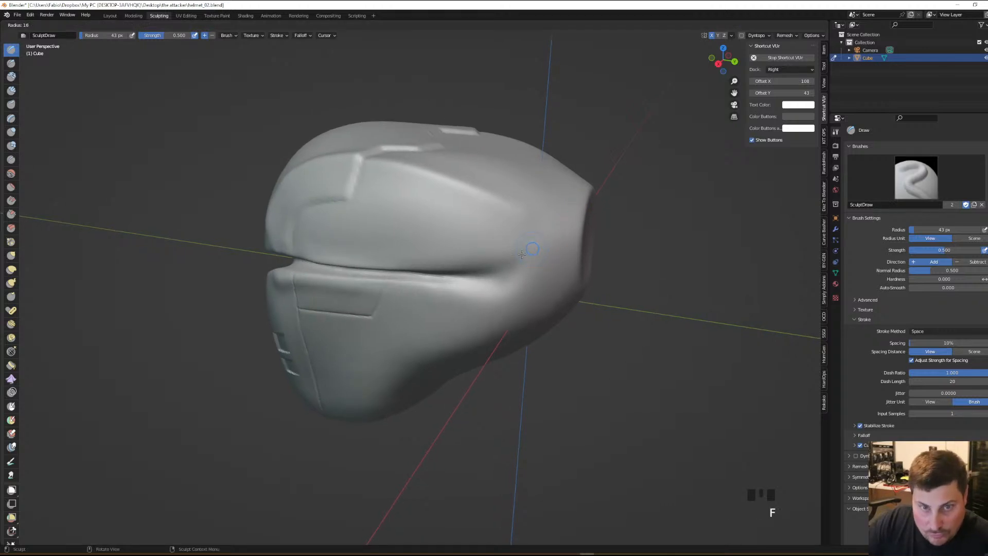
click(523, 255)
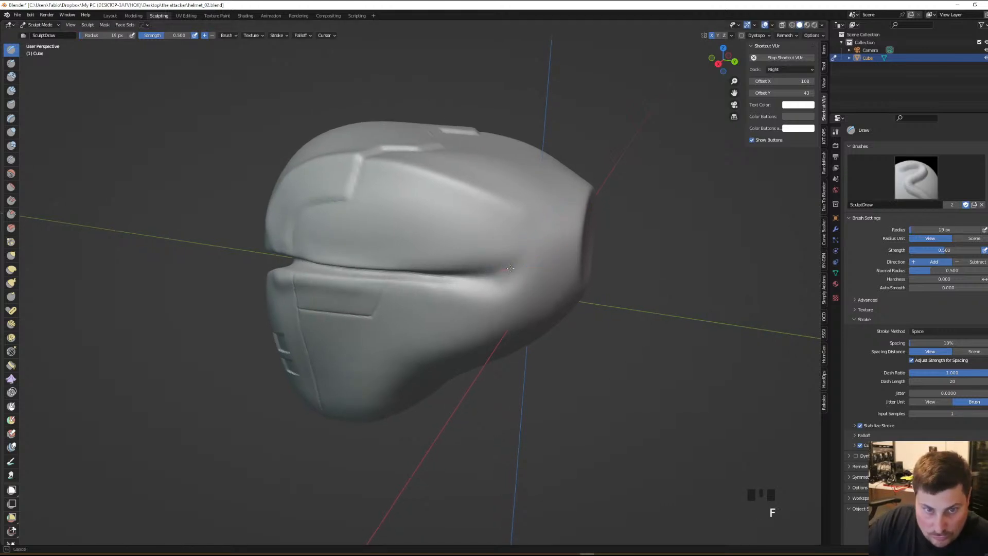
ctrl+drag(509, 268, 530, 256)
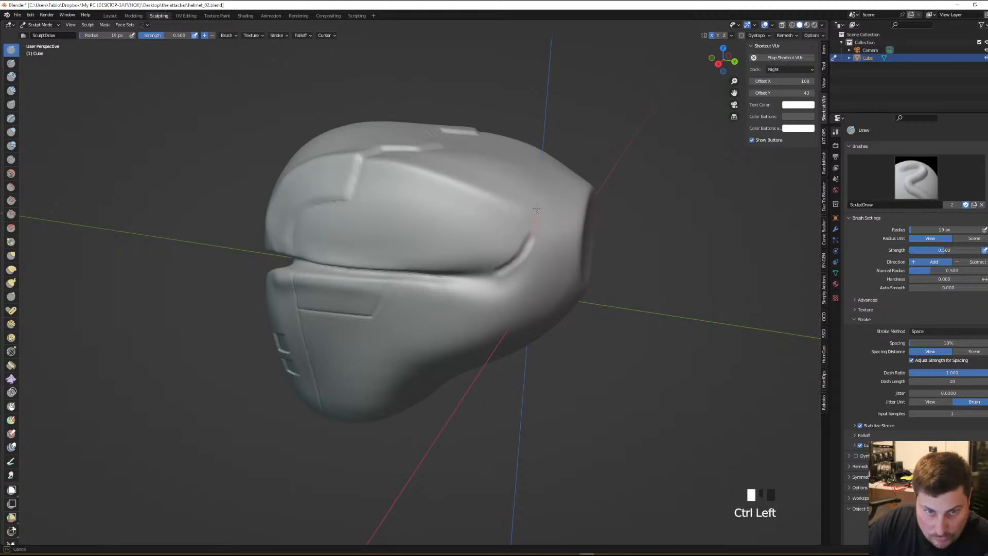
Try a Draw stroke along the upper edge of the helmet's side panel, and undo it
middle_drag(556, 210, 449, 130)
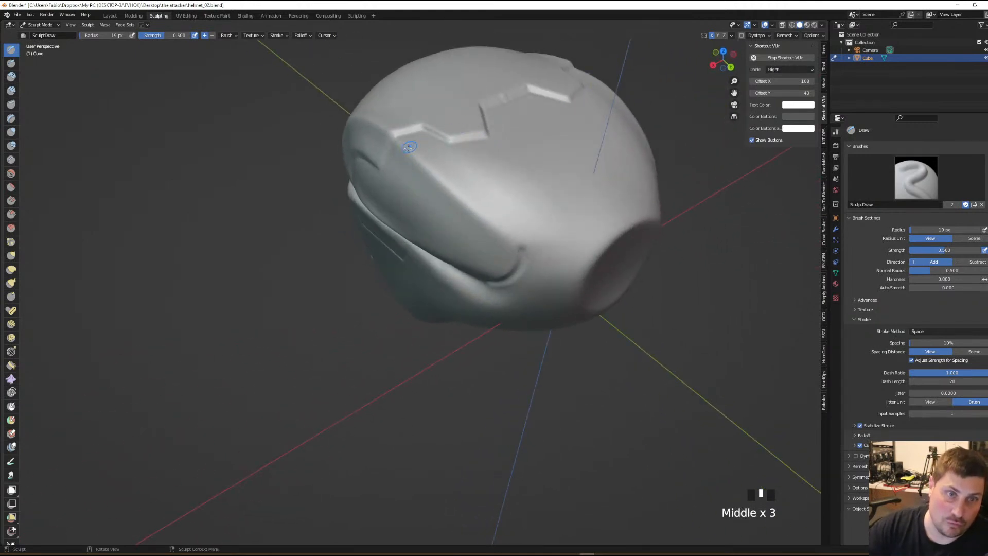
drag(402, 144, 476, 203)
mouse_move(476, 203)
middle_down()
mouse_move(520, 198)
mouse_move(476, 194)
mouse_move(480, 170)
middle_up()
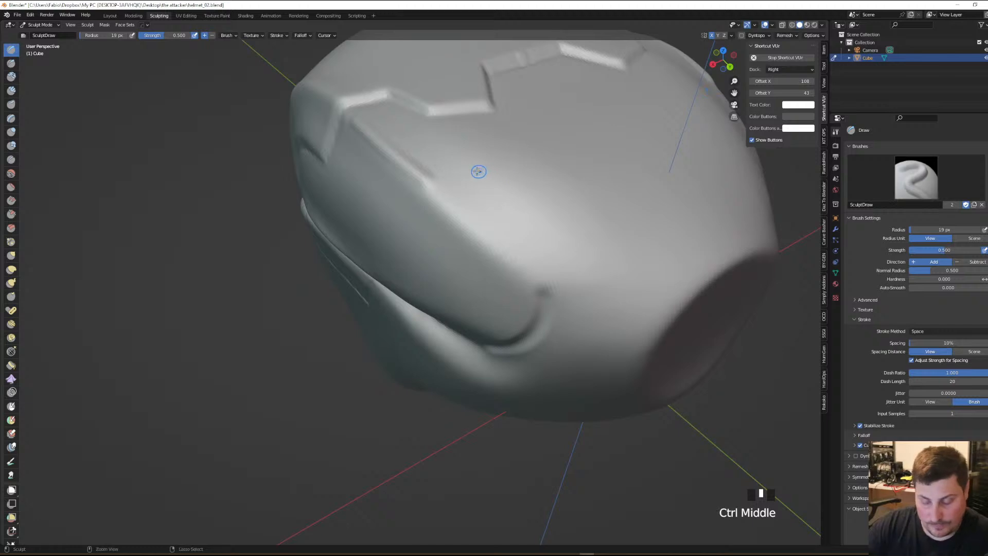
key(ctrl+z)
Raise a thin ridge along the upper edge of the helmet's side panel, ending at the rear groove, with the 19 px Draw brush
middle_drag(370, 177, 339, 154)
drag(338, 122, 359, 148)
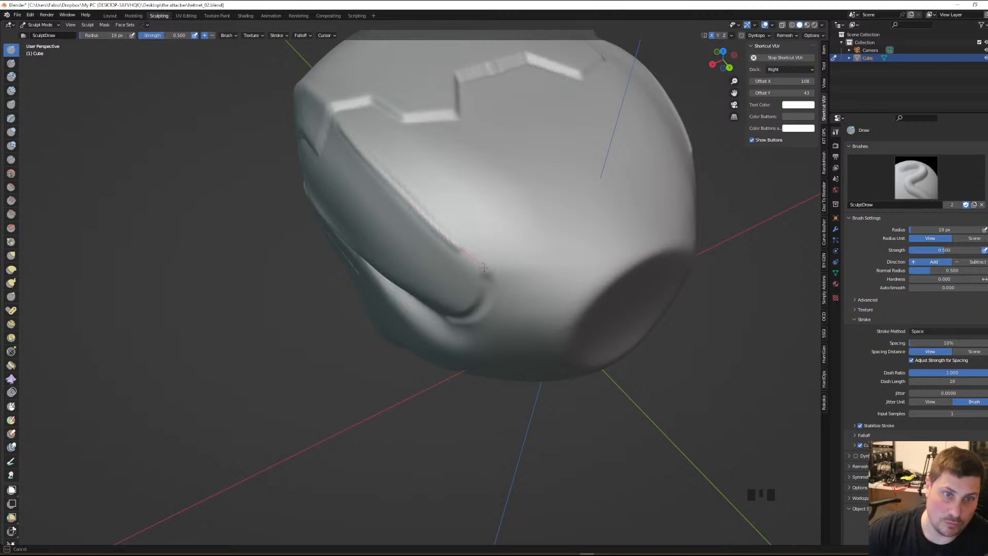
drag(501, 289, 498, 291)
Smooth the new ridge along the side panel's upper edge and rear end using a 178 px brush with strength lowered to 0.175
middle_drag(471, 328, 505, 268)
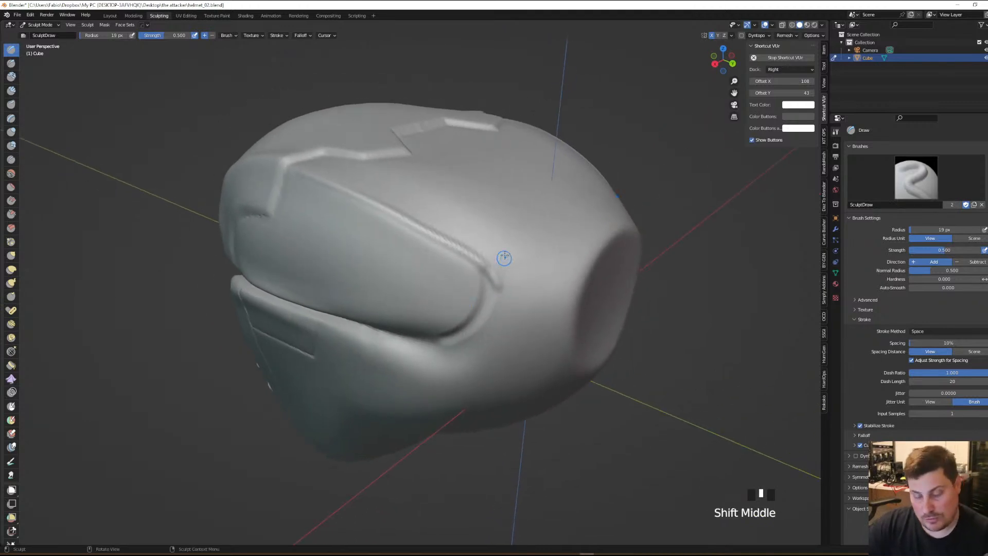
key(f)
click(610, 278)
mouse_move(503, 276)
shift+mouse_down()
mouse_move(501, 303)
mouse_move(493, 281)
shift+mouse_up()
mouse_move(499, 286)
shift+mouse_down()
mouse_move(389, 210)
mouse_move(419, 221)
shift+mouse_up()
middle_drag(419, 221, 427, 220)
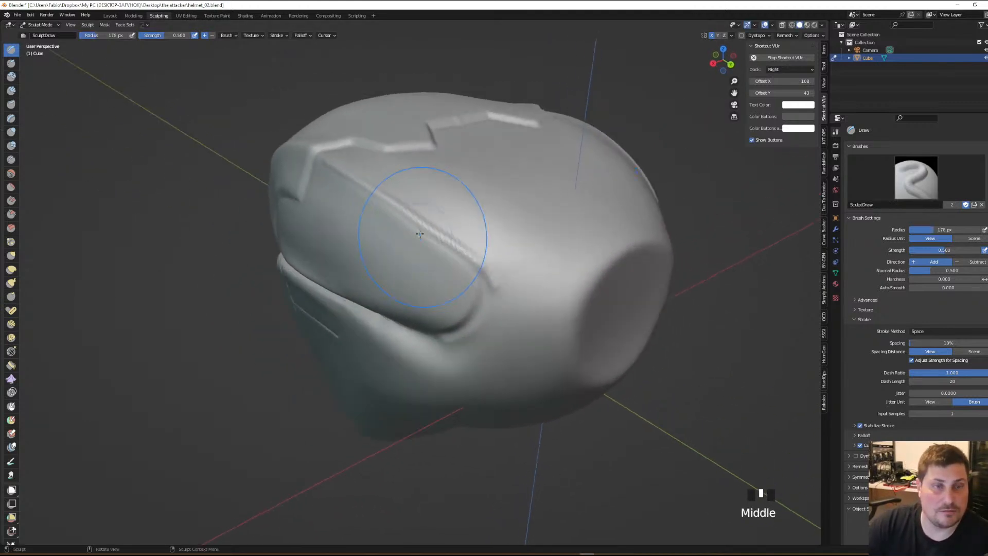
right_click(457, 191)
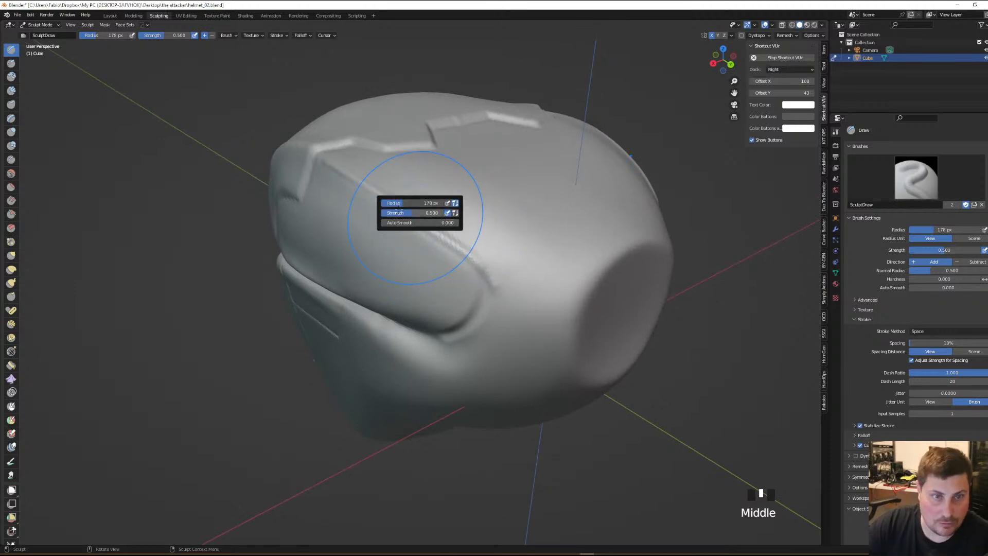
mouse_move(404, 212)
mouse_down()
mouse_move(397, 203)
mouse_move(489, 295)
mouse_up()
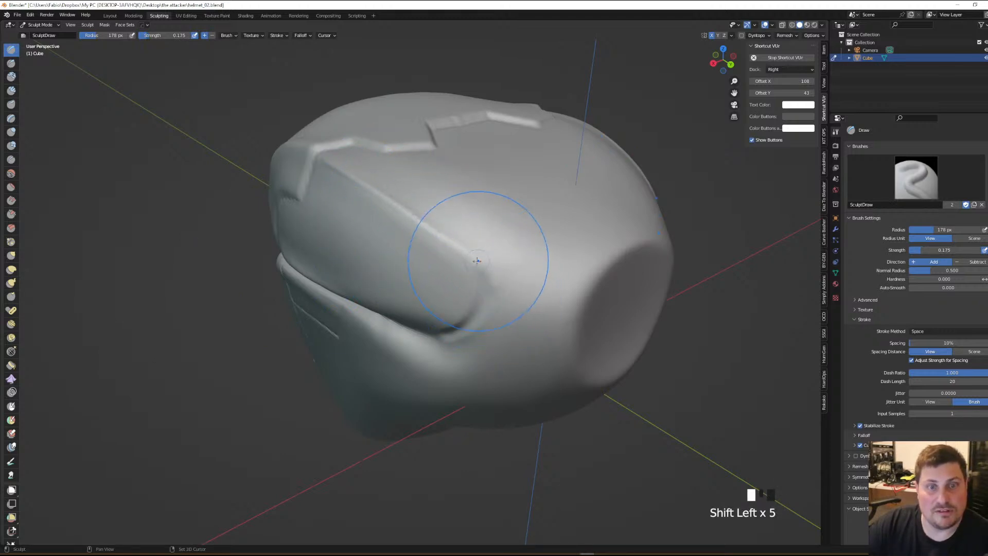
shift+click(489, 294)
Deepen the groove where the side slit curves upward at its rear end, using a 15 px subtractive Draw brush
mouse_move(489, 294)
middle_down()
mouse_move(555, 242)
mouse_move(515, 237)
mouse_move(566, 259)
mouse_move(609, 241)
mouse_move(588, 251)
middle_up()
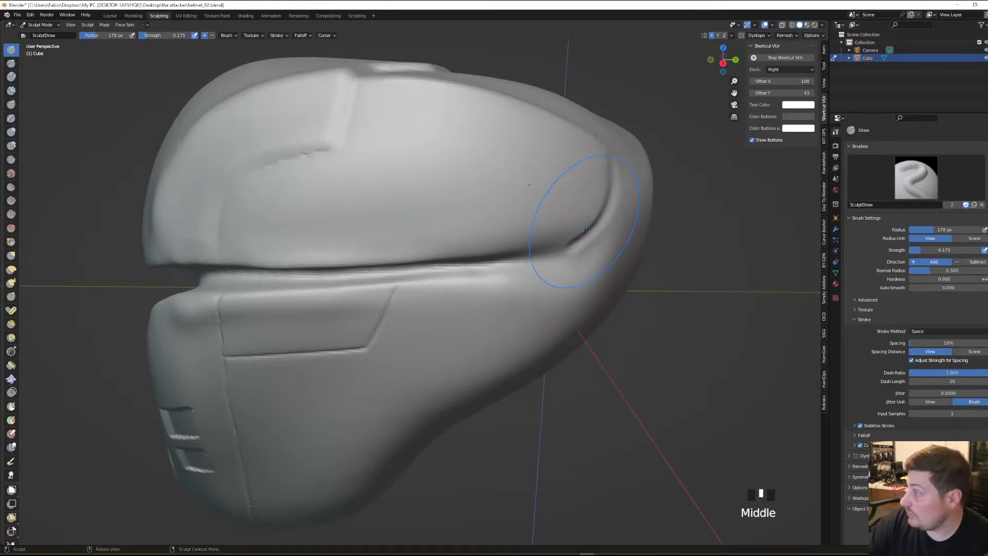
key(f)
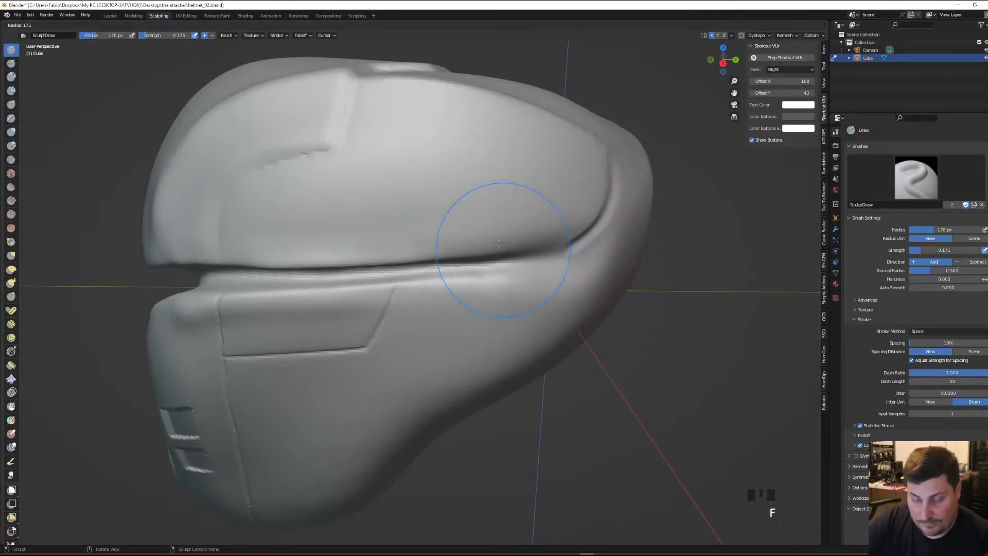
click(443, 251)
middle_drag(445, 194, 526, 244)
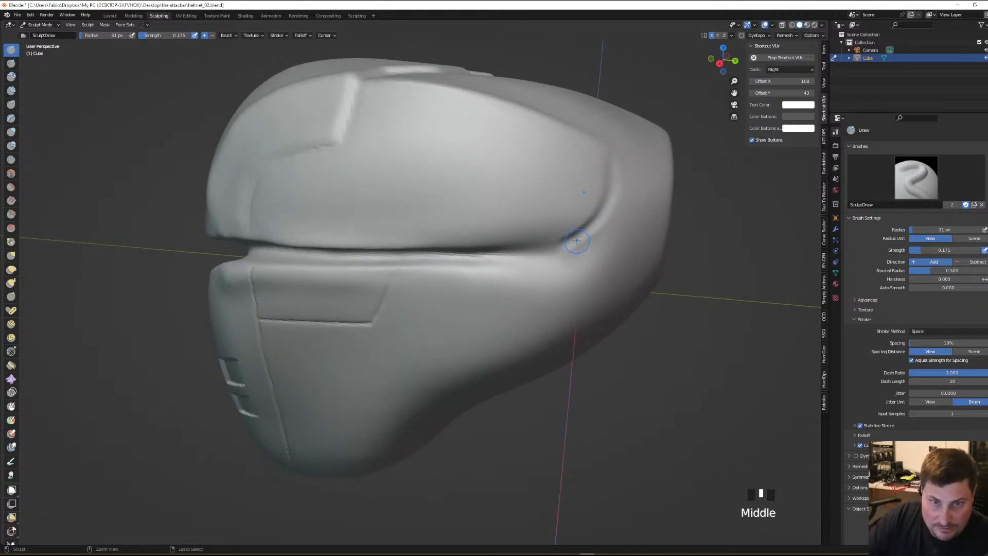
ctrl+drag(577, 242, 572, 244)
key(f)
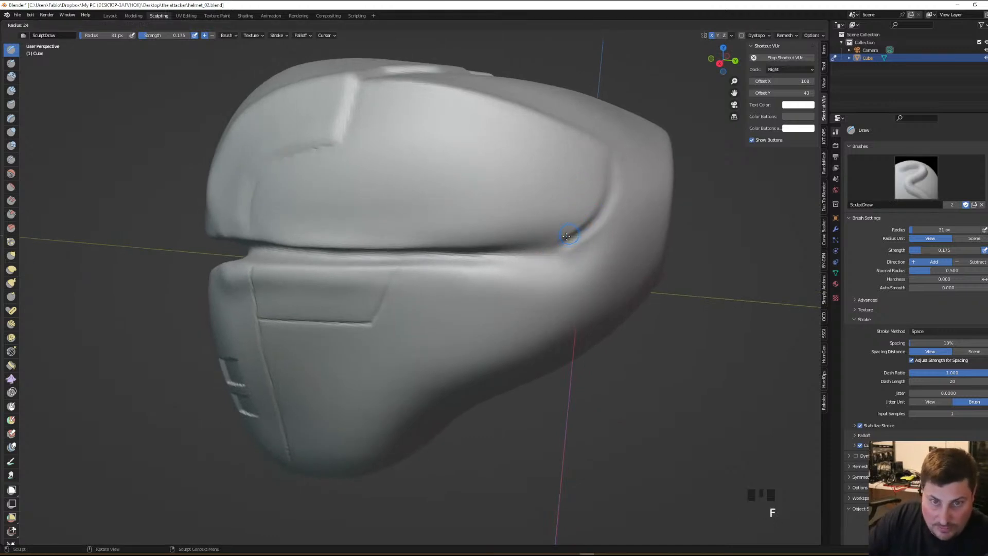
ctrl+drag(549, 249, 488, 256)
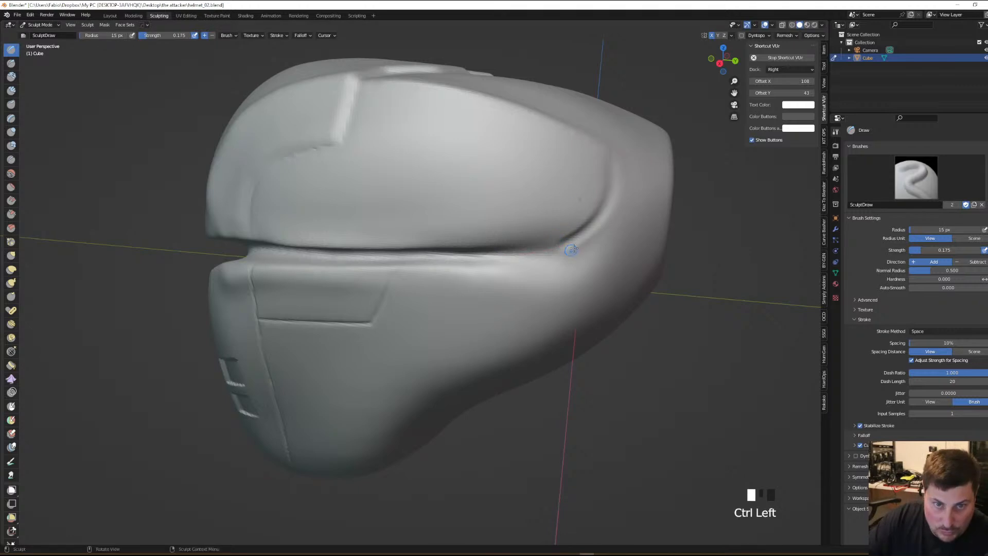
mouse_move(579, 235)
ctrl+mouse_down()
mouse_move(526, 253)
mouse_move(475, 252)
ctrl+mouse_up()
ctrl+drag(591, 235, 564, 249)
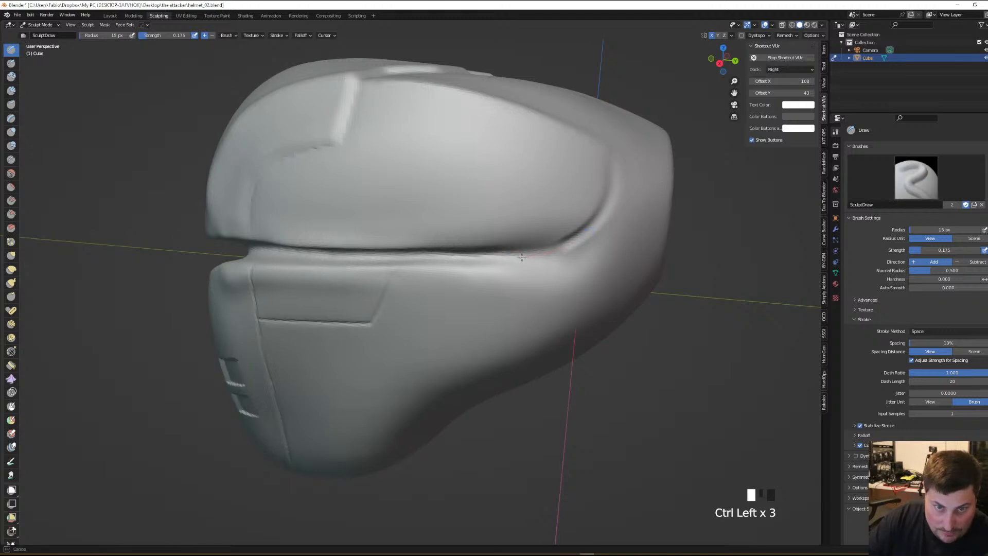
ctrl+drag(485, 261, 468, 259)
ctrl+drag(582, 237, 507, 259)
Raise a curved ridge beneath the slit's rear end and up around the side panel, using a 25 px Draw brush at strength 0.506
middle_drag(563, 250, 573, 259)
mouse_move(510, 274)
middle_down()
mouse_move(519, 291)
mouse_move(484, 279)
middle_up()
key(f)
click(521, 292)
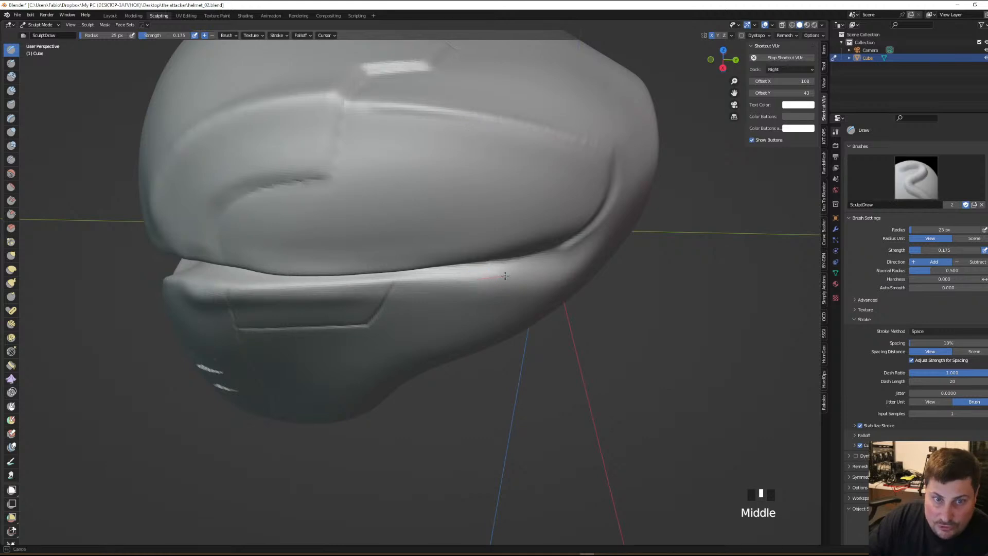
drag(504, 276, 522, 270)
drag(572, 246, 582, 235)
right_click(481, 261)
drag(481, 260, 505, 257)
middle_drag(505, 257, 474, 252)
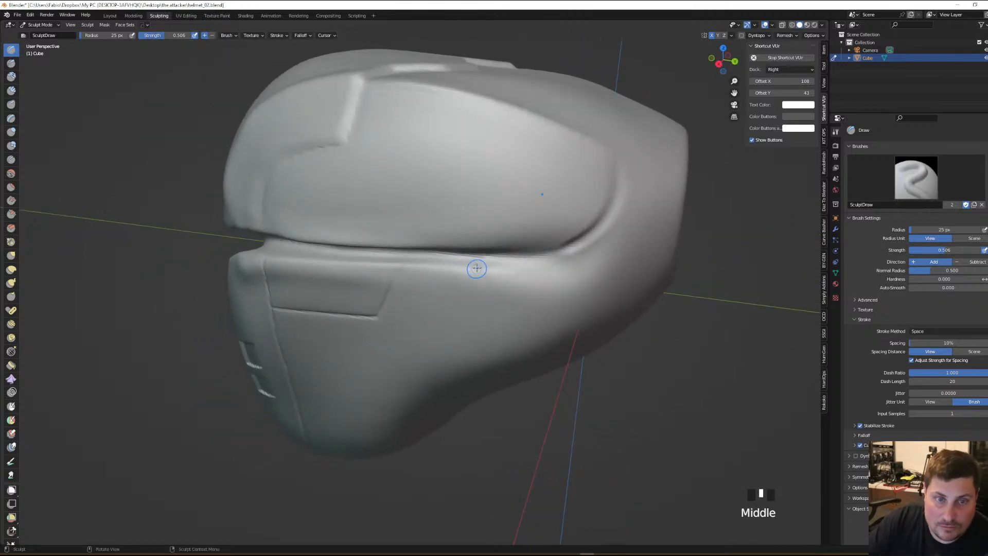
drag(456, 268, 490, 270)
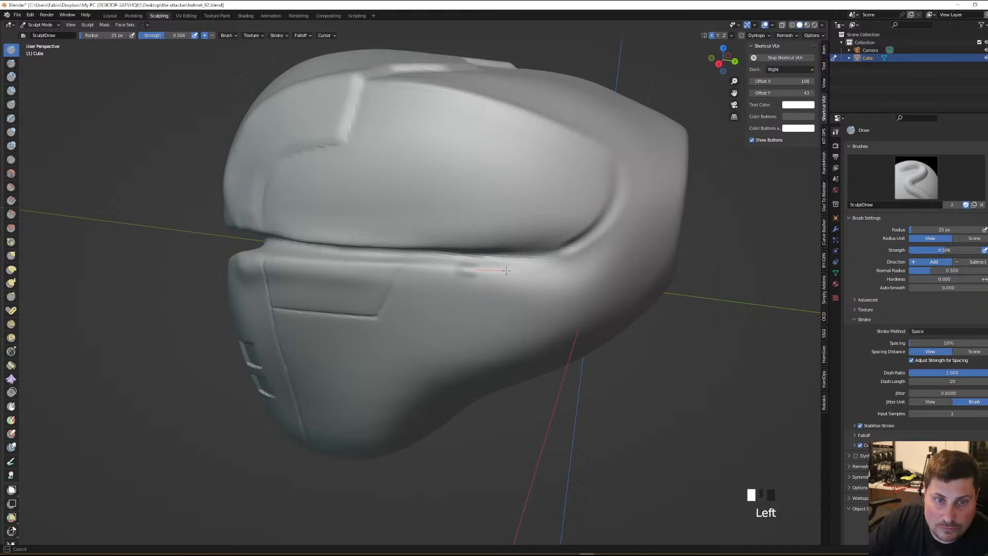
drag(567, 259, 583, 251)
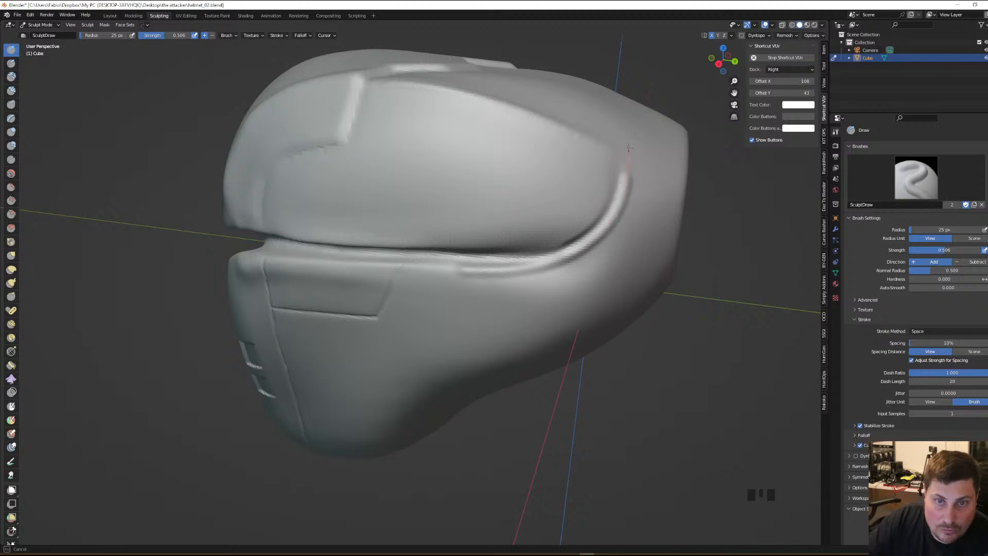
Smooth the curved rear ridge and the rim of the side slit with a 163 px brush at strength 0.119
ctrl+middle_drag(640, 166, 585, 242)
key(f)
click(646, 253)
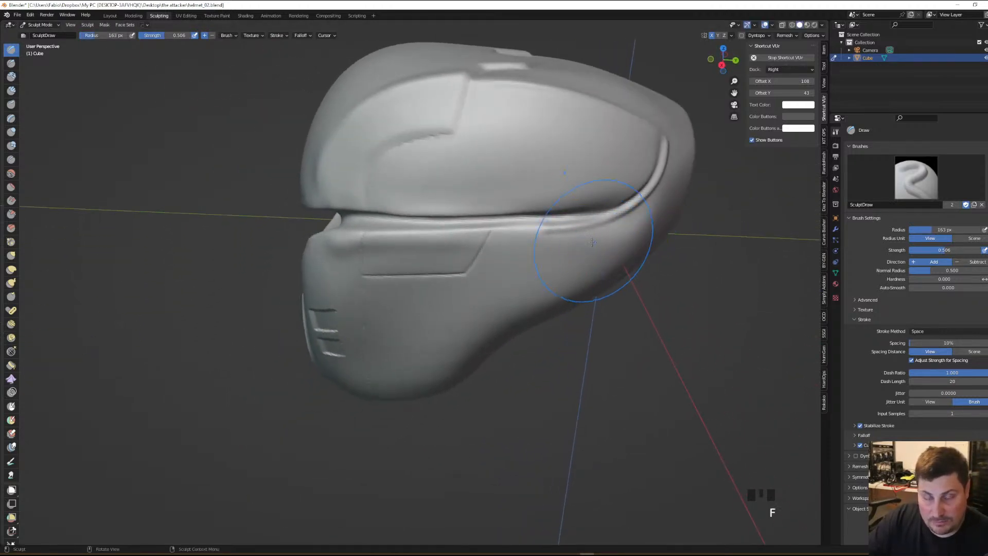
right_click(582, 227)
drag(529, 235, 503, 237)
shift+click(555, 231)
shift+click(558, 236)
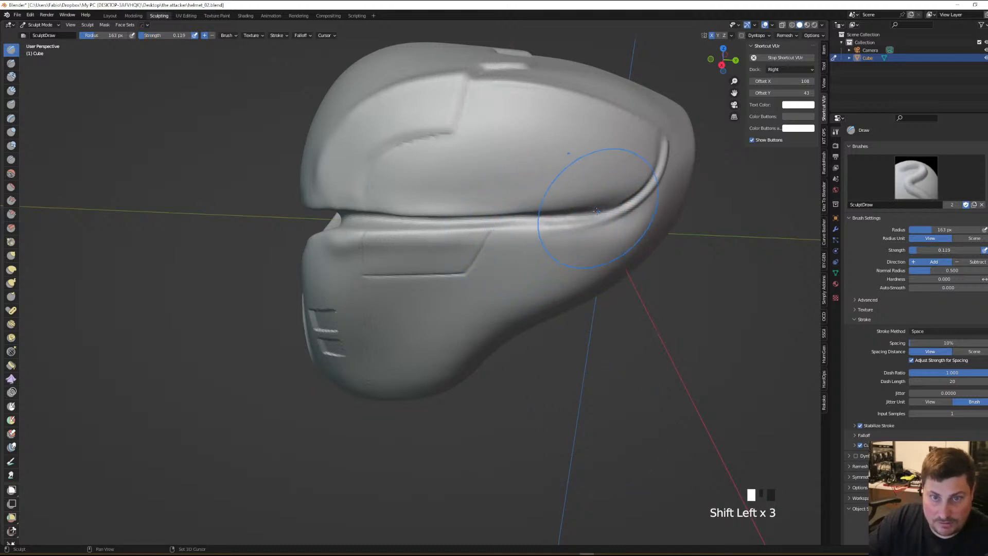
shift+click(456, 217)
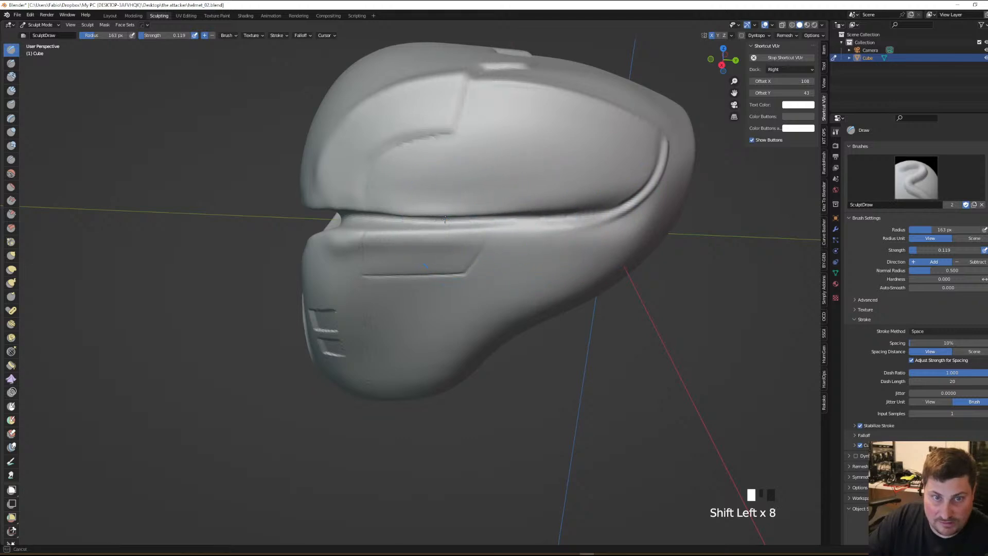
Review the helmet's side shapes from several angles and compare them with the helmet concept references
mouse_move(573, 252)
ctrl+middle_down()
mouse_move(566, 240)
mouse_move(546, 247)
mouse_move(519, 273)
mouse_move(598, 254)
mouse_move(599, 278)
mouse_move(569, 306)
mouse_move(587, 311)
mouse_move(570, 348)
mouse_move(611, 249)
mouse_move(564, 298)
ctrl+middle_up()
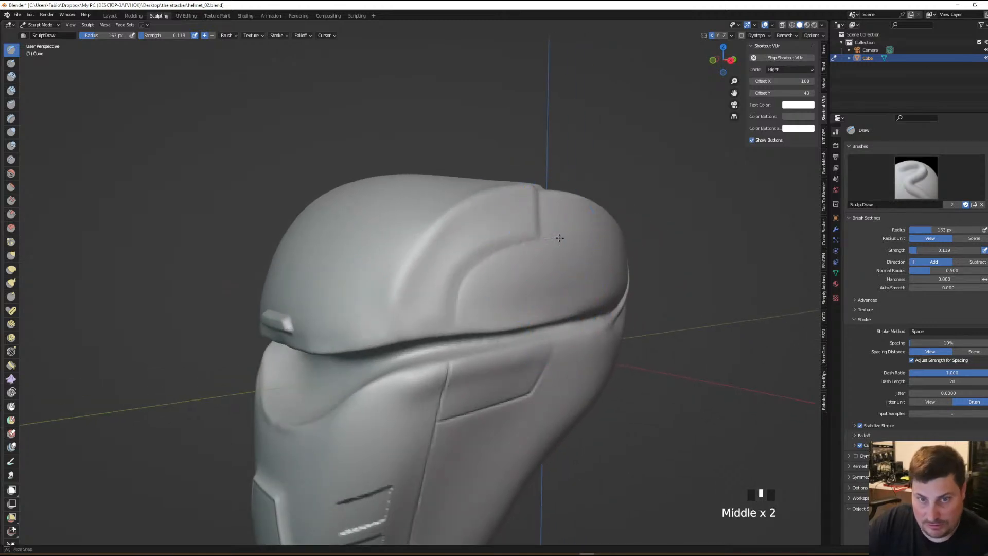
middle_drag(530, 221, 726, 196)
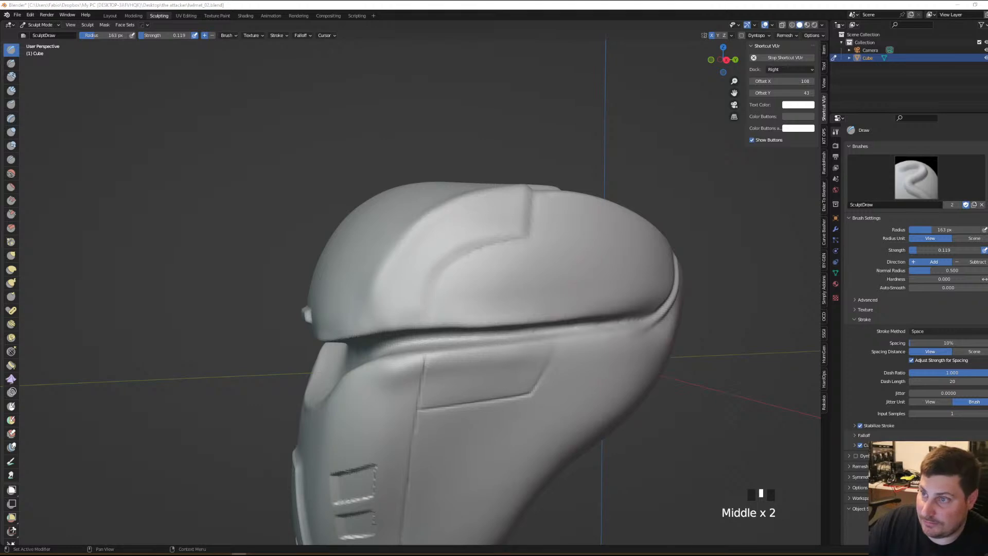
right_drag(987, 98, 783, 131)
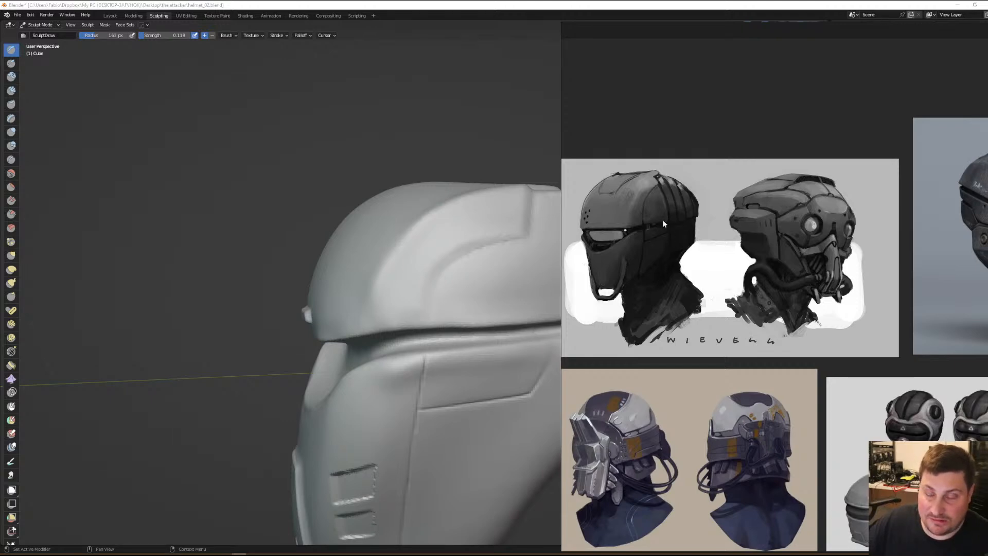
right_drag(705, 207, 987, 198)
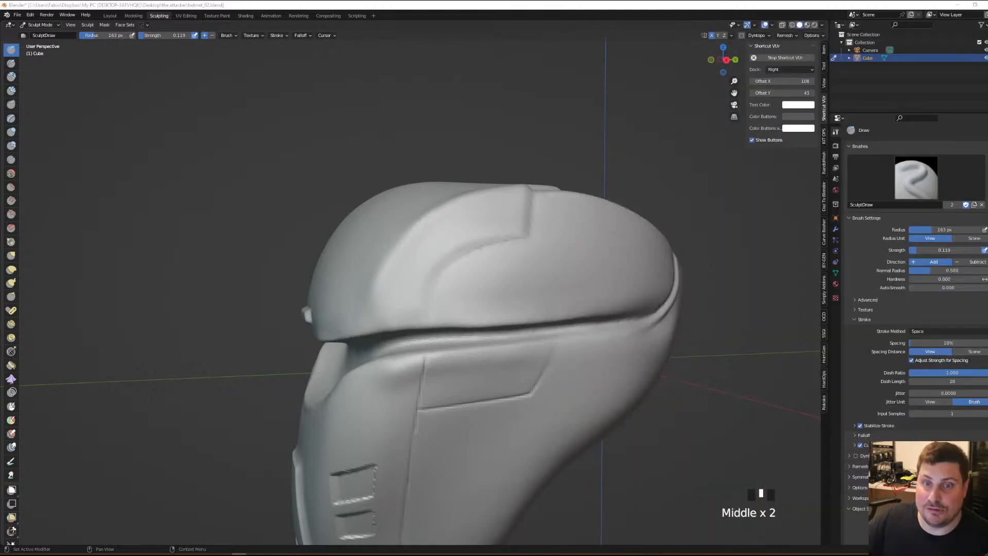
scroll(566, 273, down, 2)
right_click(565, 289)
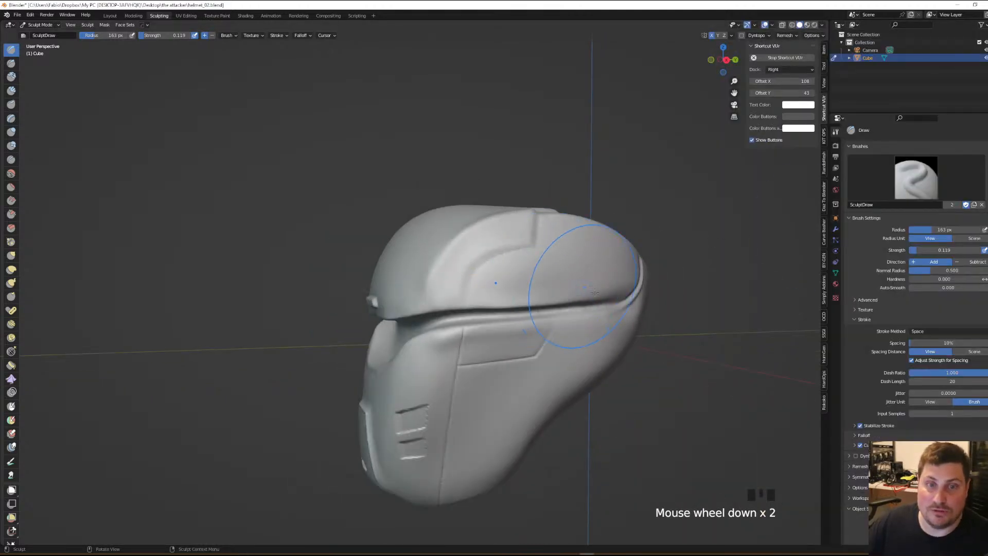
scroll(638, 319, up, 1)
mouse_move(639, 320)
middle_down()
mouse_move(634, 327)
mouse_move(512, 214)
mouse_move(529, 273)
middle_up()
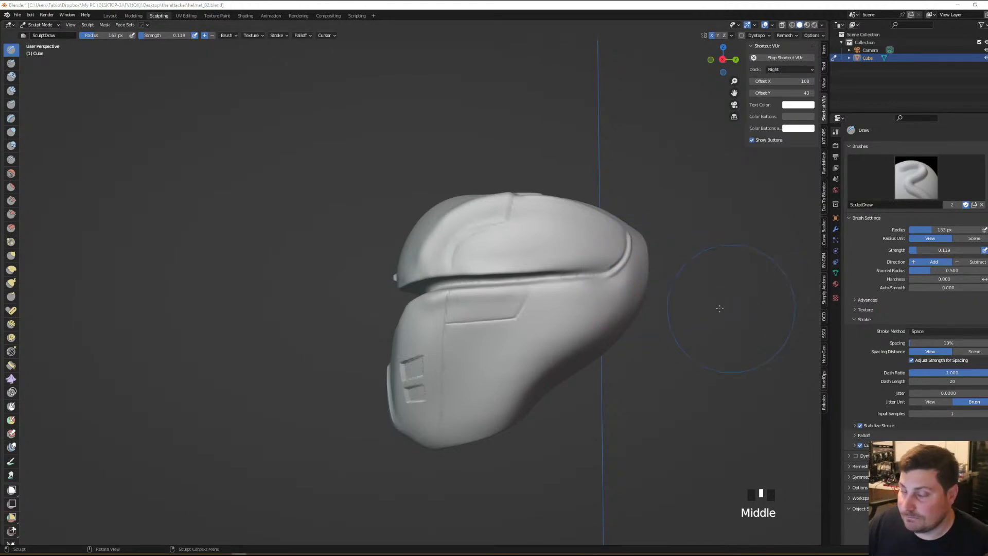
scroll(541, 261, down, 2)
middle_drag(540, 262, 533, 320)
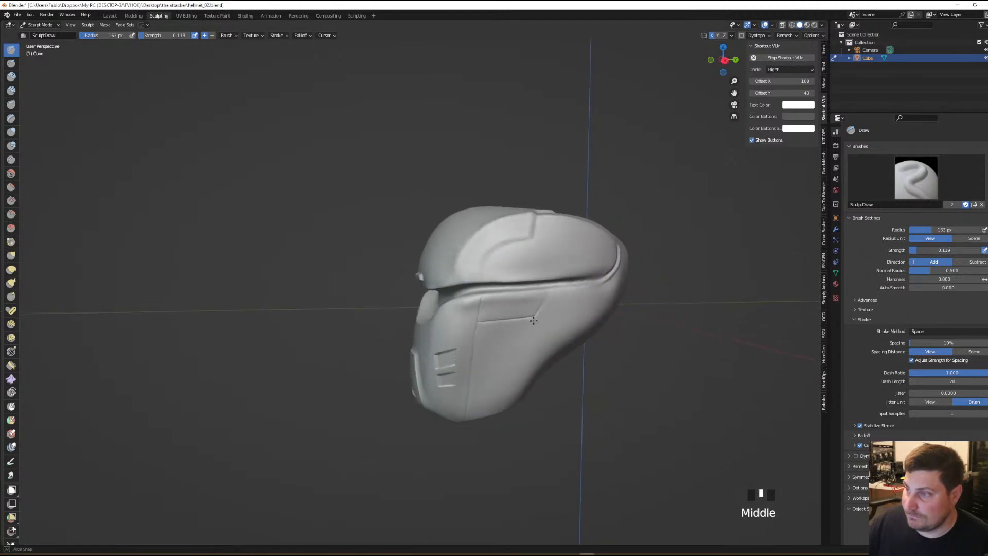
Carve a vertical panel line from the dome's stepped edge down to the side slit, using a 15 px subtractive Draw brush at strength 0.531
scroll(419, 242, up, 3)
mouse_move(547, 375)
shift+middle_down()
mouse_move(515, 314)
mouse_move(474, 354)
mouse_move(550, 249)
mouse_move(541, 222)
mouse_move(548, 309)
mouse_move(514, 289)
shift+middle_up()
key(f)
click(550, 313)
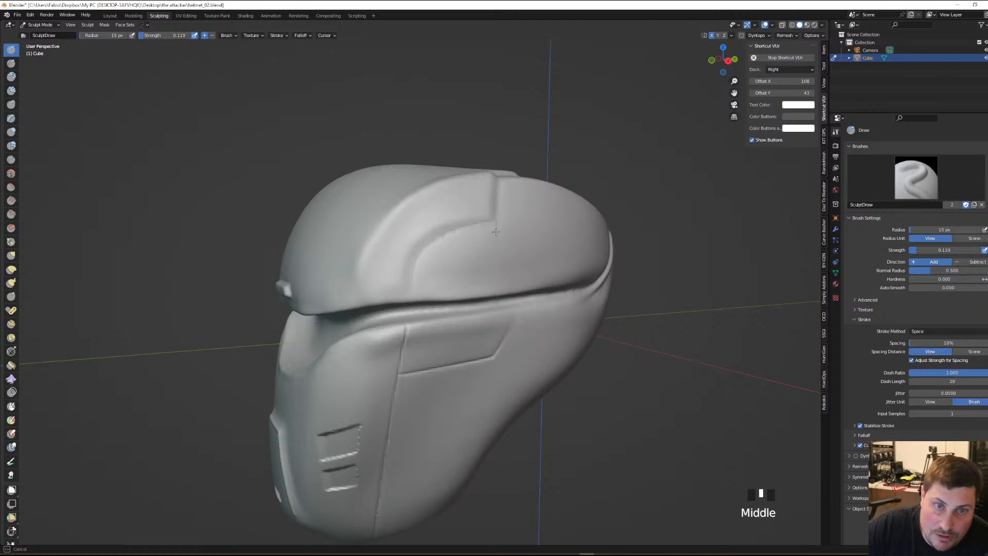
ctrl+drag(495, 248, 490, 299)
mouse_move(496, 268)
middle_down()
mouse_move(476, 250)
mouse_move(516, 208)
mouse_move(516, 228)
middle_up()
right_click(516, 228)
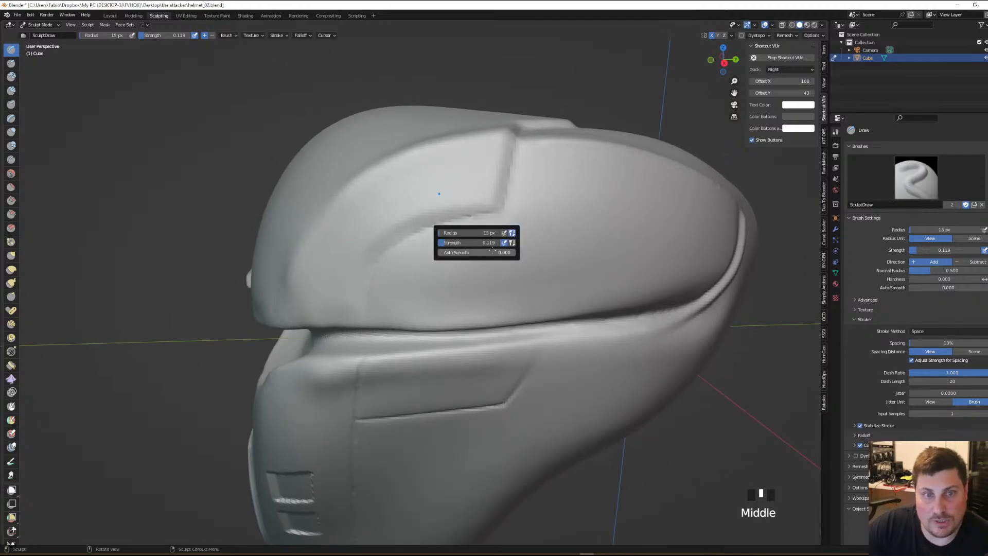
drag(482, 242, 491, 239)
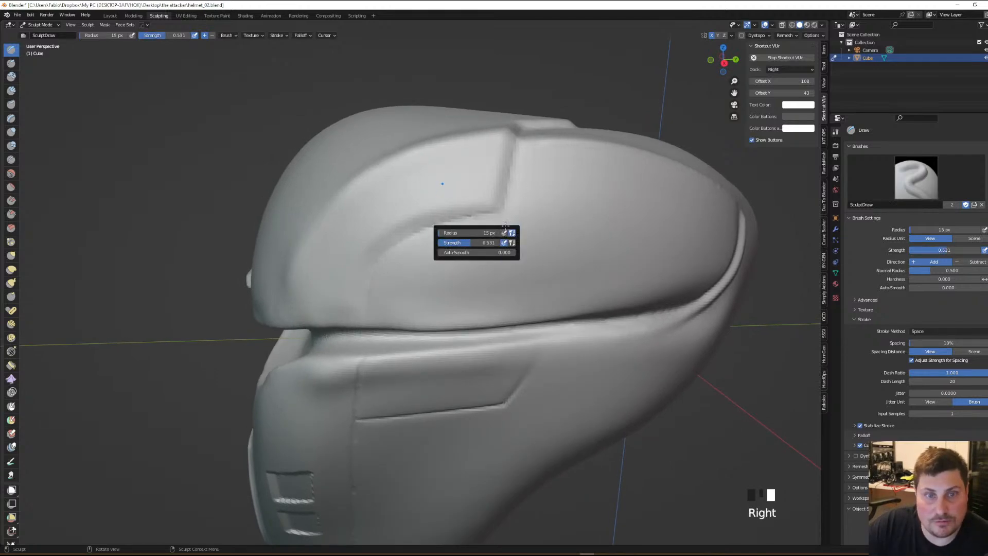
drag(506, 238, 505, 238)
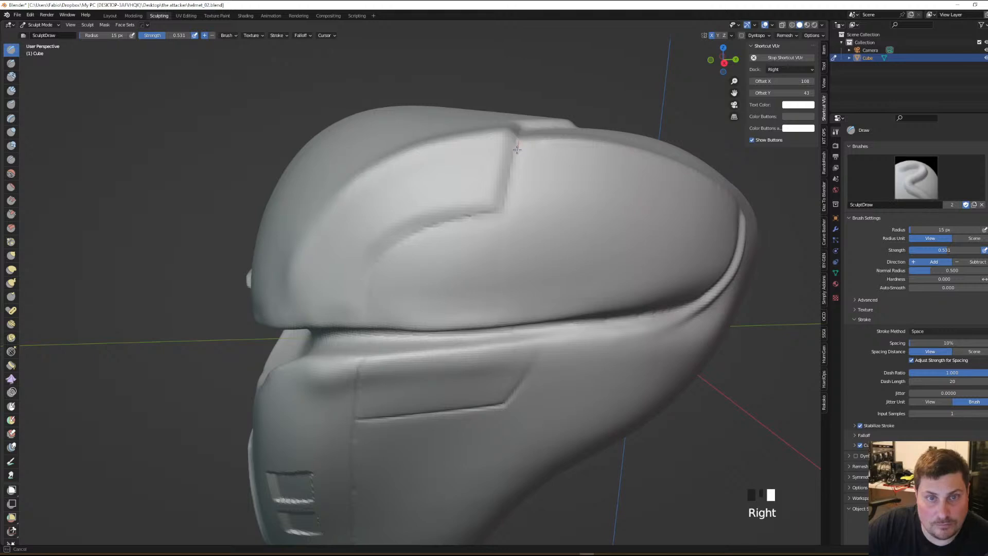
ctrl+drag(518, 143, 511, 176)
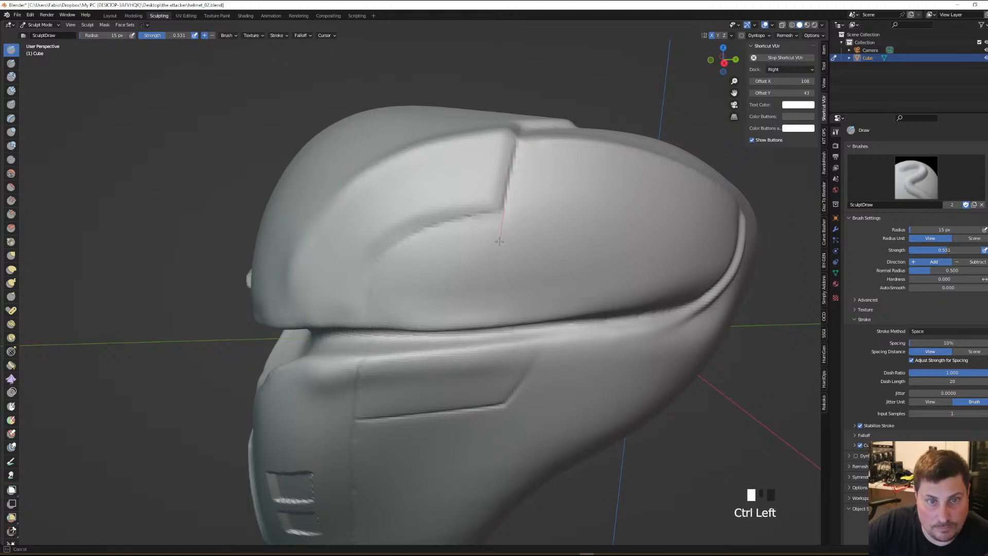
ctrl+drag(498, 261, 497, 281)
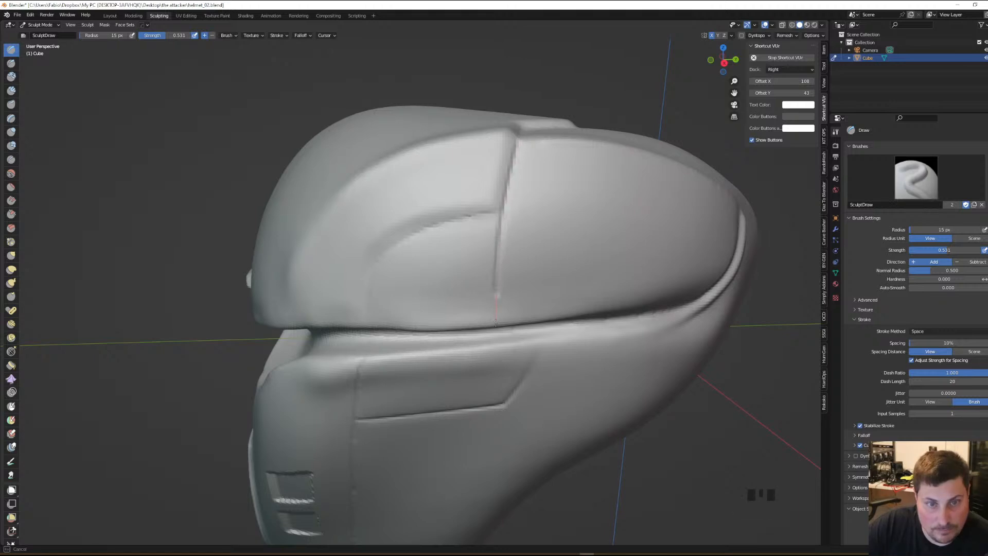
ctrl+drag(501, 350, 501, 352)
Carve a crisp line along the curved inner step of the dome, from the vertical panel line forward and down to the slit
mouse_move(508, 290)
ctrl+middle_down()
mouse_move(494, 315)
mouse_move(473, 284)
mouse_move(496, 238)
ctrl+middle_up()
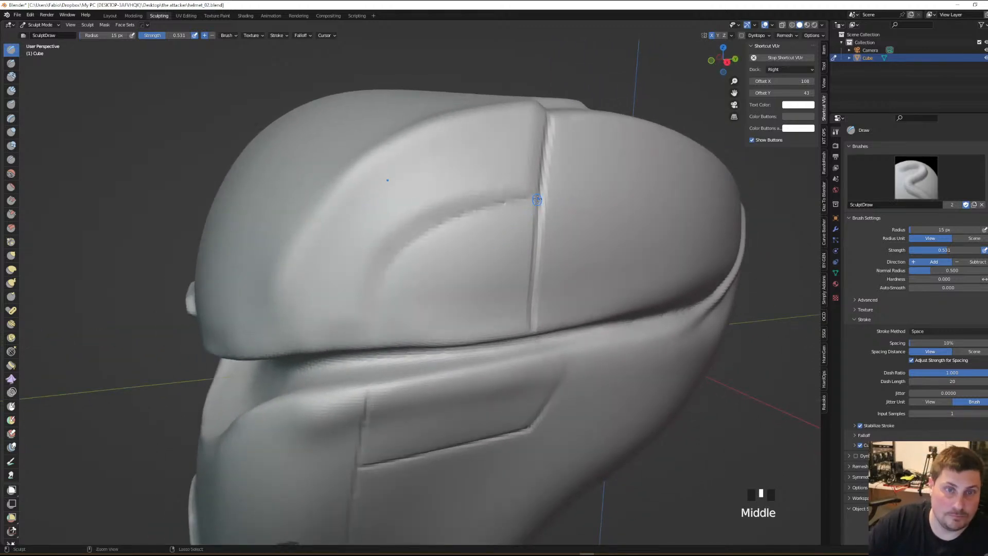
ctrl+drag(540, 200, 430, 233)
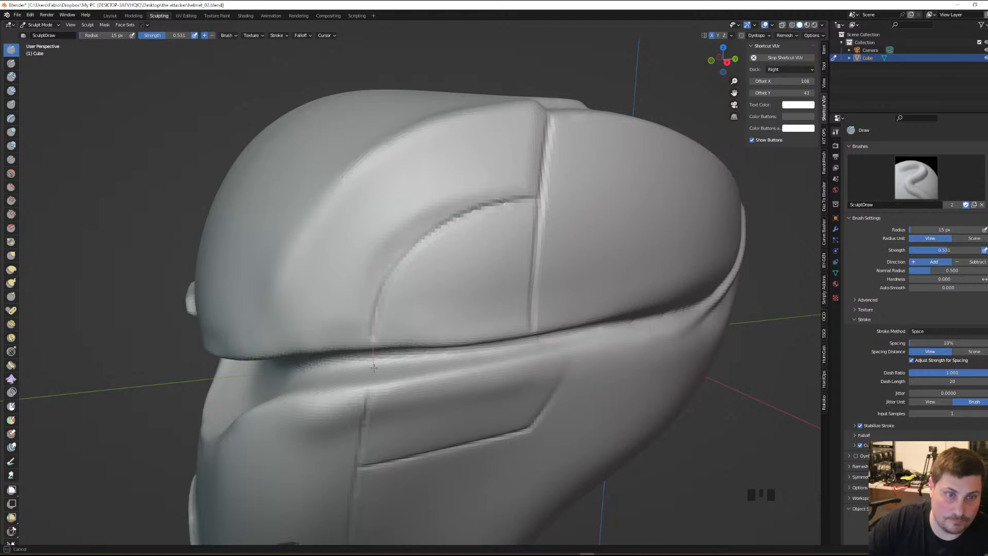
ctrl+drag(375, 369, 376, 372)
Refine the curved line's lower end and extend the lower face's front panel line upward over the rim toward the slit
mouse_move(481, 224)
ctrl+middle_down()
mouse_move(463, 294)
mouse_move(461, 260)
mouse_move(484, 258)
ctrl+middle_up()
mouse_move(484, 257)
shift+middle_down()
mouse_move(523, 210)
mouse_move(520, 242)
mouse_move(556, 222)
mouse_move(602, 137)
mouse_move(484, 280)
mouse_move(461, 252)
shift+middle_up()
mouse_move(473, 221)
ctrl+mouse_down()
mouse_move(474, 263)
mouse_move(474, 242)
mouse_move(457, 264)
ctrl+mouse_up()
mouse_move(457, 264)
ctrl+middle_down()
mouse_move(515, 268)
mouse_move(502, 265)
mouse_move(509, 230)
mouse_move(474, 267)
ctrl+middle_up()
ctrl+drag(437, 297, 413, 247)
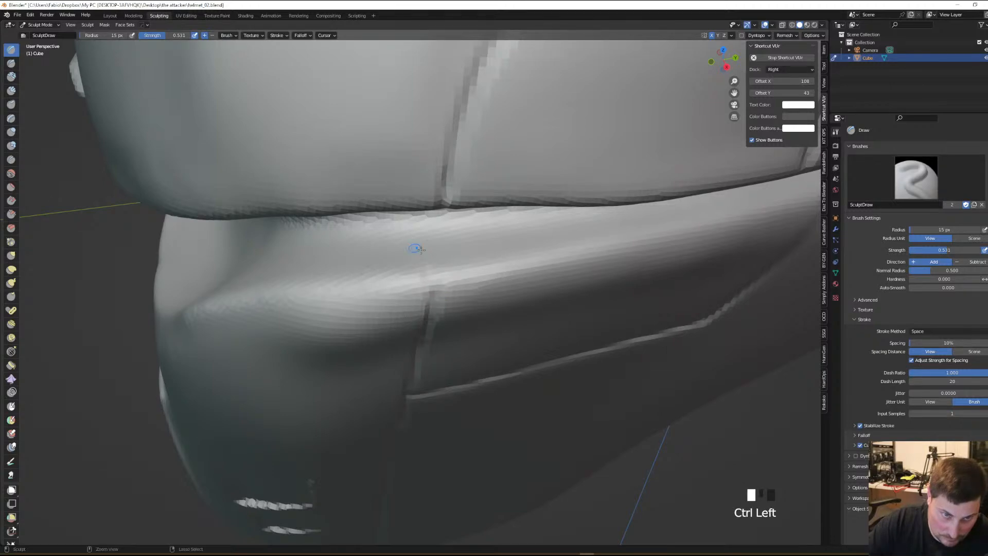
mouse_move(433, 297)
ctrl+mouse_down()
mouse_move(422, 254)
mouse_move(400, 229)
ctrl+mouse_up()
mouse_move(503, 232)
ctrl+middle_down()
mouse_move(494, 242)
mouse_move(453, 232)
mouse_move(464, 216)
mouse_move(539, 339)
ctrl+middle_up()
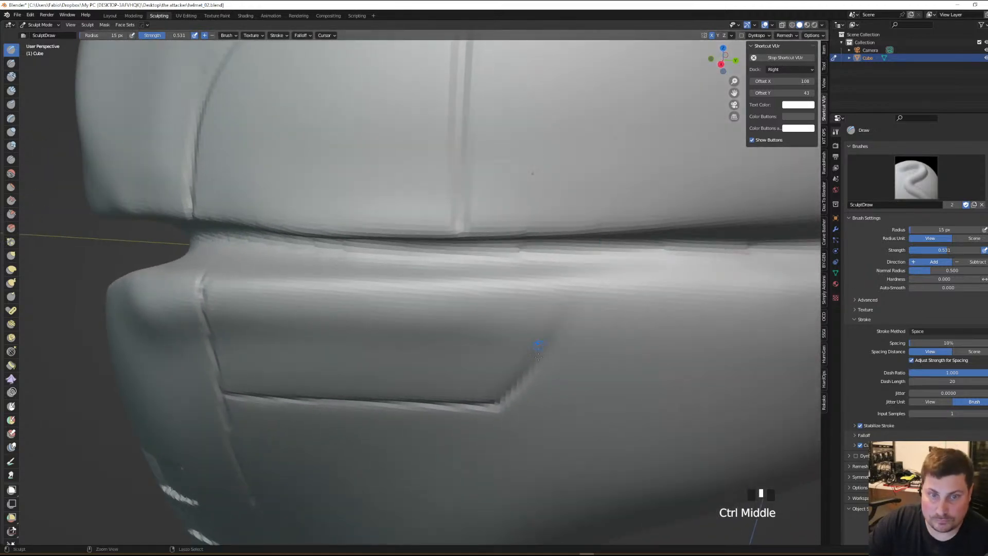
Carve the side panel's slanted rear edge from its lower corner up over the rim to the slit, using subtractive Draw strokes
ctrl+drag(538, 359, 555, 337)
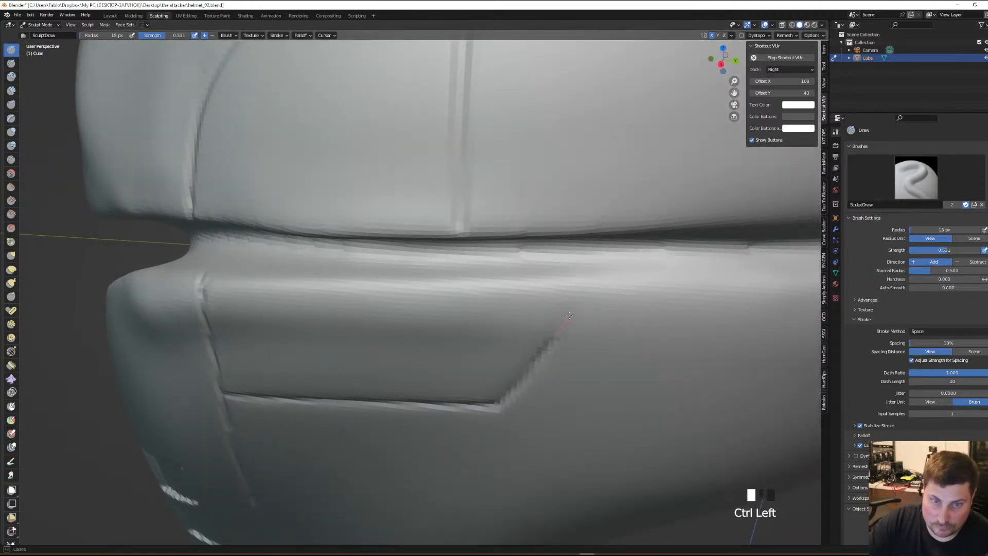
ctrl+drag(582, 257, 570, 255)
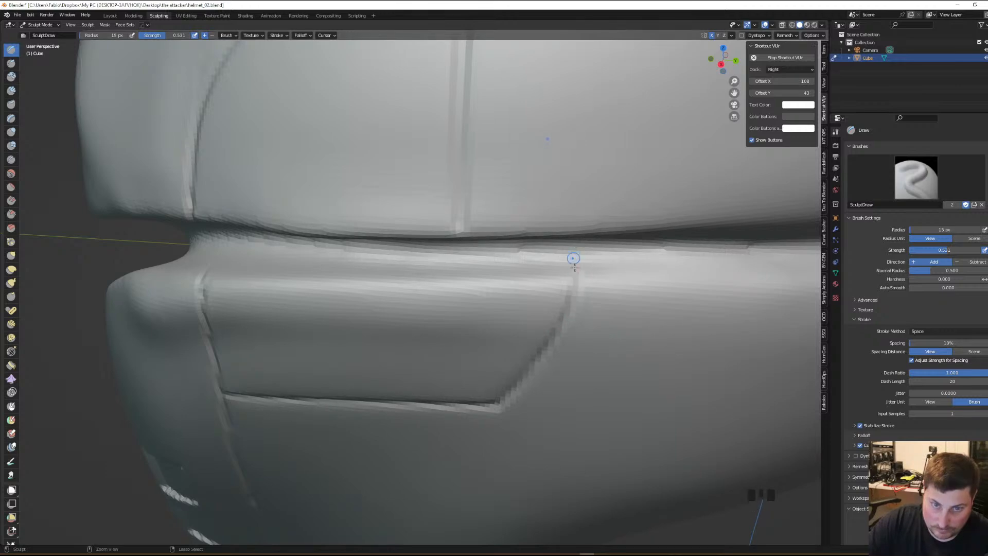
ctrl+drag(560, 331, 581, 292)
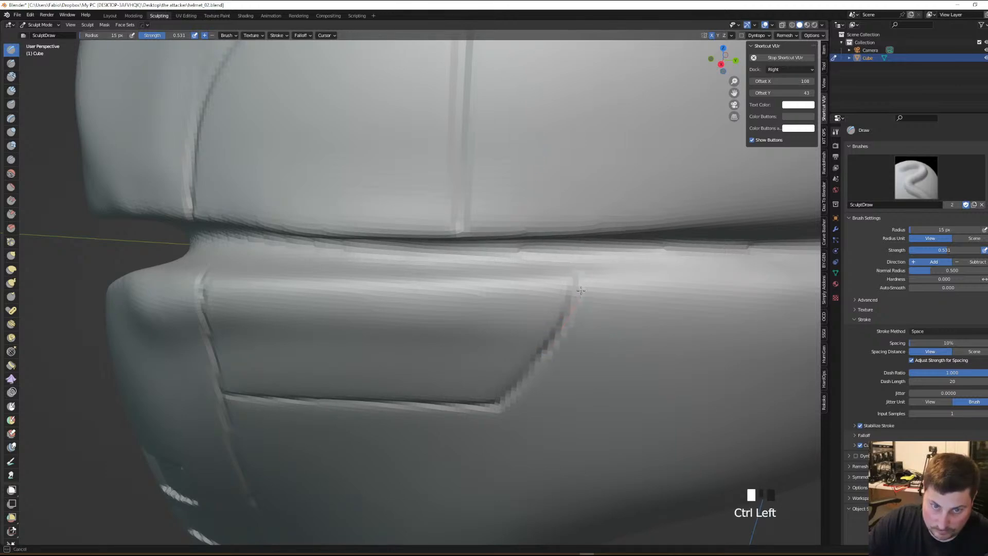
ctrl+drag(579, 240, 579, 241)
Build up raised edges around the upper four-sided cheek vent with a 15 px additive Draw brush at strength 0.531
mouse_move(579, 241)
ctrl+middle_down()
mouse_move(558, 243)
mouse_move(566, 309)
mouse_move(464, 299)
mouse_move(451, 256)
ctrl+middle_up()
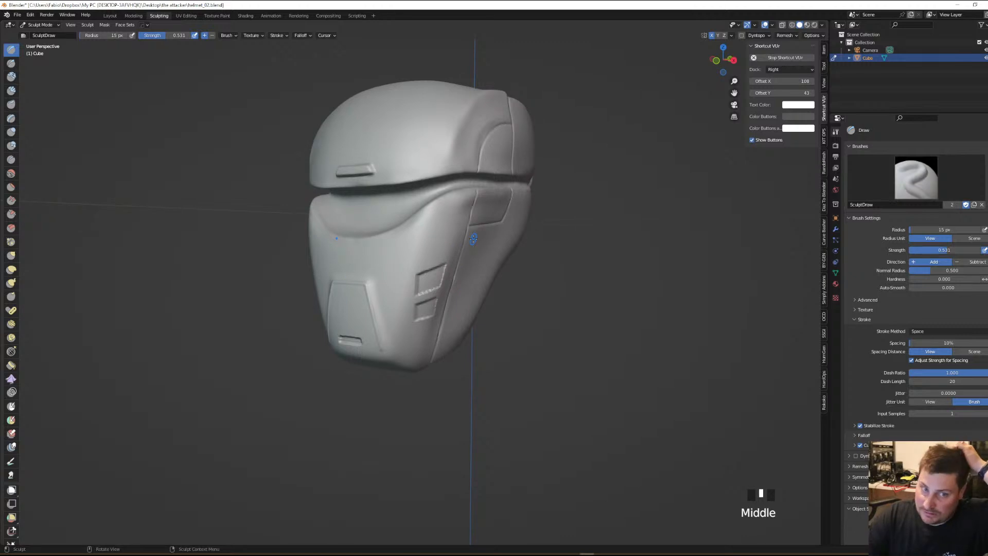
ctrl+middle_drag(438, 284, 399, 323)
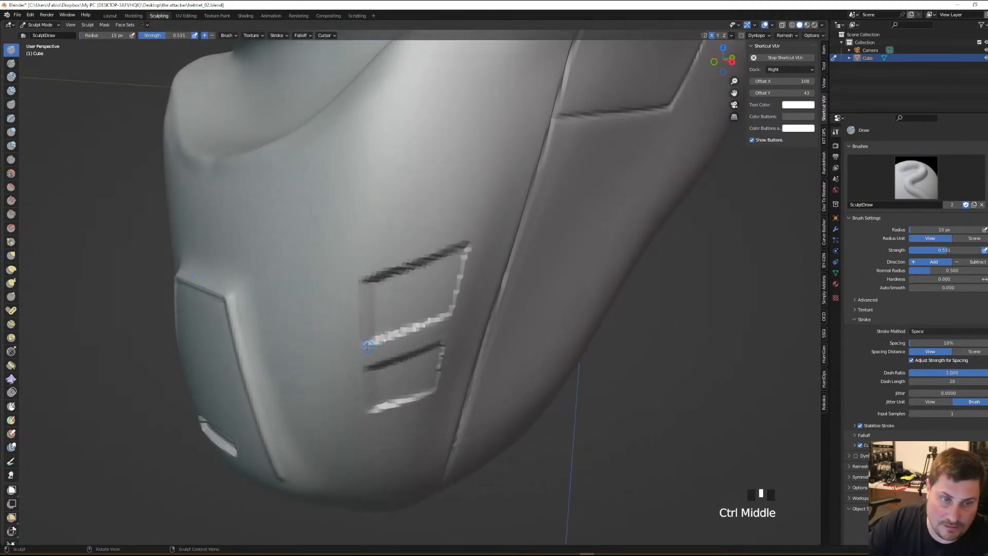
drag(367, 343, 402, 333)
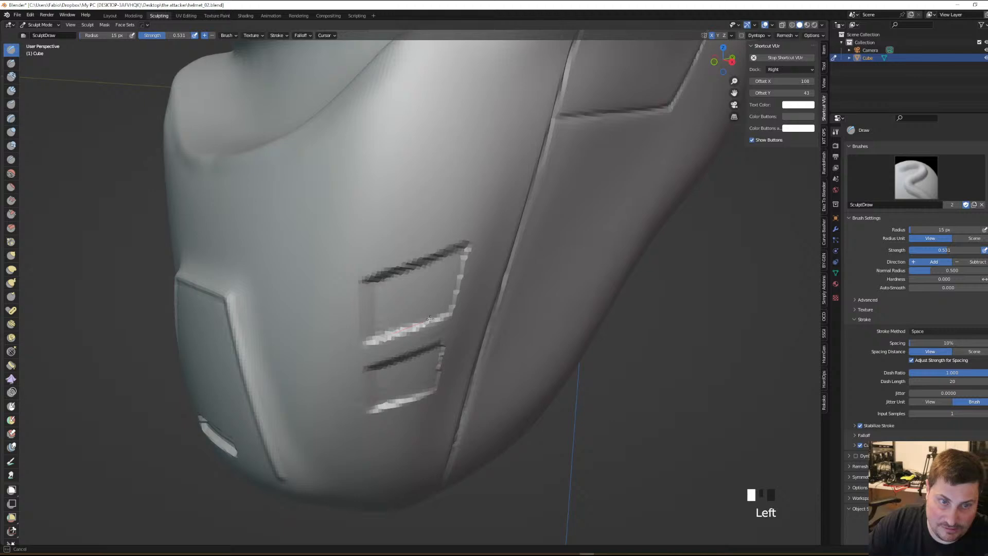
drag(474, 300, 469, 278)
drag(454, 312, 463, 273)
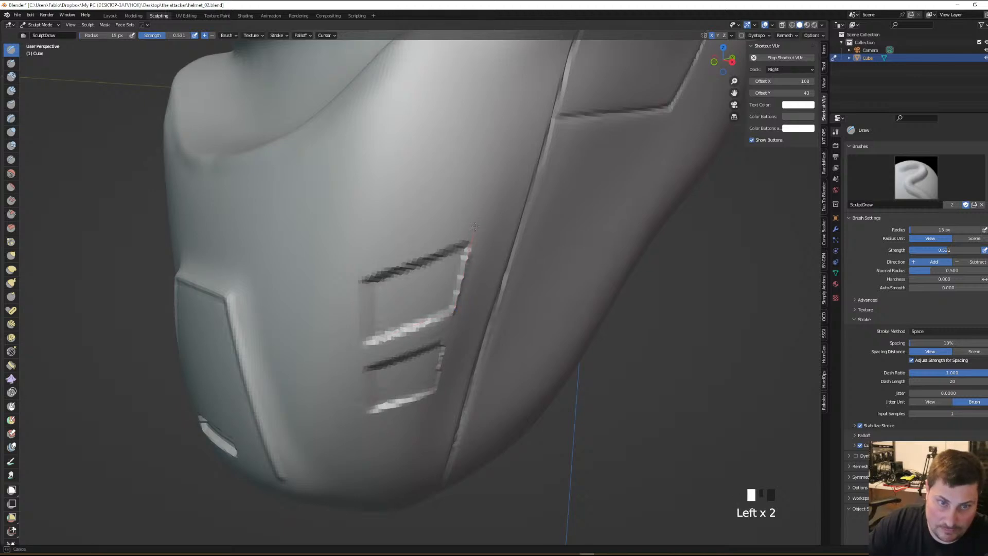
drag(478, 218, 478, 219)
drag(364, 345, 364, 332)
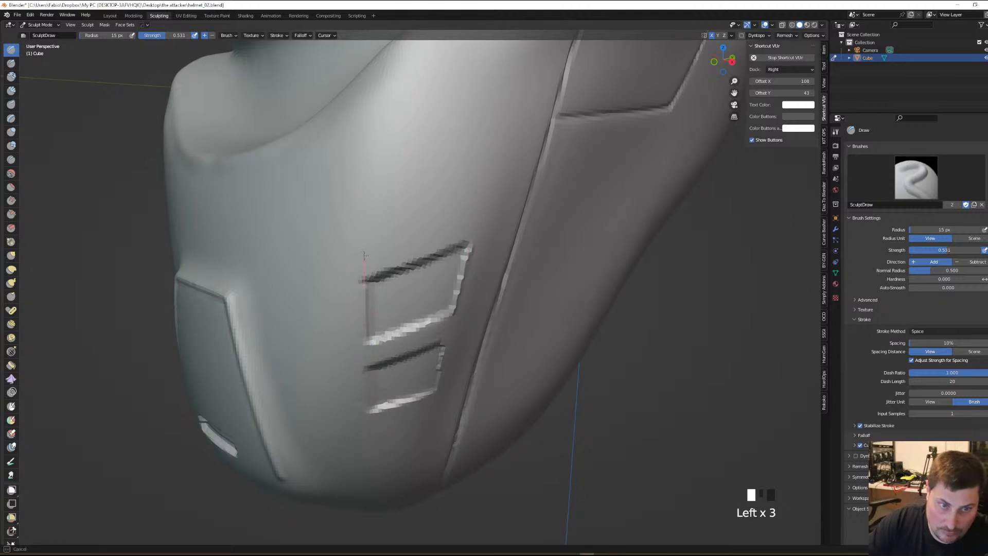
mouse_move(365, 253)
mouse_down()
mouse_move(366, 280)
mouse_move(430, 253)
mouse_up()
drag(491, 232, 491, 233)
Build up raised edges along the top, rear and front of the lower cheek vent with the same additive Draw brush
drag(367, 365, 399, 351)
drag(369, 365, 404, 353)
mouse_move(422, 370)
middle_down()
mouse_move(410, 354)
mouse_move(366, 367)
middle_up()
drag(364, 365, 417, 350)
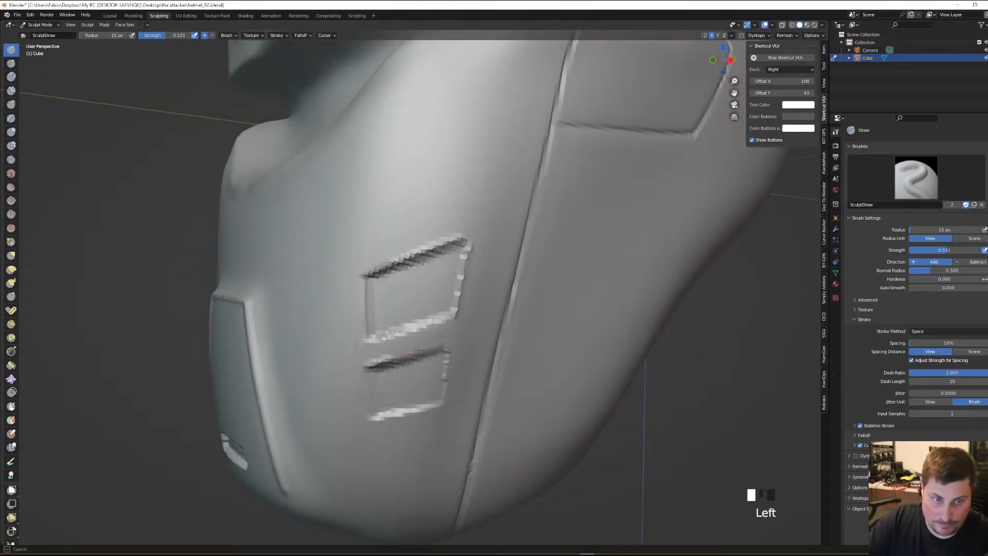
drag(475, 334, 448, 342)
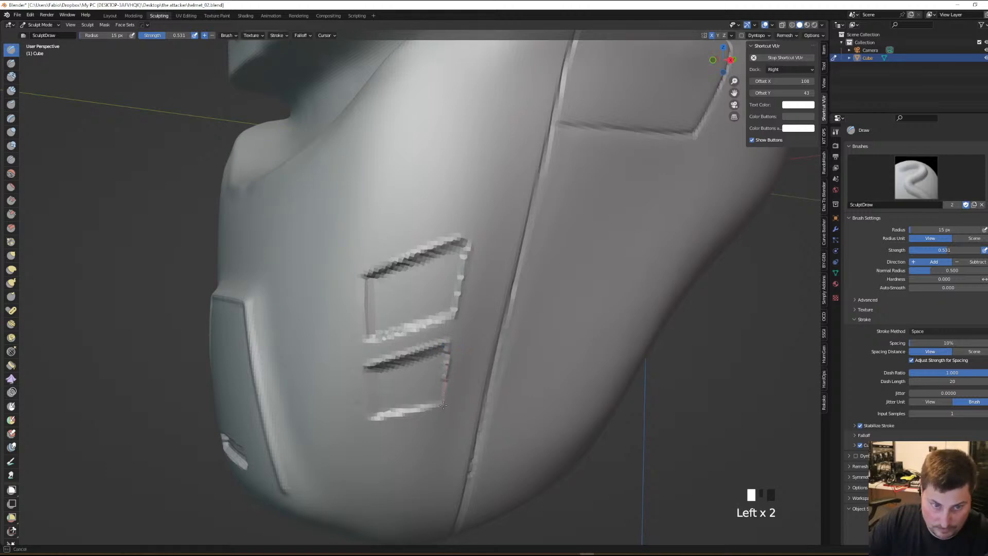
drag(441, 428, 440, 428)
drag(368, 369, 367, 381)
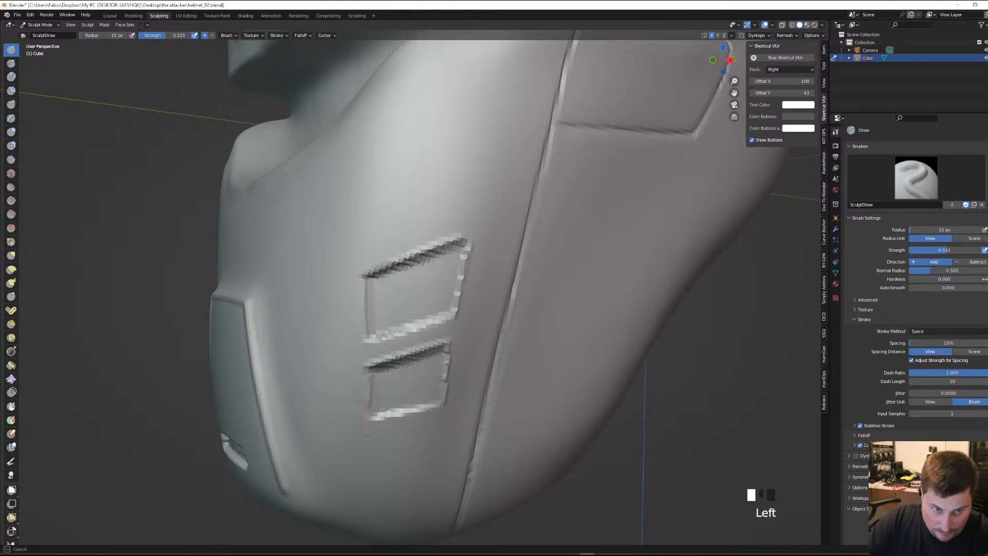
mouse_move(367, 442)
mouse_down()
mouse_move(392, 412)
mouse_move(452, 397)
mouse_up()
Turn off Stabilize Stroke and smooth both cheek vents and the surrounding surface with a 236 px brush
ctrl+middle_drag(452, 397, 434, 401)
key(f)
shift+click(437, 340)
shift+click(437, 340)
shift+click(438, 340)
shift+click(438, 340)
shift+click(438, 340)
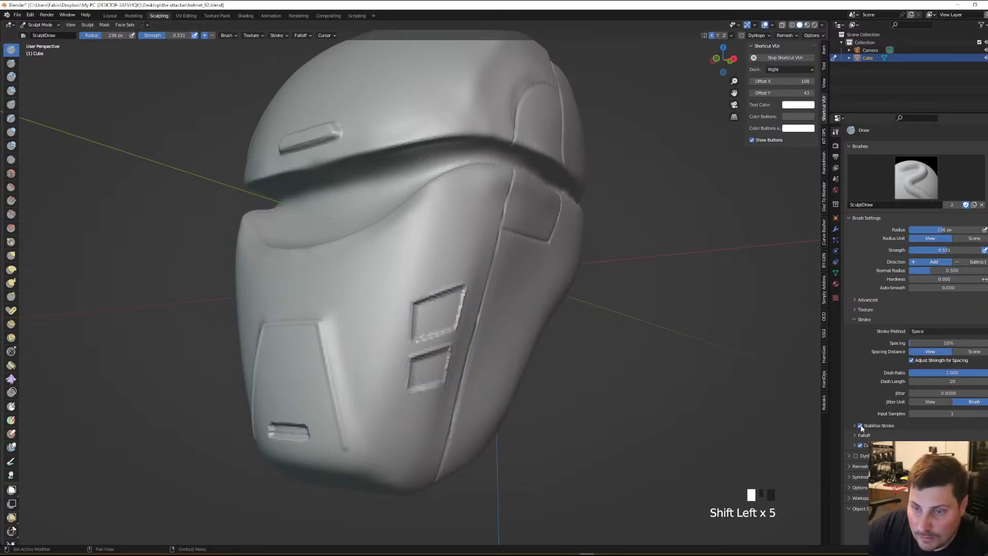
shift+drag(431, 320, 455, 347)
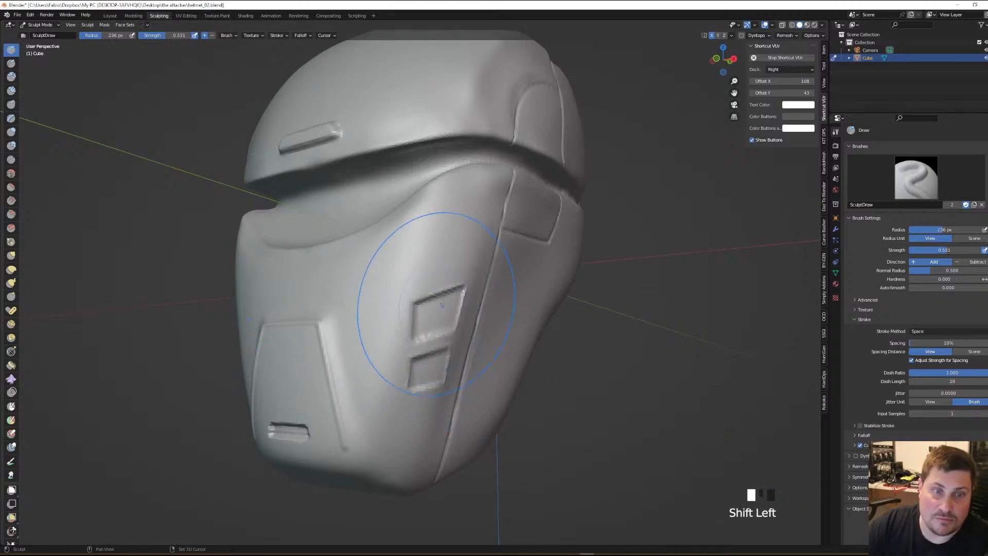
shift+drag(463, 300, 451, 288)
shift+click(484, 375)
Try smoothing the chin plate's outline with a 55 px brush, then undo it
mouse_move(518, 360)
ctrl+middle_down()
mouse_move(523, 332)
mouse_move(507, 360)
mouse_move(520, 356)
mouse_move(490, 366)
mouse_move(510, 340)
ctrl+middle_up()
mouse_move(510, 339)
shift+middle_down()
mouse_move(517, 325)
mouse_move(468, 346)
mouse_move(546, 287)
mouse_move(419, 331)
shift+middle_up()
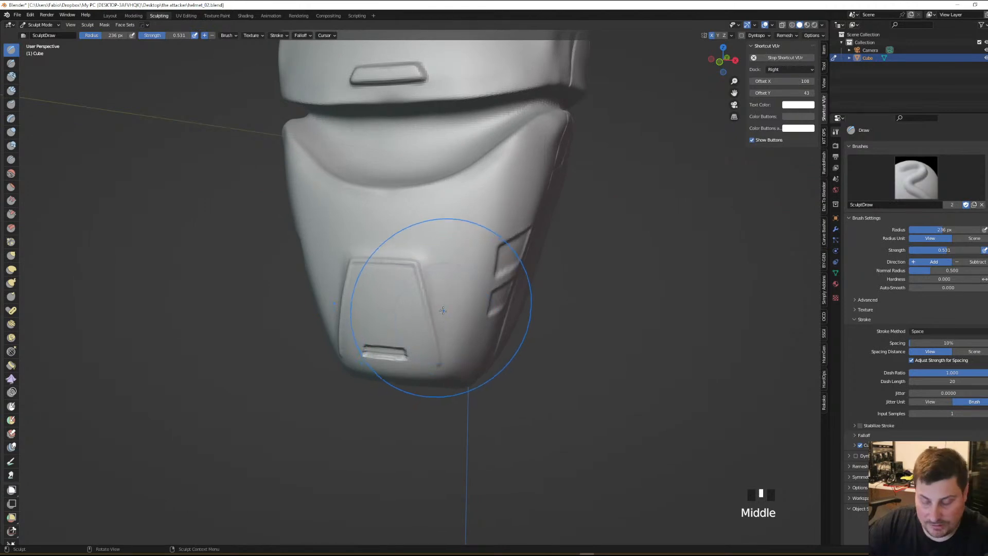
key(f)
click(421, 296)
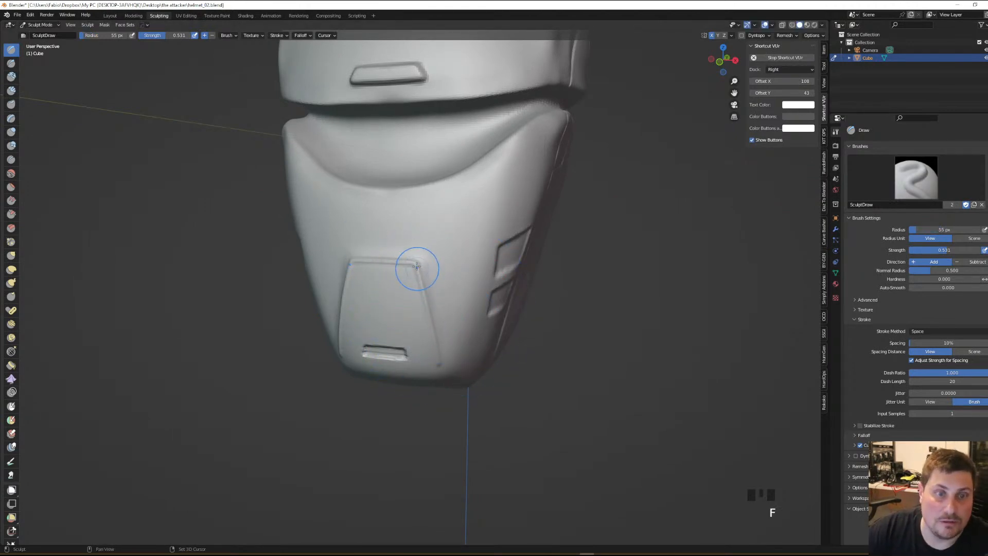
shift+drag(417, 268, 422, 286)
shift+drag(432, 337, 436, 357)
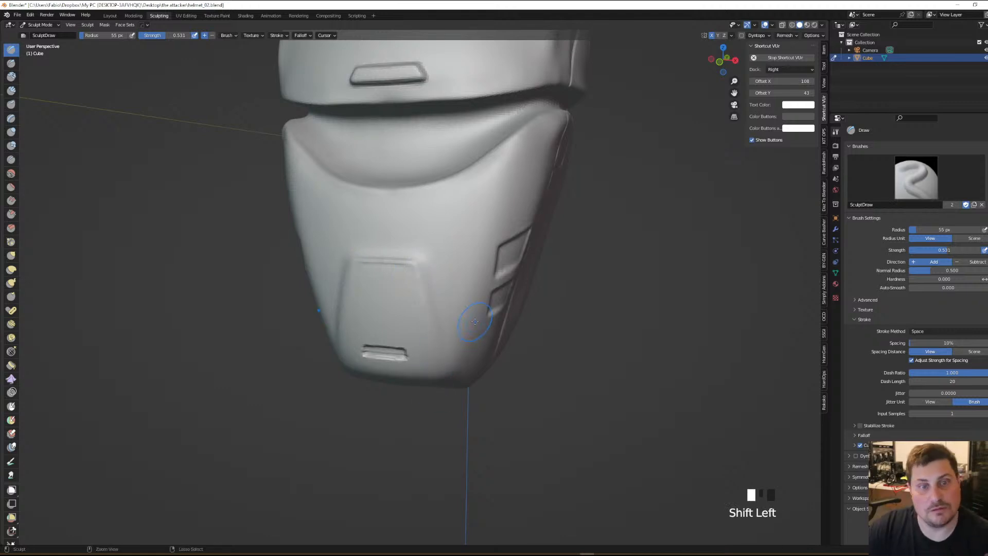
key(ctrl+z)
Lower the brush strength to 0.119, try carving and smoothing the chin plate's outline again, and undo the strokes
right_click(423, 264)
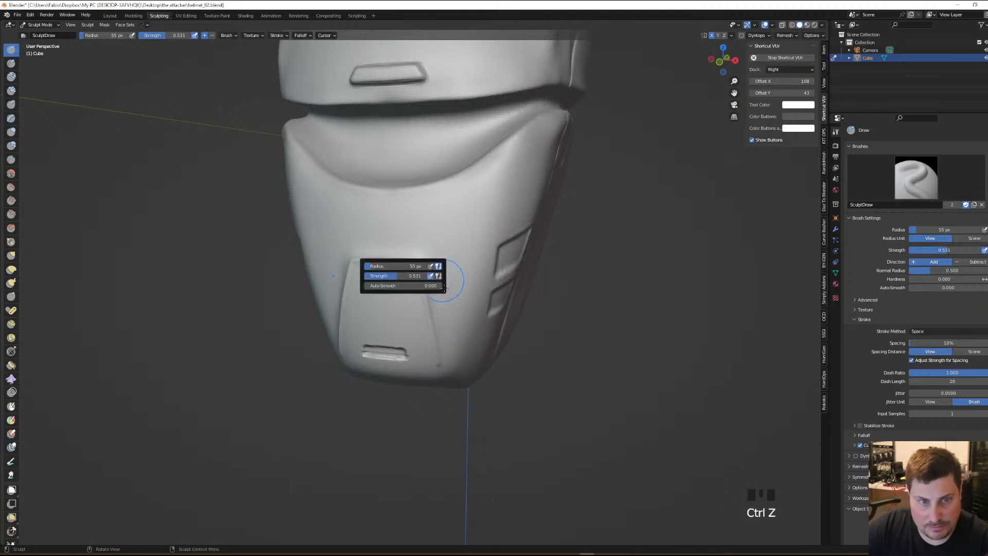
mouse_move(393, 275)
mouse_down()
mouse_move(368, 276)
mouse_move(385, 260)
mouse_up()
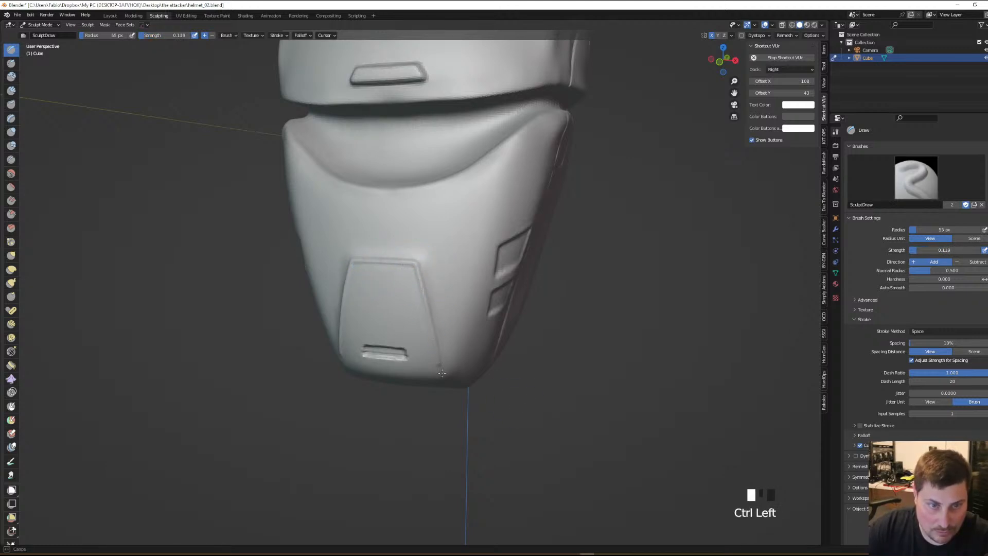
ctrl+drag(398, 260, 413, 263)
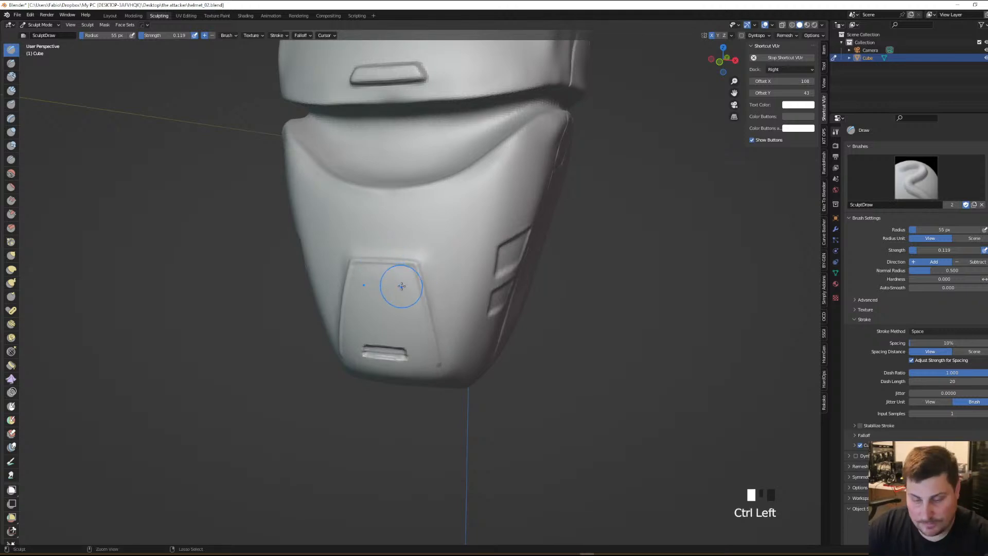
key(ctrl+z)
key(ctrl+z)
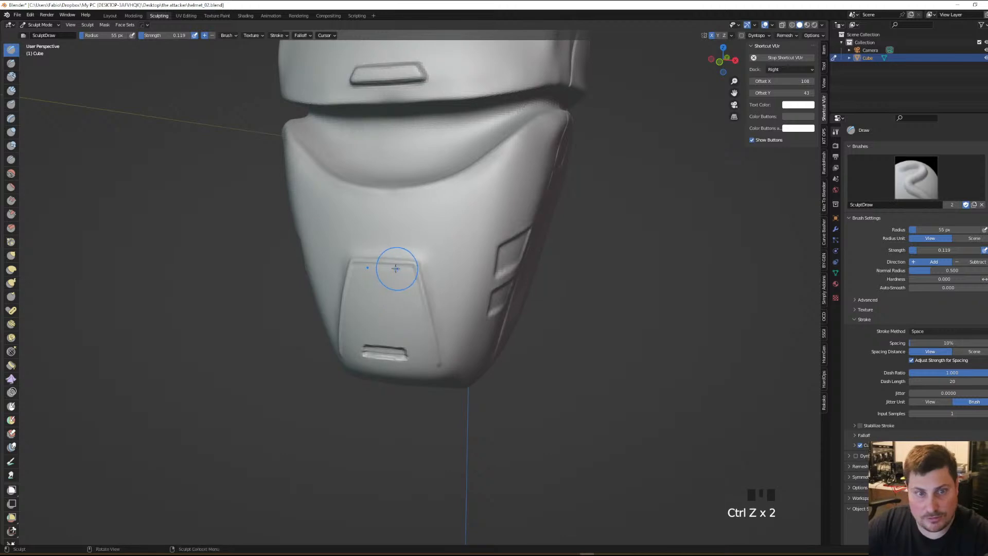
shift+drag(379, 260, 382, 260)
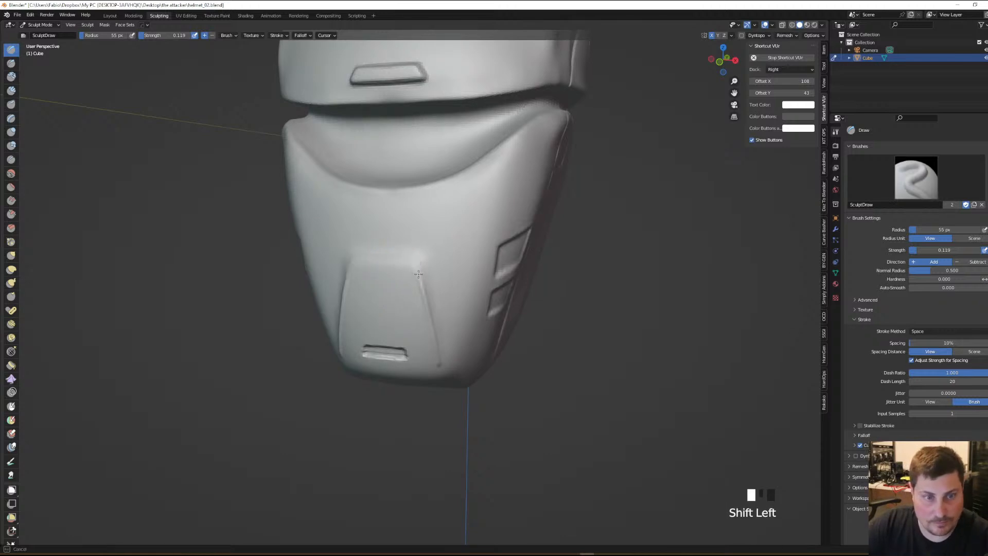
shift+drag(435, 324, 447, 366)
key(ctrl+z)
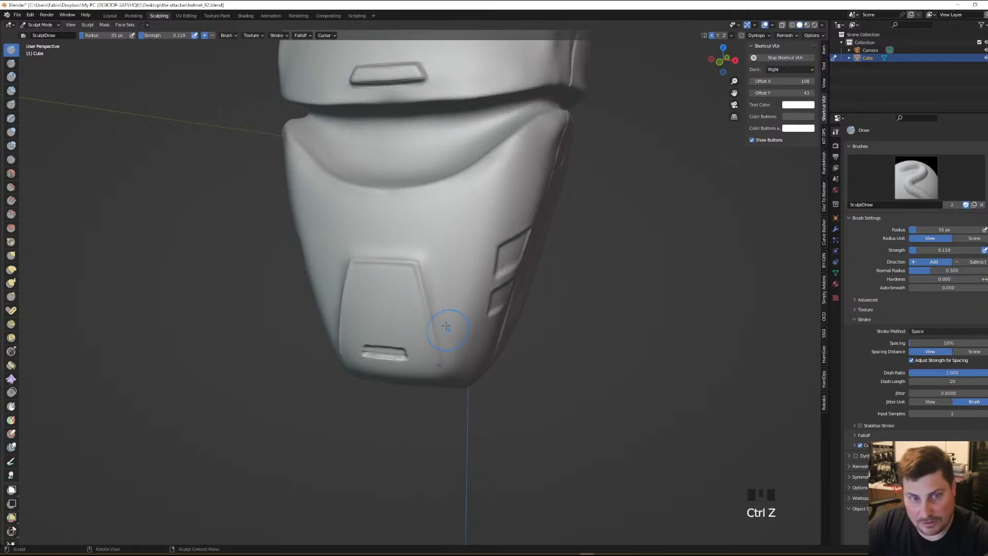
Reduce the Draw brush strength to 0.006, test smoothing the chin plate's outline with it, and undo the test
right_click(381, 296)
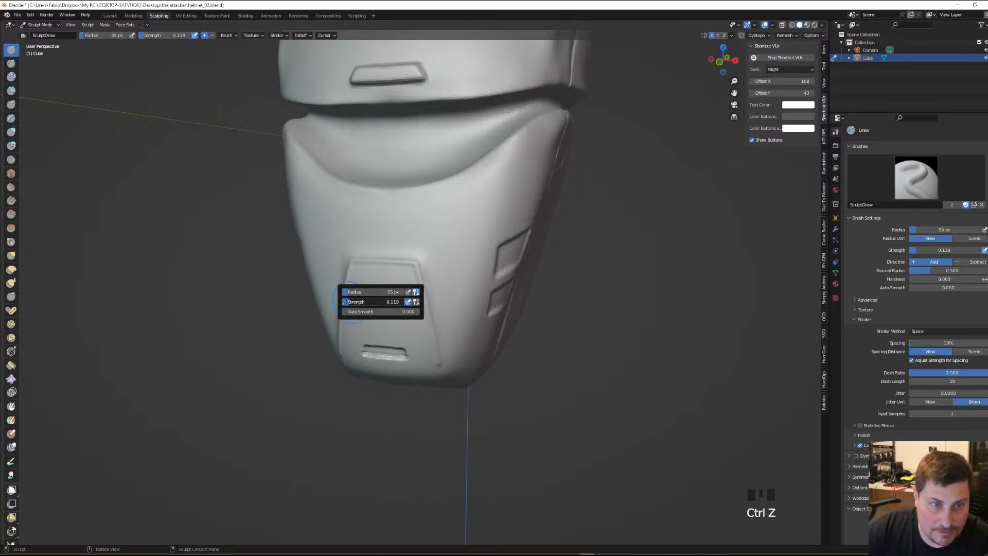
text(0.1)
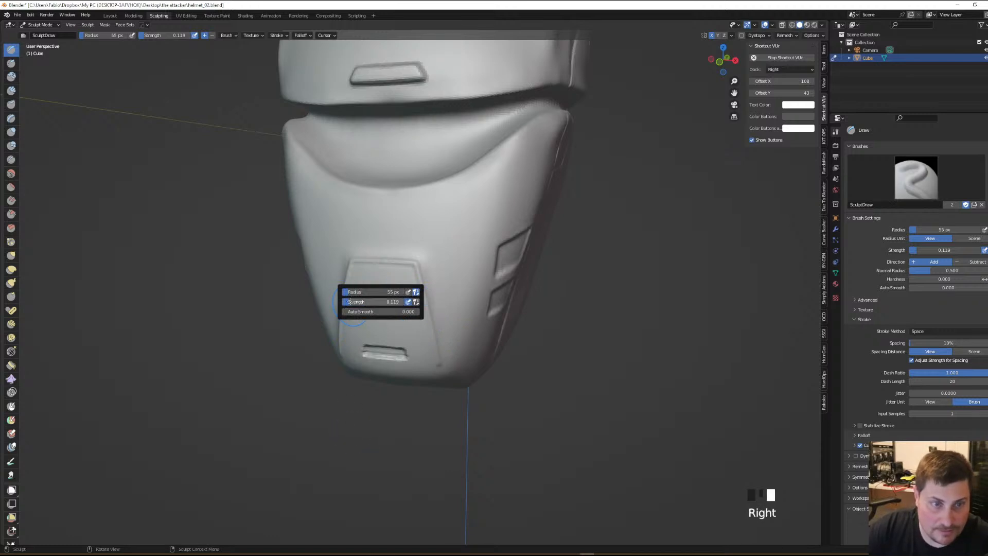
key(Return)
drag(338, 302, 333, 303)
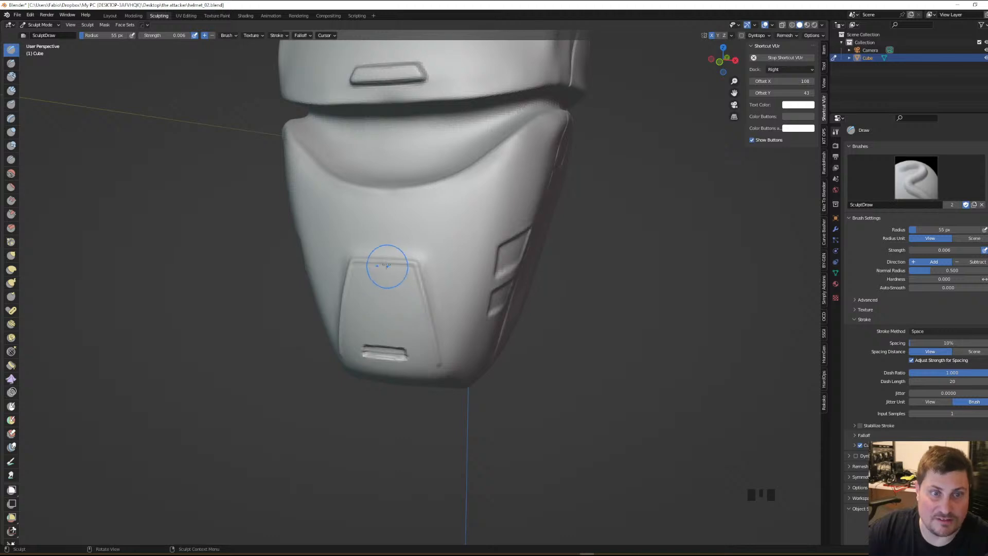
shift+drag(386, 263, 393, 261)
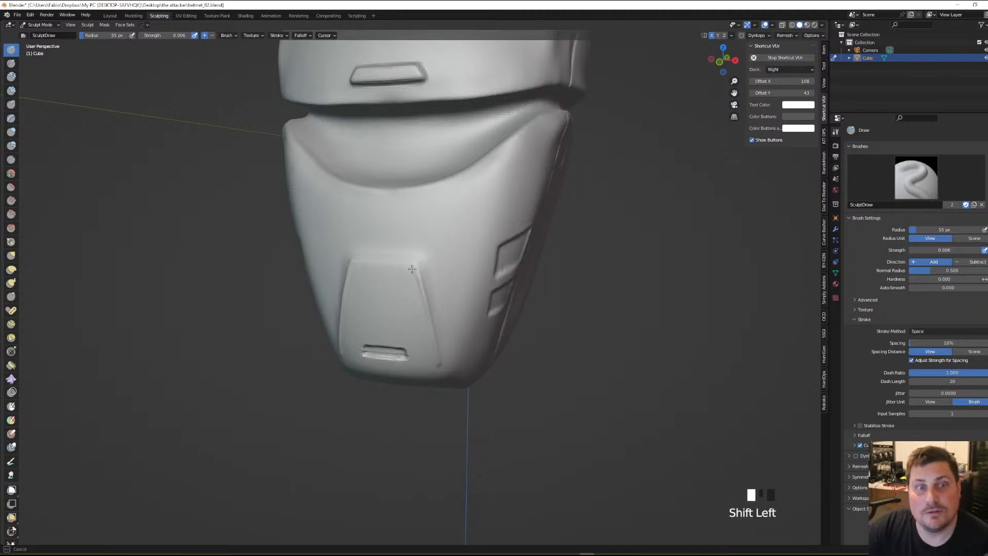
shift+drag(427, 307, 428, 309)
mouse_move(427, 309)
middle_down()
mouse_move(430, 335)
mouse_move(438, 327)
middle_up()
key(ctrl+z)
Enlarge the brush to 232 px and smooth over the chin plate's upper edge and side
middle_drag(435, 282, 454, 258)
key(f)
click(520, 278)
mouse_move(399, 263)
shift+mouse_down()
mouse_move(442, 376)
mouse_move(466, 304)
shift+mouse_up()
Switch to the Mask brush for work on the dome and set its radius to 17 px
ctrl+middle_drag(466, 304, 546, 328)
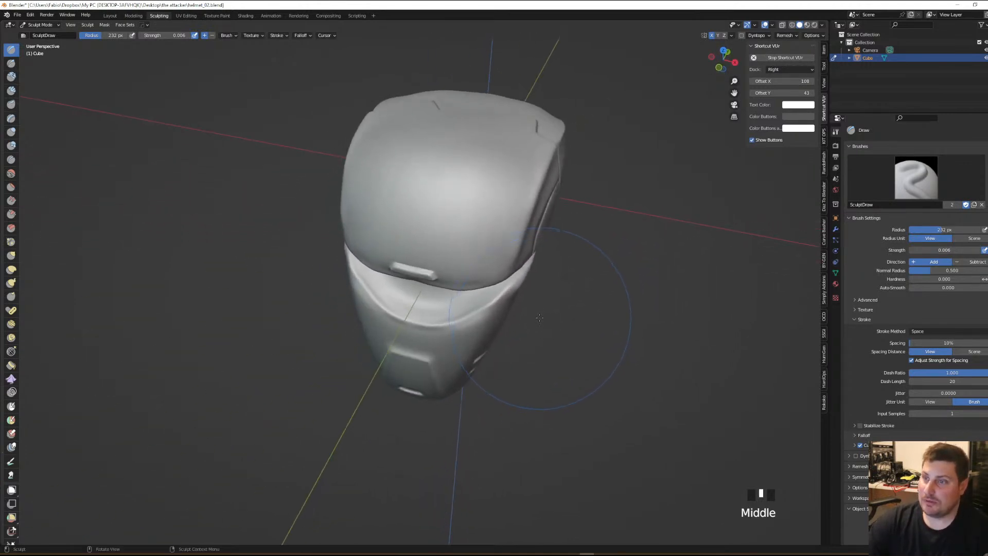
middle_drag(522, 272, 501, 261)
shift+middle_drag(494, 215, 492, 262)
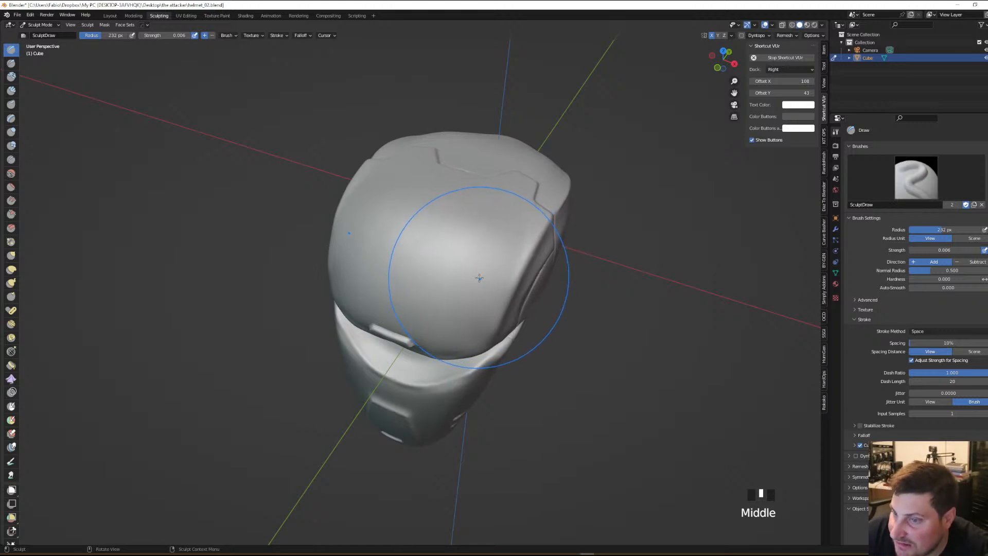
middle_drag(479, 278, 494, 243)
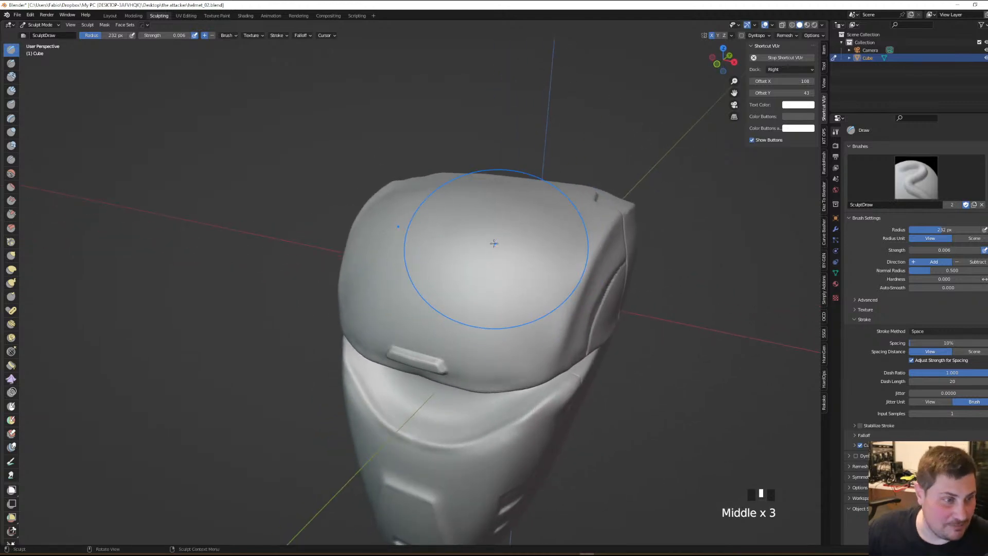
click(12, 407)
scroll(568, 303, up, 2)
key(f)
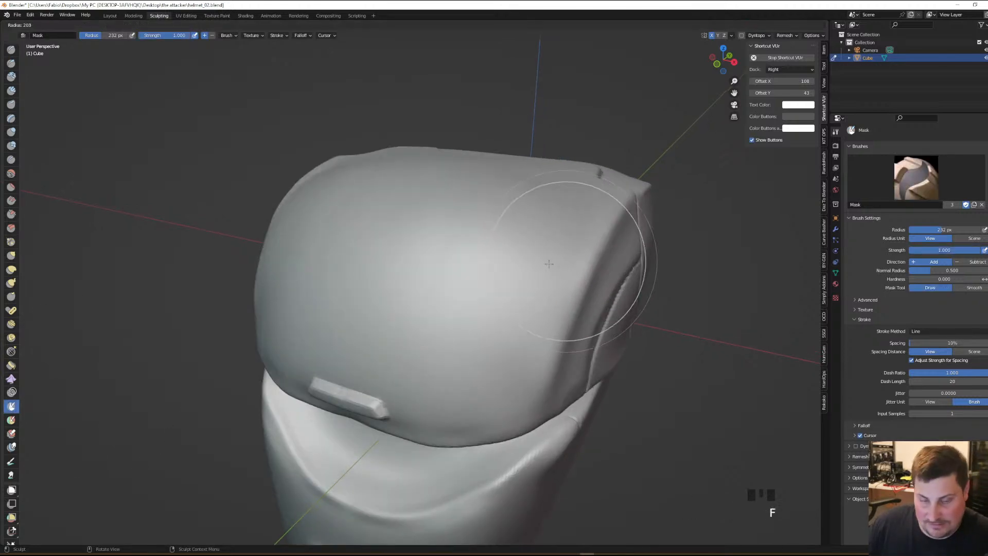
click(482, 263)
scroll(482, 263, down, 1)
mouse_move(482, 263)
middle_down()
mouse_move(426, 225)
mouse_move(491, 261)
middle_up()
scroll(427, 226, up, 1)
scroll(451, 235, down, 1)
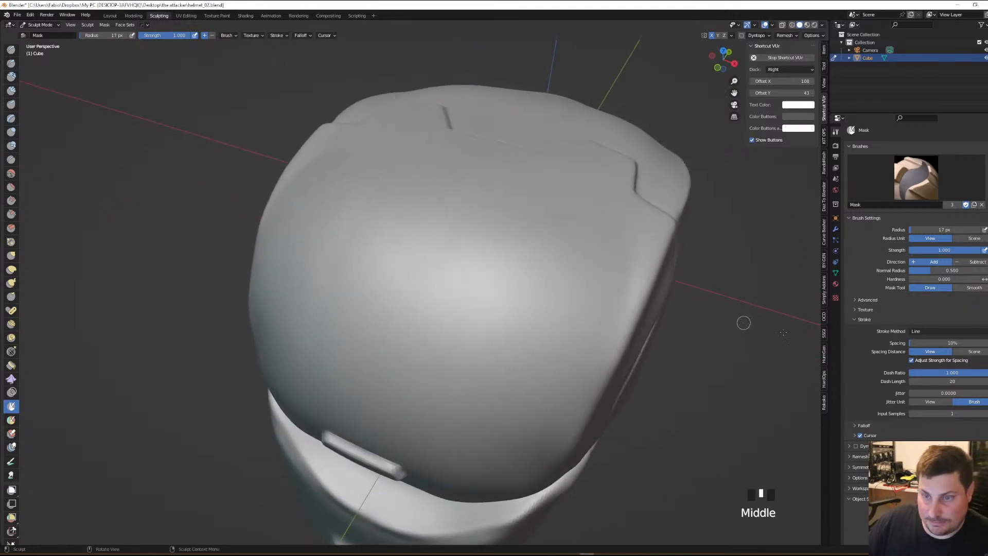
Outline a mirrored, notched L-shaped panel on each side of the dome's top with straight mask lines
click(927, 332)
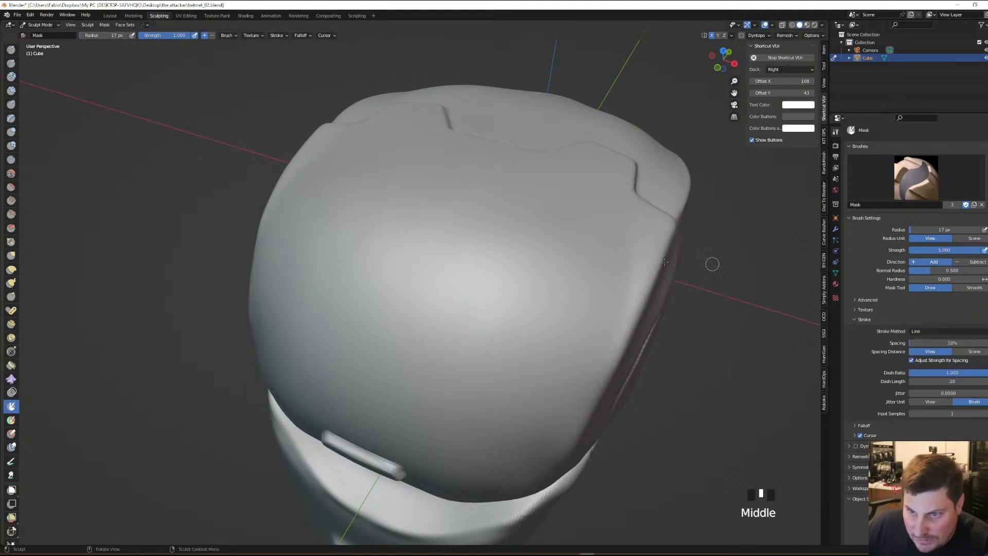
drag(447, 281, 545, 332)
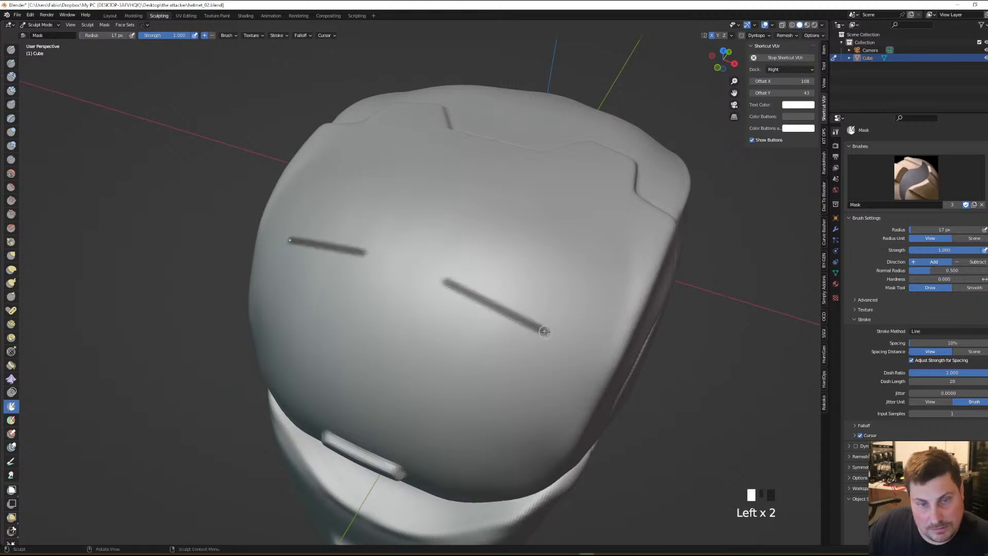
middle_drag(542, 332, 535, 323)
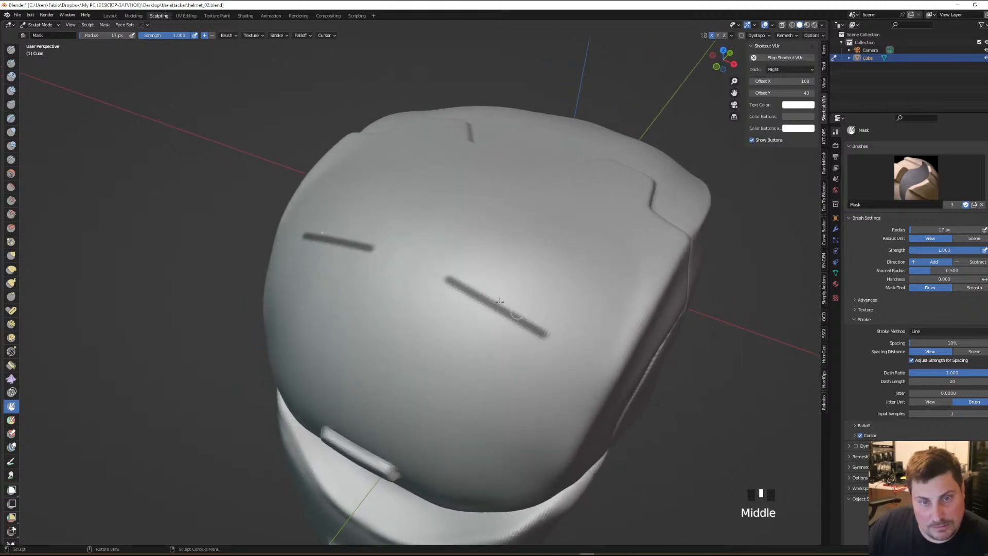
drag(447, 279, 456, 275)
drag(507, 239, 583, 283)
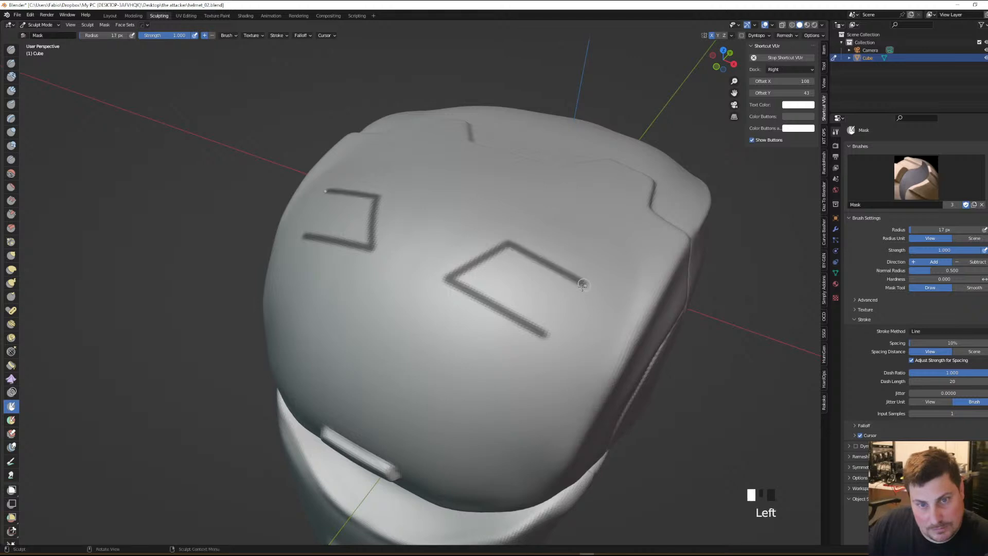
mouse_move(545, 335)
mouse_down()
mouse_move(621, 249)
mouse_move(585, 236)
mouse_move(546, 259)
mouse_up()
scroll(545, 259, down, 2)
mouse_move(545, 259)
middle_down()
mouse_move(550, 250)
mouse_move(568, 307)
middle_up()
scroll(556, 262, up, 3)
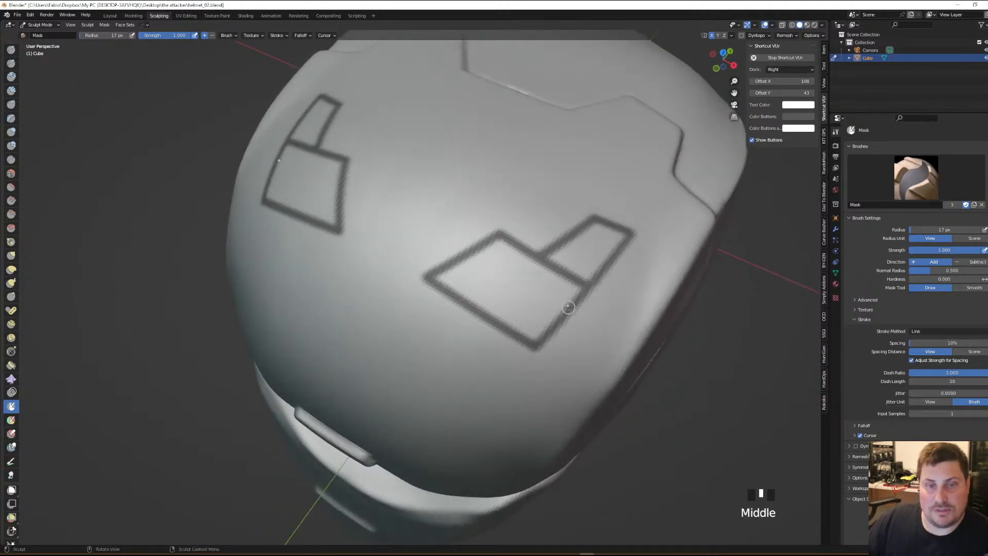
Change the mask stroke method to Space, fill both outlined panel shapes completely, and invert the mask
click(930, 331)
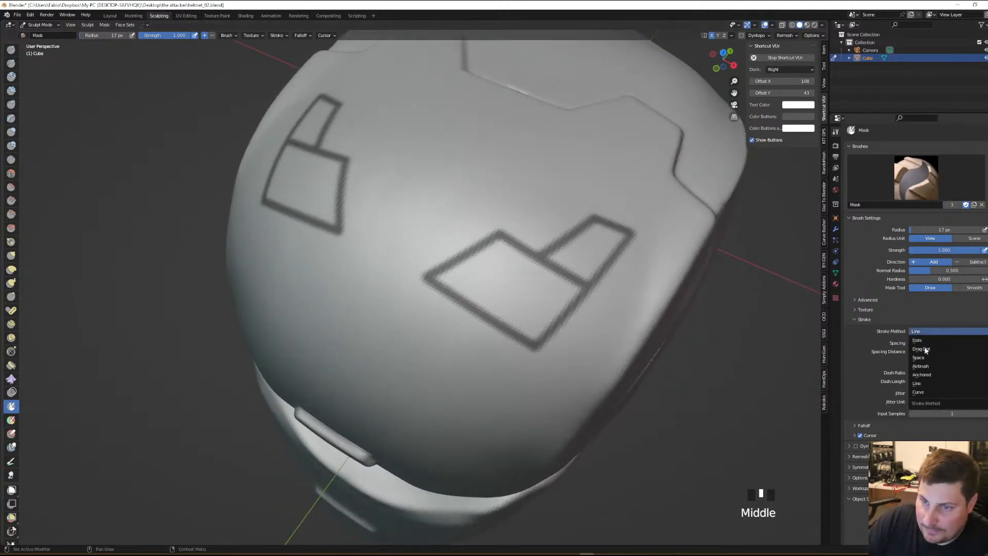
click(919, 358)
mouse_move(580, 255)
mouse_down()
mouse_move(557, 260)
mouse_move(564, 242)
mouse_move(576, 268)
mouse_move(546, 283)
mouse_move(610, 250)
mouse_move(563, 287)
mouse_move(547, 283)
mouse_move(587, 232)
mouse_move(617, 245)
mouse_up()
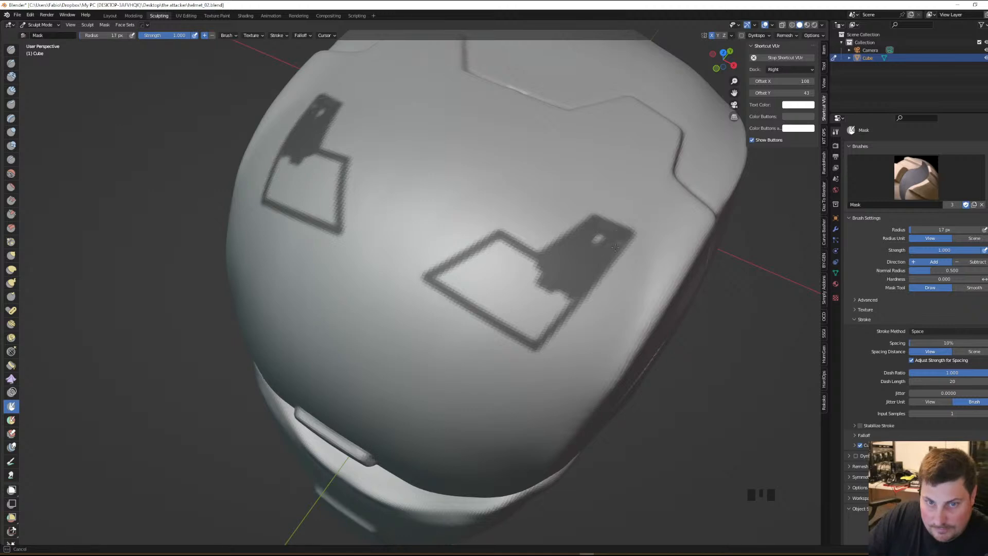
mouse_move(574, 284)
mouse_down()
mouse_move(550, 317)
mouse_move(513, 245)
mouse_move(475, 253)
mouse_move(471, 298)
mouse_move(538, 332)
mouse_move(537, 310)
mouse_move(495, 260)
mouse_move(449, 278)
mouse_move(510, 309)
mouse_move(506, 245)
mouse_up()
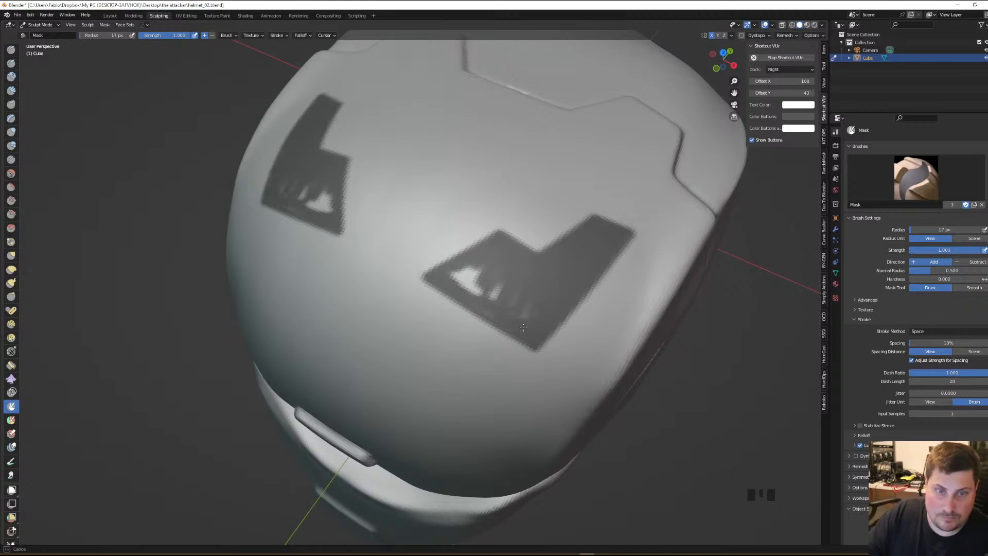
mouse_move(472, 301)
mouse_down()
mouse_move(462, 278)
mouse_move(465, 287)
mouse_up()
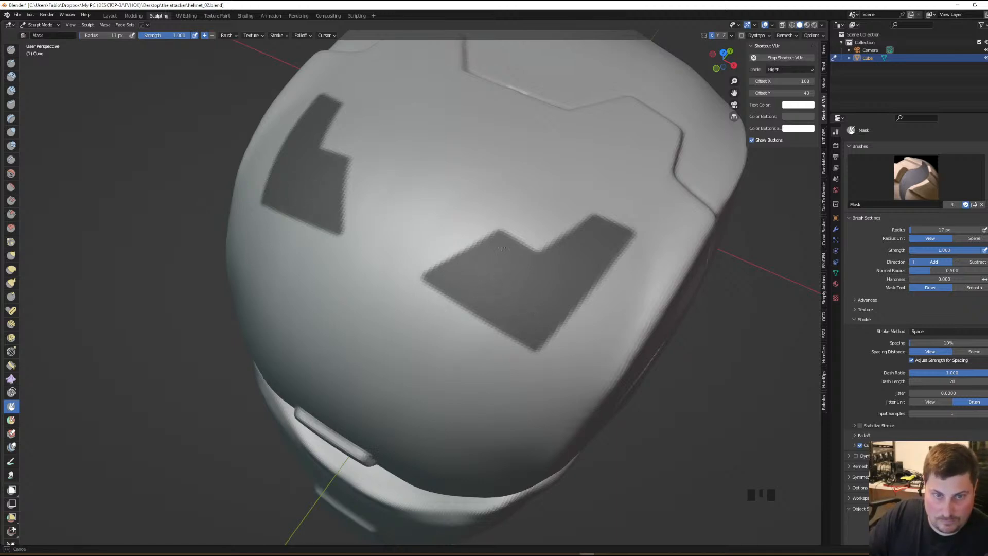
drag(491, 289, 481, 261)
key(ctrl+i)
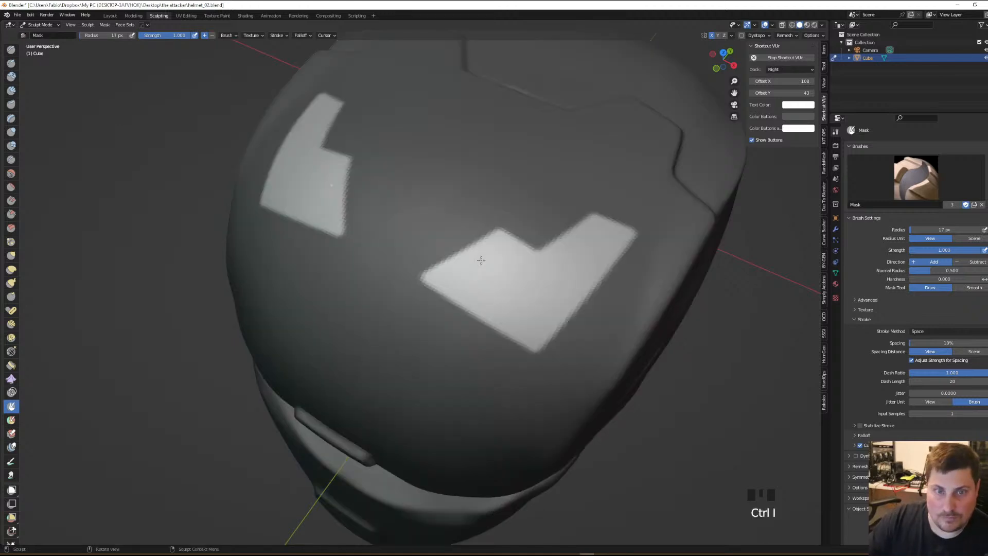
Raise the two unmasked panels above the dome's surface with the Move tool
scroll(481, 261, down, 4)
scroll(6, 466, down, 3)
click(11, 478)
scroll(391, 330, down, 1)
middle_drag(392, 329, 419, 345)
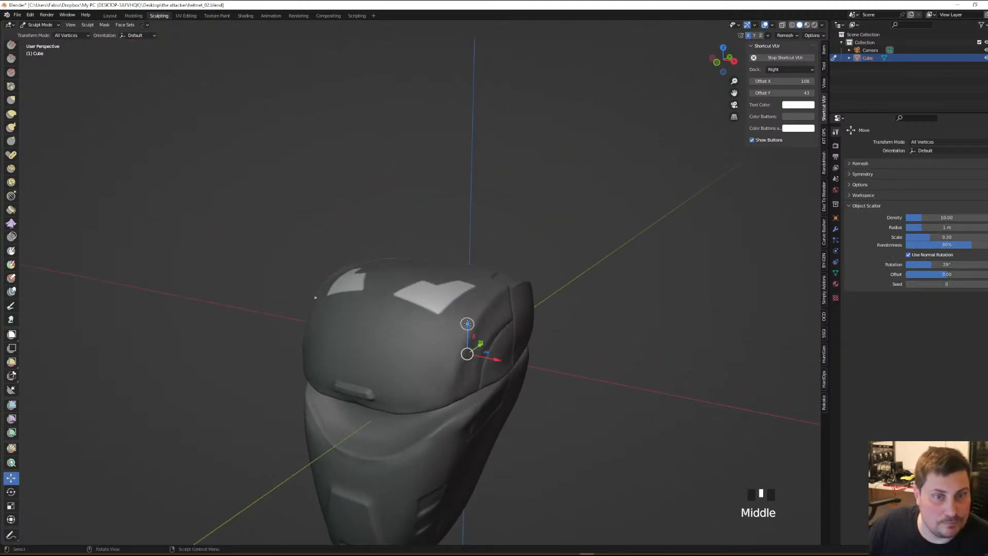
drag(471, 323, 469, 330)
scroll(469, 329, down, 1)
mouse_move(469, 329)
middle_down()
mouse_move(498, 262)
mouse_move(442, 306)
middle_up()
scroll(468, 289, up, 2)
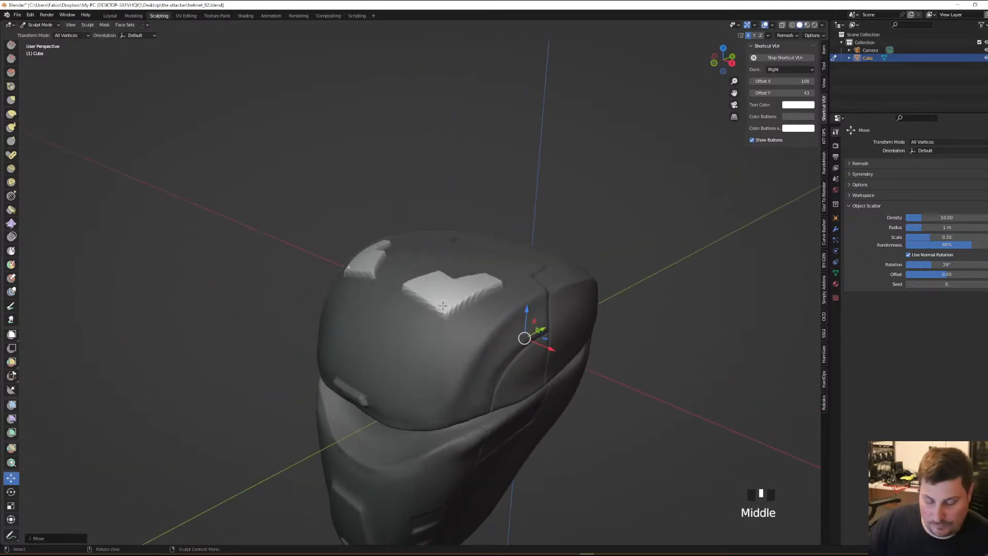
Clear the mask and remesh the helmet with a voxel size of 0.005 m
key(alt+m)
scroll(539, 267, down, 1)
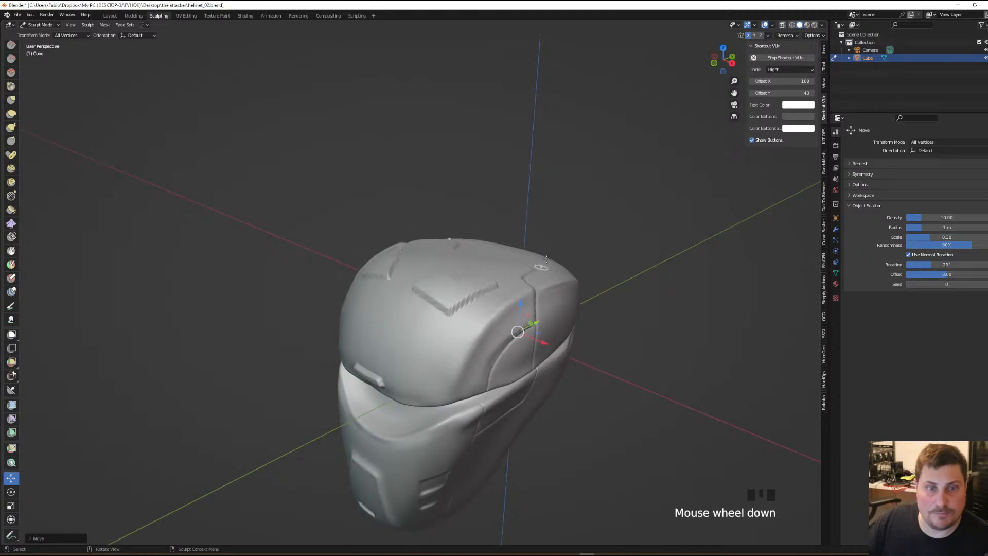
click(786, 36)
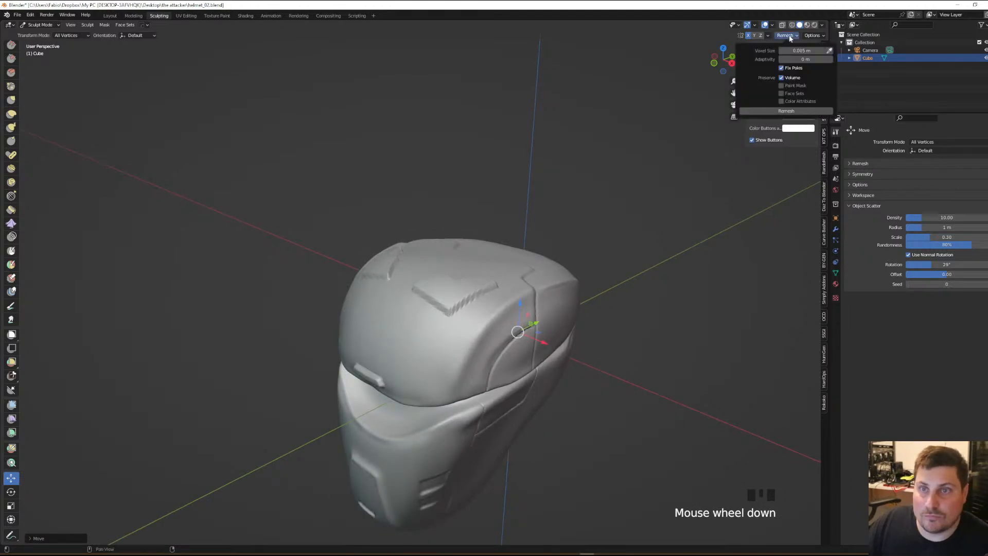
click(793, 112)
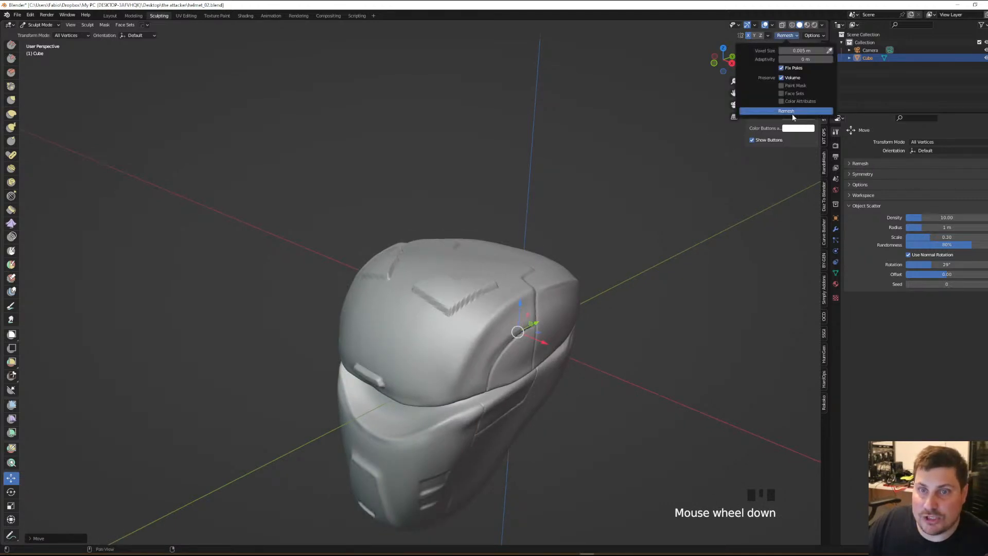
click(578, 269)
Switch to the Draw brush with a 98 px radius and smooth the raised panel's rear end into the dome
scroll(578, 269, up, 2)
mouse_move(578, 270)
middle_down()
mouse_move(500, 319)
mouse_move(465, 322)
middle_up()
key(1)
key(f)
click(530, 312)
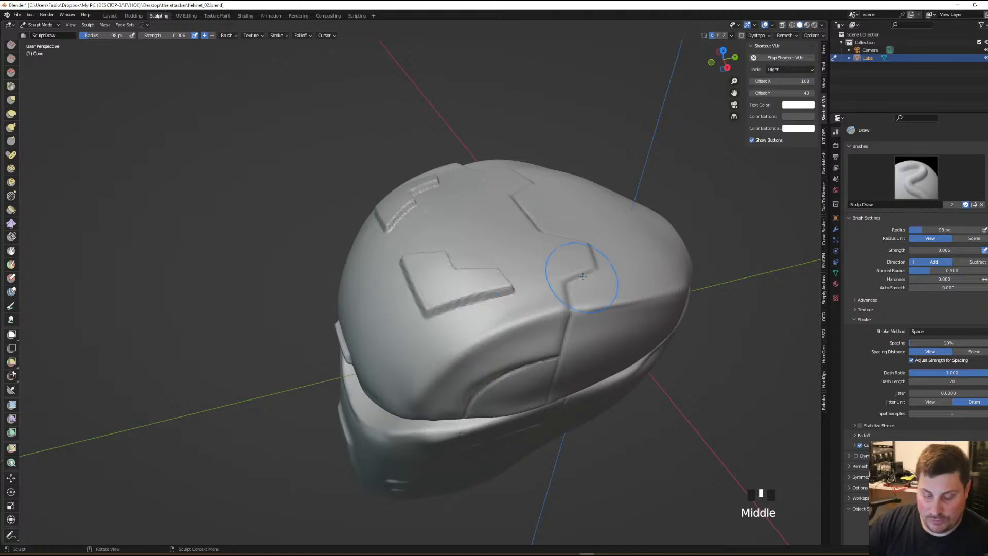
shift+click(503, 287)
shift+click(503, 286)
shift+click(502, 284)
shift+click(502, 284)
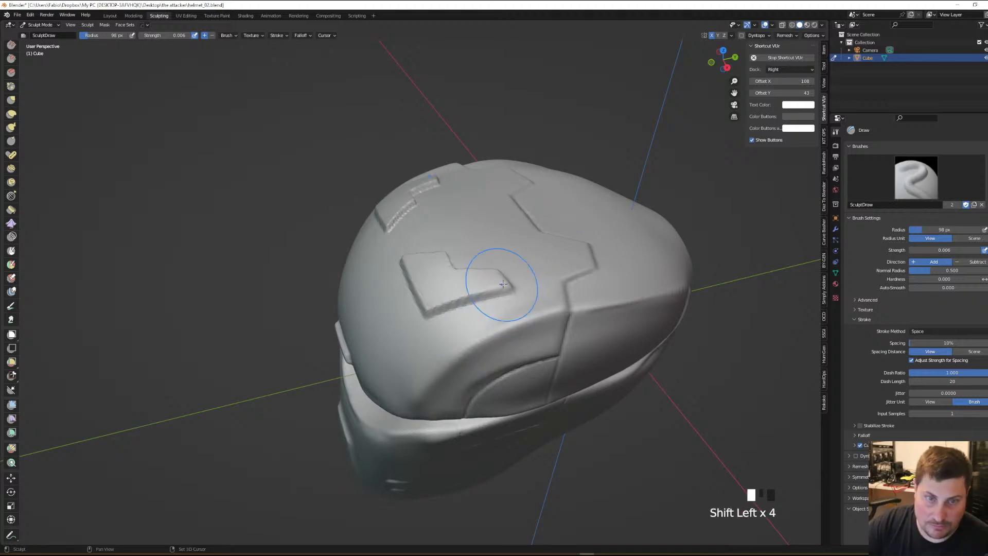
shift+click(503, 283)
shift+click(503, 283)
shift+click(504, 282)
shift+click(504, 281)
shift+click(503, 281)
shift+click(502, 280)
shift+click(497, 273)
shift+click(495, 281)
shift+click(493, 288)
shift+click(500, 289)
shift+click(497, 287)
shift+click(492, 287)
shift+click(487, 287)
shift+click(491, 284)
shift+click(496, 283)
Smooth the jagged front and inner edges of the raised dome panels
middle_drag(495, 282, 609, 186)
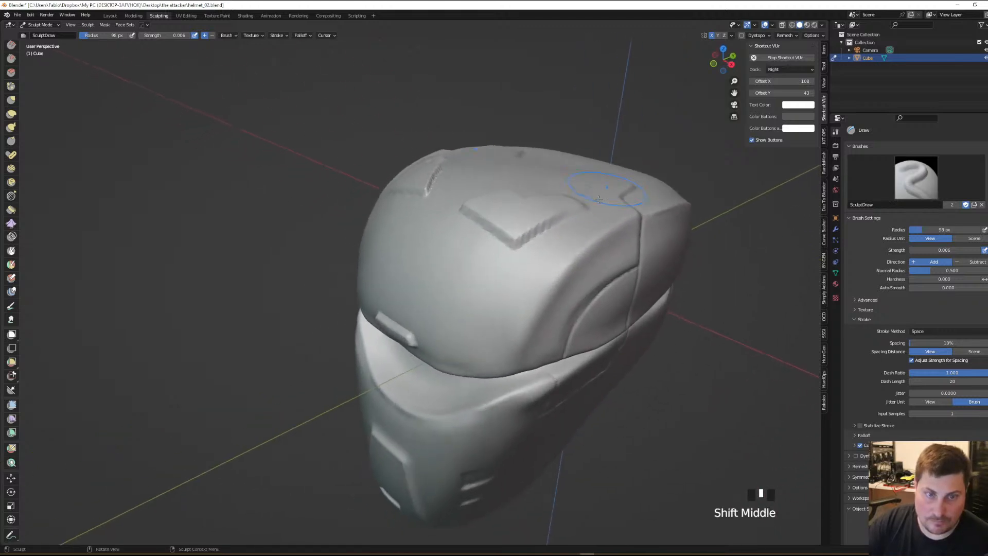
shift+click(523, 249)
shift+click(502, 235)
shift+click(493, 228)
shift+click(495, 229)
shift+click(551, 217)
mouse_move(563, 206)
middle_down()
mouse_move(624, 160)
mouse_move(608, 154)
mouse_move(617, 222)
mouse_move(638, 216)
mouse_move(588, 237)
mouse_move(592, 177)
mouse_move(409, 264)
mouse_move(523, 302)
middle_up()
mouse_move(525, 278)
shift+mouse_down()
mouse_move(506, 278)
mouse_move(541, 265)
mouse_move(519, 272)
shift+mouse_up()
mouse_move(527, 287)
middle_down()
mouse_move(617, 307)
mouse_move(515, 255)
mouse_move(463, 374)
mouse_move(474, 317)
mouse_move(502, 315)
mouse_move(491, 302)
mouse_move(514, 286)
middle_up()
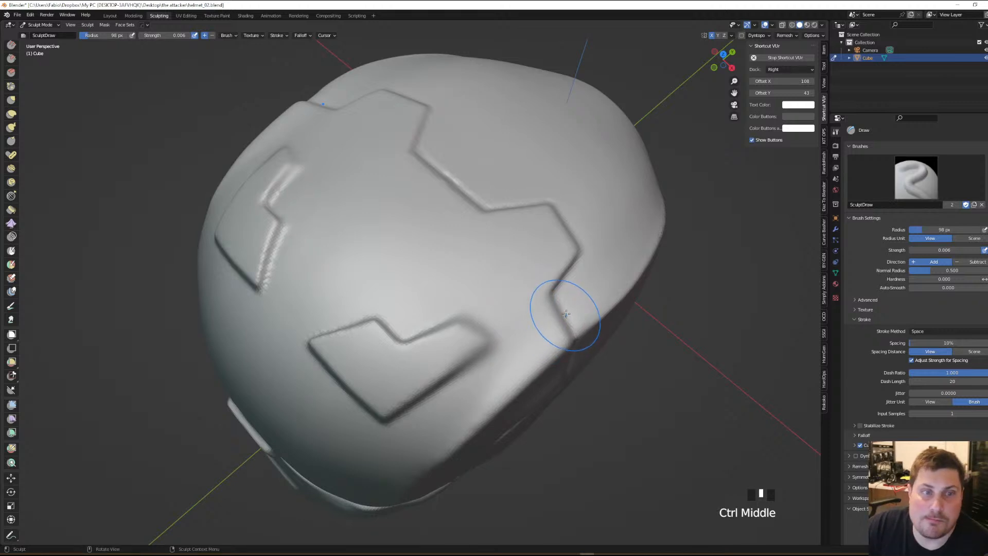
Reduce the Draw brush radius to 8 px for fine lines beside the raised panels
key(f)
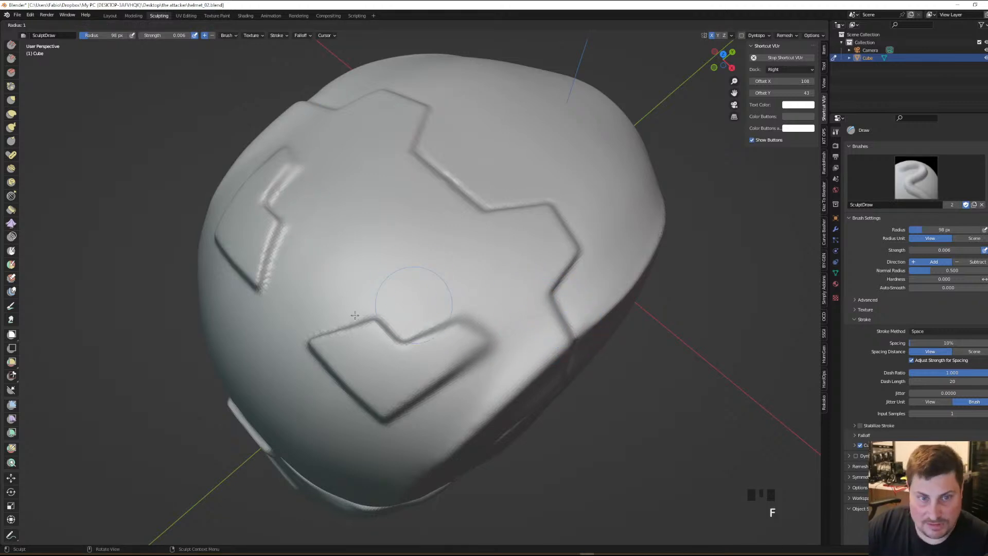
click(409, 306)
middle_drag(410, 305, 394, 305)
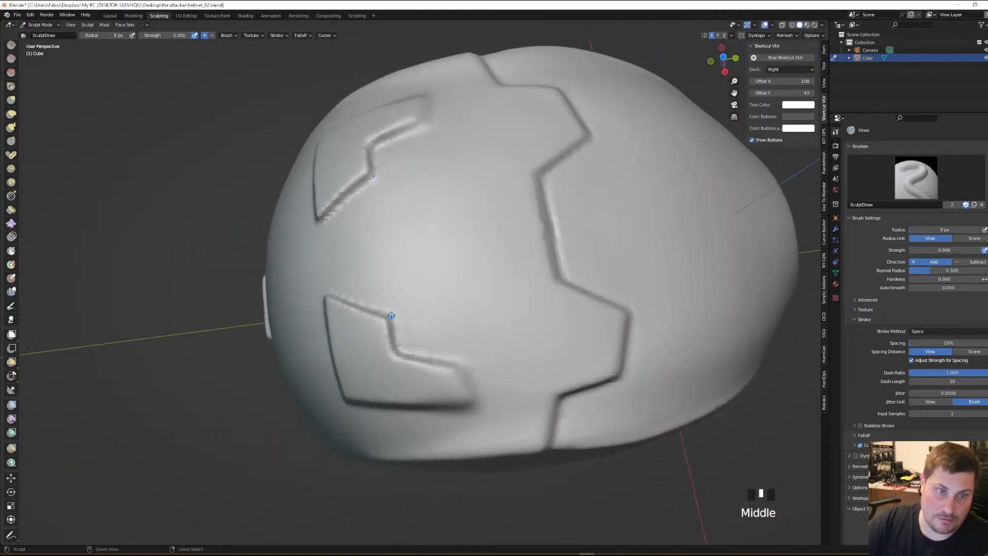
Raise the brush strength to 0.475, try carving a freehand line from the panel's inner corner, and undo it
right_click(414, 289)
mouse_move(353, 285)
mouse_down()
mouse_move(392, 285)
mouse_move(392, 316)
mouse_up()
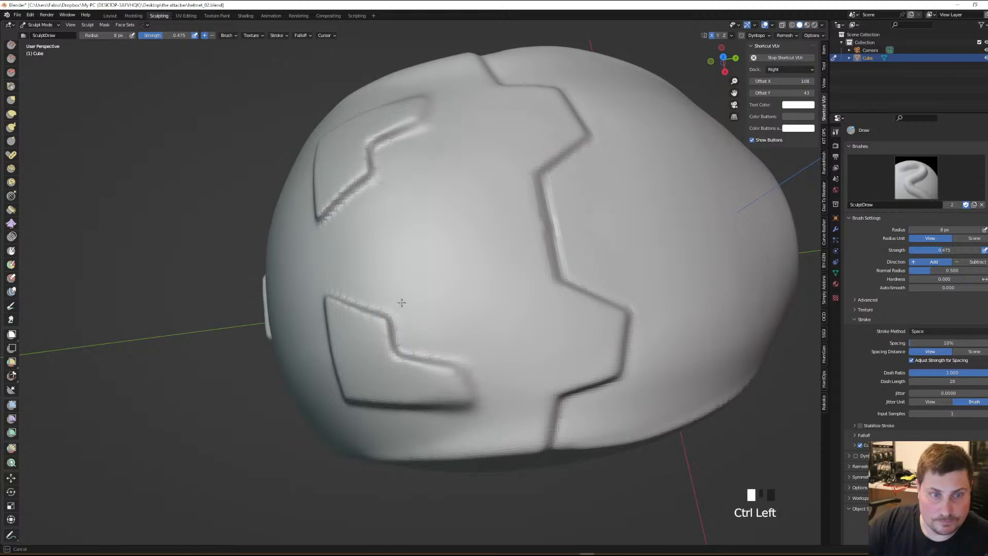
middle_drag(442, 270, 461, 252)
key(ctrl+z)
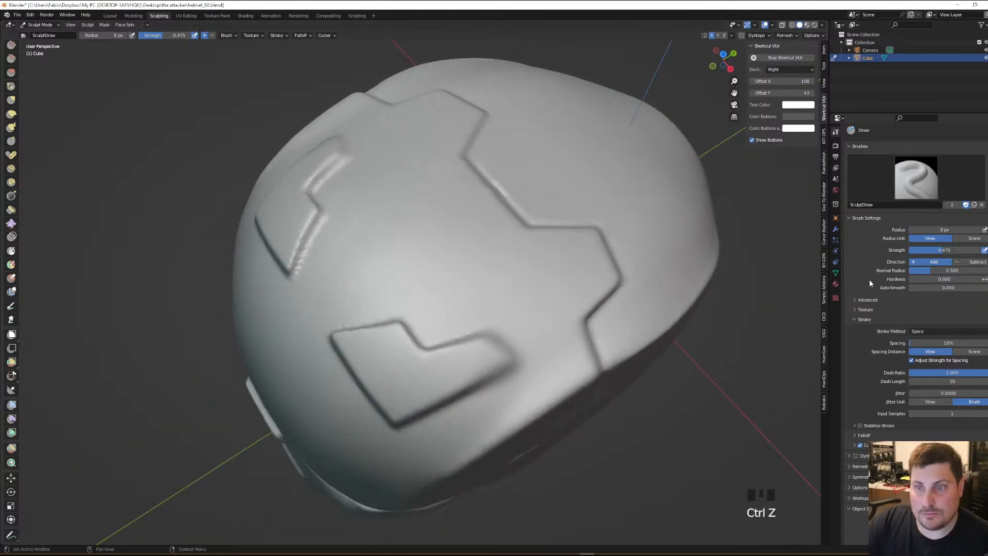
Set the Draw brush's stroke method to Line, try a straight groove from the panel's inner corner, and undo it
click(924, 331)
click(919, 377)
middle_drag(336, 254, 393, 311)
drag(393, 318, 426, 265)
mouse_move(426, 265)
middle_down()
mouse_move(514, 201)
mouse_move(455, 225)
mouse_move(438, 205)
middle_up()
key(ctrl+z)
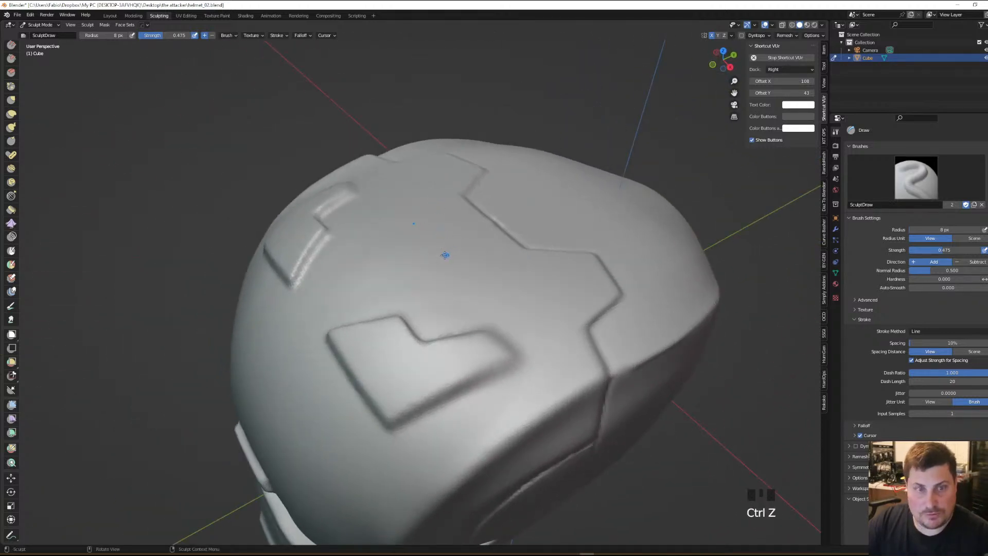
Increase the brush strength to 0.669 and carve straight grooves across the dome joining the two raised panels' inner corners
right_click(406, 265)
right_drag(397, 265, 411, 266)
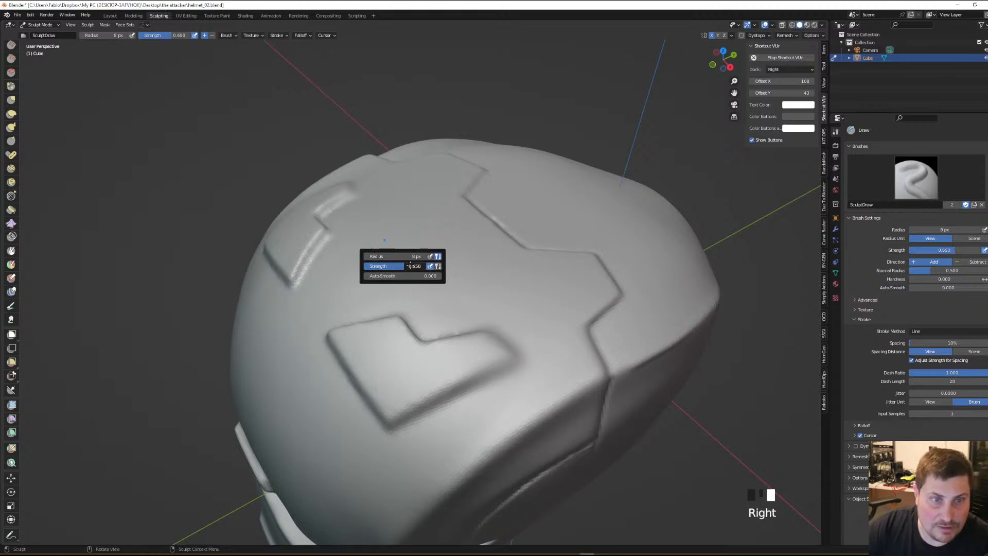
middle_drag(436, 286, 418, 285)
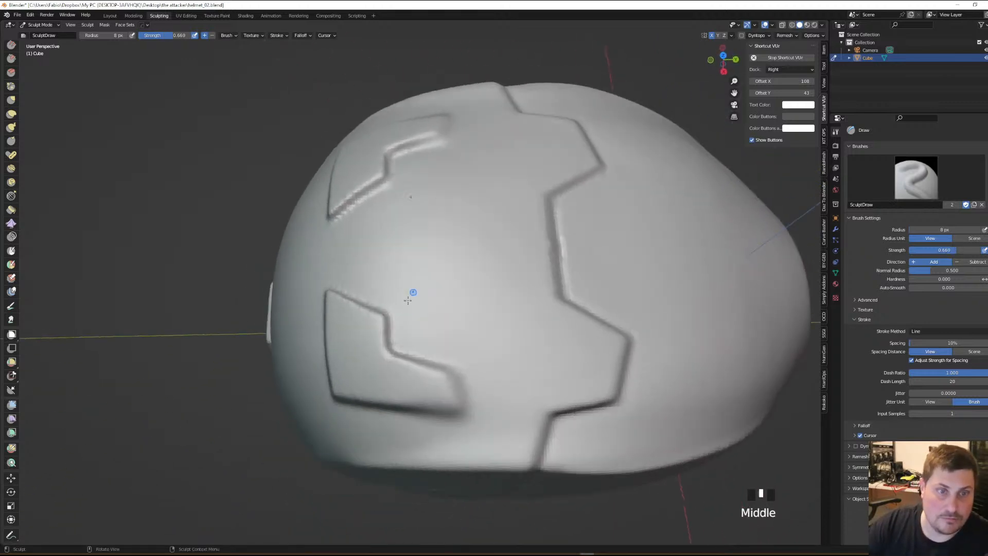
drag(392, 310, 388, 314)
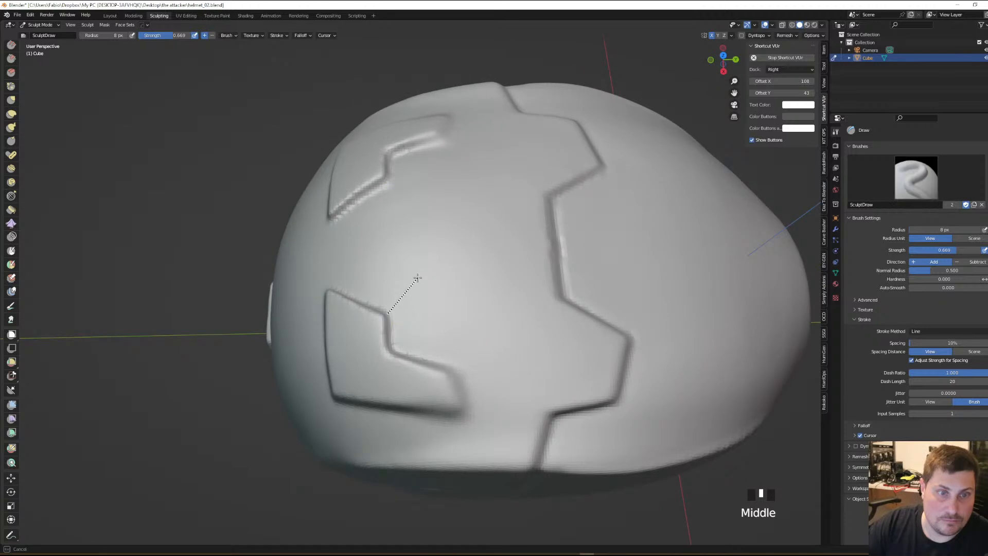
ctrl+drag(420, 275, 418, 278)
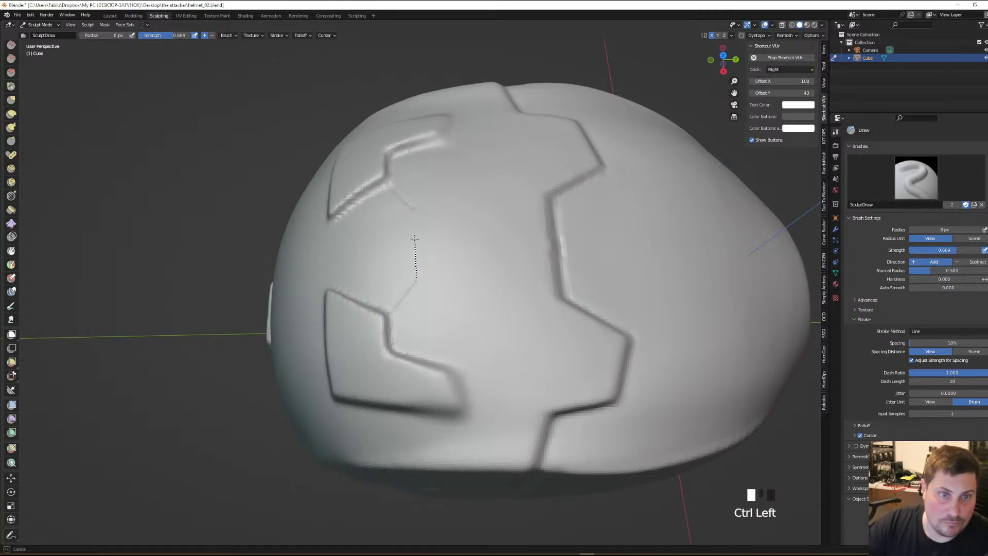
ctrl+drag(415, 238, 410, 241)
middle_drag(427, 237, 499, 254)
drag(398, 256, 433, 262)
ctrl+drag(465, 295, 465, 295)
Carve a straight groove from the raised panel's rear outer corner towards the seam on the dome's side
mouse_move(487, 280)
ctrl+middle_down()
mouse_move(479, 303)
mouse_move(471, 216)
mouse_move(473, 270)
mouse_move(377, 254)
mouse_move(404, 323)
mouse_move(443, 293)
mouse_move(380, 334)
ctrl+middle_up()
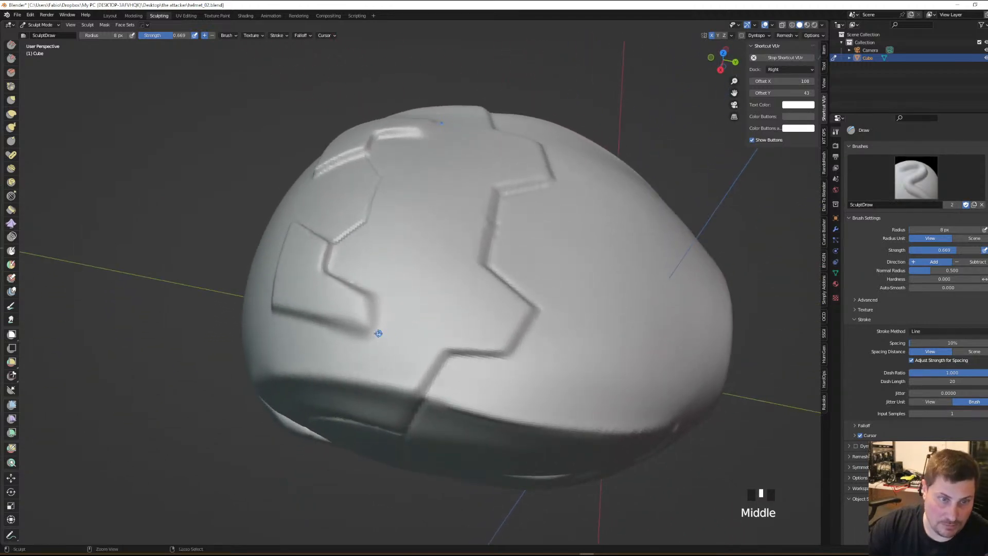
ctrl+drag(369, 335, 375, 338)
ctrl+drag(415, 389, 415, 390)
mouse_move(444, 311)
middle_down()
mouse_move(483, 288)
mouse_move(509, 238)
middle_up()
ctrl+drag(431, 271, 463, 282)
mouse_move(464, 283)
ctrl+middle_down()
mouse_move(480, 282)
mouse_move(482, 257)
mouse_move(466, 268)
mouse_move(415, 256)
ctrl+middle_up()
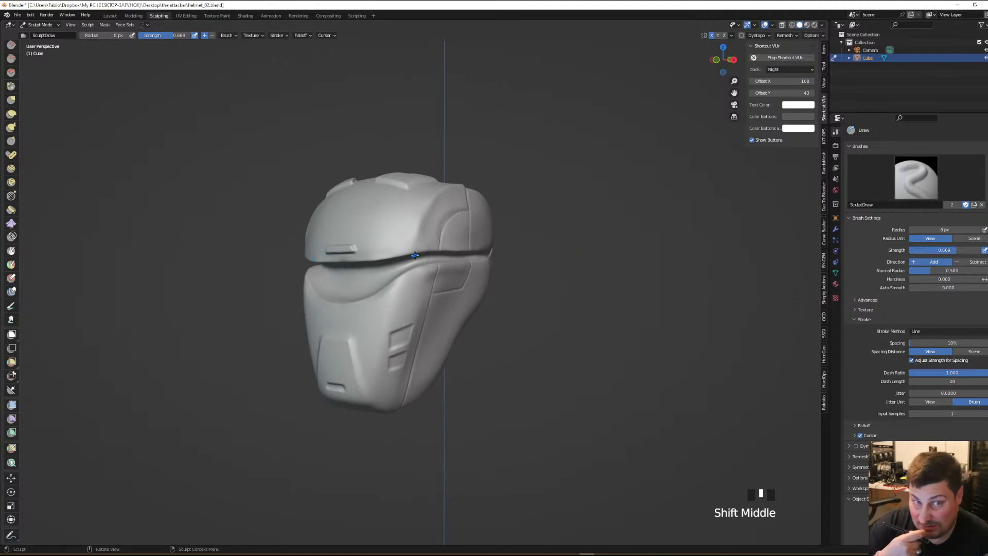
Set up the Mask brush with a 42 px radius and the Line stroke method for the dome's raised panels
scroll(415, 255, up, 6)
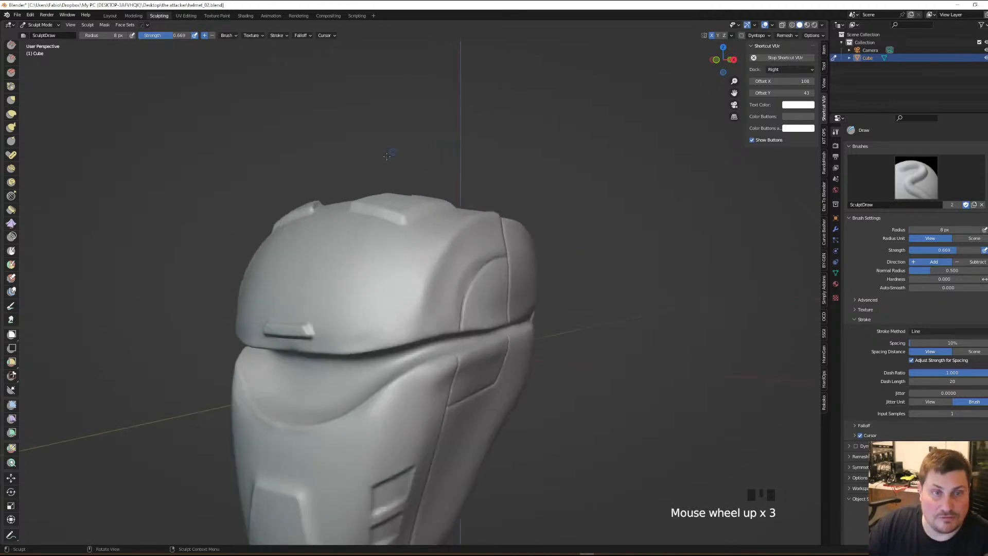
scroll(415, 255, down, 1)
mouse_move(391, 242)
middle_down()
mouse_move(384, 251)
mouse_move(404, 258)
middle_up()
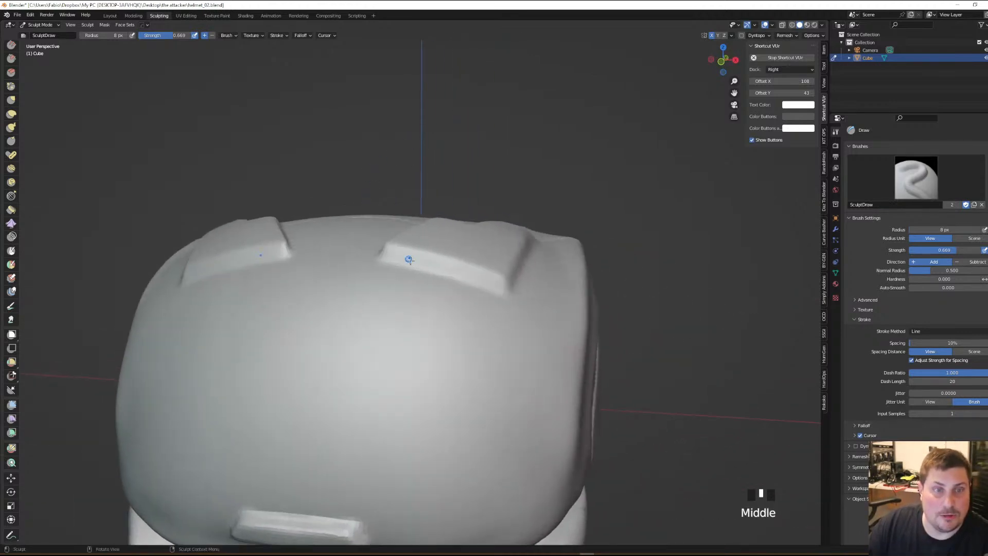
scroll(408, 258, up, 3)
scroll(404, 260, down, 1)
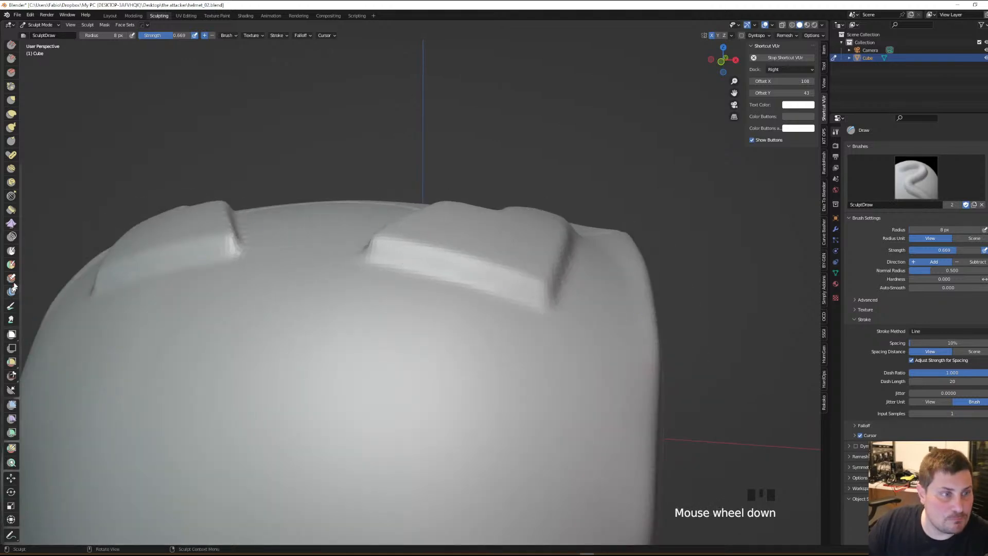
click(11, 251)
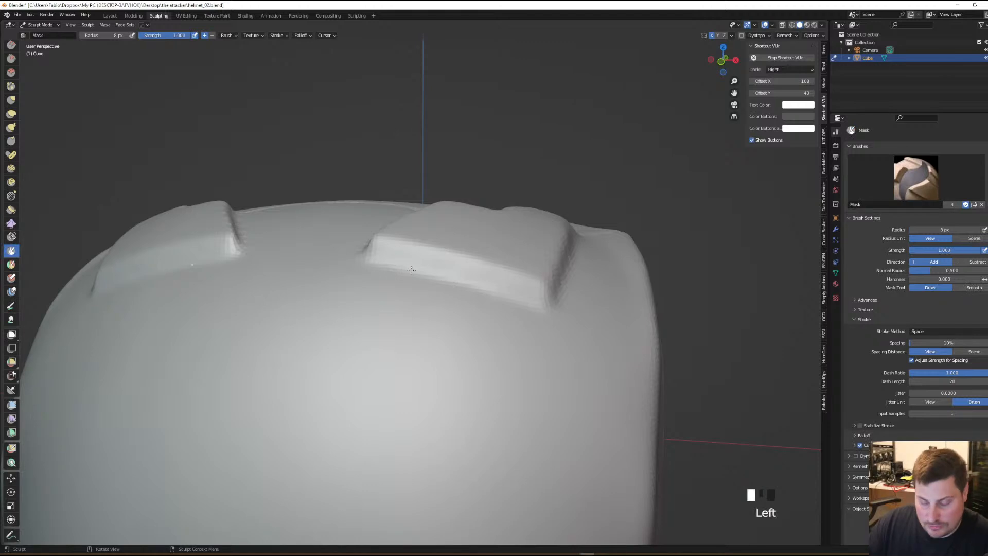
key(f)
click(437, 281)
middle_drag(438, 280, 436, 306)
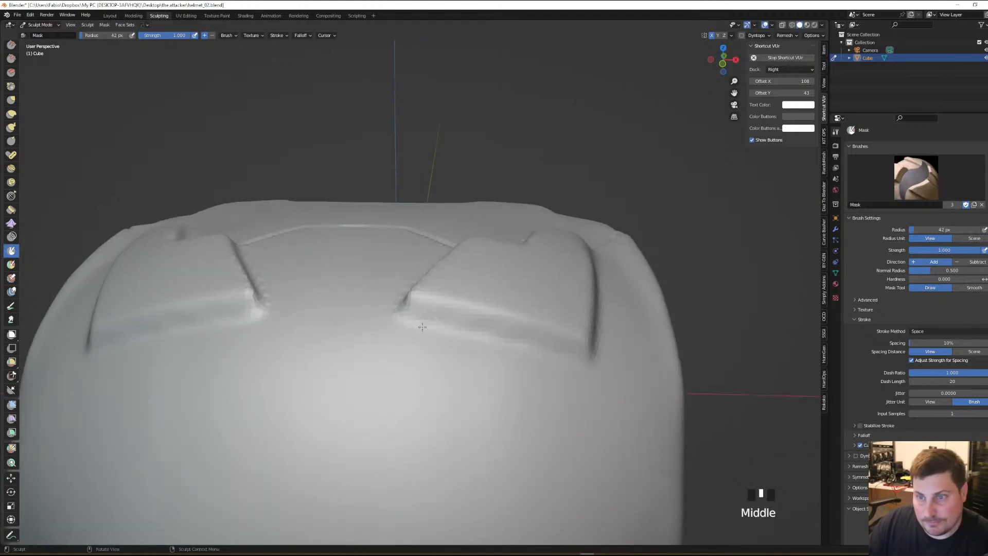
click(980, 330)
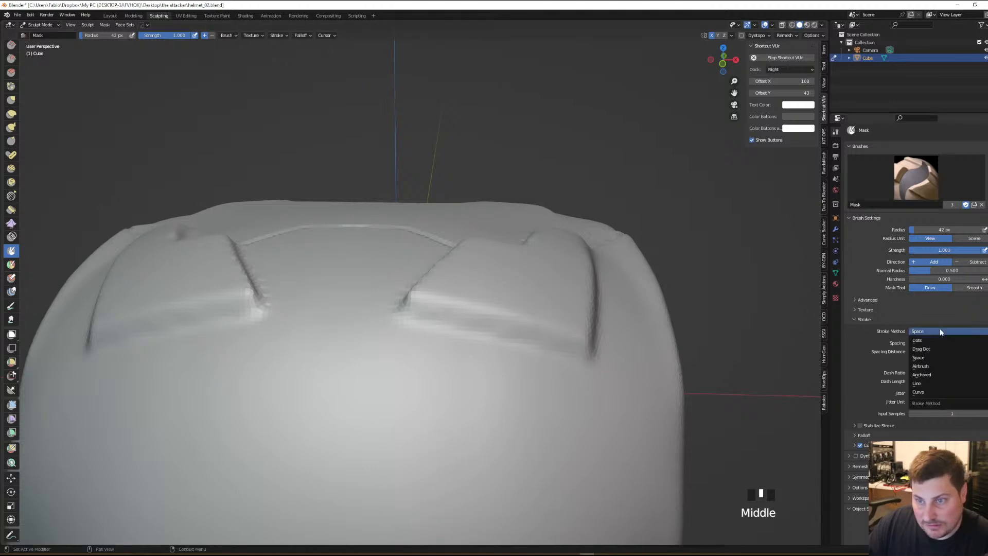
click(926, 383)
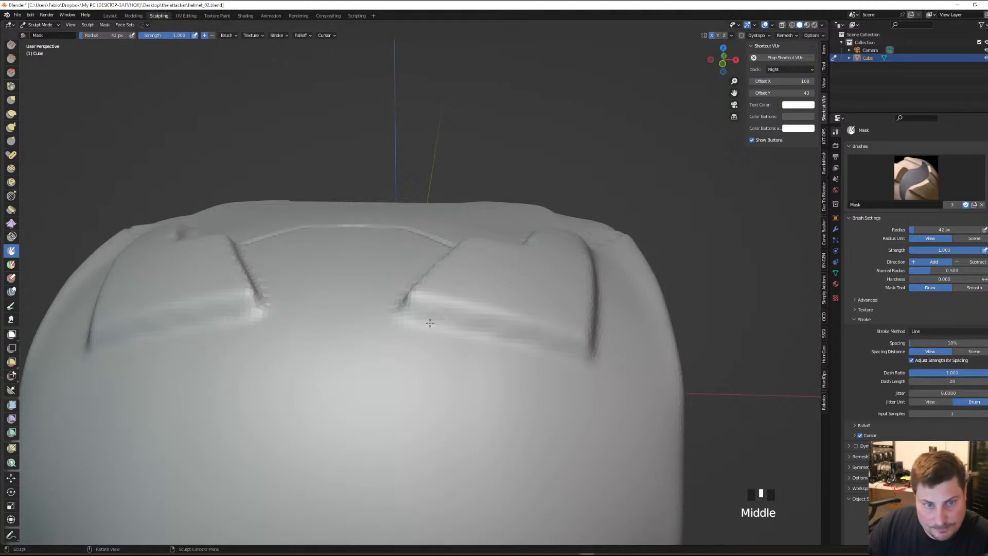
Mask straight strips along the front faces of the dome's two raised panels and invert the mask
drag(424, 322, 450, 333)
drag(532, 350, 560, 353)
scroll(525, 323, down, 2)
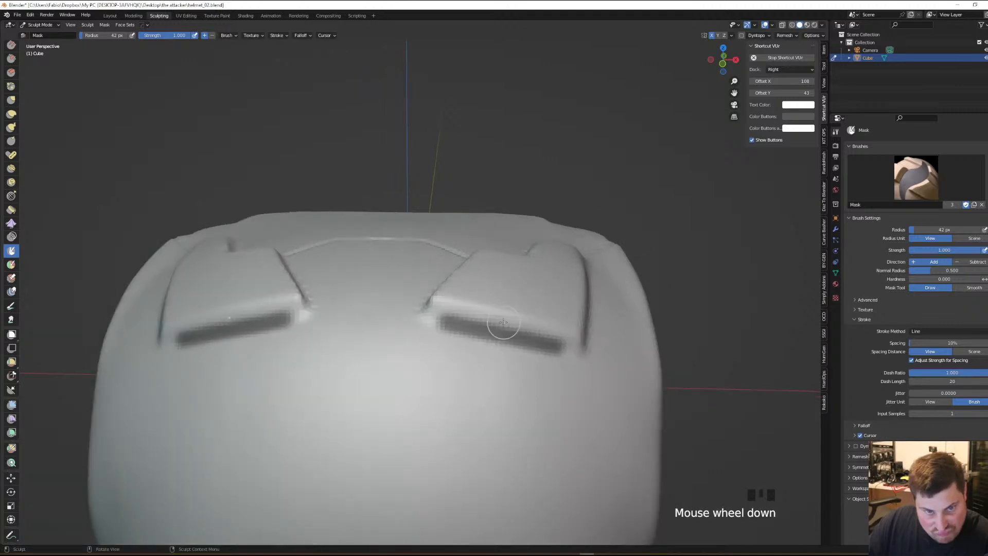
scroll(474, 328, up, 2)
mouse_move(425, 331)
mouse_down()
mouse_move(564, 361)
mouse_move(552, 344)
mouse_up()
scroll(551, 340, down, 1)
middle_drag(551, 339, 406, 280)
shift+middle_drag(406, 280, 441, 215)
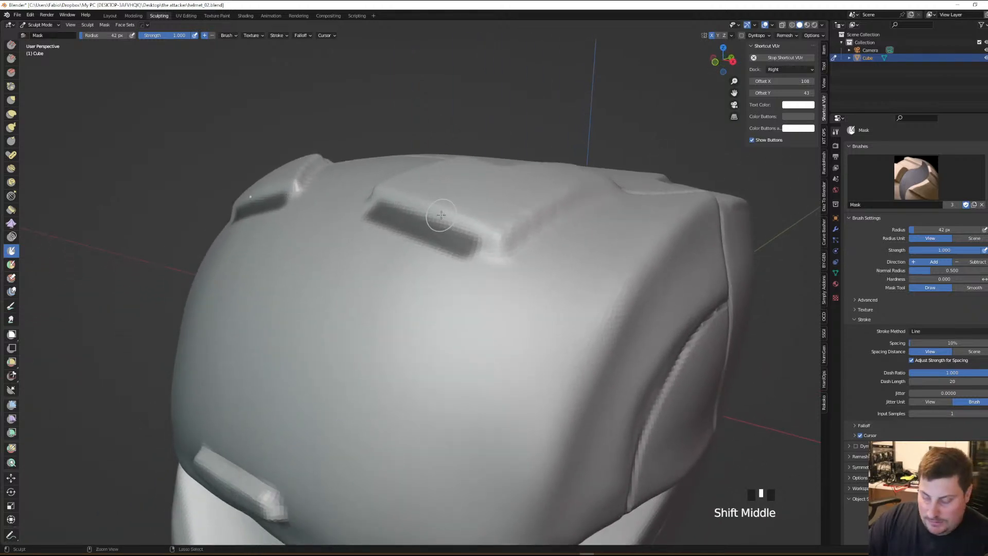
key(ctrl+i)
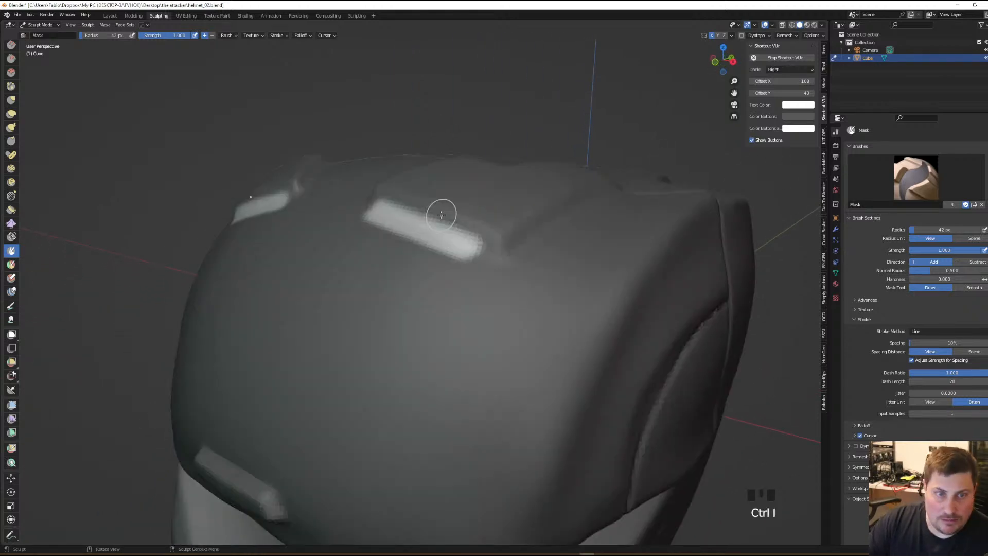
Move the unmasked strips inward to form recessed slots in the raised panels' front faces, and clear the mask
click(11, 480)
scroll(585, 230, down, 1)
middle_drag(585, 230, 571, 257)
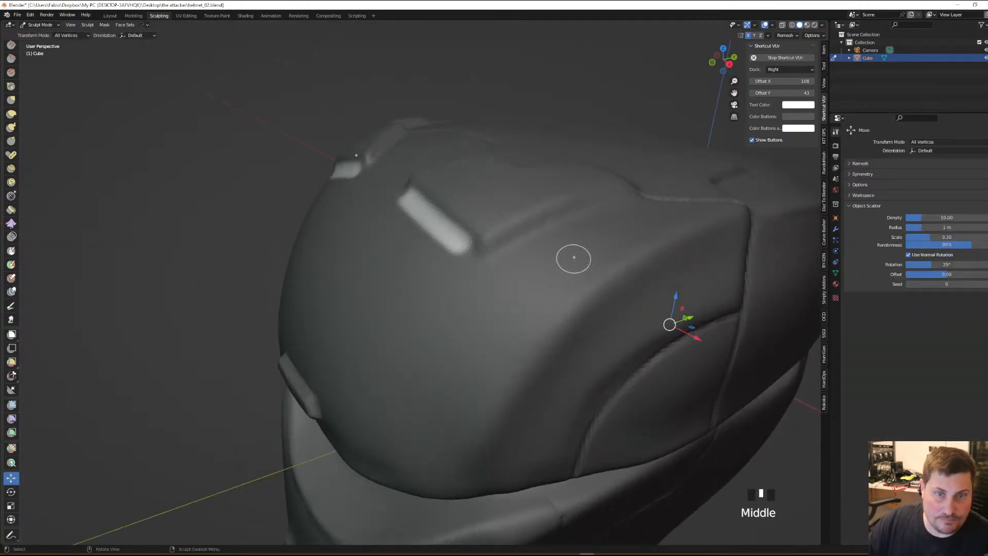
scroll(648, 210, down, 1)
middle_drag(649, 211, 650, 229)
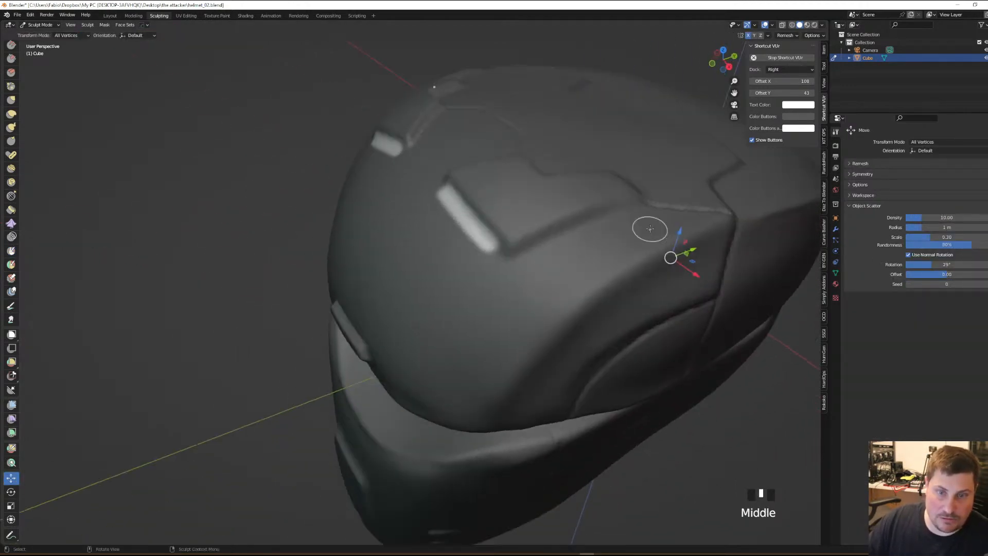
drag(693, 250, 699, 249)
middle_drag(515, 154, 551, 154)
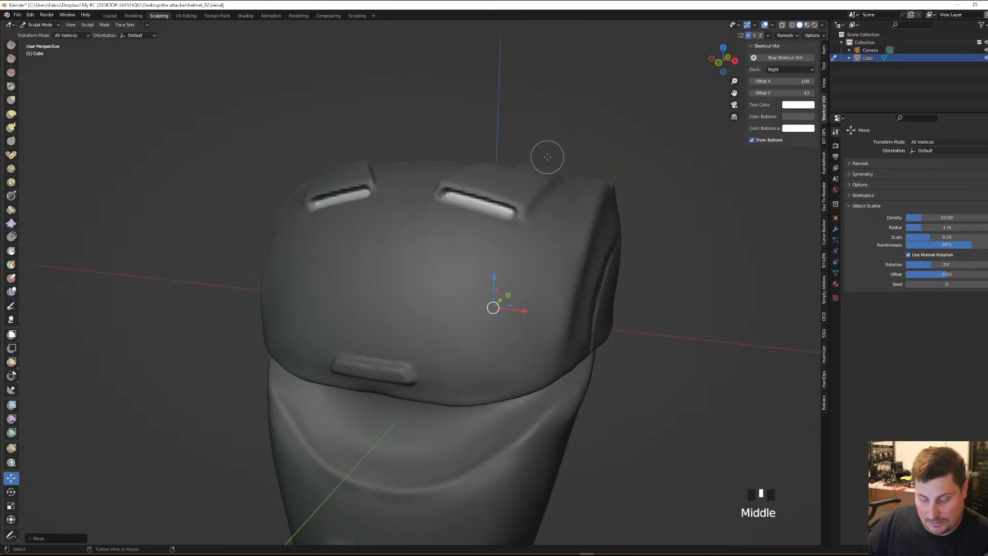
scroll(547, 156, down, 2)
middle_drag(548, 101, 502, 180)
scroll(502, 190, up, 2)
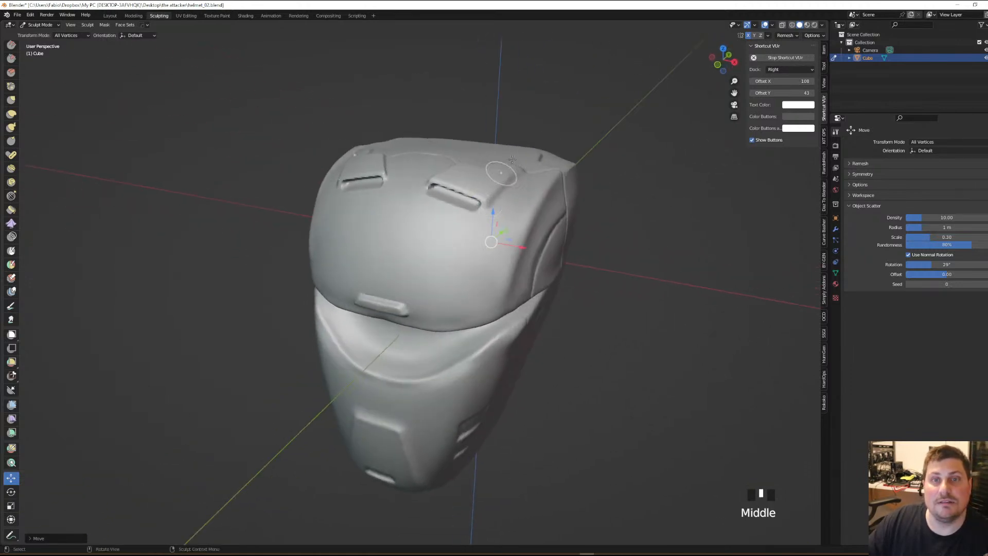
Set the remesh voxel size to 0.004 m and remesh the helmet
click(785, 35)
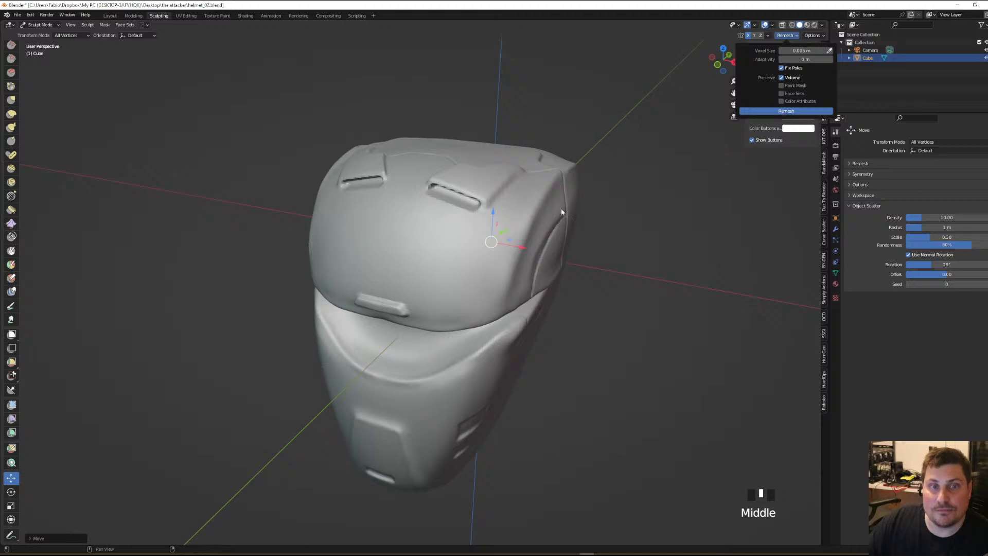
click(565, 224)
scroll(484, 188, up, 5)
scroll(484, 188, down, 3)
mouse_move(484, 188)
middle_down()
mouse_move(469, 166)
mouse_move(490, 178)
mouse_move(490, 198)
middle_up()
scroll(470, 166, up, 2)
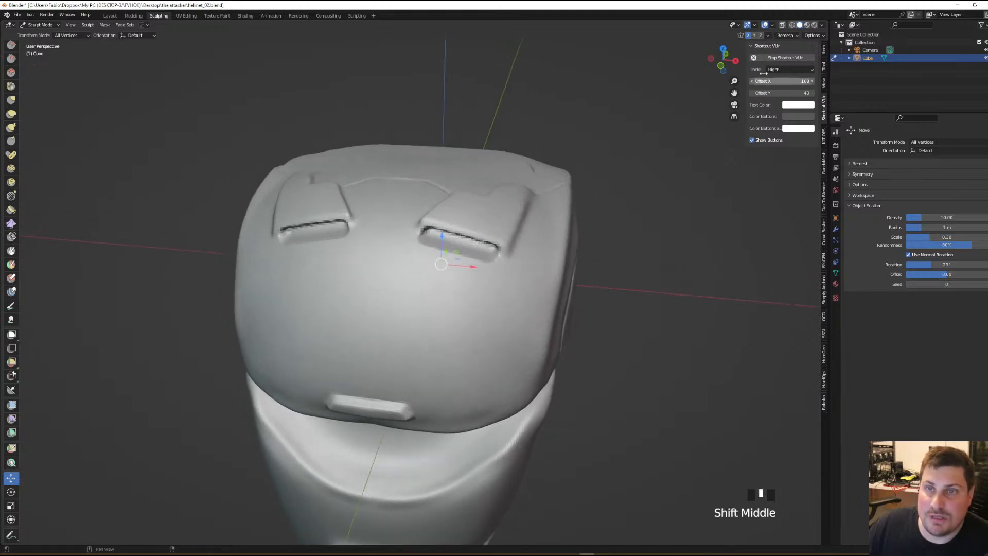
click(786, 36)
click(795, 50)
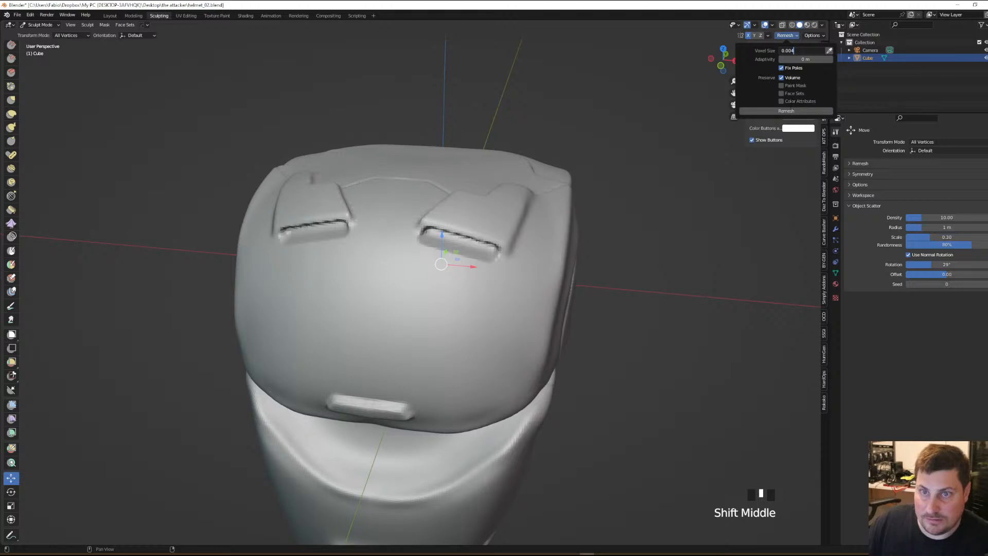
text(0.004)
key(Return)
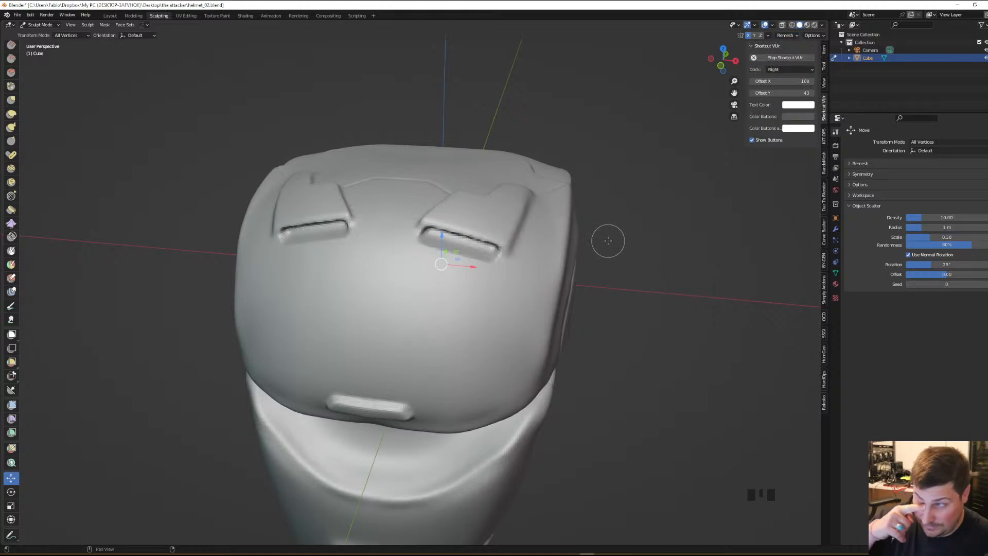
Switch to the Draw brush with a 94 px radius and smooth the inner ends of the panel slots
scroll(613, 247, down, 2)
middle_drag(608, 241, 629, 237)
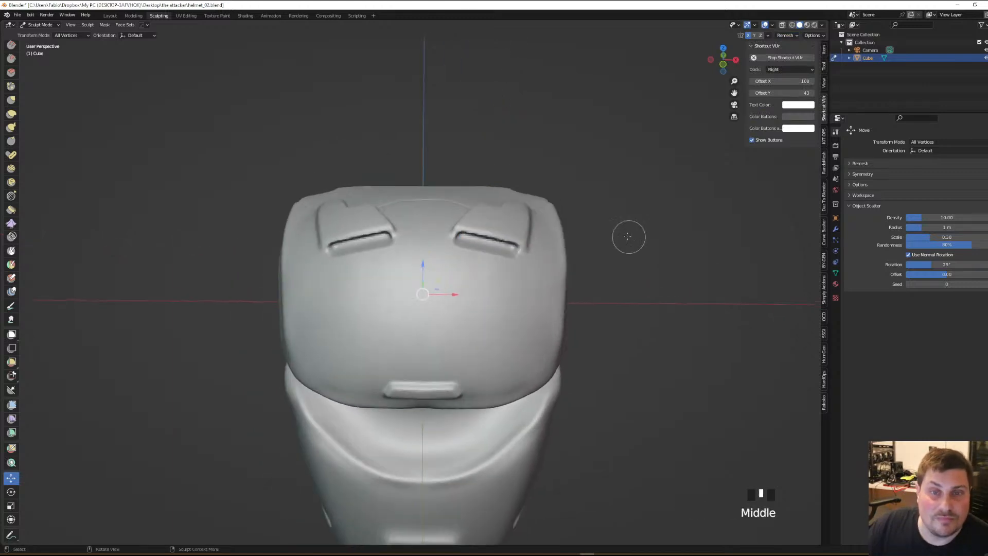
scroll(535, 249, up, 2)
key(f)
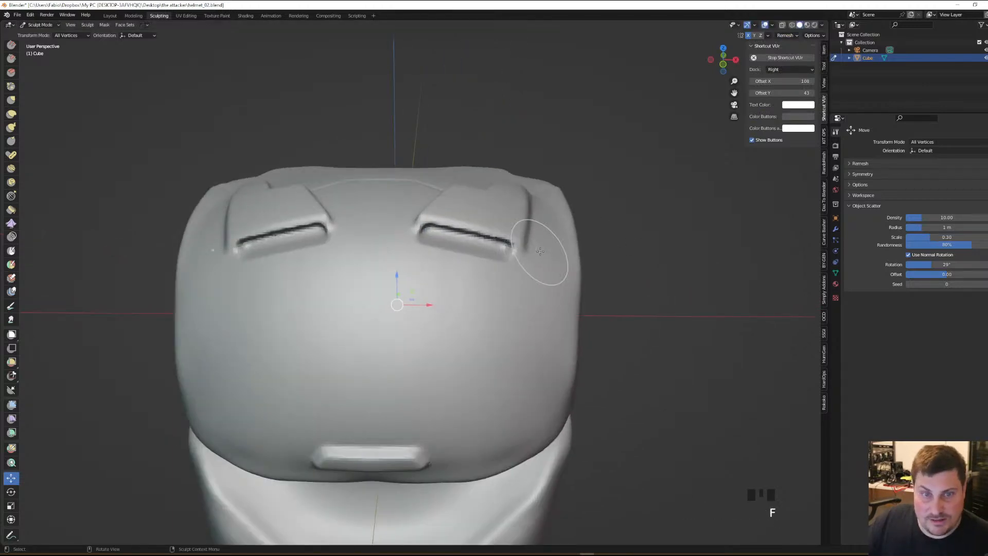
key(1)
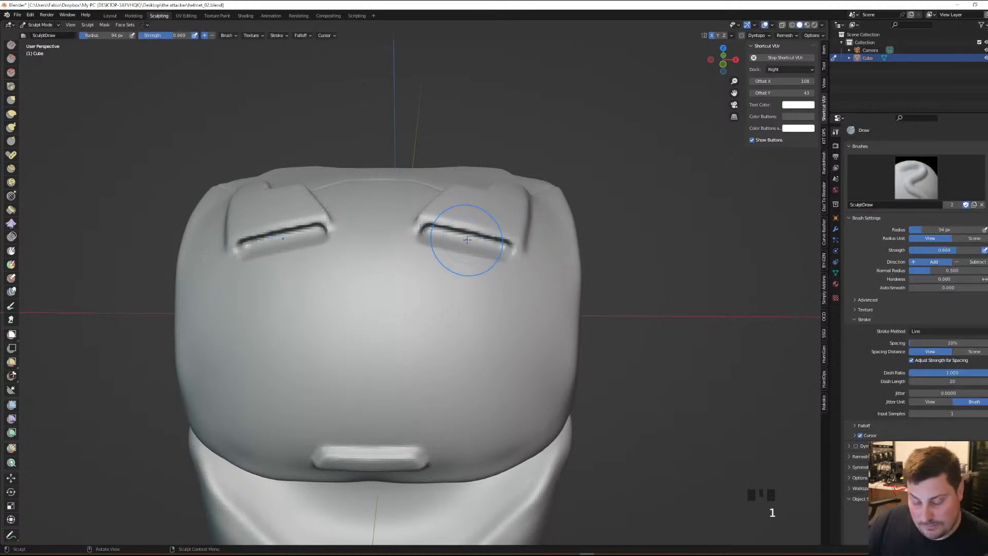
key(shift)
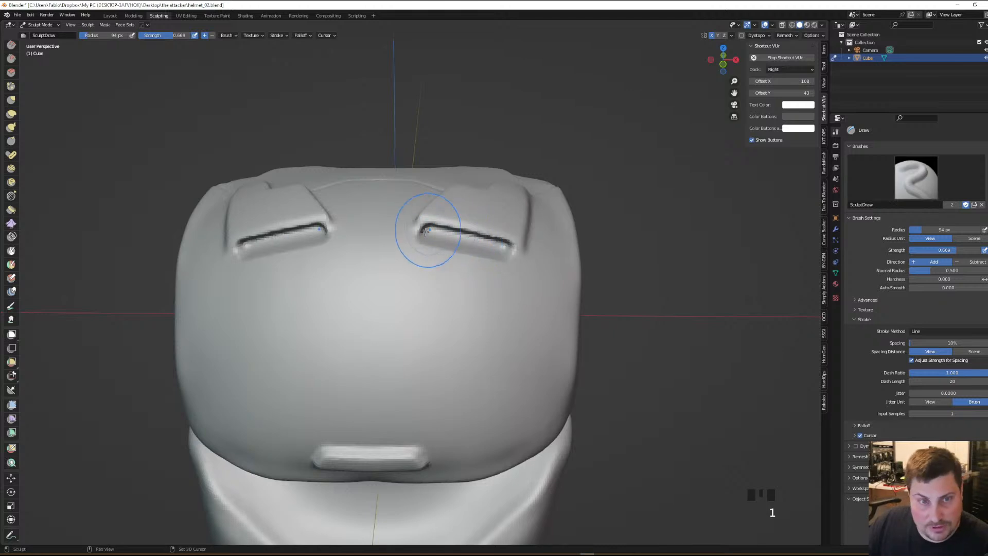
shift+click(433, 230)
shift+click(437, 229)
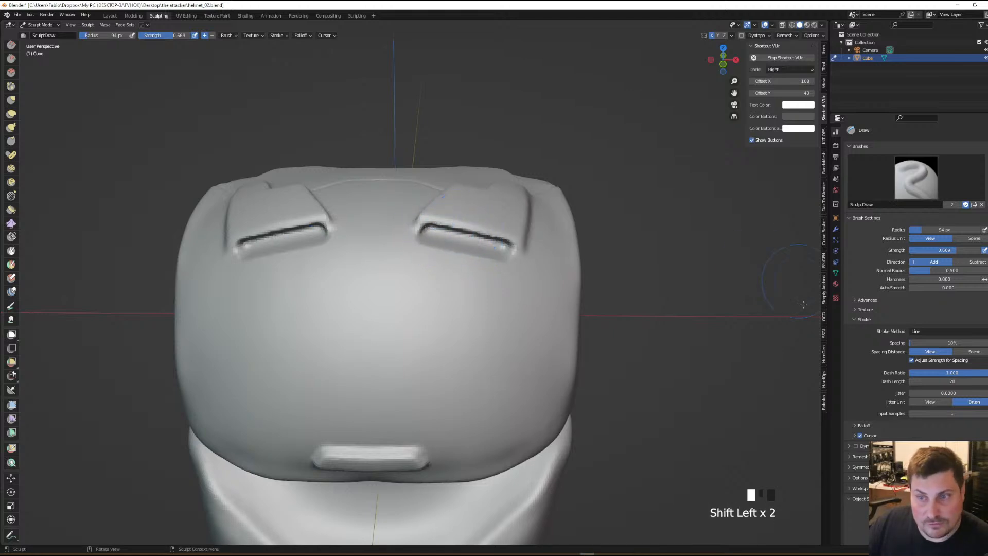
Set the Draw brush's stroke method to Space and smooth along the panel slots to their outer ends
click(926, 332)
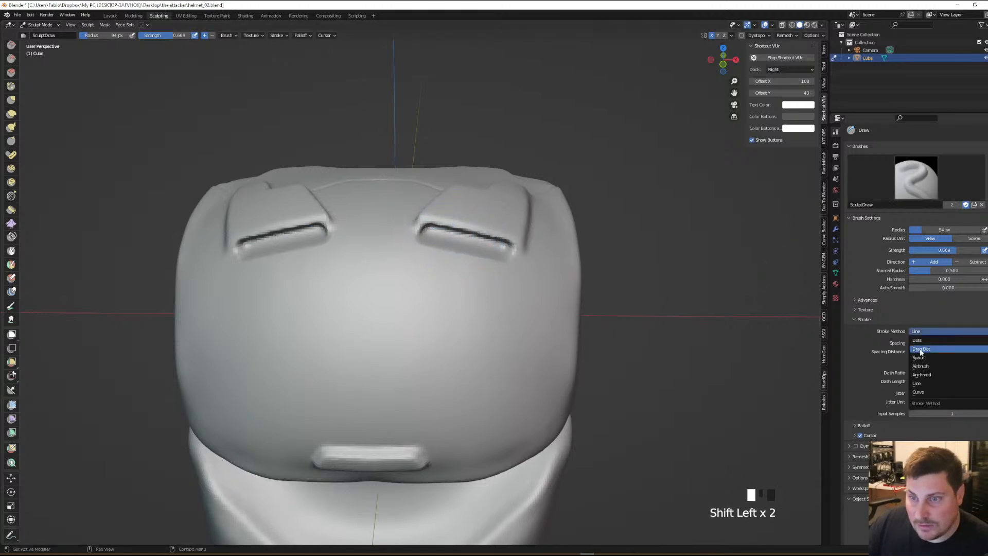
click(925, 362)
shift+click(454, 236)
shift+click(469, 235)
shift+click(512, 244)
Switch to the Mask brush and set its radius to 26 px for the two recessed cheek vents
scroll(512, 227, down, 3)
mouse_move(512, 196)
middle_down()
mouse_move(531, 181)
mouse_move(515, 201)
mouse_move(479, 202)
mouse_move(486, 208)
mouse_move(466, 214)
middle_up()
scroll(514, 201, down, 2)
scroll(484, 344, up, 3)
mouse_move(483, 343)
middle_down()
mouse_move(454, 337)
mouse_move(443, 293)
mouse_move(403, 291)
middle_up()
scroll(446, 302, up, 1)
scroll(446, 302, up, 2)
scroll(443, 293, down, 2)
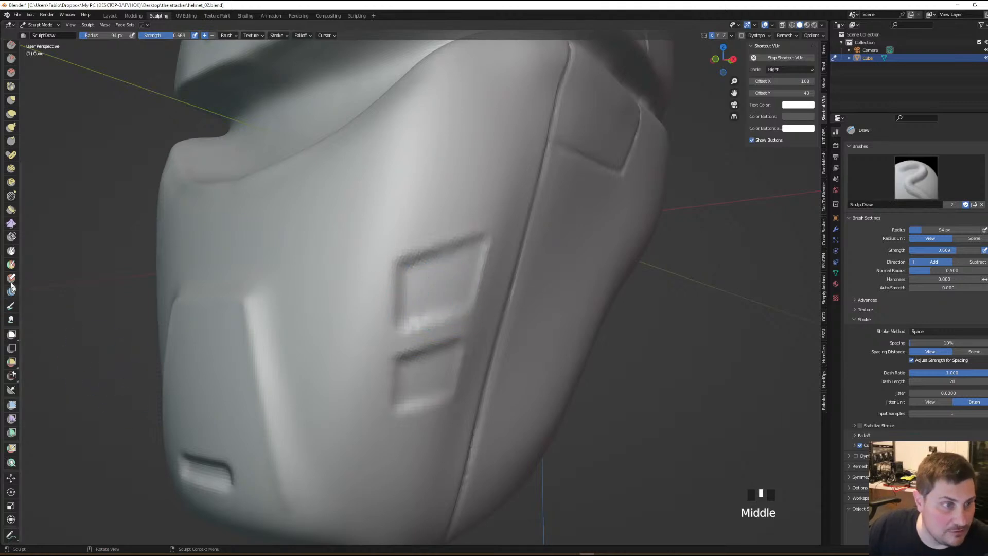
click(10, 252)
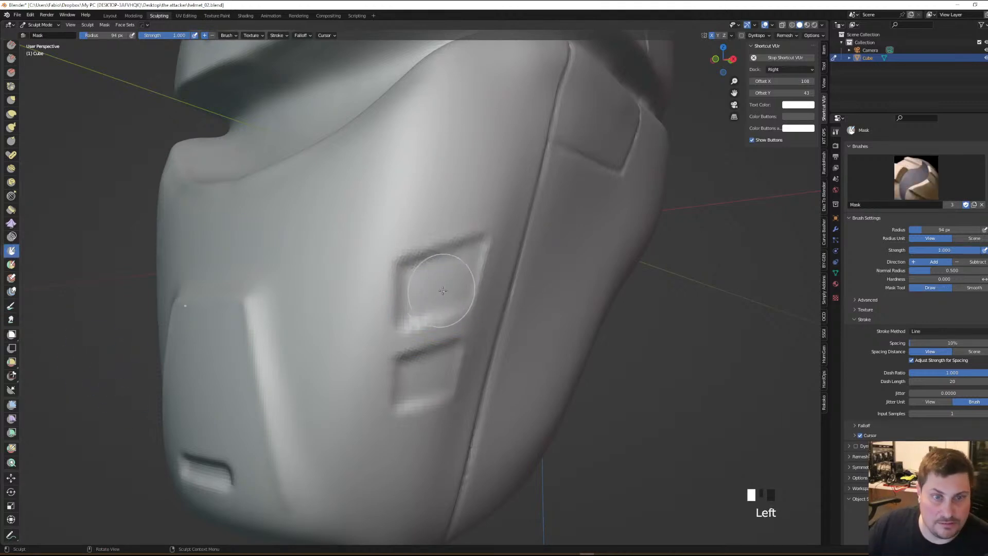
key(f)
click(412, 291)
middle_drag(441, 289, 441, 286)
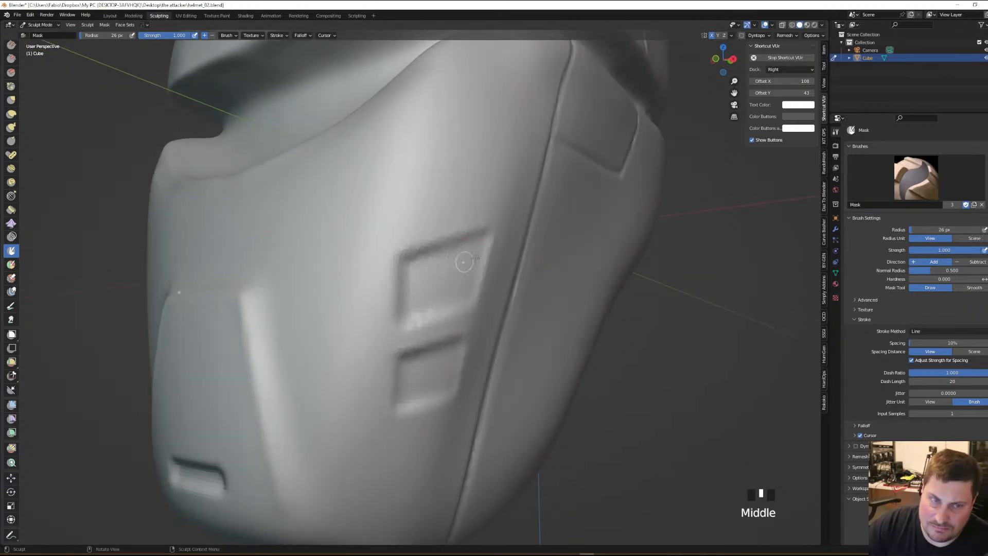
Mask the upper cheek vent by outlining its recess with straight strokes and filling in the inside
drag(476, 242, 476, 244)
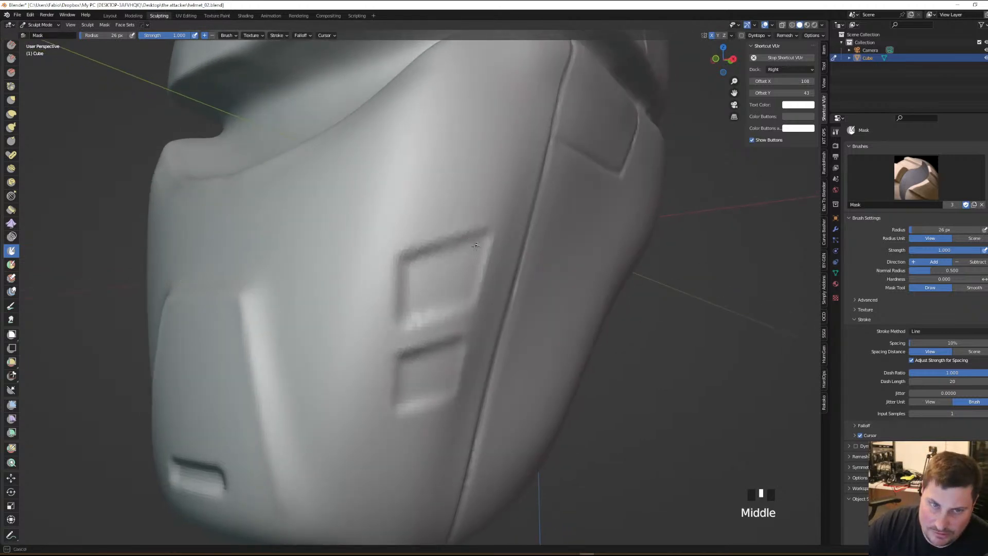
drag(463, 303, 463, 303)
drag(475, 242, 408, 266)
drag(408, 267, 409, 269)
click(408, 307)
mouse_move(408, 313)
mouse_down()
mouse_move(465, 299)
mouse_move(414, 315)
mouse_up()
mouse_move(466, 256)
mouse_down()
mouse_move(458, 296)
mouse_move(455, 288)
mouse_up()
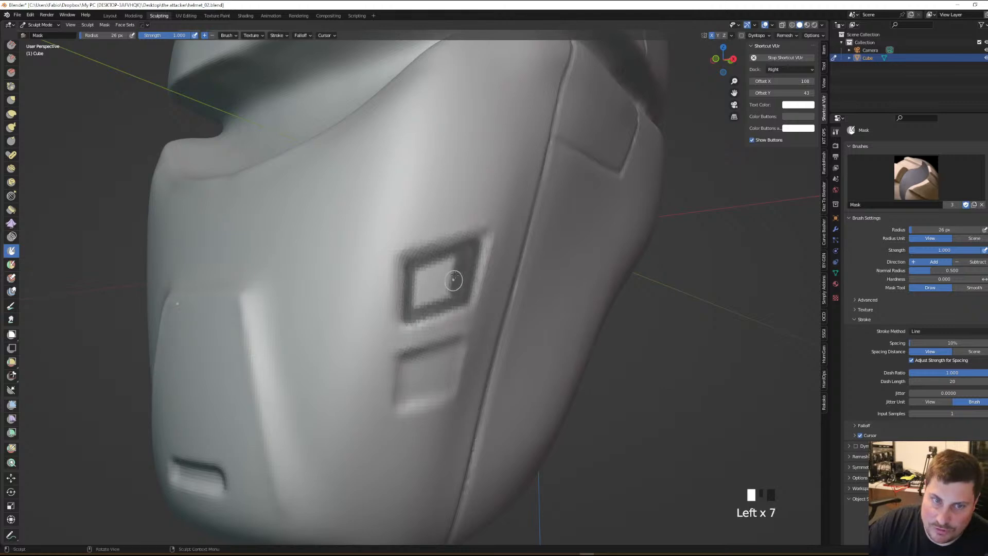
drag(467, 253, 427, 267)
drag(412, 266, 416, 305)
drag(416, 304, 453, 292)
drag(453, 268, 450, 288)
drag(447, 267, 443, 291)
drag(438, 268, 433, 292)
mouse_move(431, 269)
mouse_down()
mouse_move(428, 293)
mouse_move(423, 277)
mouse_up()
click(420, 293)
drag(424, 277, 417, 298)
drag(460, 270, 461, 288)
mouse_move(470, 251)
mouse_down()
mouse_move(461, 289)
mouse_move(412, 315)
mouse_up()
Mask the lower cheek vent, outlining its recess with straight strokes and filling the interior
drag(404, 359, 456, 344)
drag(453, 344, 445, 387)
drag(446, 386, 401, 402)
drag(403, 360, 402, 398)
drag(401, 397, 446, 389)
drag(439, 384, 444, 354)
drag(445, 353, 440, 372)
drag(444, 355, 437, 383)
mouse_move(434, 383)
mouse_down()
mouse_move(431, 355)
mouse_move(425, 384)
mouse_move(420, 362)
mouse_up()
drag(417, 361, 413, 385)
drag(410, 362, 404, 386)
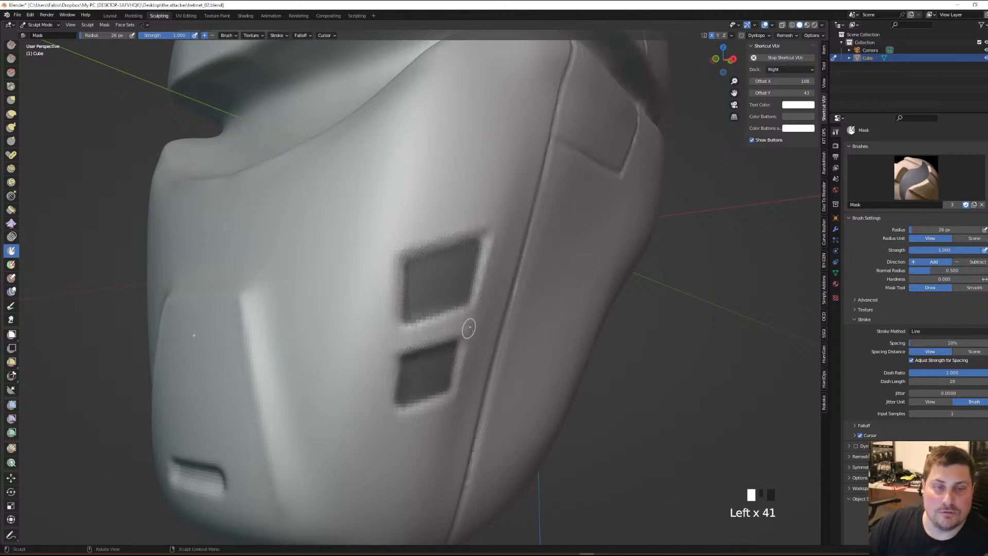
Invert the mask so only the two cheek vents remain unmasked, and activate the Move tool
scroll(469, 328, down, 2)
mouse_move(468, 325)
middle_down()
mouse_move(465, 360)
mouse_move(476, 355)
middle_up()
scroll(487, 364, down, 1)
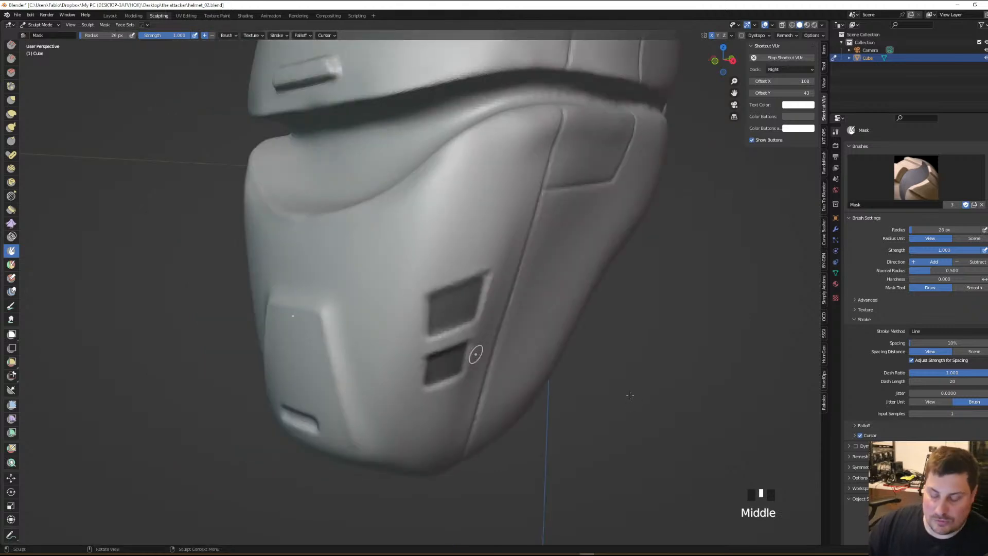
key(ctrl+i)
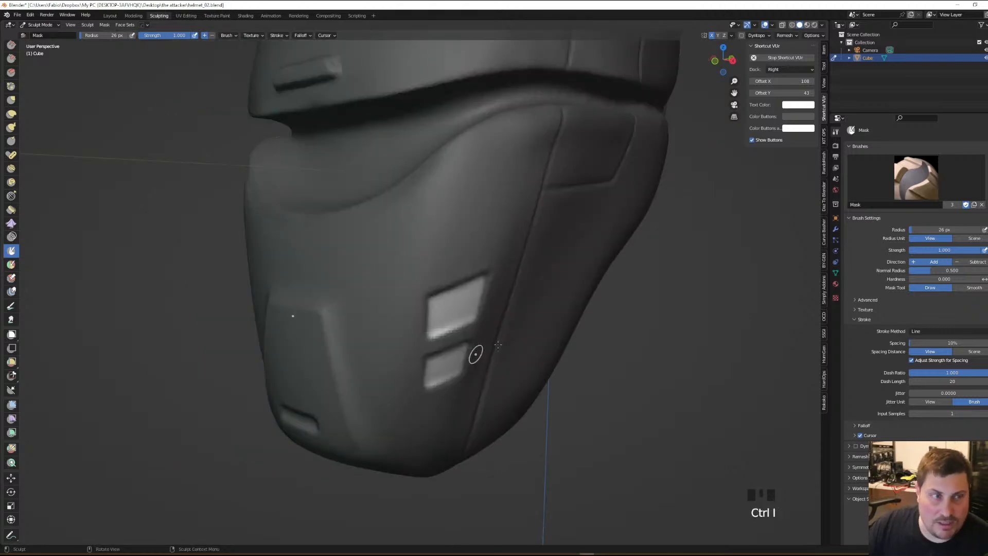
click(11, 480)
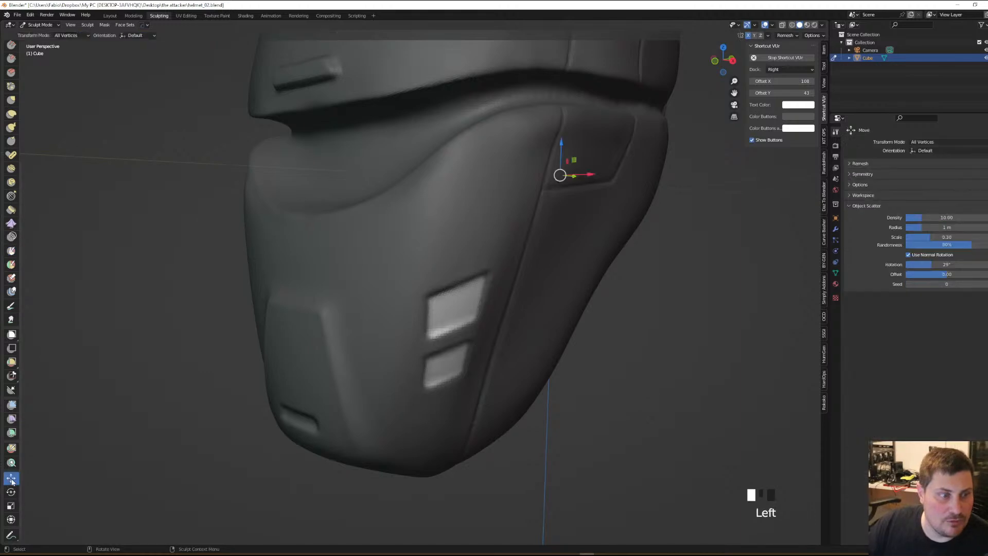
Save the helmet file with the inverted vent mask
middle_drag(587, 236, 575, 248)
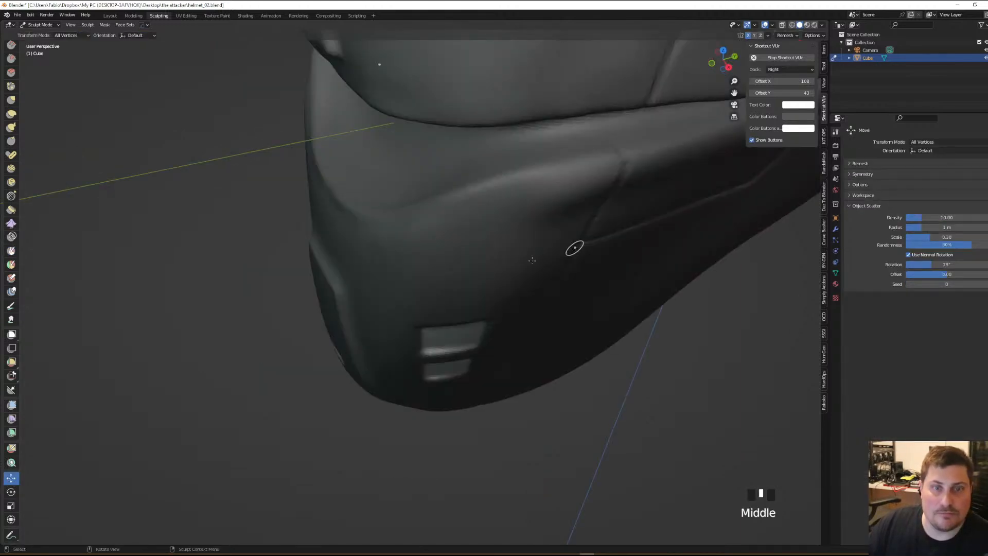
scroll(558, 250, down, 4)
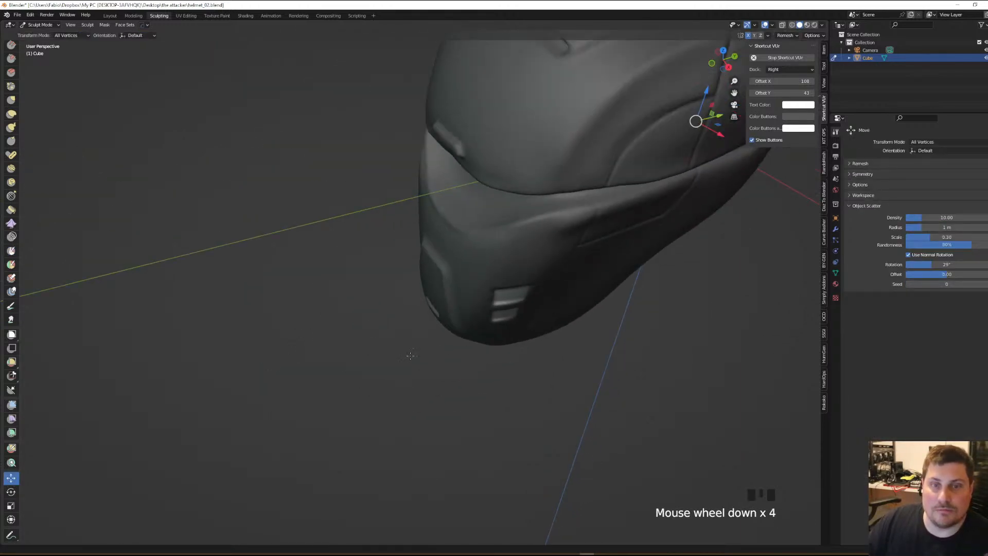
shift+middle_drag(414, 355, 393, 362)
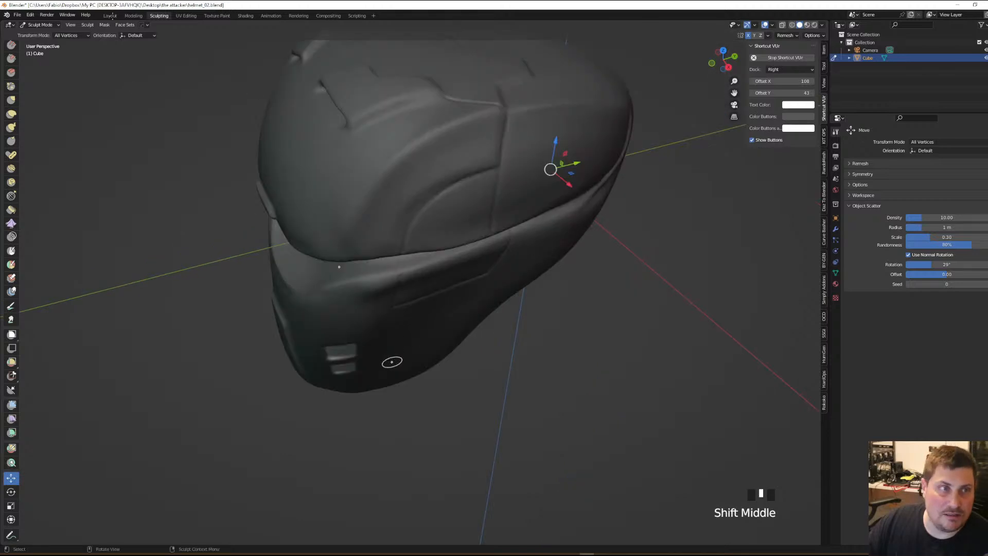
click(17, 14)
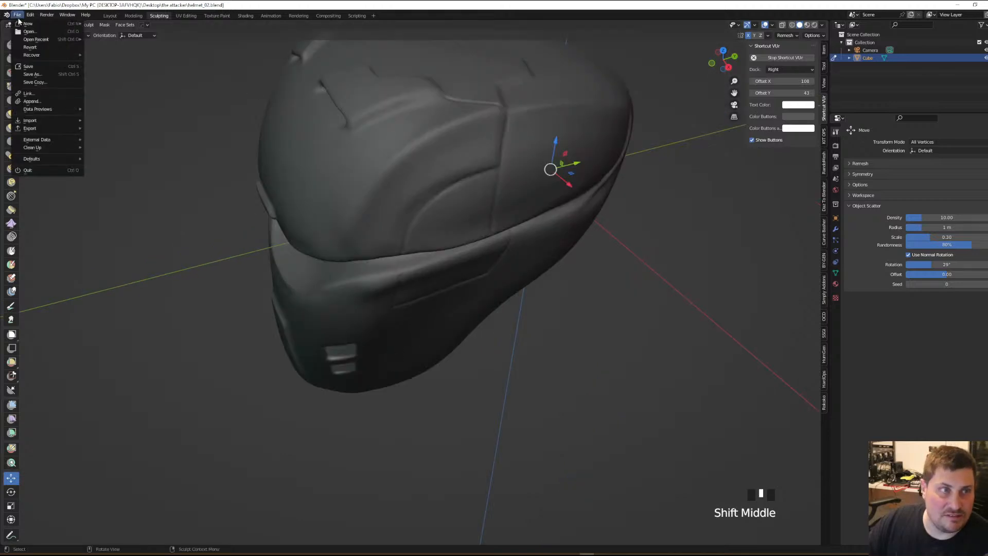
click(28, 67)
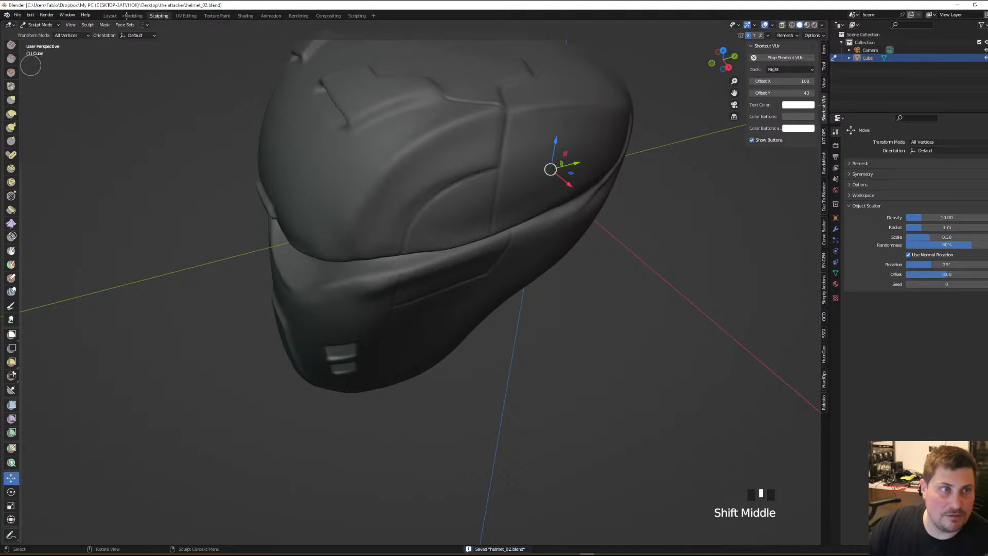
Switch the helmet mesh into Edit Mode in the Layout workspace and return to the Sculpting workspace
double_click(110, 15)
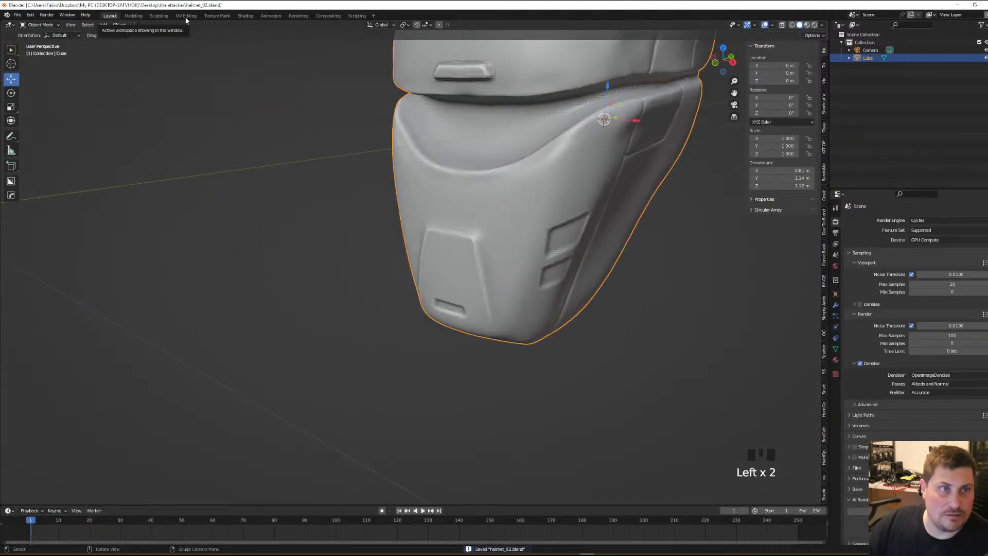
double_click(159, 15)
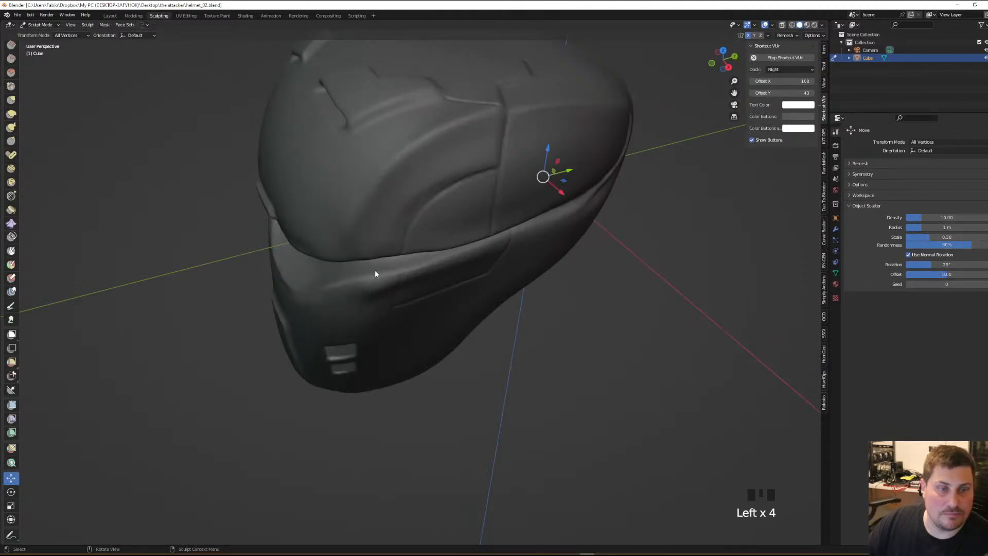
click(110, 15)
click(44, 25)
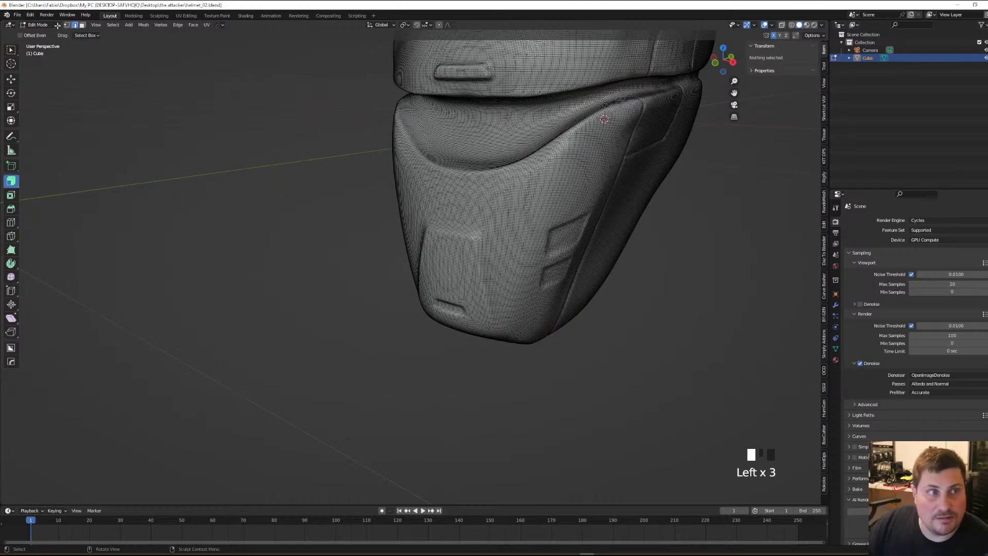
click(160, 16)
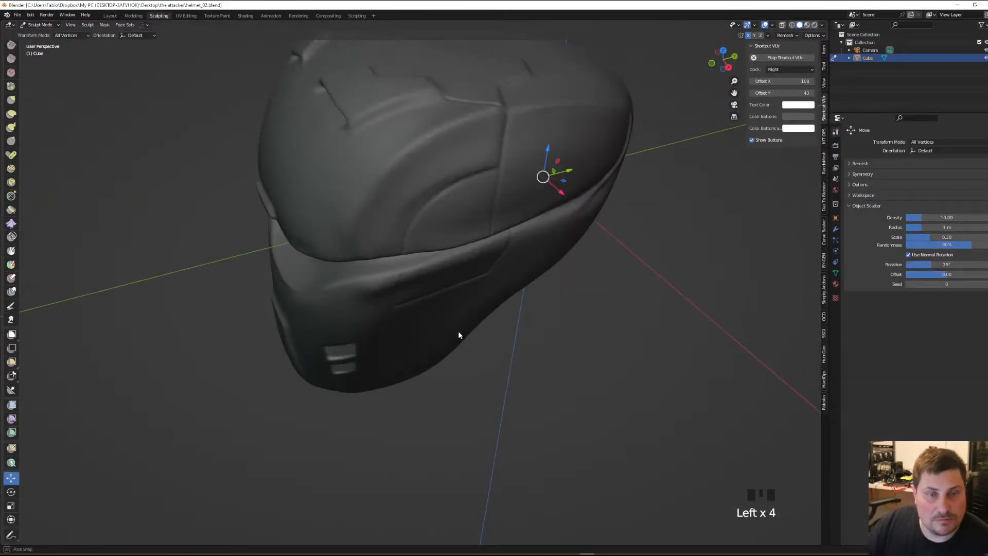
Try to move the unmasked cheek vents along the Y axis and check them from the front, ending with the Grab brush active
middle_drag(450, 335, 451, 336)
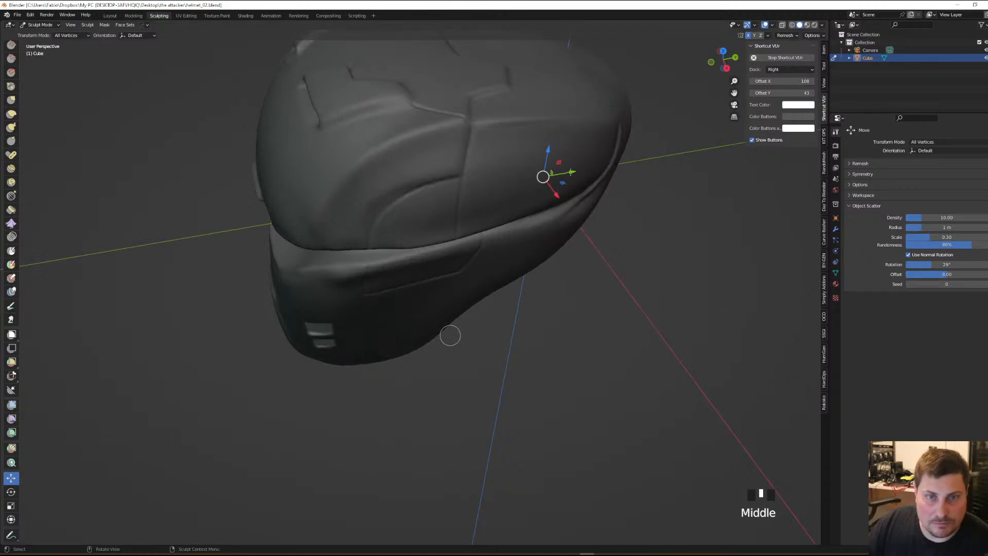
click(571, 172)
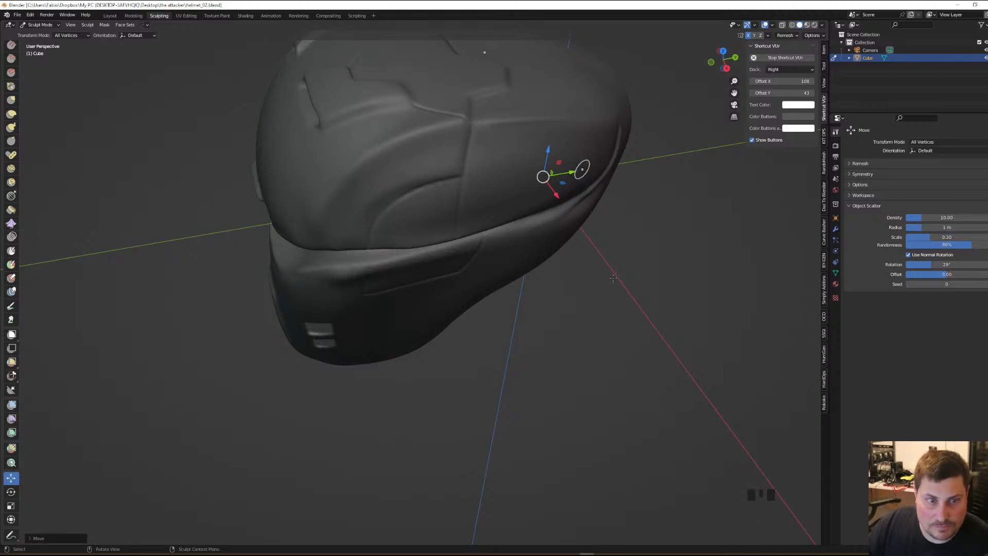
scroll(613, 273, down, 1)
scroll(552, 304, up, 1)
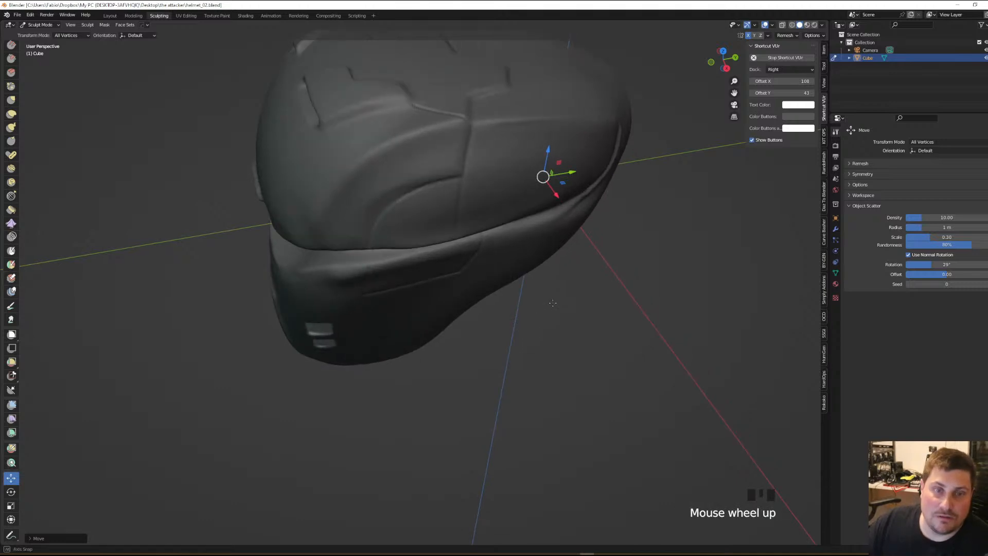
middle_drag(552, 305, 555, 301)
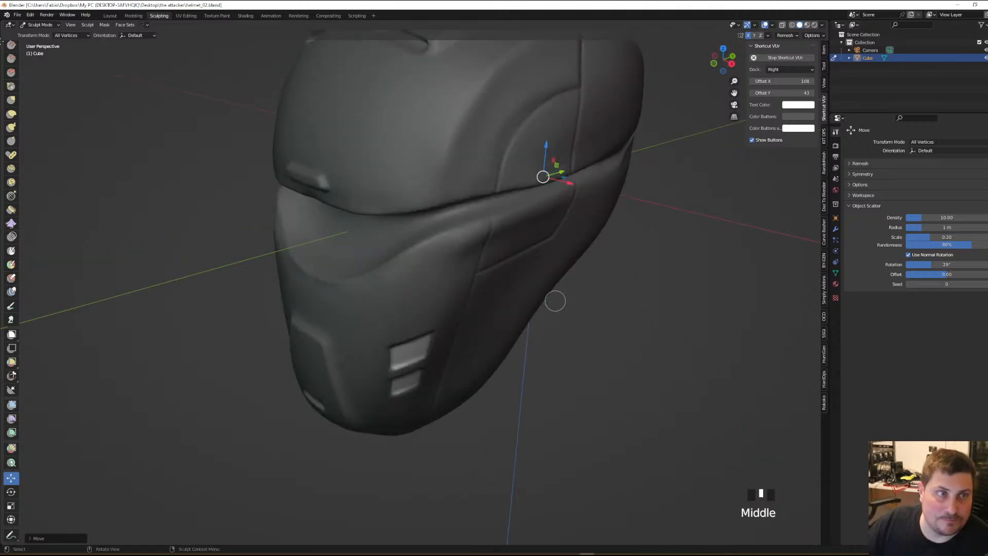
scroll(555, 301, down, 9)
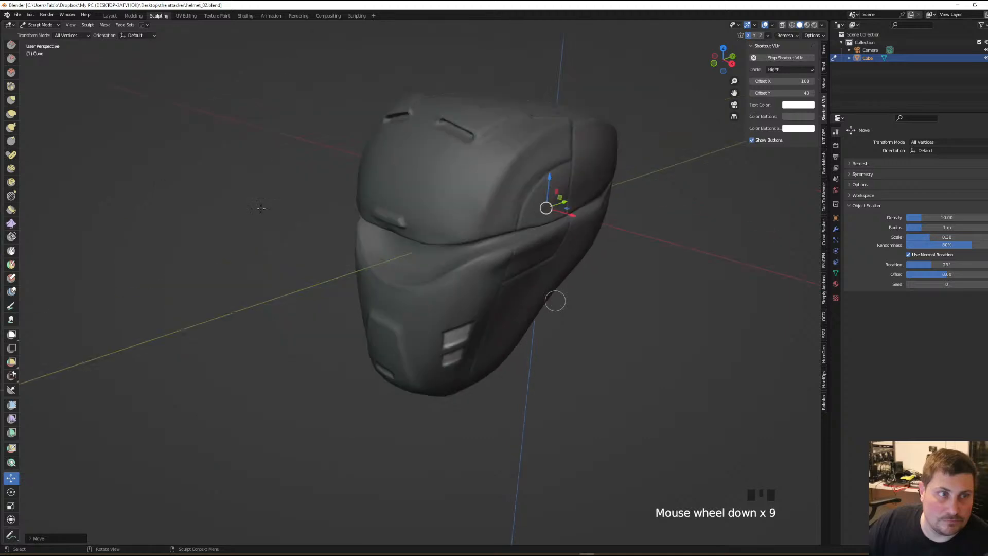
scroll(555, 300, up, 2)
scroll(556, 301, down, 1)
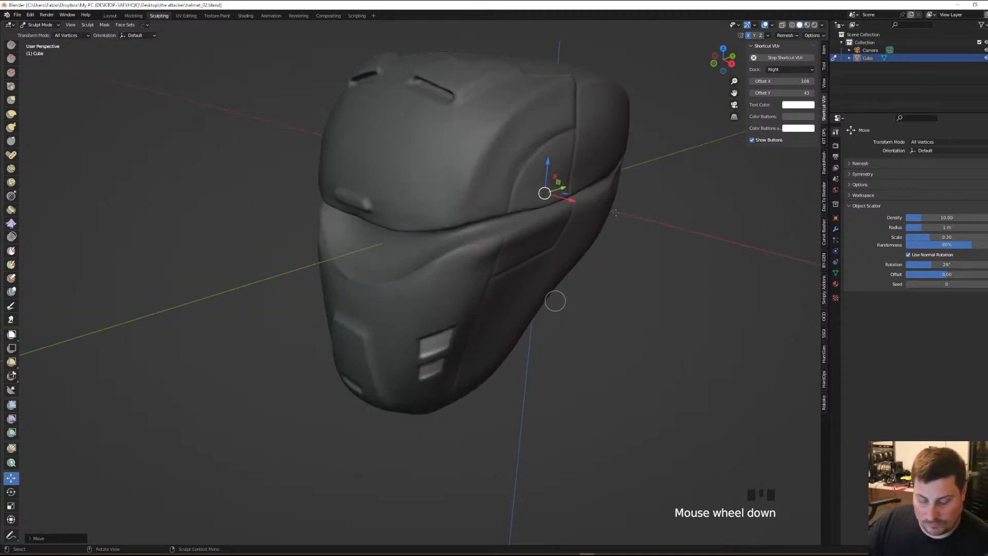
key(g)
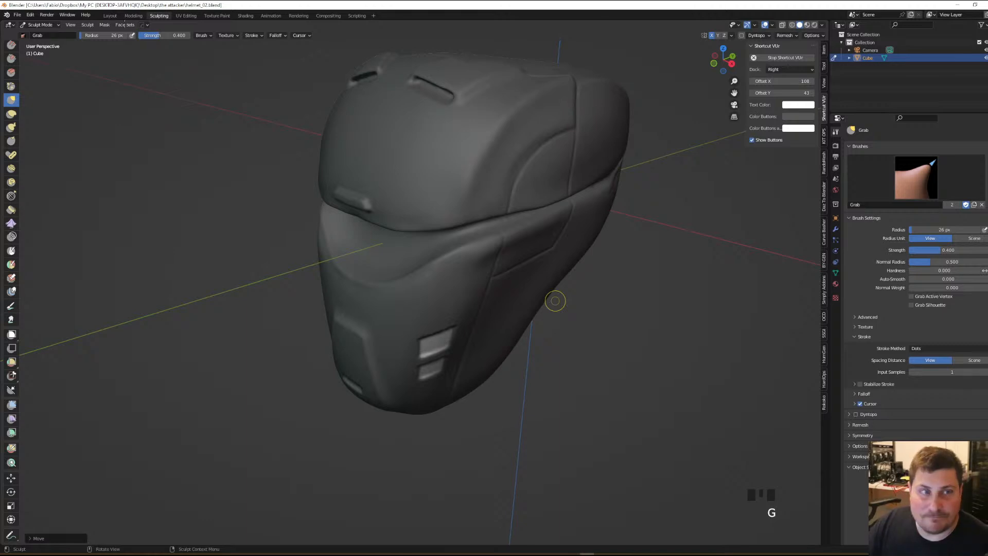
Start a new General file from the Layout workspace, saving the changes to helmet_02.blend
click(111, 15)
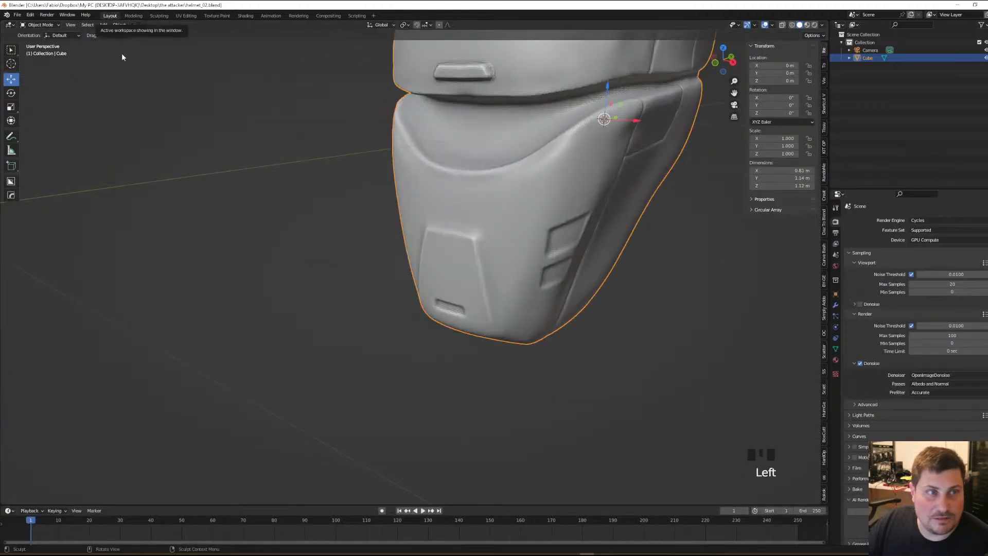
click(17, 15)
mouse_move(30, 25)
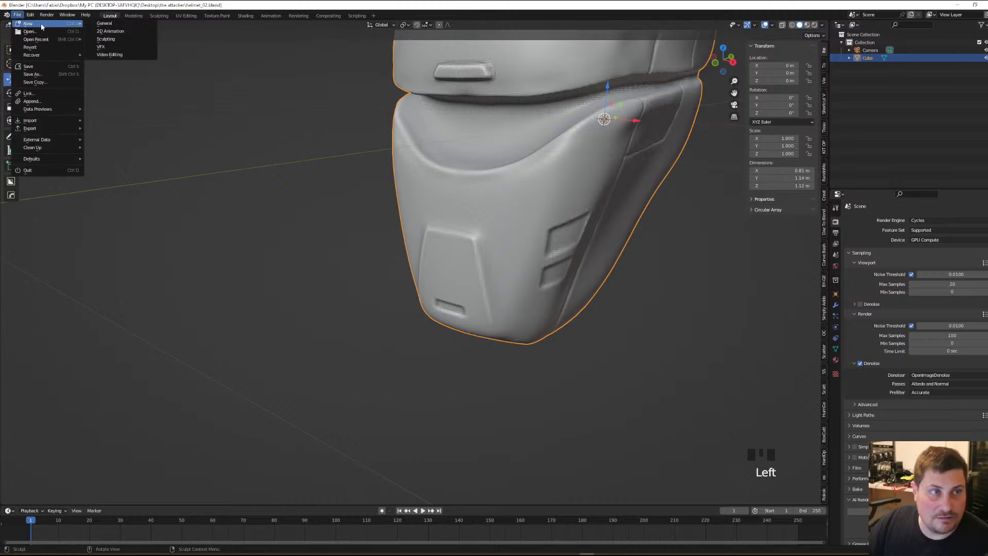
click(105, 25)
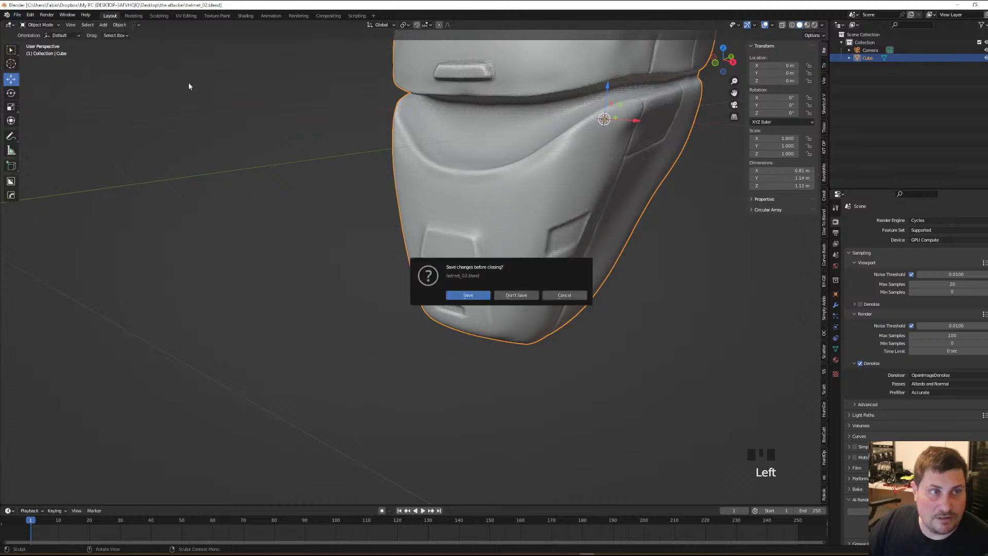
click(472, 296)
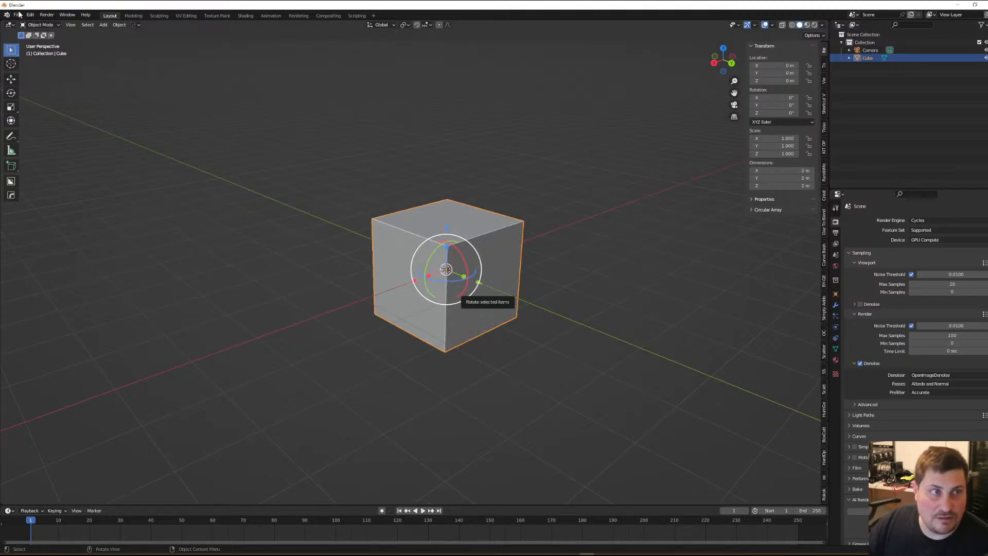
Close the Blender window and relaunch Blender with a fresh default scene, dismissing the Marvelous Designer welcome window
click(18, 15)
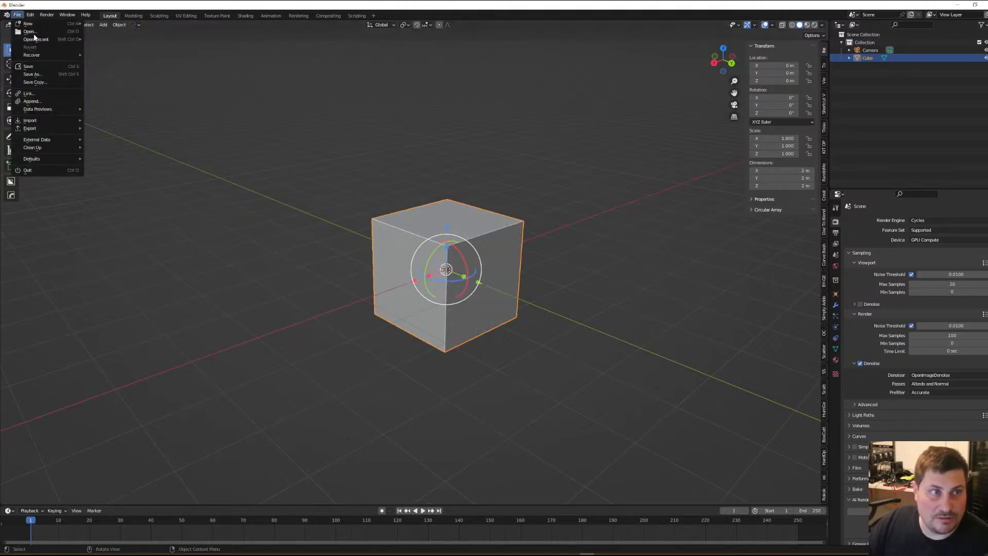
key(Escape)
middle_drag(369, 185, 494, 213)
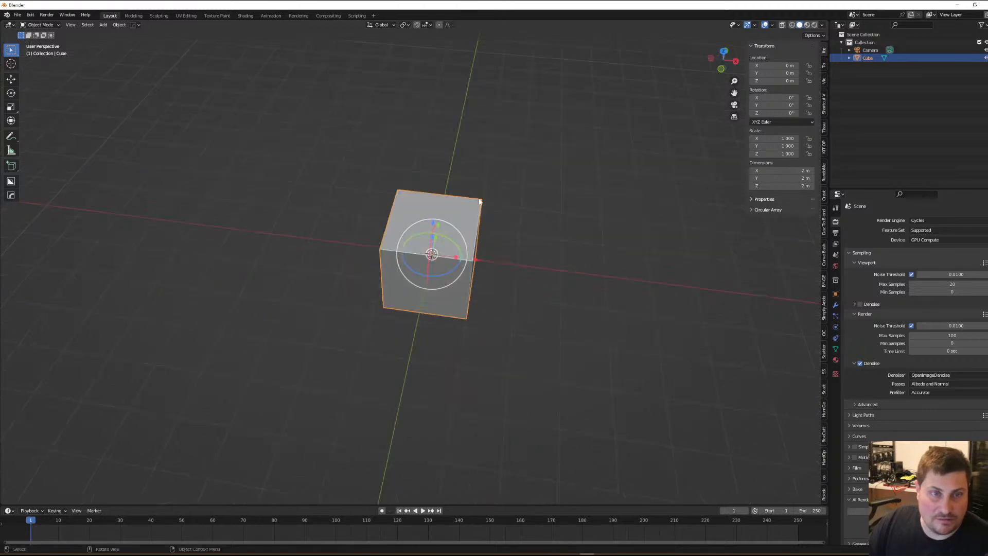
click(18, 14)
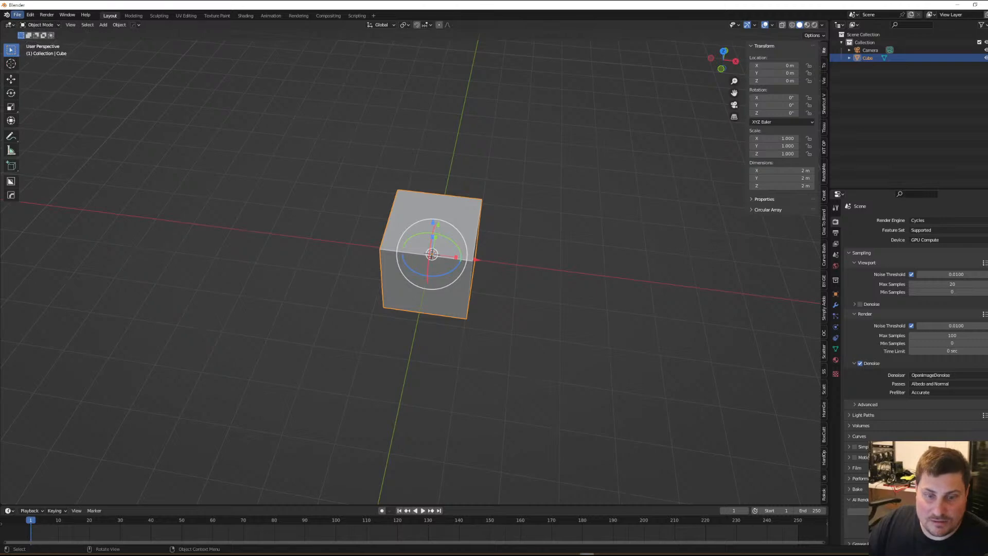
right_click(17, 14)
right_click(577, 554)
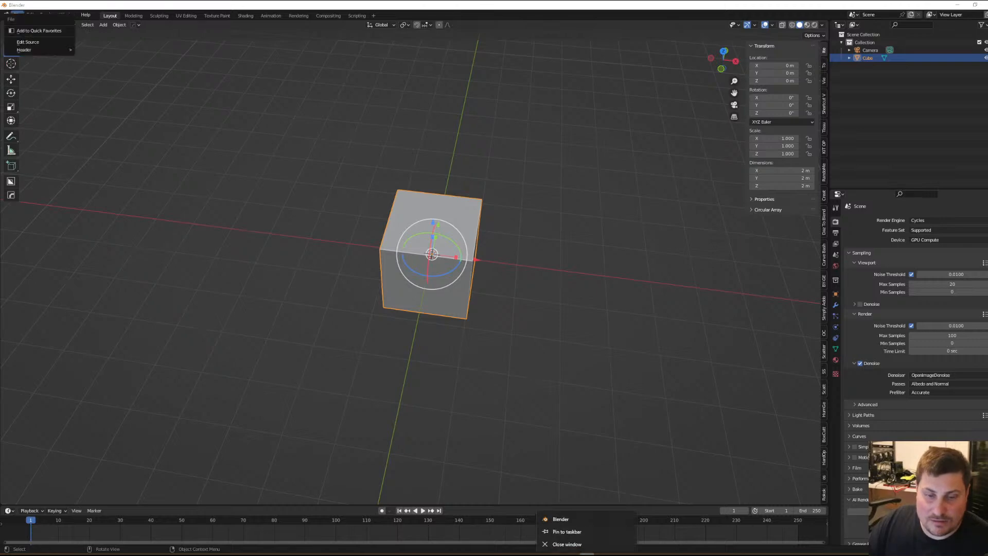
click(577, 550)
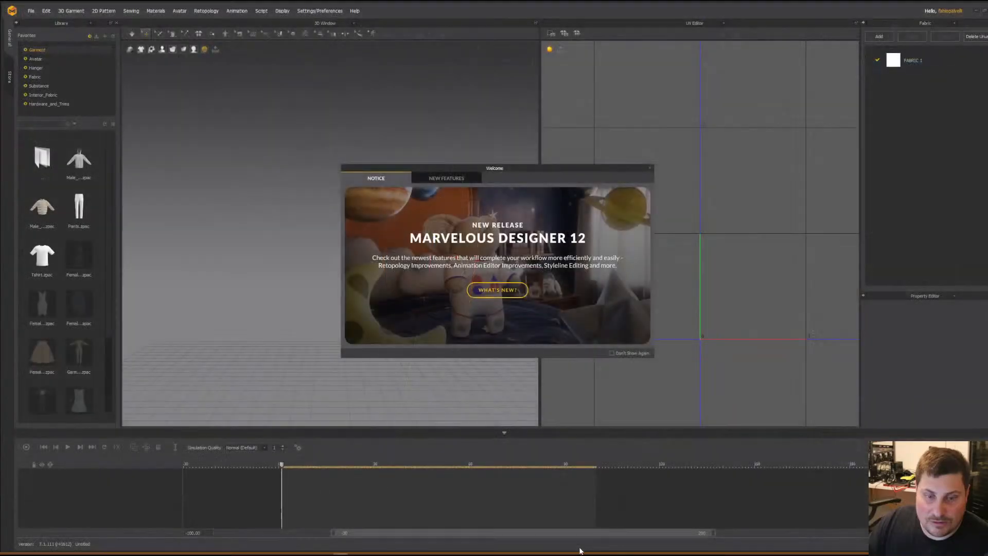
click(650, 169)
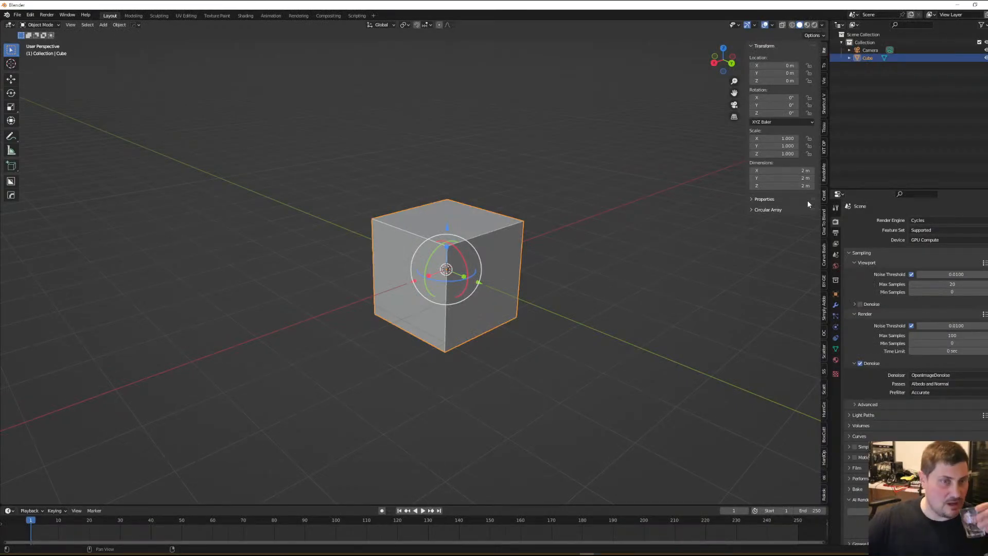
Reopen the recent file helmet_02.blend and return to the Sculpting workspace
middle_drag(456, 164, 490, 237)
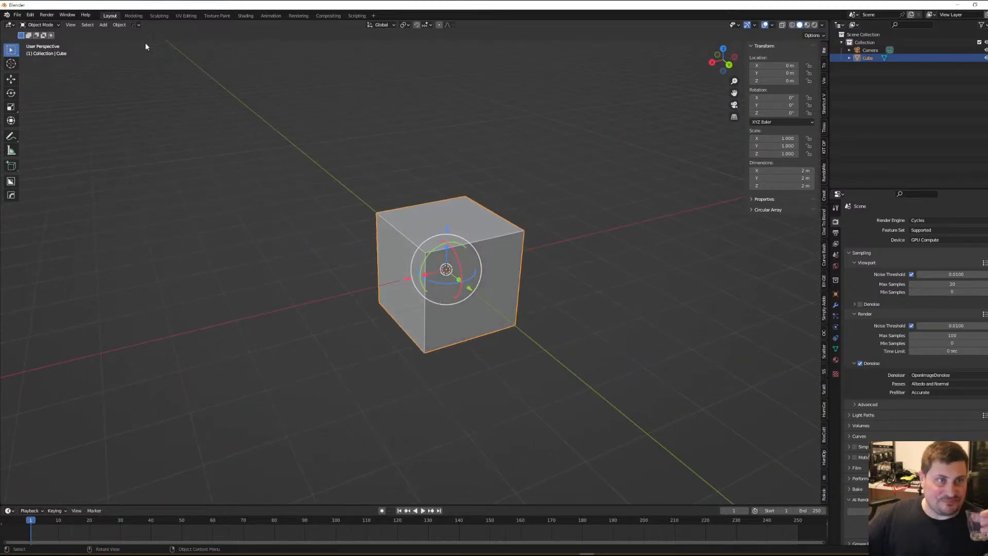
click(17, 15)
mouse_move(37, 40)
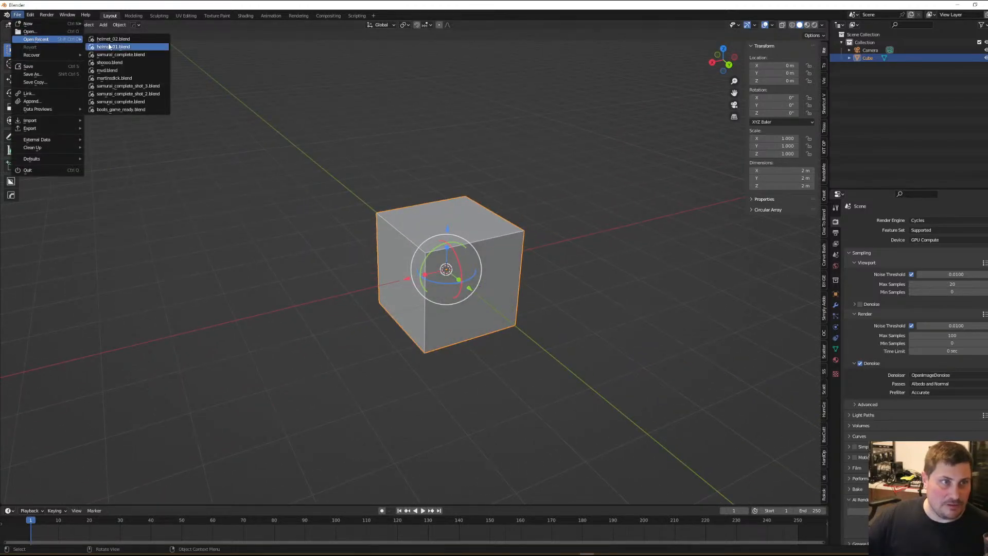
click(126, 39)
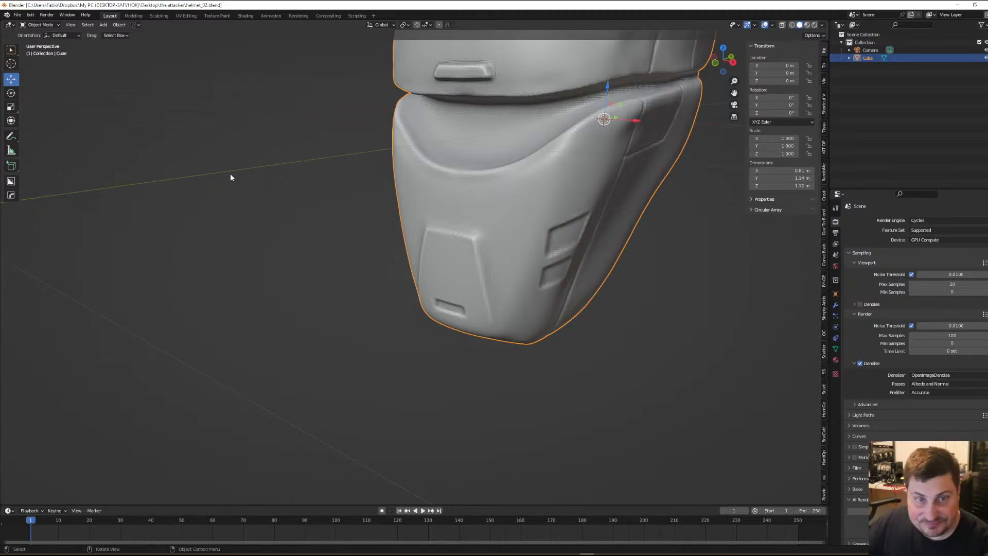
click(159, 15)
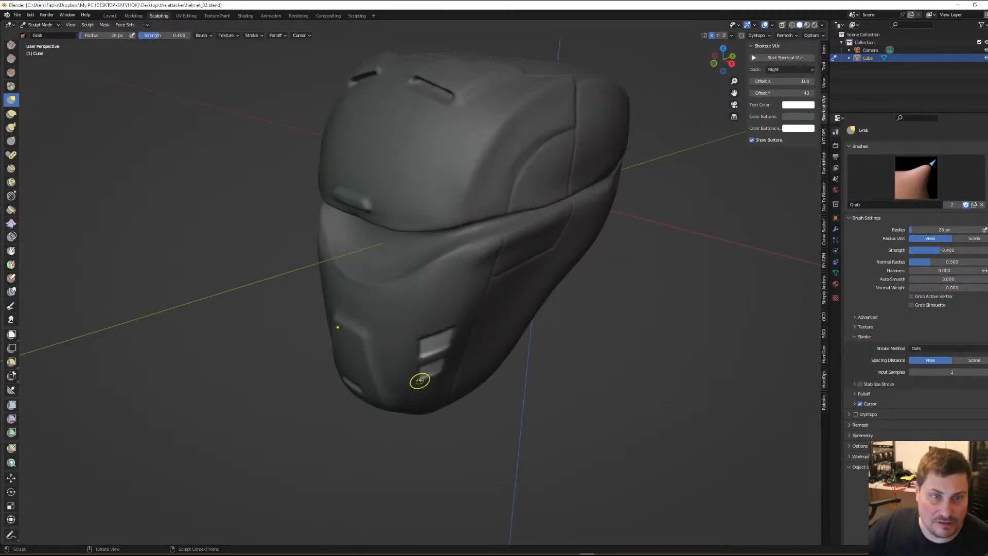
Move the two unmasked cheek vents slightly into the helmet with the Move tool and check their recess from the front
click(10, 478)
middle_drag(548, 400, 590, 247)
drag(572, 186, 575, 189)
middle_drag(576, 189, 567, 231)
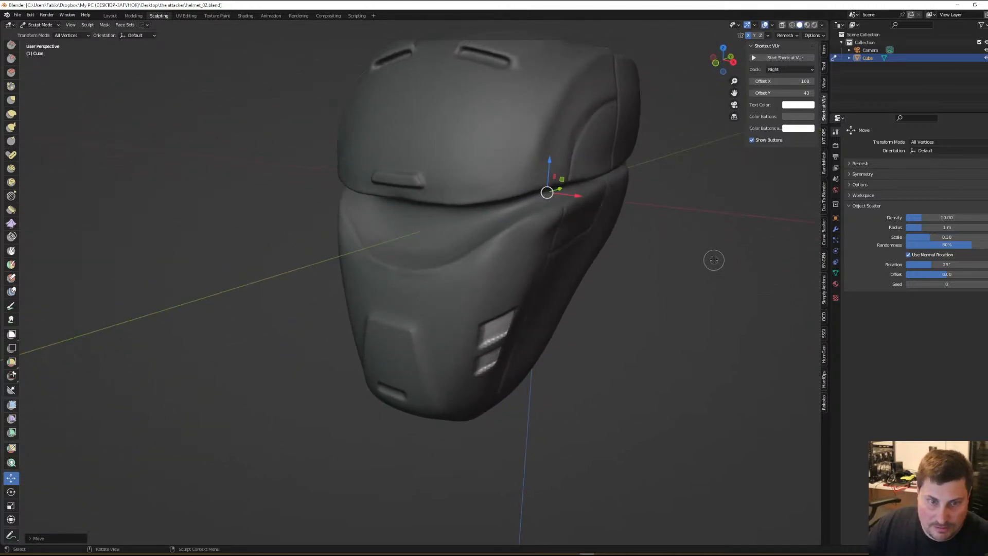
mouse_move(650, 241)
middle_down()
mouse_move(657, 245)
mouse_move(647, 243)
middle_up()
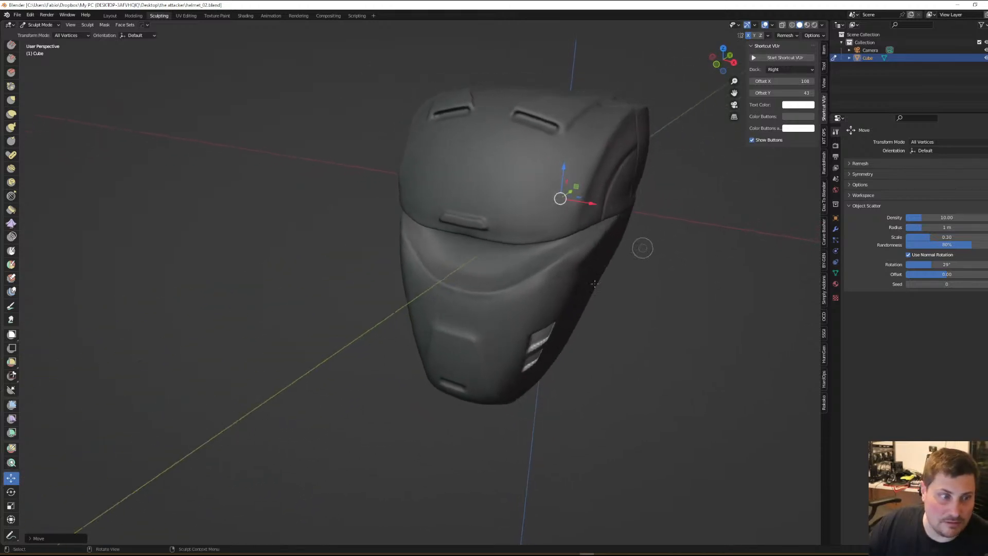
Scale the unmasked cheek vents slightly inward with the Scale tool, including a small adjustment along the X axis
click(11, 506)
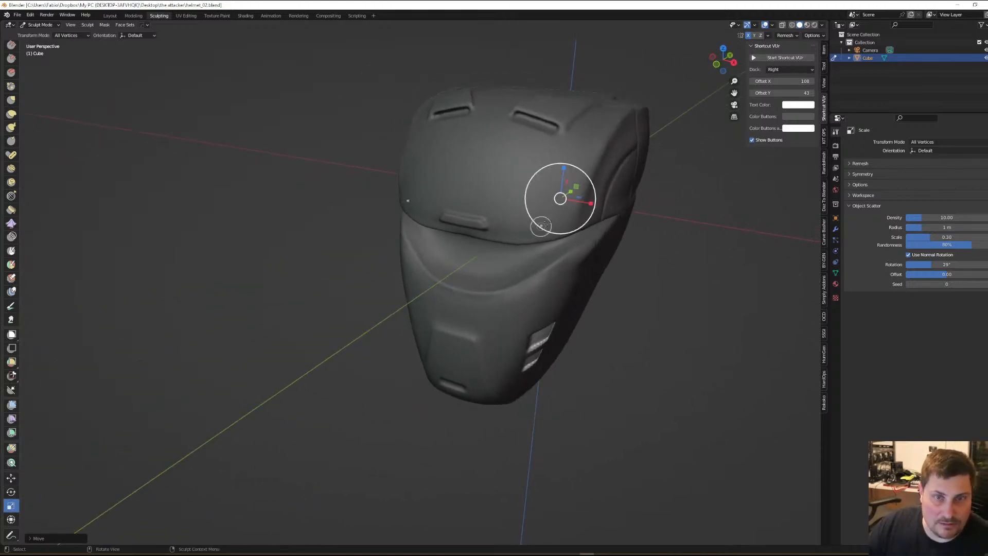
drag(561, 200, 558, 201)
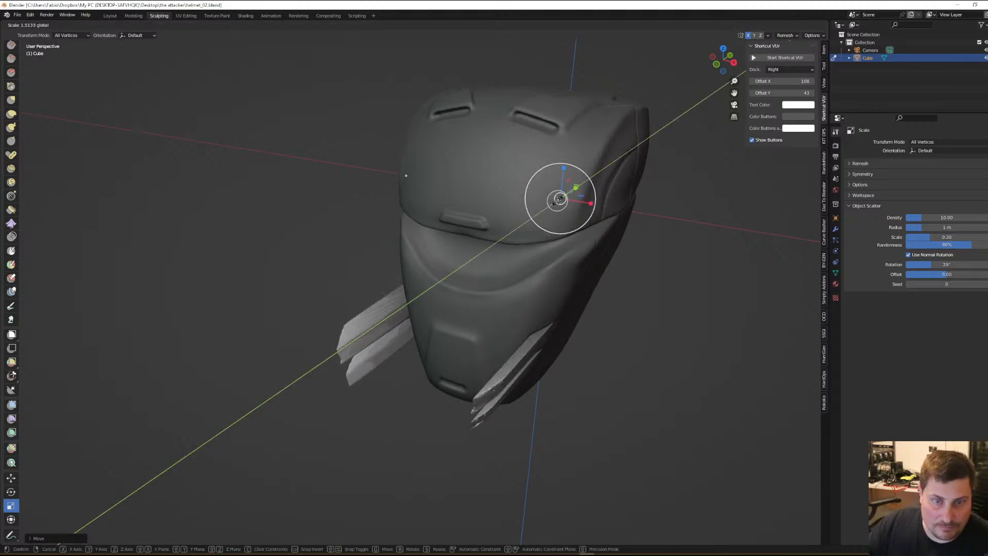
right_click(558, 201)
middle_drag(558, 201, 560, 200)
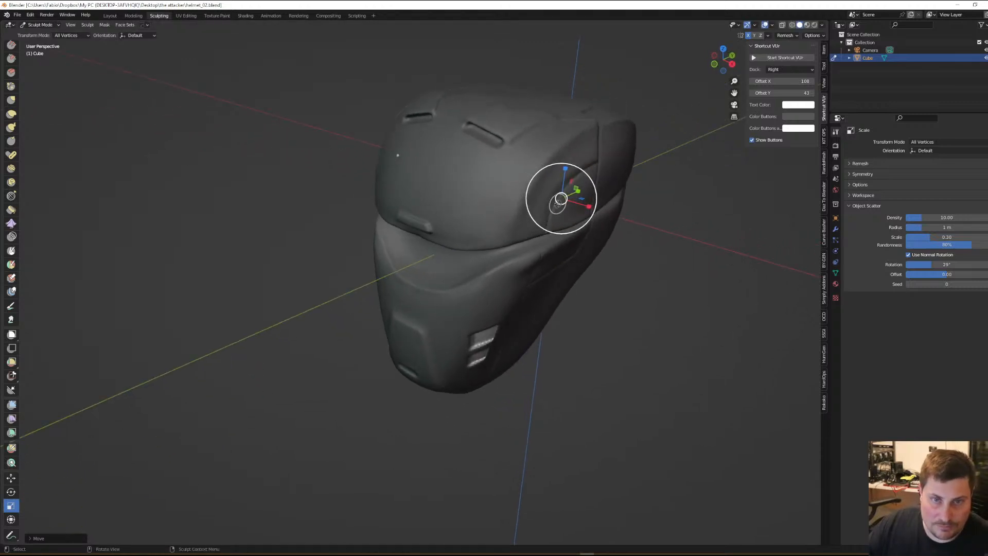
drag(560, 200, 546, 207)
middle_drag(547, 208, 553, 213)
shift+drag(588, 206, 585, 206)
middle_drag(584, 206, 536, 231)
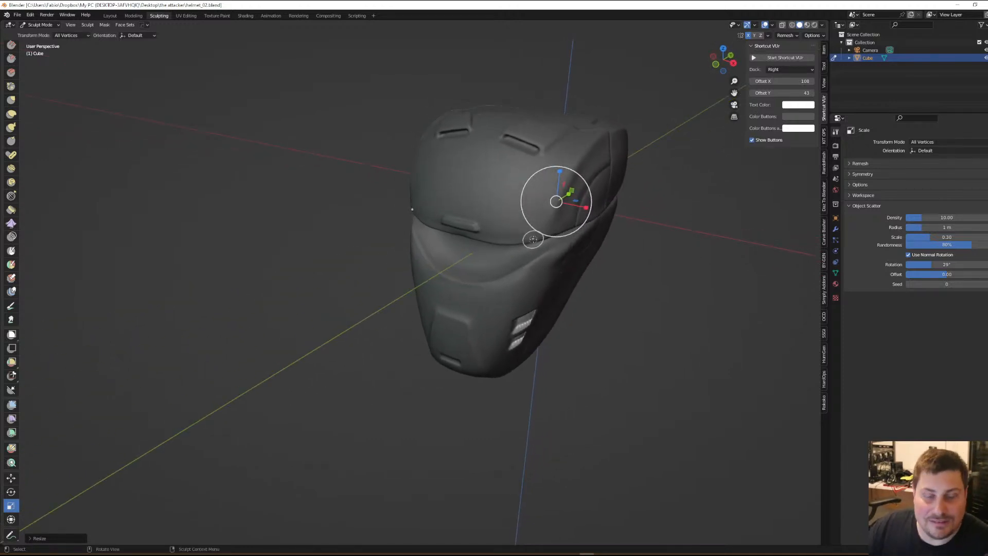
Switch to the Draw brush and clear the mask from the whole helmet
scroll(11, 542, up, 6)
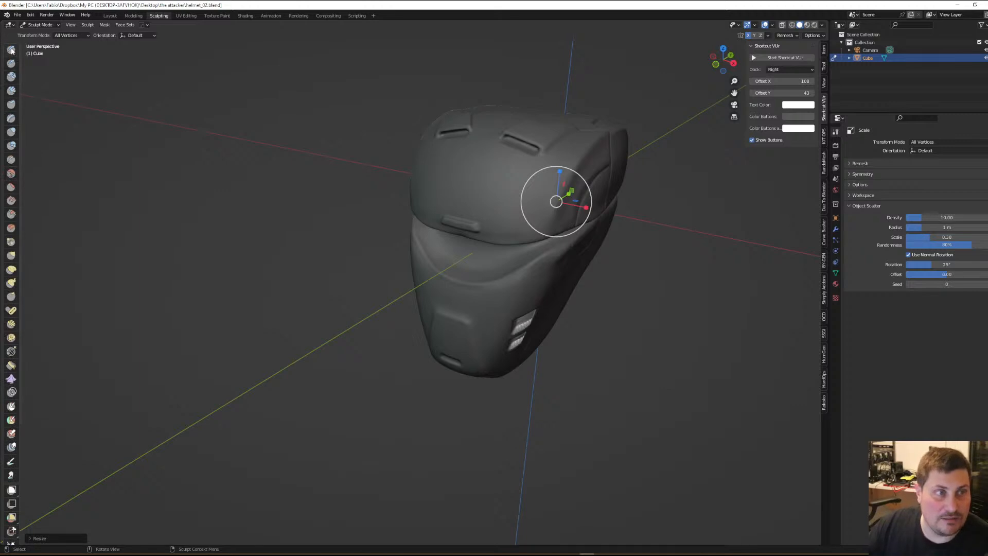
click(11, 49)
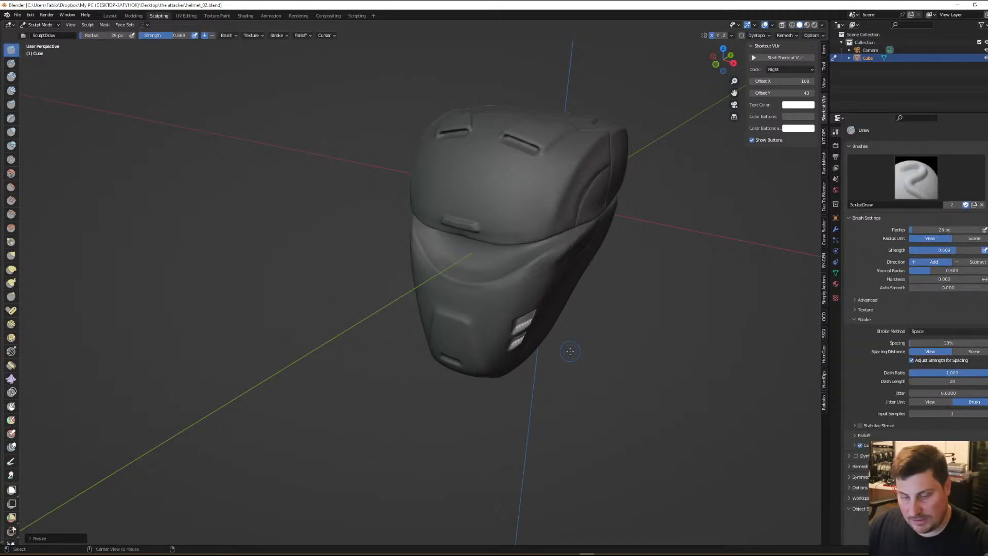
key(alt+m)
middle_drag(499, 318, 488, 278)
scroll(475, 223, up, 4)
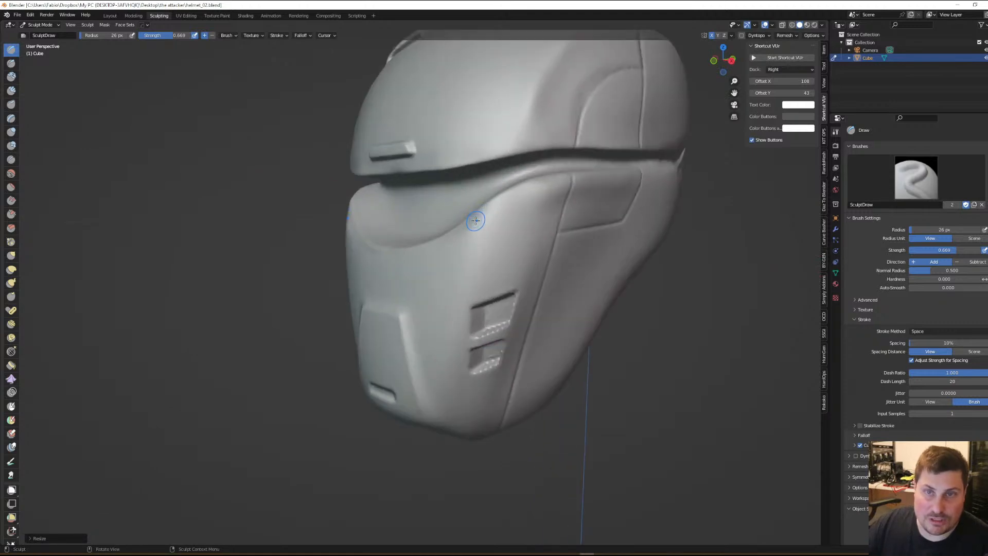
click(786, 35)
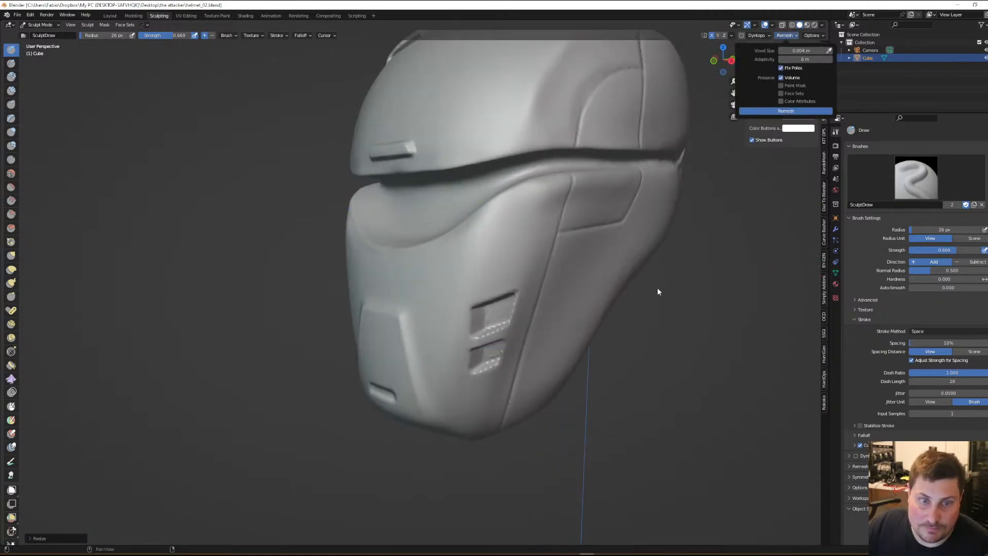
scroll(564, 293, down, 2)
middle_drag(545, 294, 560, 315)
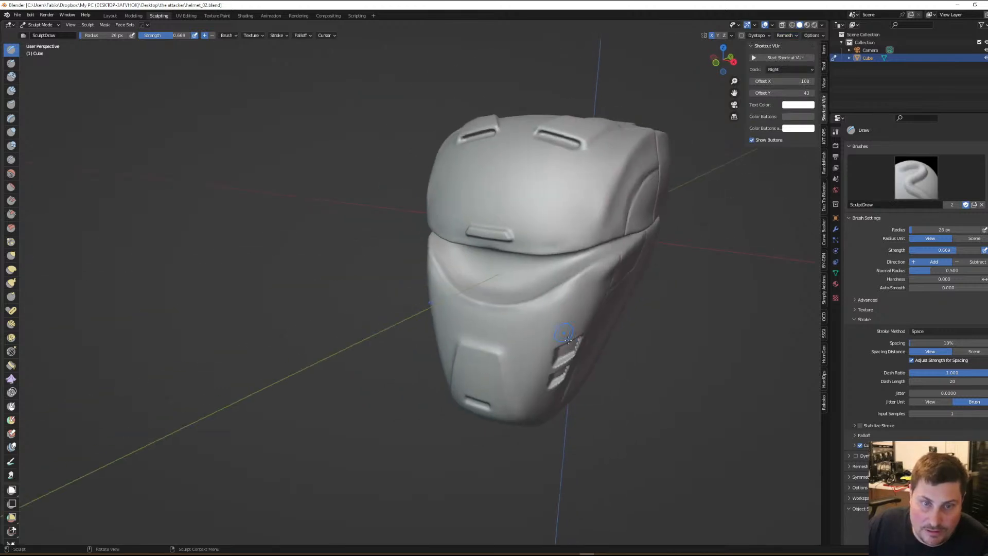
Enlarge the Draw brush radius to 119 px and smooth the jagged inner surfaces of the cheek vents
scroll(579, 364, up, 3)
mouse_move(589, 373)
shift+middle_down()
mouse_move(501, 340)
mouse_move(509, 338)
shift+middle_up()
scroll(501, 340, up, 1)
key(f)
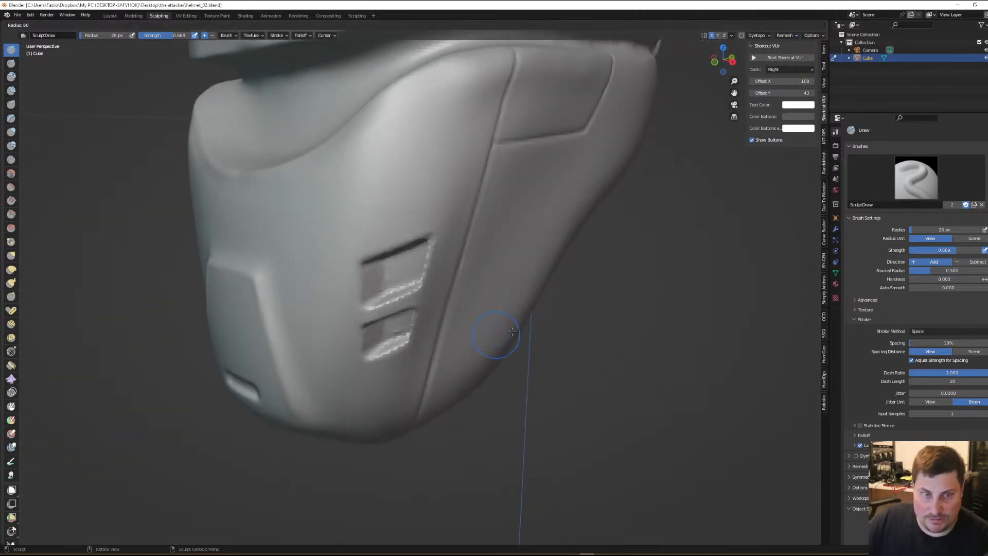
click(553, 336)
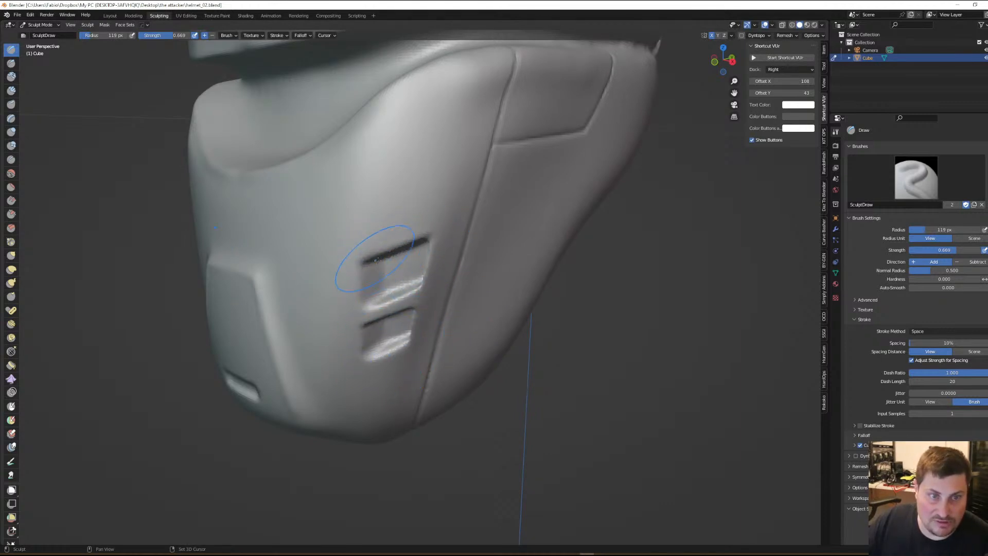
scroll(437, 297, down, 5)
middle_drag(437, 297, 461, 336)
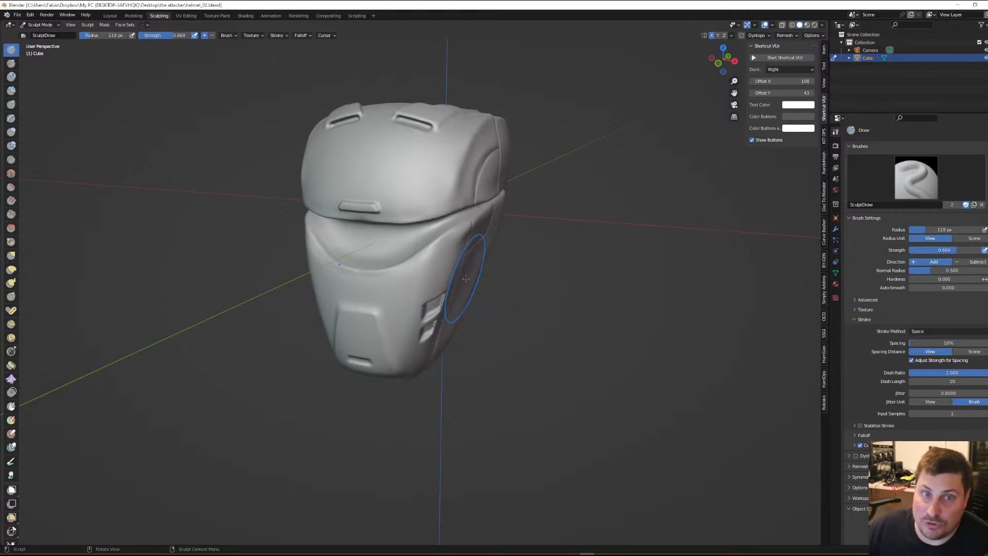
Examine the helmet from the side and front and browse the helmet reference images for further detail ideas
mouse_move(520, 214)
middle_down()
mouse_move(488, 236)
mouse_move(507, 232)
mouse_move(487, 209)
mouse_move(395, 252)
middle_up()
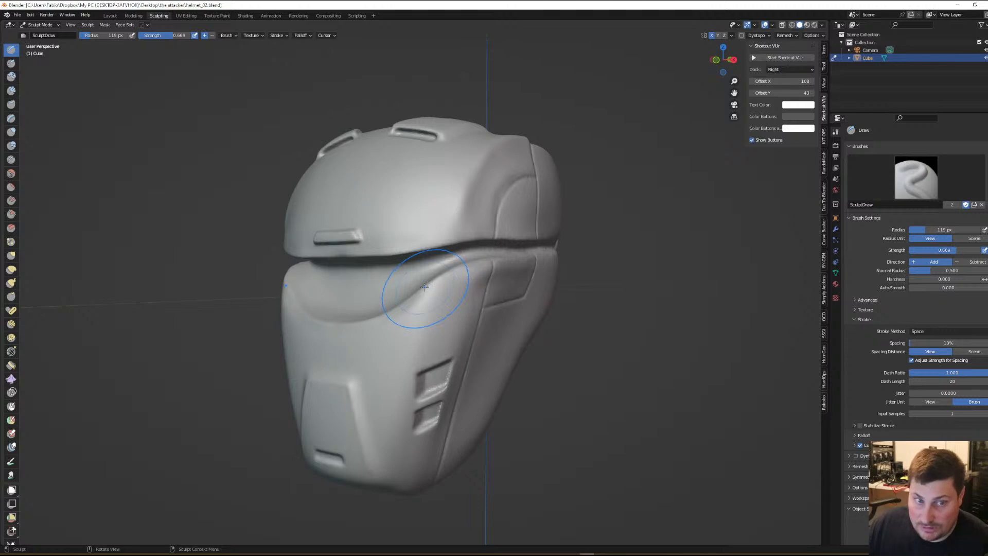
mouse_move(436, 292)
middle_down()
mouse_move(542, 286)
mouse_move(530, 308)
mouse_move(495, 304)
mouse_move(520, 296)
mouse_move(484, 299)
mouse_move(530, 304)
mouse_move(494, 330)
middle_up()
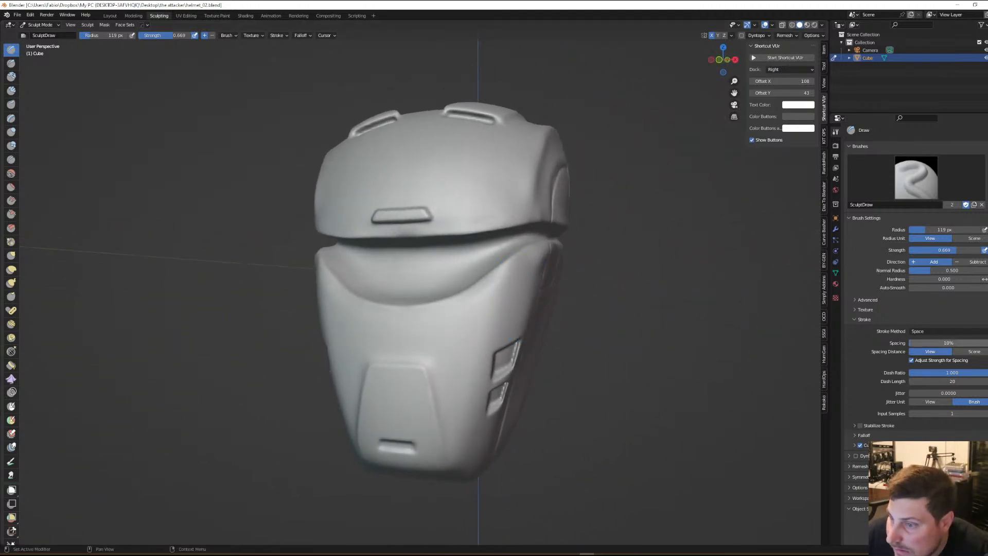
right_drag(987, 312, 647, 320)
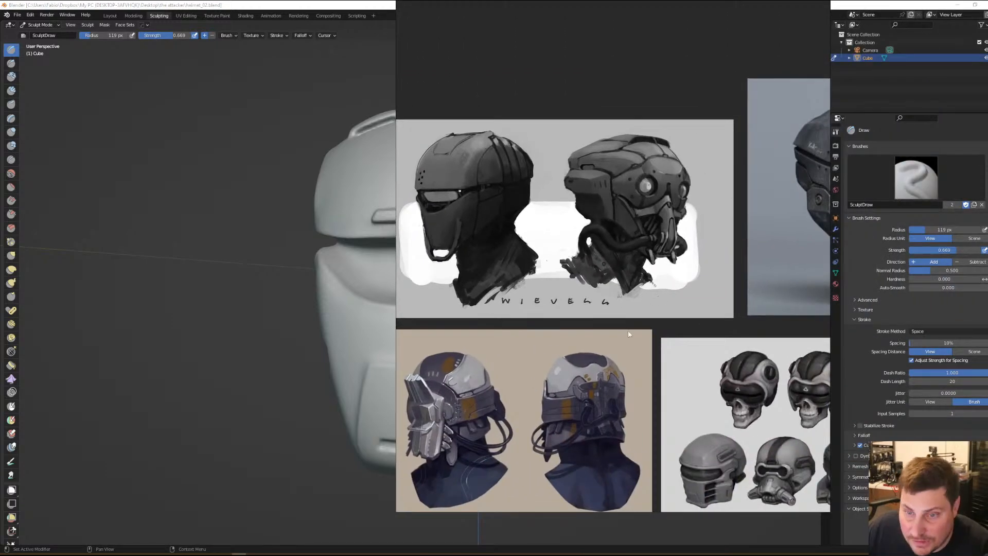
scroll(654, 337, down, 3)
scroll(681, 410, up, 6)
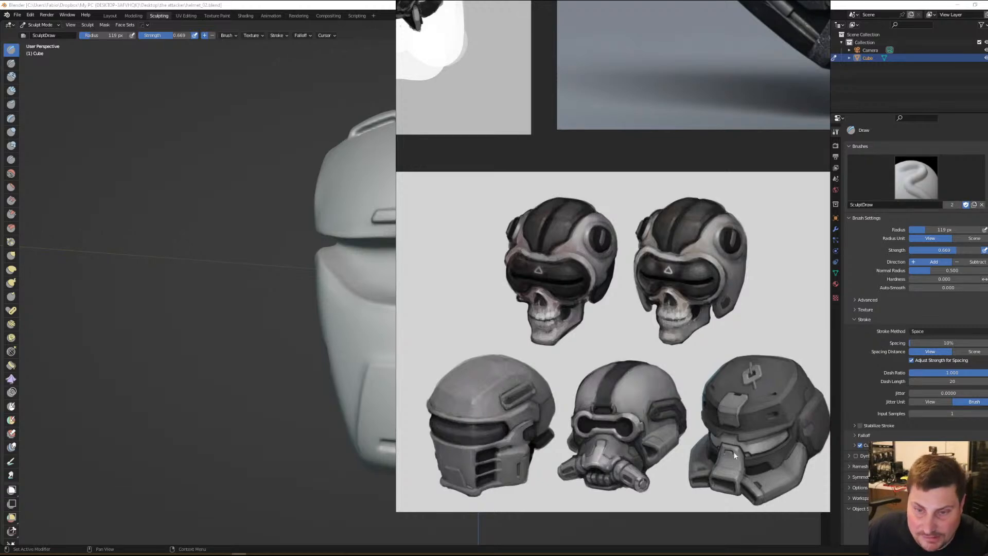
scroll(550, 487, down, 5)
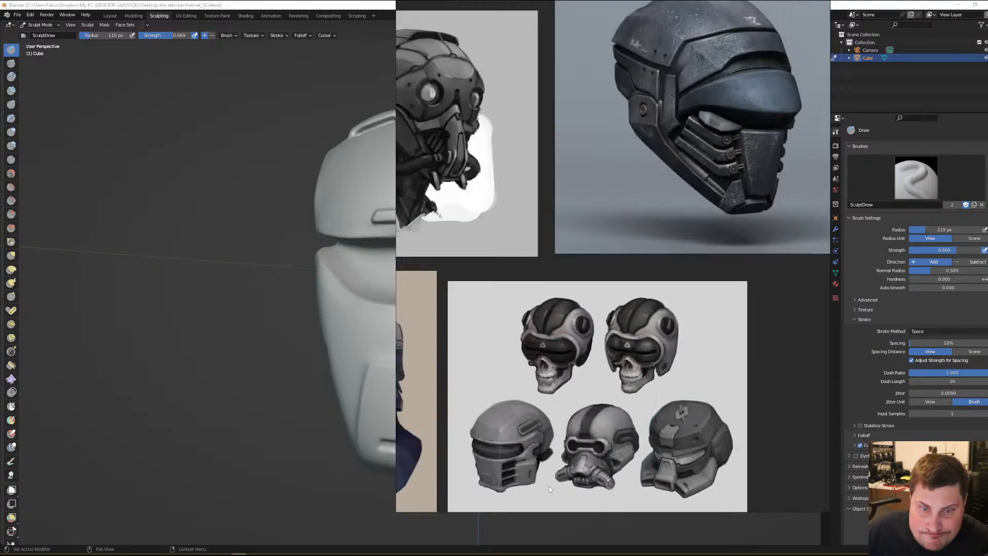
scroll(710, 238, up, 5)
scroll(765, 300, down, 4)
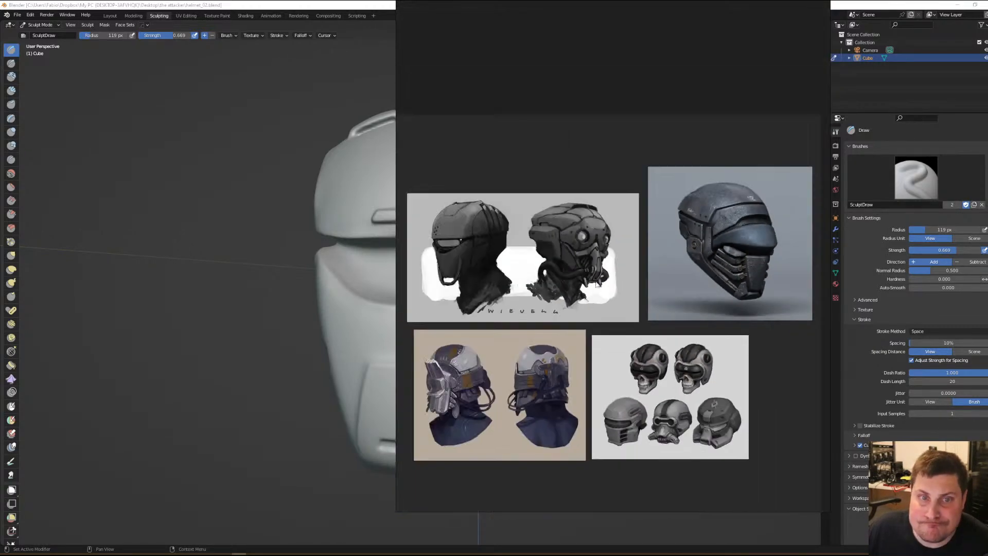
scroll(546, 263, up, 5)
scroll(564, 220, down, 3)
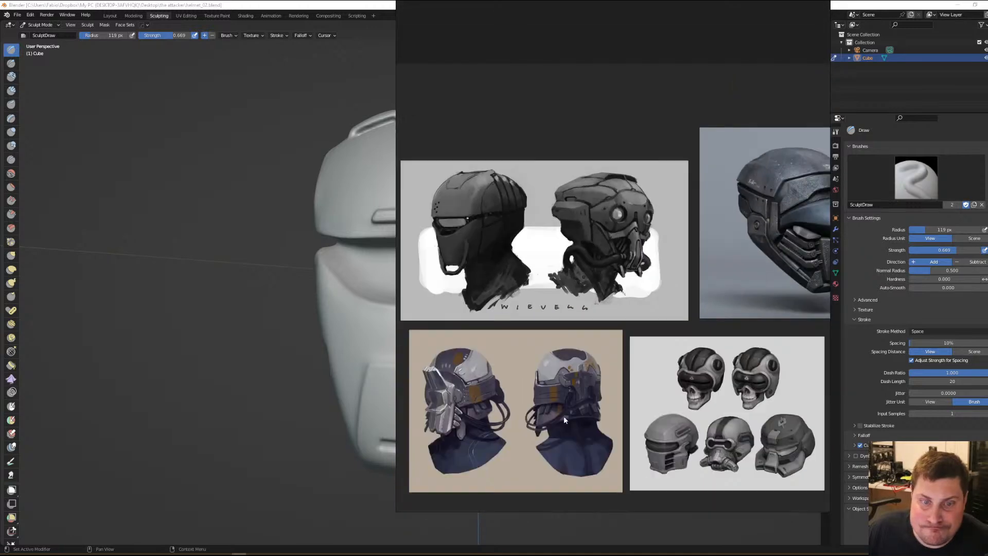
scroll(572, 406, up, 3)
scroll(556, 410, down, 3)
scroll(513, 405, up, 3)
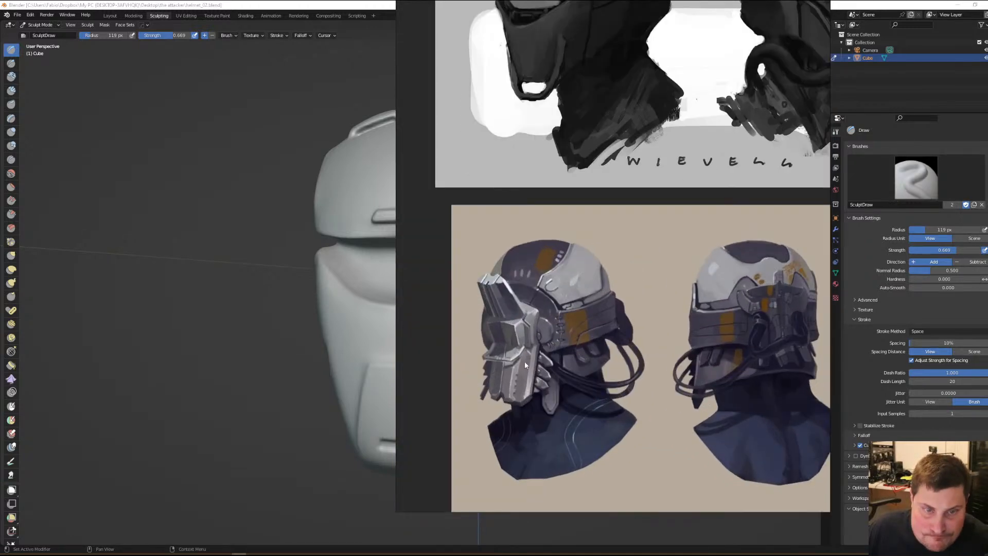
mouse_move(580, 306)
right_down()
mouse_move(621, 320)
mouse_move(987, 329)
right_up()
Reduce the Draw brush radius to 8 px for carving a fine panel line near the cheek's side panel
scroll(562, 360, down, 2)
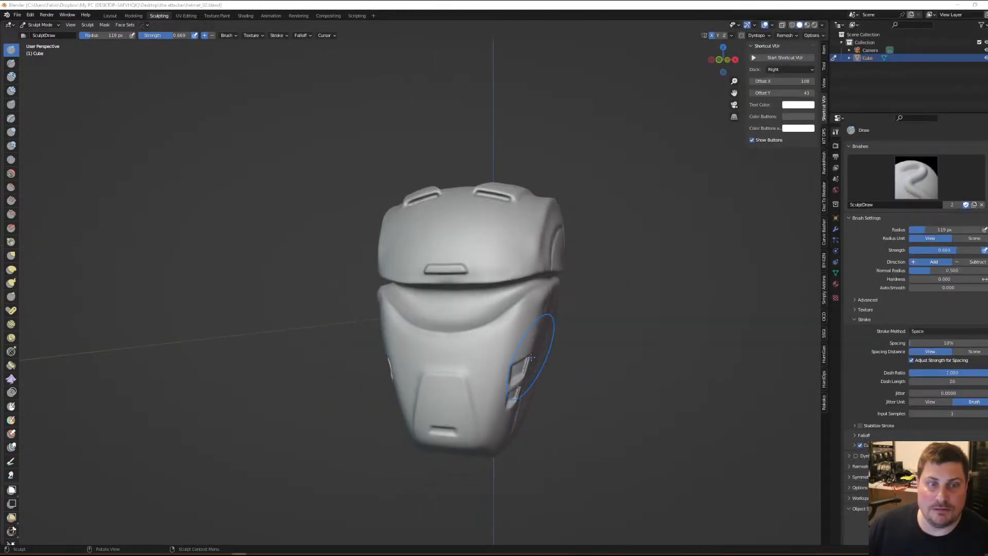
middle_drag(554, 357, 533, 362)
scroll(490, 348, up, 2)
scroll(489, 335, up, 1)
middle_drag(494, 334, 506, 330)
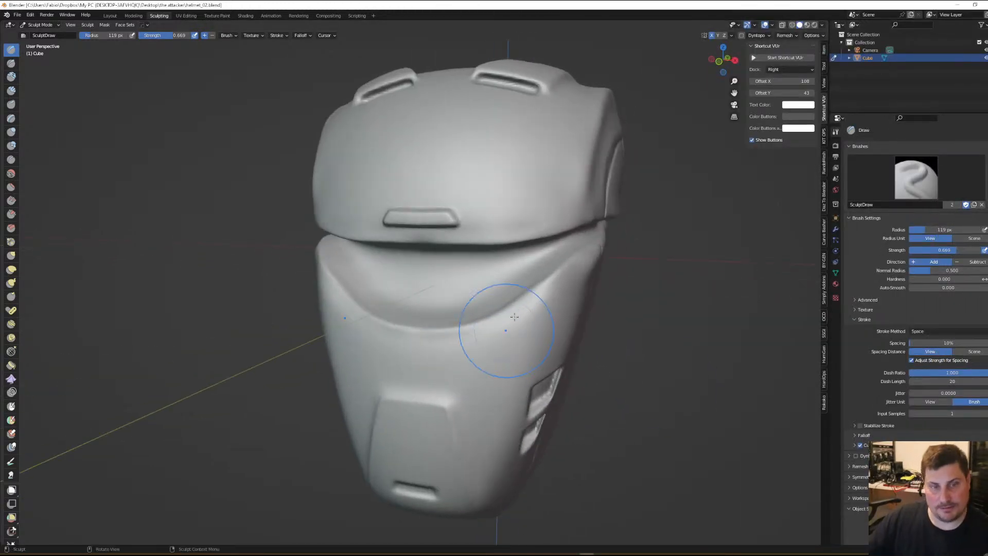
mouse_move(592, 296)
middle_down()
mouse_move(574, 281)
mouse_move(563, 331)
middle_up()
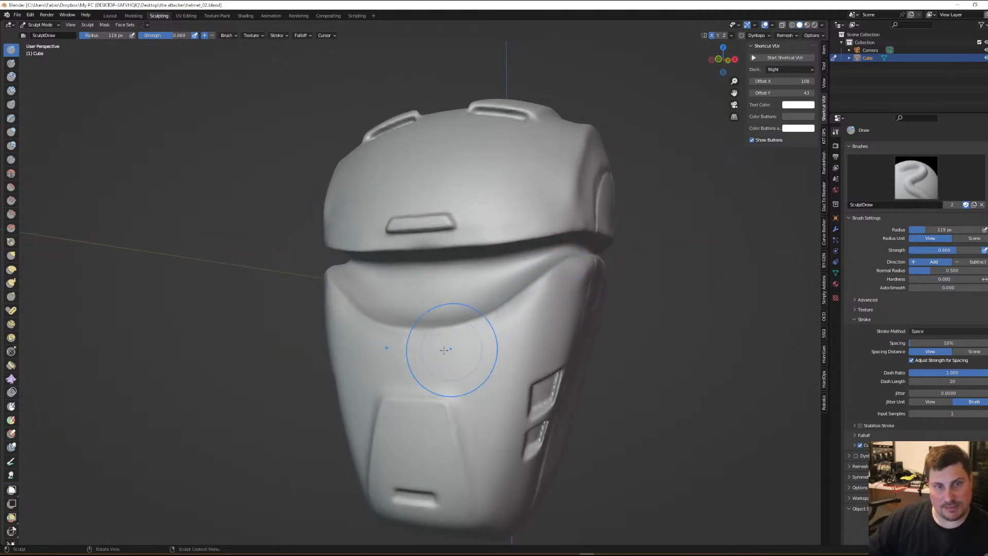
middle_drag(463, 349, 479, 339)
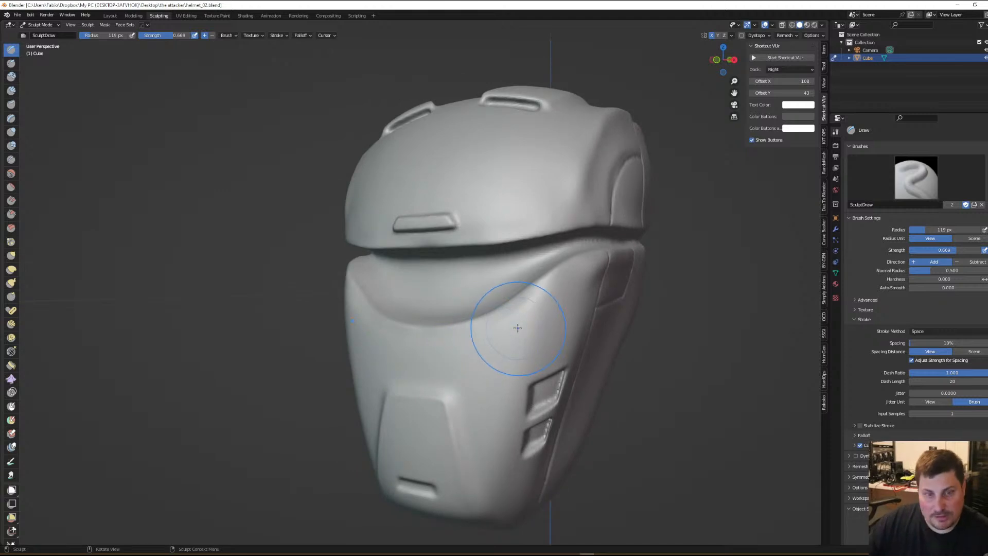
key(f)
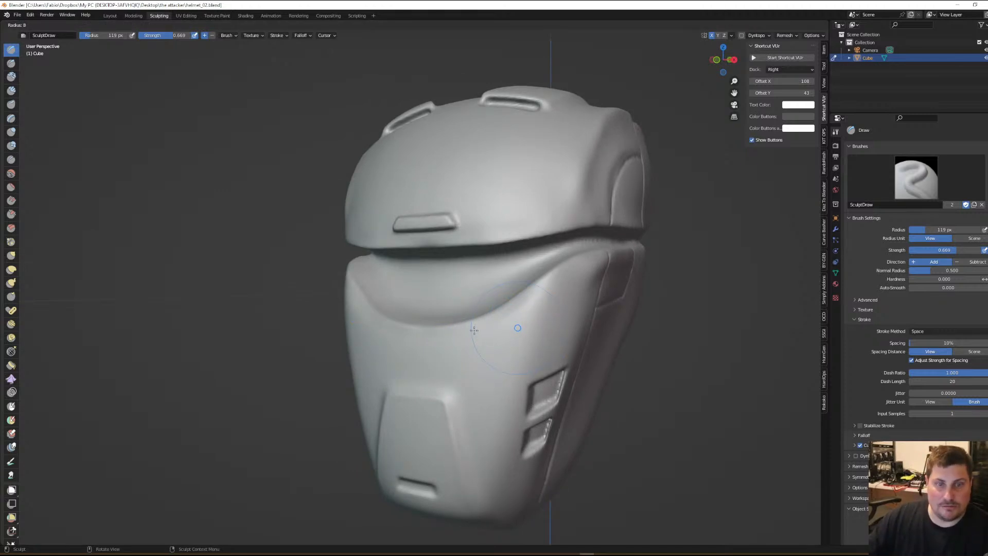
click(478, 332)
mouse_move(485, 335)
middle_down()
mouse_move(553, 332)
mouse_move(564, 322)
middle_up()
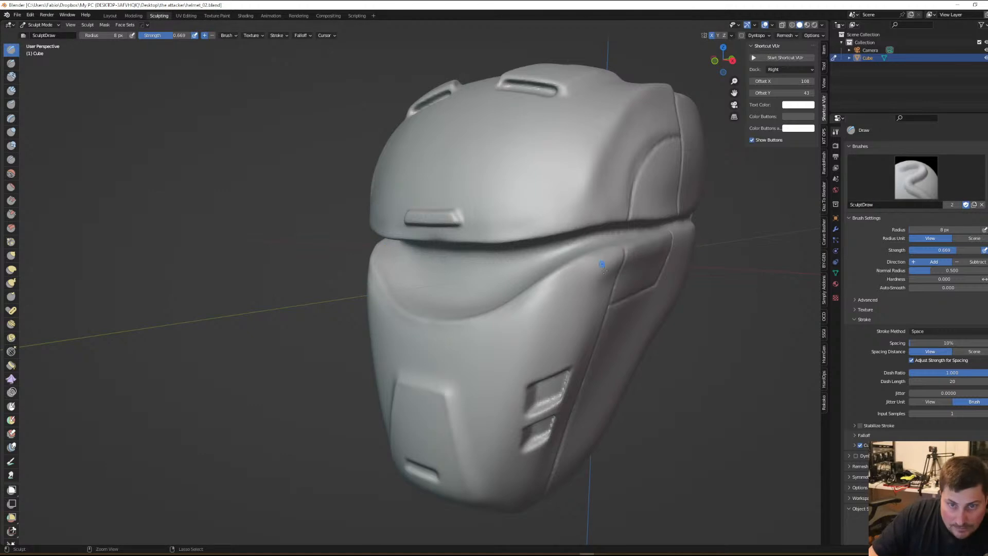
Enable Stabilize Stroke for the Draw brush while keeping the Space stroke method
ctrl+drag(614, 271, 592, 276)
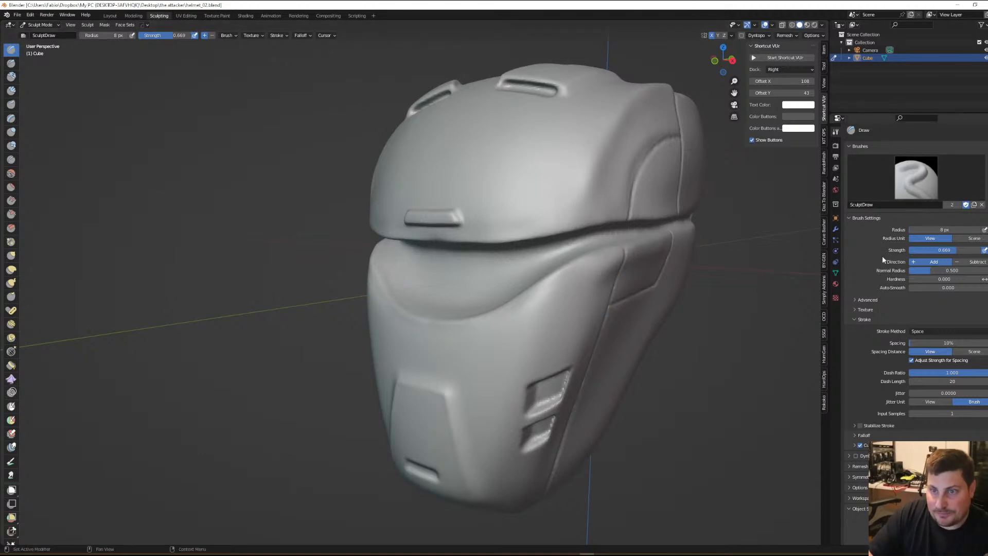
click(922, 331)
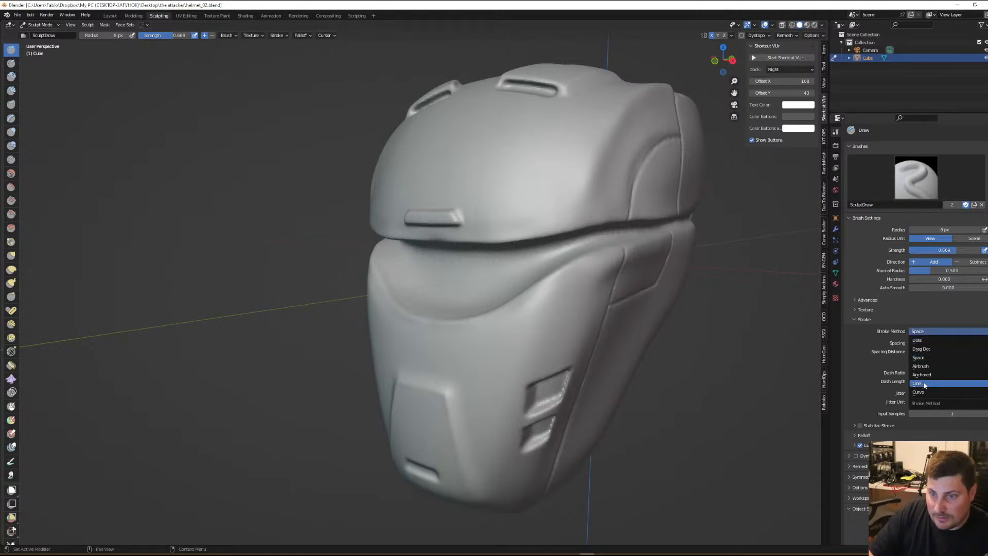
click(925, 359)
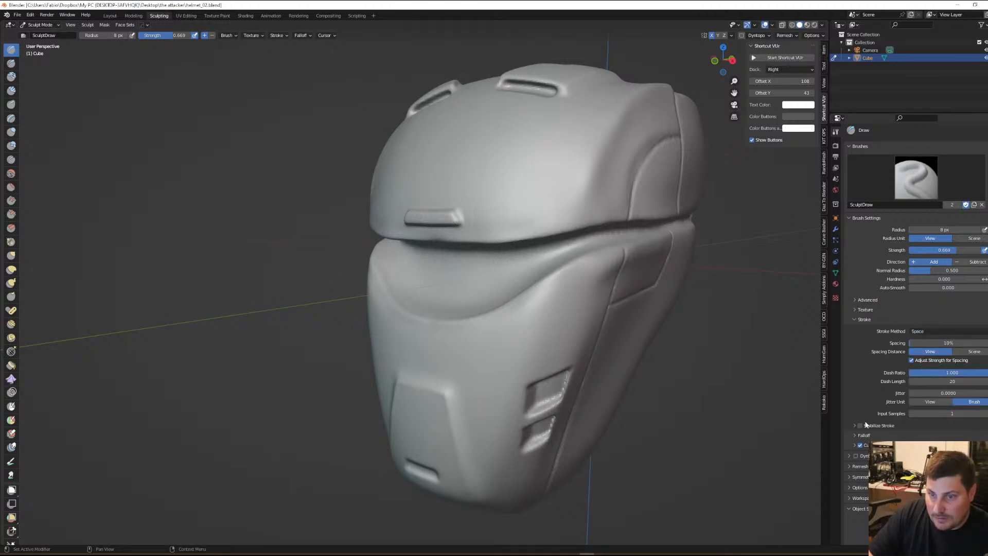
Try to carve a curved panel line below the visor recess, from the side panel toward the face centre
middle_drag(620, 283, 618, 273)
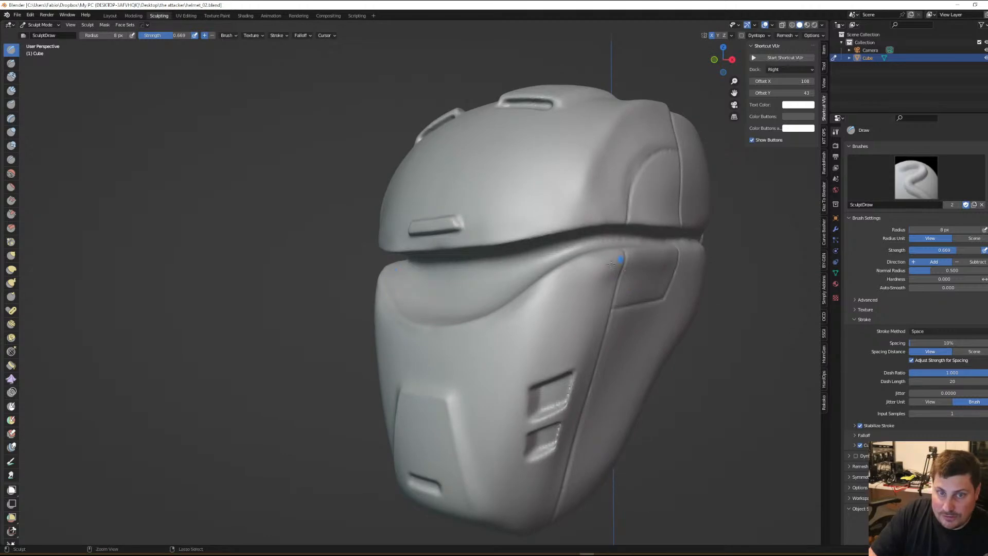
mouse_move(616, 269)
ctrl+mouse_down()
mouse_move(555, 291)
mouse_move(507, 345)
ctrl+mouse_up()
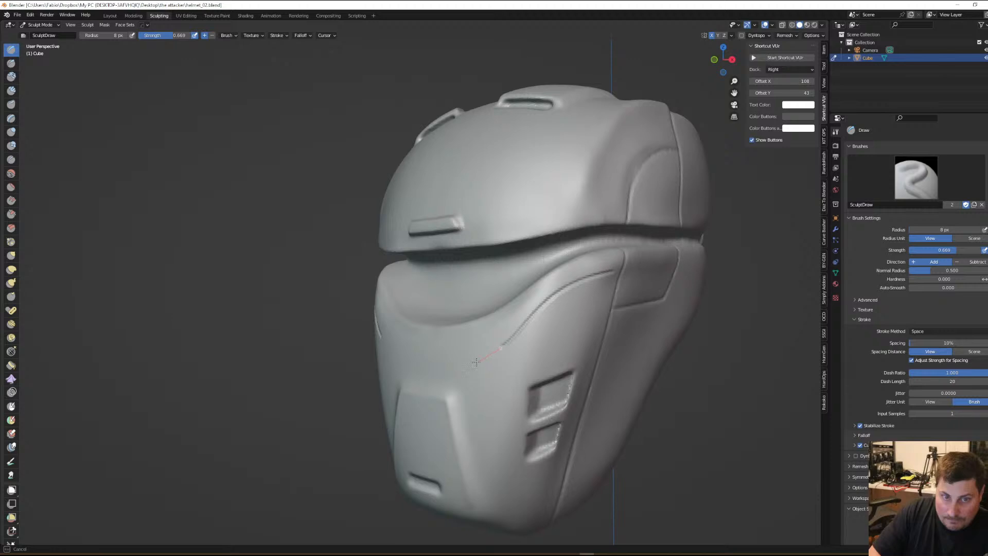
ctrl+drag(469, 362, 451, 358)
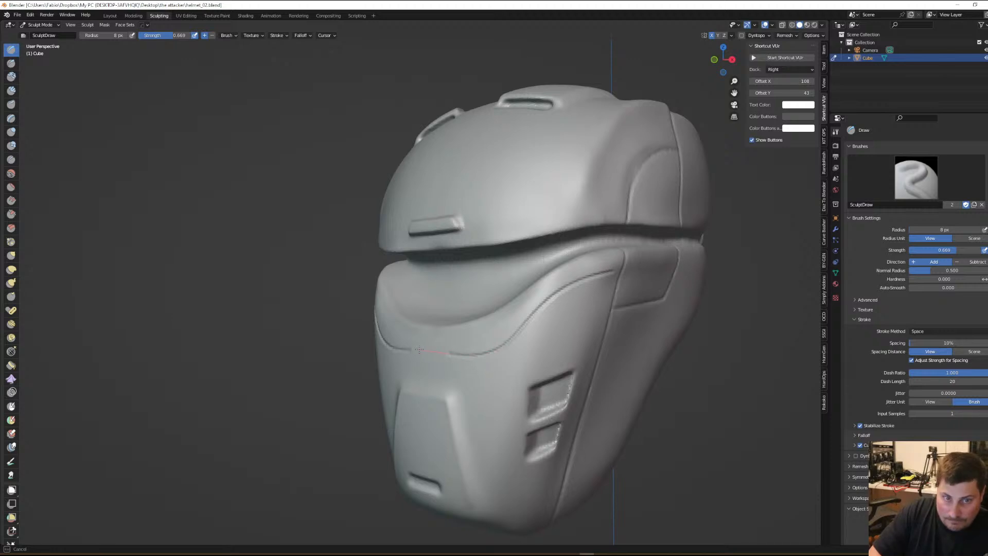
Try to carve the line below the visor outward from the face centre in front view, and undo it
mouse_move(530, 336)
middle_down()
mouse_move(608, 318)
mouse_move(612, 325)
mouse_move(607, 314)
middle_up()
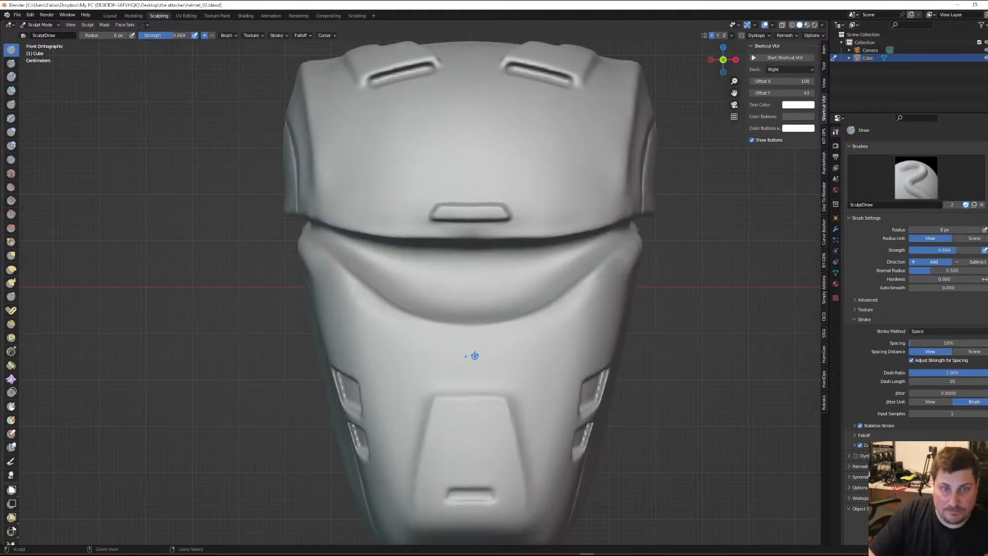
ctrl+drag(472, 355, 469, 355)
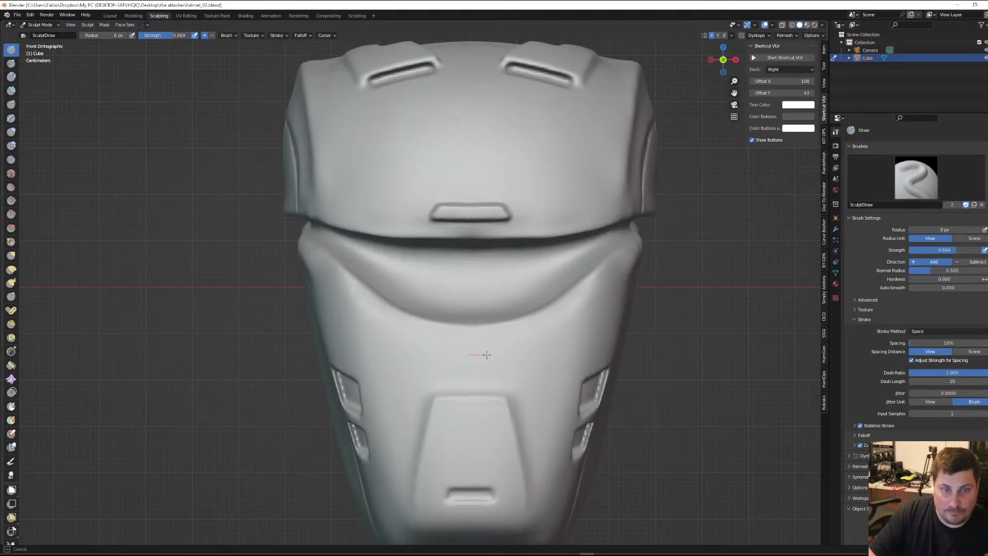
ctrl+drag(512, 354, 545, 350)
key(ctrl+z)
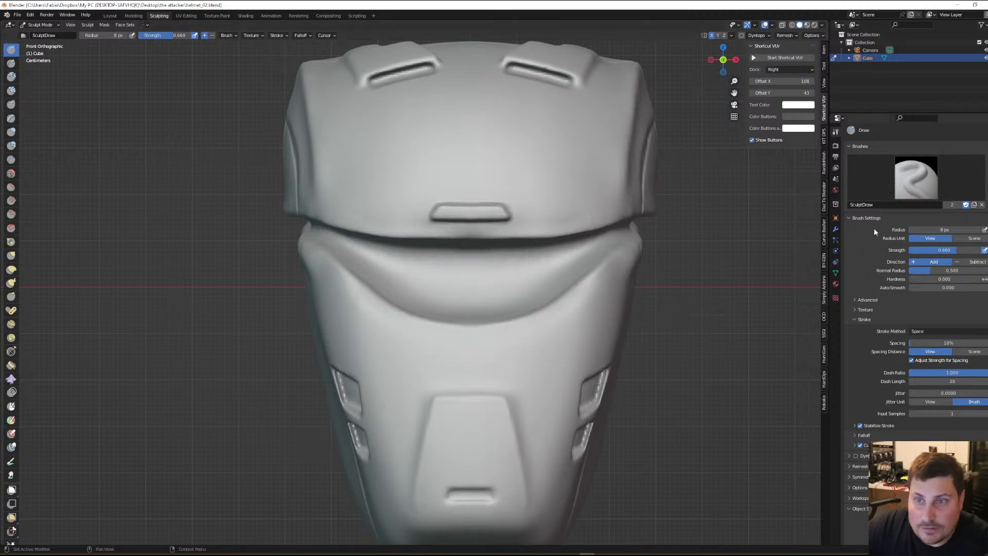
Set the Draw brush's stroke method to Line and carve a short straight horizontal panel line across the face centre below the visor recess
click(932, 331)
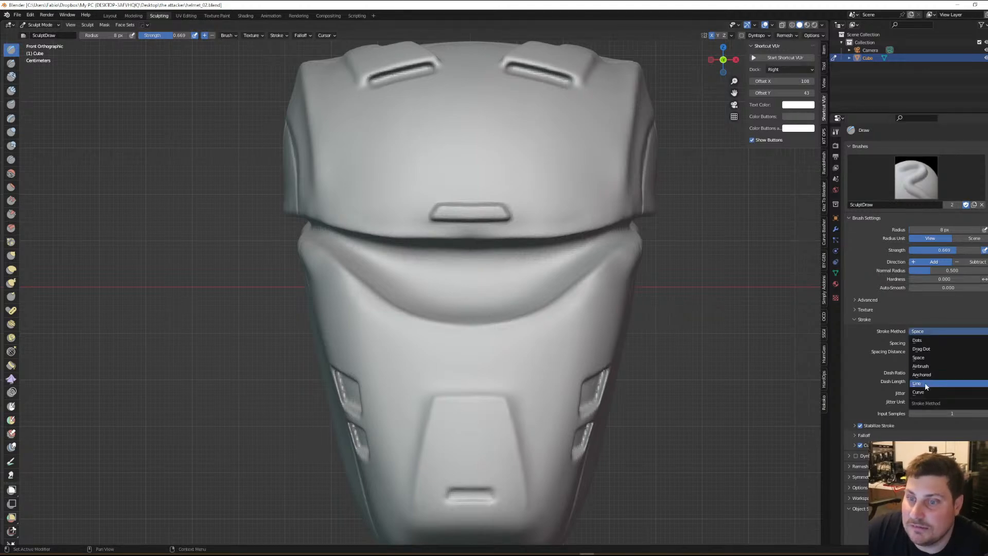
click(926, 387)
drag(468, 354, 526, 355)
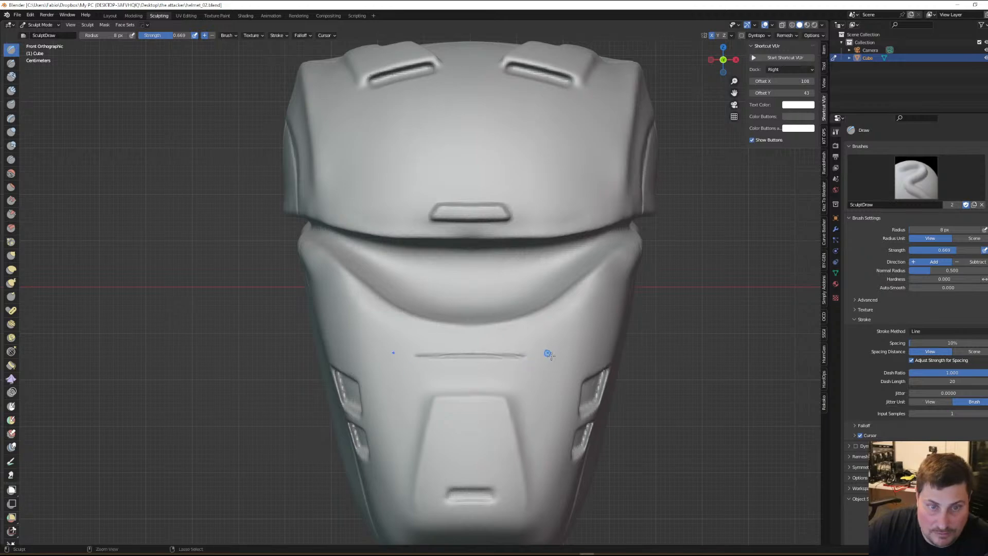
Restore the Space stroke method and carve a curved panel line from the straight line's end up around the visor recess to the side
click(927, 331)
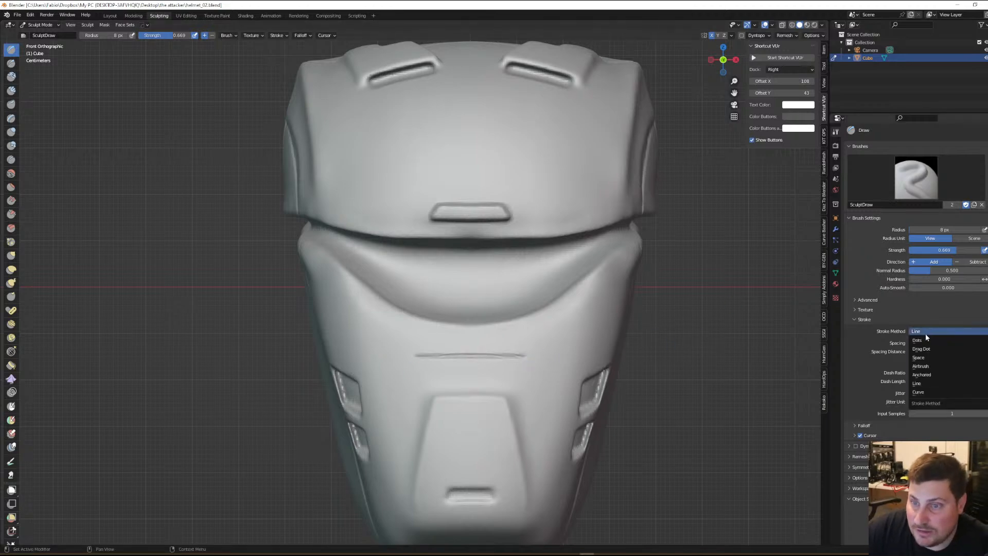
click(915, 357)
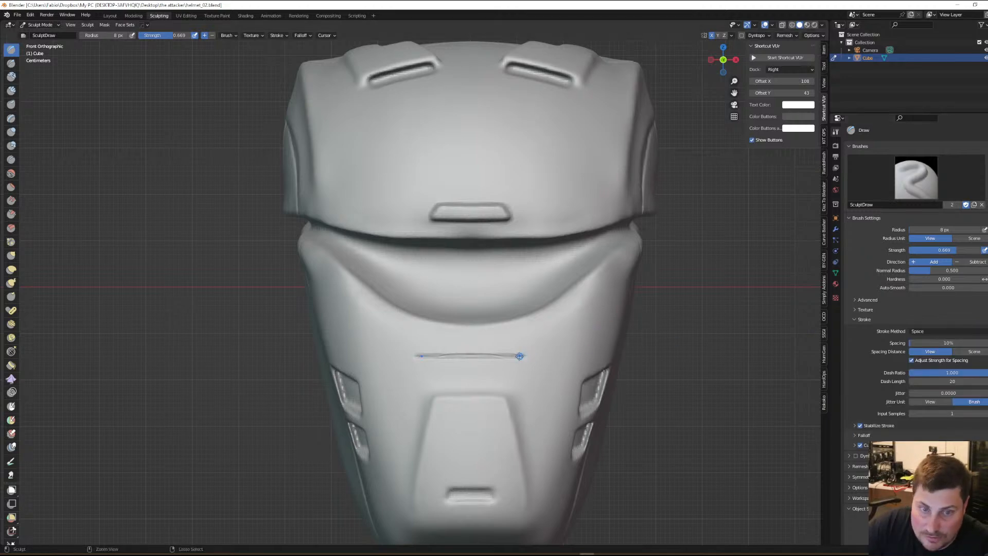
mouse_move(517, 356)
ctrl+mouse_down()
mouse_move(567, 340)
mouse_move(611, 284)
ctrl+mouse_up()
mouse_move(611, 284)
middle_down()
mouse_move(511, 293)
mouse_move(498, 309)
mouse_move(536, 304)
mouse_move(570, 283)
middle_up()
mouse_move(490, 321)
ctrl+mouse_down()
mouse_move(543, 276)
mouse_move(646, 258)
ctrl+mouse_up()
Try to carve a small notch with slanted sides below the central straight panel line using freehand stabilized strokes
scroll(618, 288, down, 2)
mouse_move(530, 361)
middle_down()
mouse_move(586, 340)
mouse_move(536, 340)
mouse_move(506, 320)
mouse_move(530, 310)
middle_up()
scroll(505, 320, up, 3)
scroll(607, 288, up, 2)
scroll(607, 289, up, 1)
middle_drag(590, 311, 596, 315)
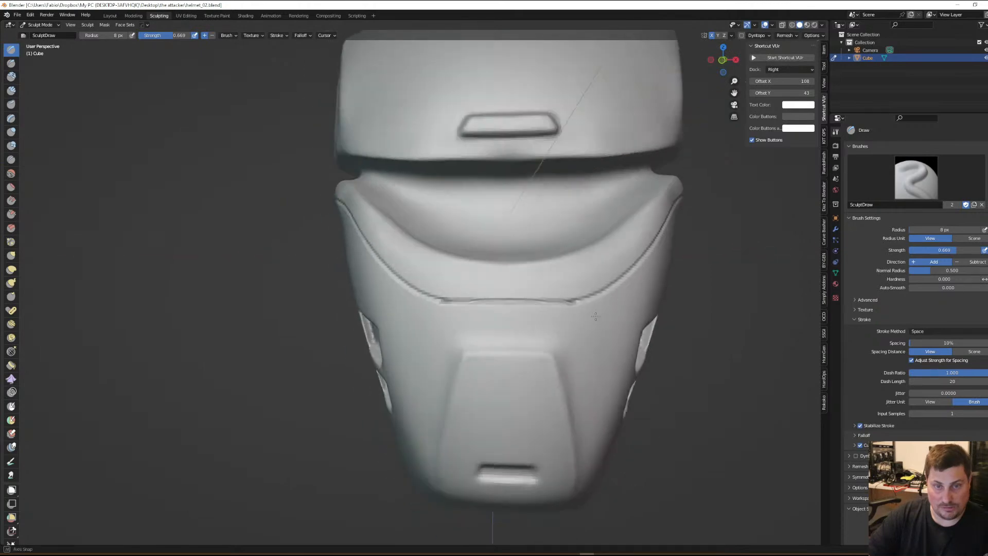
ctrl+drag(572, 303, 568, 305)
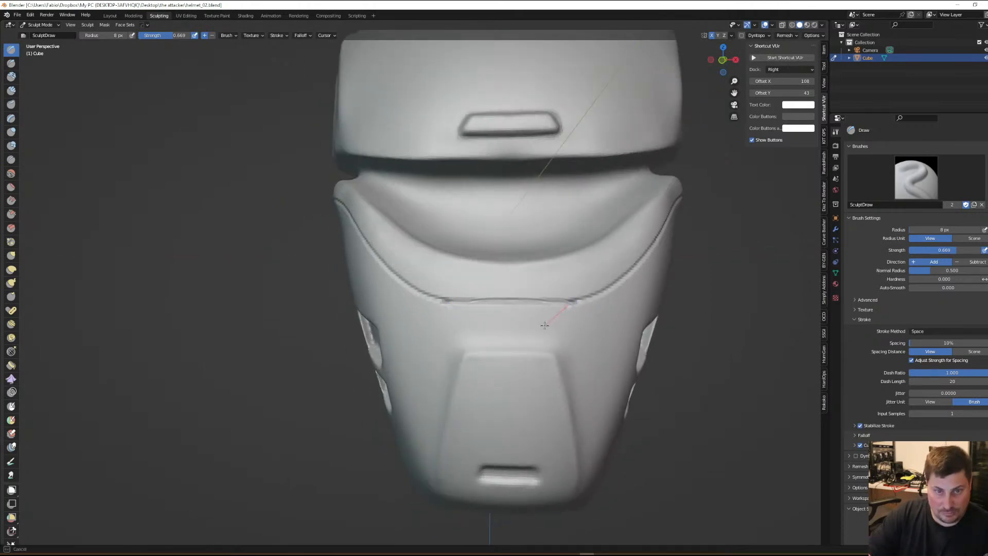
ctrl+drag(529, 340, 547, 320)
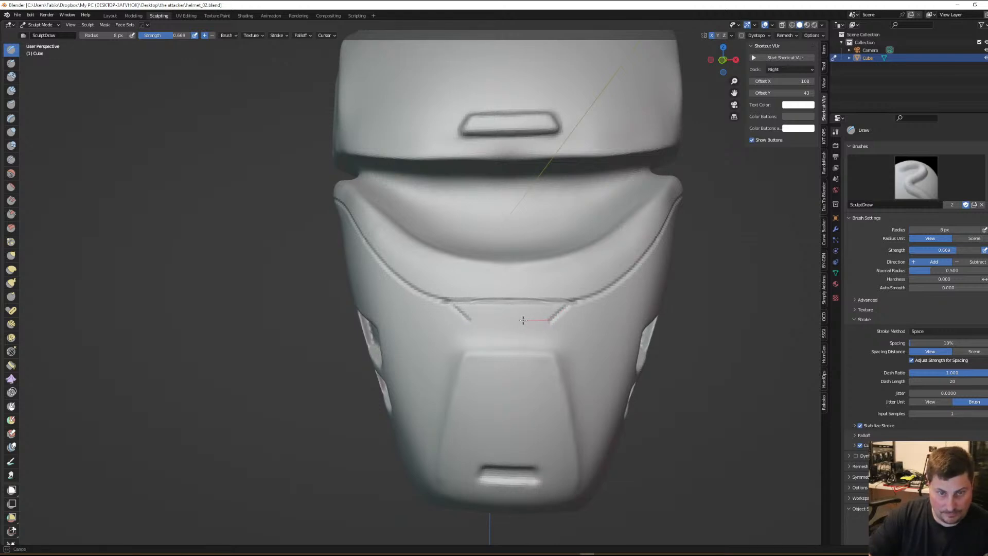
ctrl+drag(490, 322, 489, 321)
mouse_move(577, 308)
middle_down()
mouse_move(520, 300)
mouse_move(556, 297)
mouse_move(453, 467)
mouse_move(517, 353)
mouse_move(481, 379)
mouse_move(497, 381)
mouse_move(482, 371)
mouse_move(591, 317)
mouse_move(684, 237)
middle_up()
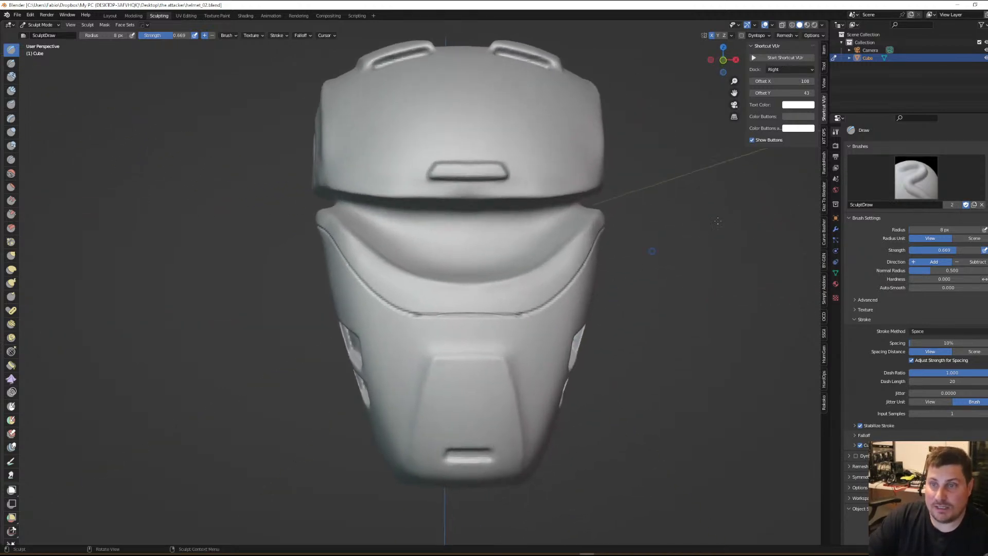
Set the stroke method to Line and carve slanted sides and a straight lower edge for a small trapezoid below the central panel line
click(935, 332)
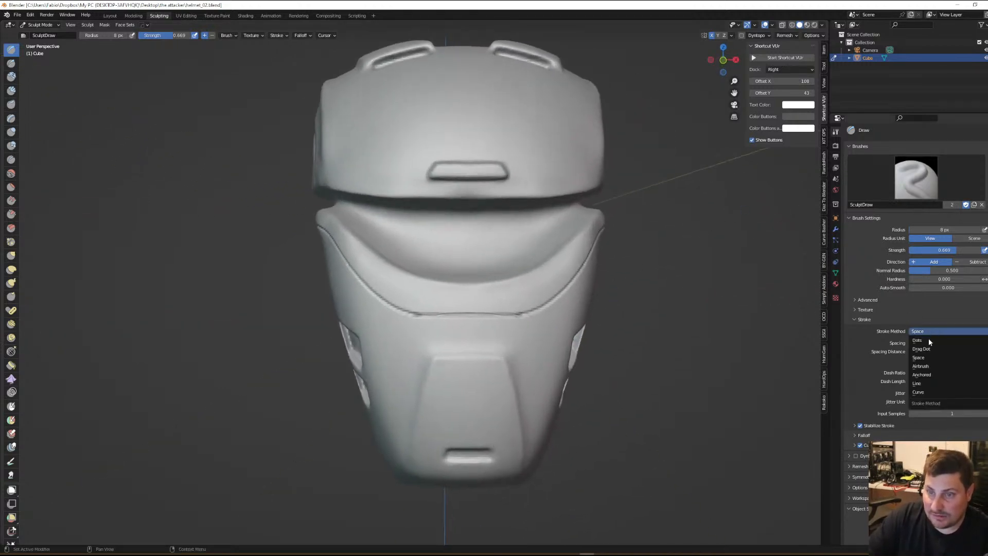
click(926, 383)
key(KP_1)
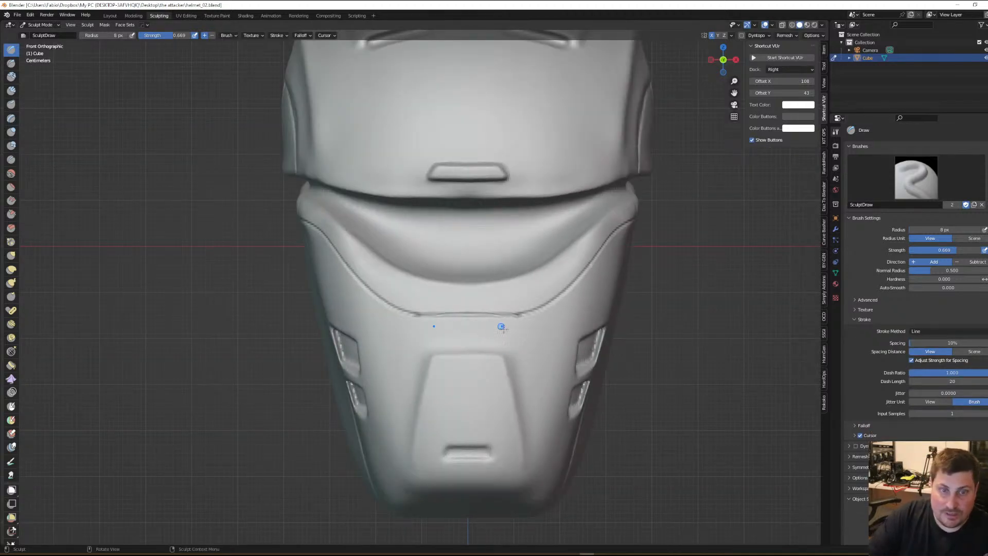
drag(518, 315, 498, 330)
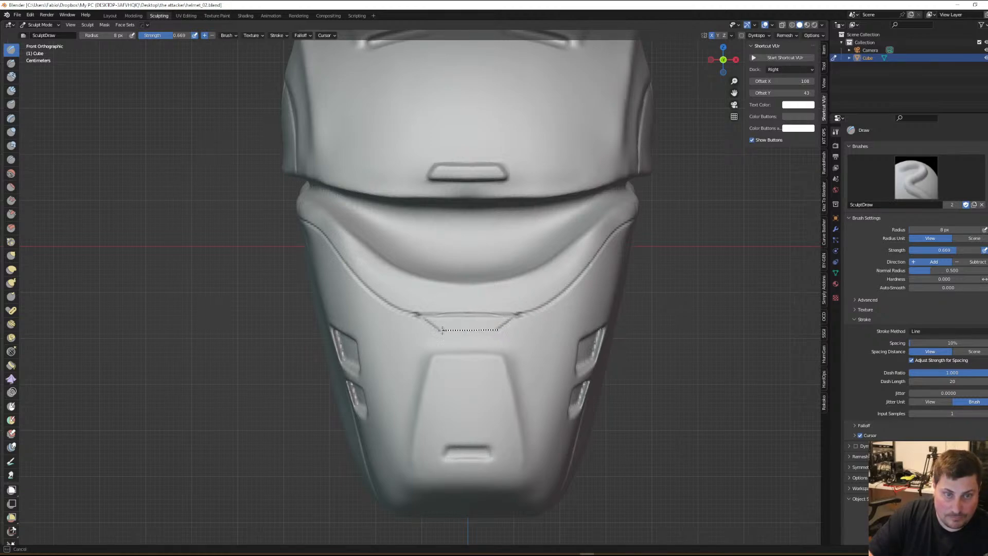
drag(438, 330, 438, 329)
Examine the helmet's carved panel lines from the front, top and side
mouse_move(485, 346)
middle_down()
mouse_move(540, 311)
mouse_move(493, 382)
mouse_move(520, 283)
mouse_move(480, 344)
mouse_move(552, 321)
middle_up()
scroll(551, 320, up, 3)
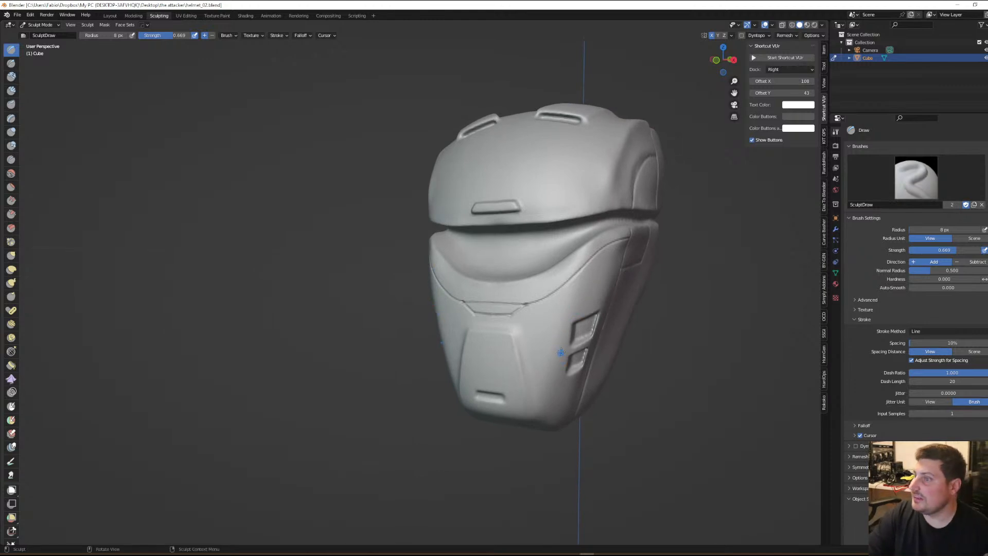
middle_drag(565, 337, 536, 324)
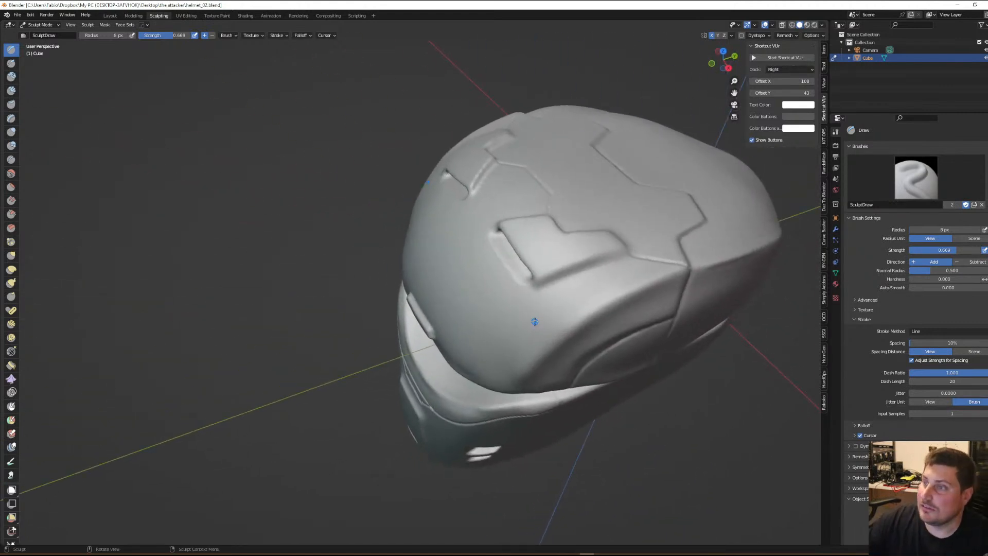
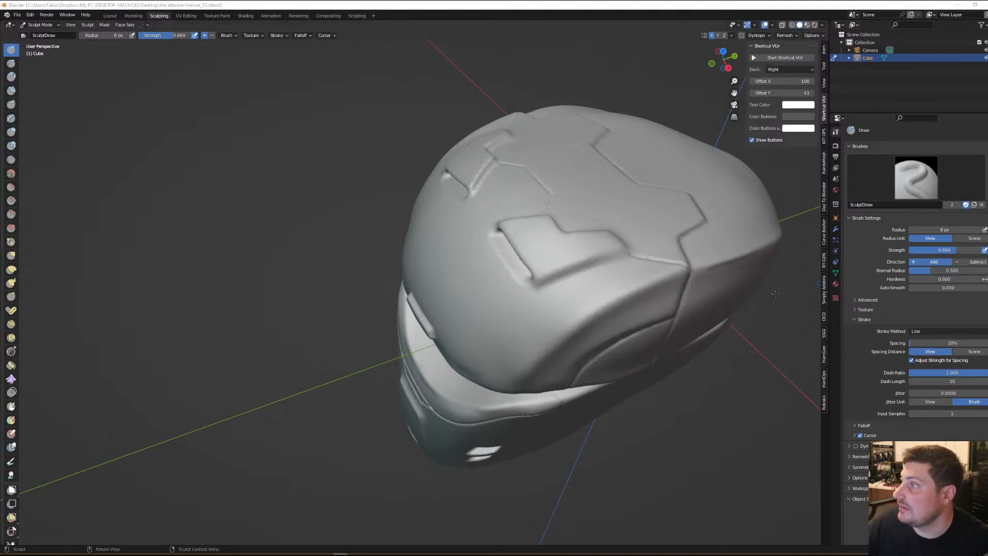
scroll(697, 325, down, 1)
middle_drag(457, 351, 446, 276)
scroll(529, 264, down, 2)
scroll(567, 346, up, 3)
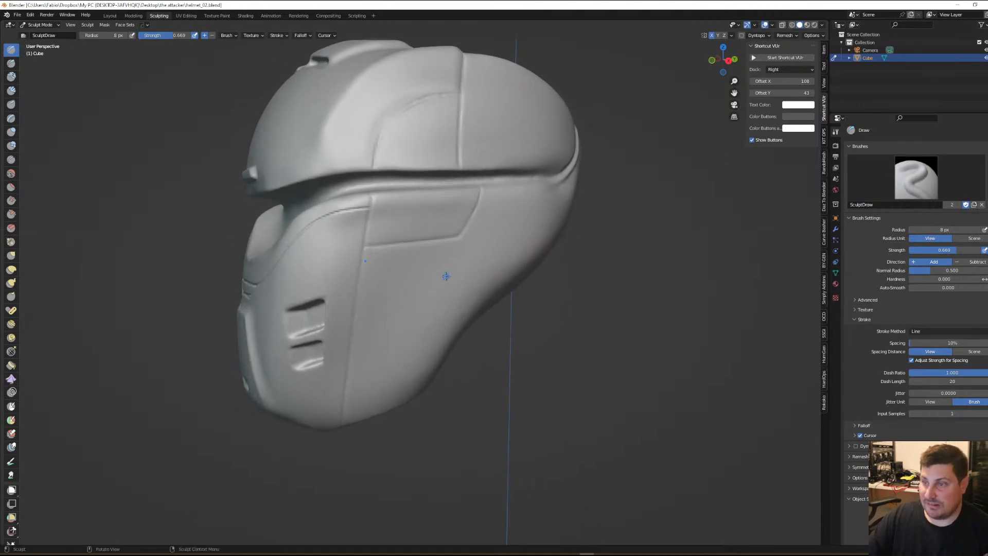
scroll(407, 324, up, 1)
scroll(416, 319, down, 1)
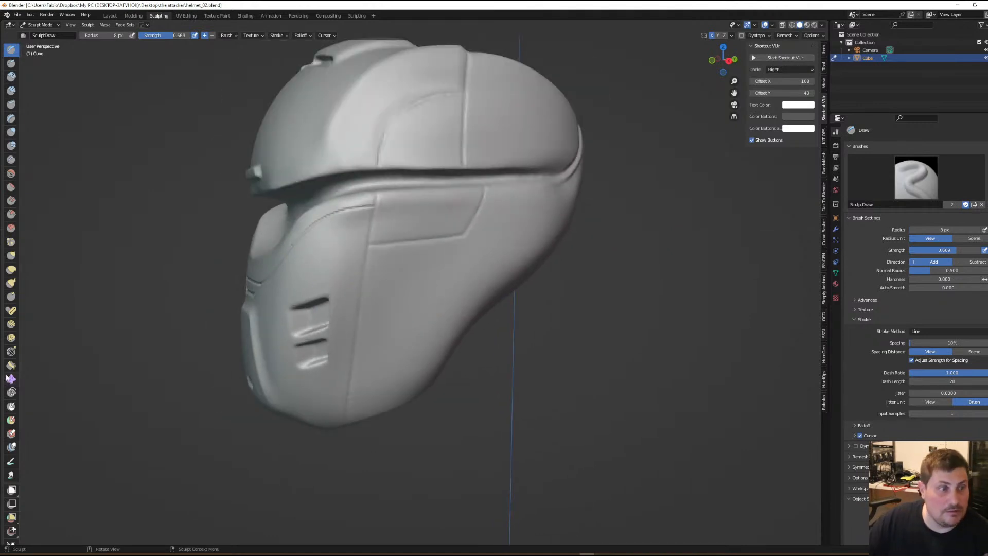
Set the Mask brush radius to 19 px and mask straight lines outlining a slanted four-sided panel on the lower side, behind the cheek seam
click(11, 407)
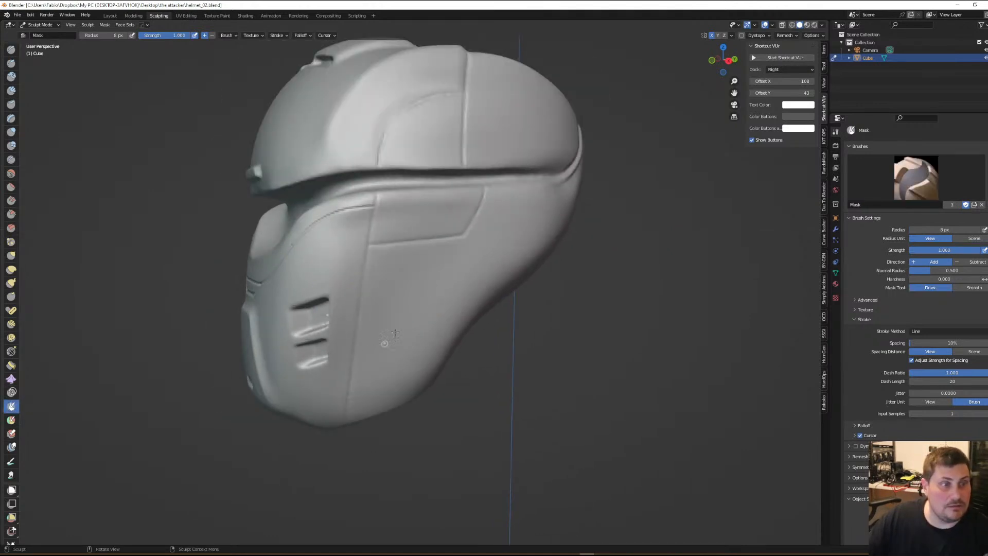
key(f)
click(449, 299)
middle_drag(449, 297, 444, 290)
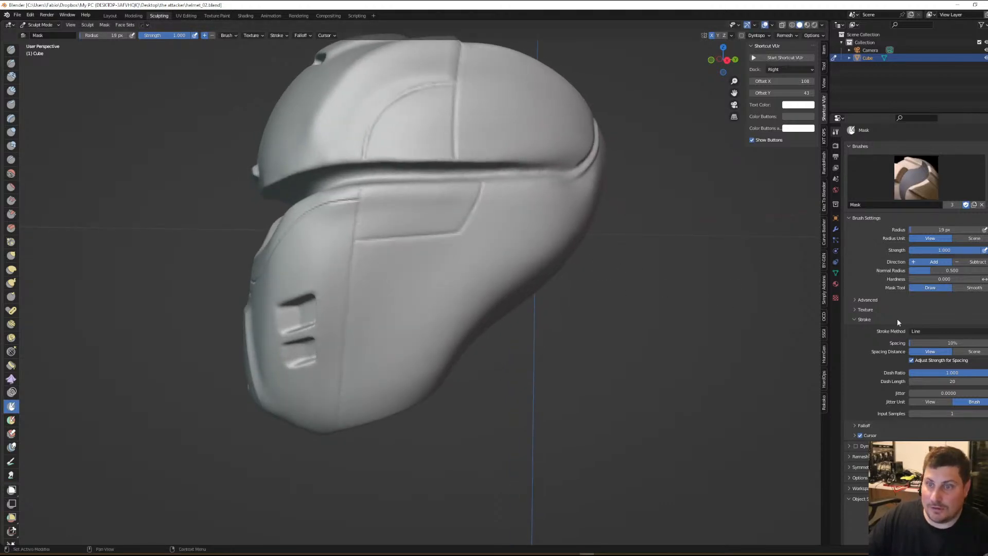
mouse_move(460, 272)
mouse_down()
mouse_move(403, 289)
mouse_move(391, 338)
mouse_up()
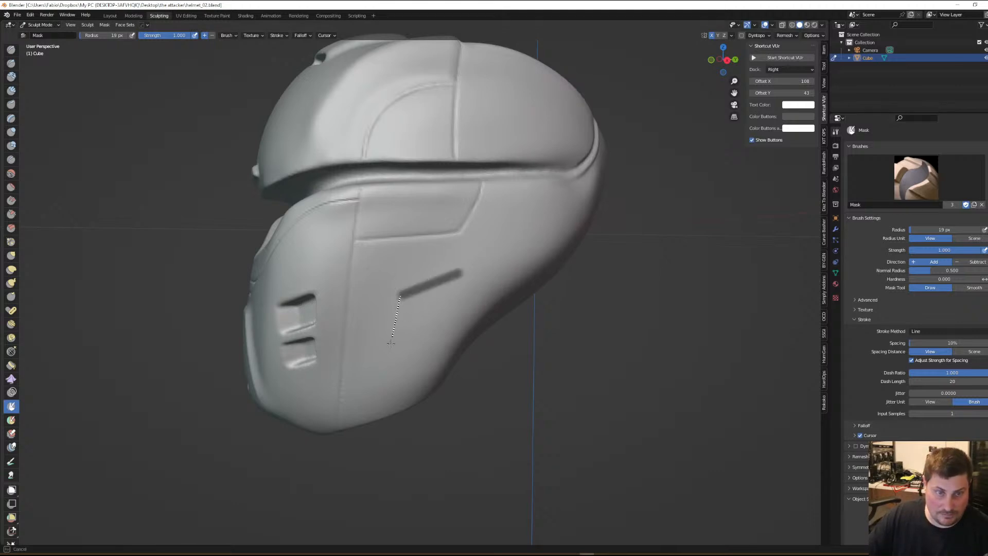
mouse_move(387, 391)
mouse_down()
mouse_move(432, 386)
mouse_move(462, 272)
mouse_up()
Complete the closed four-sided mask outline on the helmet's lower side with straight strokes
scroll(466, 287, down, 2)
mouse_move(465, 288)
middle_down()
mouse_move(508, 294)
mouse_move(455, 309)
mouse_move(459, 288)
middle_up()
scroll(455, 309, up, 2)
scroll(459, 289, up, 2)
drag(459, 287, 460, 258)
mouse_move(397, 283)
mouse_down()
mouse_move(373, 409)
mouse_move(426, 400)
mouse_up()
middle_drag(425, 400, 409, 392)
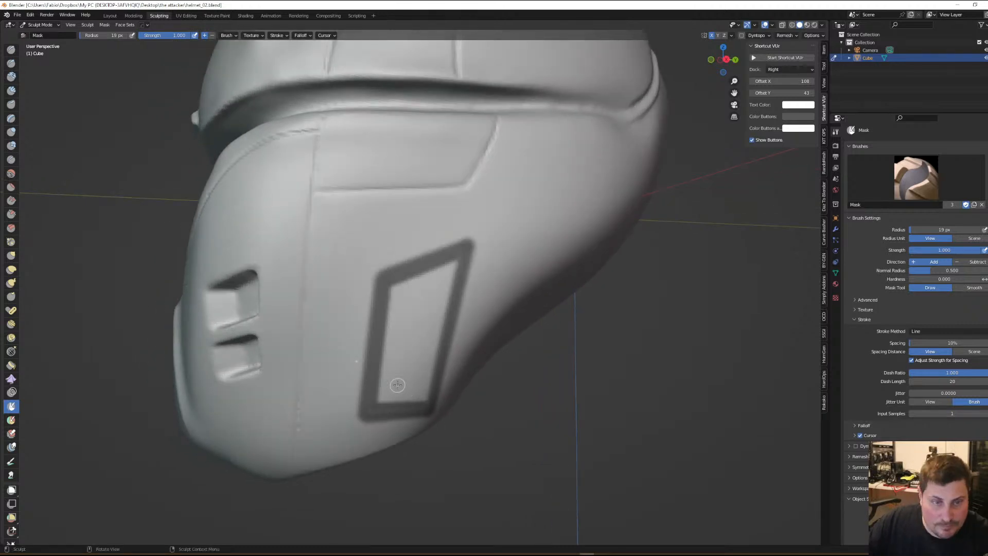
Set the Mask brush's stroke method to Space and fill the whole interior of the four-sided outline with mask
click(928, 333)
click(925, 362)
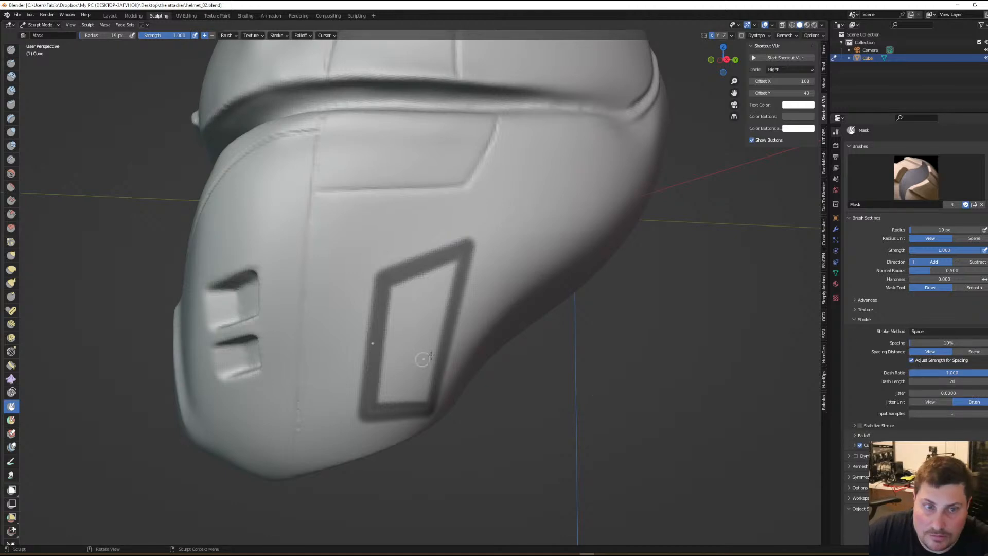
mouse_move(389, 290)
mouse_down()
mouse_move(381, 383)
mouse_move(435, 345)
mouse_move(453, 266)
mouse_move(392, 289)
mouse_move(442, 288)
mouse_move(436, 325)
mouse_move(418, 309)
mouse_move(390, 329)
mouse_move(409, 368)
mouse_move(432, 361)
mouse_up()
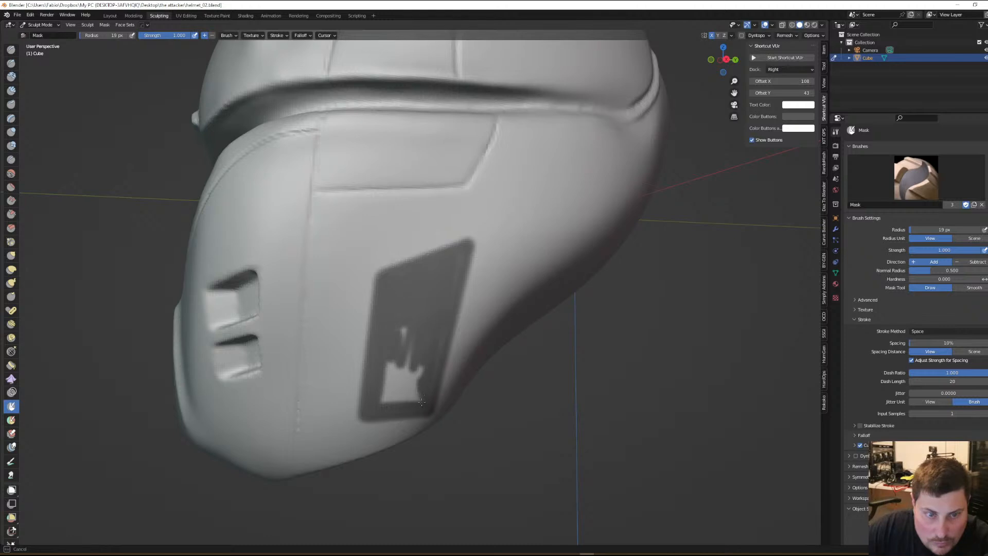
mouse_move(383, 401)
mouse_down()
mouse_move(398, 363)
mouse_move(418, 389)
mouse_move(405, 369)
mouse_up()
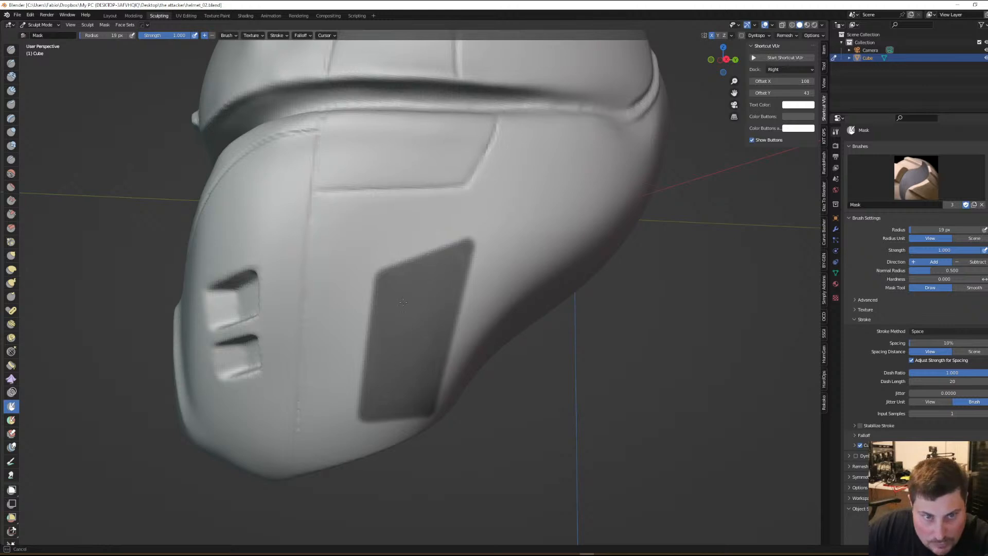
drag(416, 404, 419, 392)
drag(449, 269, 462, 253)
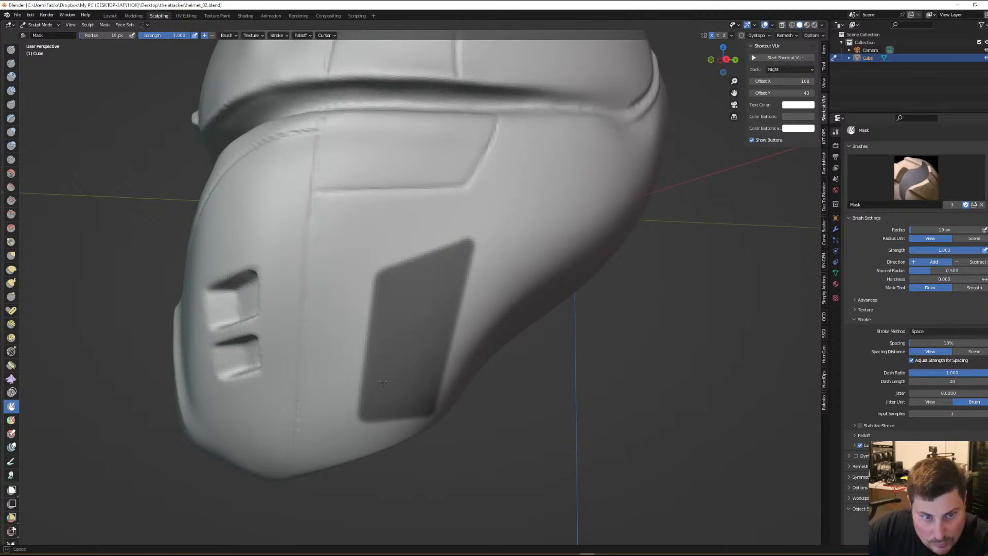
drag(426, 390, 415, 331)
Erase two slanted notches from the panel mask's front edge using Line strokes at a 34 px radius
mouse_move(415, 331)
middle_down()
mouse_move(435, 349)
mouse_move(483, 299)
mouse_move(419, 353)
mouse_move(516, 252)
mouse_move(702, 256)
middle_up()
click(915, 331)
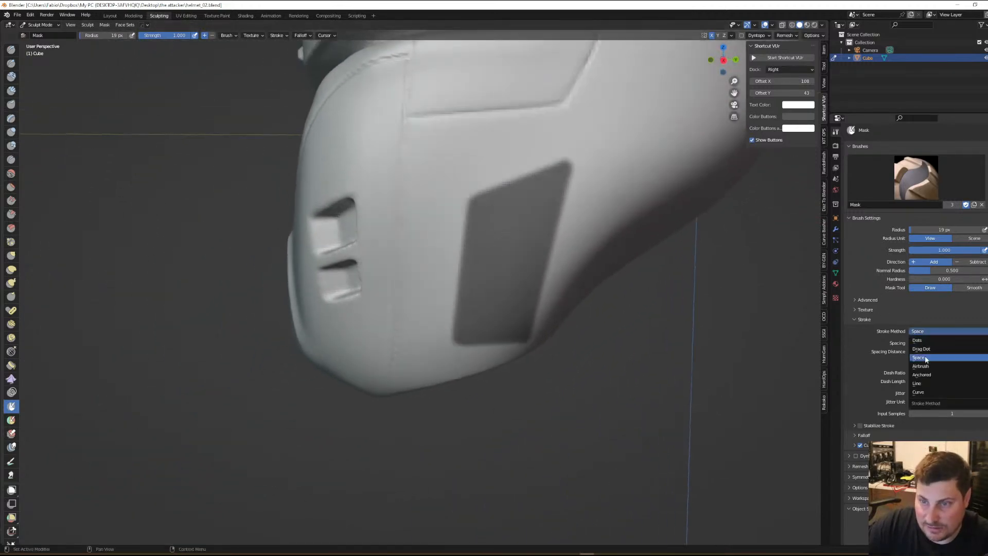
click(927, 386)
key(f)
click(512, 297)
drag(494, 307, 424, 332)
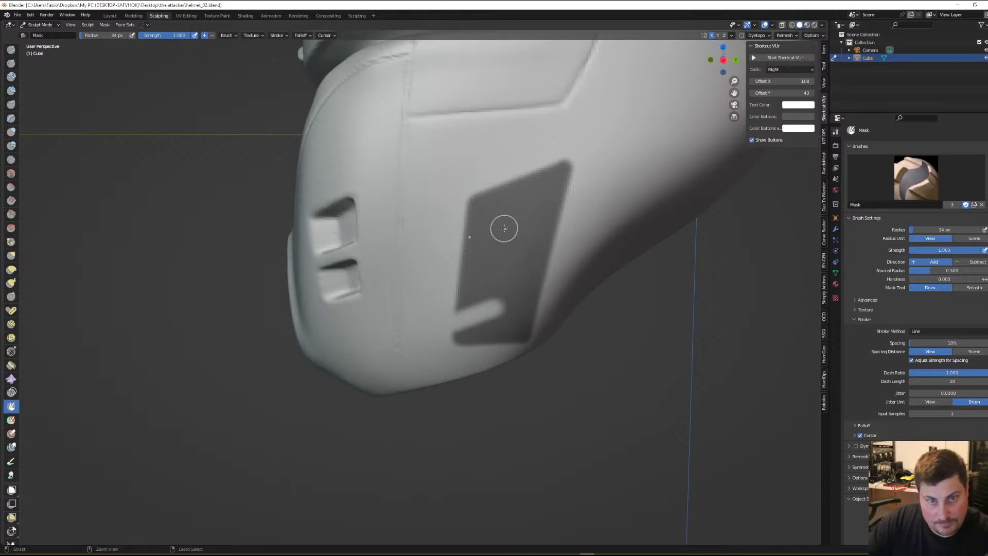
drag(436, 251, 437, 252)
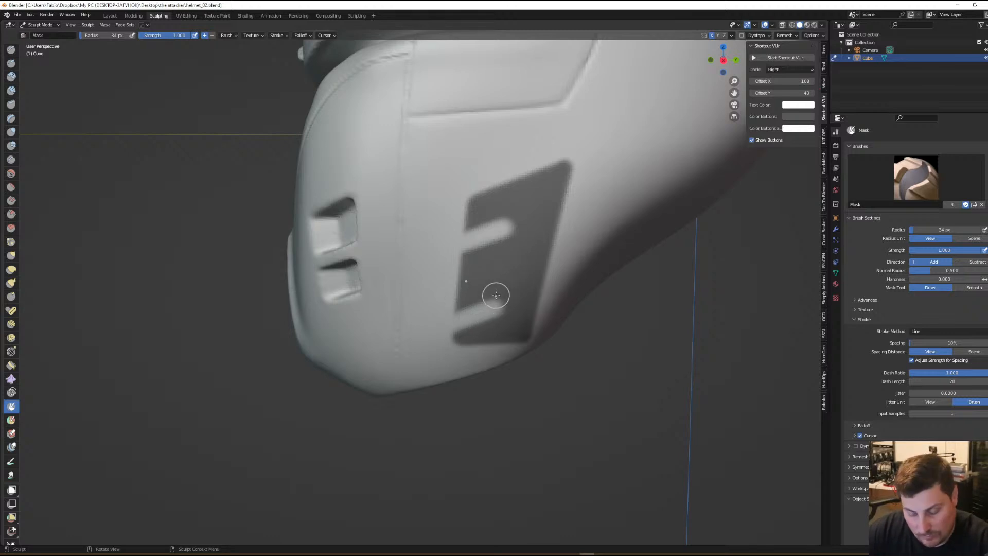
Reduce the Mask brush radius to 27 px and mask a straight line across the notches' inner ends to square them off
key(bracketleft)
key(bracketleft)
drag(503, 324, 501, 328)
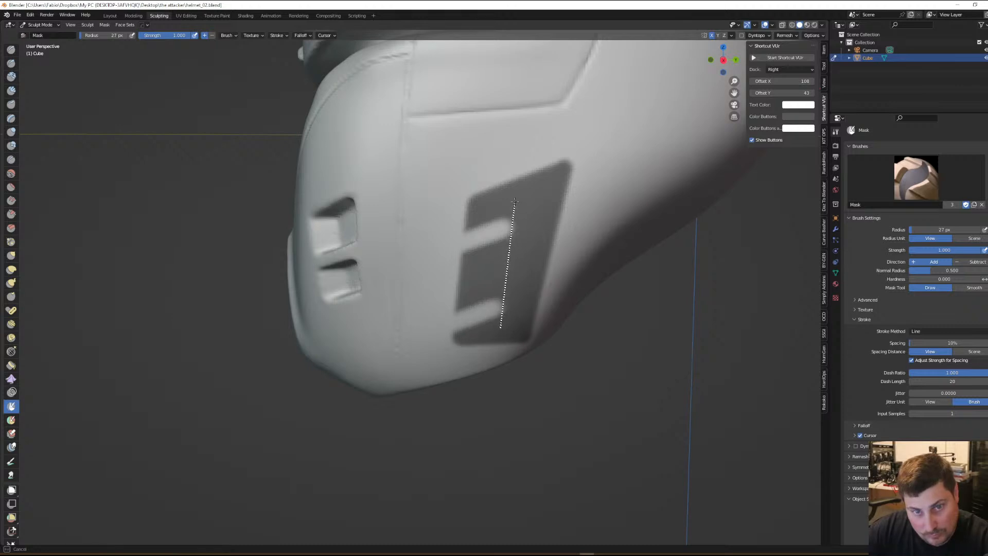
drag(515, 202, 515, 202)
mouse_move(554, 225)
middle_down()
mouse_move(570, 267)
mouse_move(487, 225)
middle_up()
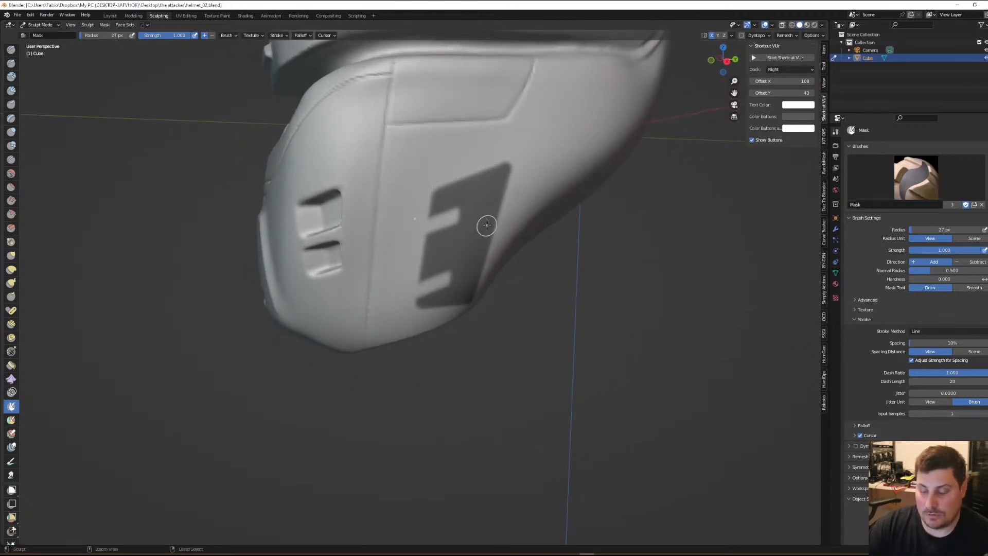
Invert the mask and scale the exposed notched panel outward along the X axis with the Scale tool
key(ctrl+i)
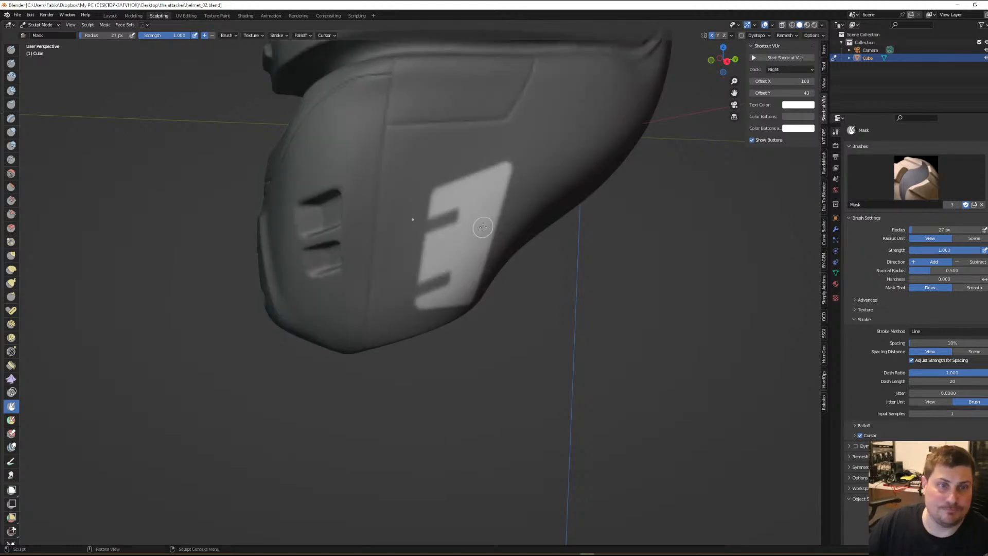
scroll(483, 227, up, 2)
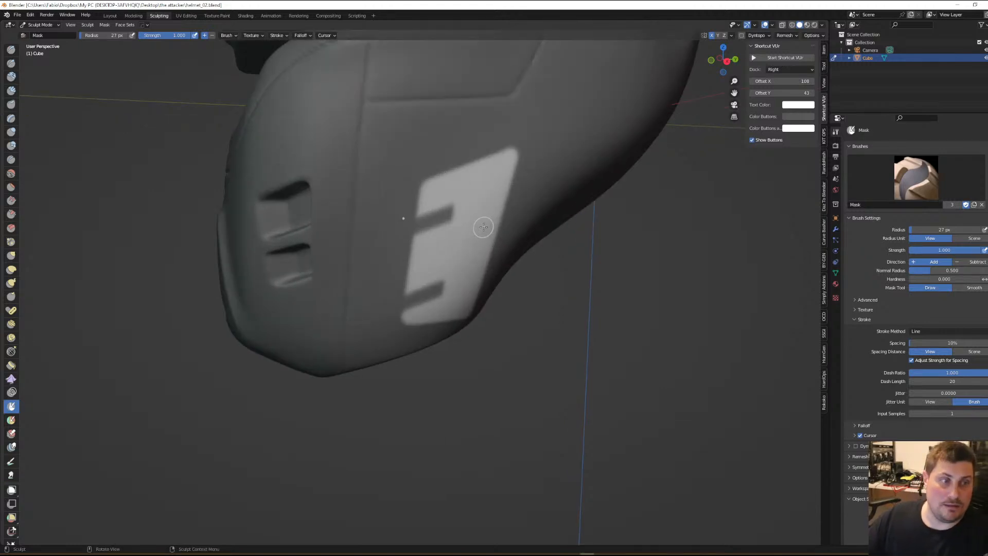
scroll(11, 515, down, 6)
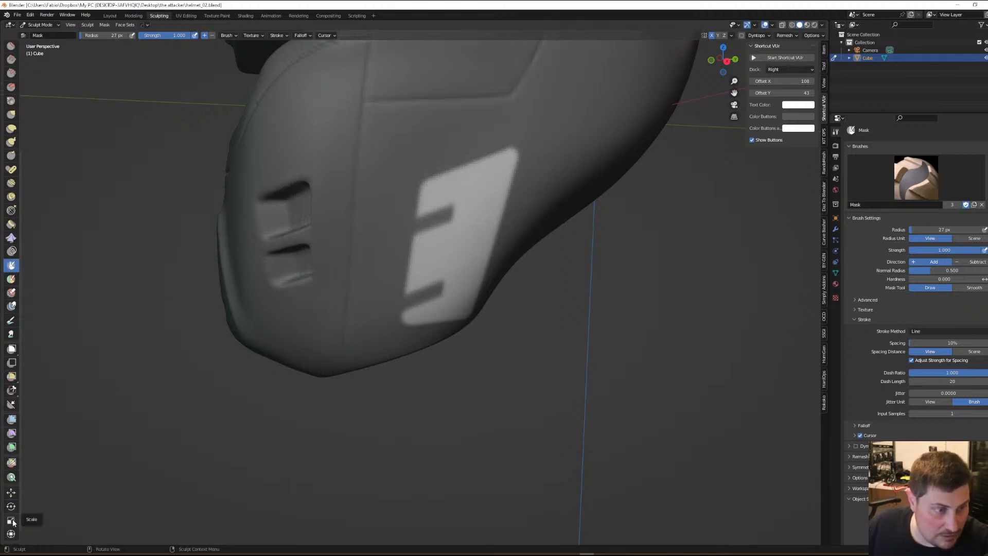
click(10, 520)
middle_drag(216, 438, 527, 342)
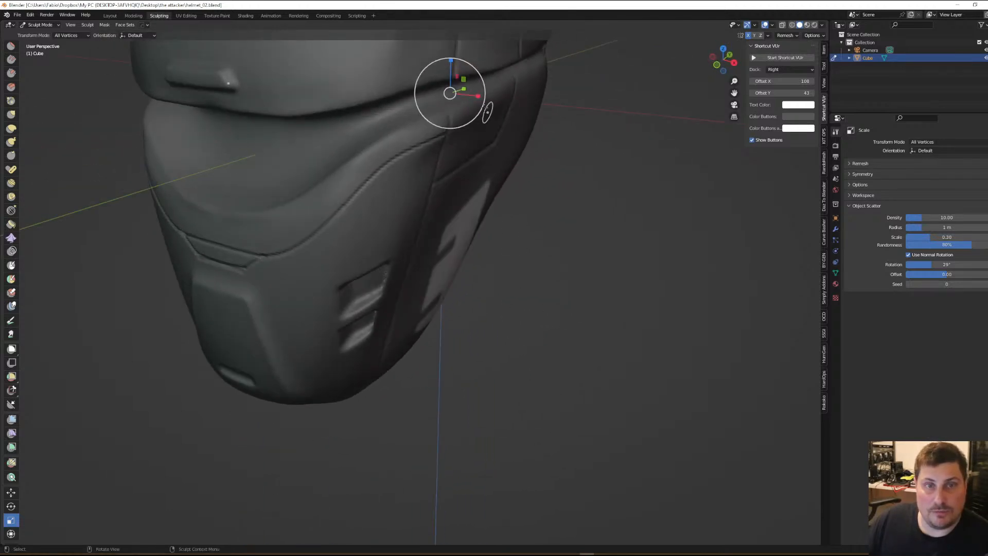
drag(478, 95, 482, 96)
scroll(479, 175, down, 3)
middle_drag(479, 186, 358, 236)
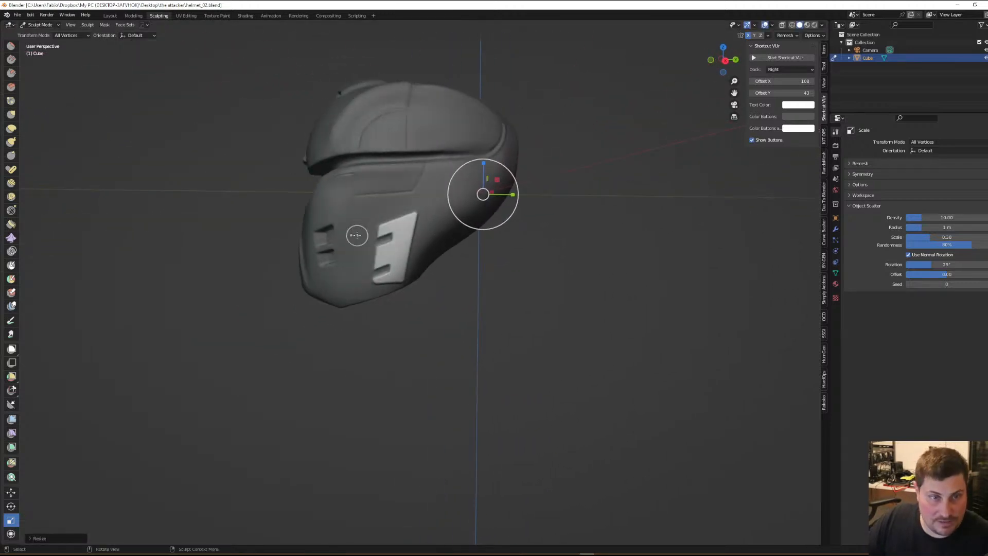
scroll(357, 235, up, 3)
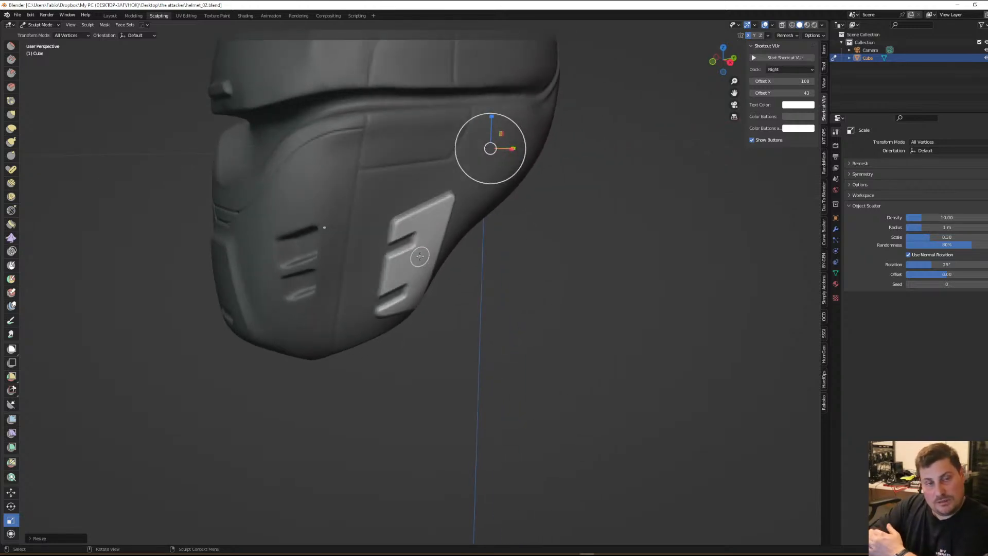
Examine the raised, notched side panel behind the cheek vents from side and three-quarter angles
mouse_move(420, 256)
middle_down()
mouse_move(362, 235)
mouse_move(381, 252)
mouse_move(440, 262)
mouse_move(407, 257)
mouse_move(419, 258)
middle_up()
scroll(422, 260, down, 2)
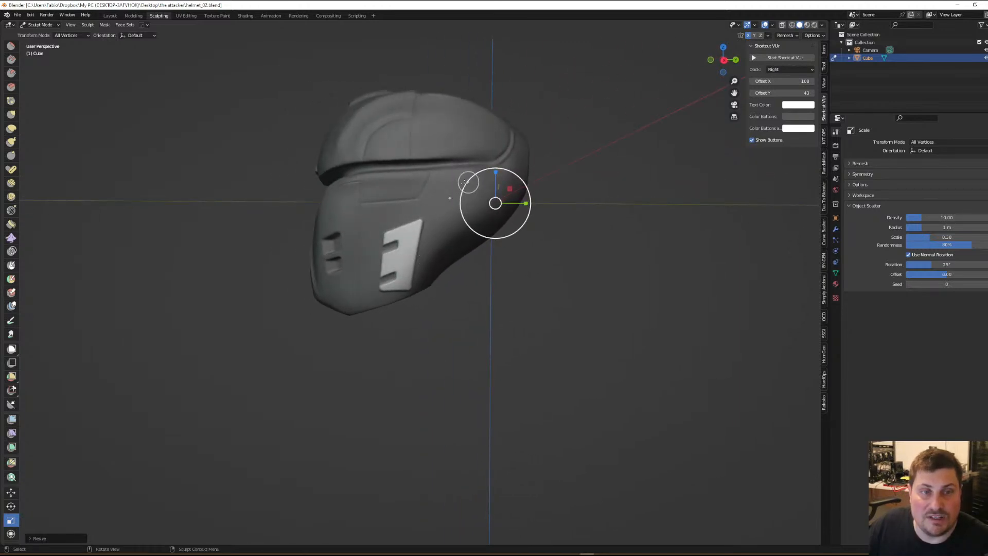
middle_drag(445, 210, 443, 225)
scroll(445, 231, up, 1)
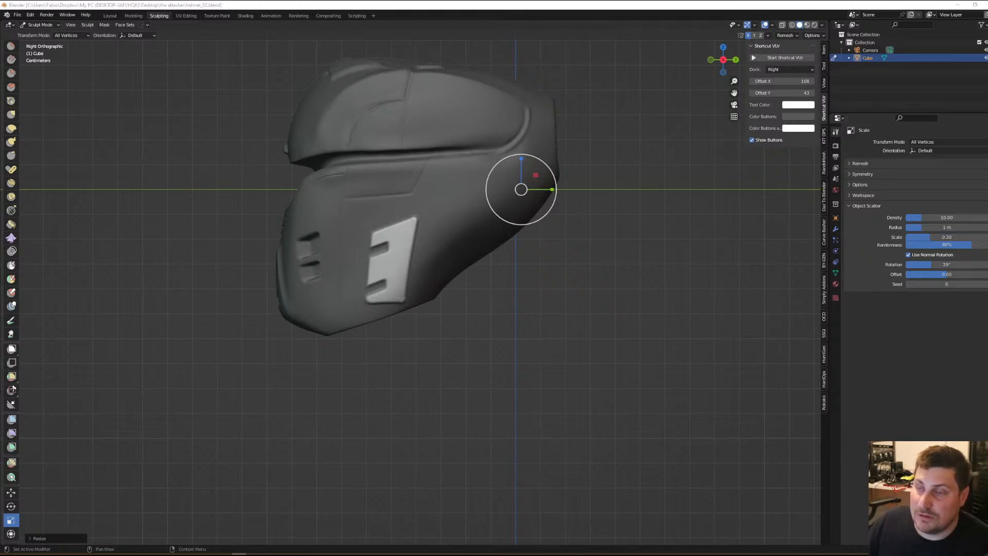
right_drag(987, 111, 987, 149)
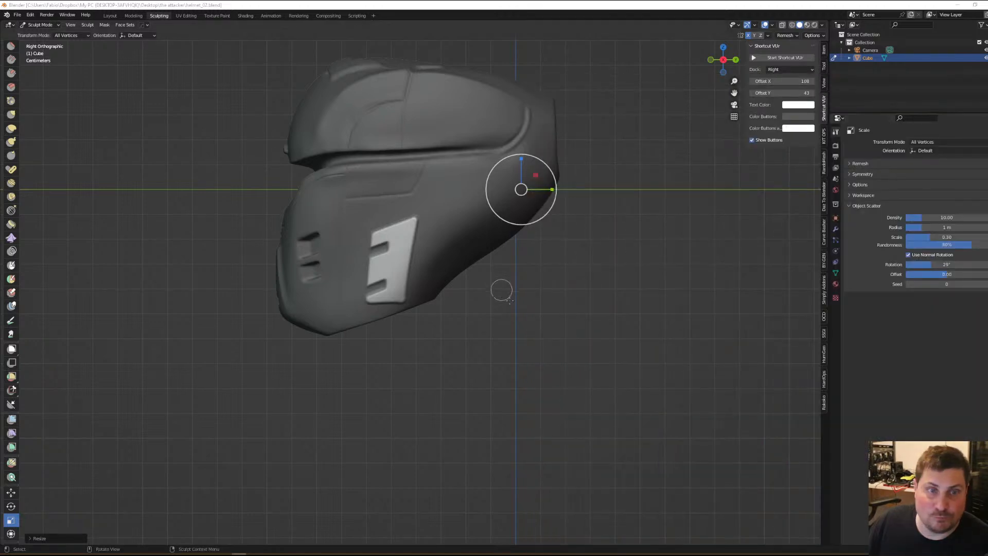
middle_drag(488, 311, 344, 302)
scroll(343, 302, up, 2)
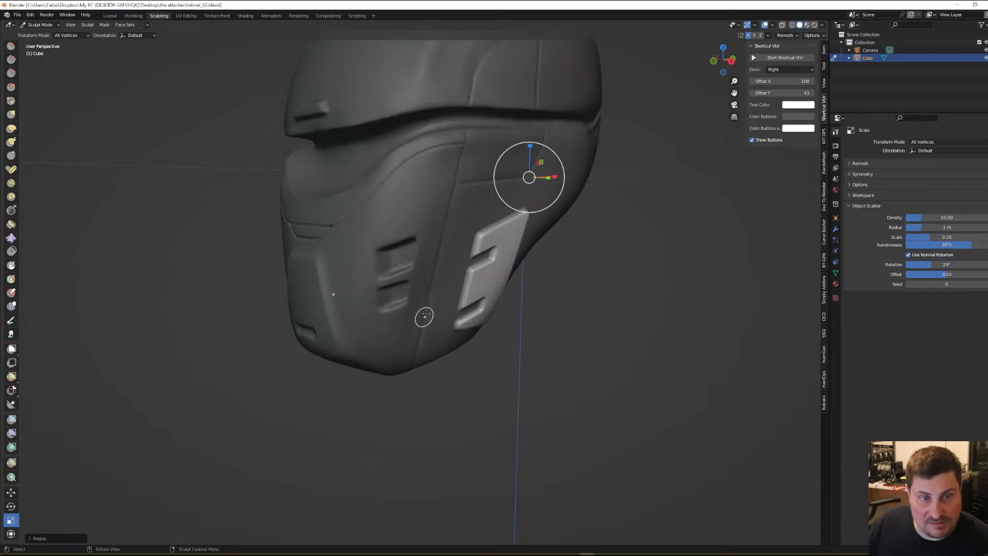
middle_drag(435, 256, 452, 285)
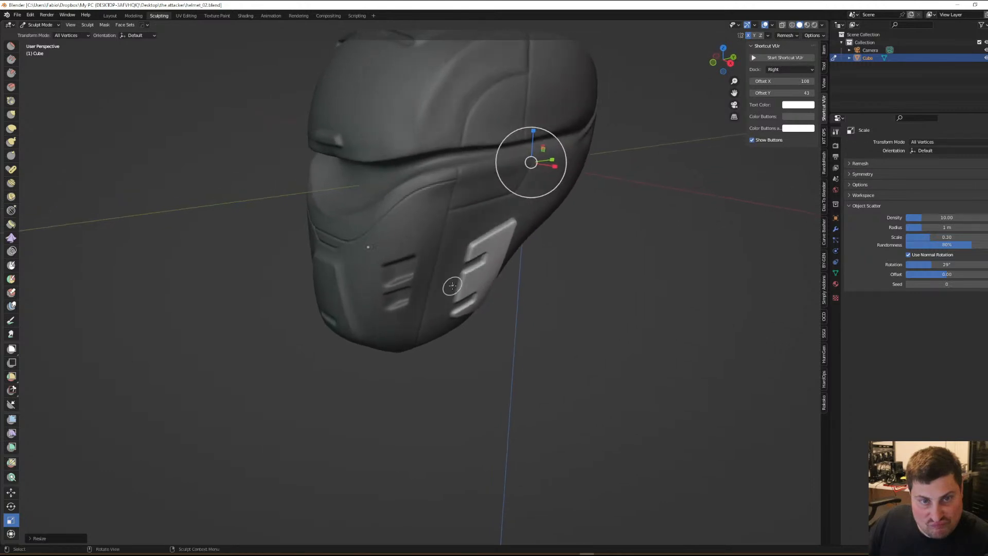
Undo the outward scaling of the notched side panel, back to the flat masked shape
middle_drag(479, 237, 489, 250)
drag(541, 149, 546, 151)
middle_drag(547, 175, 484, 227)
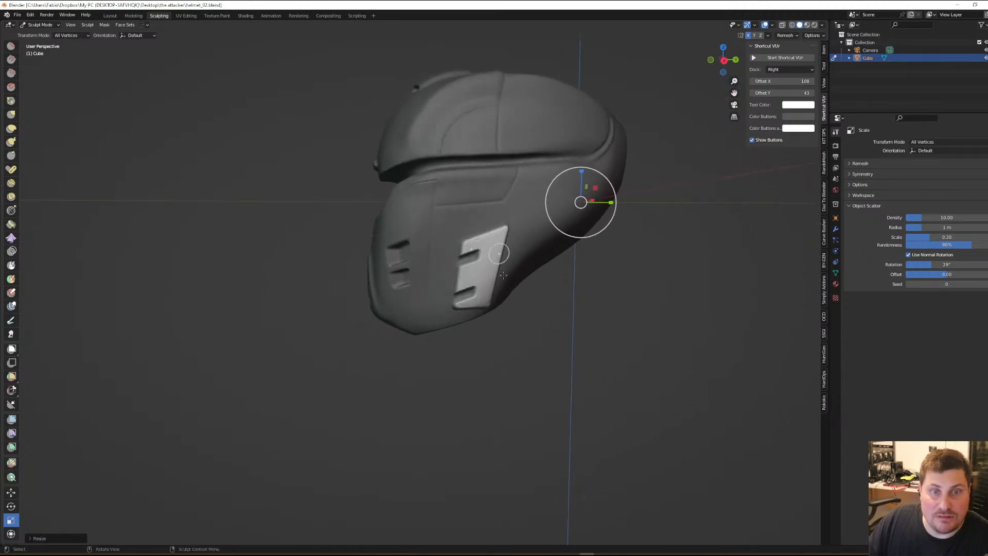
scroll(500, 281, up, 3)
key(ctrl+z)
key(ctrl+z)
key(ctrl+z)
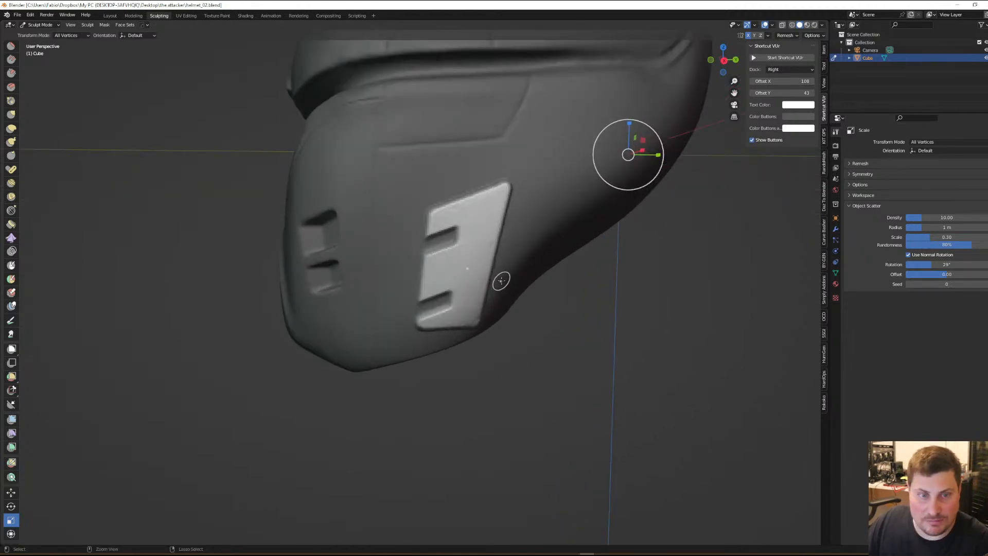
Try scaling the exposed notched panel uniformly by about 1.157 in the right side view
key(KP_3)
scroll(470, 309, up, 4)
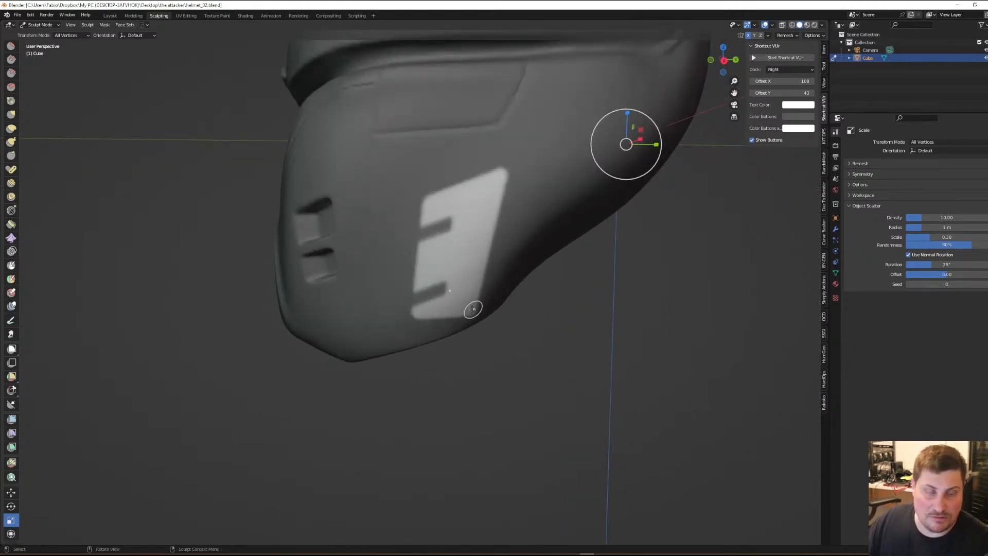
scroll(477, 310, down, 4)
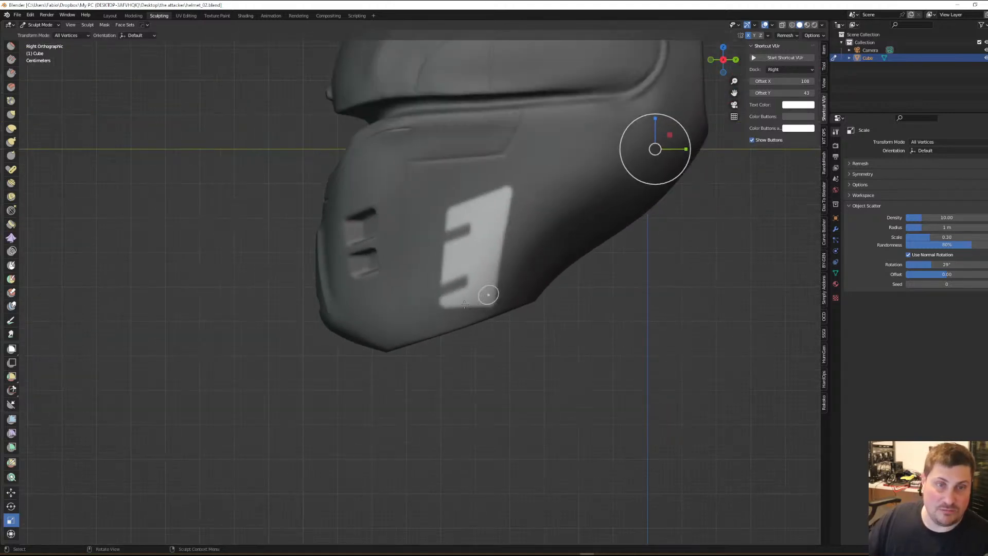
scroll(470, 304, up, 4)
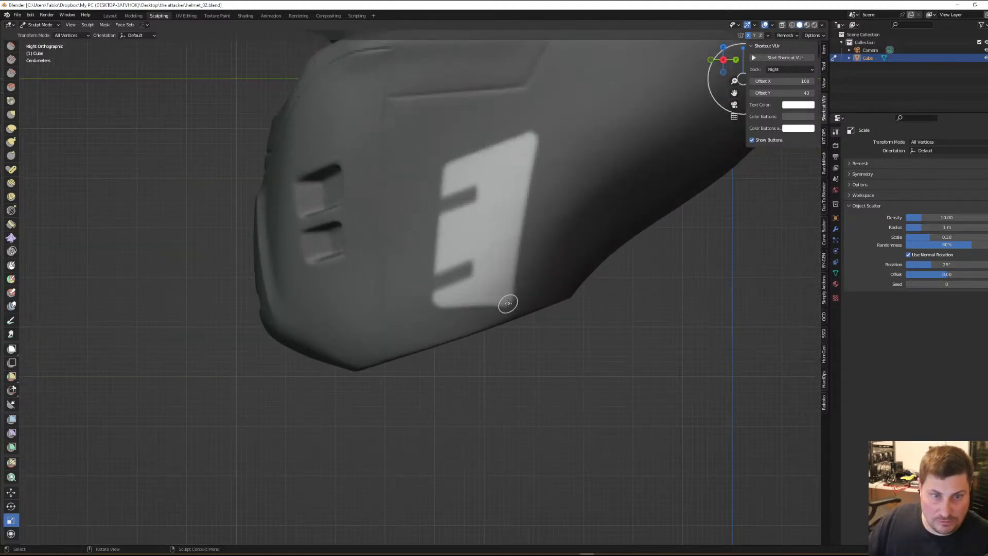
key(s)
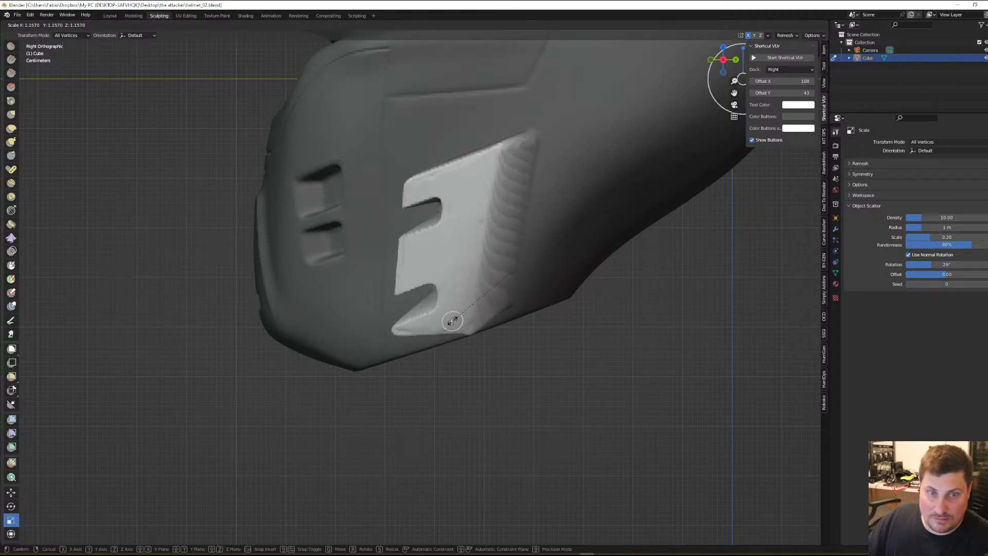
click(452, 321)
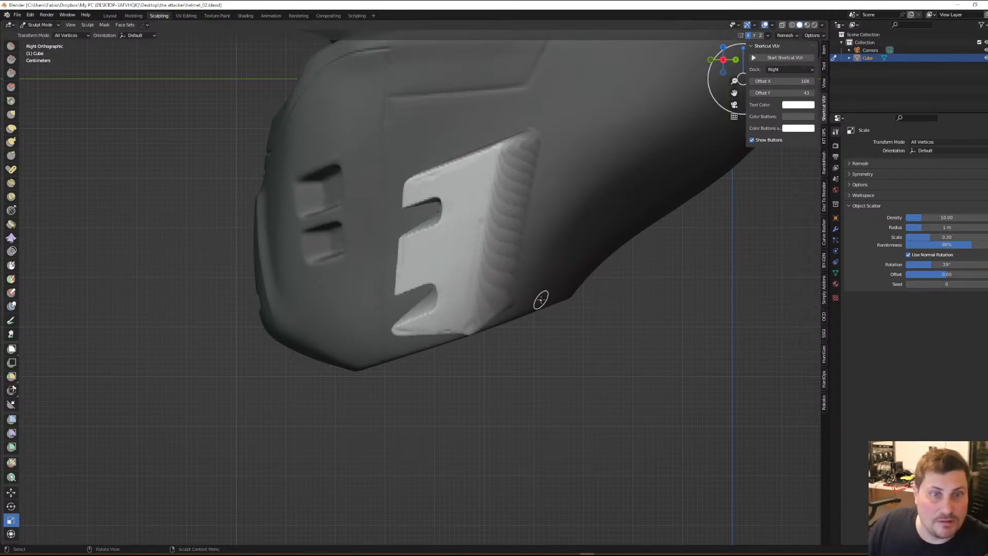
scroll(539, 299, down, 1)
scroll(531, 287, up, 2)
key(ctrl+z)
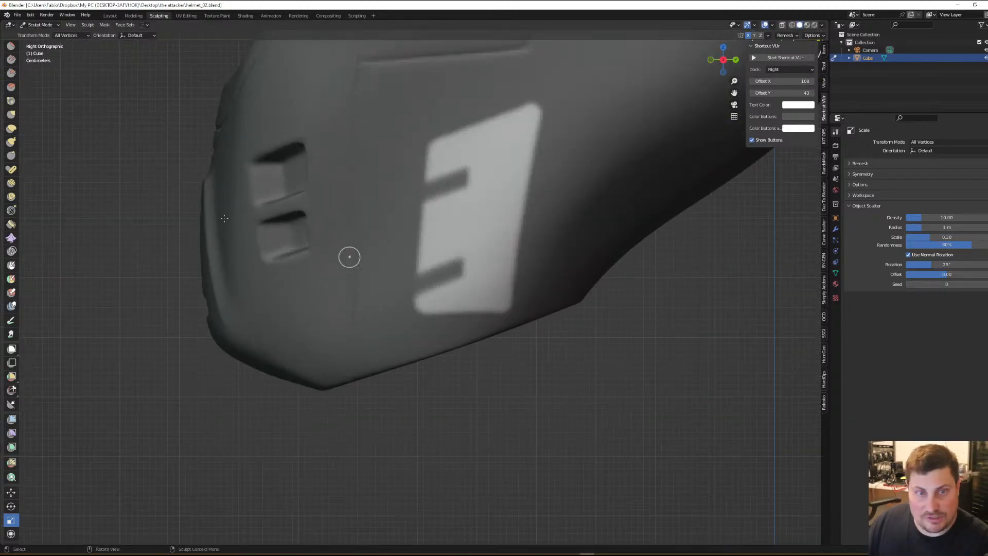
Extend the panel's unmasked area forward along the jaw edge with 27 px Mask brush Line strokes, and redefine its two slanted notches
click(10, 265)
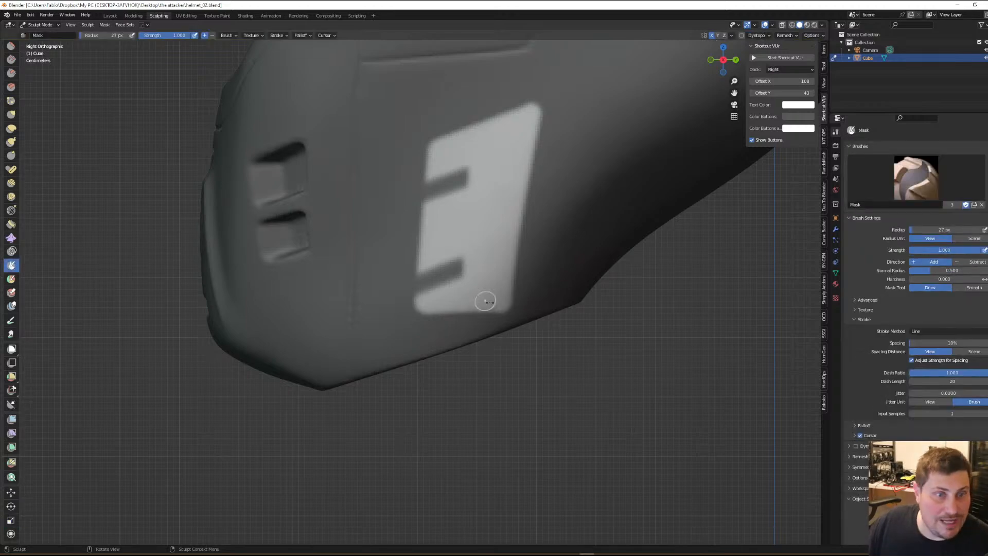
drag(508, 310, 497, 315)
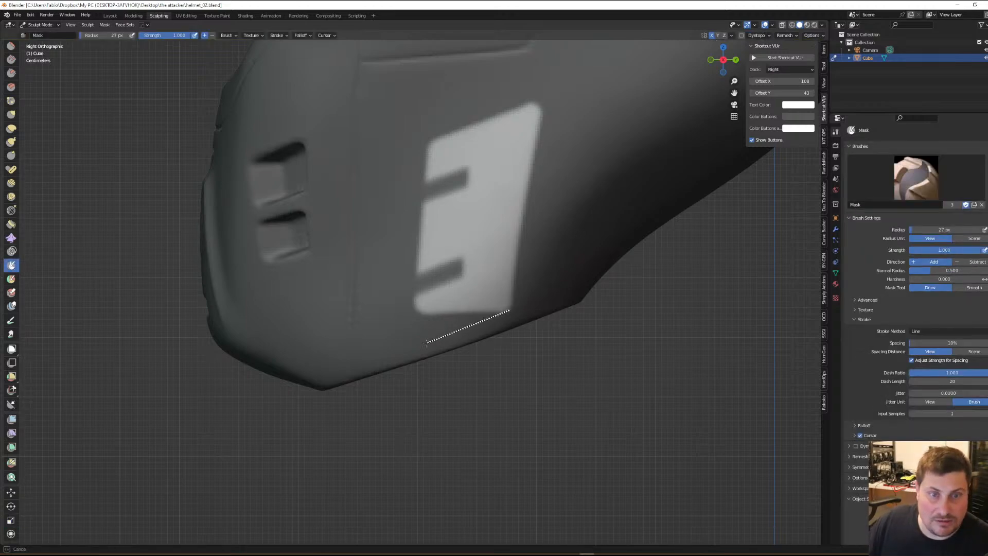
drag(415, 344, 360, 359)
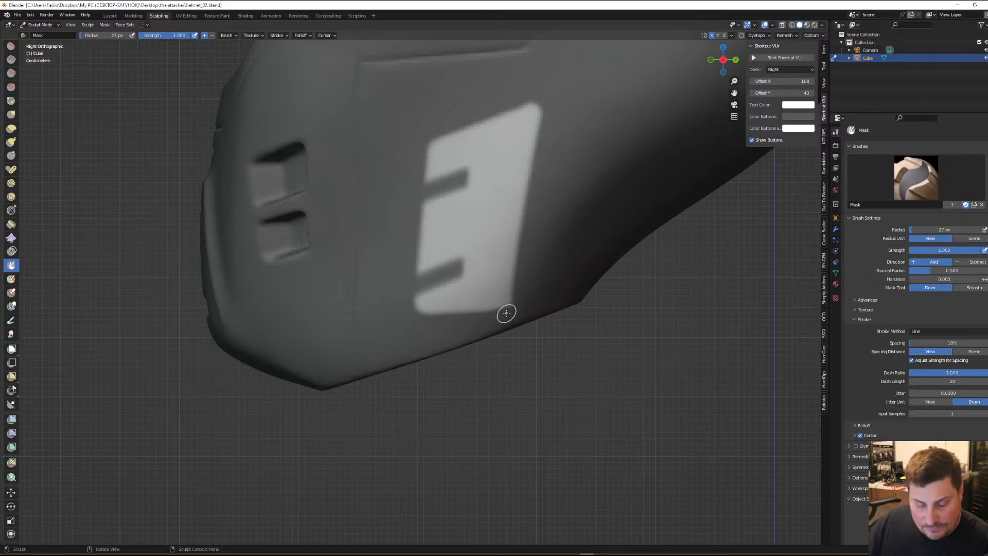
mouse_move(508, 308)
mouse_down()
mouse_move(363, 359)
mouse_move(365, 321)
mouse_move(478, 283)
mouse_move(398, 328)
mouse_up()
mouse_move(497, 304)
mouse_down()
mouse_move(372, 344)
mouse_move(373, 325)
mouse_move(435, 307)
mouse_move(378, 334)
mouse_move(512, 306)
mouse_up()
drag(523, 171, 536, 112)
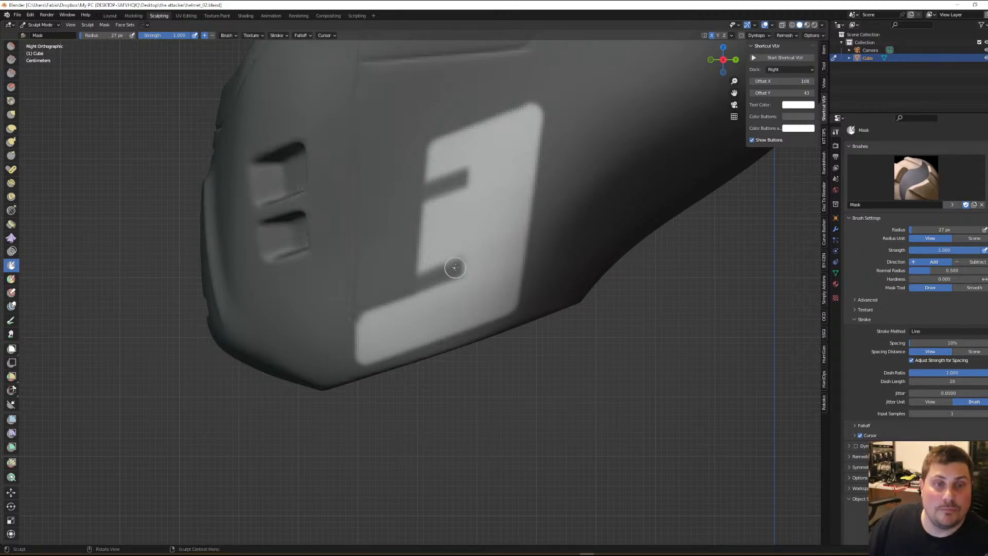
drag(456, 269, 364, 302)
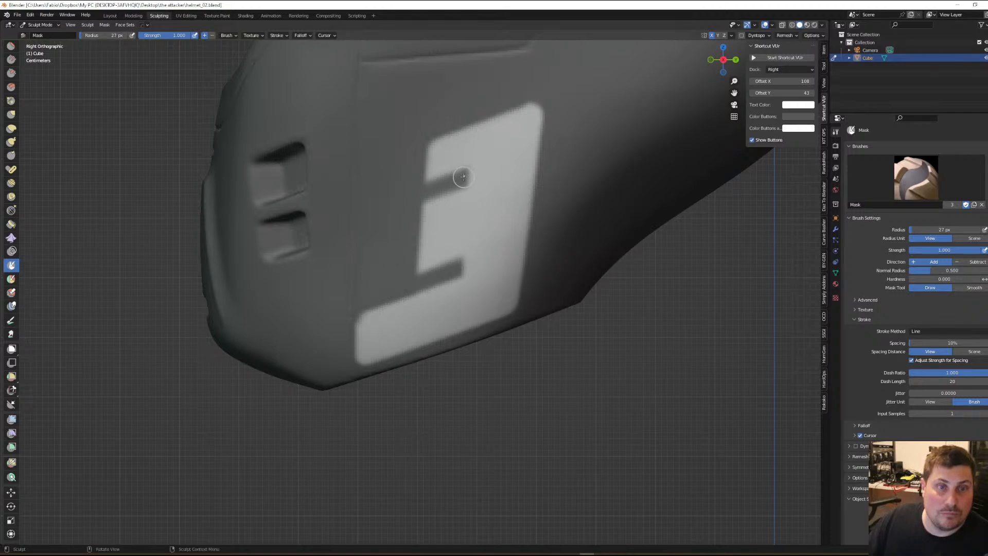
drag(462, 178, 369, 209)
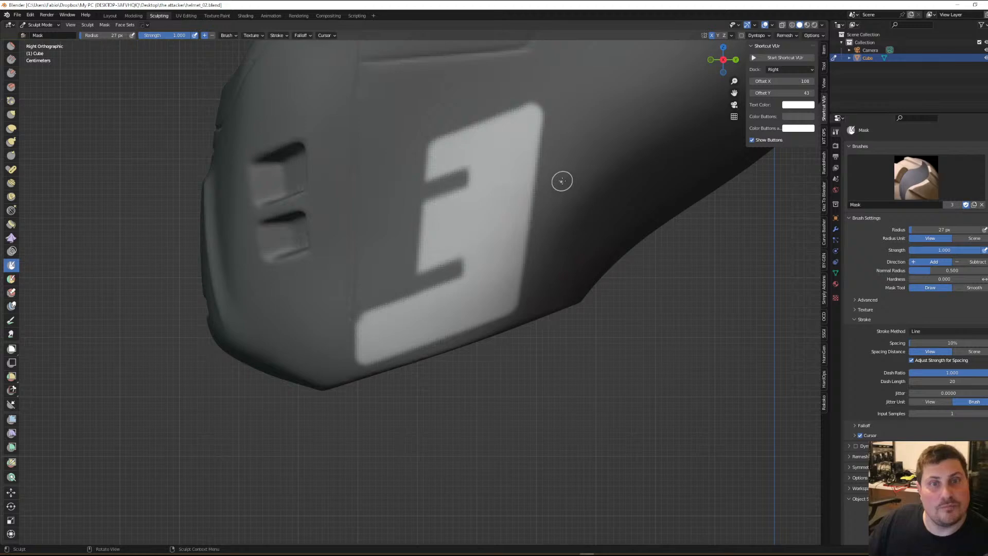
Scale the extended notched panel slightly outward along the X axis with the Scale tool
mouse_move(554, 187)
middle_down()
mouse_move(538, 315)
mouse_move(583, 322)
mouse_move(560, 378)
mouse_move(550, 313)
middle_up()
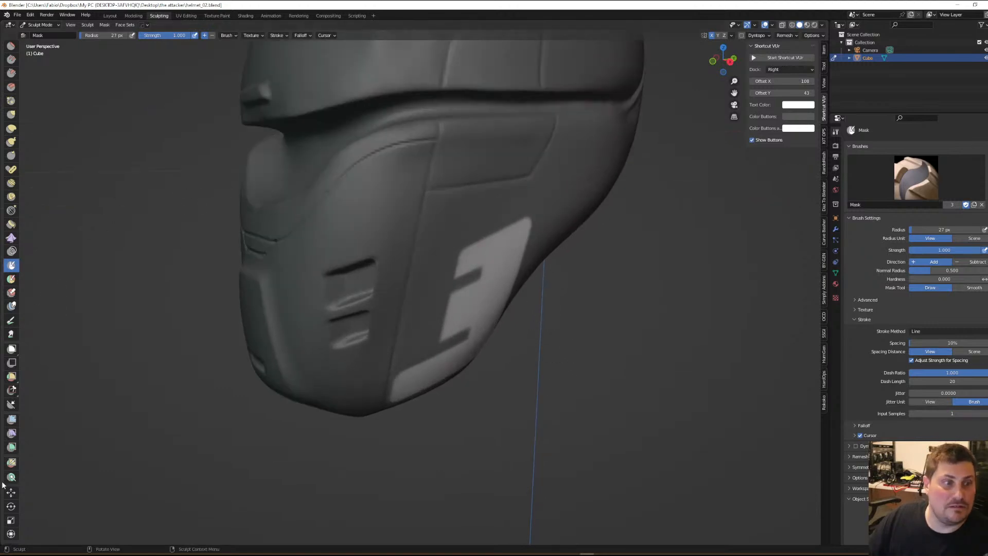
click(11, 520)
middle_drag(557, 208, 541, 123)
drag(541, 122, 545, 125)
scroll(541, 176, down, 3)
middle_drag(547, 223, 428, 256)
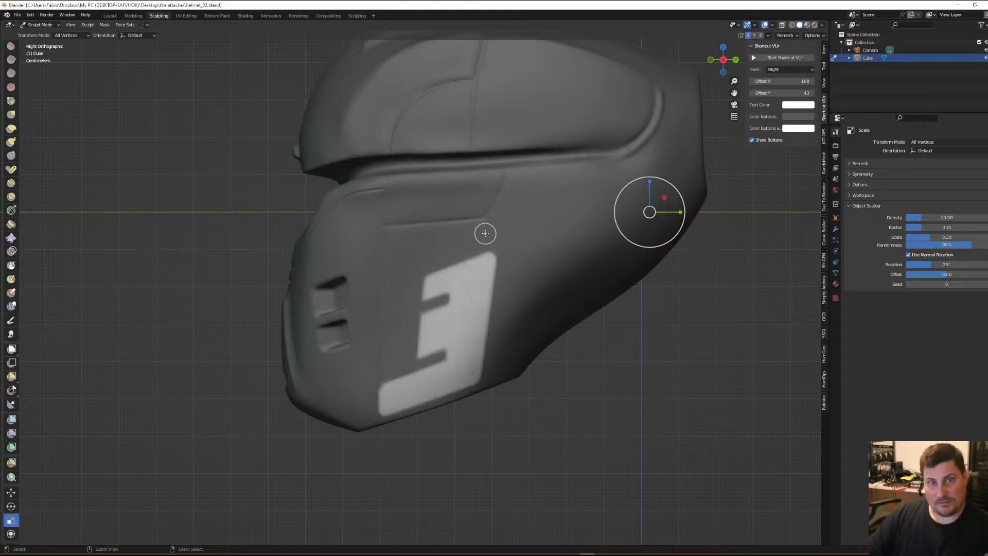
scroll(493, 234, down, 2)
middle_drag(497, 233, 522, 249)
scroll(515, 242, up, 3)
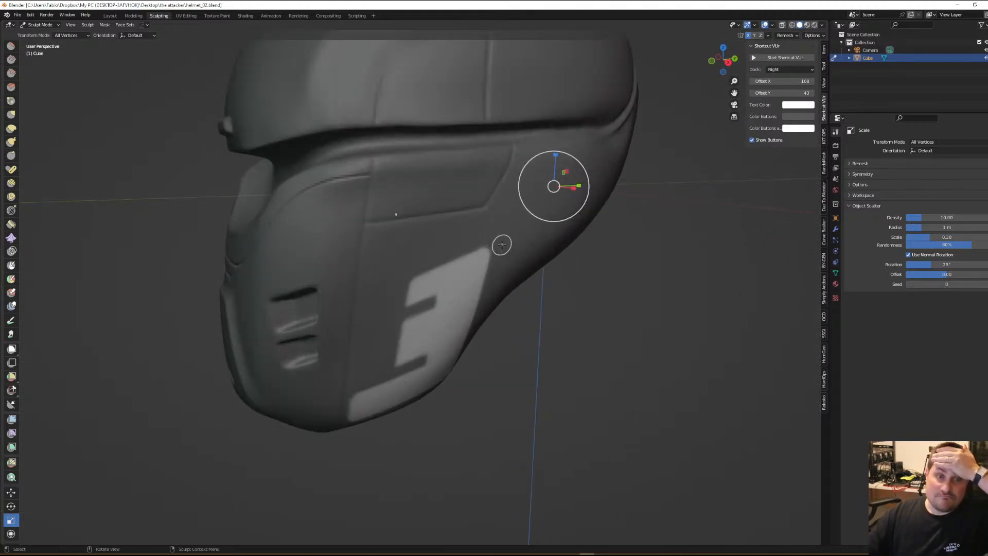
middle_drag(535, 222, 551, 230)
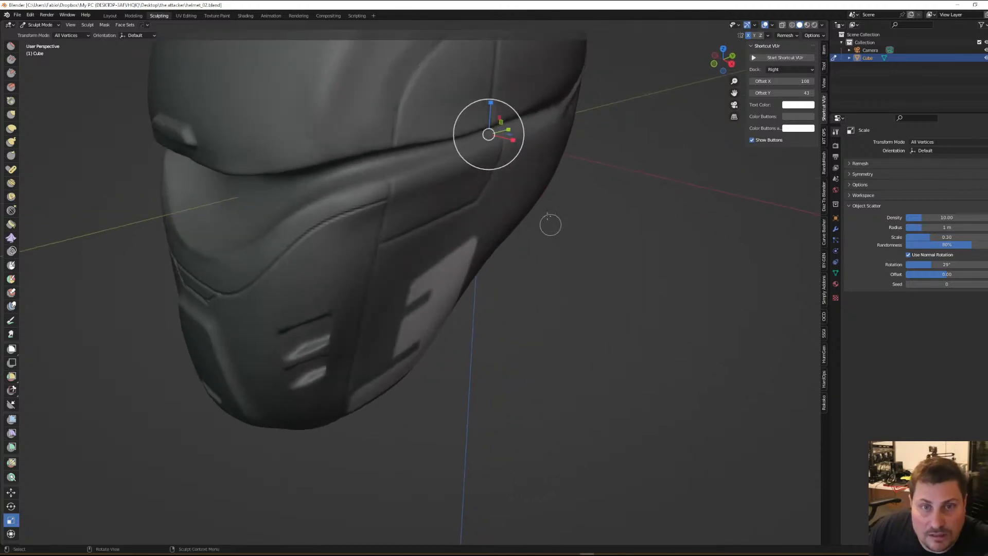
drag(513, 139, 516, 140)
middle_drag(507, 210, 467, 213)
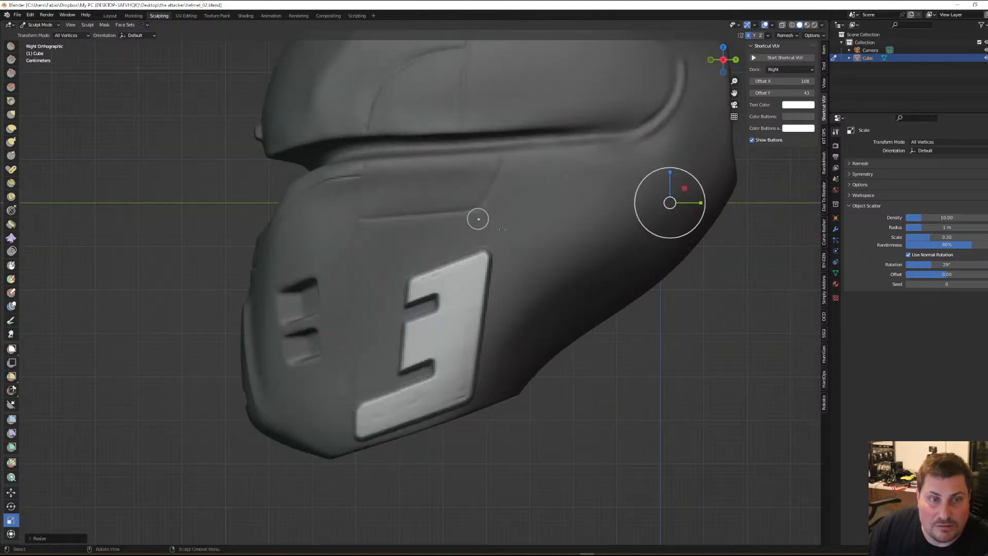
Clear the mask and smooth away the lower groove of the cheek panel below the visor, using the Draw brush at 93 px radius
scroll(458, 215, down, 3)
scroll(444, 217, up, 4)
key(alt+m)
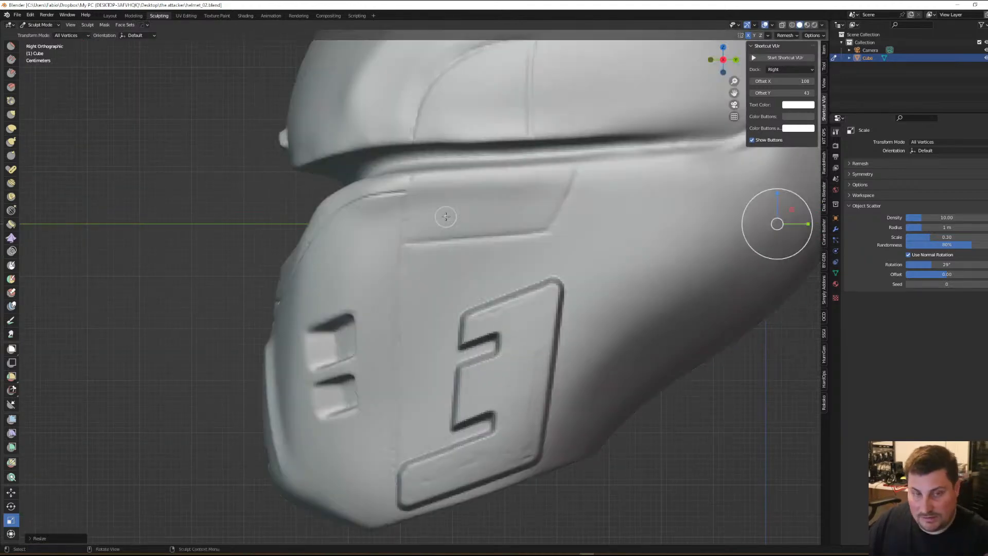
key(f)
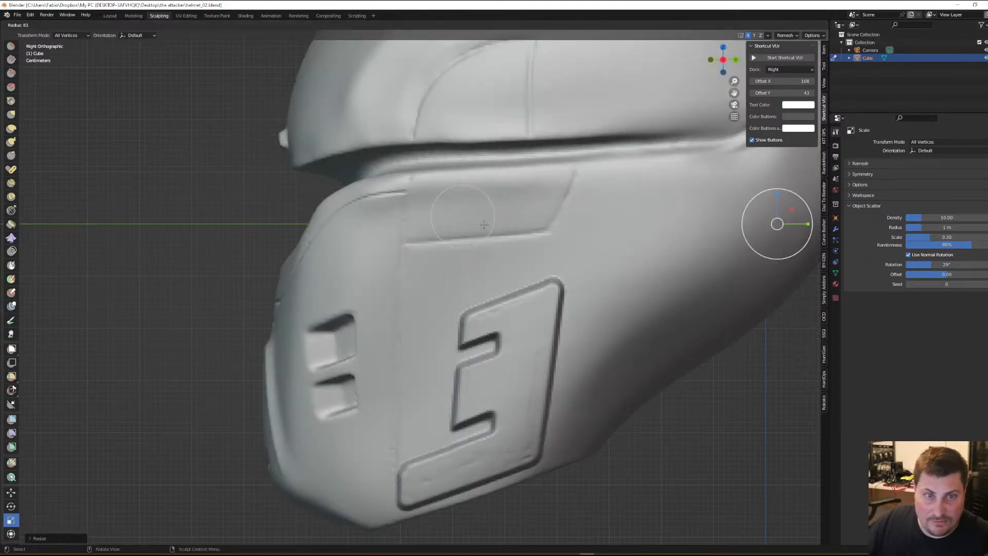
click(488, 225)
key(x)
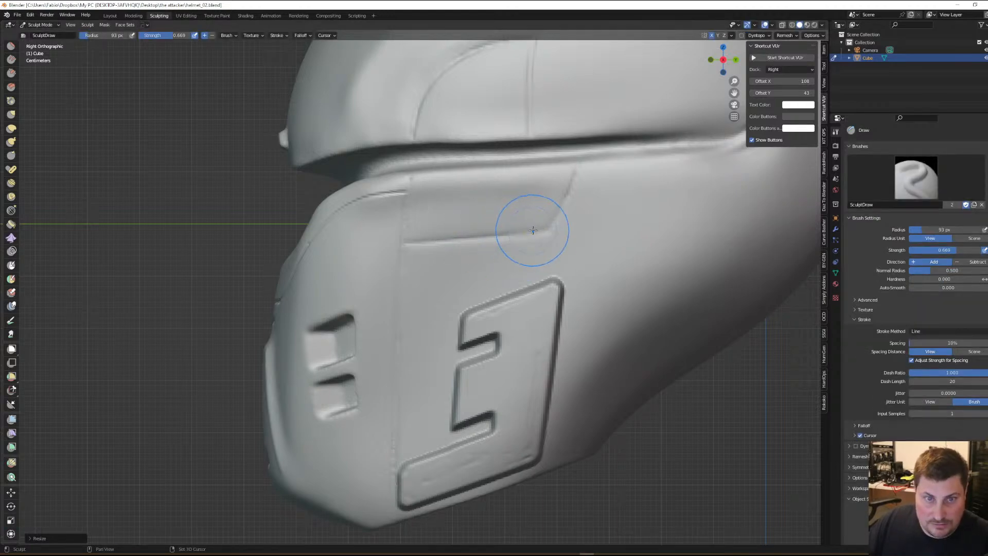
mouse_move(510, 235)
shift+mouse_down()
mouse_move(427, 238)
mouse_move(537, 227)
shift+mouse_up()
mouse_move(430, 232)
middle_down()
mouse_move(540, 236)
mouse_move(513, 230)
mouse_move(530, 242)
mouse_move(523, 257)
middle_up()
Reduce the Draw brush radius to 13 px and carve straight grooves for the upper cheek panel's slanted rear edge and forward-sloping lower edge
scroll(509, 230, up, 3)
scroll(533, 237, down, 3)
scroll(523, 257, up, 2)
key(f)
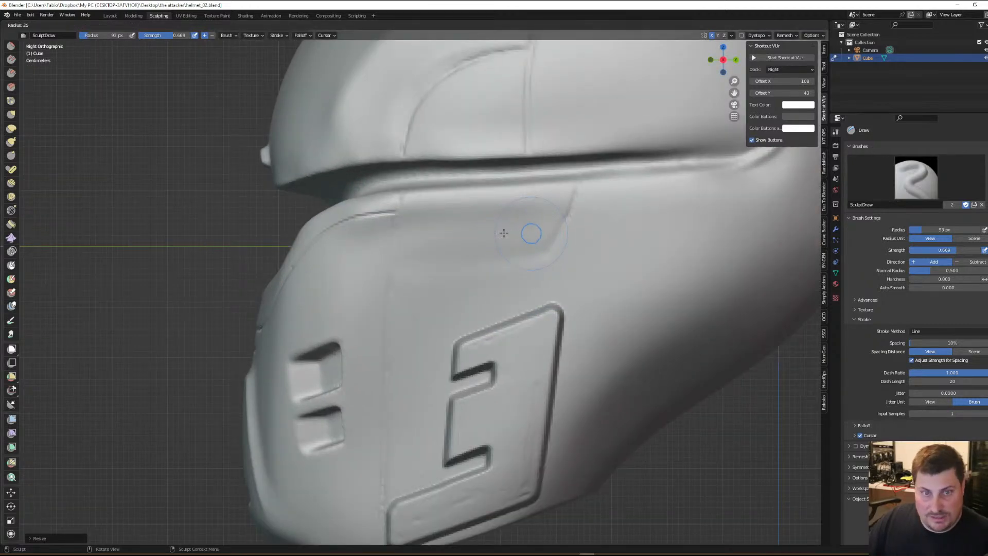
click(501, 236)
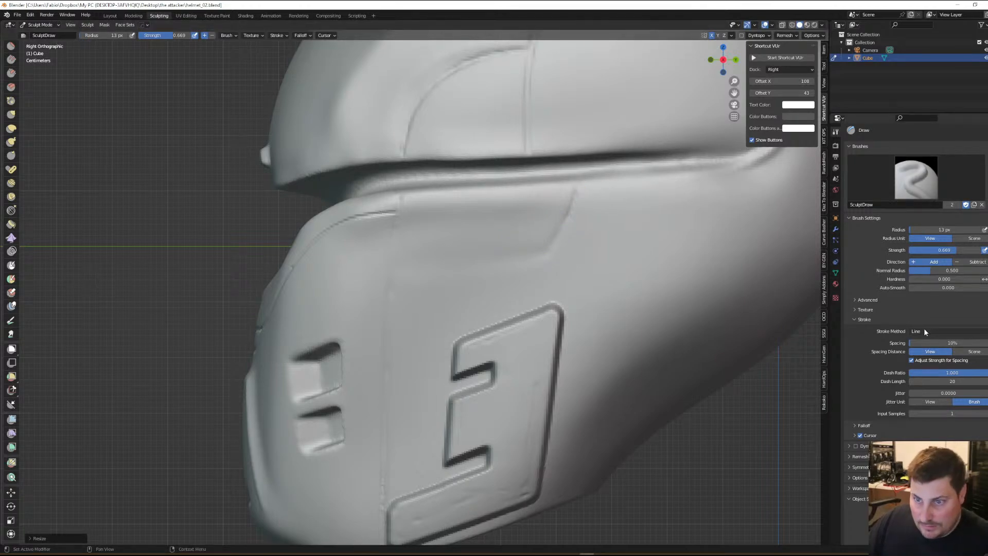
drag(580, 183, 576, 193)
drag(546, 253, 389, 314)
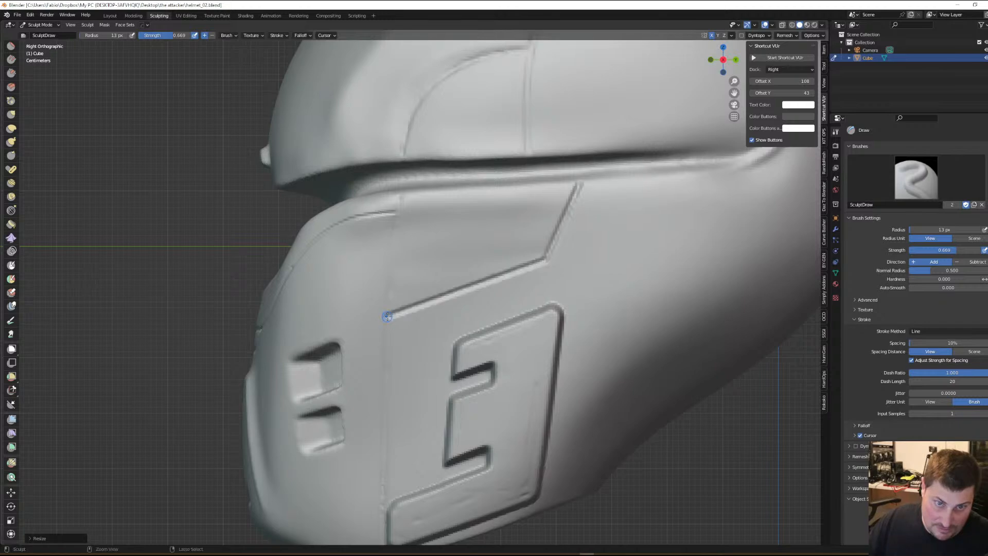
Carve the upper cheek panel's front edge as a straight groove from the lower groove's front end up toward the visor
scroll(557, 281, down, 3)
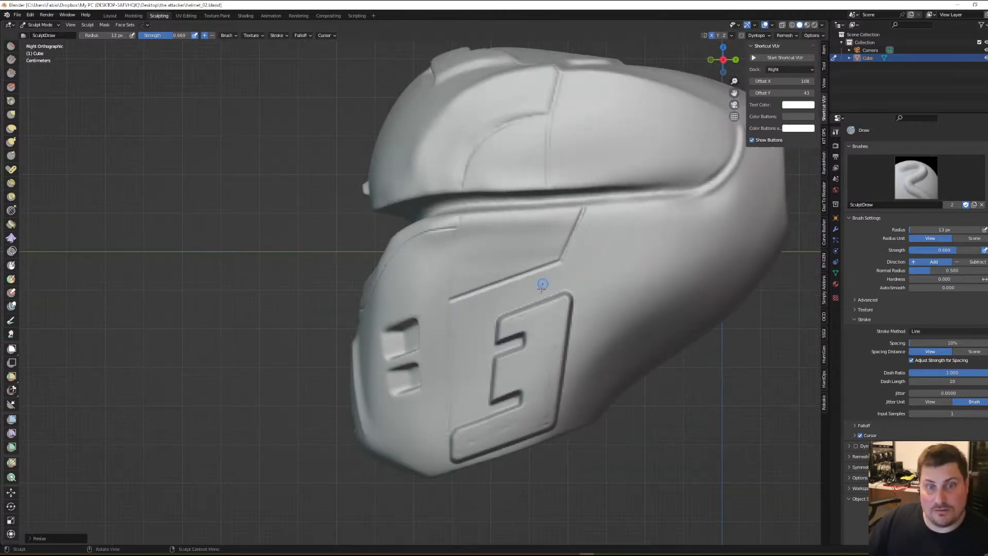
scroll(520, 307, up, 1)
scroll(560, 281, down, 1)
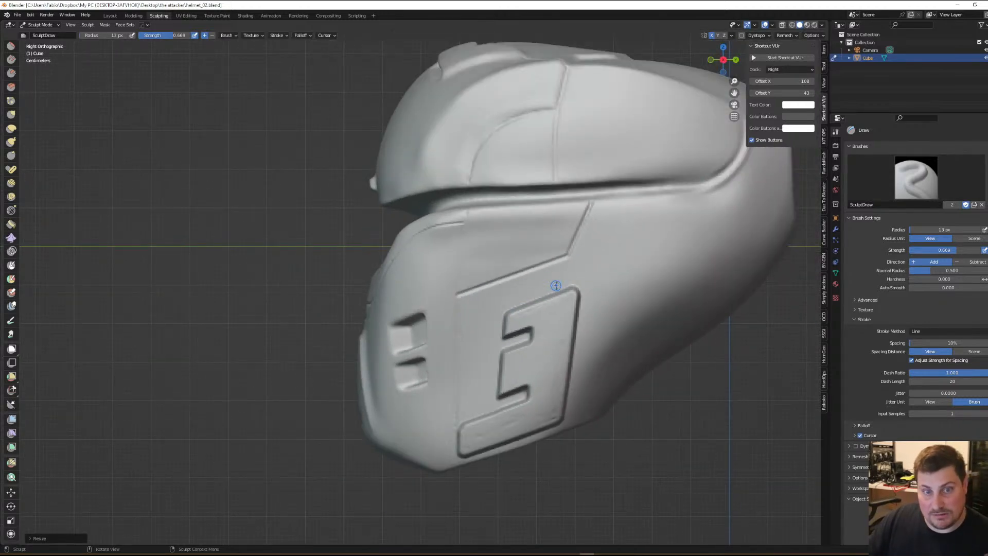
scroll(473, 255, up, 4)
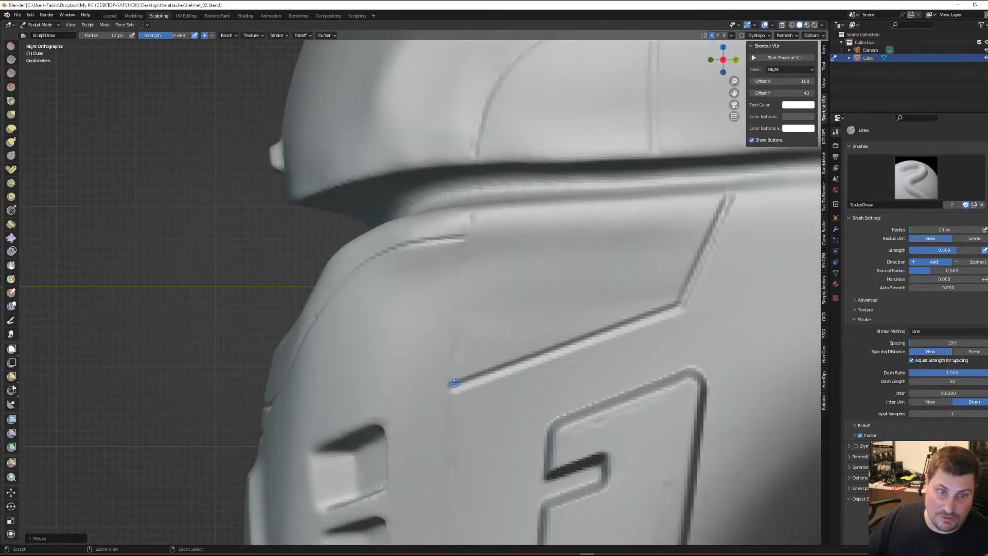
drag(455, 383, 453, 378)
drag(462, 260, 471, 210)
scroll(481, 214, down, 5)
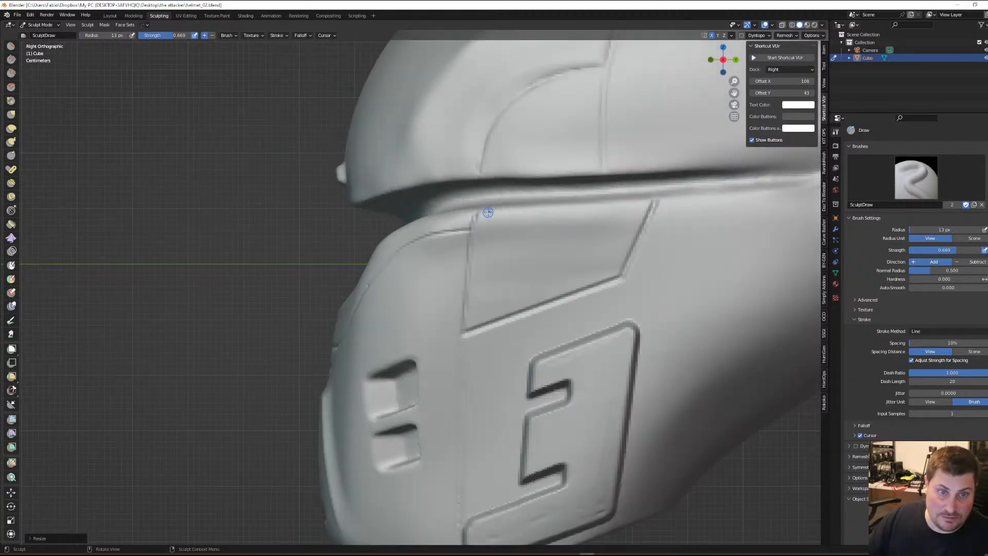
scroll(466, 446, up, 2)
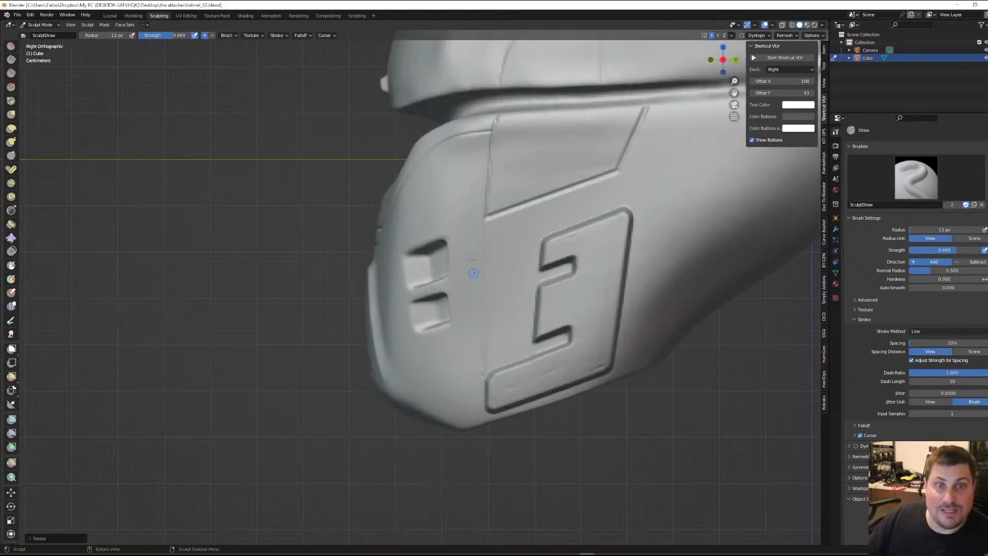
Carve a straight vertical panel line from the upper cheek panel's lower front corner down to the jaw's bottom edge
scroll(471, 371, up, 1)
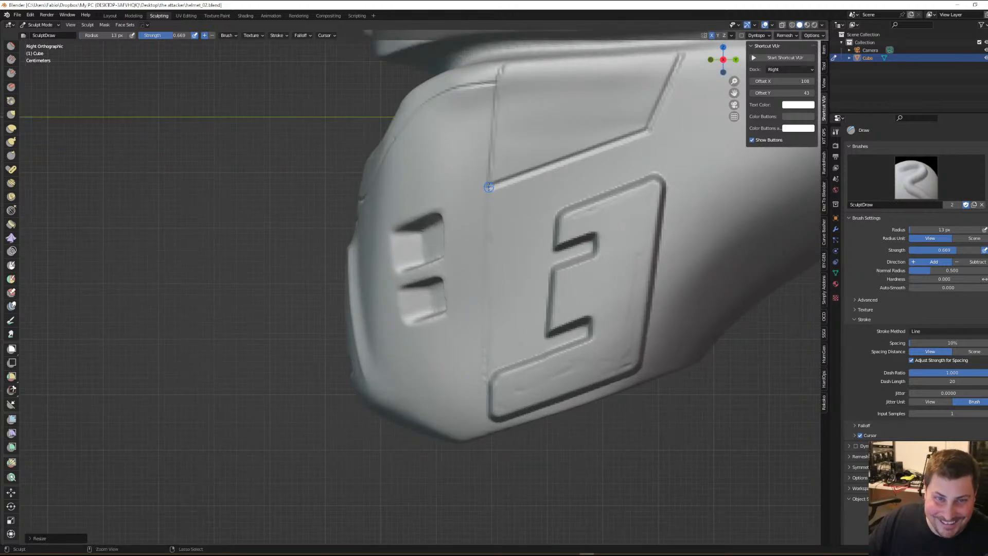
drag(490, 187, 483, 402)
scroll(483, 396, up, 3)
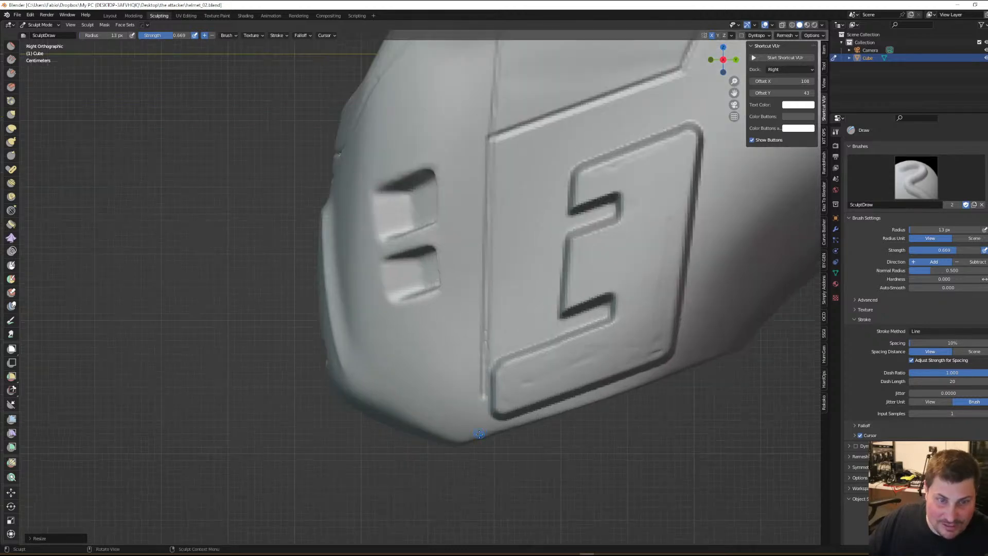
drag(492, 435, 491, 435)
Continue the panel line as a straight groove across the helmet's underside to the opposite jaw edge
scroll(484, 419, down, 6)
mouse_move(515, 427)
middle_down()
mouse_move(599, 435)
mouse_move(512, 382)
mouse_move(489, 381)
middle_up()
scroll(484, 380, up, 5)
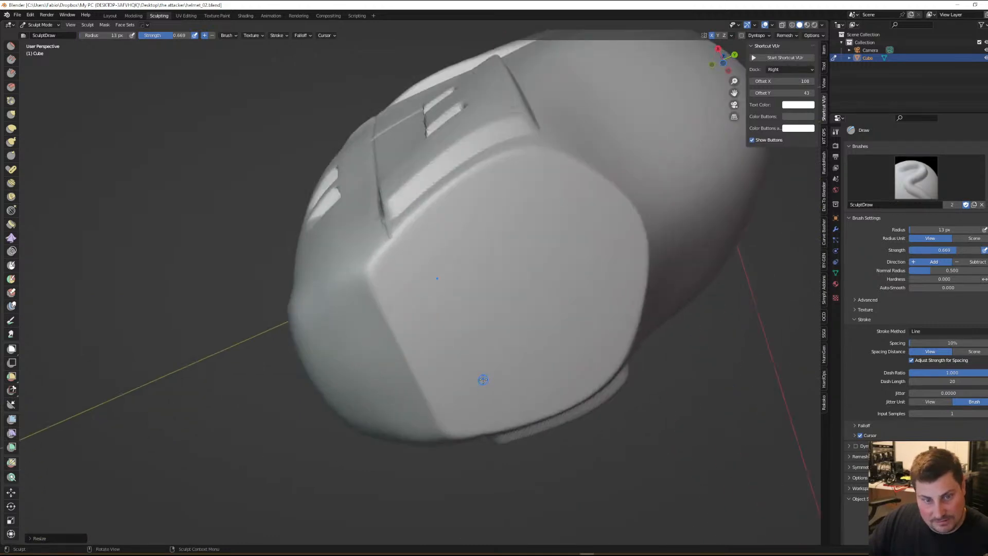
drag(390, 237, 397, 248)
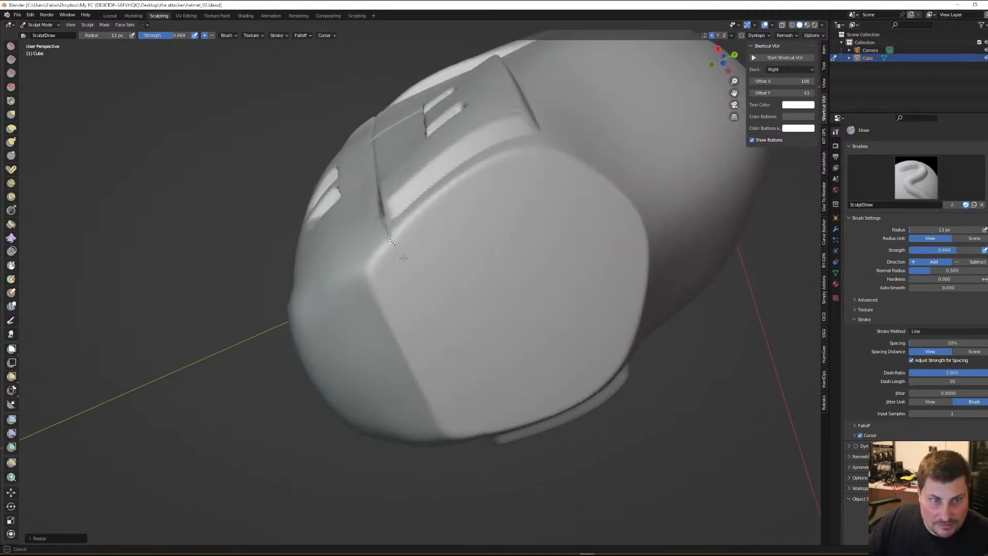
drag(482, 436, 482, 437)
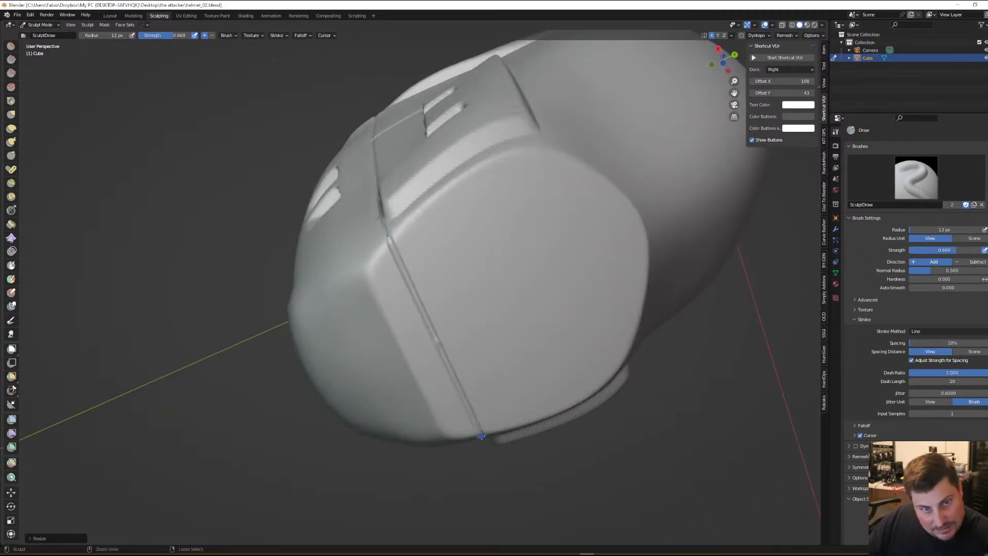
Examine the new panel line and the jaw's bottom edge in the right side view
scroll(490, 294, down, 2)
mouse_move(490, 294)
middle_down()
mouse_move(554, 343)
mouse_move(481, 356)
mouse_move(408, 344)
mouse_move(452, 381)
middle_up()
scroll(546, 332, down, 2)
scroll(519, 323, down, 3)
scroll(443, 371, up, 2)
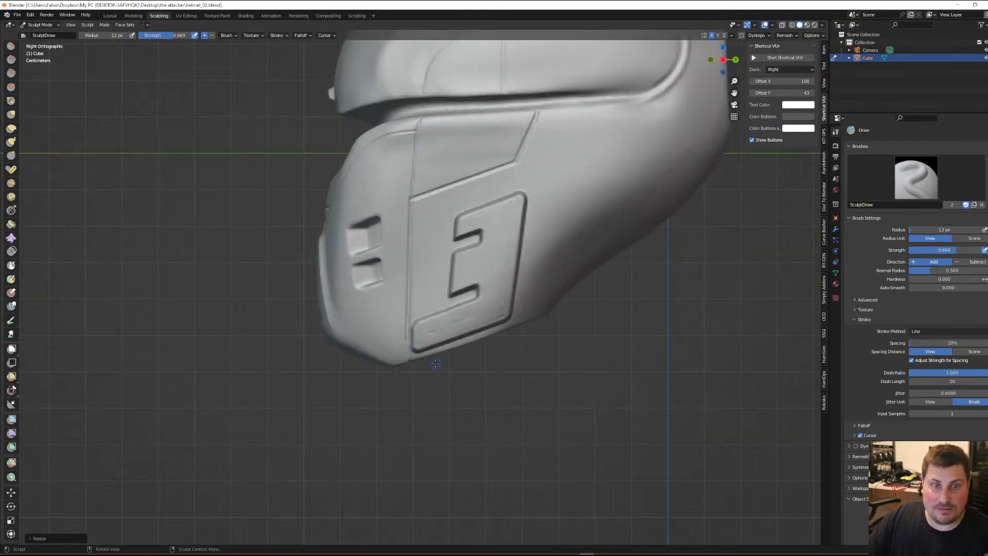
scroll(427, 359, up, 1)
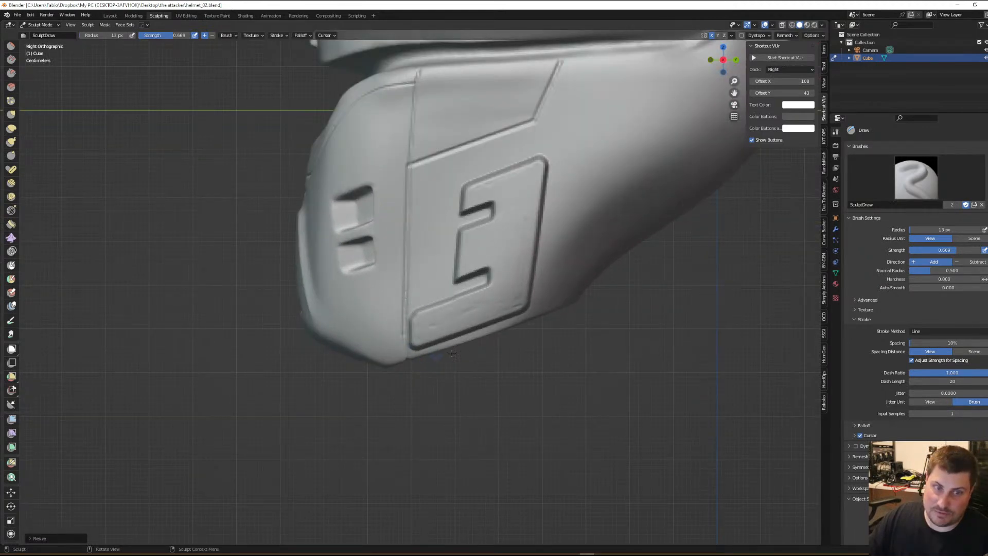
scroll(453, 355, down, 2)
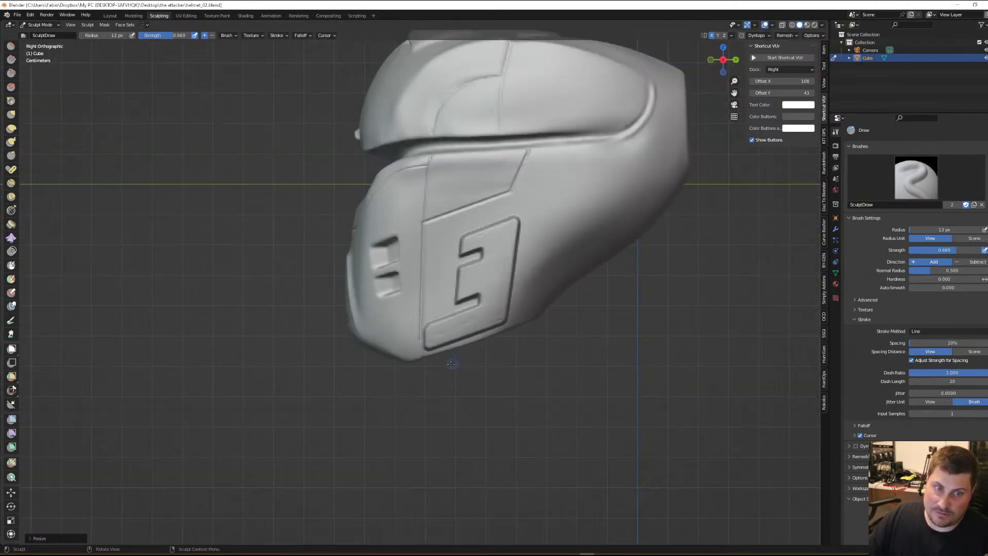
scroll(453, 355, up, 1)
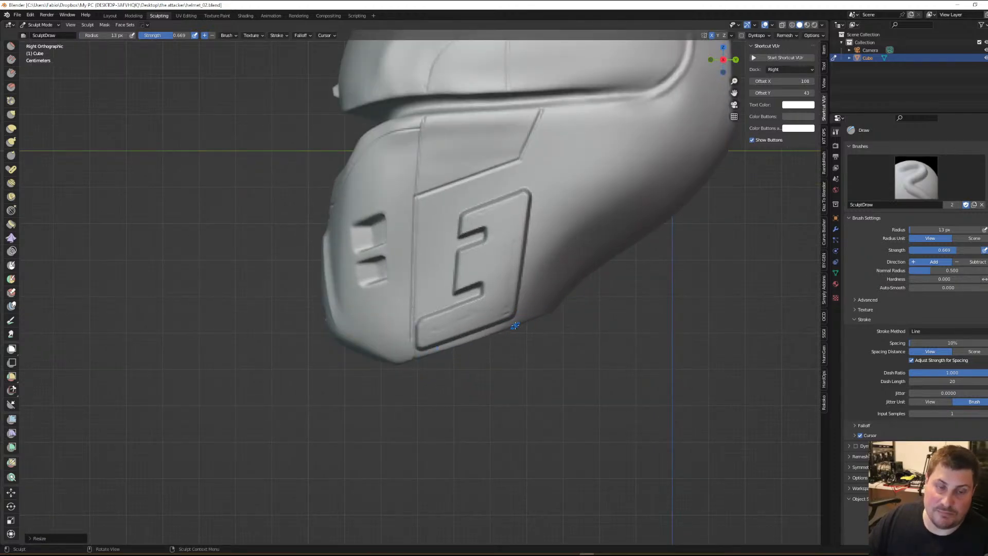
Flatten the jaw's bottom edge behind the vertical panel line using Line Project with Limit to Segment enabled
click(786, 35)
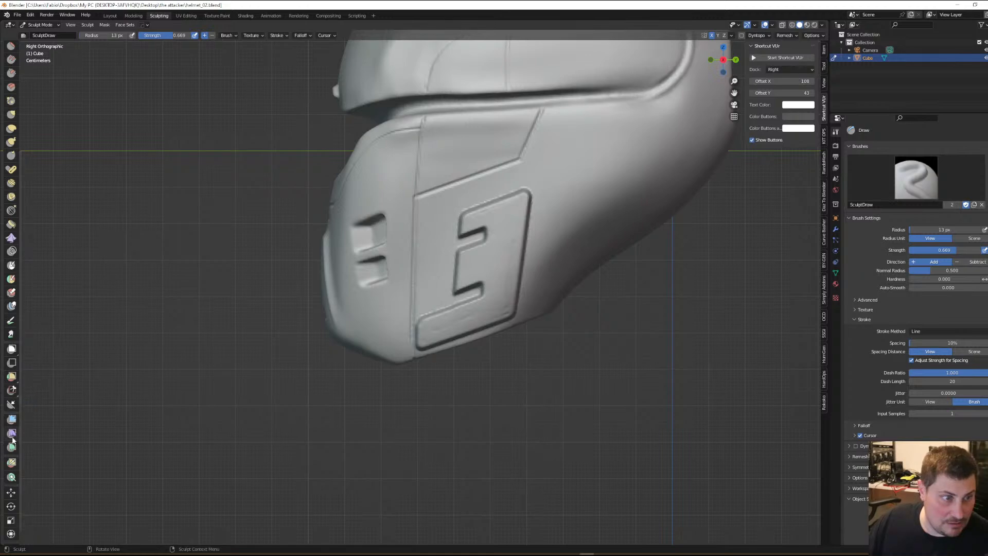
click(10, 405)
scroll(508, 347, up, 3)
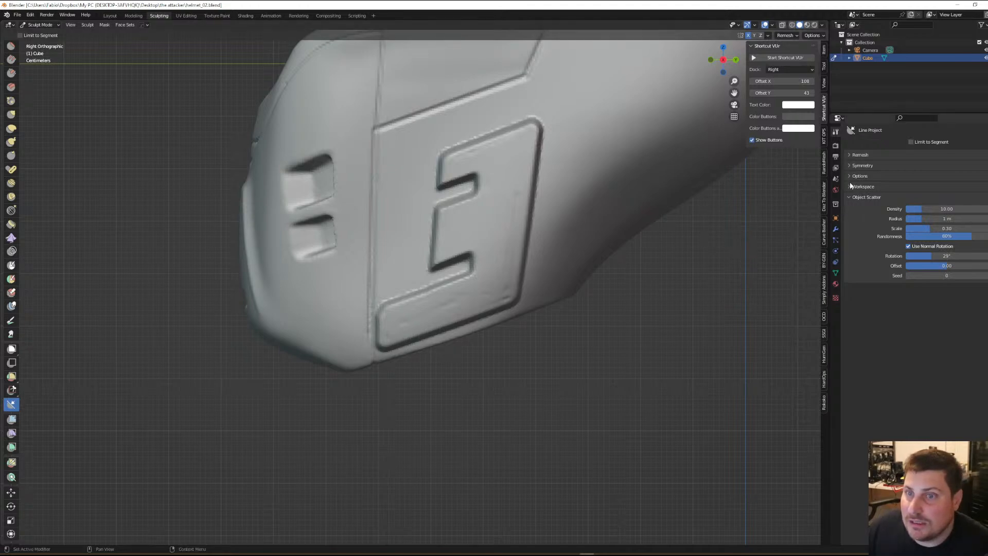
click(849, 155)
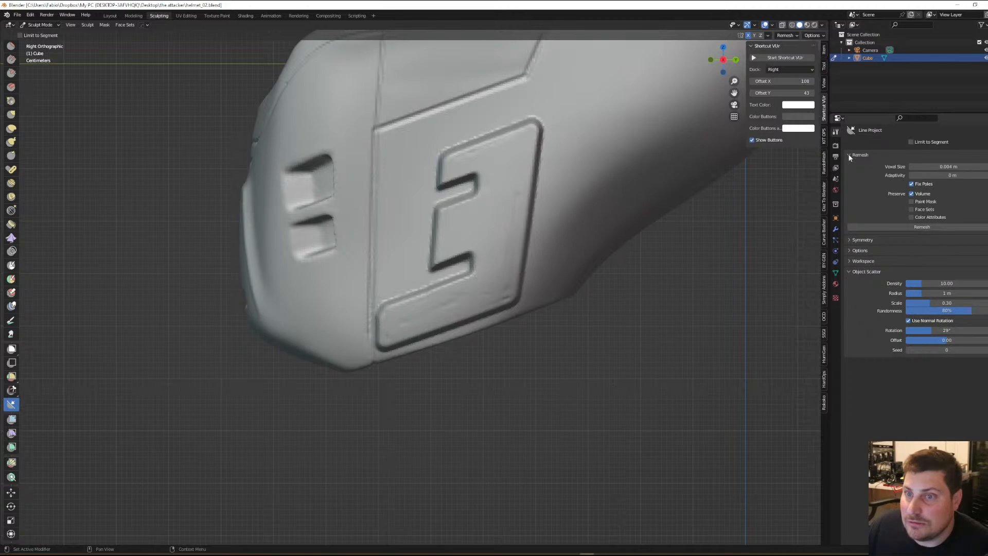
click(850, 155)
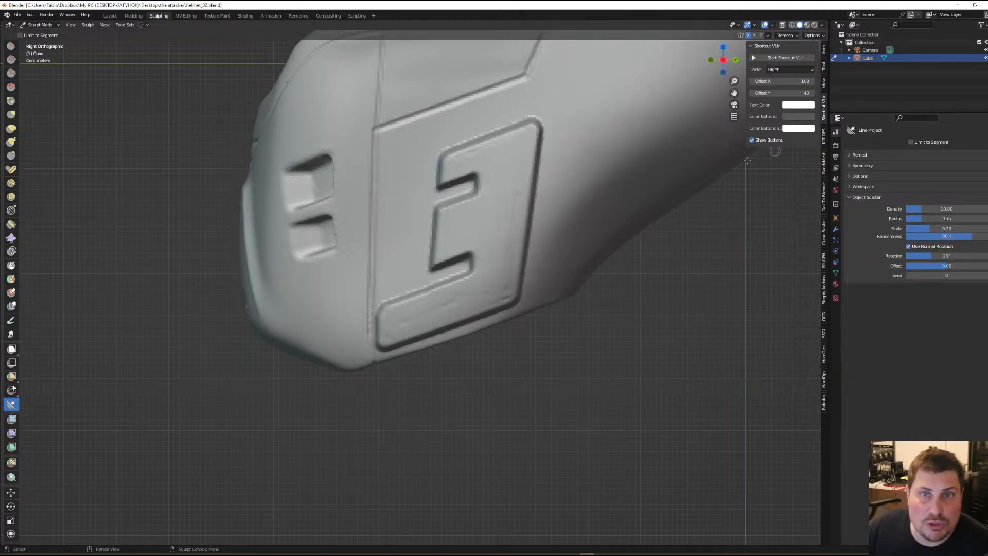
click(824, 50)
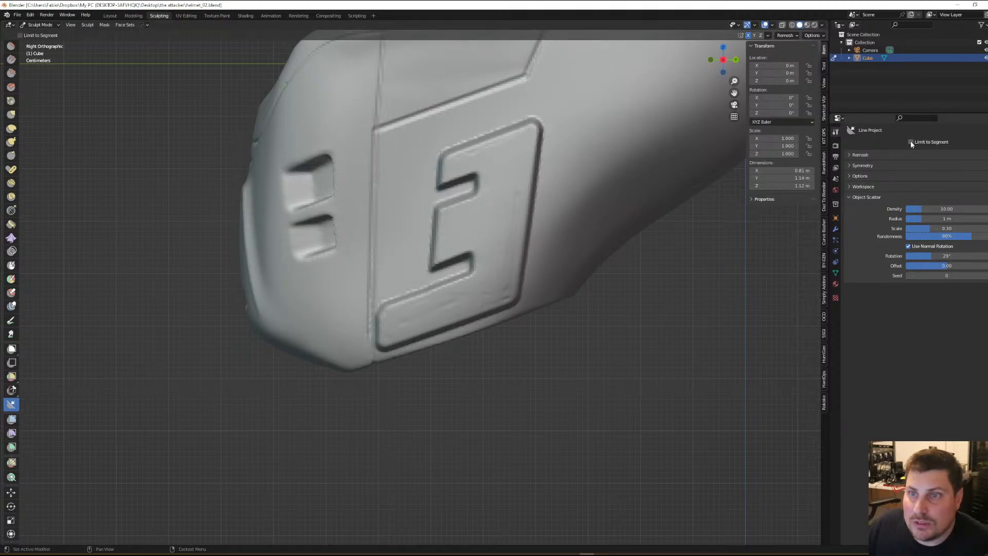
drag(597, 283, 375, 357)
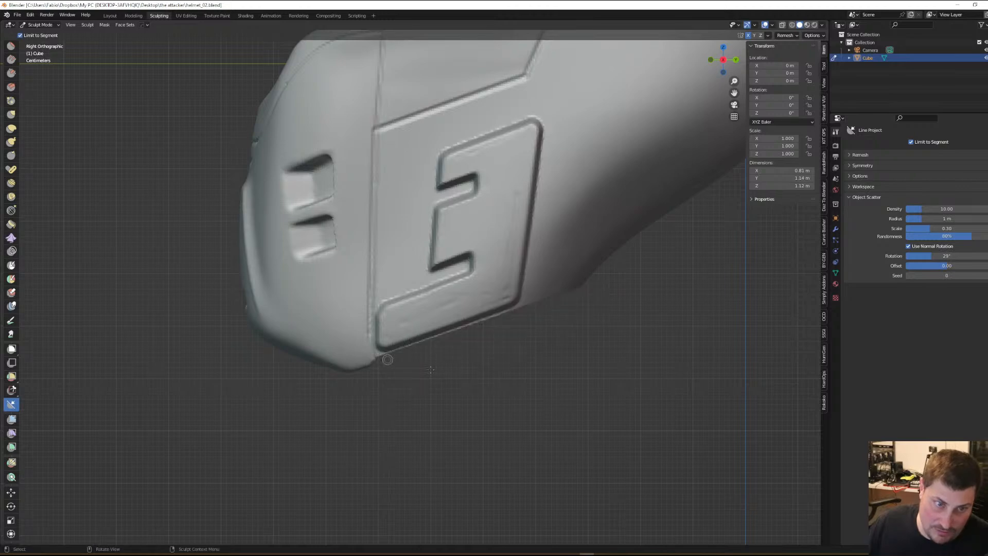
Switch to the Draw brush with a 108 px radius and try smoothing the groove across the underside
scroll(573, 329, down, 4)
scroll(436, 363, up, 4)
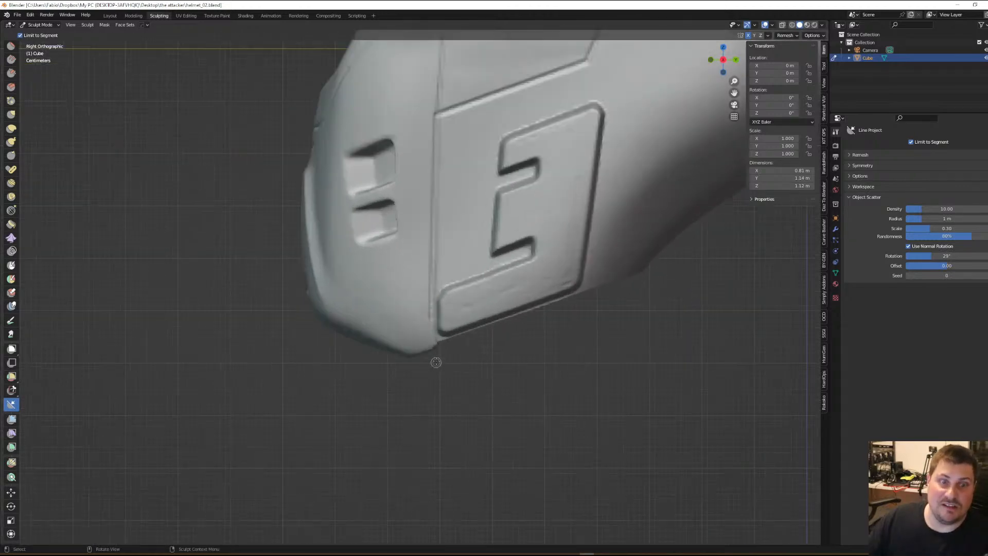
scroll(445, 337, down, 3)
mouse_move(559, 348)
middle_down()
mouse_move(523, 329)
mouse_move(555, 338)
middle_up()
scroll(437, 357, up, 2)
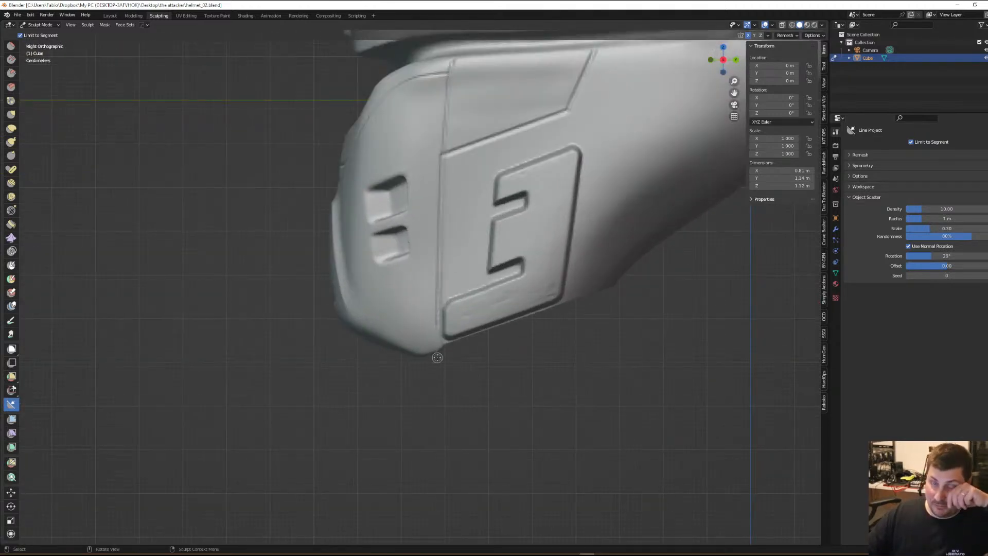
middle_drag(434, 354, 470, 299)
key(x)
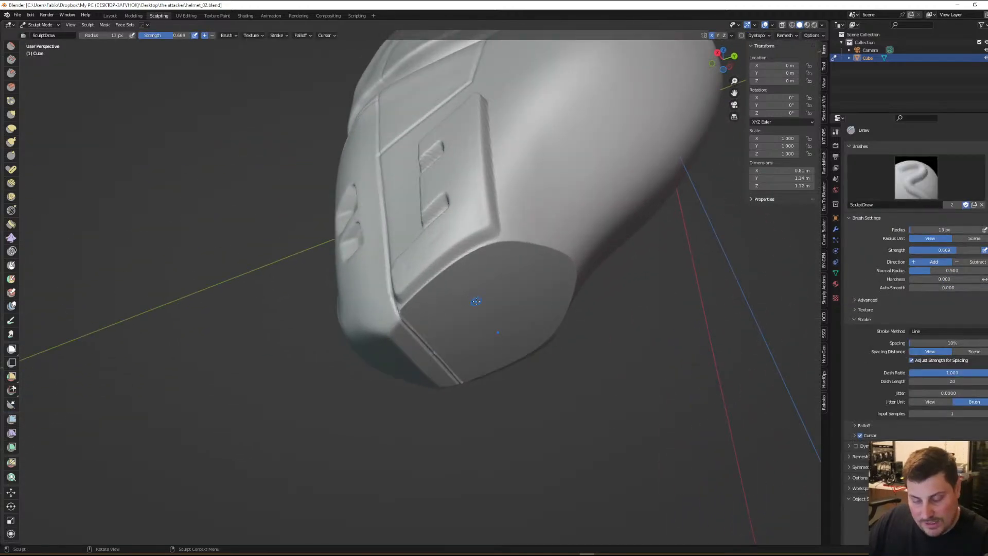
middle_drag(502, 350, 423, 296)
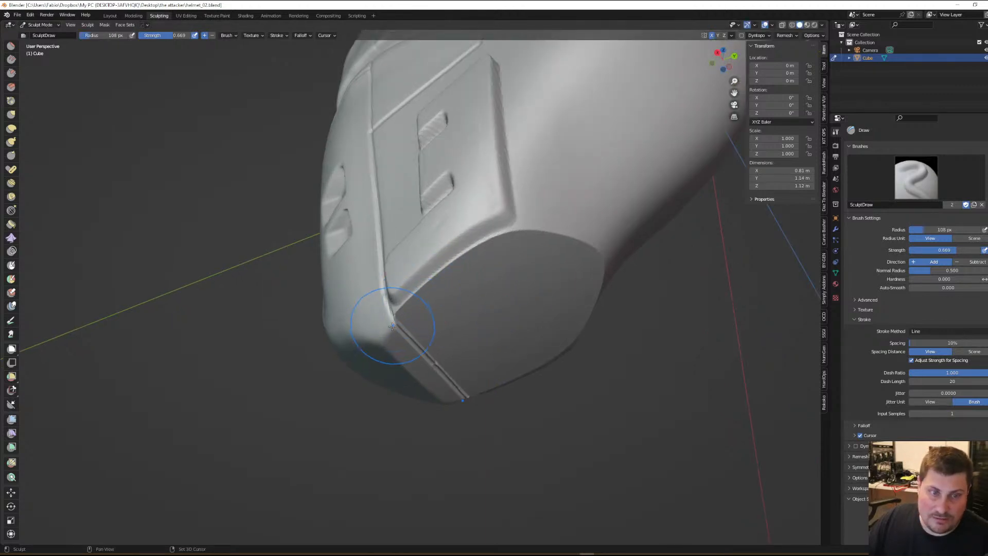
shift+drag(404, 334, 435, 364)
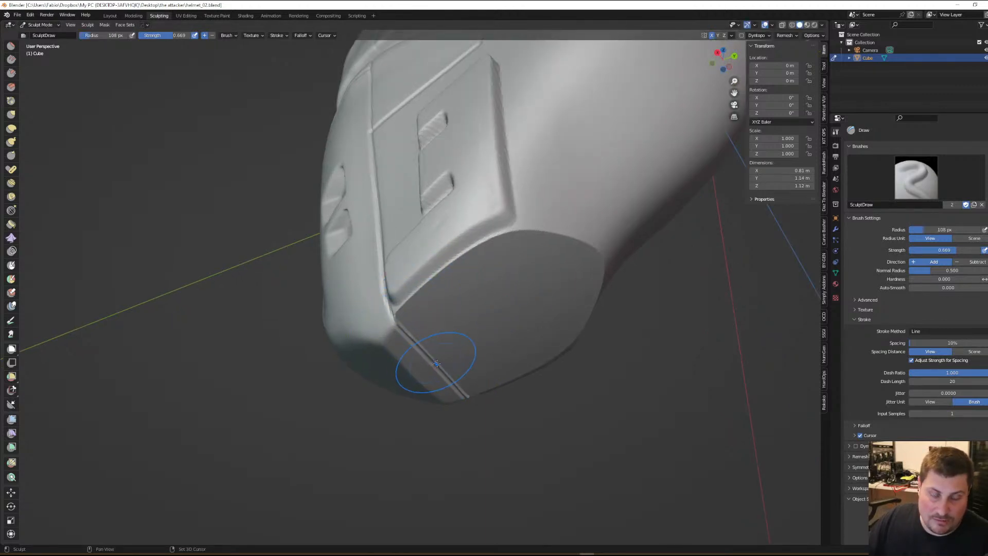
shift+drag(430, 367, 435, 365)
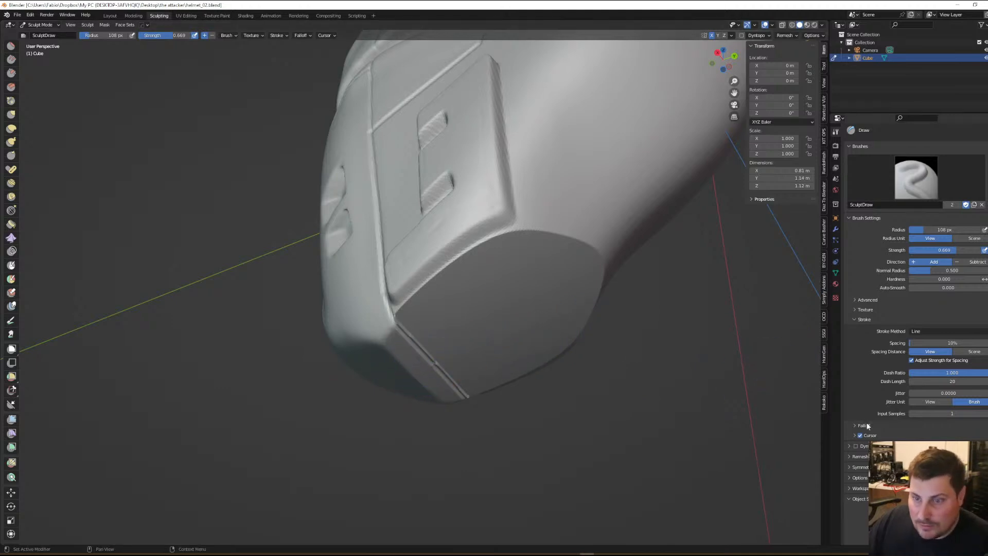
Set the brush's stroke method to Space and smooth out the groove on the chin's underside
click(914, 333)
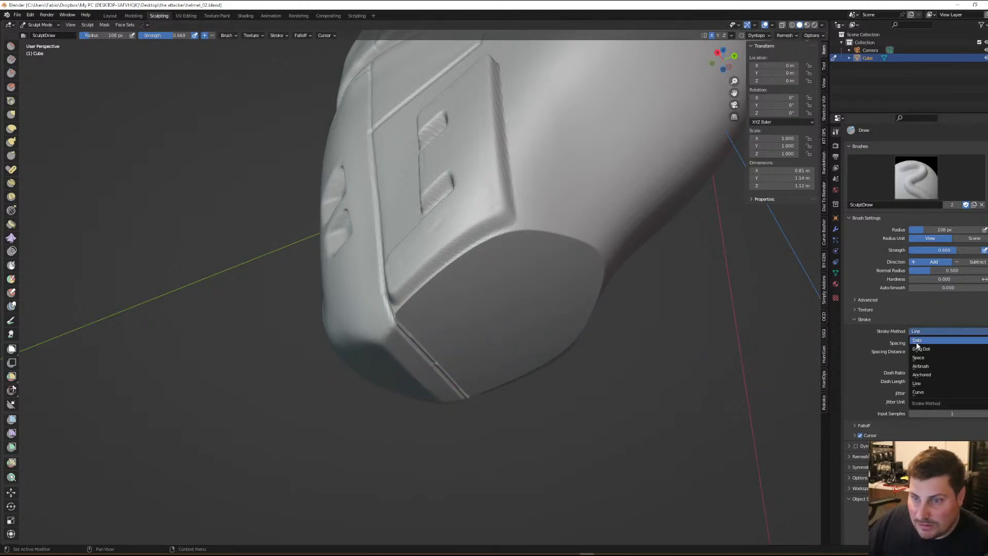
click(924, 360)
mouse_move(414, 327)
shift+mouse_down()
mouse_move(394, 327)
mouse_move(418, 341)
mouse_move(418, 363)
mouse_move(433, 366)
mouse_move(403, 331)
shift+mouse_up()
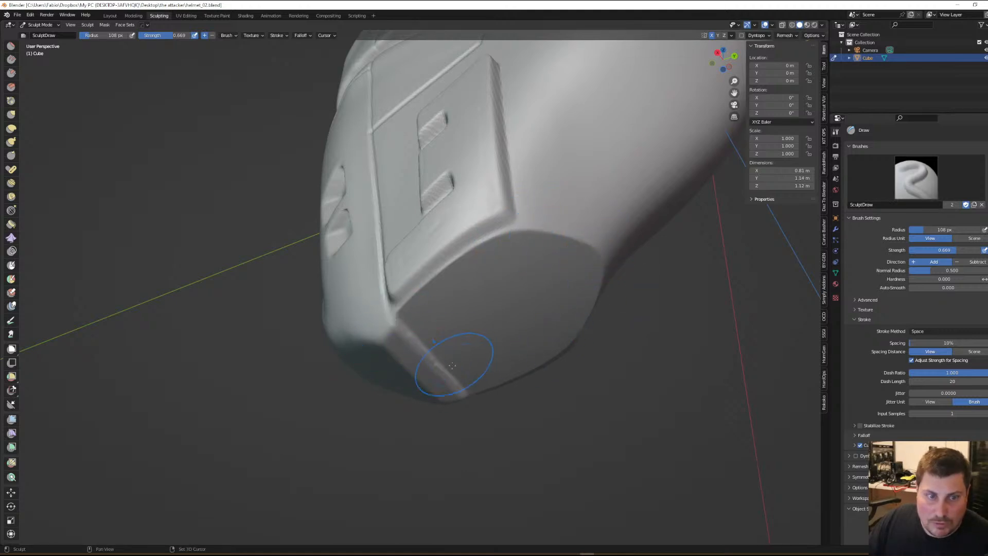
mouse_move(436, 363)
middle_down()
mouse_move(486, 377)
mouse_move(410, 342)
middle_up()
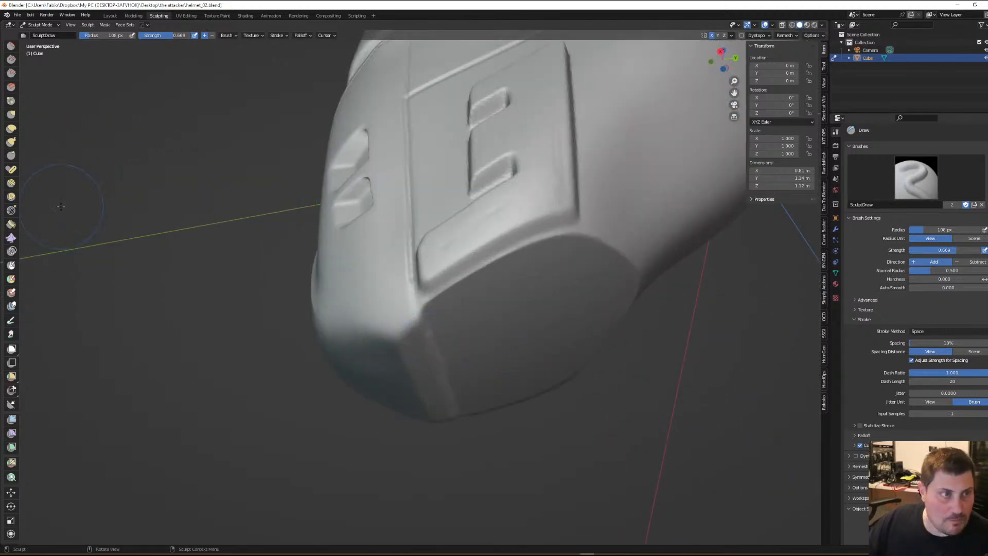
mouse_move(402, 257)
middle_down()
mouse_move(420, 290)
mouse_move(433, 376)
middle_up()
scroll(431, 373, up, 2)
scroll(426, 354, down, 2)
scroll(424, 367, up, 1)
scroll(423, 367, down, 1)
mouse_move(426, 369)
middle_down()
mouse_move(492, 315)
mouse_move(447, 325)
mouse_move(426, 360)
mouse_move(391, 314)
mouse_move(395, 333)
middle_up()
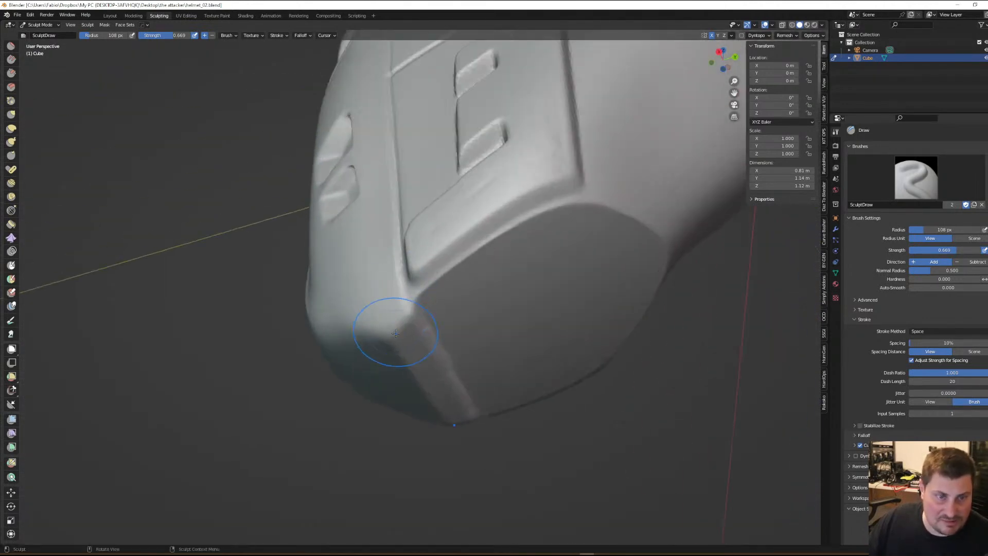
With the Mask brush at a 31 px radius, mask the rear part of the strip across the chin's underside
click(12, 265)
middle_drag(452, 293, 397, 276)
scroll(428, 365, up, 2)
key(f)
click(393, 366)
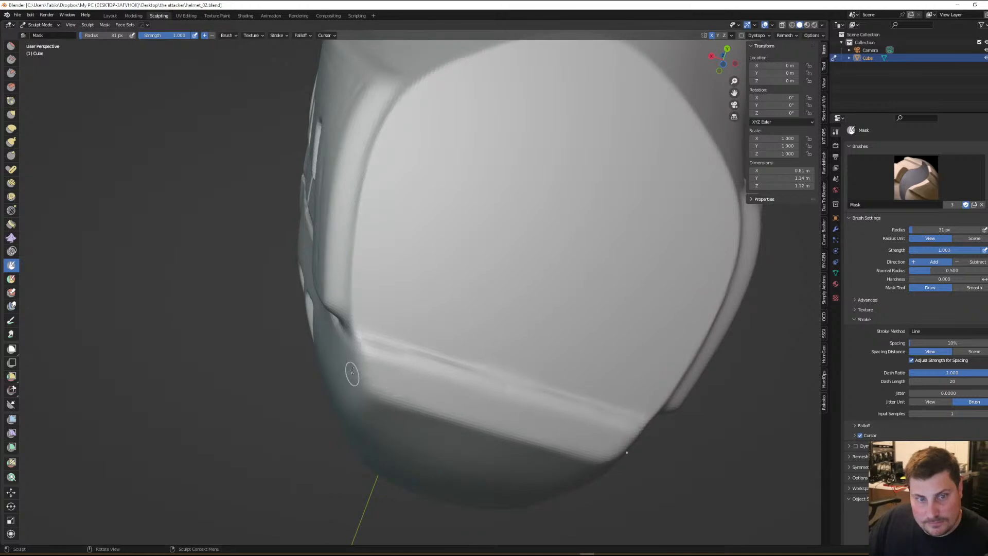
drag(364, 347, 366, 349)
mouse_move(495, 390)
mouse_down()
mouse_move(523, 394)
mouse_move(512, 396)
mouse_up()
drag(365, 361, 531, 408)
Fill the mask forward to the strip's front edge and cover the remaining gaps with overlapping straight strokes
mouse_move(371, 379)
mouse_down()
mouse_move(523, 417)
mouse_move(495, 418)
mouse_up()
drag(381, 393, 392, 395)
drag(504, 424, 506, 428)
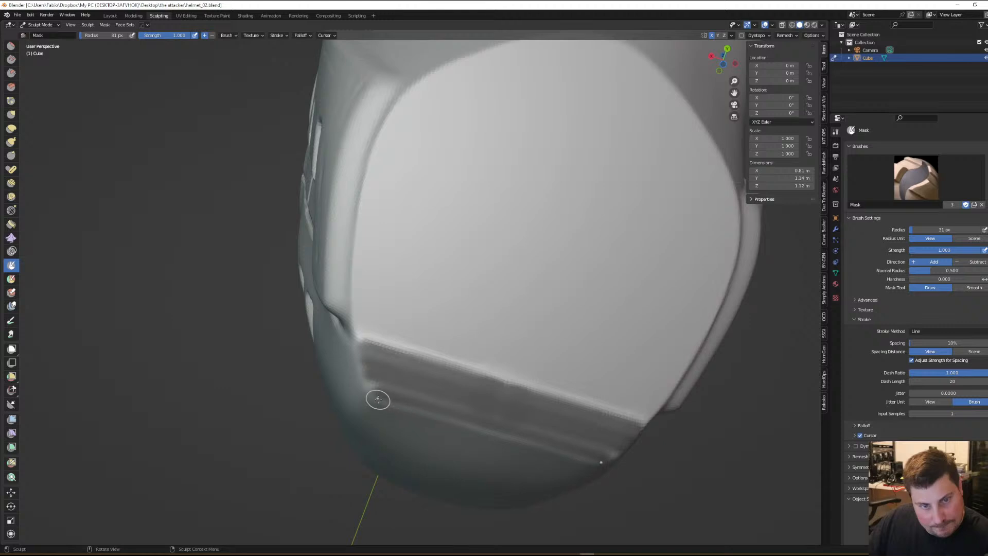
drag(381, 400, 504, 436)
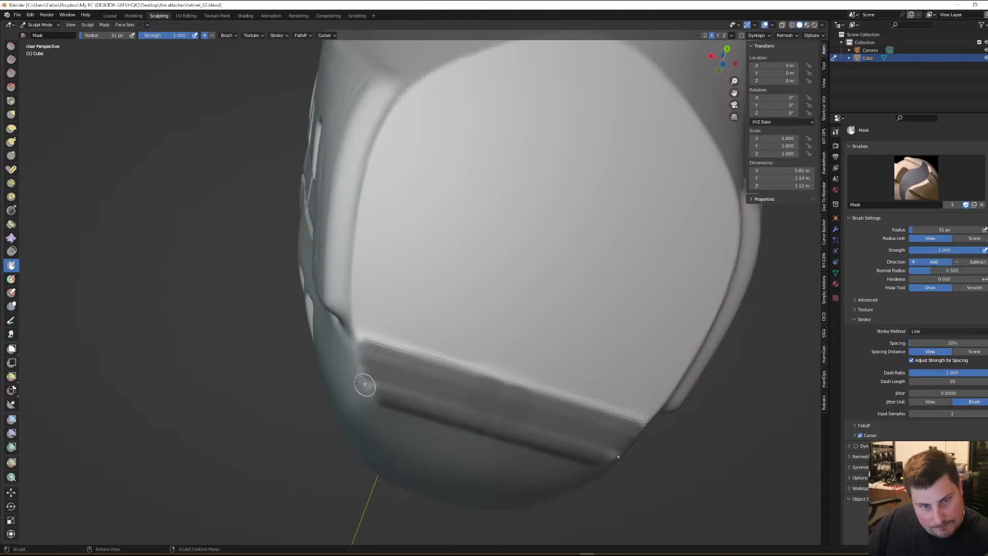
drag(369, 378, 372, 387)
drag(533, 419, 394, 384)
drag(520, 403, 444, 383)
Invert the mask and shift the unmasked chin strip downward along Z with the Move tool
middle_drag(432, 390, 576, 441)
scroll(422, 406, up, 4)
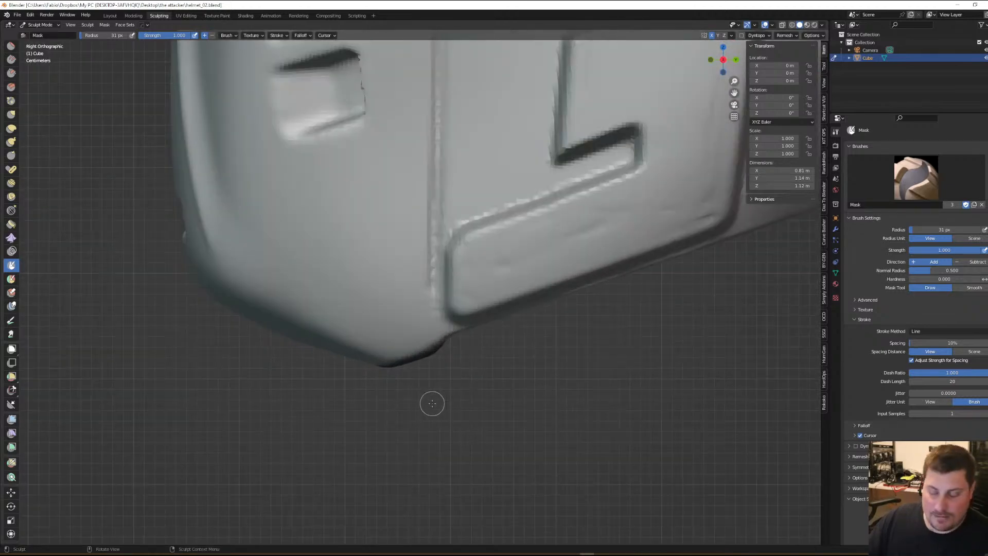
key(ctrl+i)
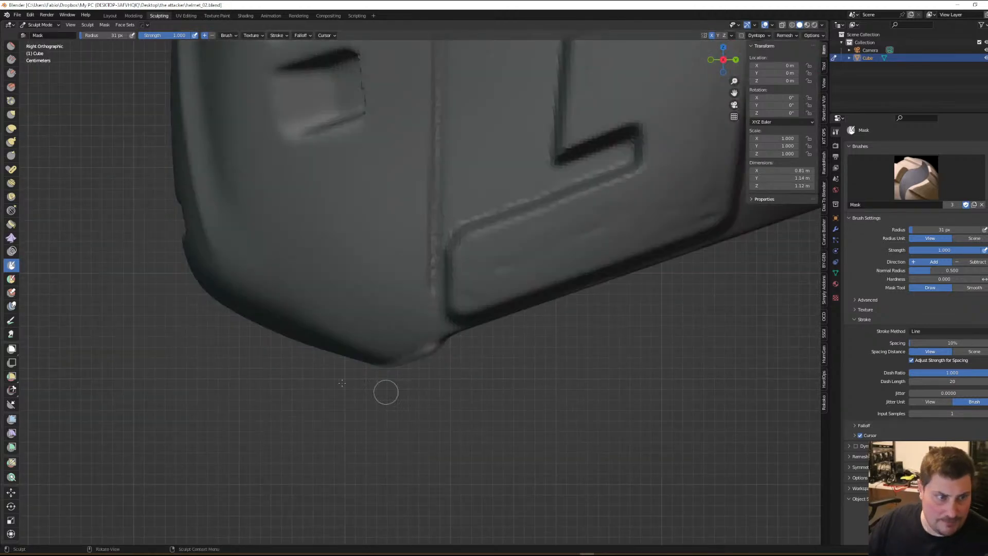
click(11, 492)
key(g)
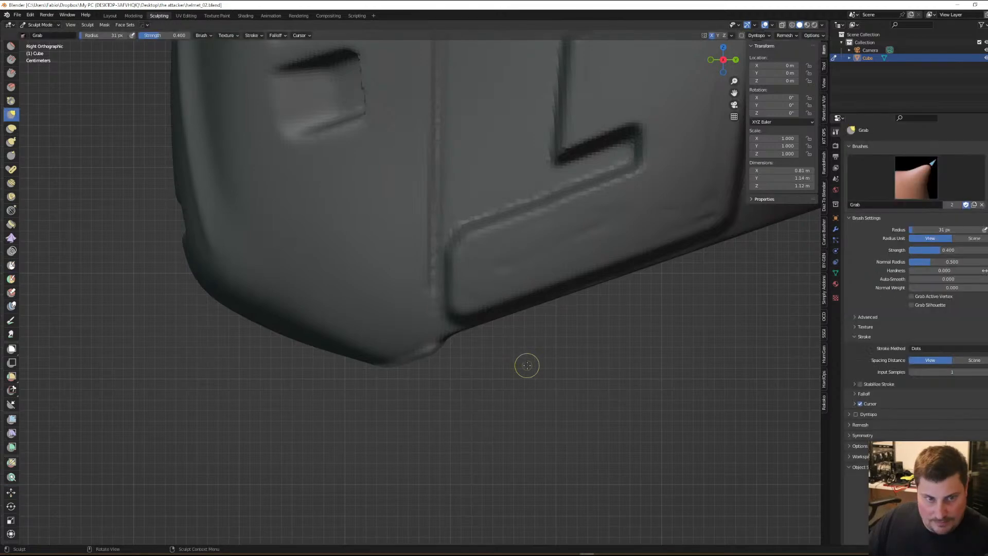
scroll(481, 394, down, 8)
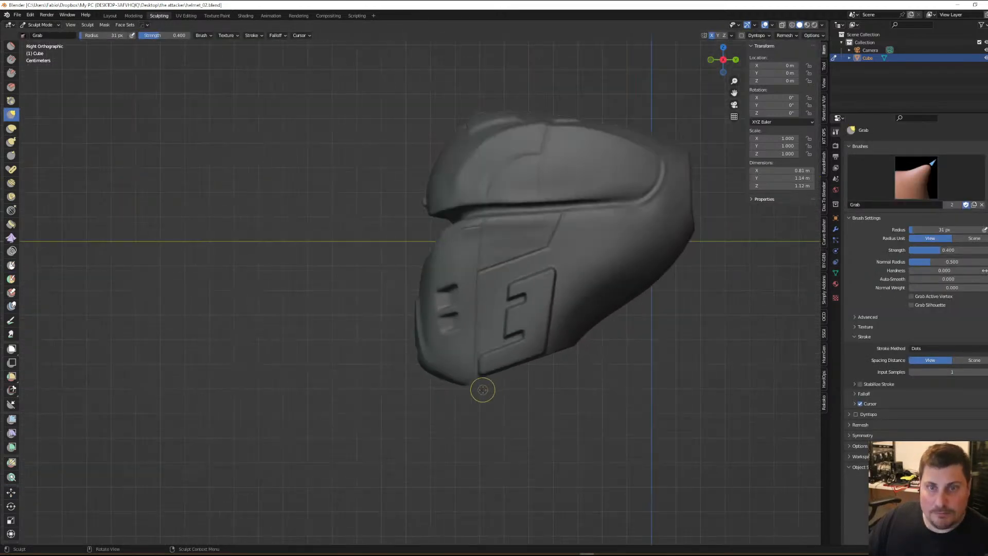
scroll(483, 391, up, 2)
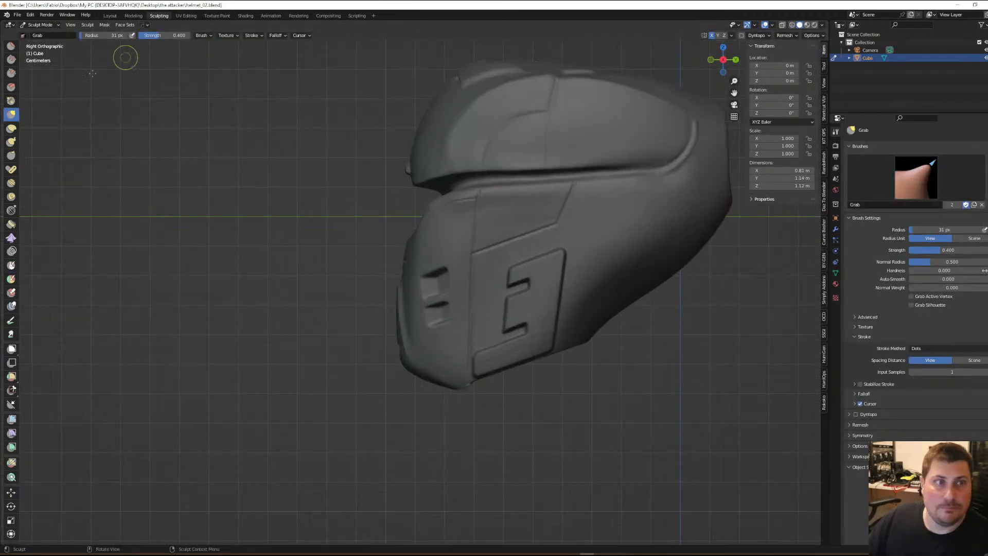
click(11, 493)
scroll(677, 294, up, 4)
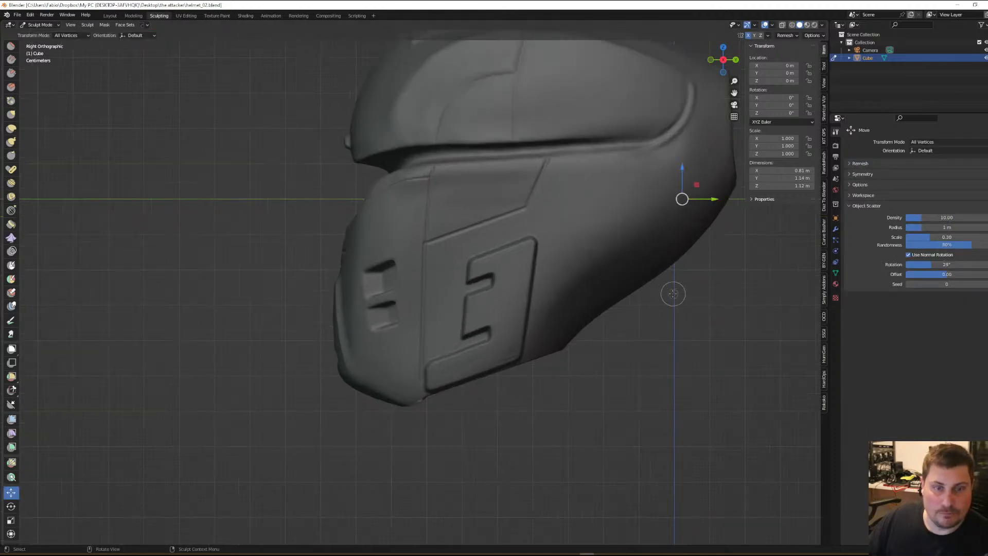
drag(685, 150, 679, 155)
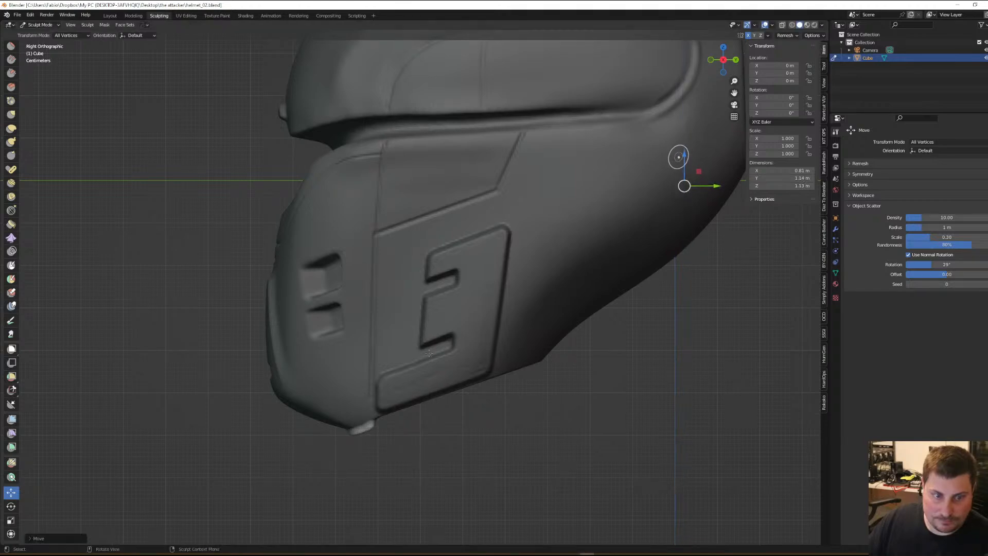
Clear the mask and remesh the helmet with a voxel size of 0.004 m
scroll(370, 437, down, 3)
middle_drag(371, 437, 366, 415)
scroll(366, 415, up, 3)
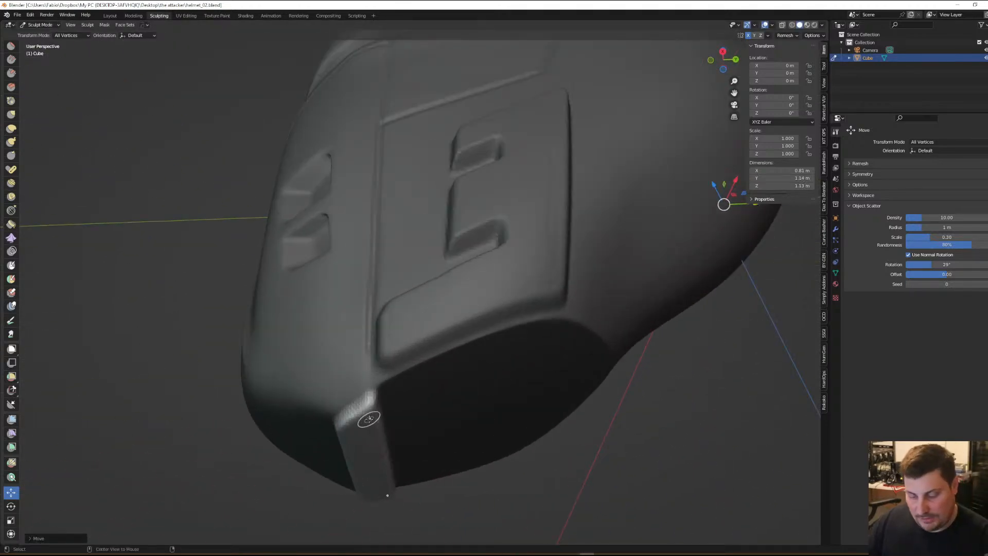
key(alt+m)
click(789, 36)
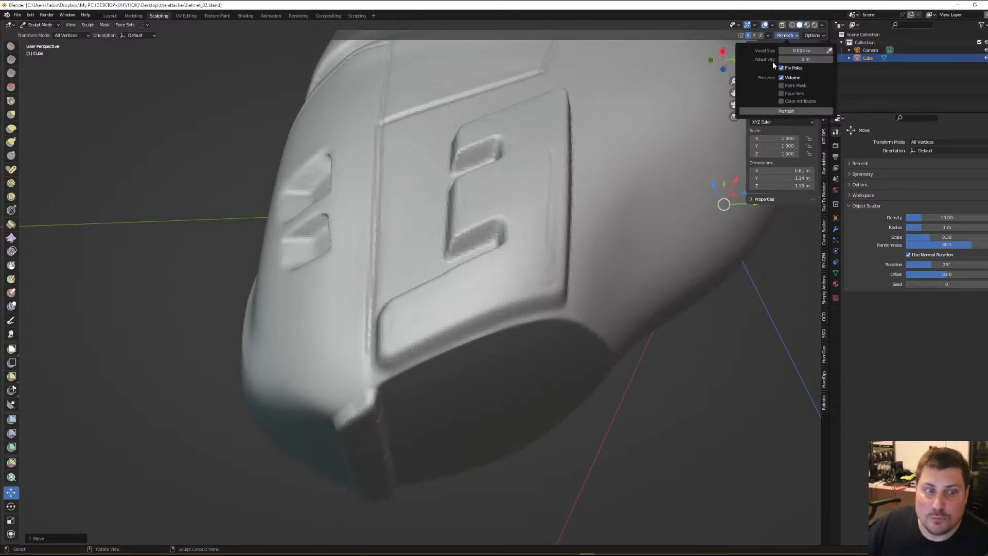
click(784, 36)
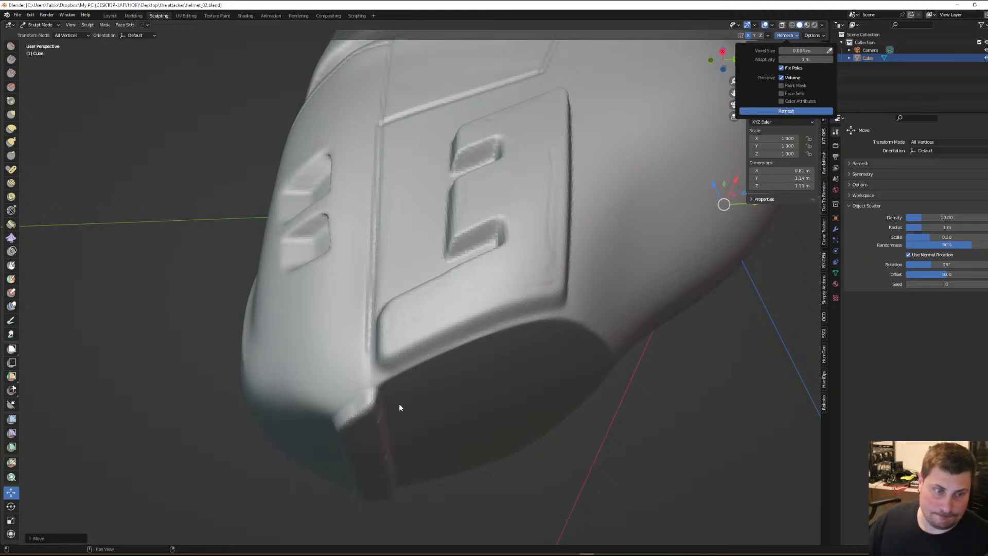
With the Draw brush at a 121 px radius, smooth the edges of the extended strip on the chin's underside
mouse_move(399, 405)
middle_down()
mouse_move(447, 414)
mouse_move(350, 420)
mouse_move(372, 391)
mouse_move(387, 331)
middle_up()
key(x)
key(f)
click(363, 422)
mouse_move(405, 343)
shift+mouse_down()
mouse_move(422, 360)
mouse_move(385, 384)
mouse_move(419, 342)
mouse_move(378, 402)
mouse_move(441, 353)
mouse_move(419, 371)
mouse_move(391, 371)
mouse_move(397, 388)
shift+mouse_up()
Examine the overall shape of the helmet, checking the reshaped chin and jaw from several angles
mouse_move(520, 346)
middle_down()
mouse_move(483, 381)
mouse_move(477, 332)
mouse_move(481, 362)
mouse_move(544, 376)
middle_up()
scroll(535, 381, down, 3)
middle_drag(487, 395, 470, 406)
scroll(482, 420, down, 2)
scroll(471, 386, up, 1)
mouse_move(476, 366)
middle_down()
mouse_move(453, 332)
mouse_move(459, 378)
middle_up()
mouse_move(460, 378)
middle_down()
mouse_move(497, 373)
mouse_move(505, 388)
mouse_move(482, 378)
middle_up()
ctrl+middle_drag(482, 378, 468, 350)
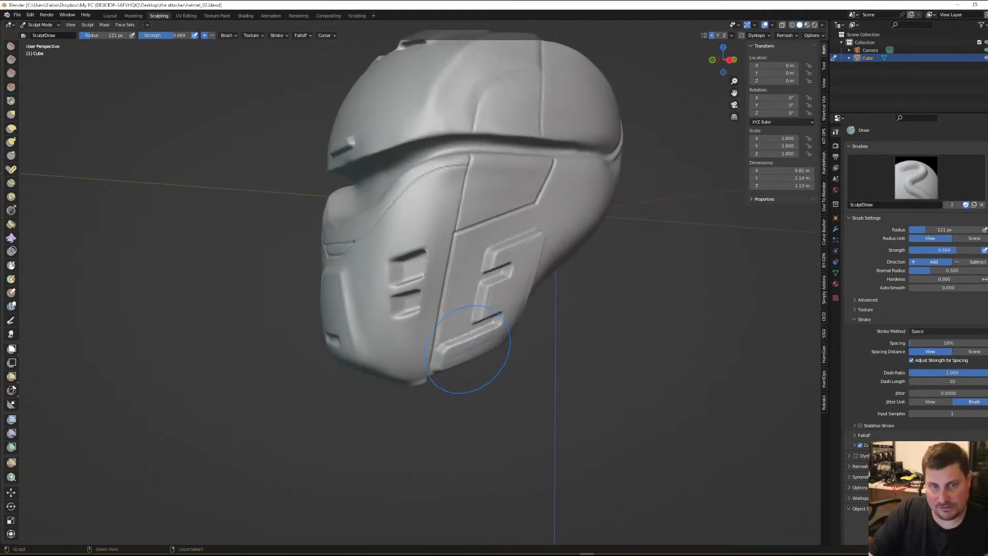
ctrl+drag(468, 350, 473, 330)
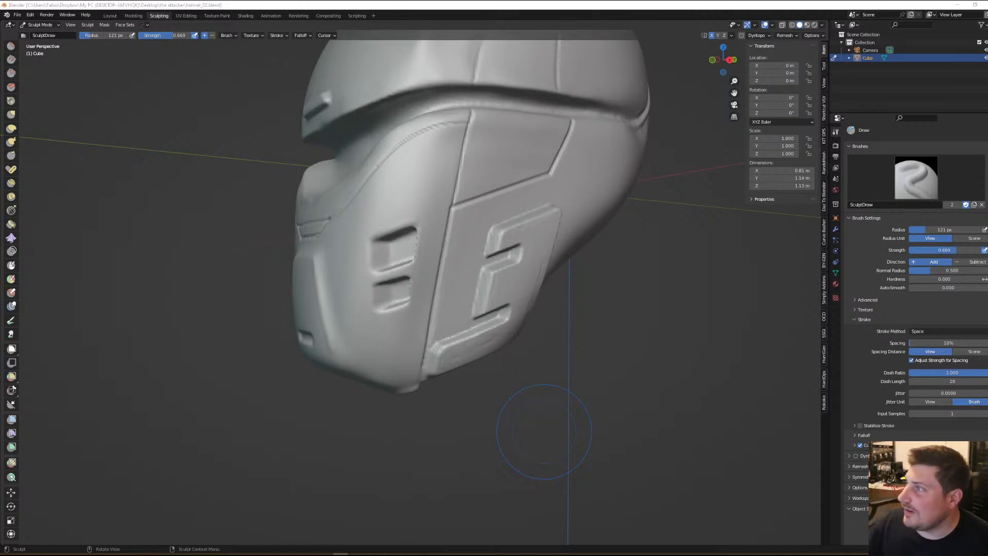
With a 40 px brush radius, smooth the jagged rear and lower edges of the two cheek vents
middle_drag(507, 311, 467, 286)
scroll(467, 286, up, 6)
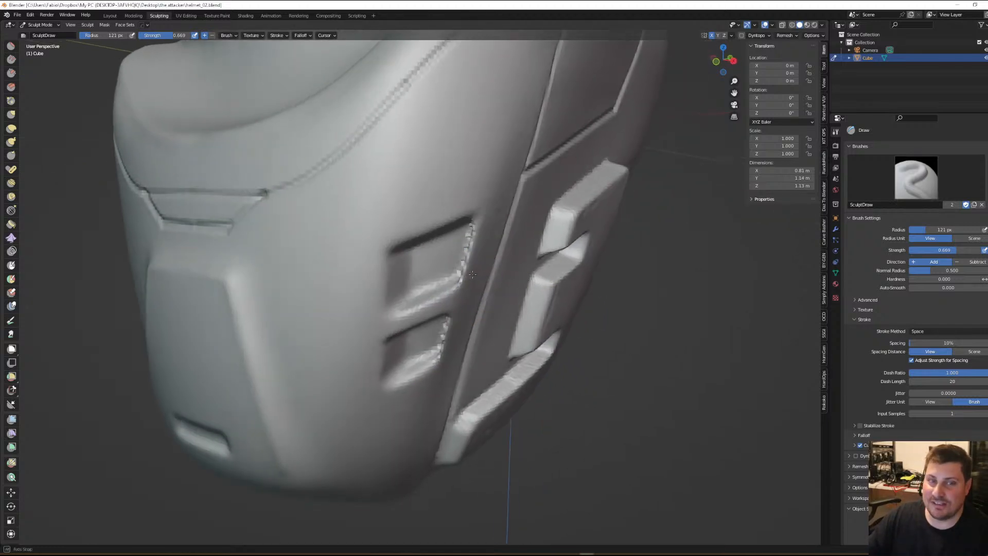
key(f)
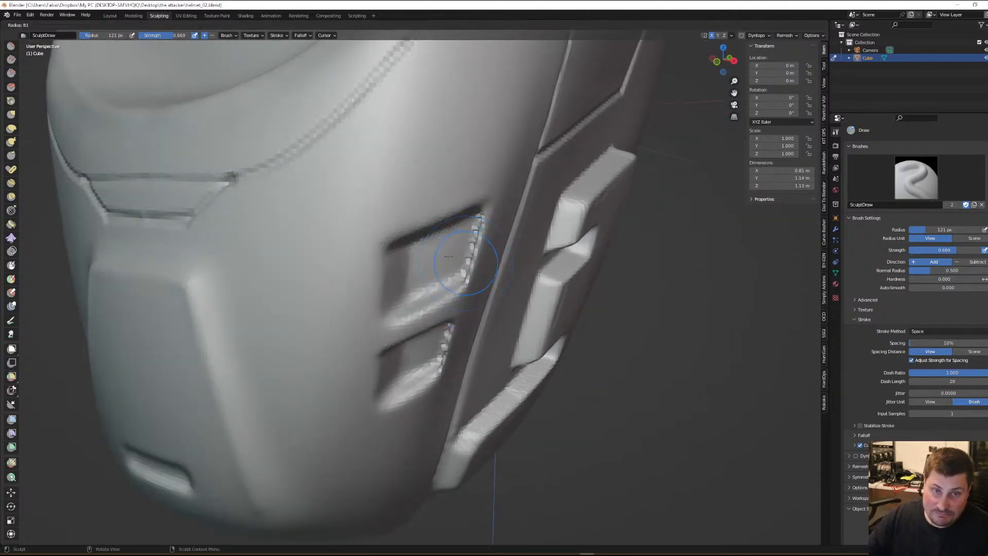
click(434, 251)
mouse_move(452, 249)
middle_down()
mouse_move(466, 242)
mouse_move(456, 233)
middle_up()
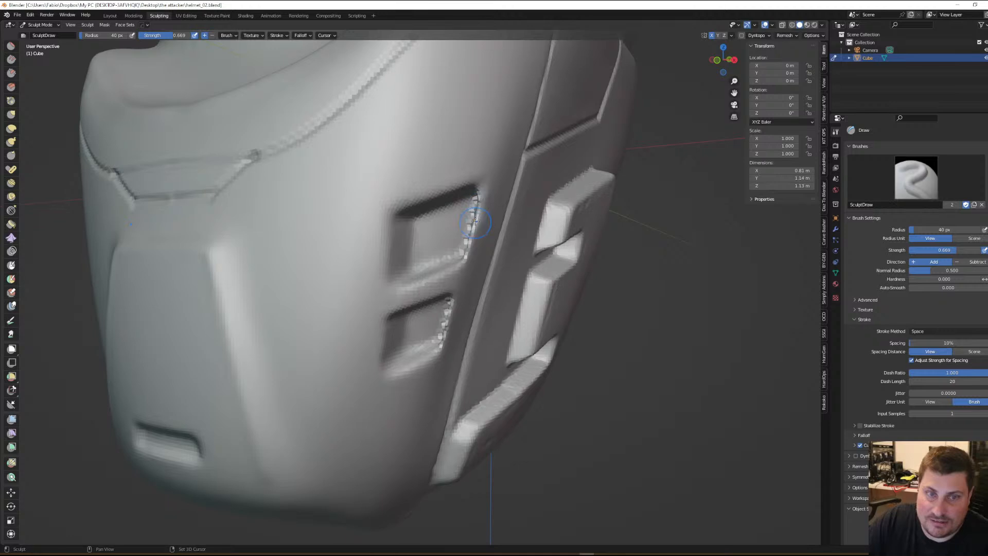
drag(467, 257, 478, 213)
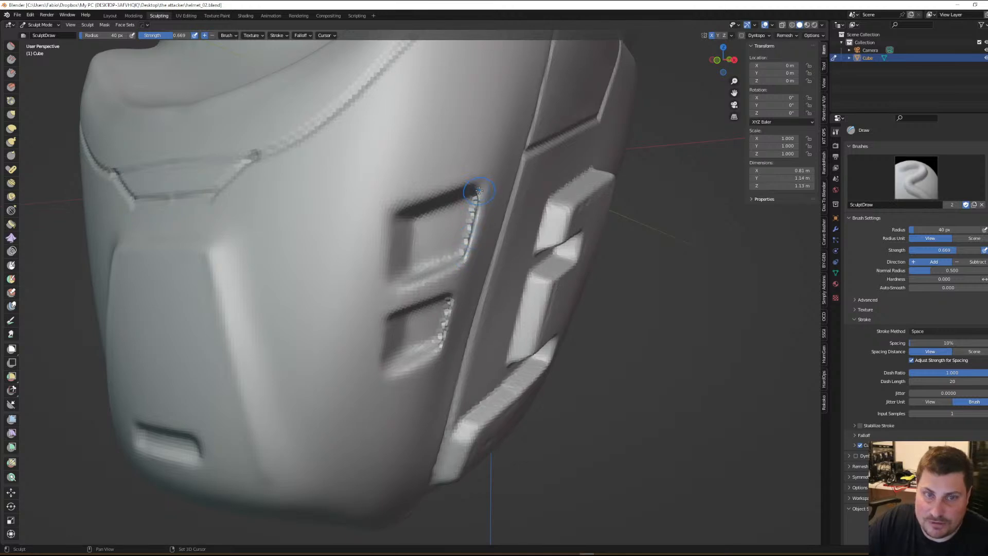
drag(452, 304, 438, 354)
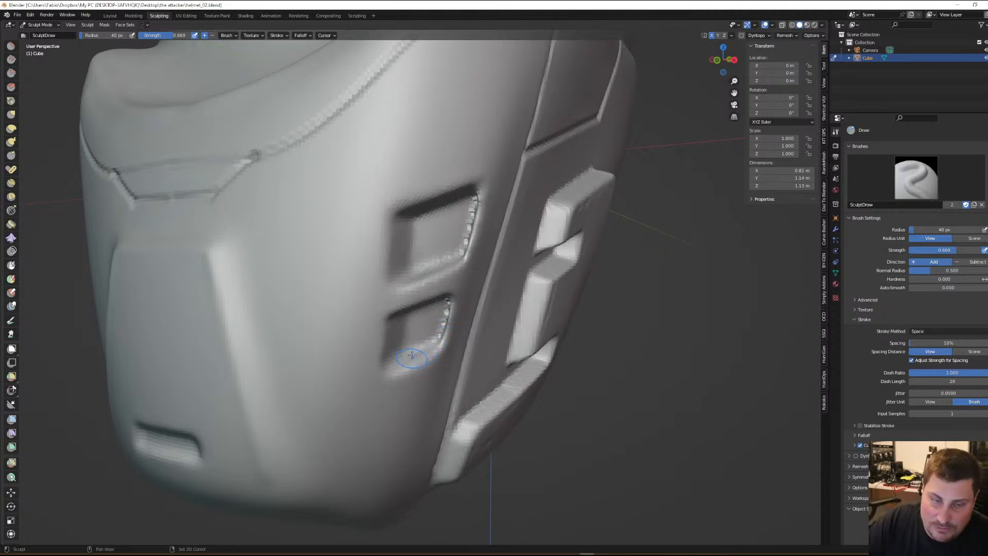
drag(432, 358, 425, 361)
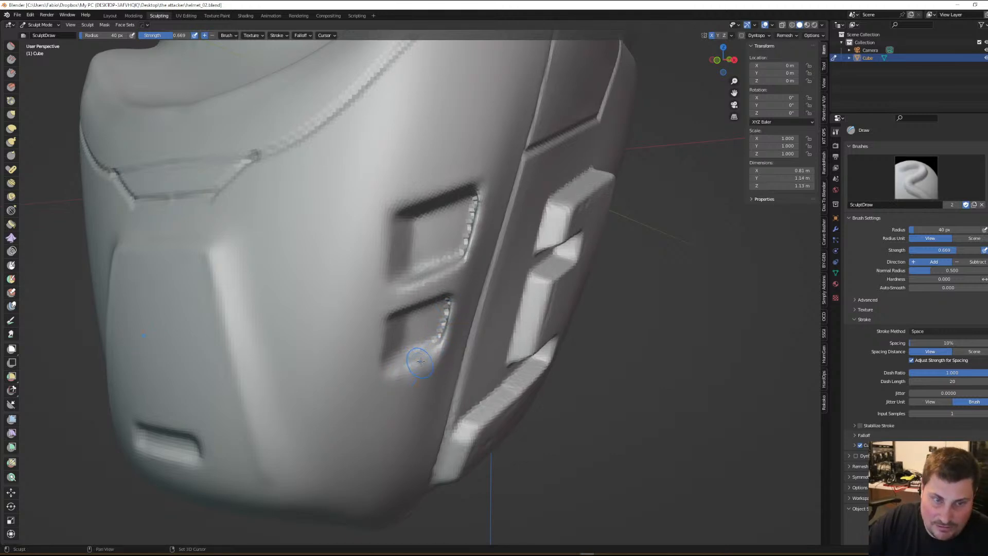
middle_drag(445, 333, 434, 336)
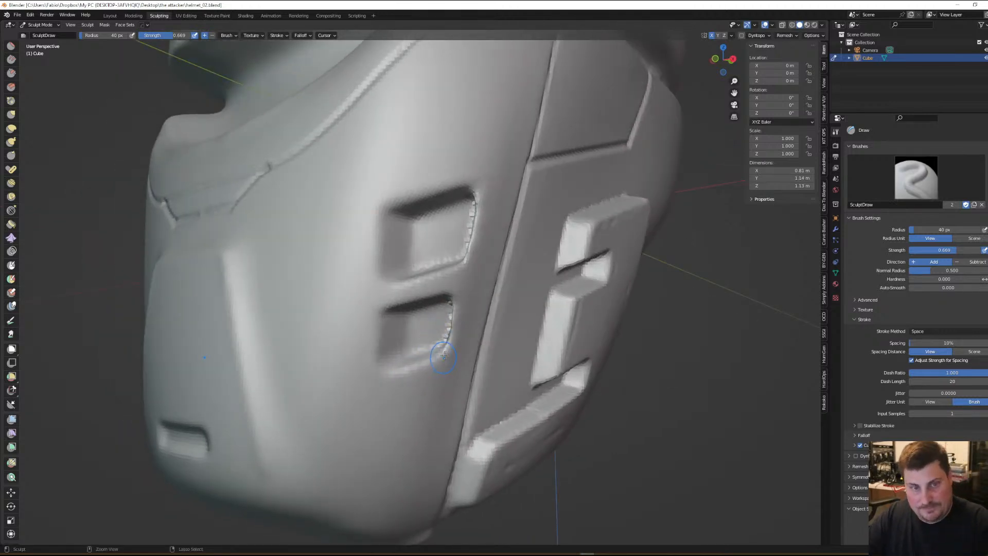
scroll(428, 328, down, 3)
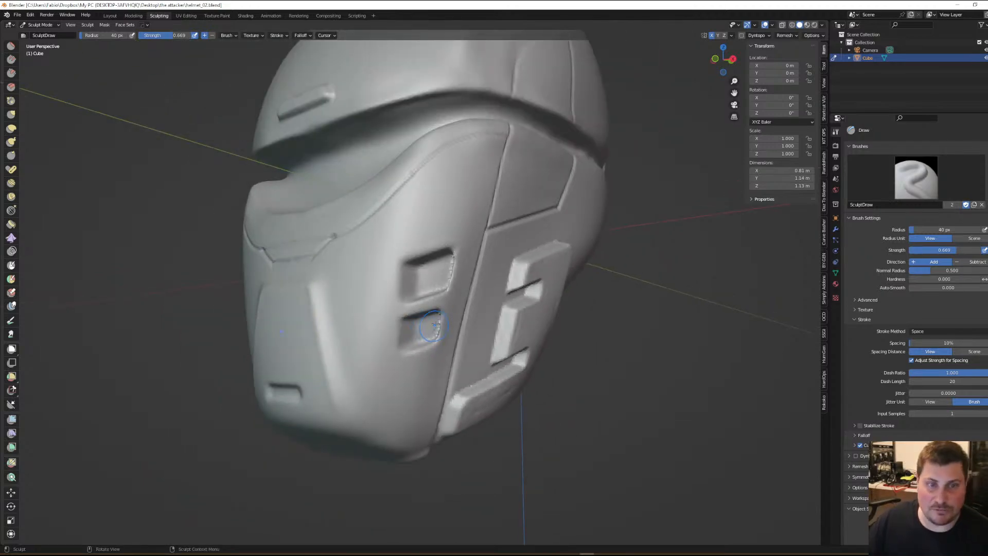
Smooth the face and borders of the raised notched panel on the jaw with a 180 px brush radius
mouse_move(435, 292)
middle_down()
mouse_move(435, 335)
mouse_move(425, 324)
middle_up()
scroll(434, 326, up, 3)
key(f)
click(442, 337)
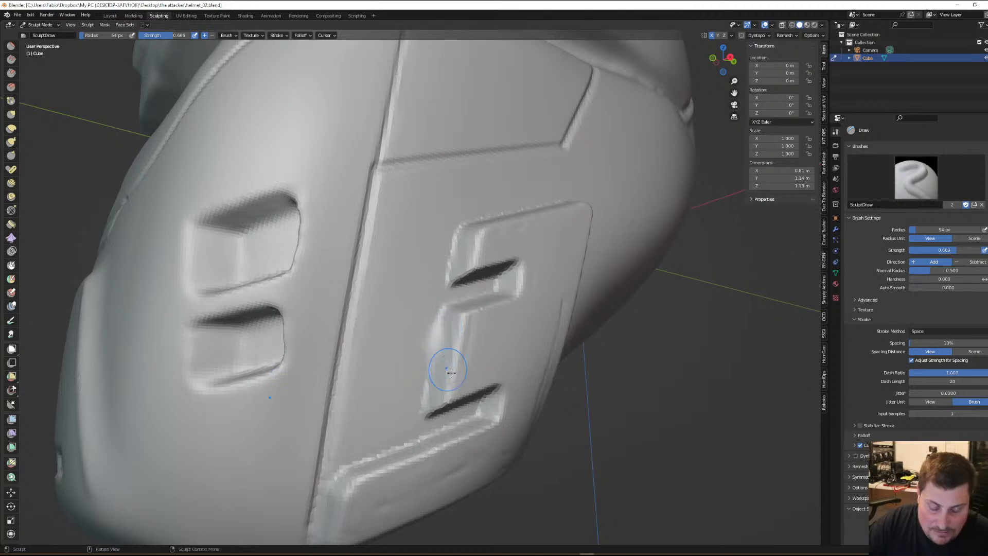
key(f)
click(445, 329)
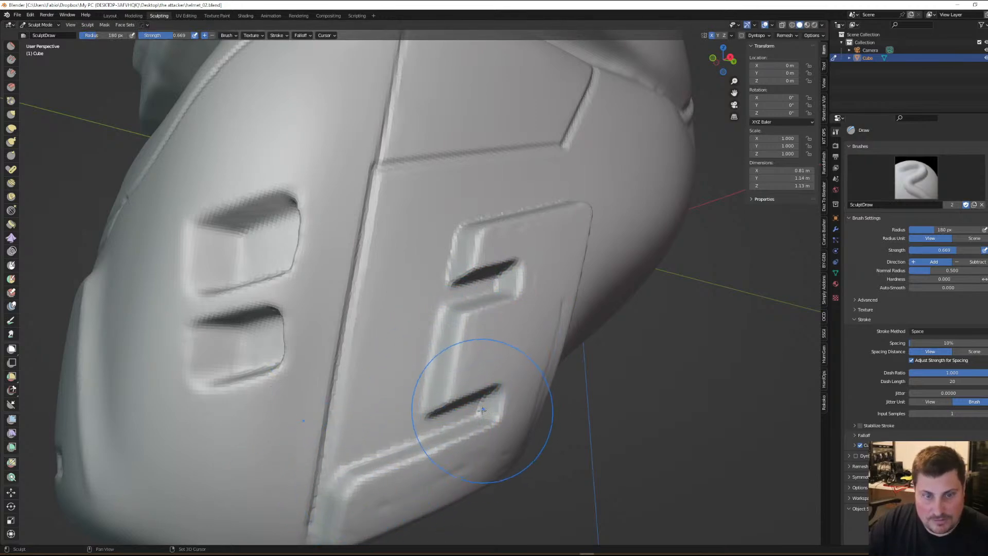
shift+drag(495, 292, 496, 287)
middle_drag(495, 194, 472, 228)
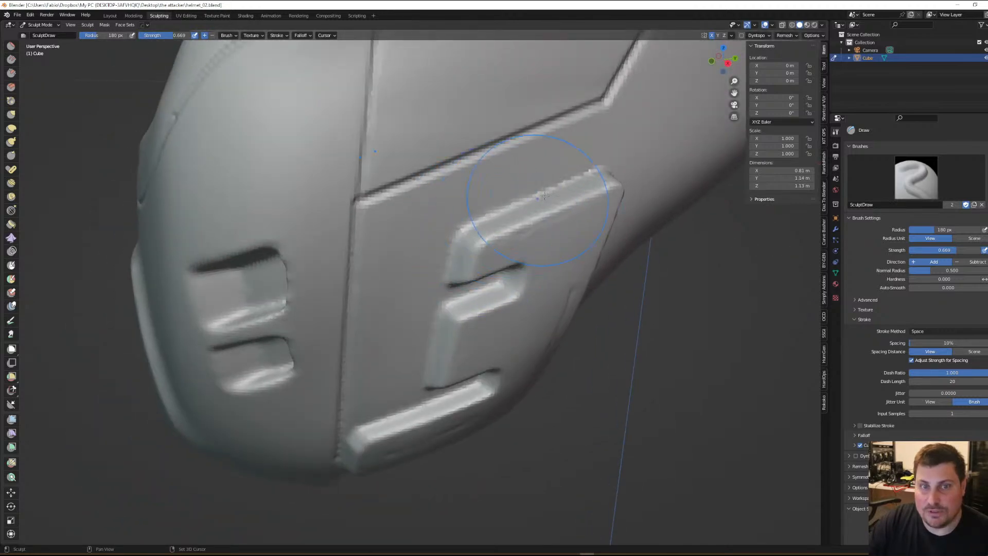
middle_drag(632, 188, 614, 202)
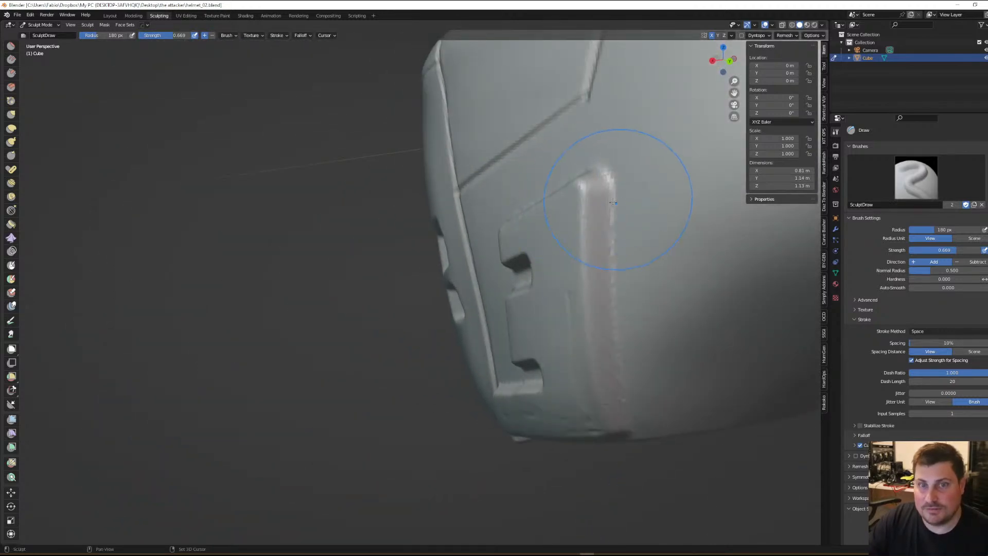
mouse_move(625, 364)
middle_down()
mouse_move(577, 264)
mouse_move(562, 326)
mouse_move(607, 364)
middle_up()
mouse_move(529, 203)
middle_down()
mouse_move(584, 245)
mouse_move(584, 217)
mouse_move(542, 214)
middle_up()
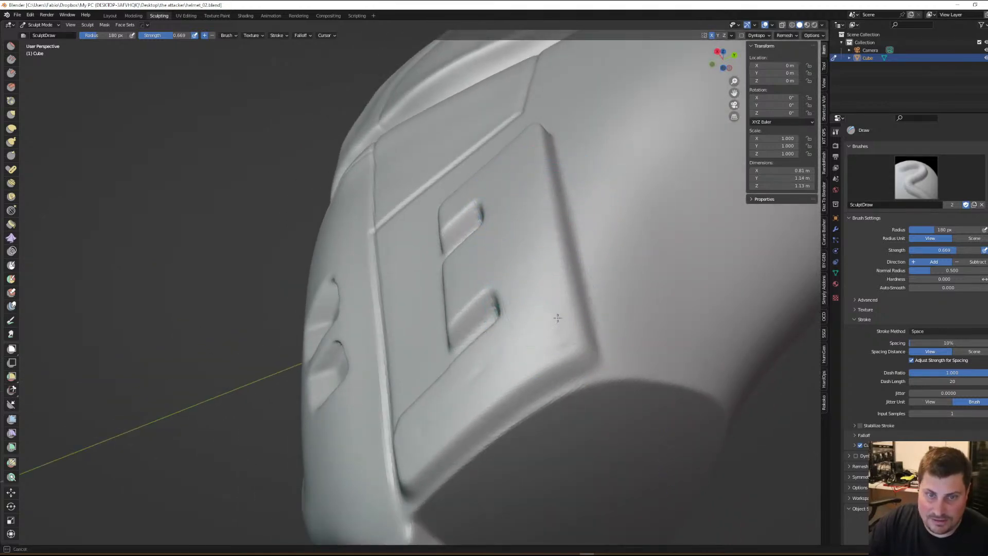
middle_drag(486, 372, 459, 375)
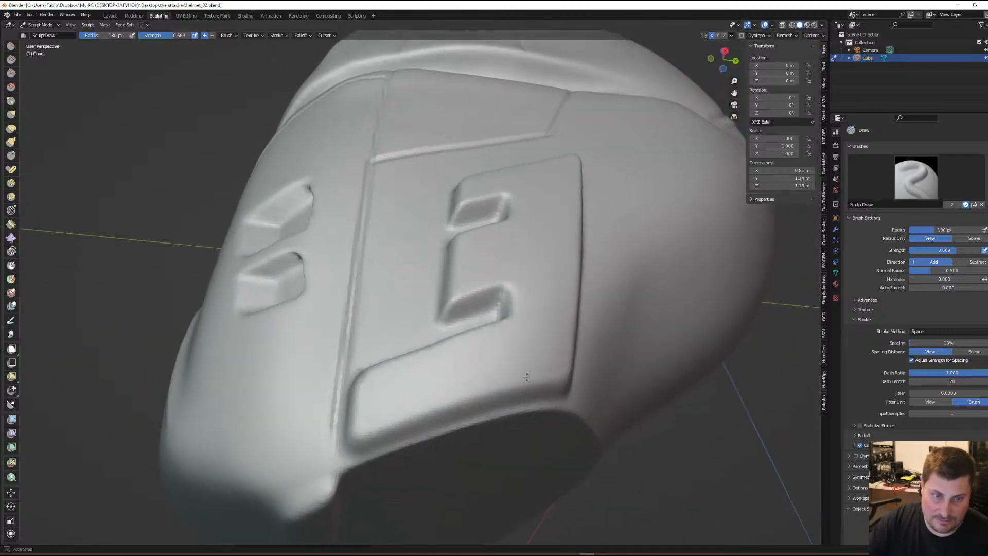
middle_drag(527, 363, 538, 406)
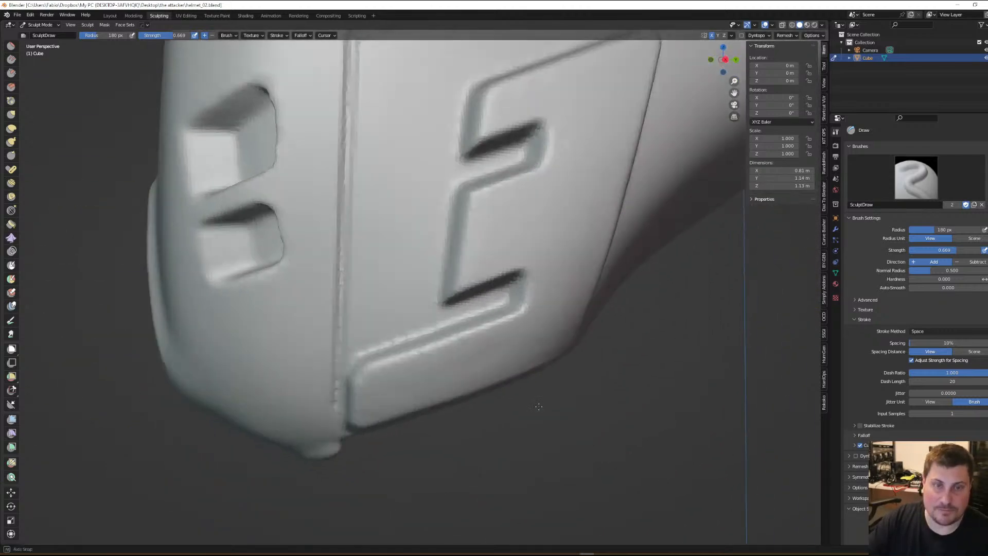
Try a straight panel line from the raised panel's upper notch to the vertical jaw seam, using a 9 px radius and the Line stroke method
scroll(537, 406, down, 3)
mouse_move(501, 442)
middle_down()
mouse_move(544, 409)
mouse_move(539, 354)
middle_up()
scroll(544, 408, down, 1)
scroll(540, 355, up, 2)
mouse_move(582, 322)
middle_down()
mouse_move(535, 314)
mouse_move(614, 308)
mouse_move(625, 273)
middle_up()
scroll(587, 295, up, 1)
scroll(592, 278, up, 1)
key(f)
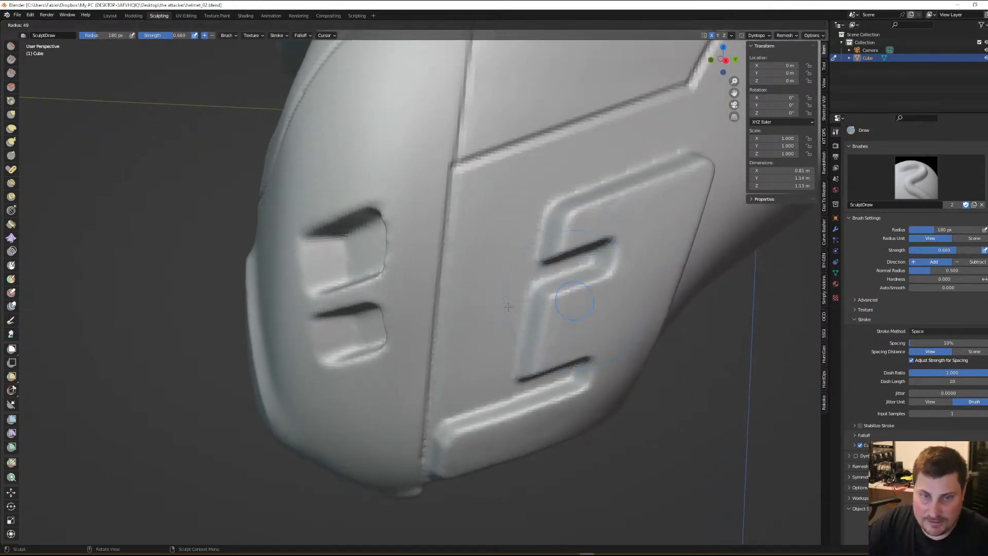
click(507, 314)
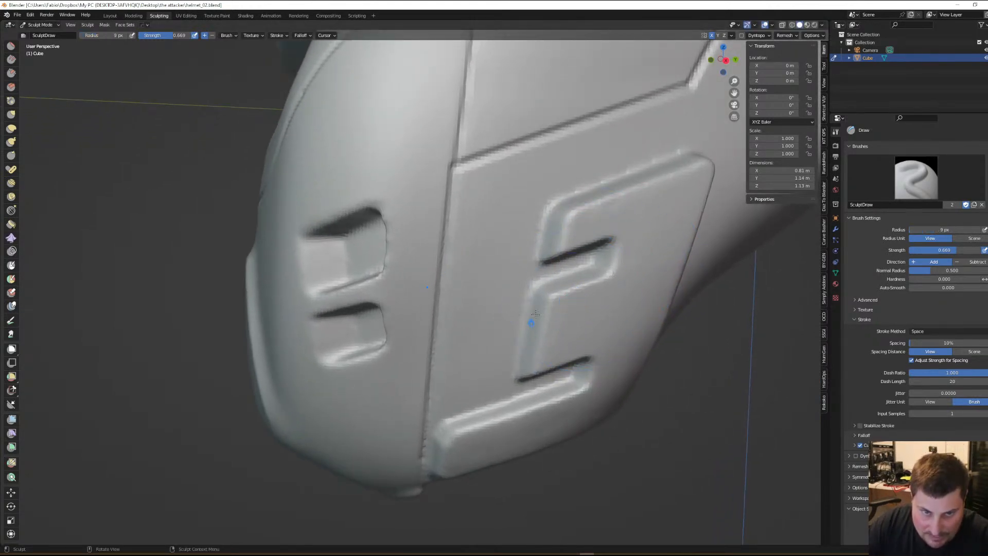
key(KP_3)
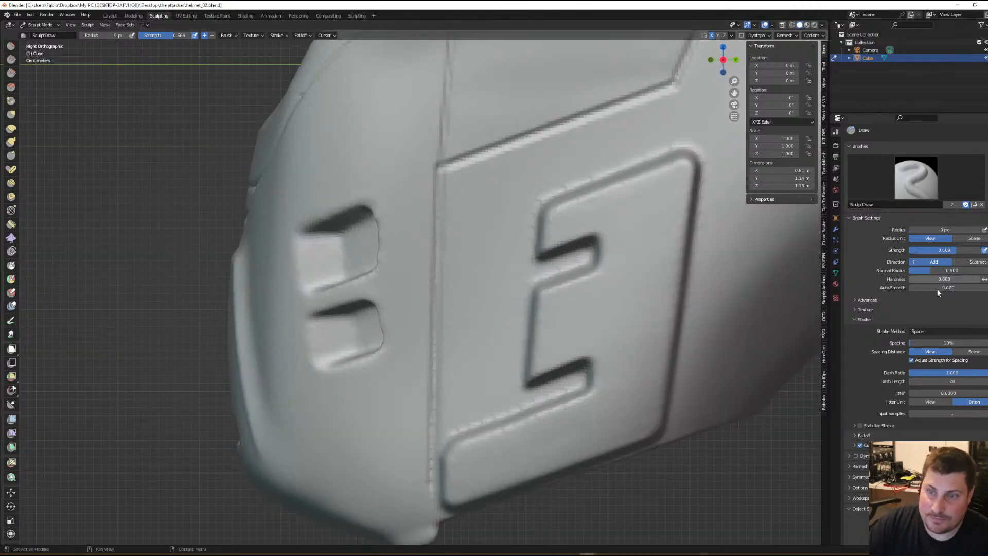
click(932, 331)
click(923, 384)
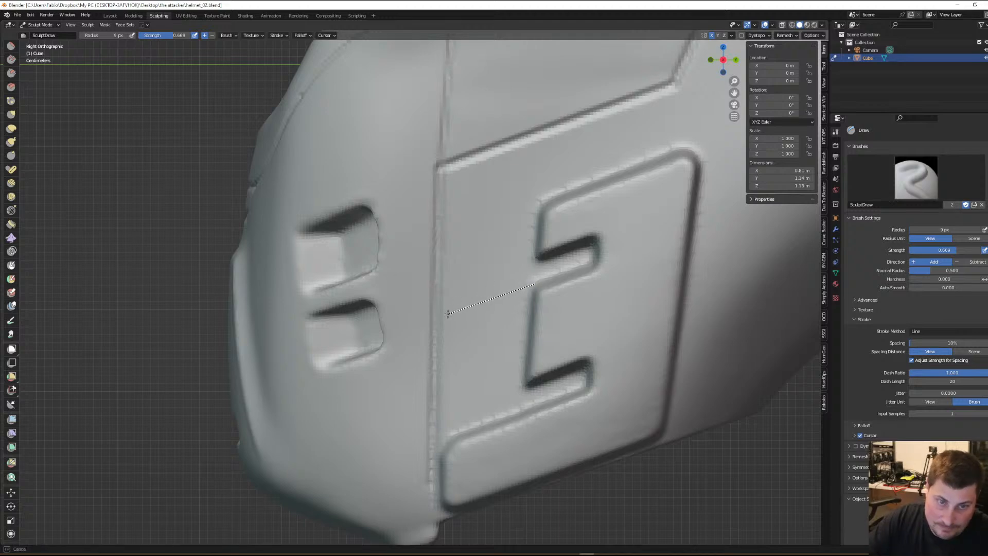
drag(535, 284, 438, 316)
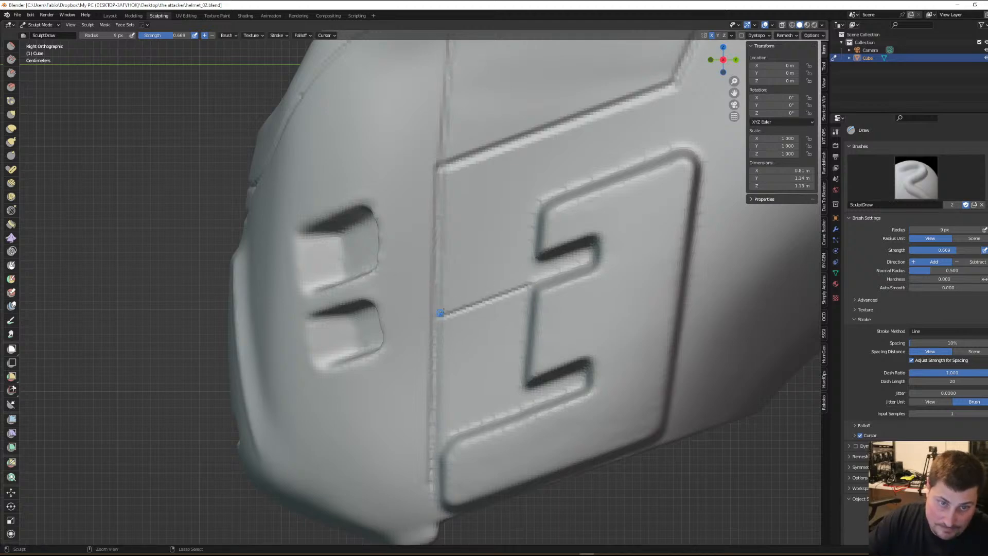
middle_drag(533, 306, 472, 407)
ctrl+middle_drag(558, 335, 617, 275)
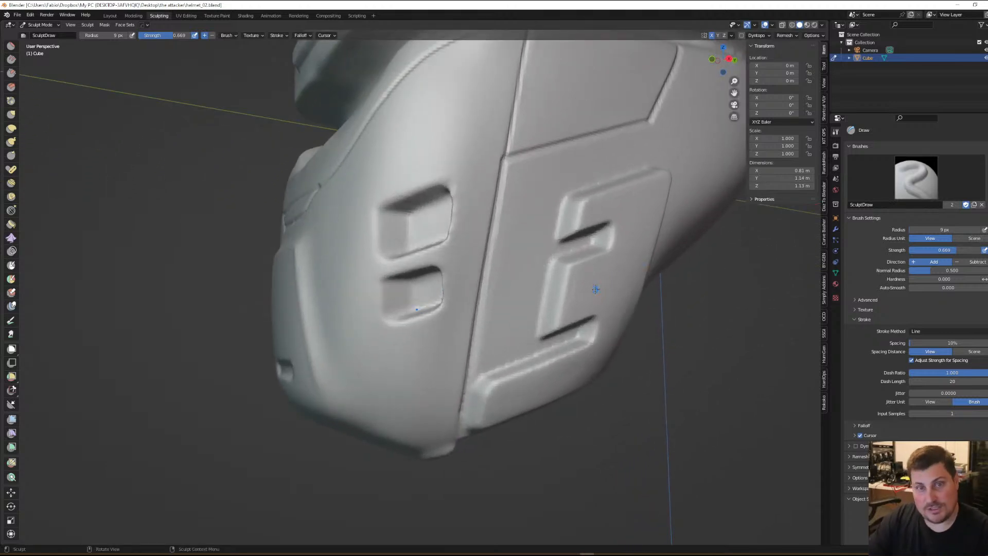
With the Mask brush at a 28 px radius, mask a rectangle on the raised panel's front wall between its two notches using straight strokes
mouse_move(595, 289)
middle_down()
mouse_move(582, 278)
mouse_move(611, 291)
middle_up()
scroll(610, 290, up, 3)
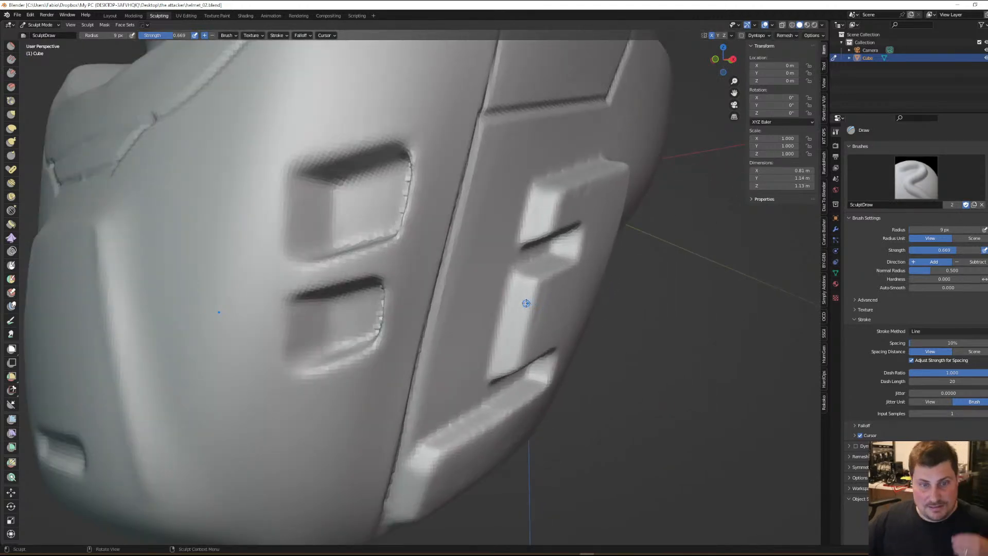
click(11, 265)
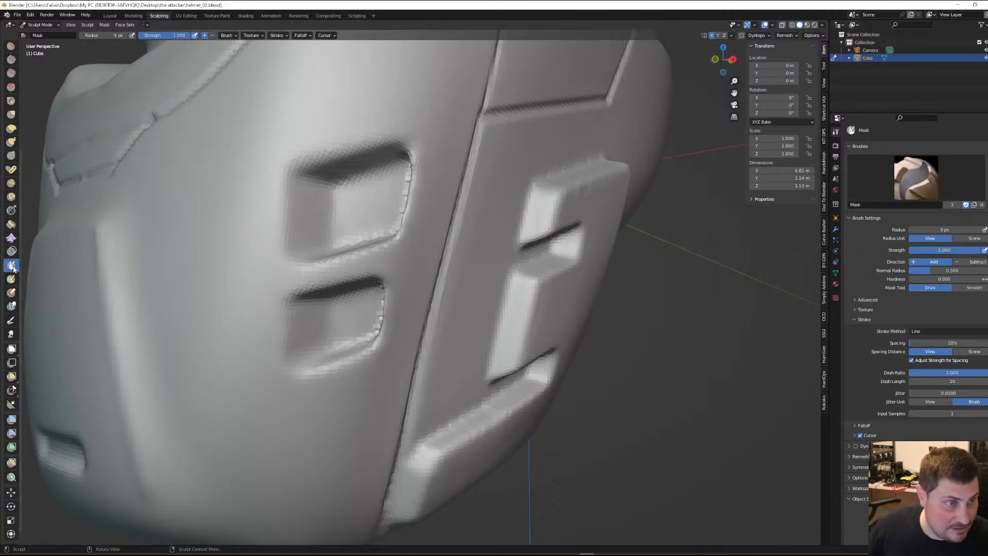
middle_drag(575, 366, 573, 350)
scroll(509, 299, up, 2)
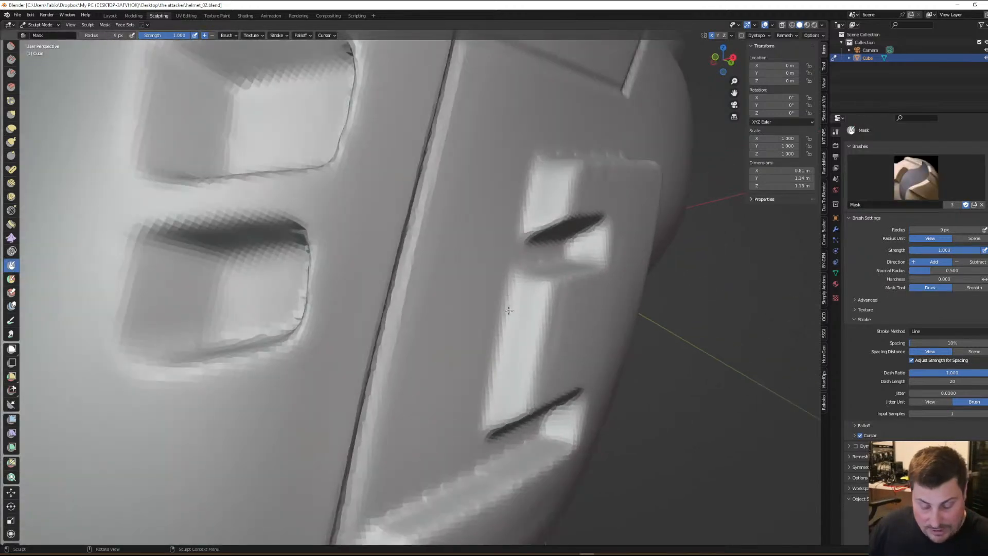
key(f)
click(545, 319)
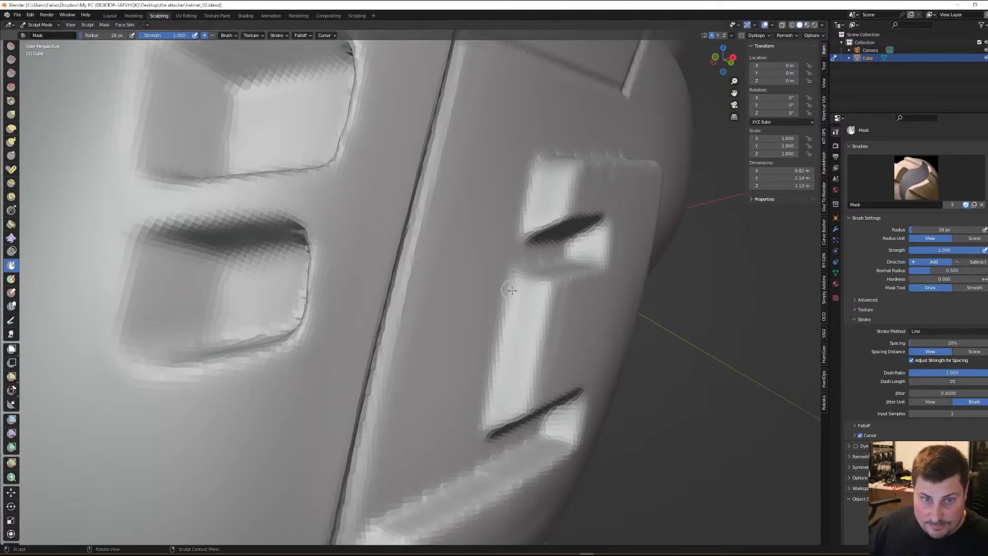
mouse_move(512, 290)
mouse_down()
mouse_move(489, 420)
mouse_move(491, 409)
mouse_up()
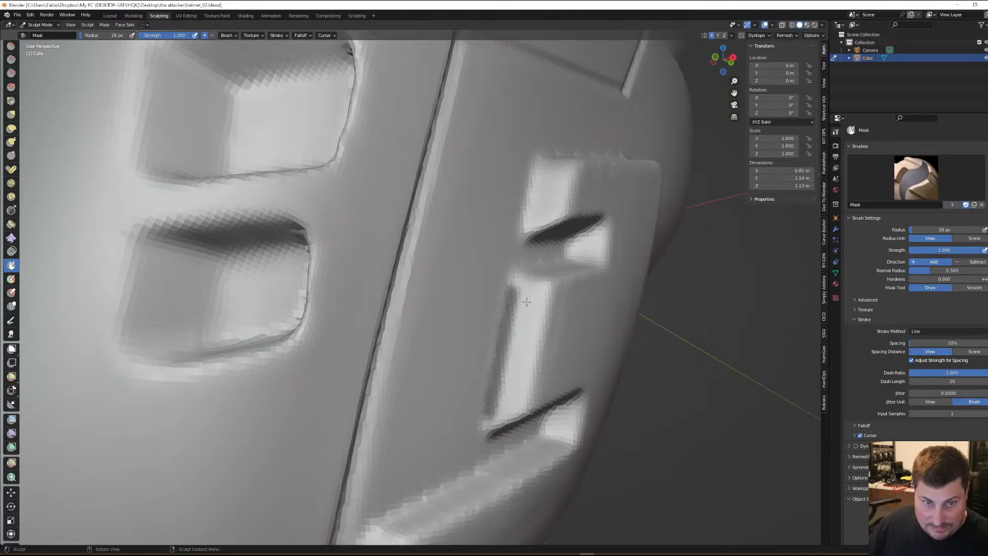
drag(516, 295, 498, 409)
mouse_move(531, 297)
mouse_down()
mouse_move(511, 415)
mouse_move(474, 417)
mouse_up()
drag(536, 405, 539, 404)
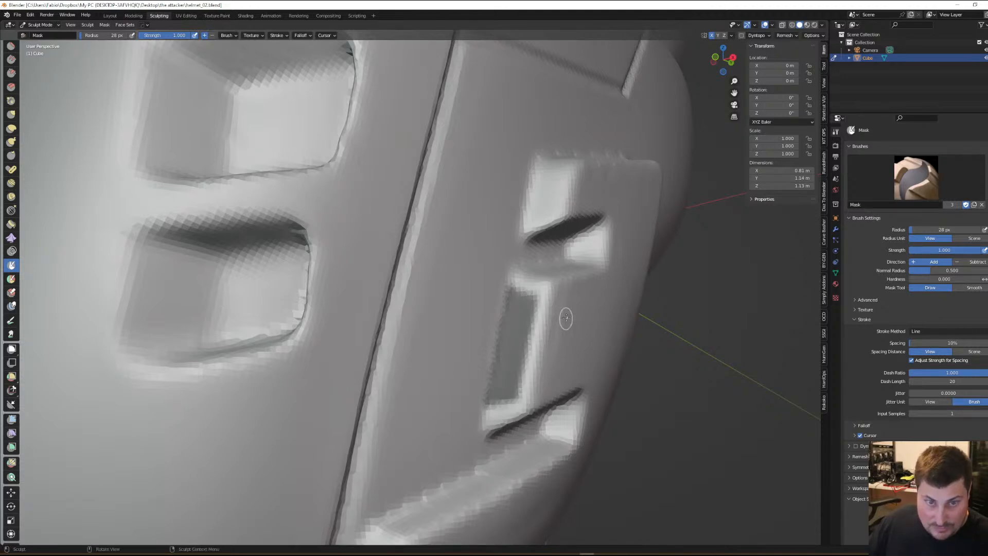
drag(557, 292, 492, 274)
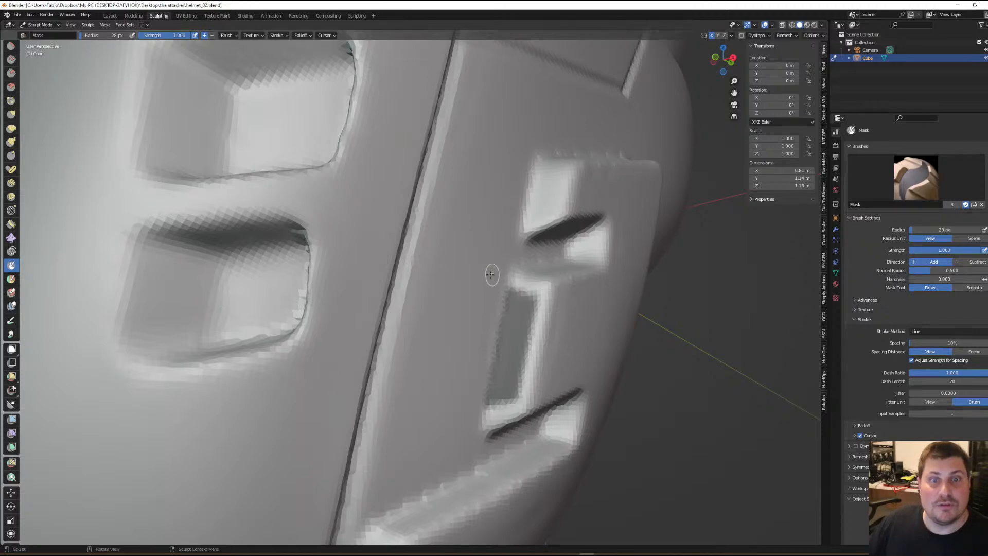
Mask a matching smaller patch on the raised panel's front wall above the upper notch with overlapping straight strokes
scroll(539, 322, down, 8)
middle_drag(561, 331, 556, 322)
scroll(548, 261, up, 6)
scroll(548, 261, up, 2)
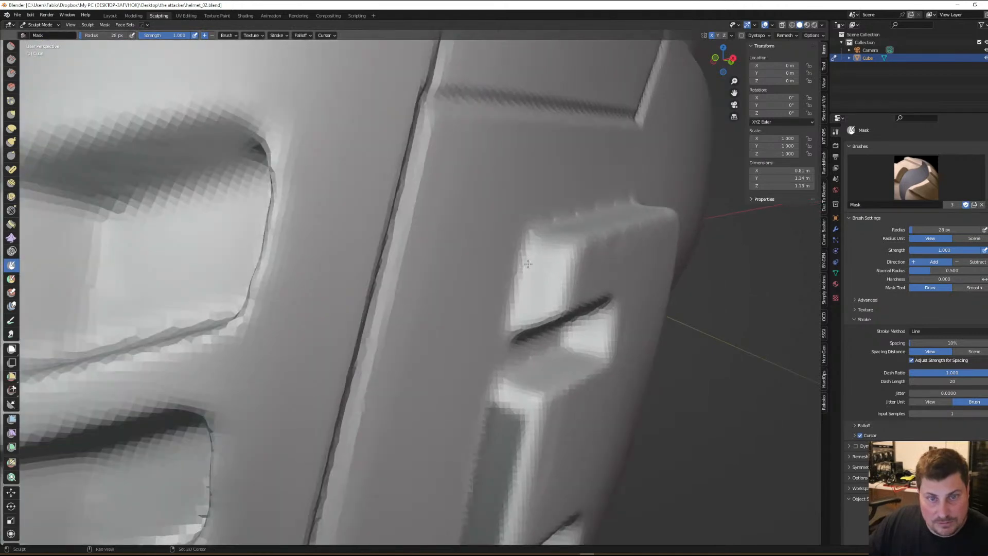
drag(525, 252, 512, 307)
drag(535, 263, 534, 273)
drag(522, 308, 523, 307)
mouse_move(542, 272)
mouse_down()
mouse_move(543, 302)
mouse_move(515, 321)
mouse_up()
drag(568, 305, 569, 304)
drag(585, 262, 507, 243)
scroll(501, 240, down, 9)
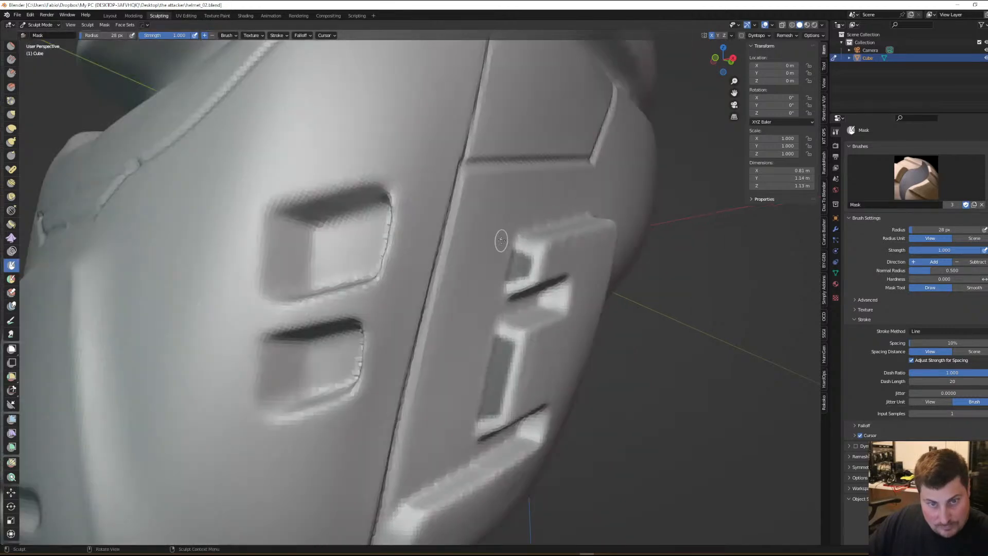
Invert the mask and use the Move tool to push the two exposed patches on the raised panel's front wall inward
mouse_move(581, 309)
middle_down()
mouse_move(565, 313)
mouse_move(569, 325)
mouse_move(541, 233)
middle_up()
scroll(541, 233, up, 5)
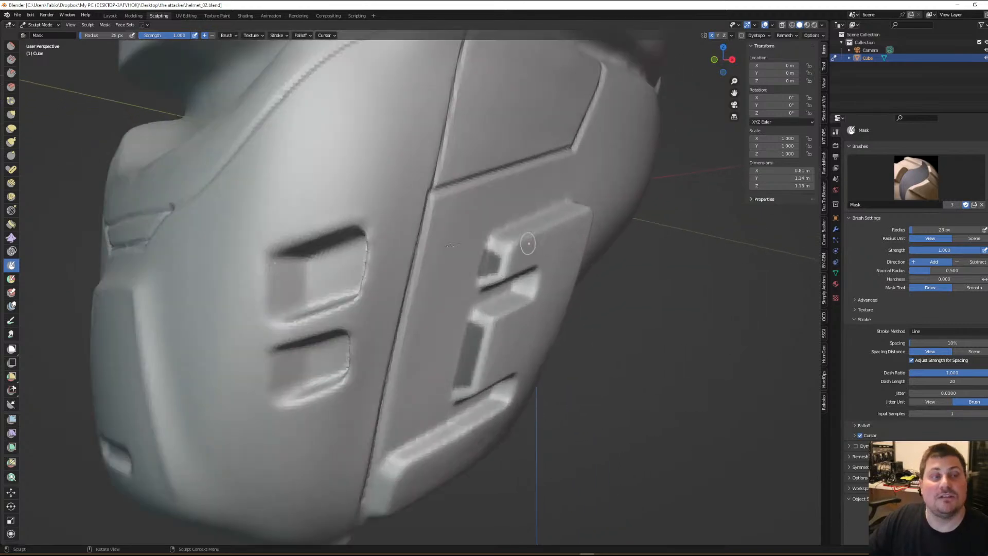
key(ctrl+i)
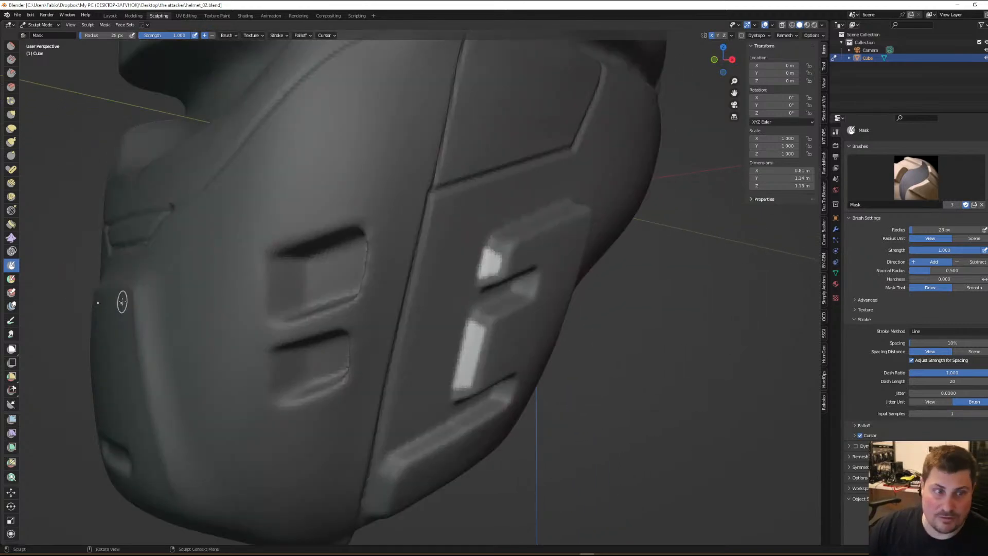
click(11, 492)
scroll(267, 372, down, 3)
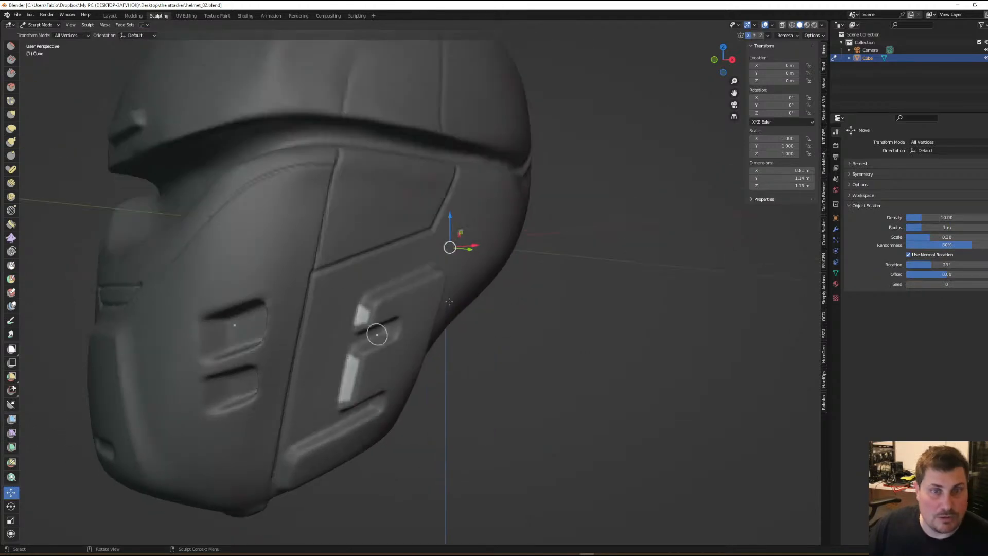
middle_drag(453, 245, 517, 157)
drag(517, 156, 522, 153)
middle_drag(468, 212, 423, 273)
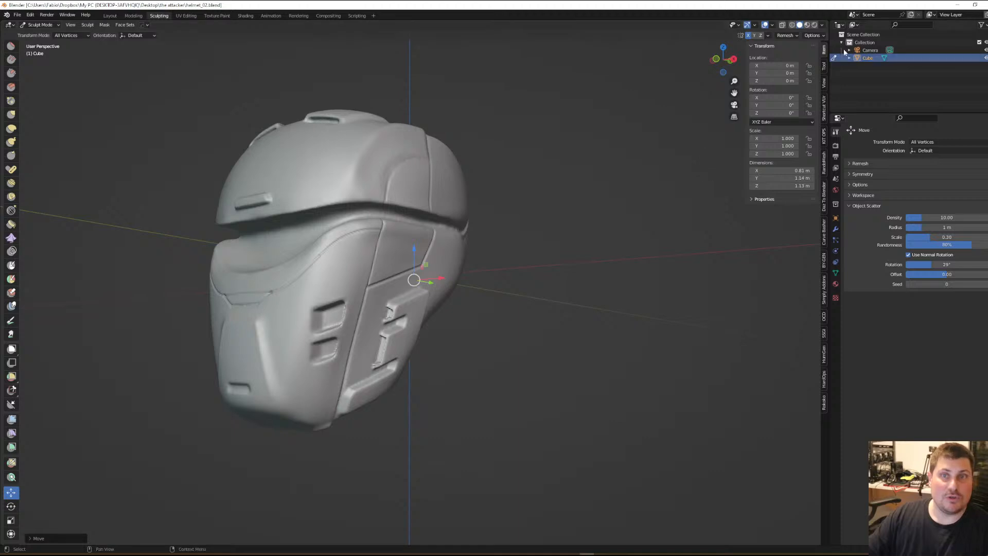
click(786, 35)
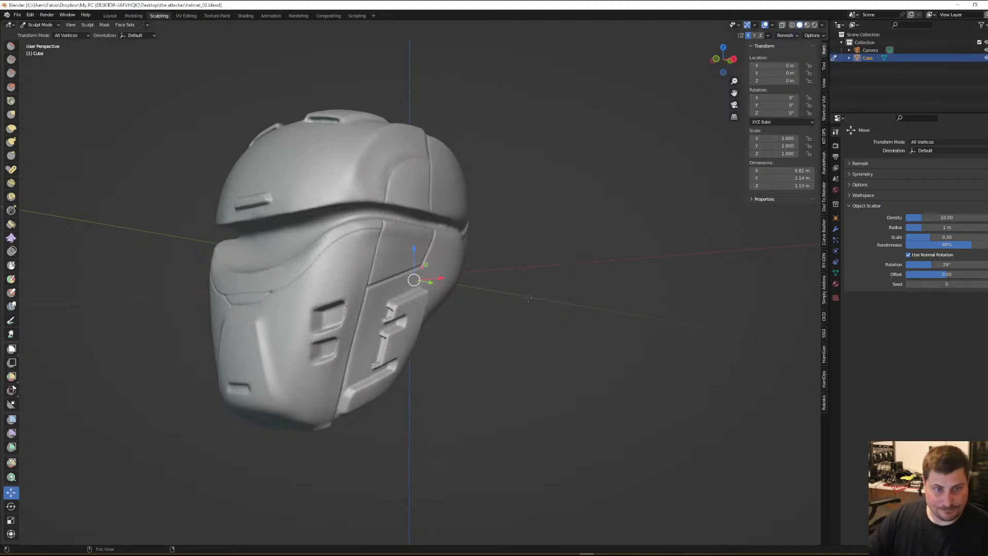
Examine the recessed patches, jaw panel lines and overall helmet shape from the side, above and below
scroll(526, 332, down, 2)
middle_drag(530, 335, 426, 354)
scroll(416, 317, up, 5)
scroll(416, 317, down, 4)
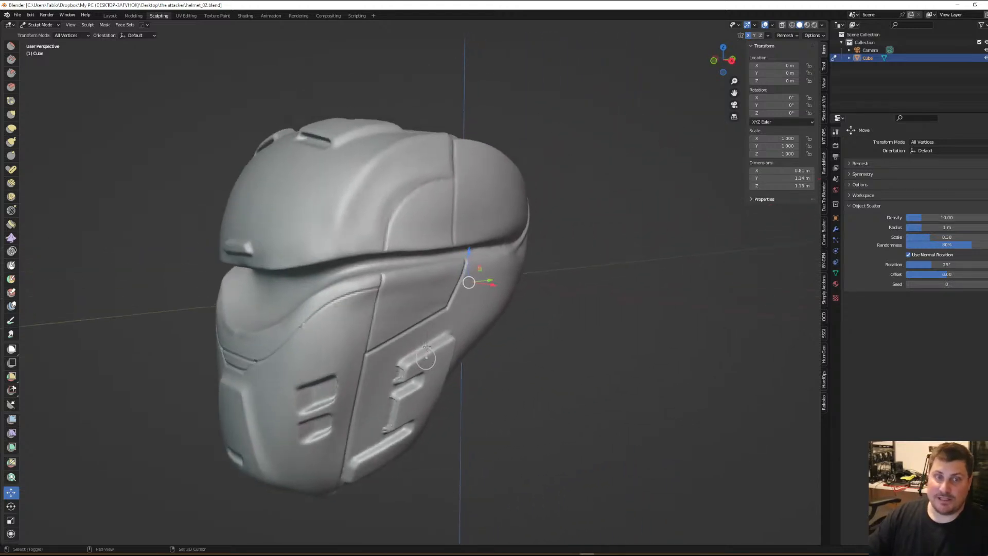
scroll(433, 278, up, 2)
mouse_move(432, 278)
middle_down()
mouse_move(435, 295)
mouse_move(468, 256)
mouse_move(450, 282)
mouse_move(474, 273)
mouse_move(434, 267)
middle_up()
scroll(435, 295, down, 4)
scroll(453, 271, down, 2)
scroll(434, 266, up, 3)
scroll(434, 267, up, 3)
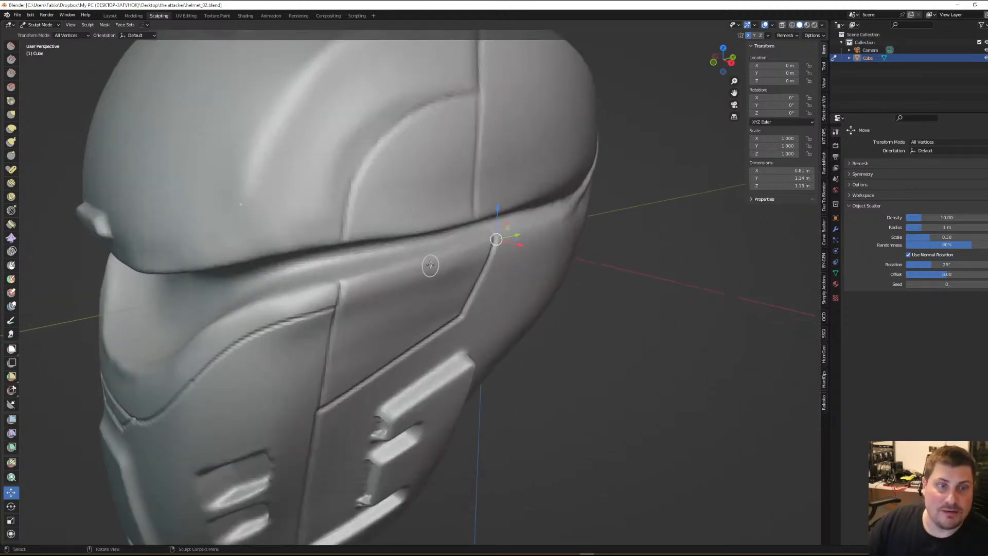
scroll(430, 264, down, 5)
middle_drag(430, 264, 418, 246)
scroll(451, 247, down, 3)
scroll(430, 274, up, 2)
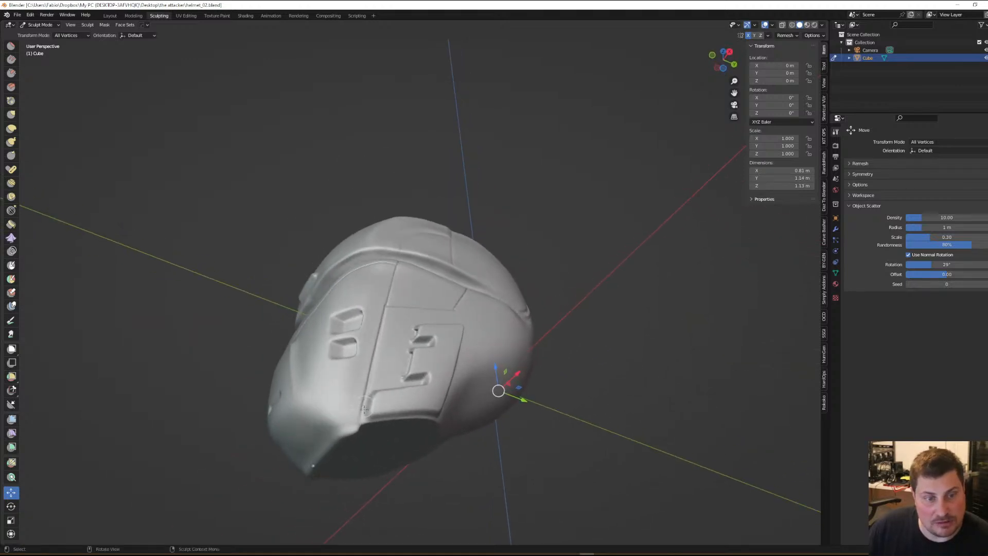
Extend the vertical jaw seam down to the helmet's bottom edge with the Draw brush at a 15 px radius, carving straight Line strokes
scroll(359, 432, up, 5)
middle_drag(364, 429, 338, 425)
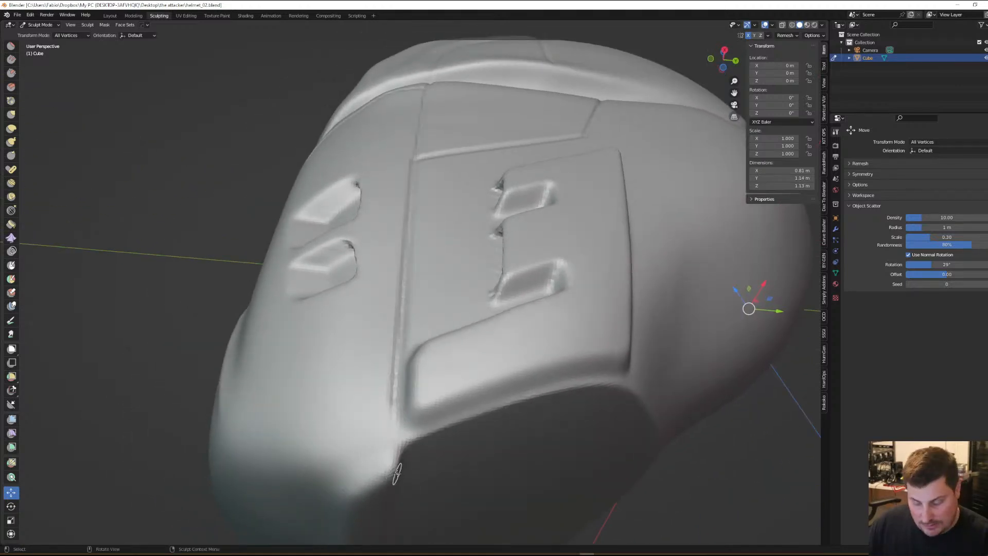
scroll(391, 470, up, 2)
key(f)
click(385, 468)
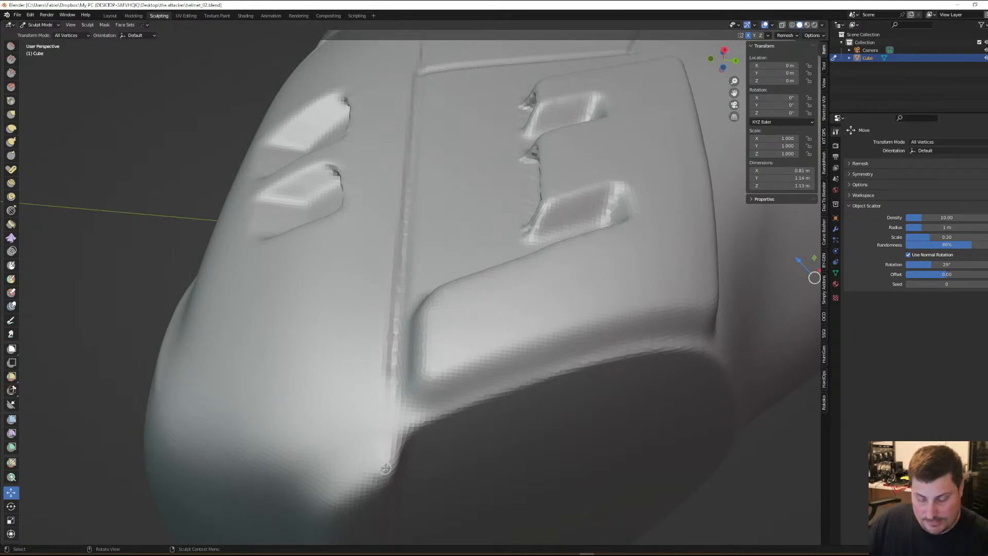
key(x)
middle_drag(415, 427, 335, 359)
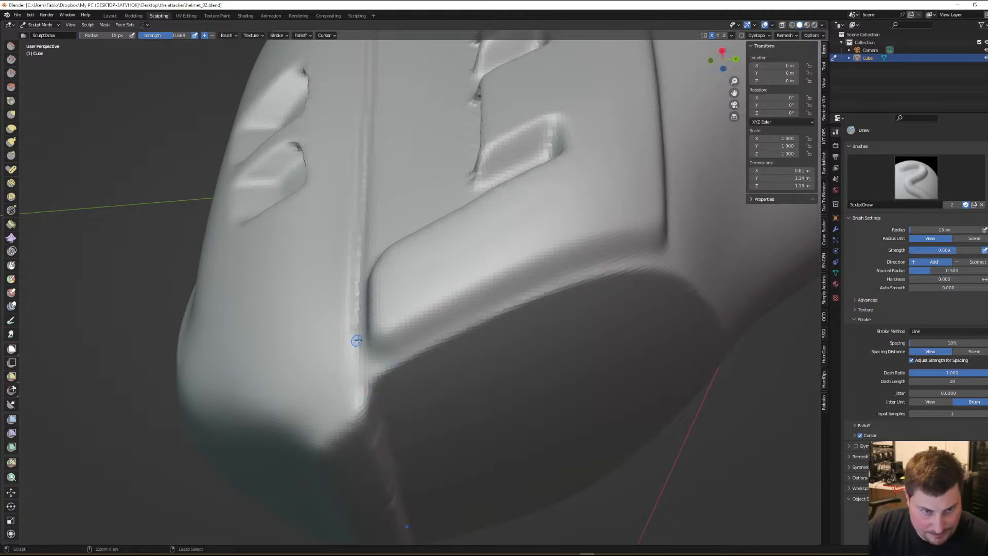
drag(356, 334, 356, 334)
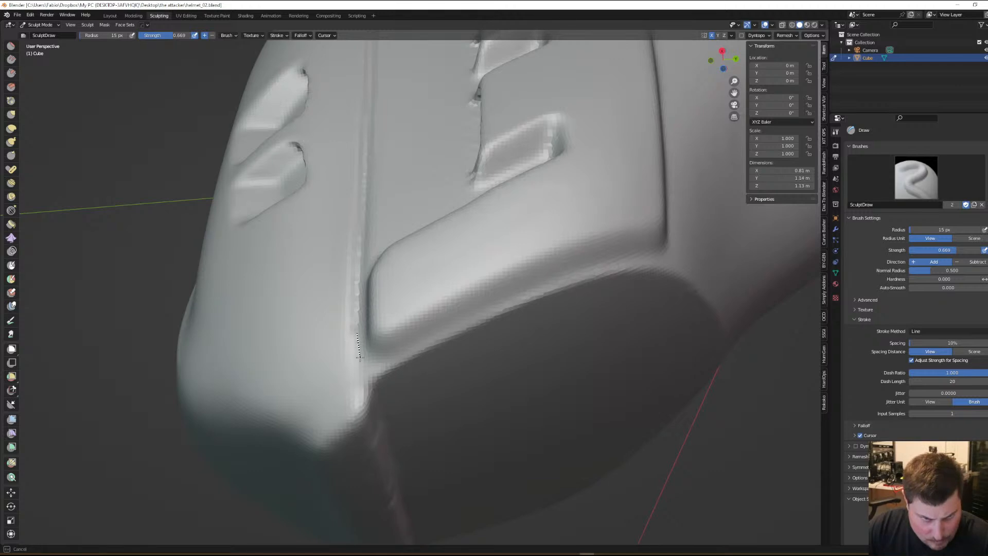
drag(368, 392, 368, 391)
middle_drag(360, 353, 395, 350)
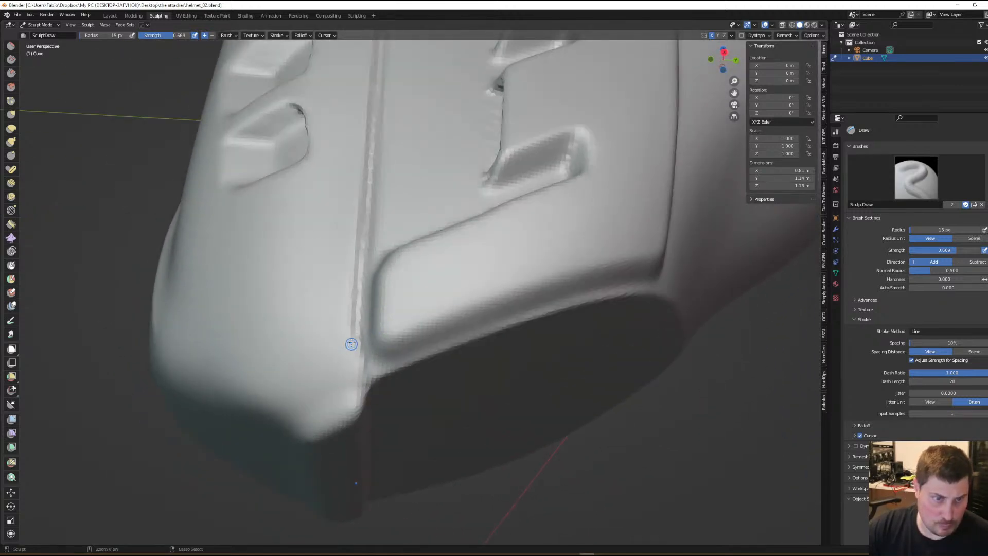
drag(356, 345, 367, 393)
Continue the seam on the underside by carving a straight groove along the inner edge of the chin's bottom rim
mouse_move(367, 393)
middle_down()
mouse_move(378, 393)
mouse_move(362, 363)
mouse_move(309, 351)
middle_up()
drag(303, 348, 350, 361)
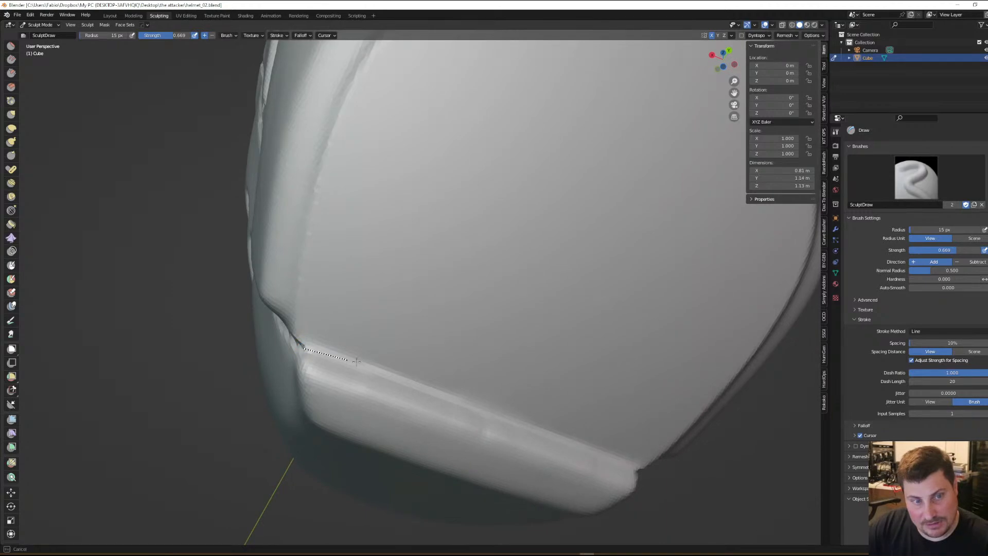
drag(436, 393, 483, 420)
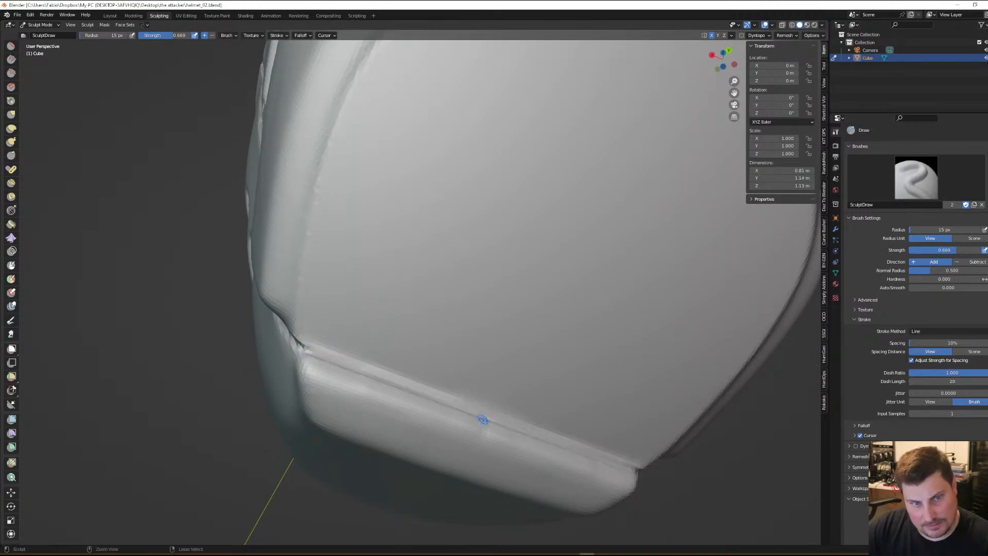
middle_drag(432, 350, 409, 478)
scroll(461, 330, down, 3)
mouse_move(441, 393)
middle_down()
mouse_move(481, 381)
mouse_move(462, 392)
mouse_move(473, 404)
mouse_move(474, 324)
middle_up()
middle_drag(342, 302, 431, 219)
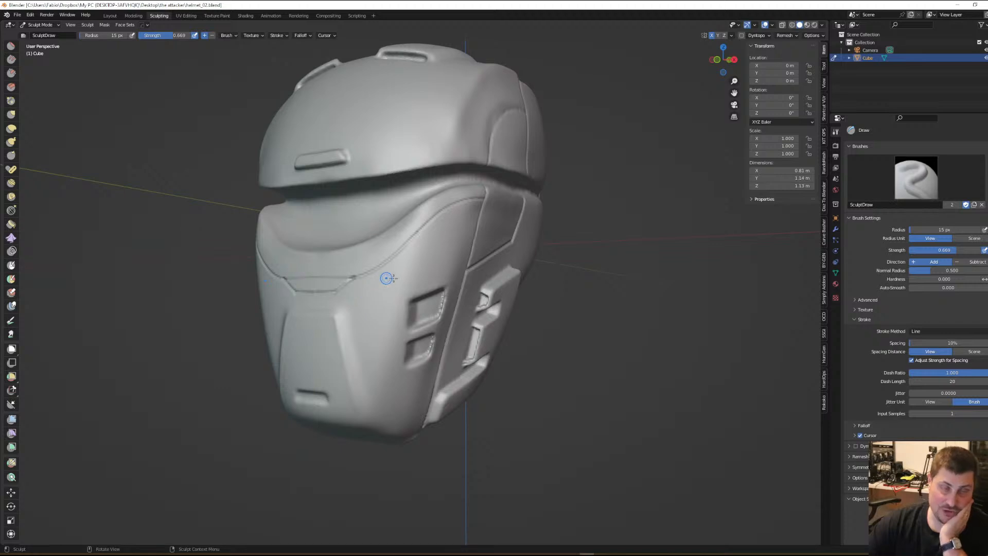
Smooth away the curved panel line running below the visor from the vertical jaw seam to the front centre, using a 34 px radius
mouse_move(474, 276)
middle_down()
mouse_move(530, 242)
mouse_move(523, 214)
middle_up()
key(f)
click(552, 246)
key(f)
click(523, 217)
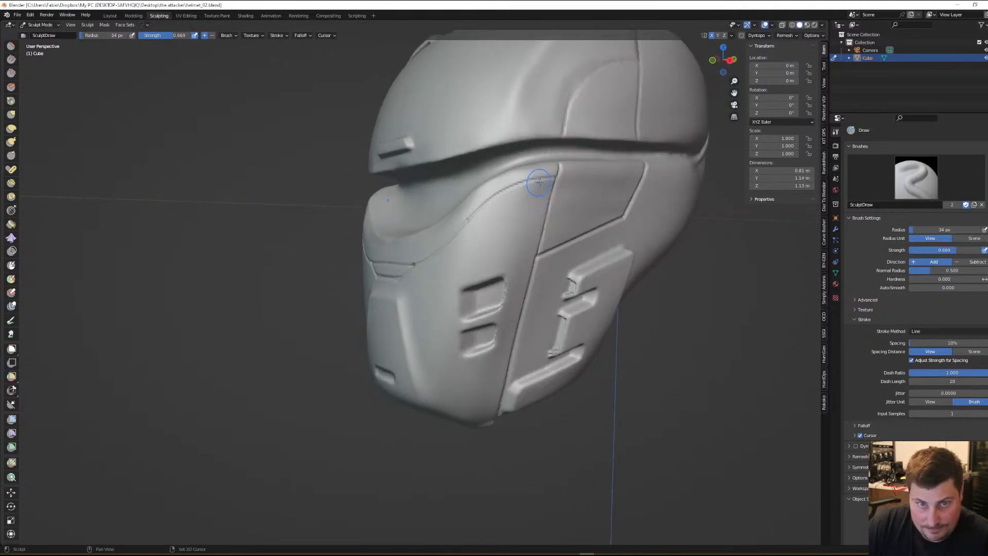
shift+drag(536, 184, 471, 218)
middle_drag(441, 251, 433, 265)
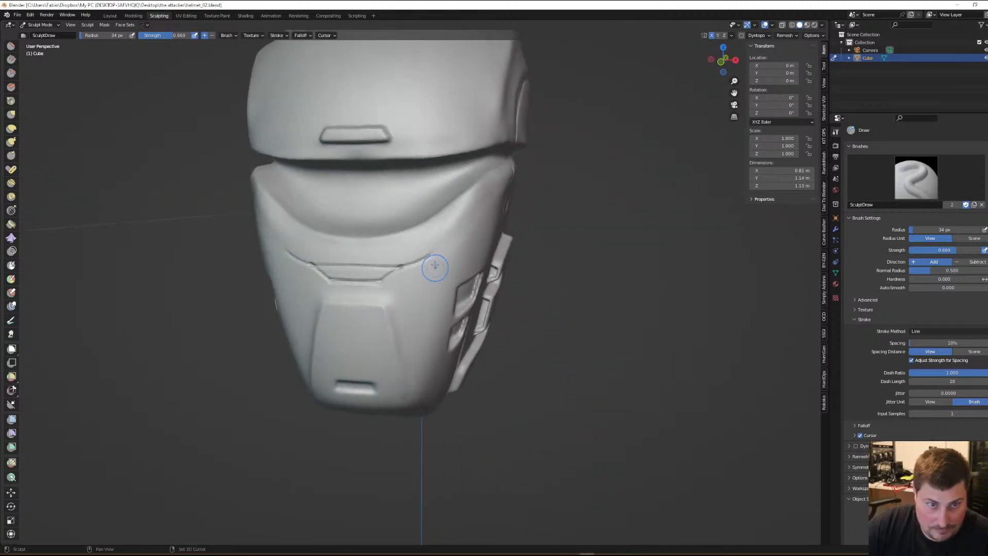
shift+drag(390, 268, 361, 267)
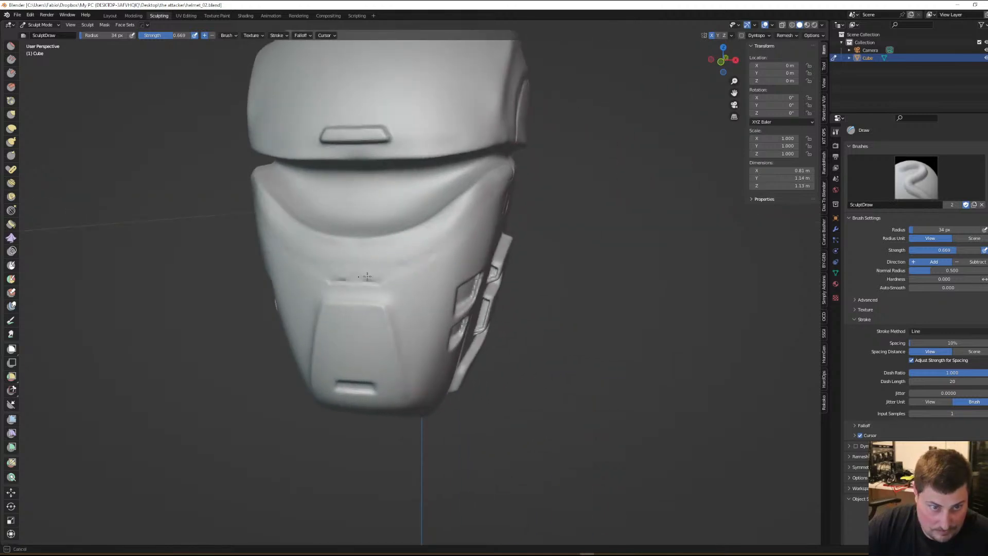
mouse_move(489, 221)
middle_down()
mouse_move(447, 203)
mouse_move(503, 181)
mouse_move(485, 203)
middle_up()
scroll(507, 197, up, 6)
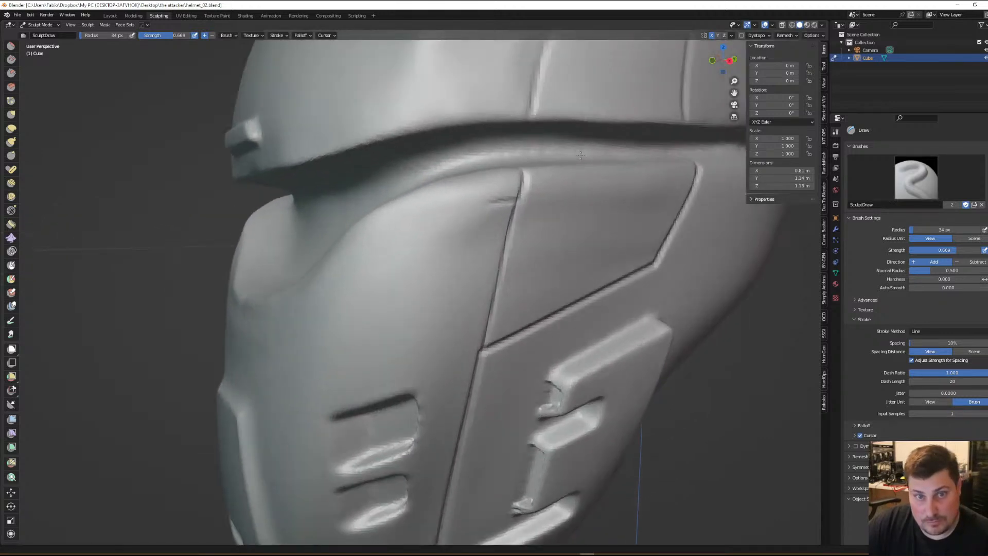
mouse_move(499, 201)
shift+mouse_down()
mouse_move(513, 201)
mouse_move(479, 228)
shift+mouse_up()
scroll(479, 228, down, 8)
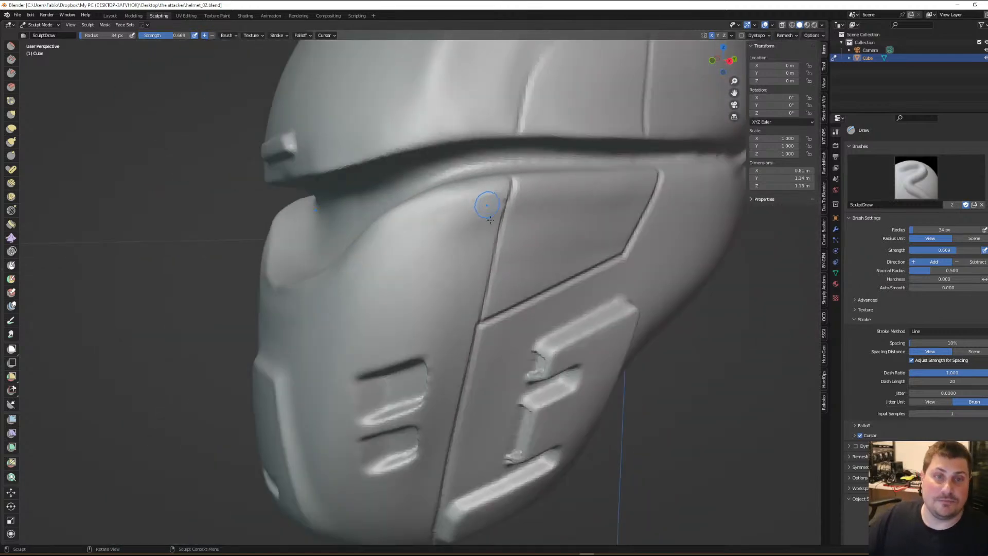
middle_drag(517, 227, 552, 240)
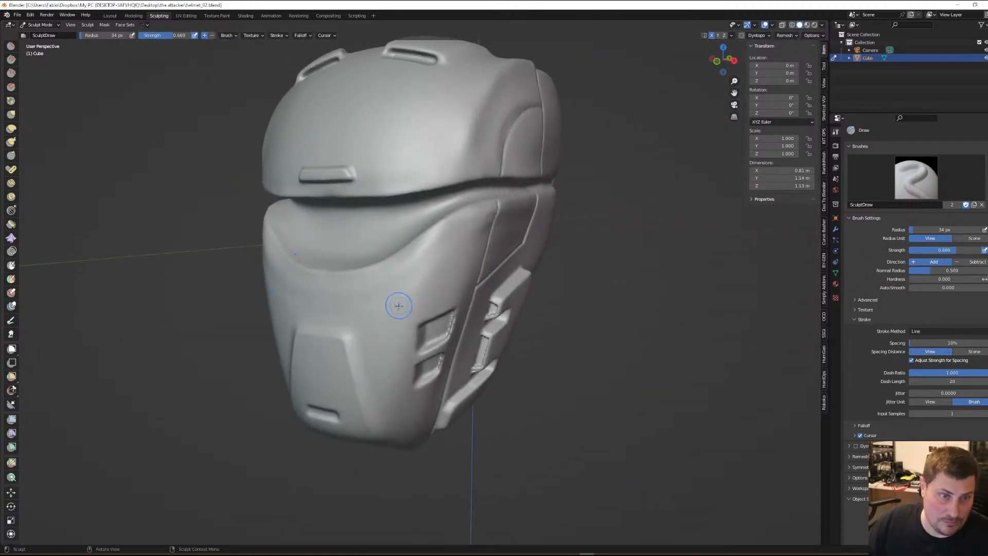
With the Mask brush at 15 px, Space stroke method and Stabilize Stroke, mask a curved line from the vertical jaw seam to the front centre
scroll(400, 305, up, 1)
middle_drag(426, 292, 430, 282)
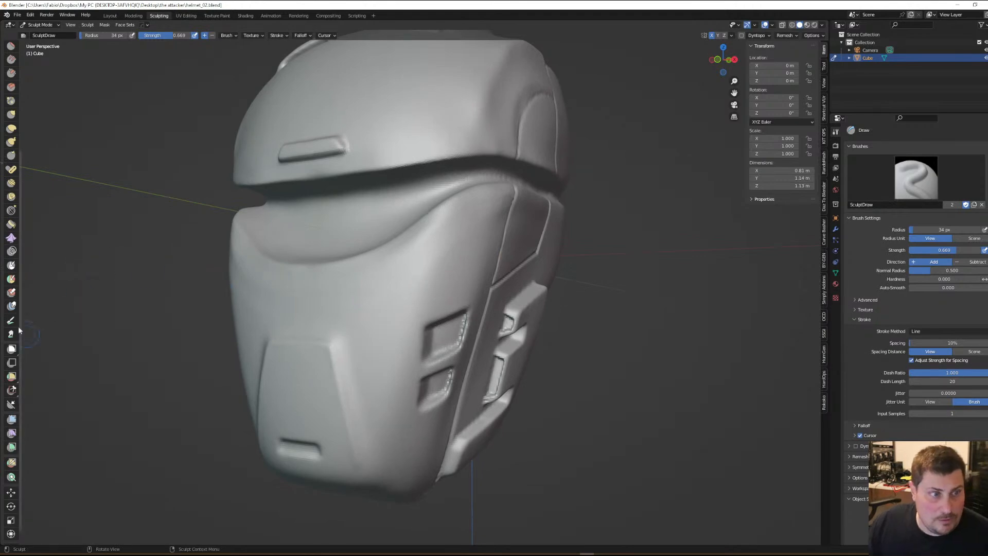
click(11, 265)
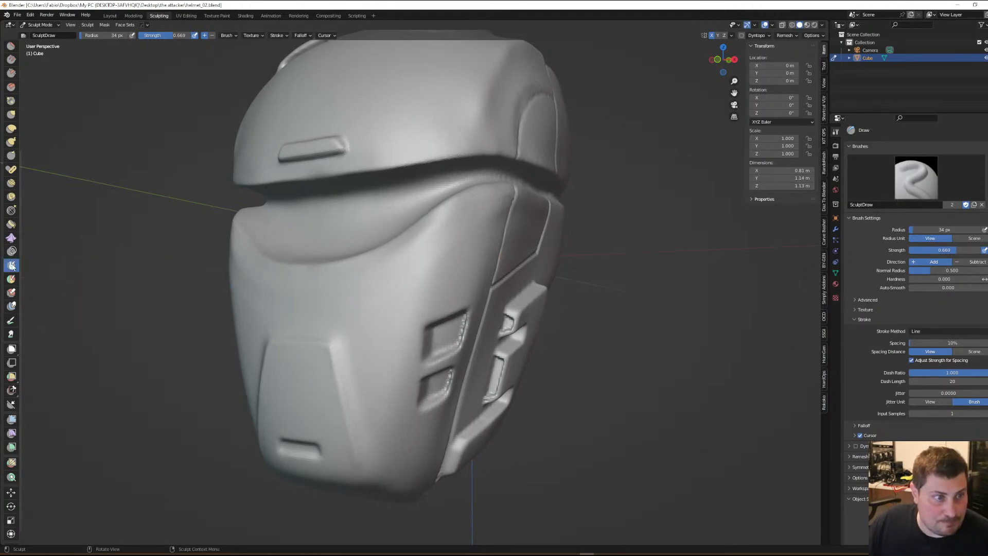
middle_drag(453, 313, 438, 323)
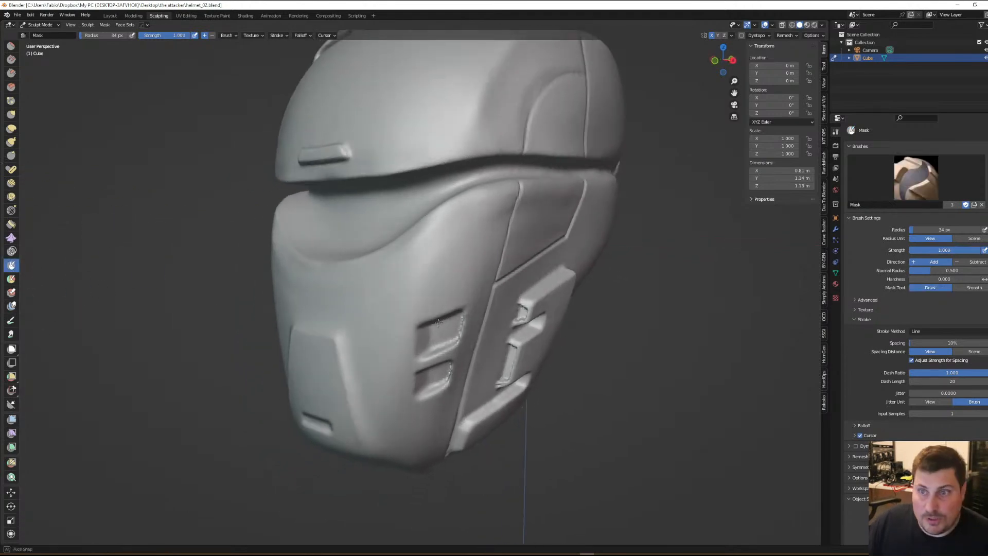
click(951, 331)
click(929, 359)
middle_drag(458, 221, 539, 263)
key(f)
click(525, 262)
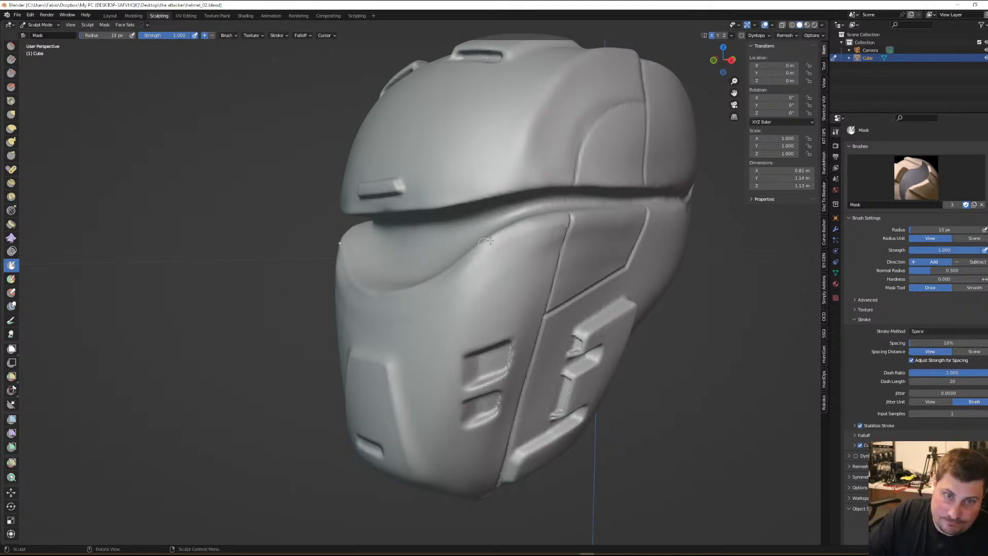
drag(562, 238, 558, 238)
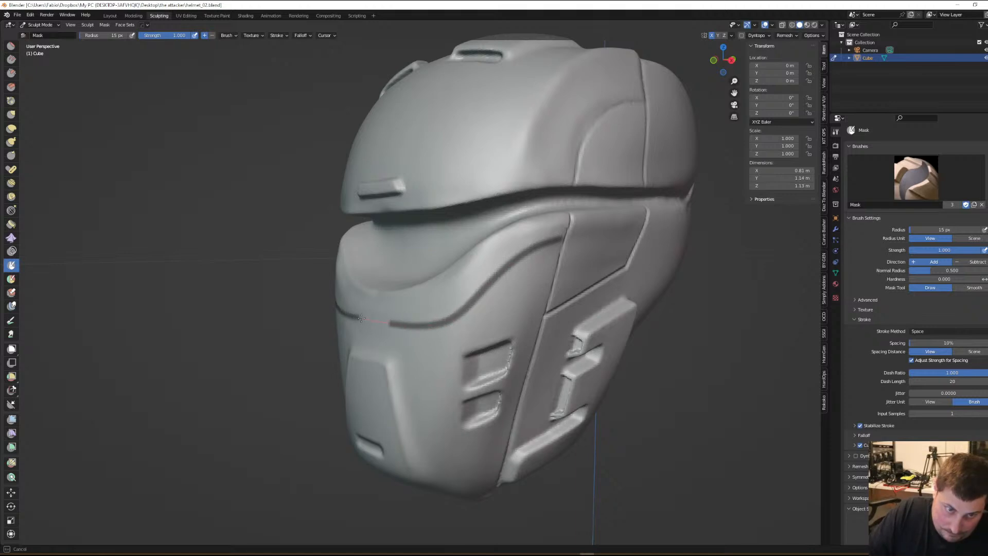
Mask a second curved line above the first, following the visor's lower rim from the vertical seam to the front centre
mouse_move(345, 316)
middle_down()
mouse_move(501, 286)
mouse_move(557, 220)
middle_up()
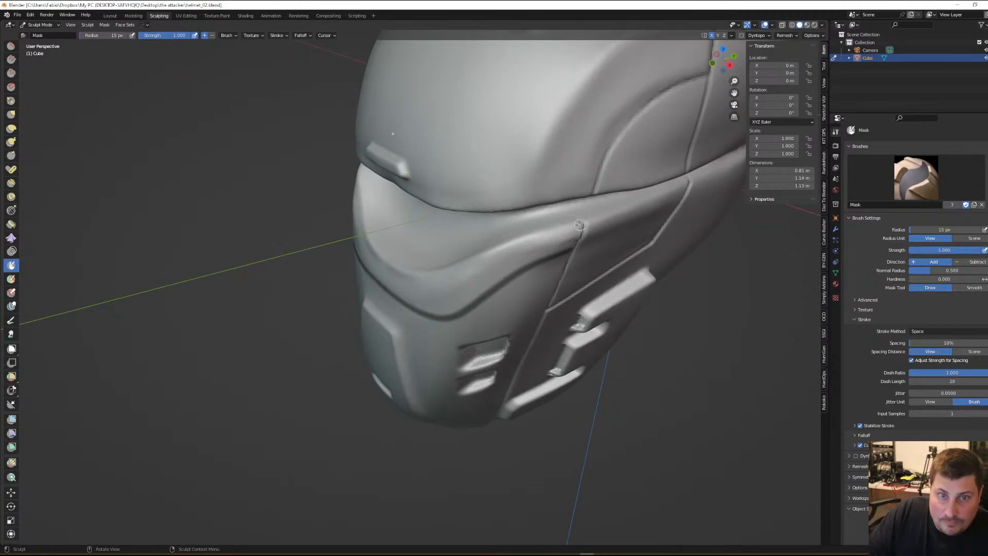
drag(579, 225, 580, 225)
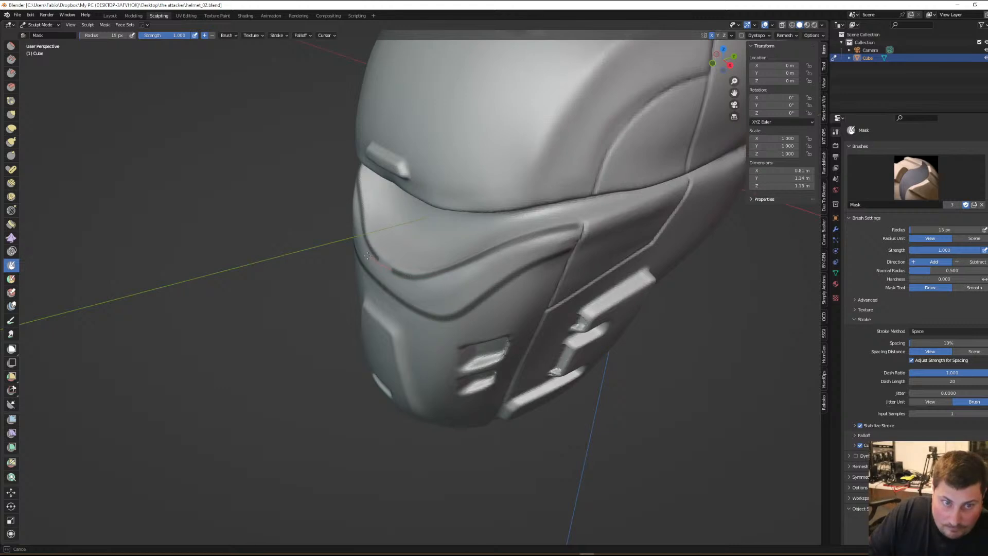
drag(361, 250, 362, 252)
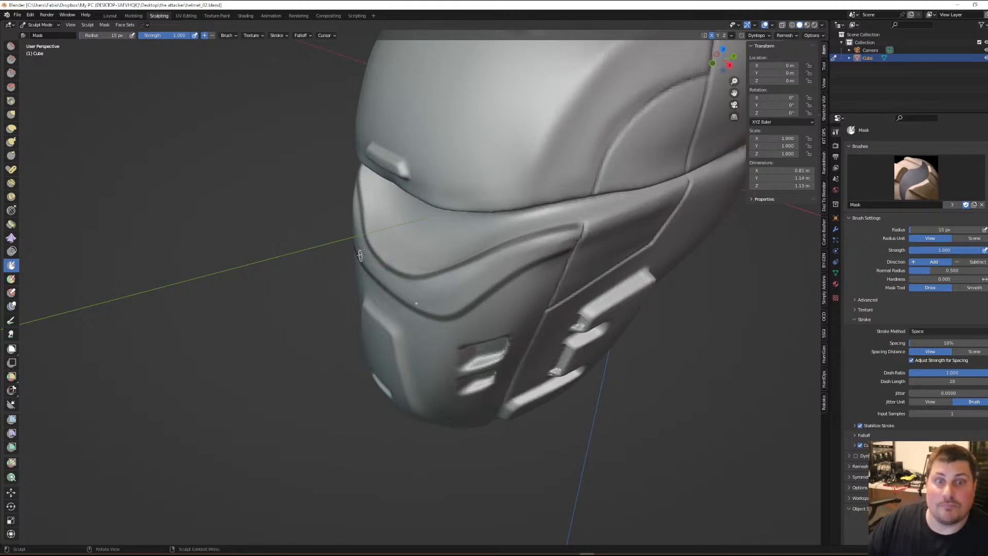
Mask along the vertical jaw seam to join the ends of the two curved mask lines
scroll(590, 238, up, 10)
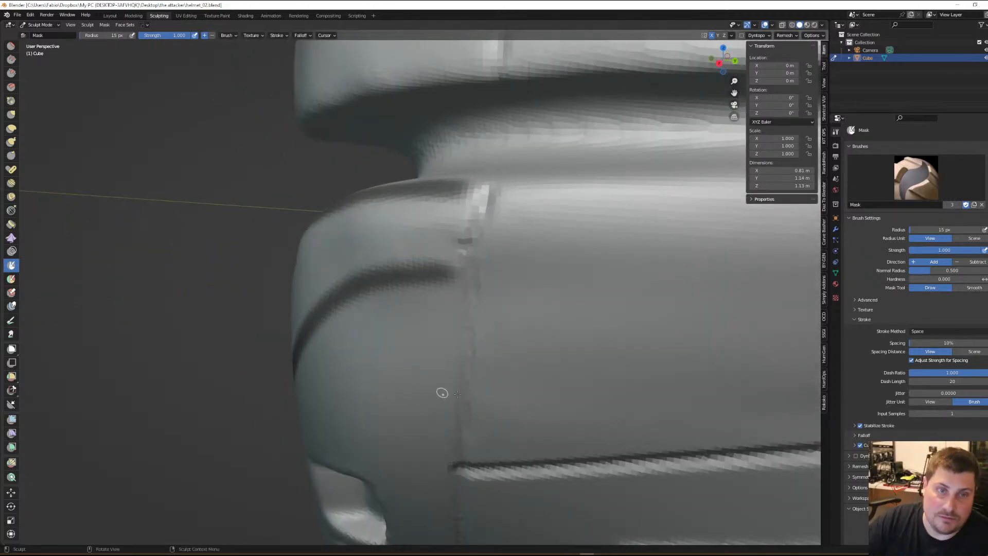
drag(474, 187, 469, 201)
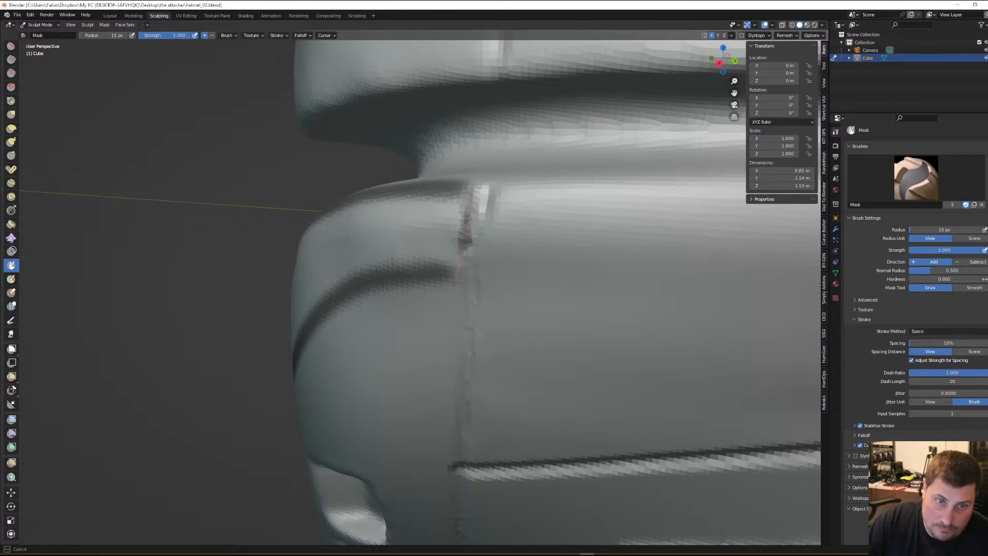
mouse_move(447, 289)
mouse_down()
mouse_move(441, 281)
mouse_move(464, 258)
mouse_up()
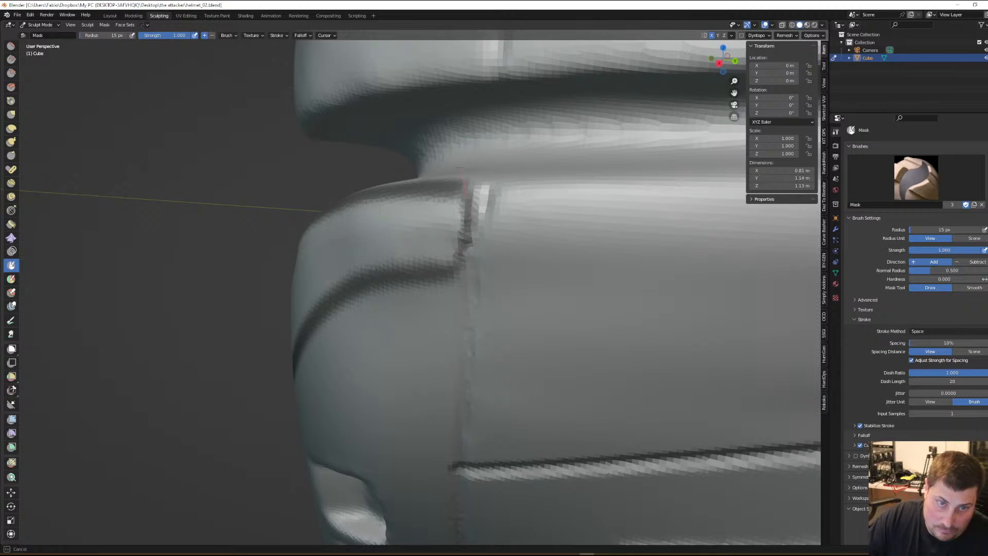
drag(454, 164, 462, 167)
Turn off Stabilize Stroke and, with the Mask brush at 35 px, fill the front of the band between the two curved mask lines
middle_drag(545, 243, 600, 257)
scroll(600, 257, down, 4)
mouse_move(468, 343)
middle_down()
mouse_move(518, 350)
mouse_move(573, 327)
middle_up()
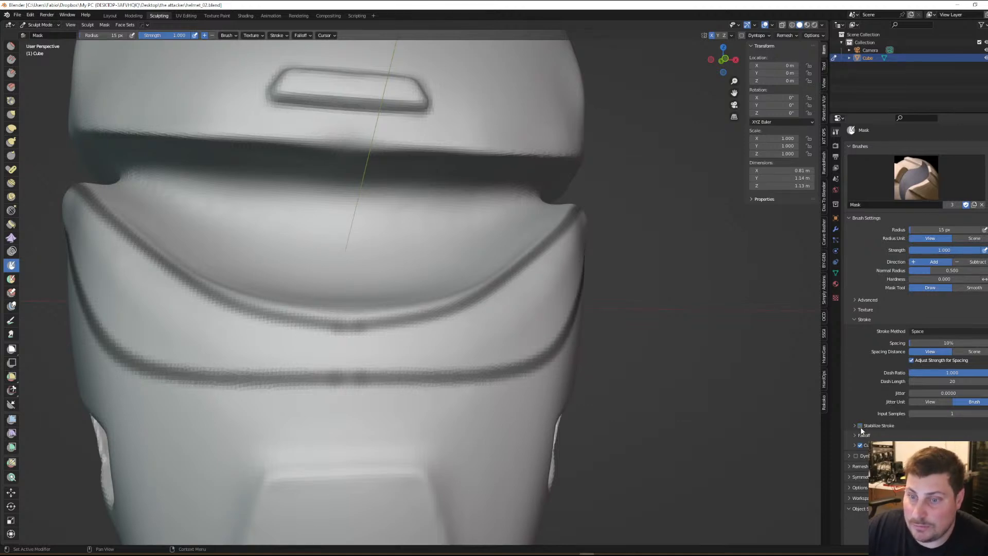
mouse_move(355, 348)
mouse_down()
mouse_move(348, 358)
mouse_move(355, 337)
mouse_move(332, 346)
mouse_move(352, 364)
mouse_move(448, 366)
mouse_up()
mouse_move(448, 366)
middle_down()
mouse_move(486, 339)
mouse_move(476, 330)
middle_up()
key(f)
click(587, 285)
mouse_move(585, 280)
mouse_down()
mouse_move(540, 281)
mouse_move(564, 339)
mouse_move(514, 340)
mouse_move(495, 288)
mouse_move(459, 329)
mouse_move(414, 348)
mouse_move(337, 353)
mouse_move(332, 371)
mouse_move(425, 378)
mouse_move(403, 379)
mouse_move(541, 357)
mouse_move(496, 378)
mouse_move(430, 381)
mouse_move(453, 356)
mouse_move(417, 356)
mouse_up()
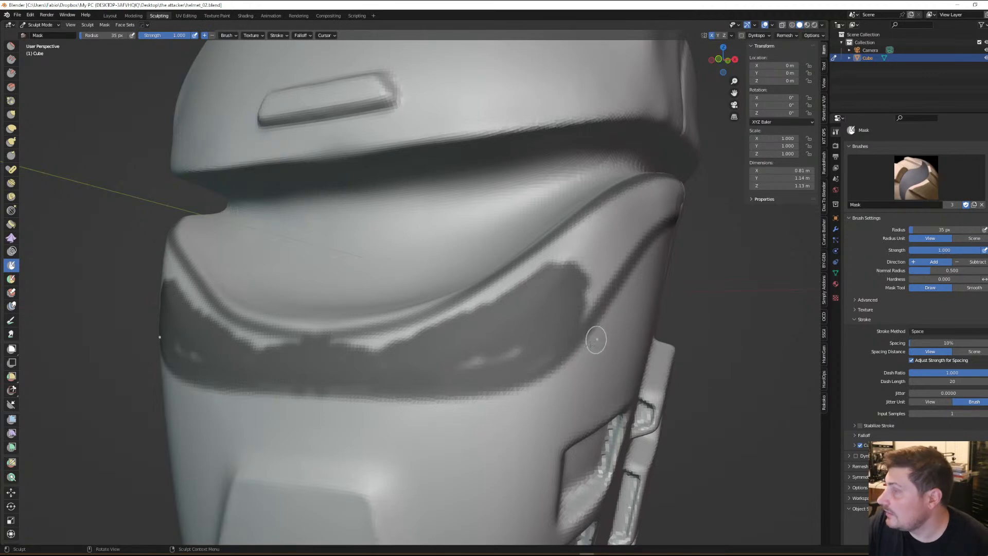
drag(526, 353, 480, 363)
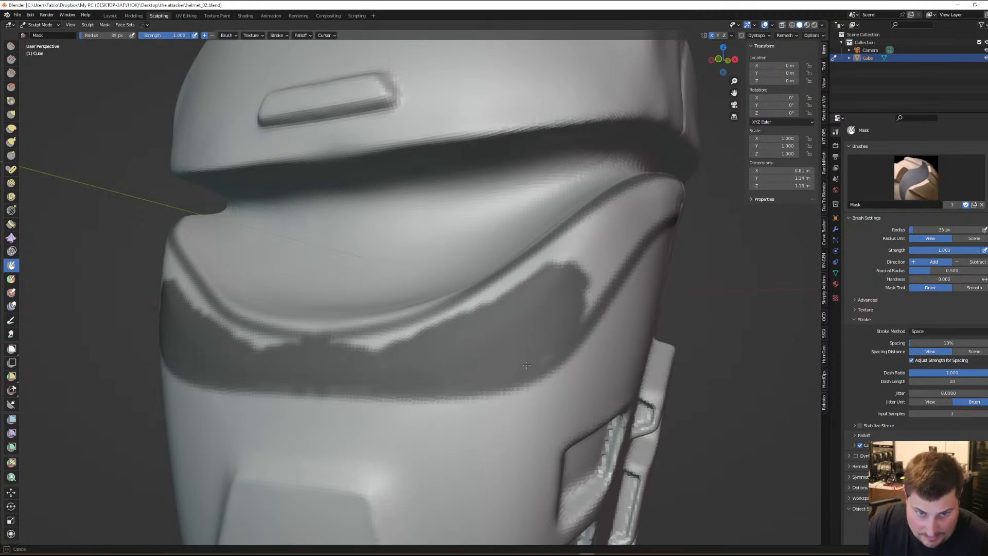
mouse_move(573, 314)
mouse_down()
mouse_move(605, 273)
mouse_move(571, 243)
mouse_move(423, 327)
mouse_move(332, 344)
mouse_up()
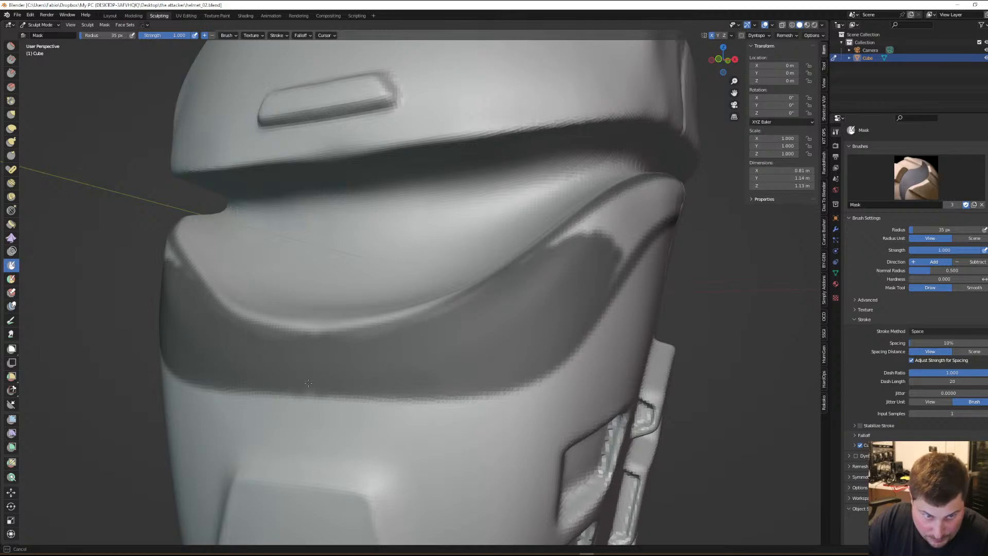
Extend the mask fill between the curved lines along the cheek up to the vertical jaw seam
middle_drag(419, 369, 510, 250)
mouse_move(475, 268)
mouse_down()
mouse_move(520, 239)
mouse_move(427, 314)
mouse_move(466, 245)
mouse_move(354, 293)
mouse_up()
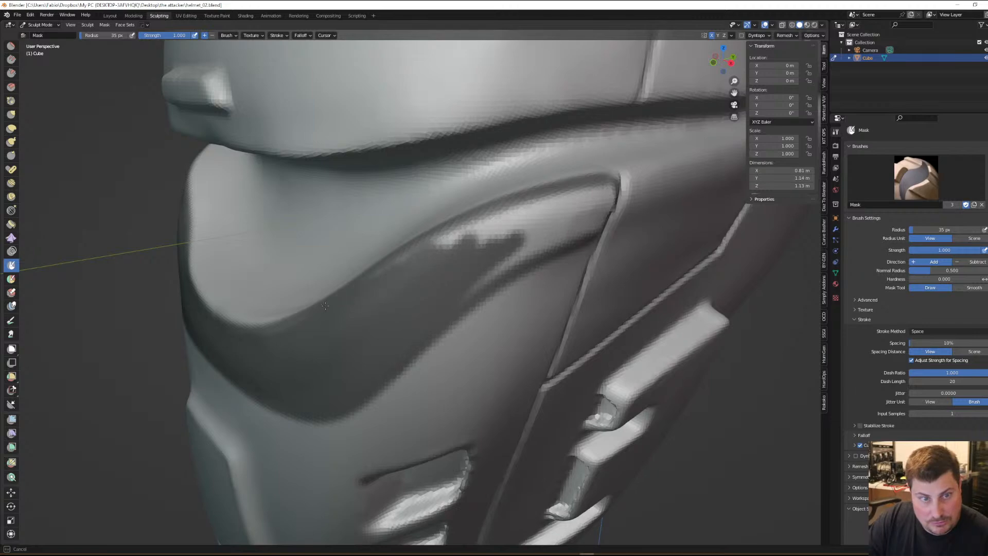
mouse_move(574, 227)
middle_down()
mouse_move(551, 211)
mouse_move(552, 220)
middle_up()
mouse_move(552, 220)
mouse_down()
mouse_move(563, 201)
mouse_move(538, 239)
mouse_move(435, 275)
mouse_move(384, 337)
mouse_move(541, 205)
mouse_move(420, 255)
mouse_move(527, 198)
mouse_move(436, 239)
mouse_up()
middle_drag(458, 229, 441, 287)
drag(477, 208, 343, 284)
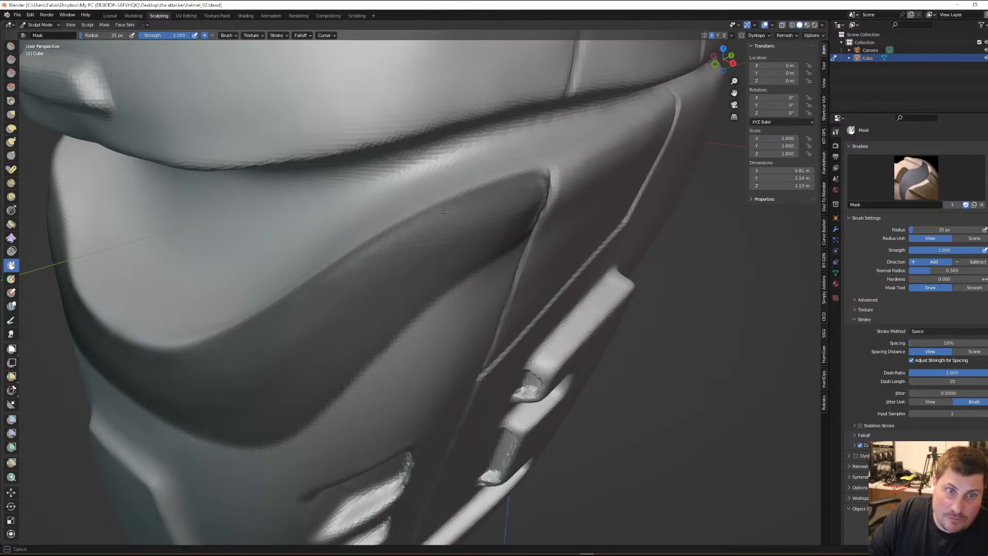
middle_drag(331, 280, 322, 309)
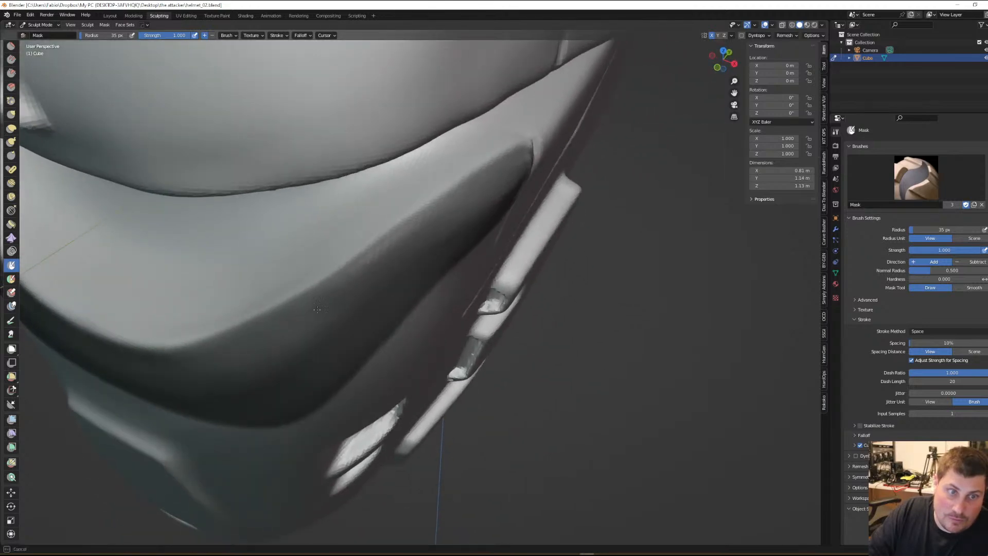
drag(448, 205, 343, 278)
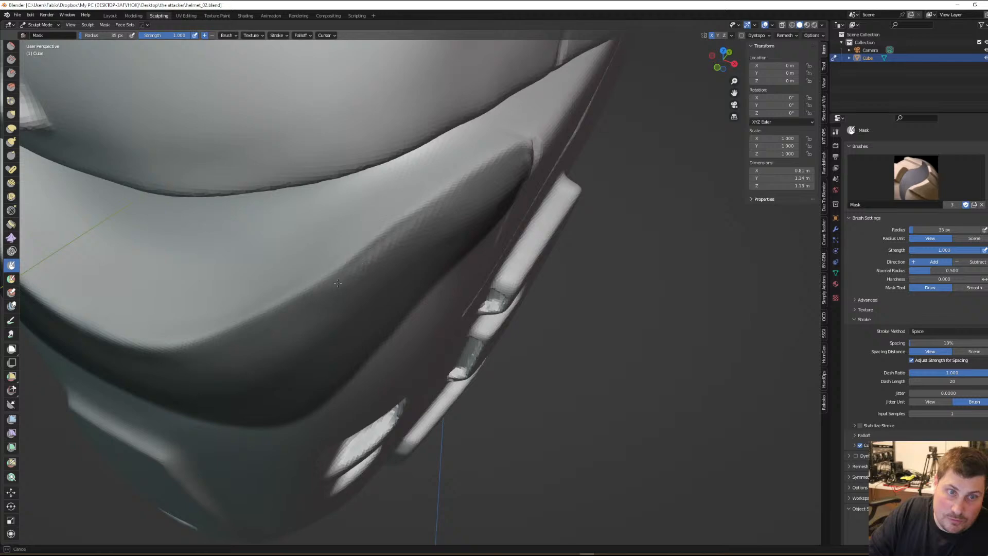
Touch up the remaining gaps in the band's mask around the side and front of the jaw
middle_drag(380, 253, 502, 202)
mouse_move(560, 249)
mouse_down()
mouse_move(568, 245)
mouse_move(559, 286)
mouse_up()
drag(503, 307, 518, 291)
middle_drag(522, 286, 569, 293)
mouse_move(519, 316)
ctrl+middle_down()
mouse_move(443, 391)
mouse_move(502, 320)
mouse_move(545, 309)
mouse_move(587, 270)
ctrl+middle_up()
drag(496, 359, 489, 359)
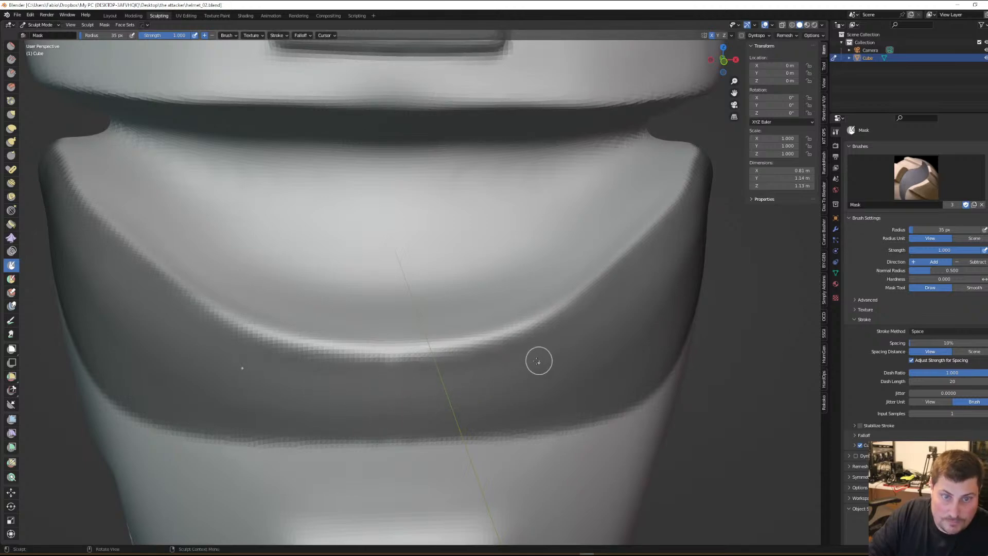
ctrl+middle_drag(511, 355, 505, 399)
middle_drag(515, 288, 432, 189)
mouse_move(463, 205)
ctrl+middle_down()
mouse_move(490, 239)
mouse_move(403, 280)
ctrl+middle_up()
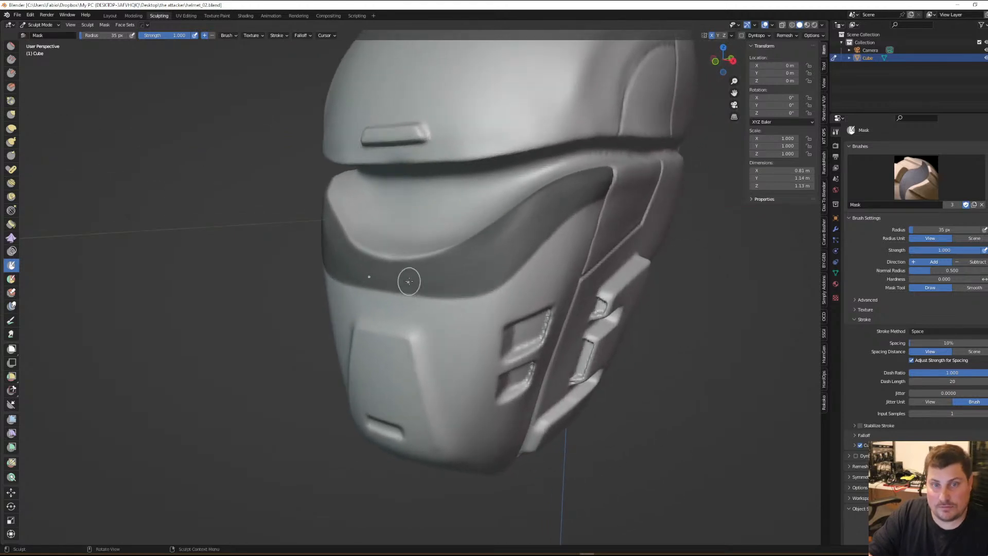
Invert the mask and shift the curved band slightly forward along the Y axis with the Move tool
key(ctrl+i)
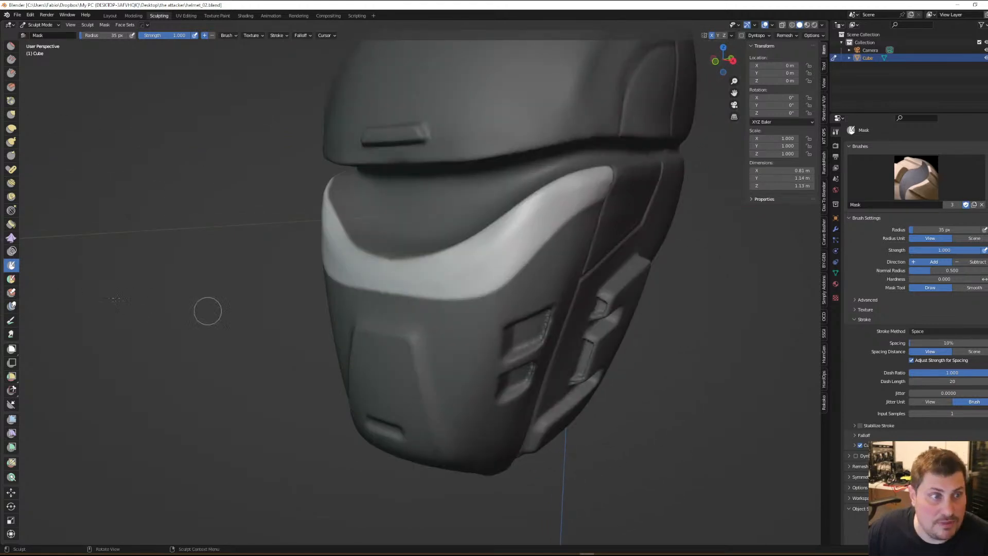
click(12, 493)
middle_drag(545, 219, 631, 222)
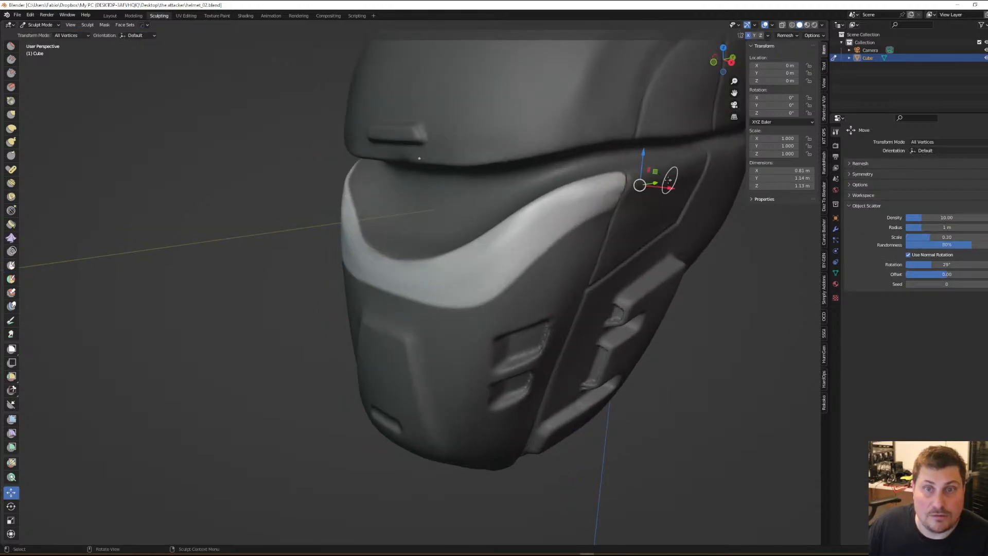
drag(656, 182, 652, 183)
Clear the mask from the helmet and open the remesh settings
scroll(380, 206, down, 3)
mouse_move(415, 234)
middle_down()
mouse_move(475, 222)
mouse_move(393, 275)
mouse_move(555, 300)
mouse_move(462, 344)
middle_up()
key(alt+m)
scroll(462, 343, up, 2)
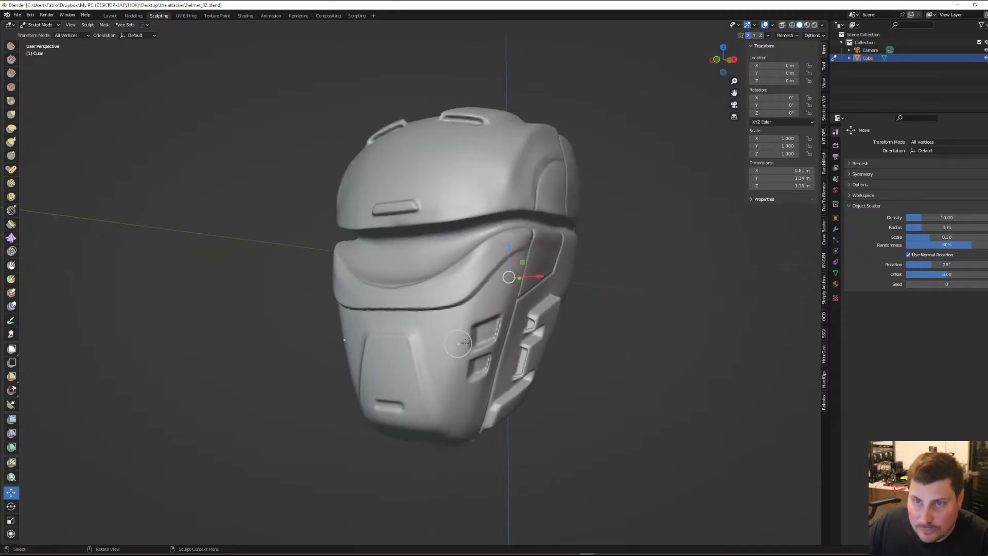
click(788, 36)
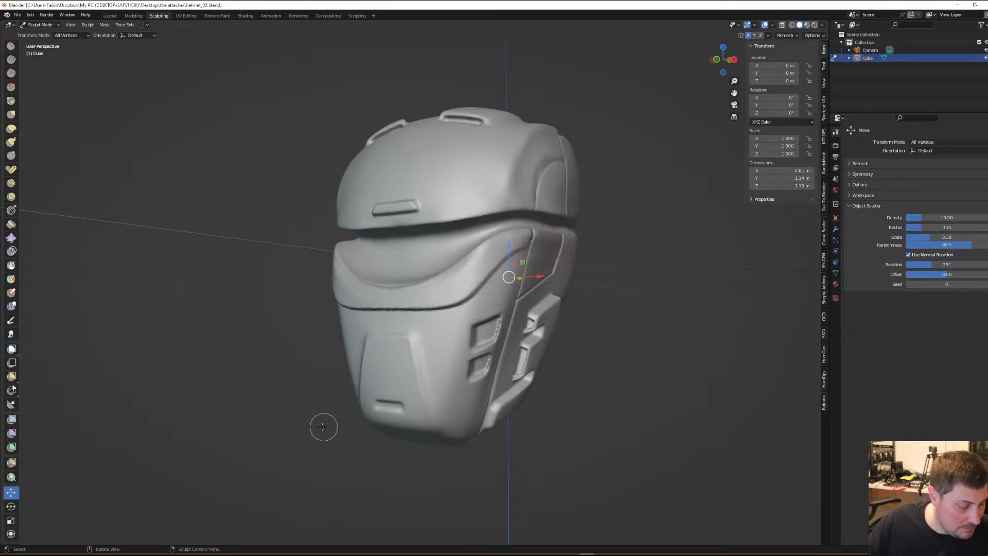
Smooth away the small horizontal slot near the bottom of the chin panel with the Draw brush at 89 px in smoothing mode
middle_drag(336, 427, 392, 422)
scroll(392, 423, up, 2)
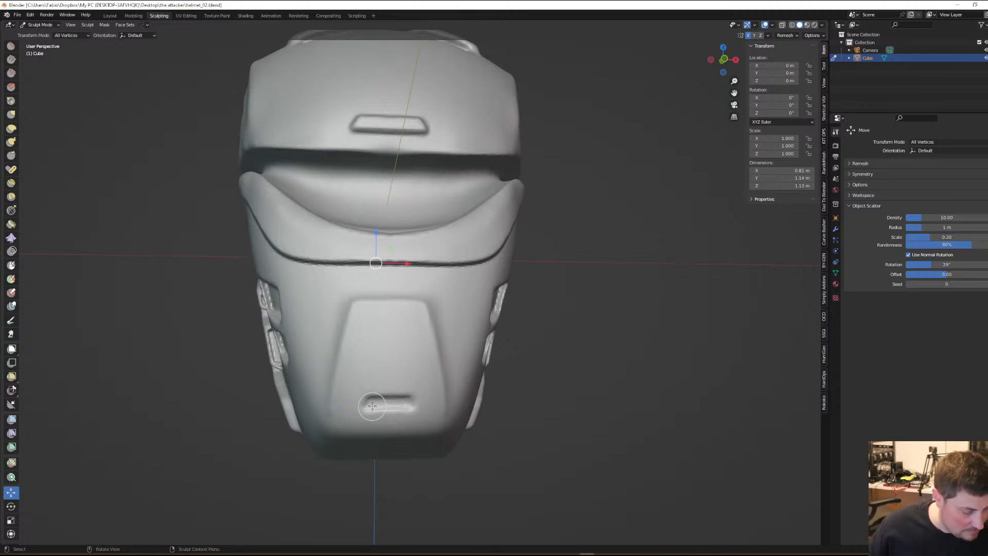
scroll(381, 405, up, 2)
middle_drag(386, 406, 411, 394)
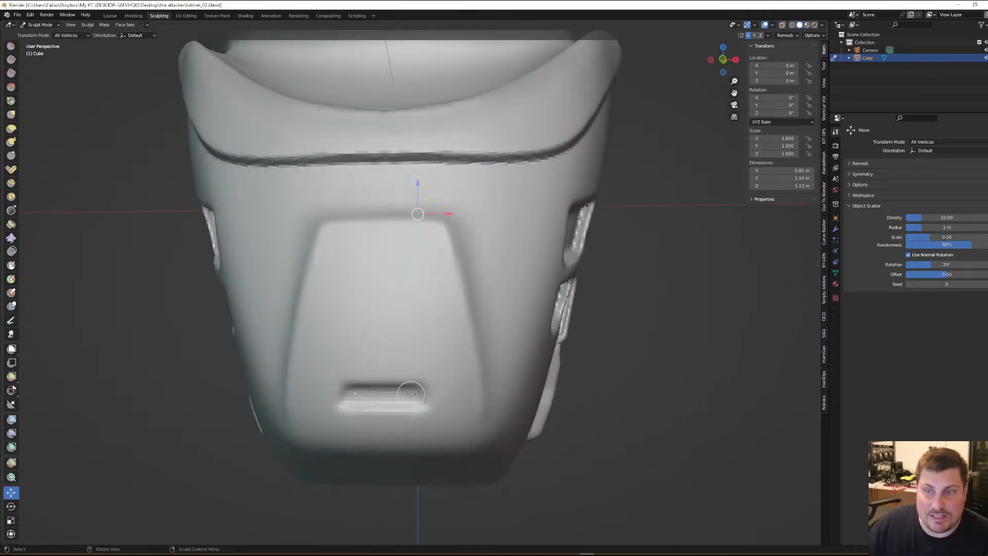
key(x)
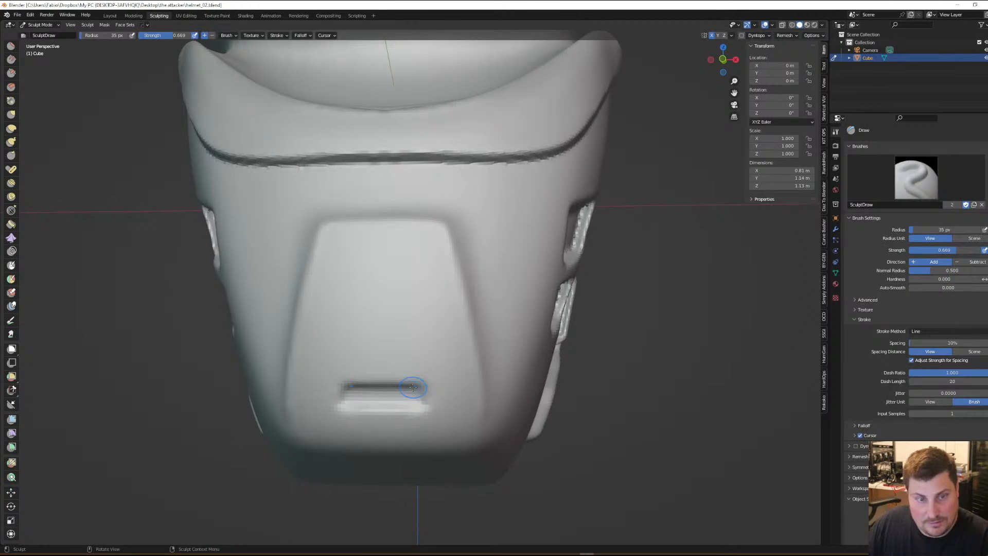
key(f)
click(441, 390)
scroll(430, 389, down, 3)
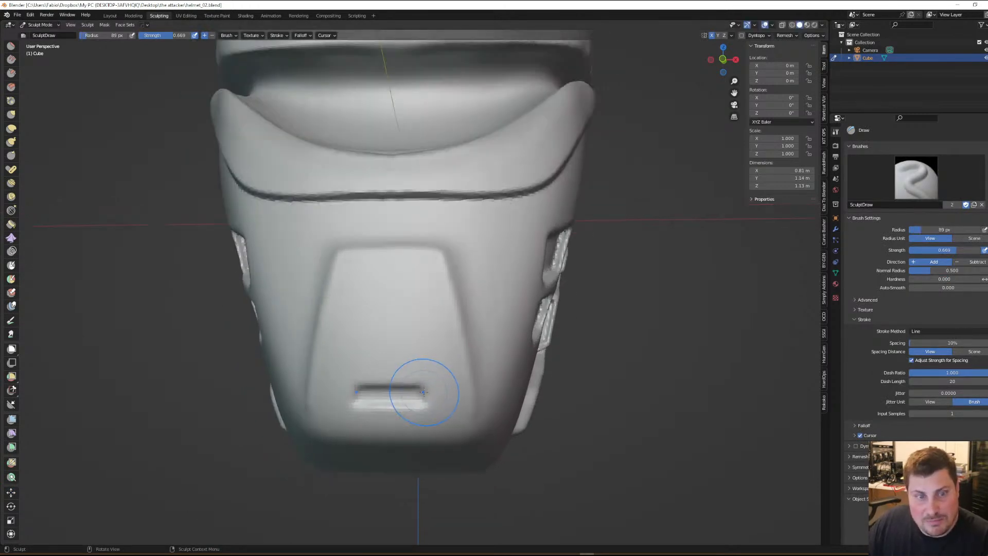
scroll(429, 394, down, 2)
middle_drag(432, 396, 427, 408)
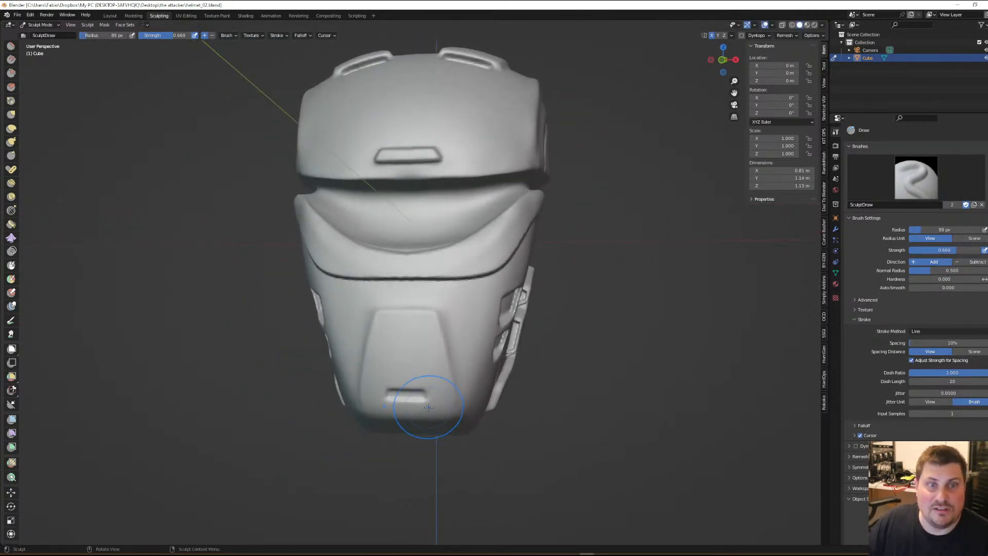
scroll(429, 407, up, 2)
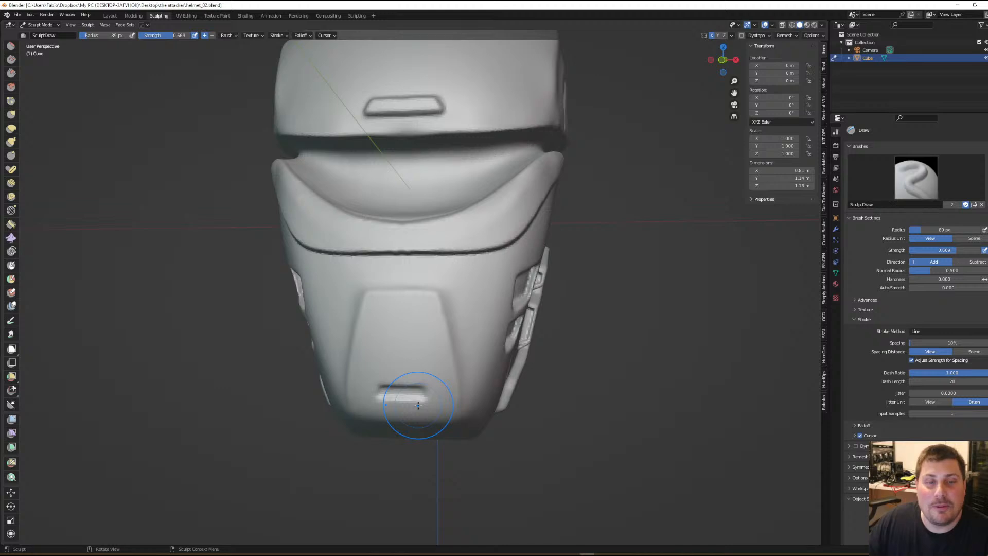
scroll(418, 403, up, 2)
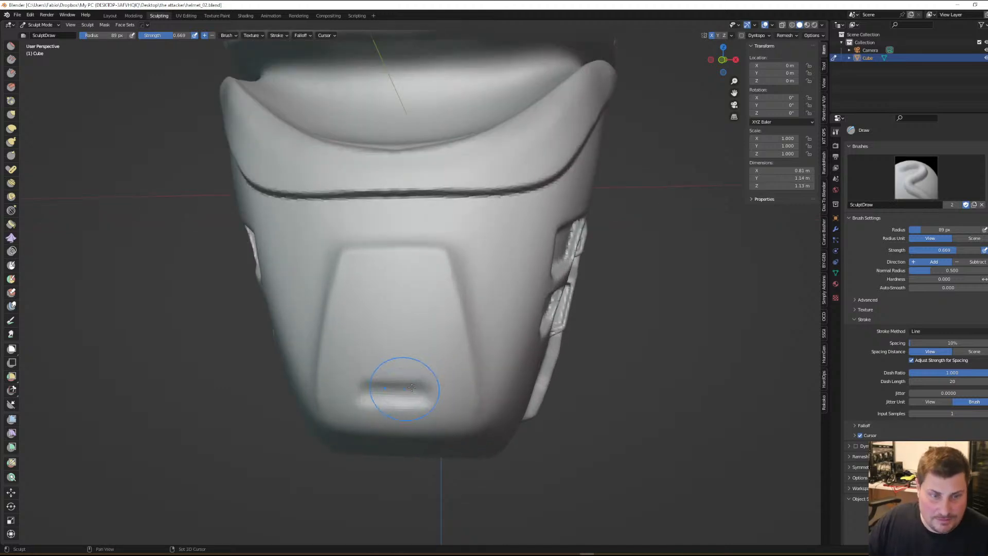
mouse_move(398, 393)
shift+mouse_down()
mouse_move(390, 382)
mouse_move(412, 401)
mouse_move(409, 389)
shift+mouse_up()
scroll(407, 387, down, 5)
mouse_move(453, 407)
middle_down()
mouse_move(481, 405)
mouse_move(430, 392)
middle_up()
scroll(431, 393, up, 6)
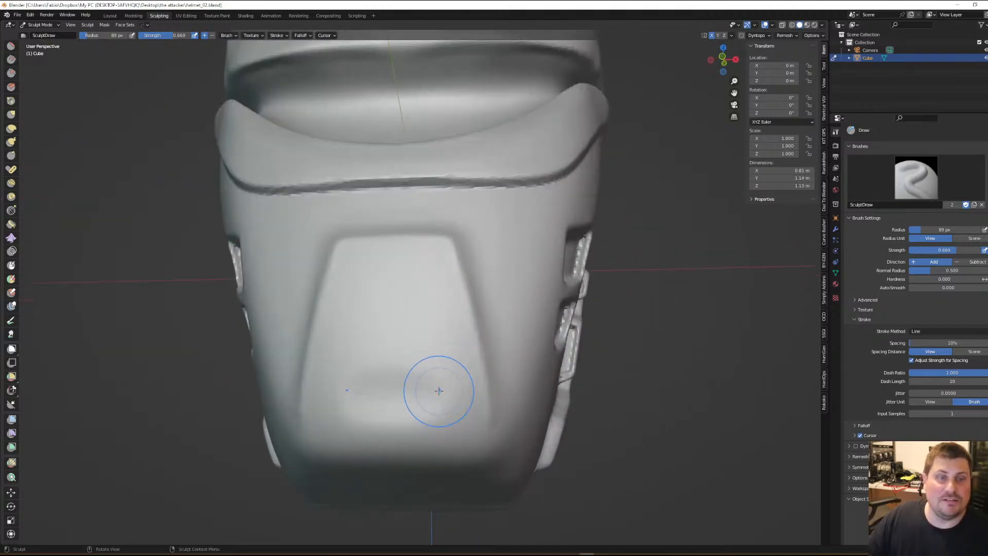
Even out the leftover dent on the lower chin panel using the Clay brush at 89 px and 0.181 strength
scroll(16, 154, up, 5)
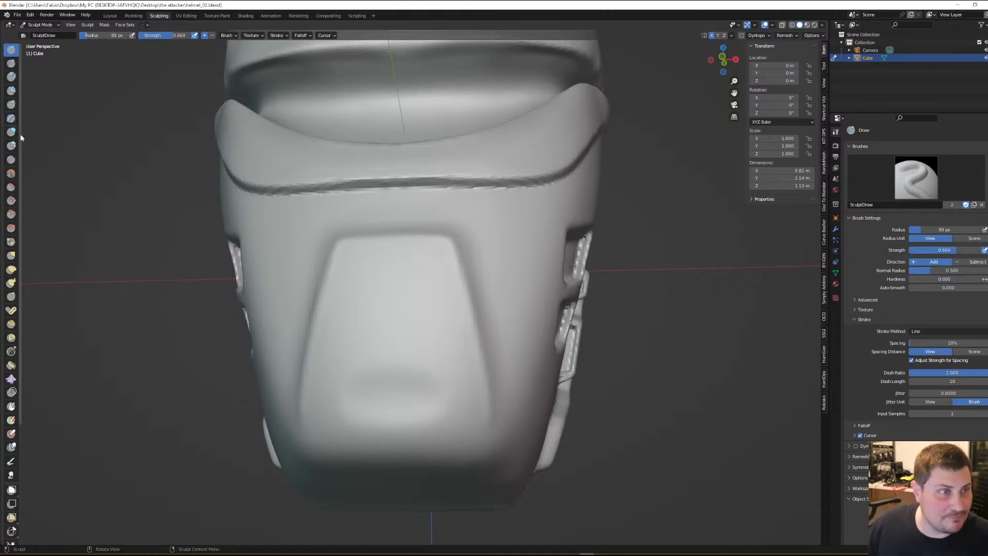
click(11, 76)
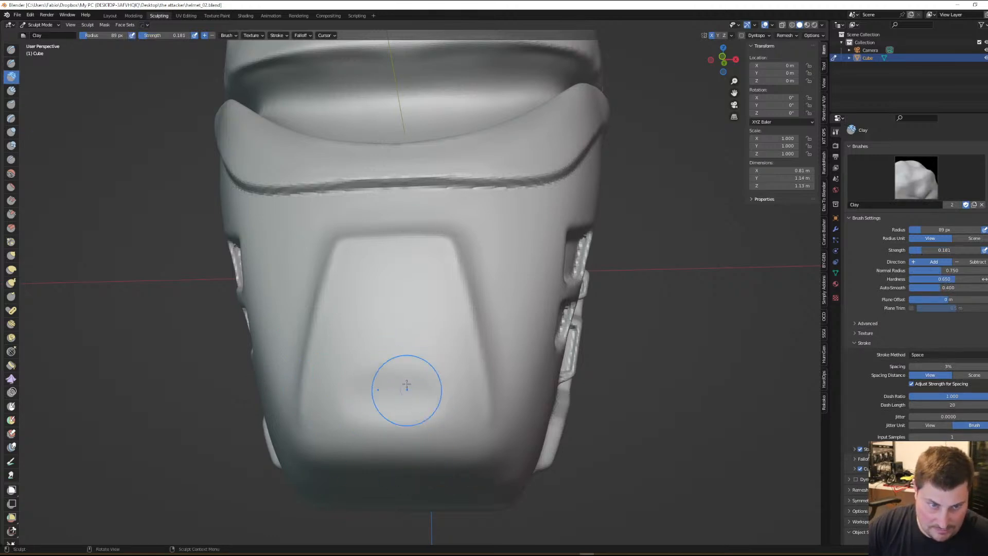
middle_drag(447, 373, 423, 400)
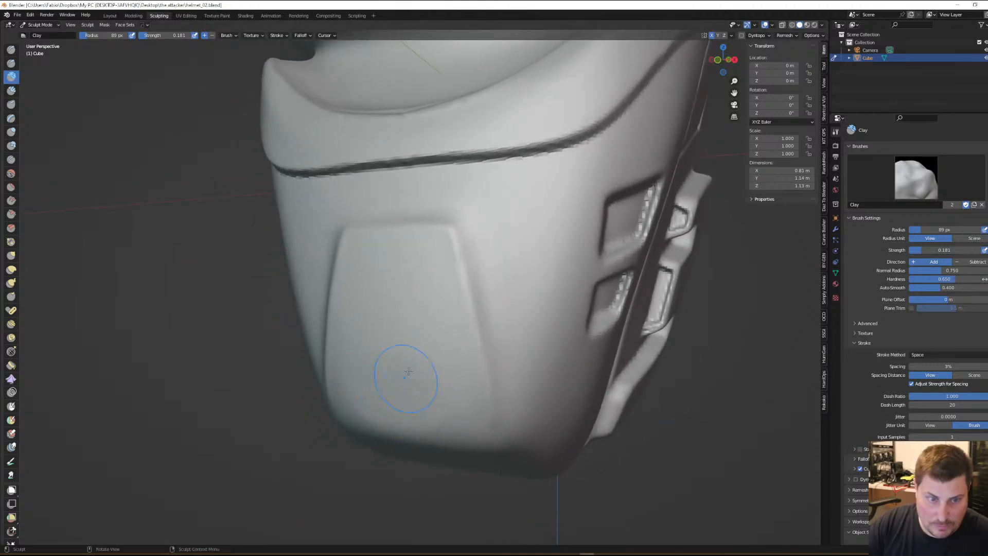
middle_drag(449, 409, 424, 342)
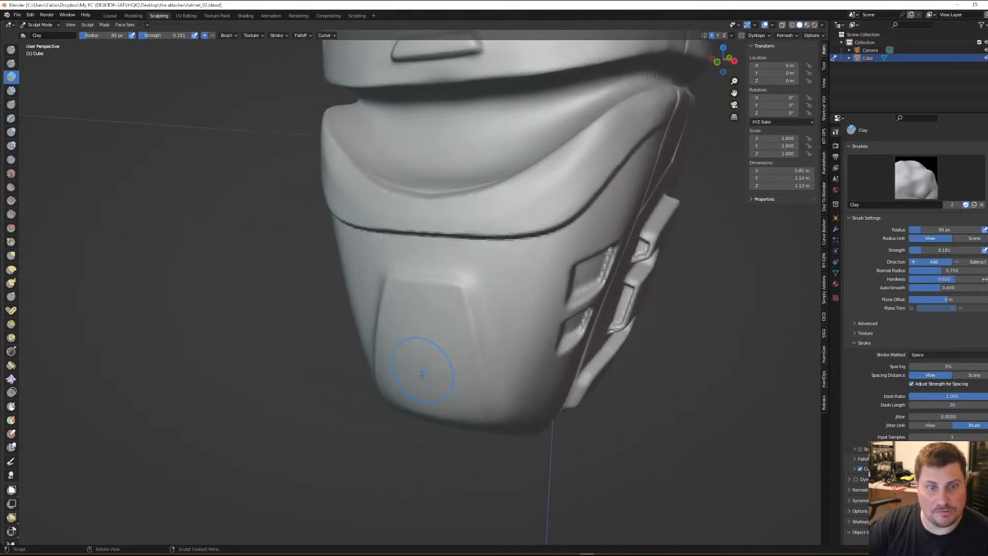
Inspect the helmet from the front, side and rear, including a brief look in the Layout workspace, checking the jaw band, vents and seams
scroll(445, 379, down, 3)
middle_drag(494, 396, 447, 366)
middle_drag(465, 373, 440, 373)
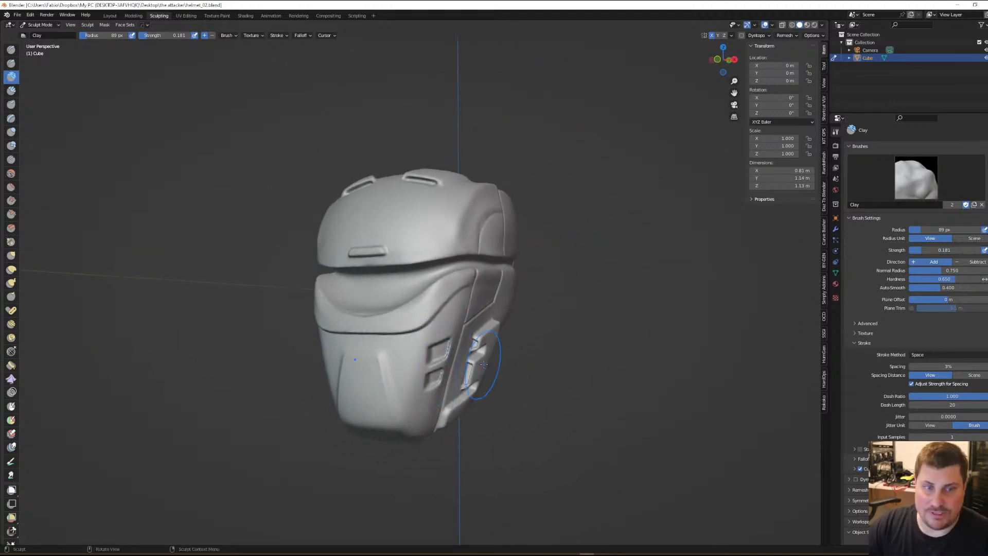
scroll(293, 394, up, 4)
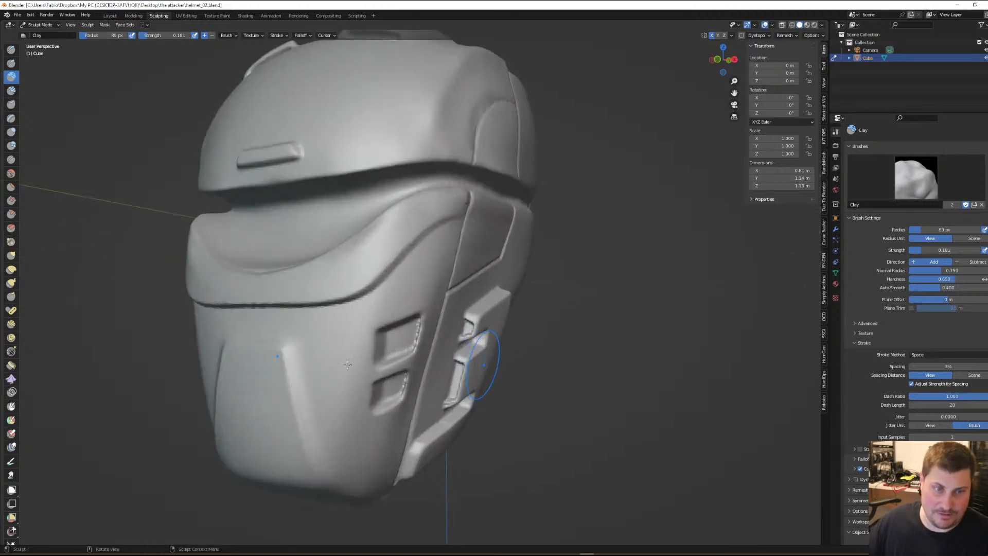
middle_drag(359, 340, 517, 352)
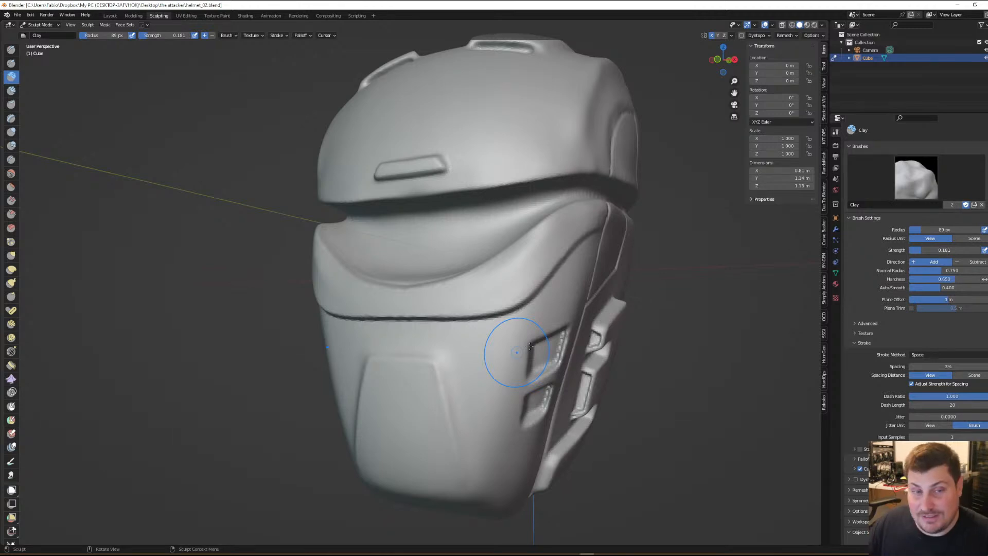
click(109, 15)
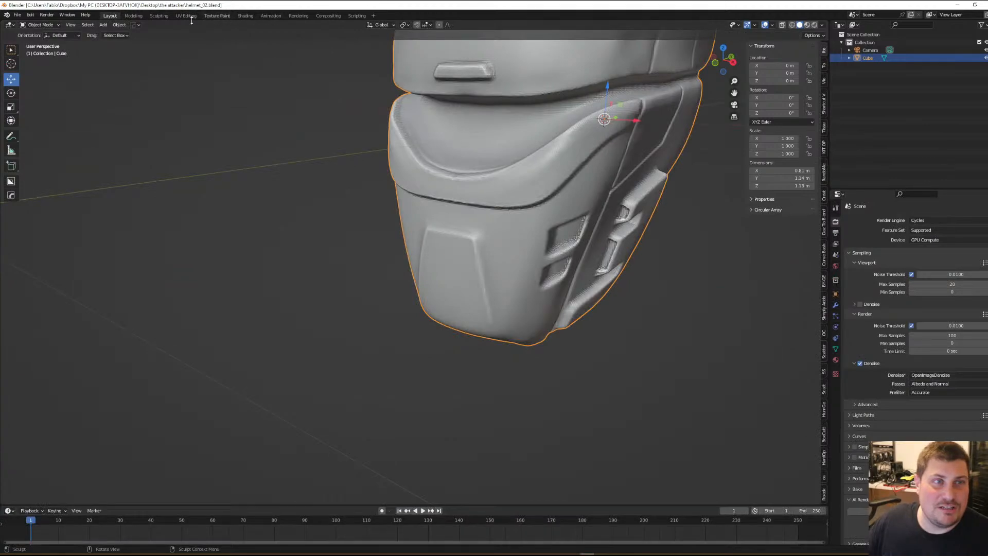
click(160, 18)
scroll(322, 237, down, 3)
mouse_move(422, 252)
middle_down()
mouse_move(381, 289)
mouse_move(414, 293)
mouse_move(383, 284)
mouse_move(484, 253)
mouse_move(519, 269)
middle_up()
scroll(519, 268, up, 3)
scroll(510, 280, down, 3)
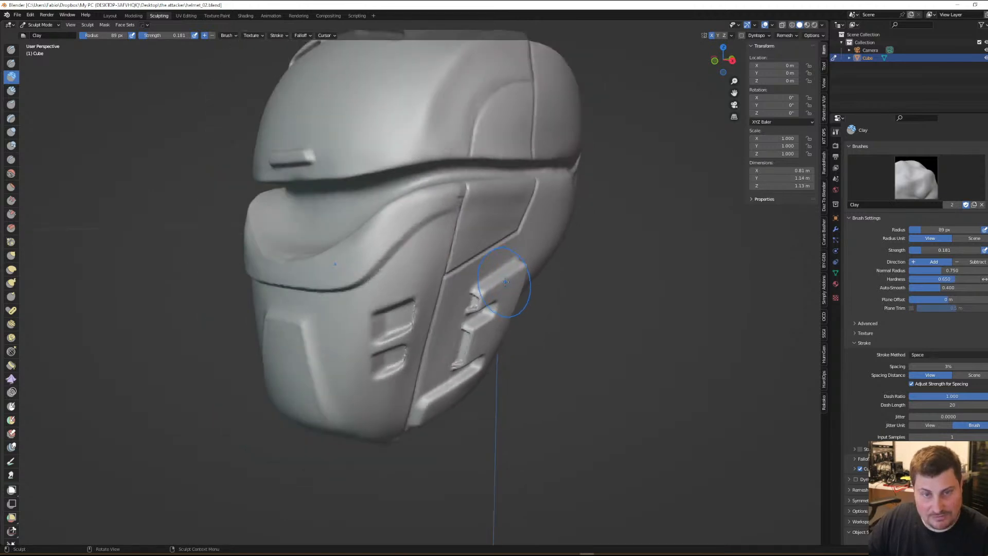
scroll(515, 283, up, 2)
scroll(522, 287, down, 2)
middle_drag(522, 286, 422, 297)
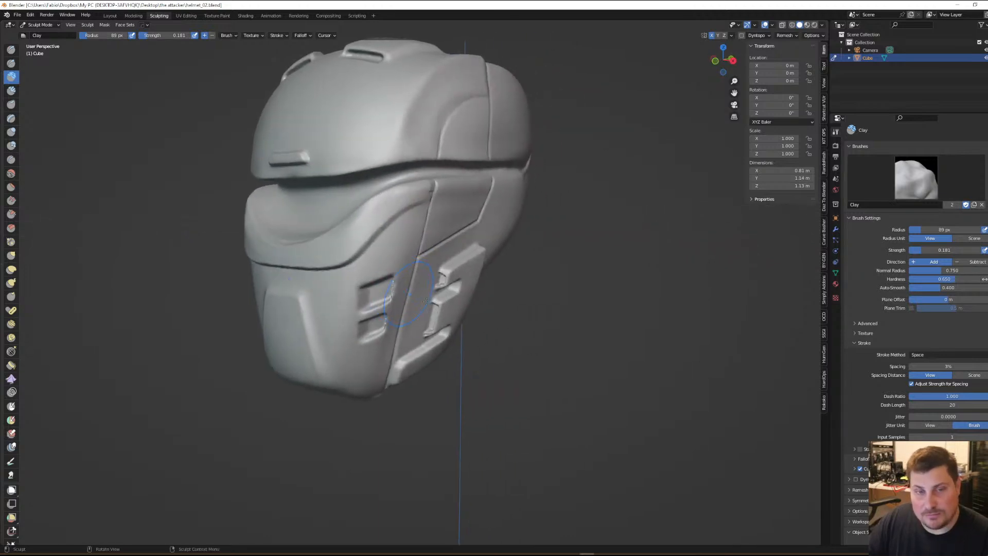
scroll(482, 299, up, 2)
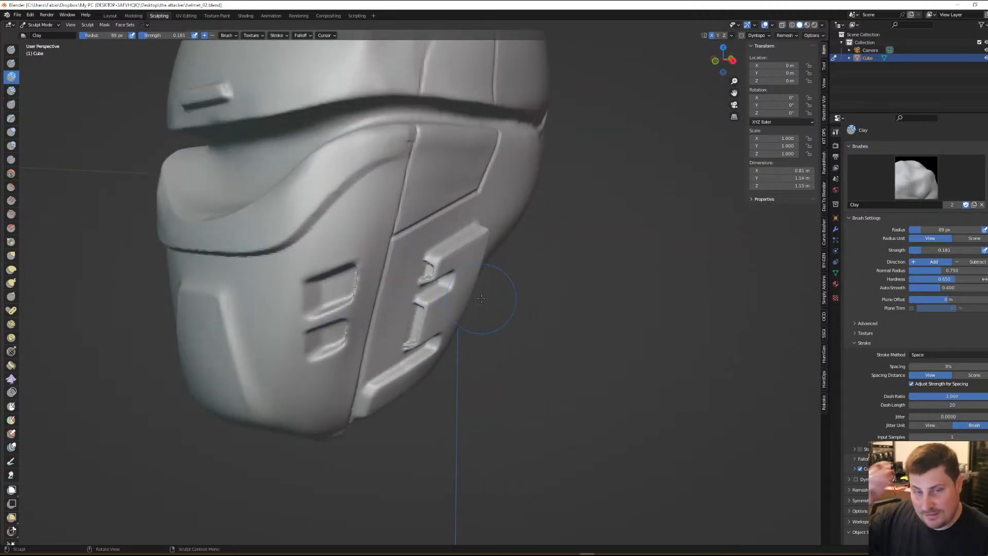
scroll(481, 299, down, 3)
middle_drag(481, 309, 474, 276)
scroll(491, 251, up, 4)
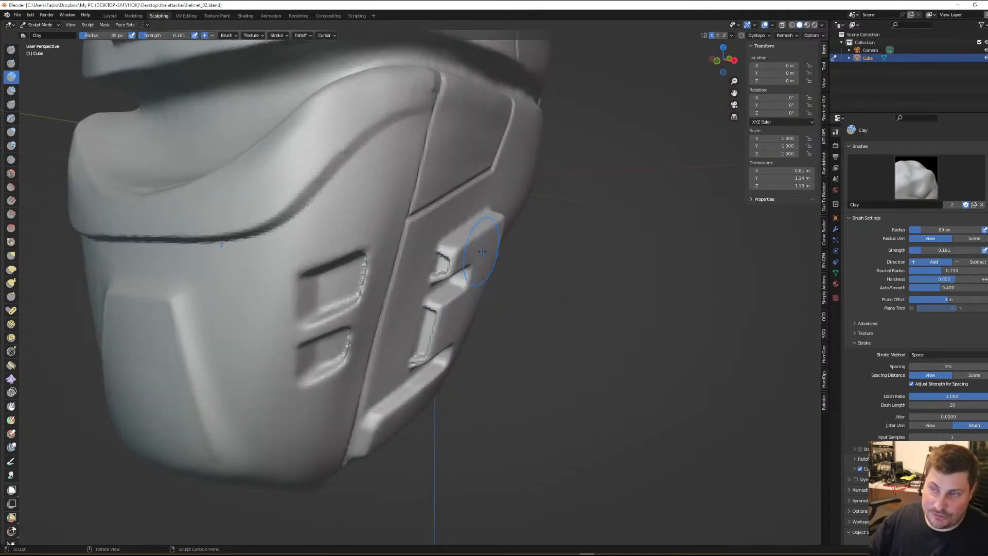
scroll(483, 253, down, 3)
middle_drag(490, 256, 282, 263)
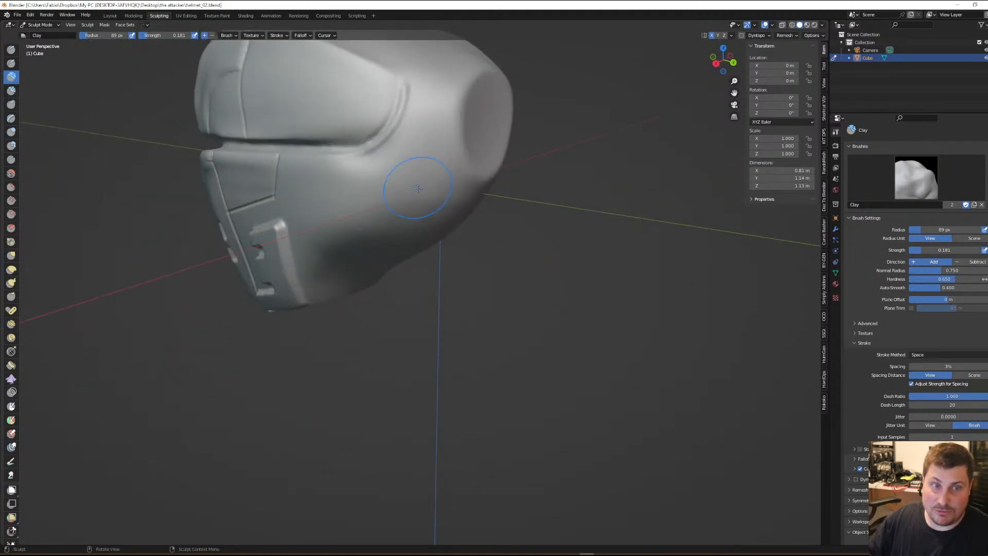
Inspect the helmet's side and front, checking the jaw band, the side vents and the seams around the cheek panel
mouse_move(447, 199)
middle_down()
mouse_move(364, 242)
mouse_move(412, 226)
mouse_move(400, 239)
mouse_move(509, 255)
mouse_move(496, 260)
mouse_move(444, 197)
middle_up()
scroll(400, 237, up, 6)
scroll(429, 236, down, 2)
scroll(497, 260, down, 3)
scroll(443, 197, up, 2)
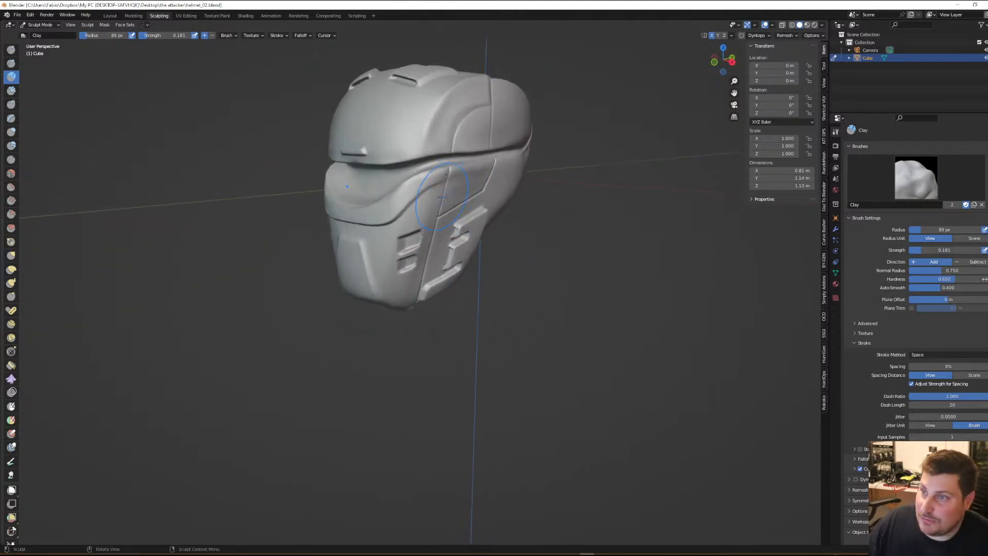
scroll(437, 187, up, 2)
middle_drag(479, 187, 433, 171)
scroll(432, 171, up, 2)
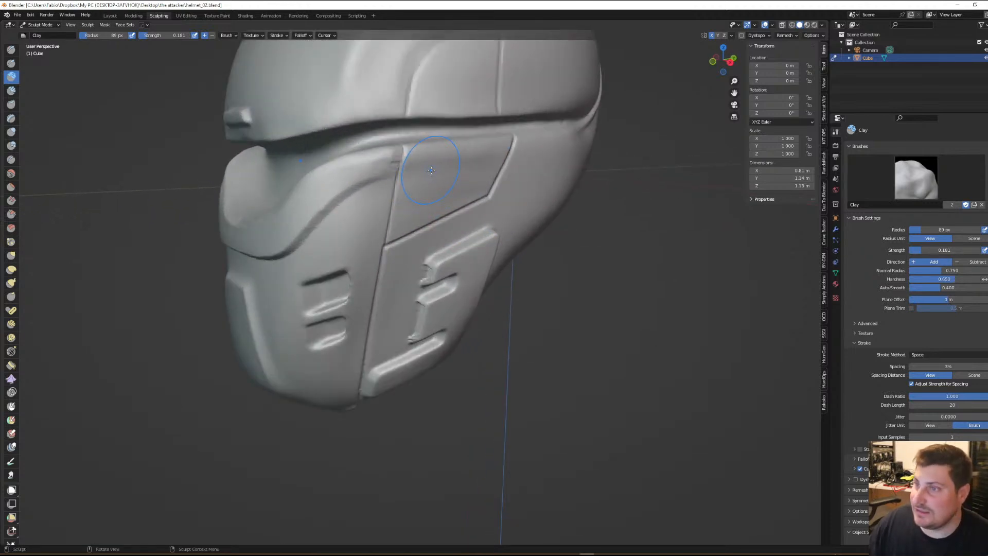
scroll(431, 170, down, 2)
mouse_move(432, 170)
middle_down()
mouse_move(452, 171)
mouse_move(332, 199)
mouse_move(430, 199)
mouse_move(561, 245)
middle_up()
Build up the rear end of the curved jaw band at the vertical seam with the Draw brush at 37 px
scroll(453, 171, up, 2)
scroll(332, 199, up, 3)
scroll(358, 203, down, 2)
scroll(431, 199, up, 2)
key(f)
click(417, 200)
scroll(417, 200, down, 2)
scroll(624, 265, up, 2)
scroll(477, 214, up, 2)
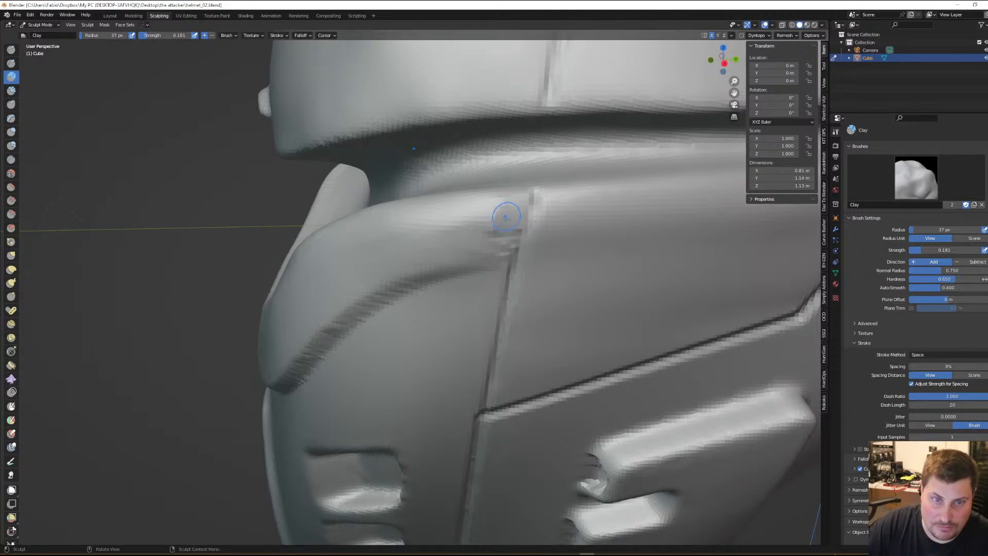
middle_drag(517, 223, 519, 216)
scroll(522, 214, up, 2)
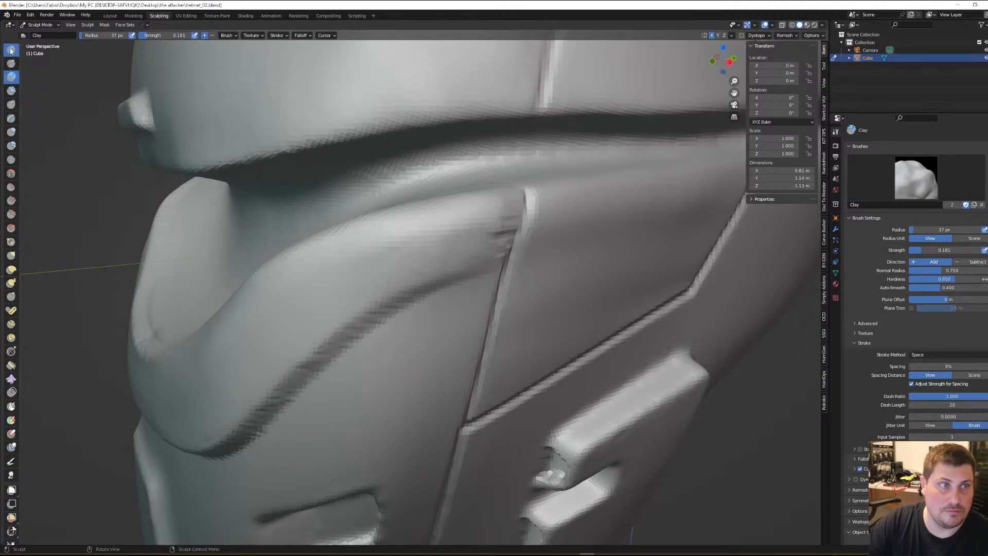
key(x)
middle_drag(513, 210, 507, 208)
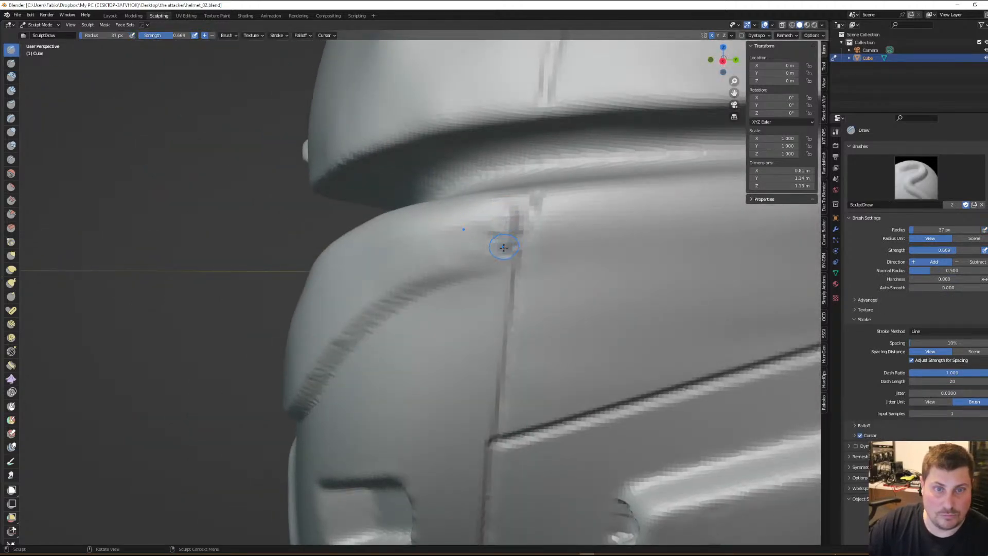
middle_drag(502, 244, 530, 246)
mouse_move(493, 223)
mouse_down()
mouse_move(505, 231)
mouse_move(498, 249)
mouse_up()
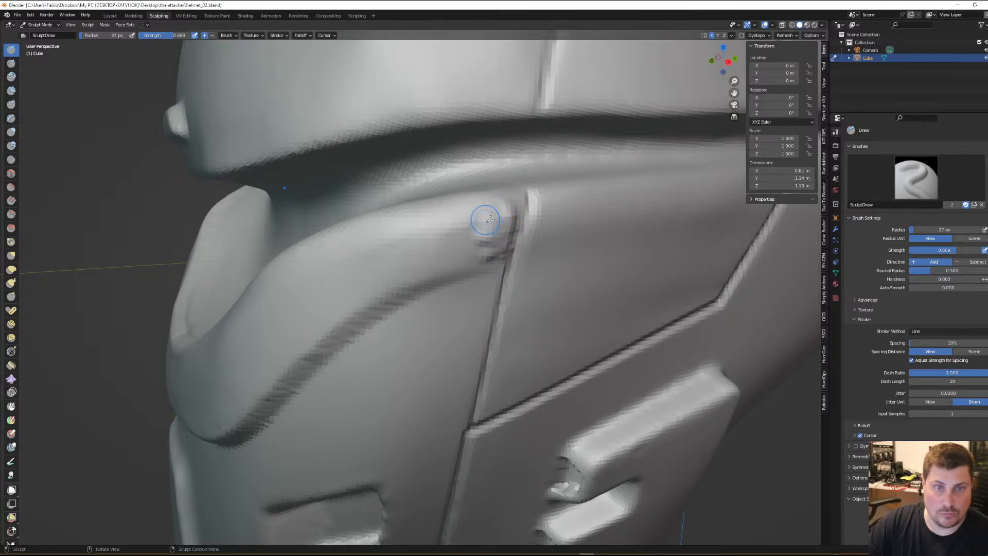
Smooth the rebuilt end of the jaw band beside the seam with the Draw brush at 182 px in smoothing mode
key(f)
click(502, 225)
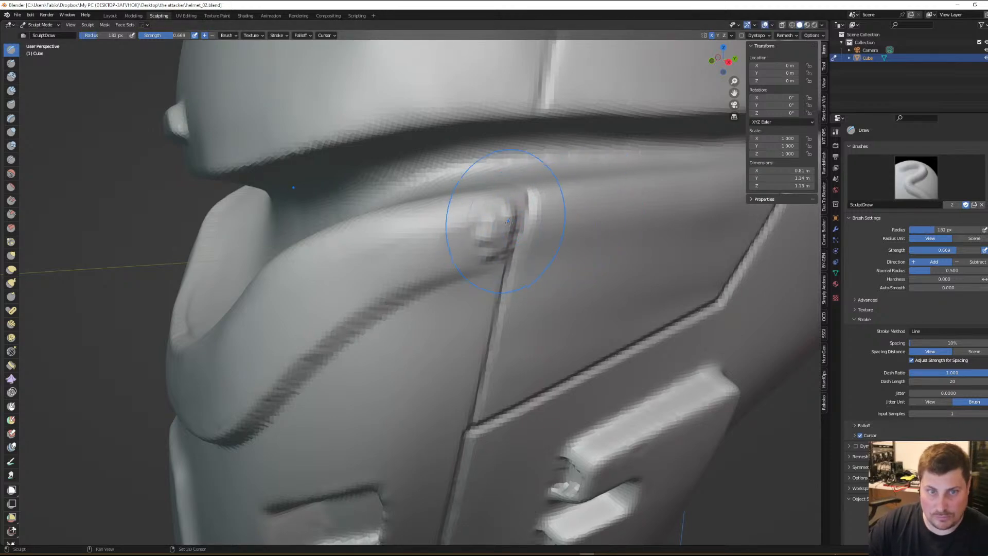
mouse_move(502, 225)
shift+mouse_down()
mouse_move(492, 226)
mouse_move(516, 226)
mouse_move(506, 224)
shift+mouse_up()
mouse_move(506, 223)
middle_down()
mouse_move(497, 203)
mouse_move(466, 264)
mouse_move(600, 200)
mouse_move(456, 172)
middle_up()
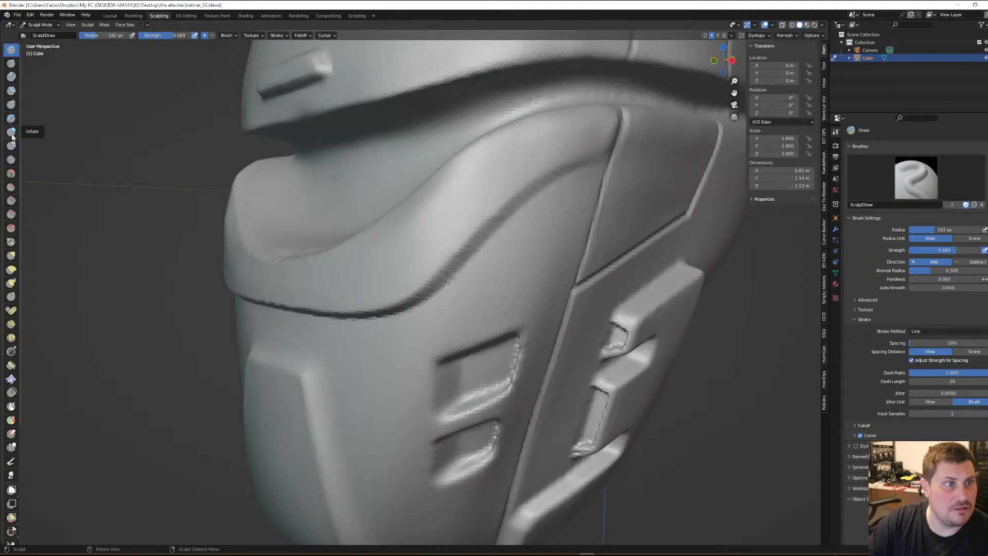
Set up the Crease brush with a 42 px radius and the Space stroke method
click(11, 160)
middle_drag(520, 195, 555, 223)
key(f)
click(489, 228)
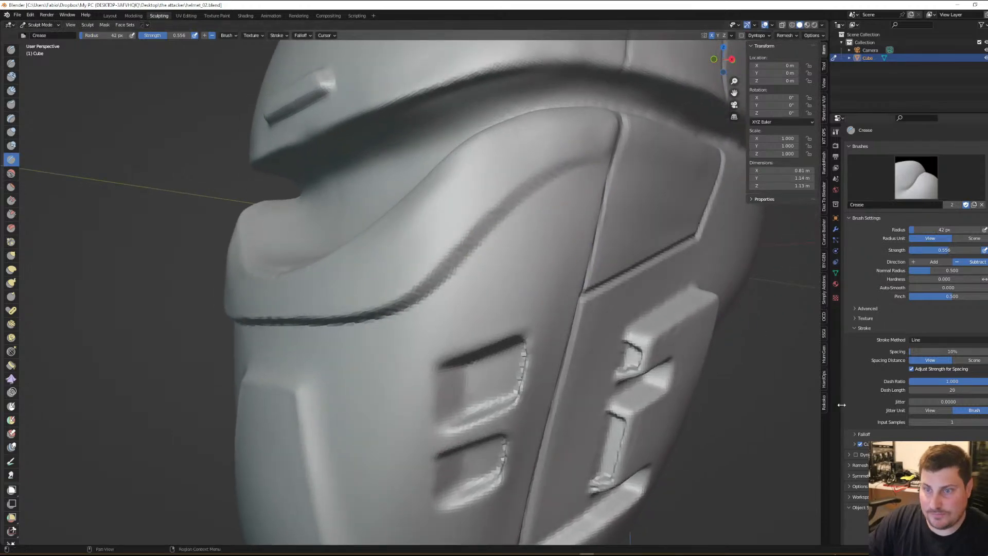
click(927, 340)
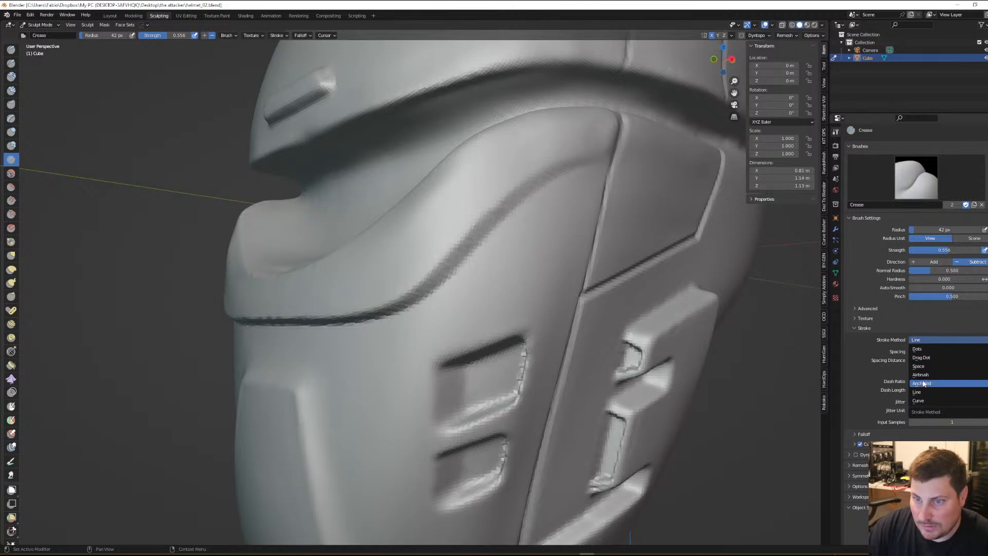
click(920, 367)
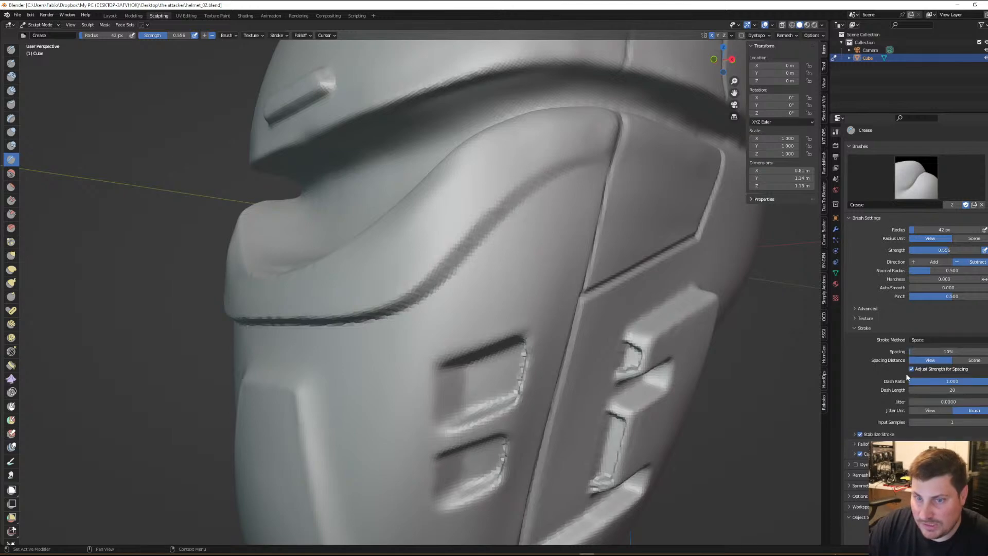
Carve a sharp crease along the lower edge of the curved jaw band, from the vertical seam toward the front of the helmet
middle_drag(585, 148, 613, 170)
mouse_move(608, 153)
mouse_down()
mouse_move(540, 171)
mouse_move(506, 193)
mouse_move(455, 258)
mouse_move(407, 289)
mouse_move(404, 281)
mouse_up()
middle_drag(404, 282, 682, 159)
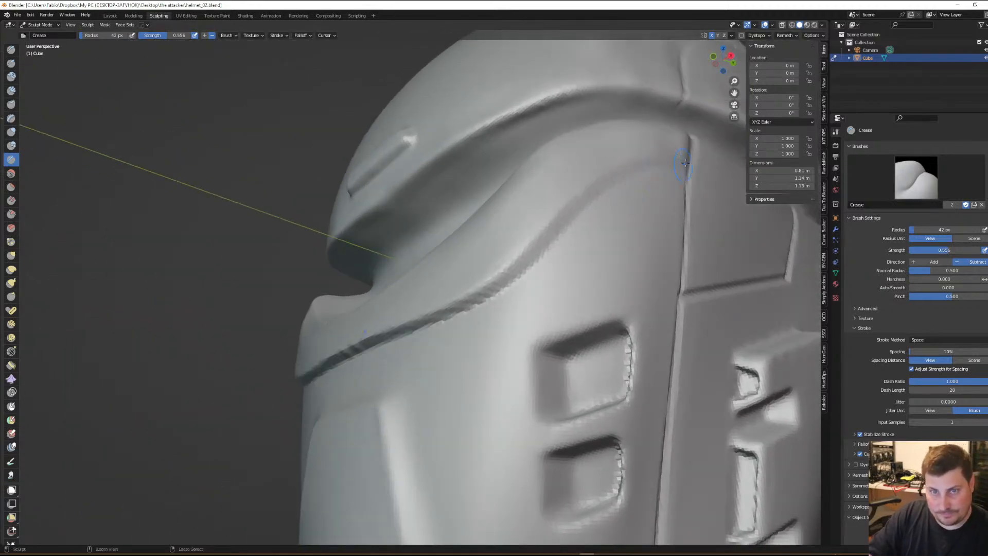
drag(686, 158, 683, 158)
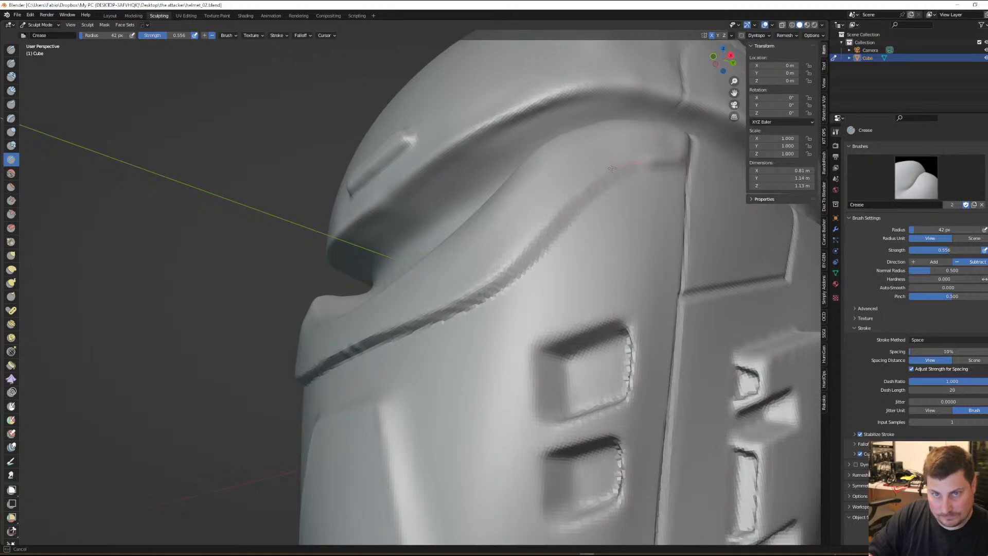
mouse_move(582, 184)
mouse_down()
mouse_move(519, 257)
mouse_move(413, 319)
mouse_up()
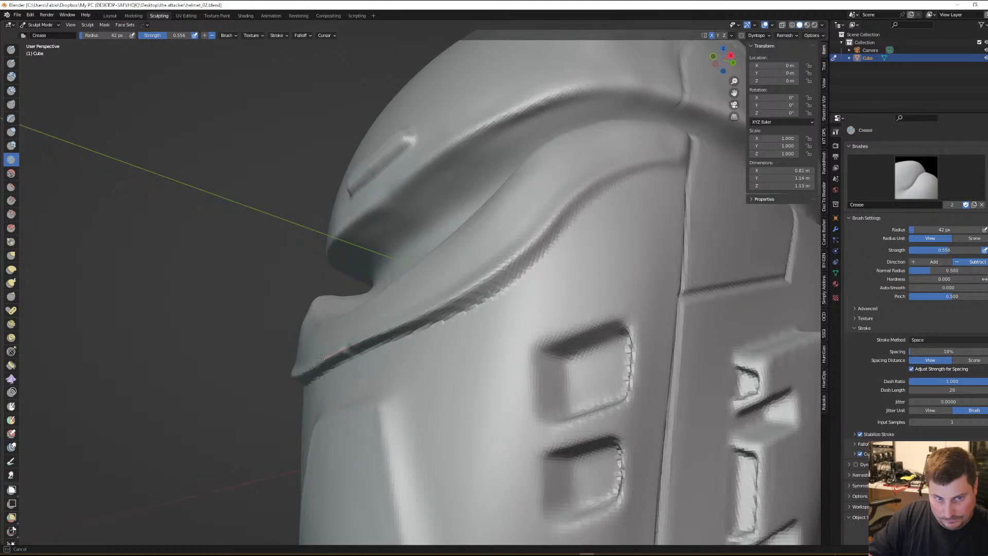
middle_drag(558, 252, 476, 312)
Continue the crease around the rear end of the jaw band and up along the vertical seam
scroll(510, 289, up, 2)
mouse_move(515, 283)
middle_down()
mouse_move(507, 276)
mouse_move(538, 262)
mouse_move(525, 270)
middle_up()
scroll(530, 263, up, 2)
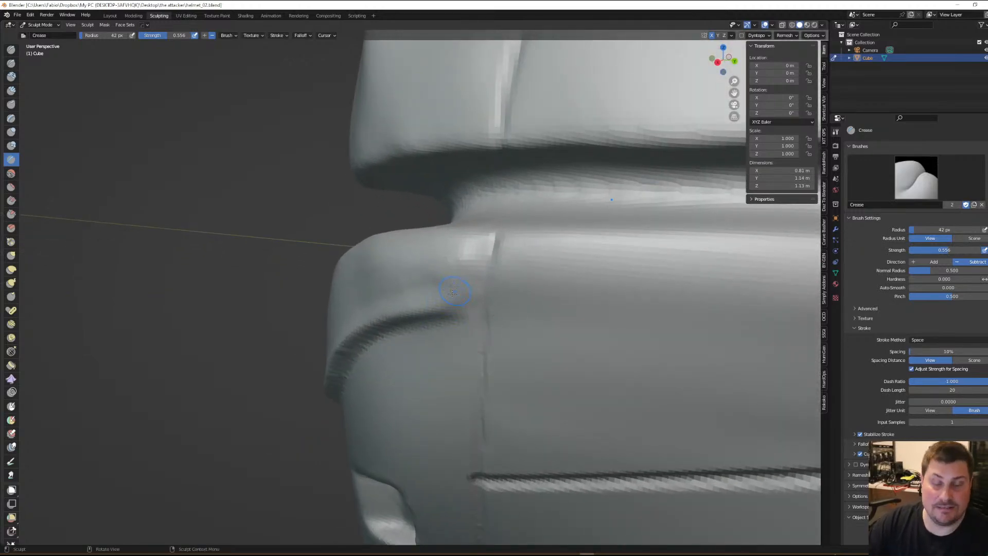
drag(449, 308, 457, 308)
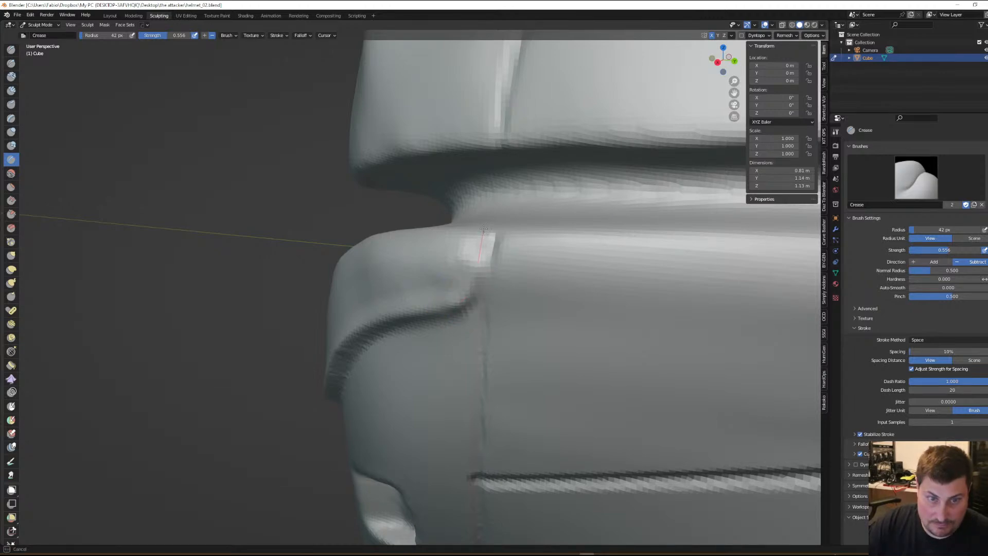
drag(483, 220, 485, 217)
ctrl+middle_drag(489, 238, 482, 301)
mouse_move(481, 303)
middle_down()
mouse_move(564, 289)
mouse_move(535, 332)
mouse_move(580, 326)
mouse_move(556, 304)
mouse_move(527, 301)
mouse_move(496, 398)
mouse_move(558, 294)
mouse_move(577, 284)
mouse_move(532, 308)
middle_up()
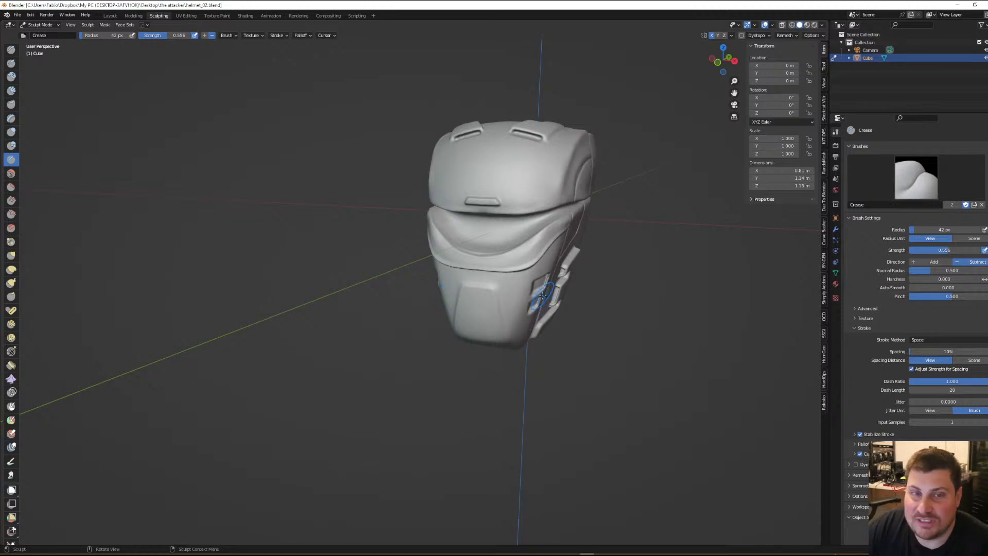
Inspect the chin panel, jaw band and side vents from the front and both sides
middle_drag(538, 291, 641, 209)
scroll(641, 208, up, 5)
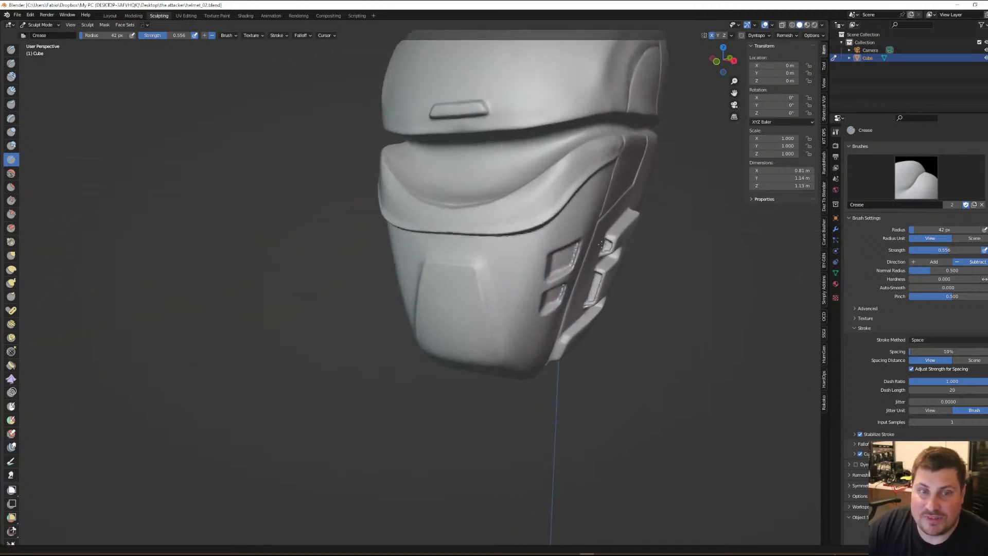
middle_drag(536, 259, 547, 223)
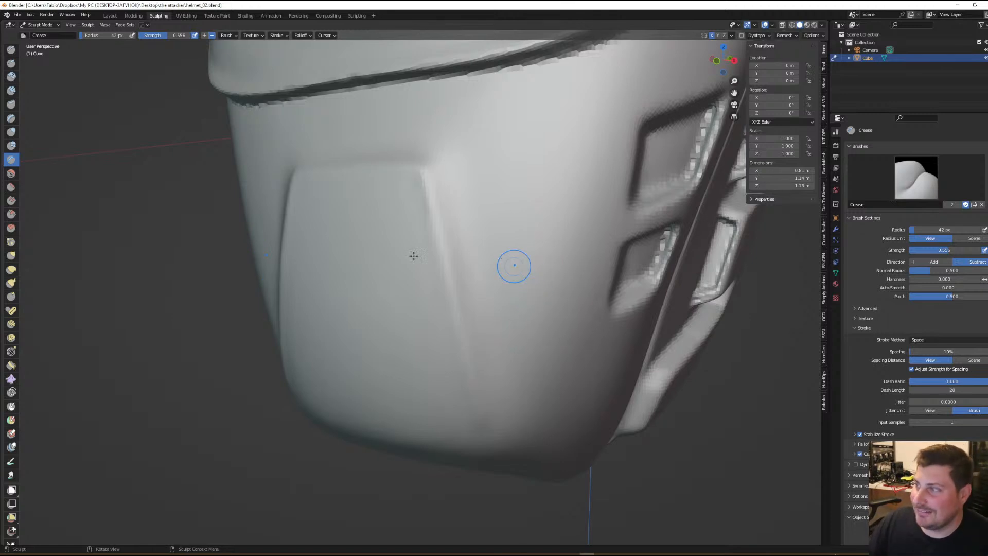
scroll(391, 252, down, 3)
middle_drag(451, 282, 502, 287)
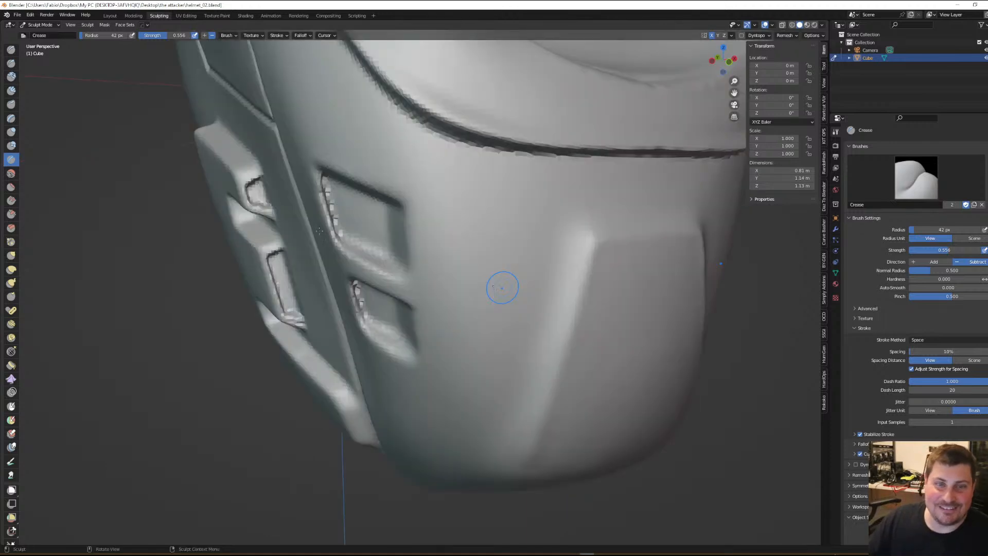
Examine the helmet's mesh density in Edit Mode in the Layout workspace, and return to the Sculpting workspace
click(111, 16)
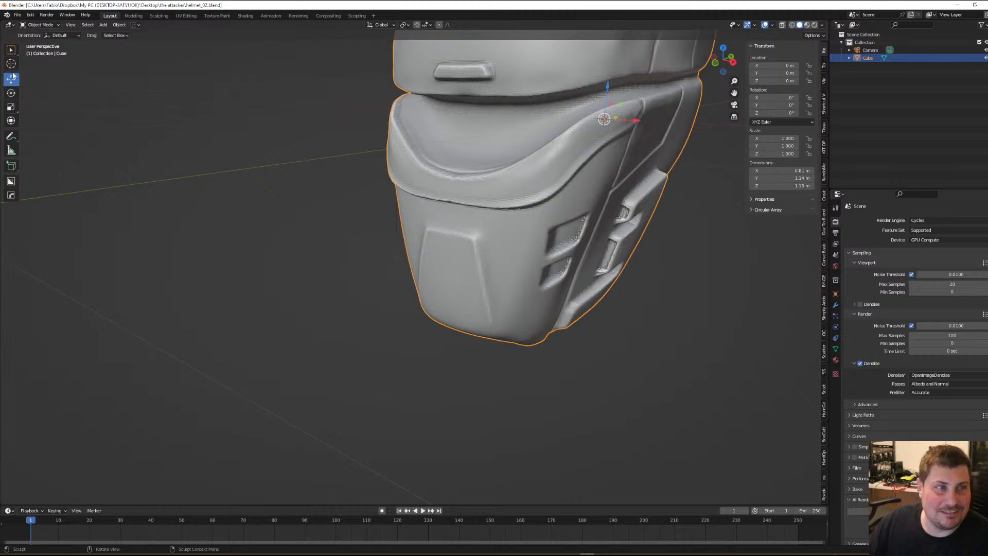
click(46, 25)
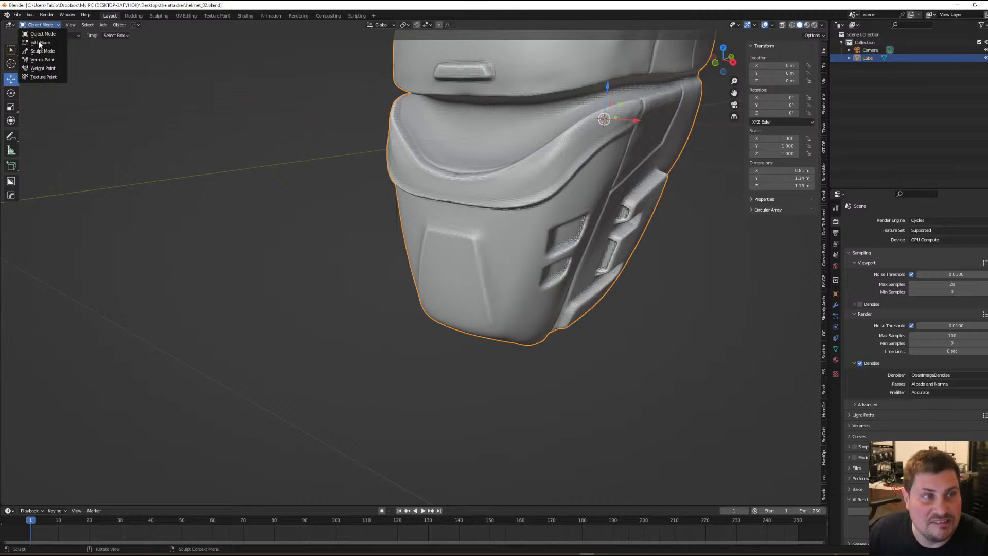
middle_drag(257, 196, 398, 269)
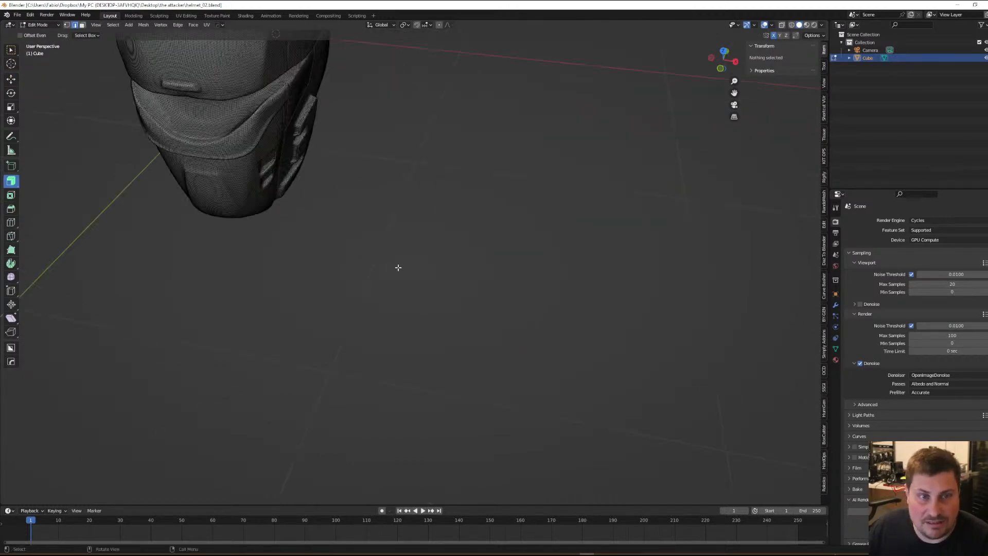
shift+middle_drag(457, 287, 517, 320)
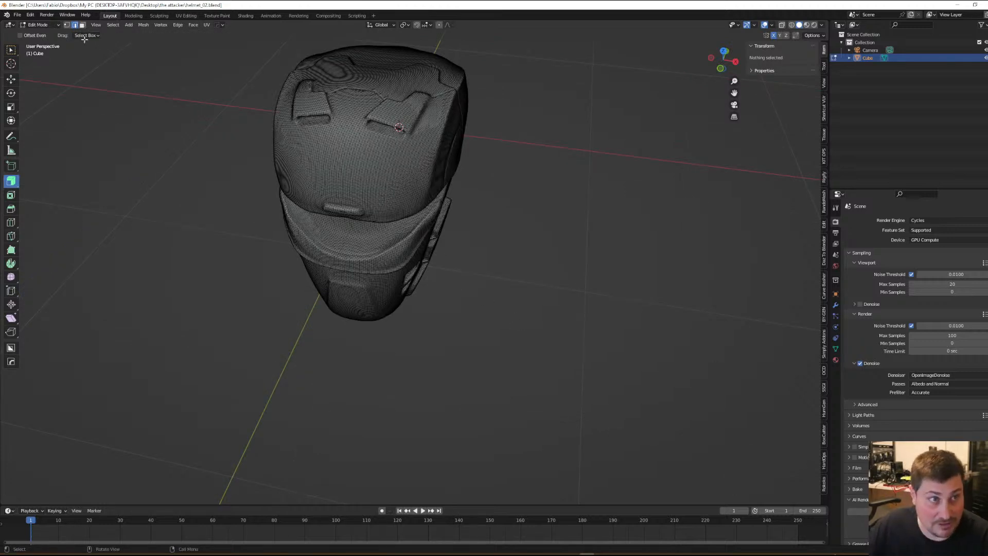
click(159, 16)
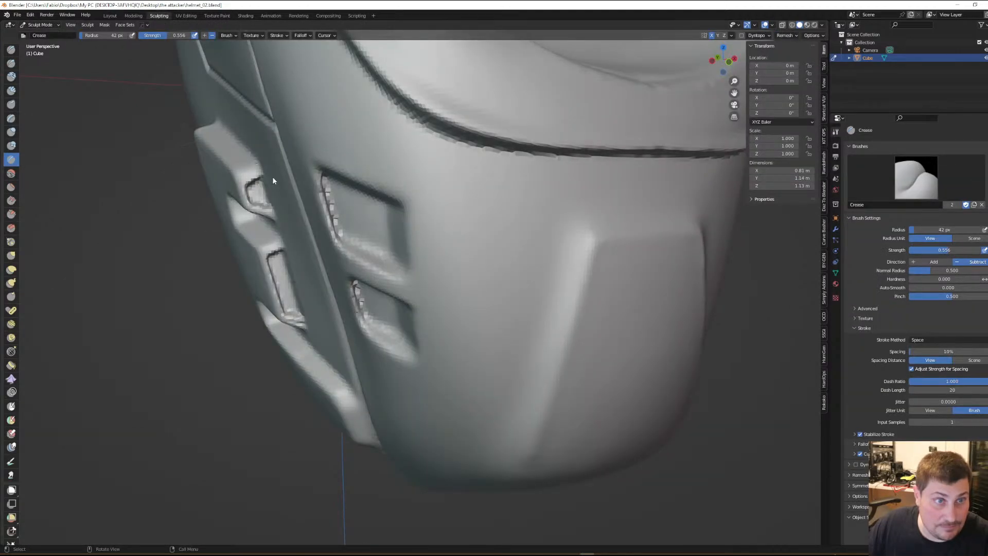
Save the helmet_02.blend file
click(18, 15)
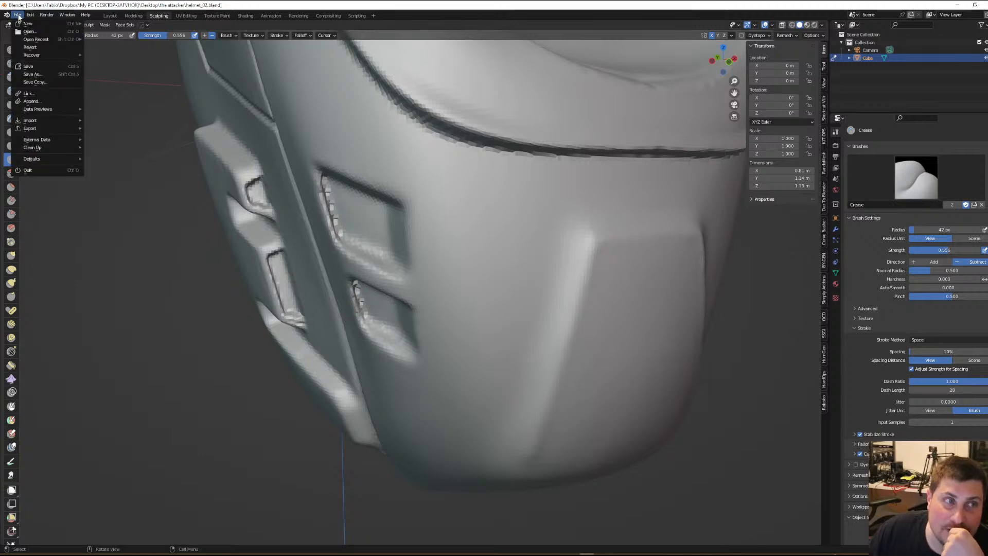
click(28, 67)
scroll(262, 248, down, 4)
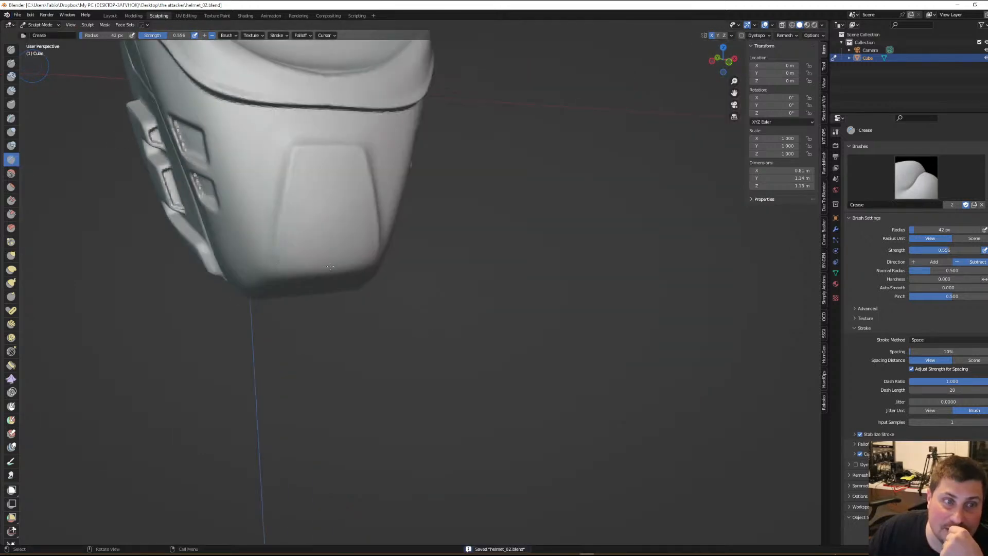
Review the overall helmet shape from the front, including a brief look in the Layout workspace
mouse_move(389, 252)
middle_down()
mouse_move(298, 251)
mouse_move(324, 287)
middle_up()
mouse_move(478, 320)
ctrl+middle_down()
mouse_move(227, 268)
mouse_move(399, 299)
mouse_move(345, 283)
ctrl+middle_up()
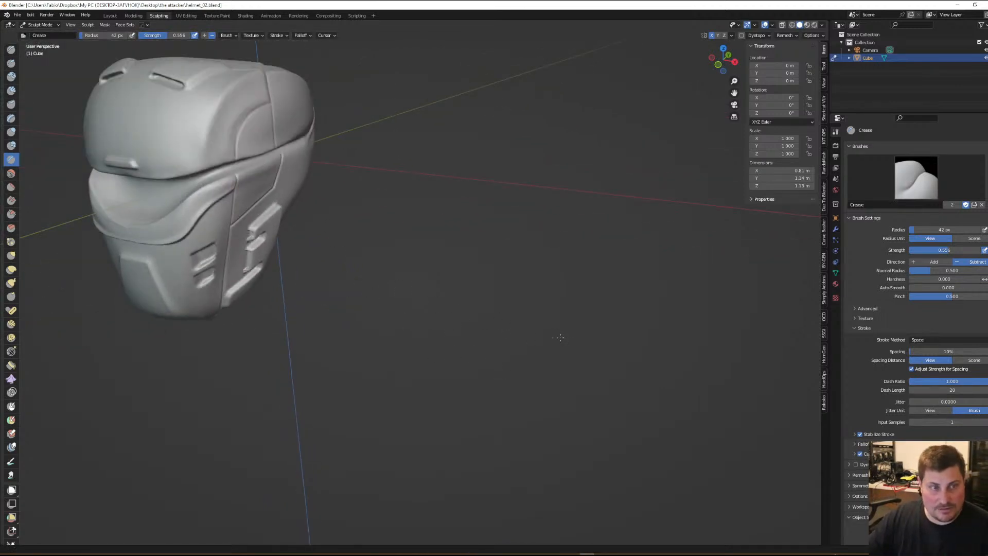
middle_drag(565, 338, 163, 125)
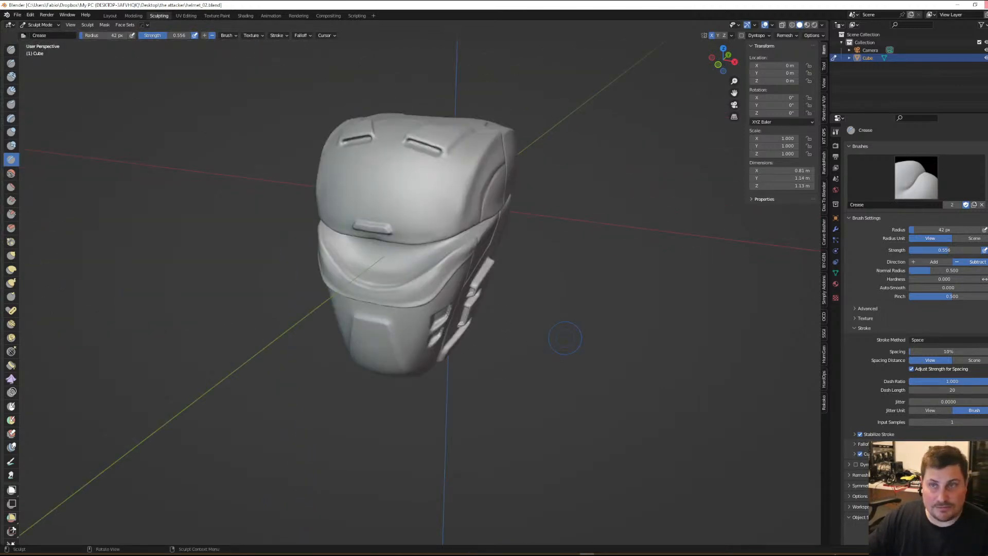
click(107, 16)
mouse_move(237, 143)
middle_down()
mouse_move(410, 241)
mouse_move(371, 256)
mouse_move(410, 256)
mouse_move(340, 206)
mouse_move(368, 221)
middle_up()
click(158, 15)
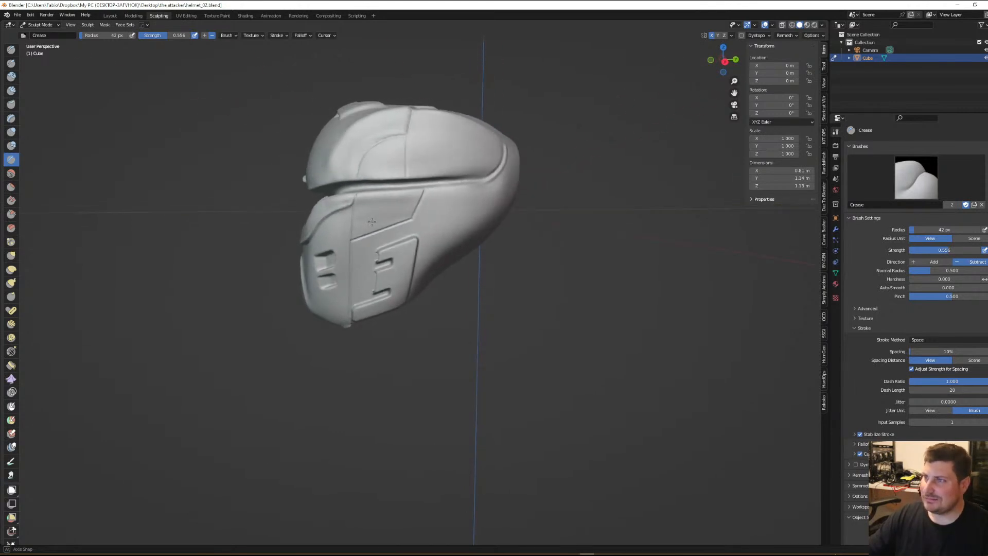
Crease the upper edge of the cheek panel from the vertical seam back to its rear corner with the 42 px Crease brush
mouse_move(381, 225)
middle_down()
mouse_move(369, 241)
mouse_move(370, 226)
mouse_move(406, 224)
mouse_move(347, 229)
mouse_move(457, 196)
mouse_move(490, 214)
mouse_move(474, 231)
mouse_move(444, 228)
middle_up()
middle_drag(372, 256, 278, 254)
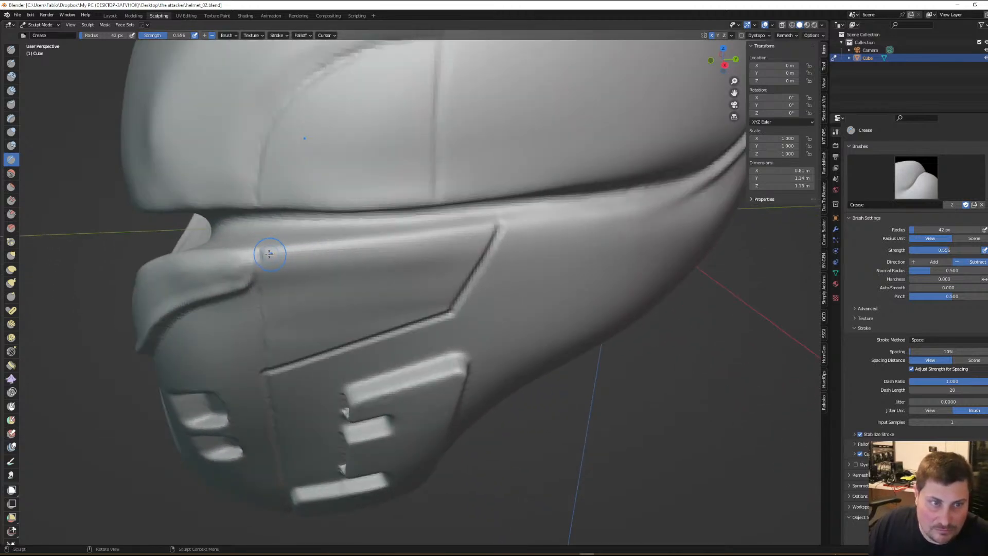
drag(268, 254, 298, 251)
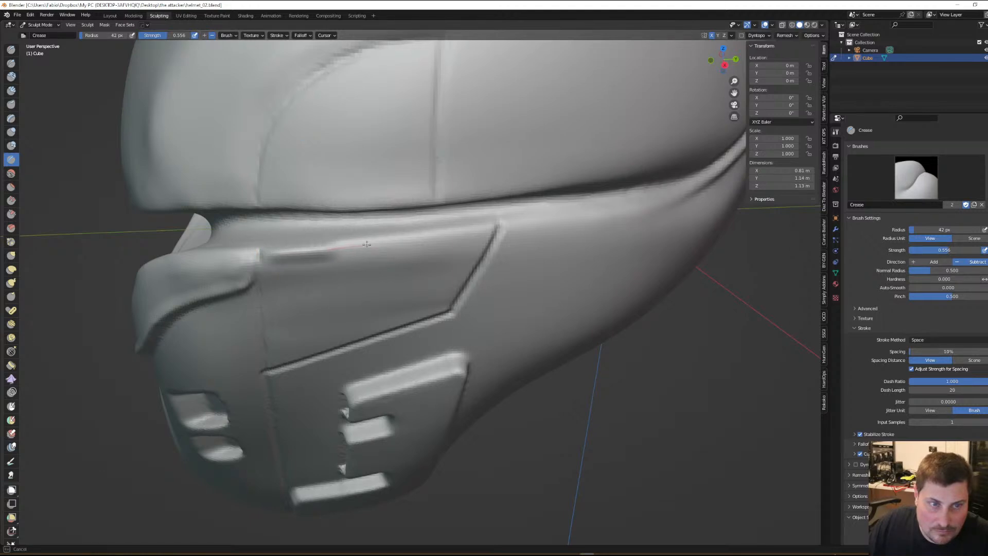
drag(400, 240, 521, 216)
mouse_move(520, 216)
middle_down()
mouse_move(353, 254)
mouse_move(280, 258)
middle_up()
scroll(344, 253, up, 3)
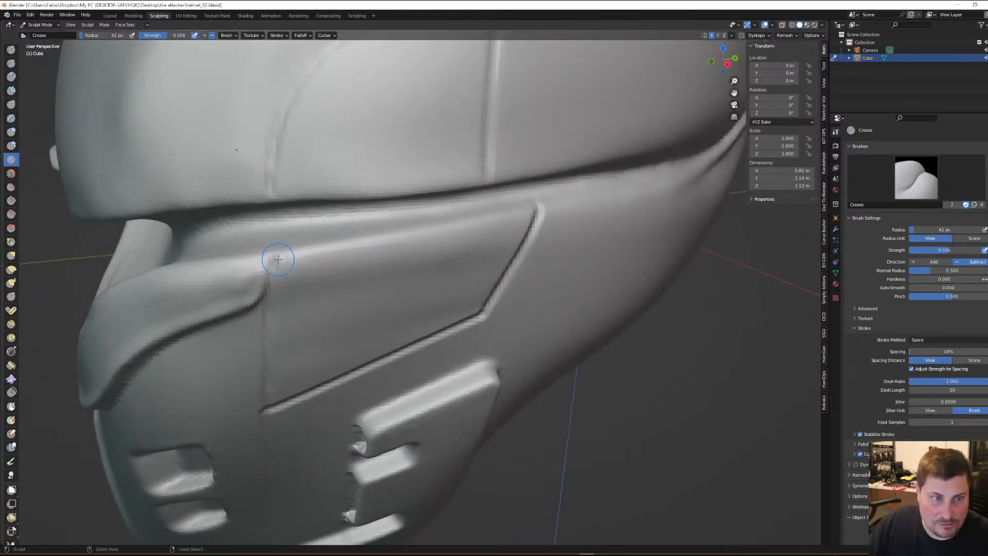
drag(276, 259, 562, 197)
scroll(458, 237, down, 3)
Extend the crease rearward from the cheek panel's upper corner, below the visor seam, toward the curved ridge at the back
mouse_move(478, 252)
middle_down()
mouse_move(456, 245)
mouse_move(283, 272)
middle_up()
middle_drag(283, 272, 288, 271)
scroll(309, 270, up, 6)
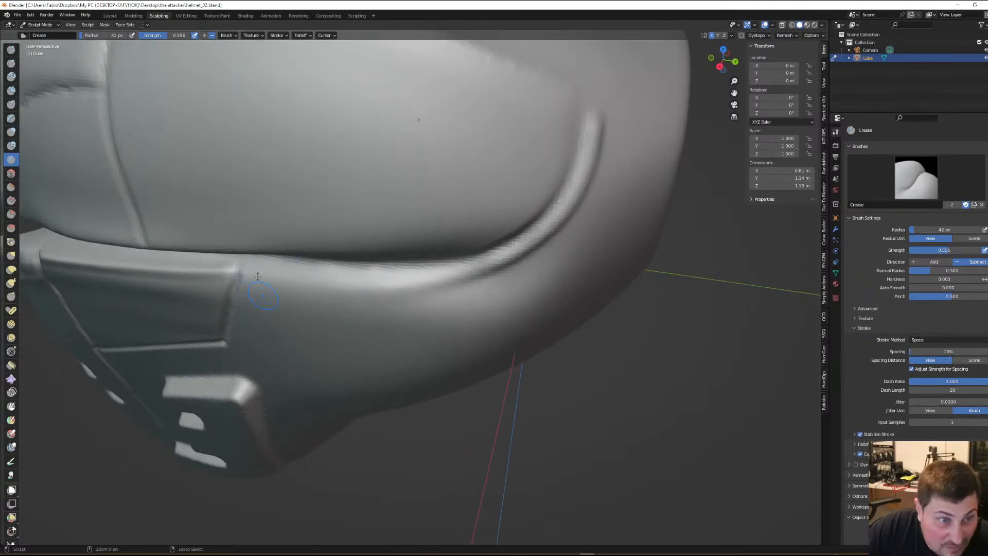
mouse_move(244, 273)
mouse_down()
mouse_move(380, 288)
mouse_move(469, 267)
mouse_up()
mouse_move(470, 267)
middle_down()
mouse_move(540, 208)
mouse_move(558, 175)
middle_up()
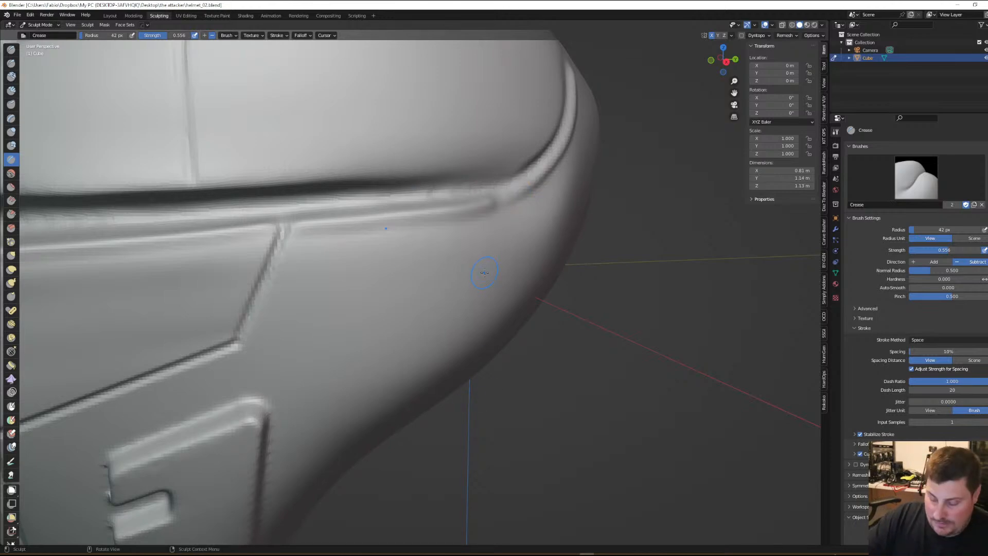
Build up a creased ridge below the visor seam from the cheek panel's upper rear corner to the curved back ridge, using inverted Crease strokes
middle_drag(484, 272, 485, 199)
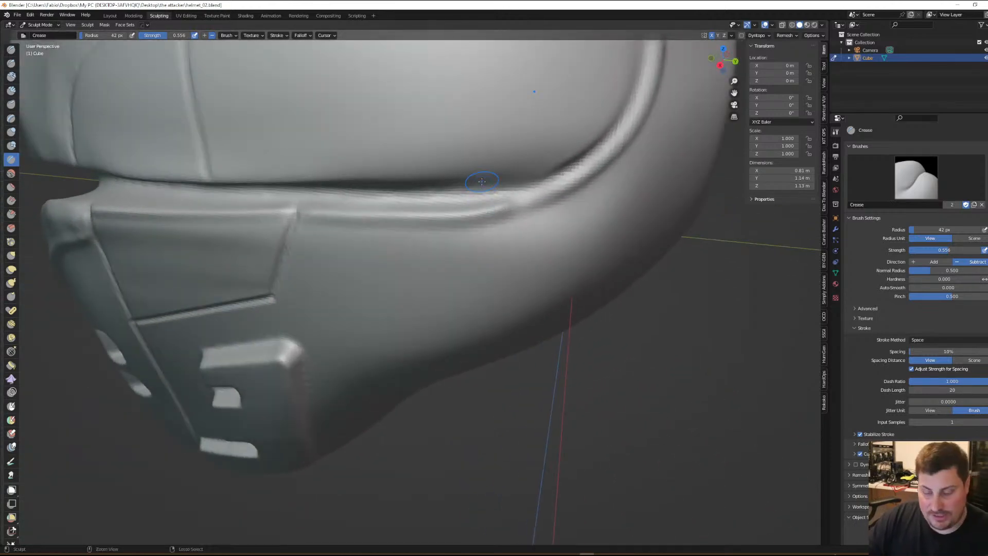
mouse_move(510, 237)
middle_down()
mouse_move(530, 280)
mouse_move(380, 236)
middle_up()
middle_drag(330, 267, 315, 280)
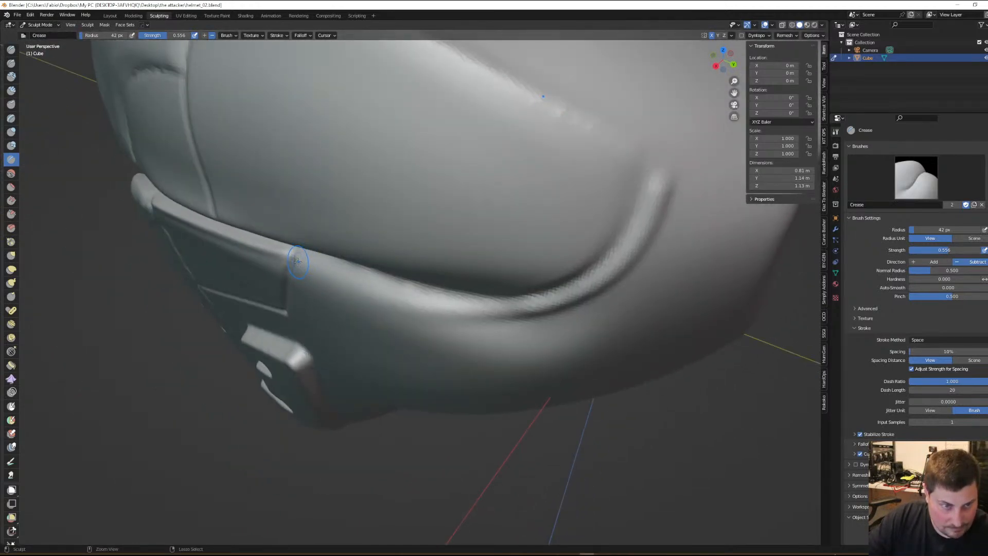
ctrl+drag(298, 262, 297, 261)
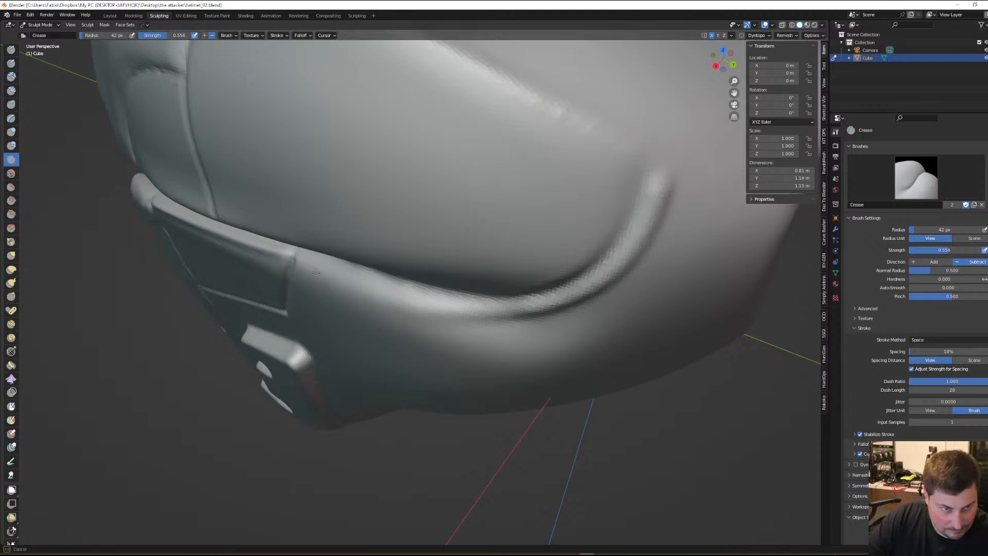
mouse_move(346, 283)
ctrl+mouse_down()
mouse_move(479, 313)
mouse_move(573, 297)
mouse_move(633, 245)
mouse_move(660, 200)
mouse_move(666, 125)
ctrl+mouse_up()
mouse_move(666, 125)
middle_down()
mouse_move(638, 163)
mouse_move(590, 185)
mouse_move(646, 178)
mouse_move(607, 177)
mouse_move(586, 205)
mouse_move(606, 212)
mouse_move(592, 246)
mouse_move(514, 241)
mouse_move(470, 209)
mouse_move(524, 297)
mouse_move(514, 269)
mouse_move(595, 206)
middle_up()
scroll(586, 206, down, 5)
scroll(557, 244, down, 3)
scroll(595, 206, up, 2)
Set up the Mask brush with a 28 px radius and the Line stroke method
key(x)
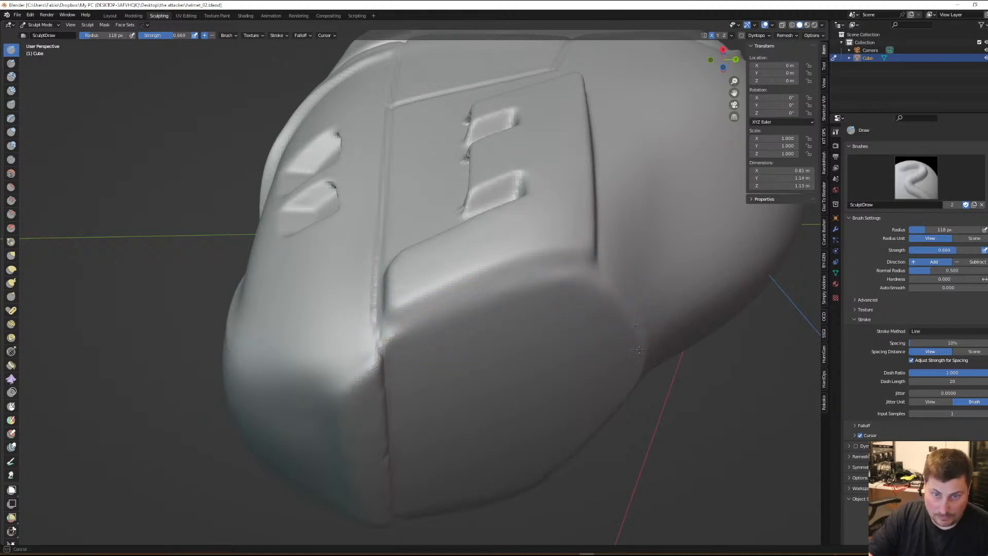
mouse_move(637, 332)
middle_down()
mouse_move(515, 365)
mouse_move(499, 322)
mouse_move(557, 267)
mouse_move(592, 255)
mouse_move(539, 289)
mouse_move(555, 308)
mouse_move(589, 278)
middle_up()
scroll(558, 268, up, 2)
scroll(573, 272, down, 4)
scroll(608, 263, up, 5)
middle_drag(624, 249, 597, 246)
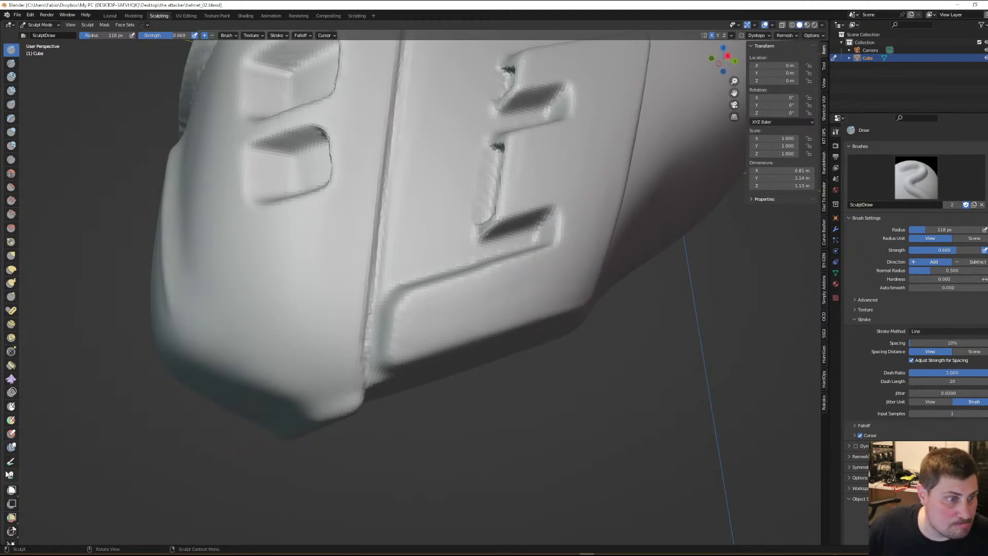
click(11, 407)
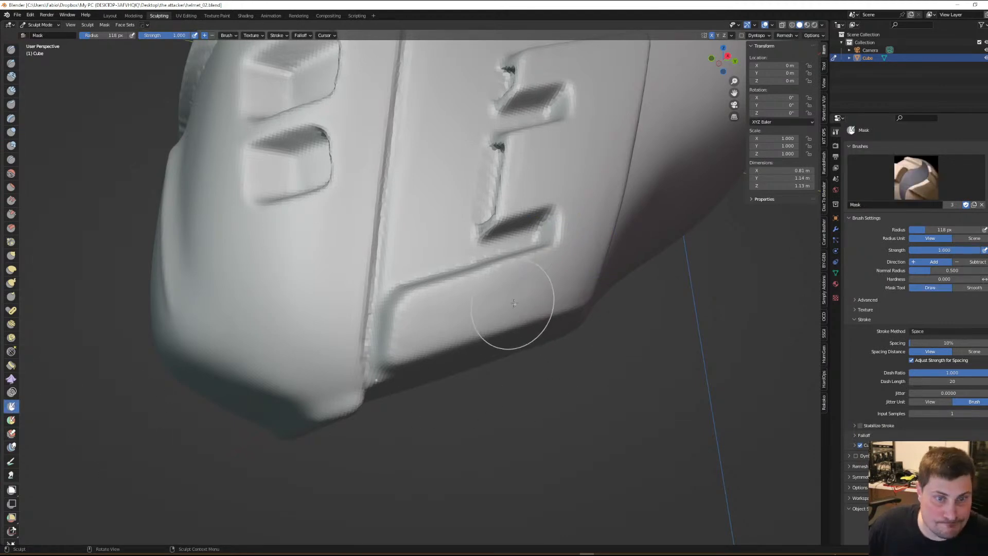
key(f)
click(468, 307)
middle_drag(494, 307, 492, 315)
click(929, 332)
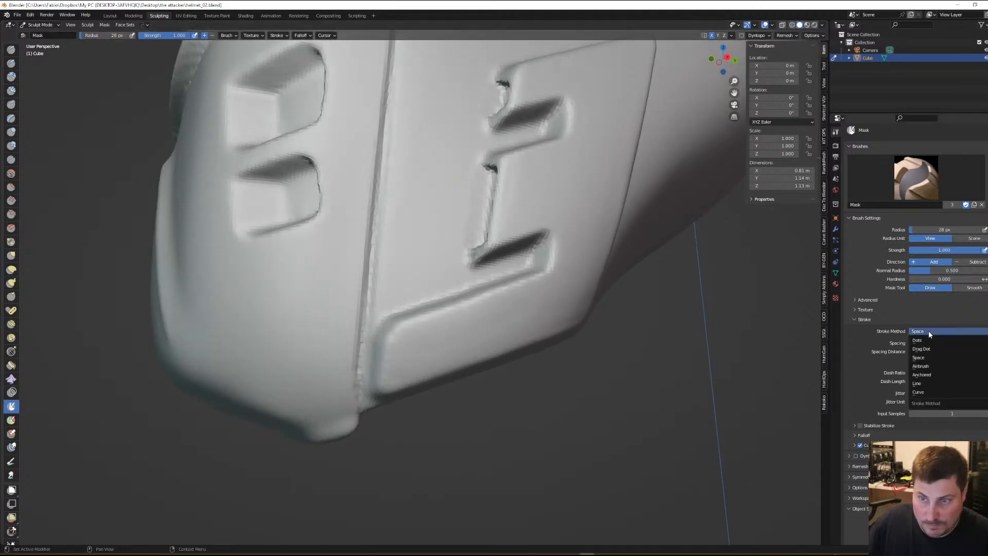
click(917, 384)
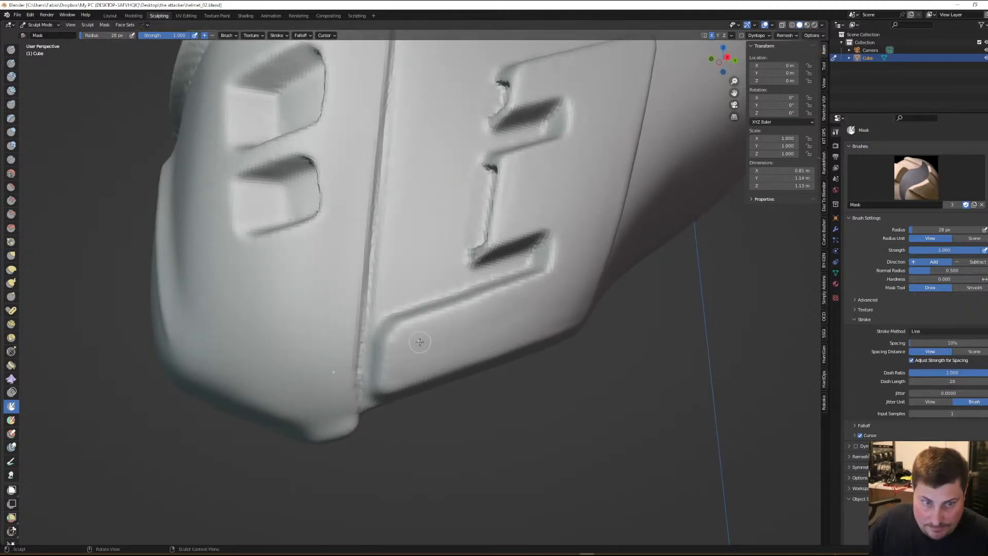
Try to mask straight lines across the raised strip at the bottom of the cheek panel
drag(414, 343, 555, 298)
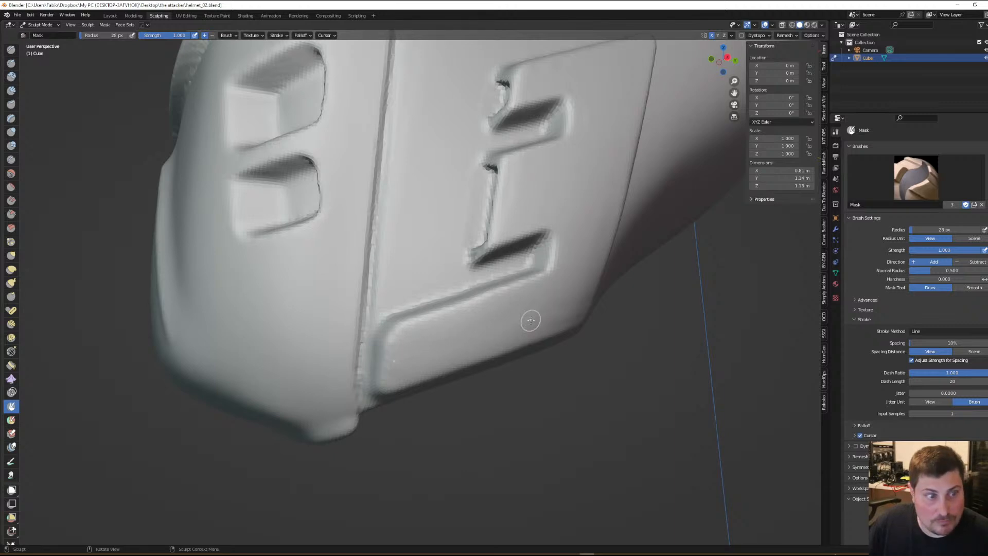
middle_drag(531, 320, 553, 311)
middle_drag(534, 361, 528, 326)
scroll(528, 326, up, 6)
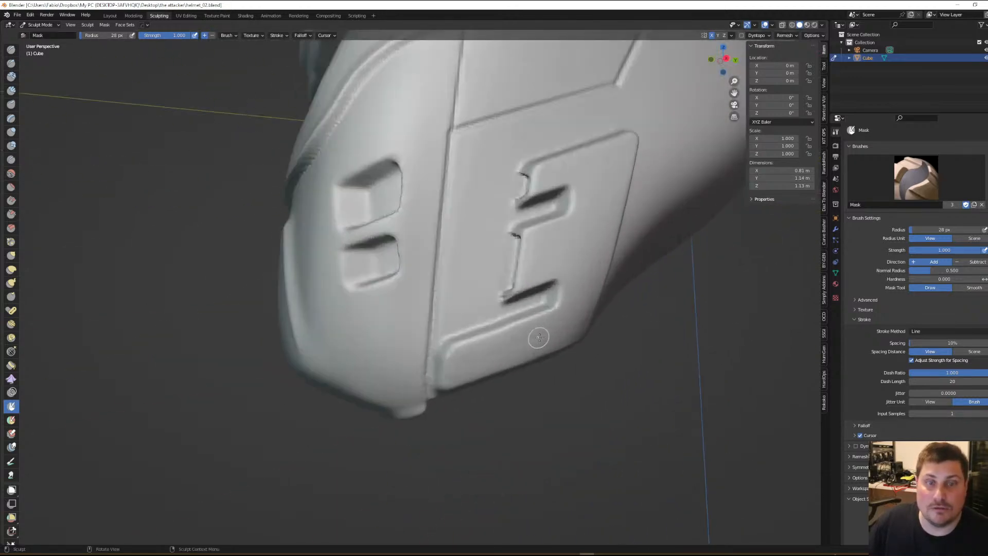
scroll(546, 330, up, 2)
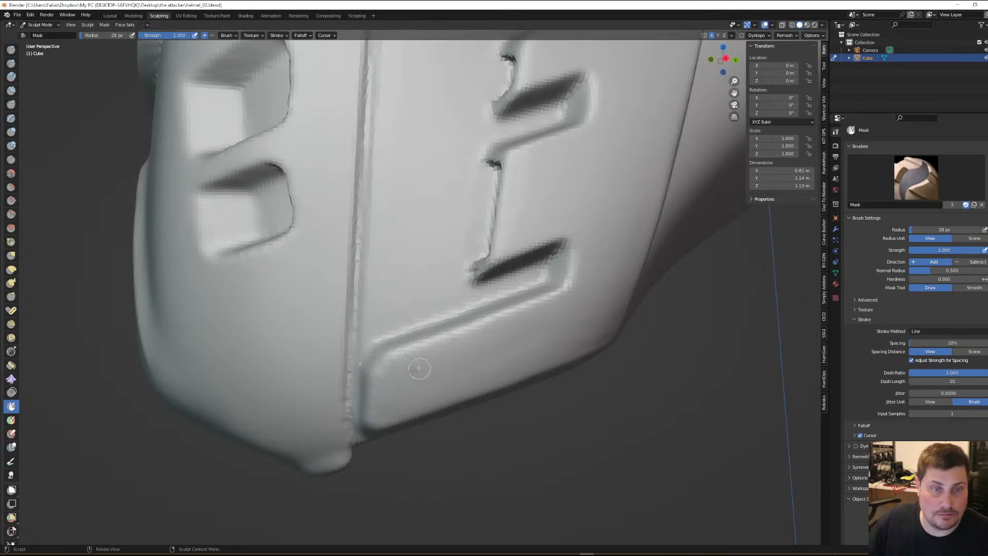
drag(409, 247, 443, 346)
Examine the cheek panel from several angles and try another straight mask line along its lower strip
middle_drag(507, 377, 508, 350)
scroll(508, 350, down, 7)
middle_drag(449, 383, 394, 386)
scroll(30, 407, up, 2)
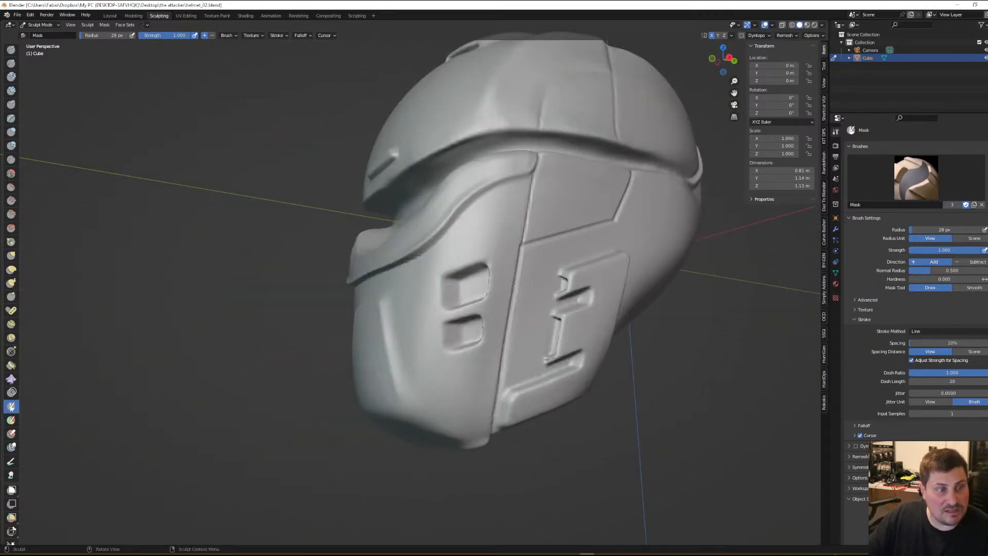
scroll(310, 435, down, 2)
middle_drag(310, 434, 291, 426)
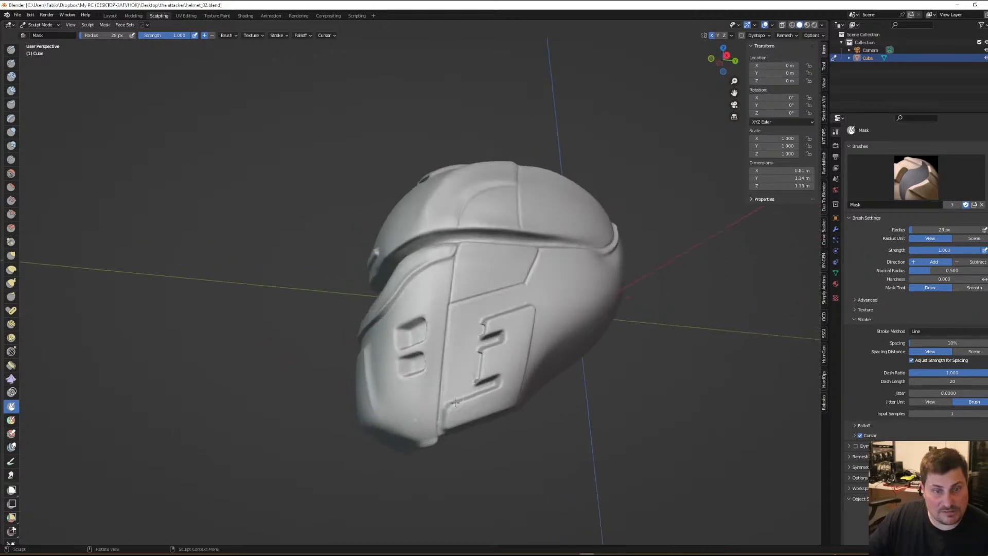
scroll(473, 416, up, 5)
mouse_move(473, 416)
middle_down()
mouse_move(466, 375)
mouse_move(471, 402)
middle_up()
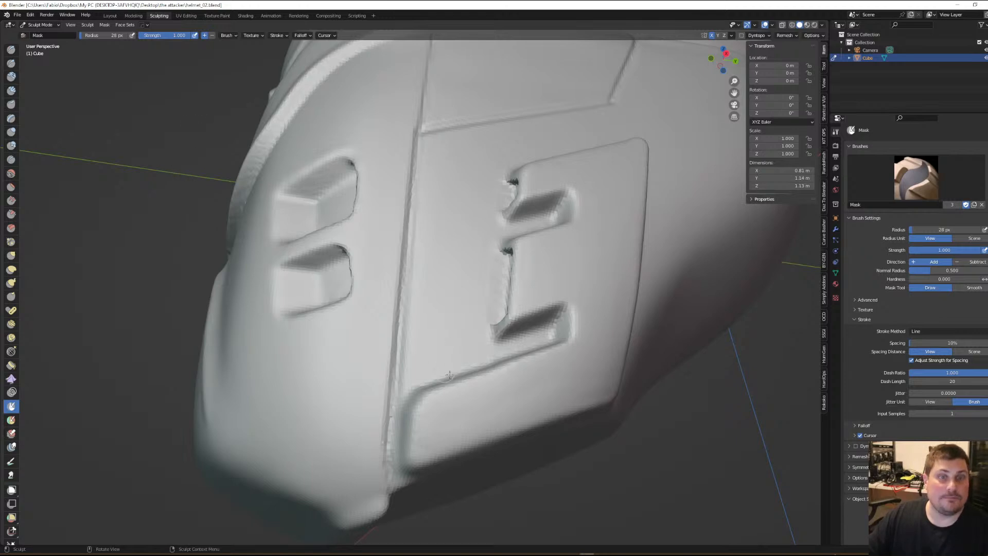
middle_drag(446, 372, 453, 397)
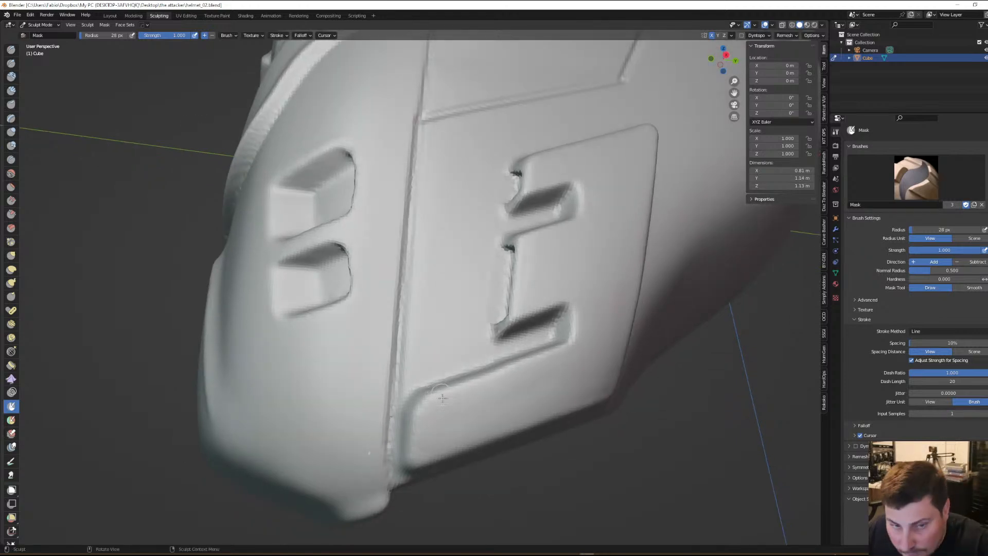
mouse_move(437, 422)
mouse_down()
mouse_move(509, 411)
mouse_move(592, 372)
mouse_up()
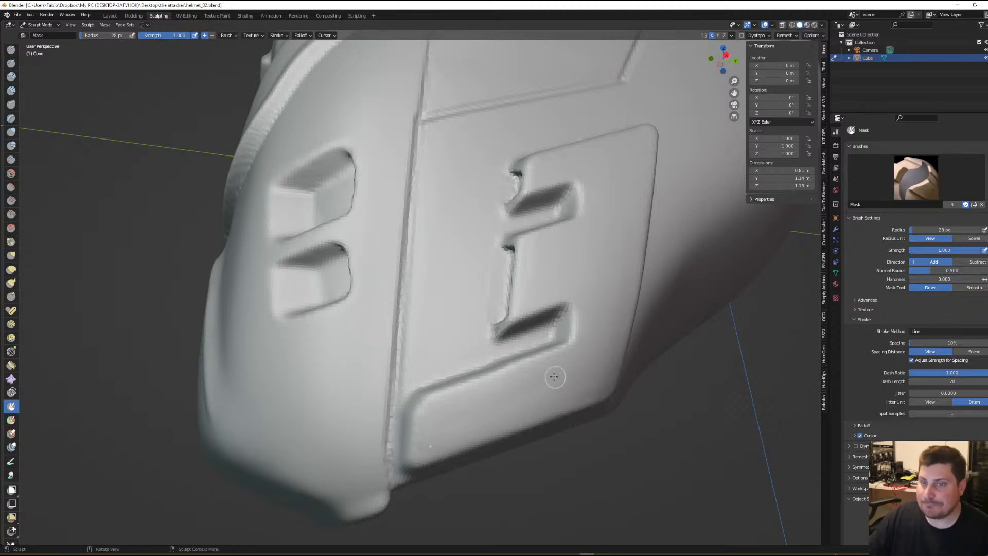
scroll(484, 373, down, 5)
middle_drag(476, 299, 447, 306)
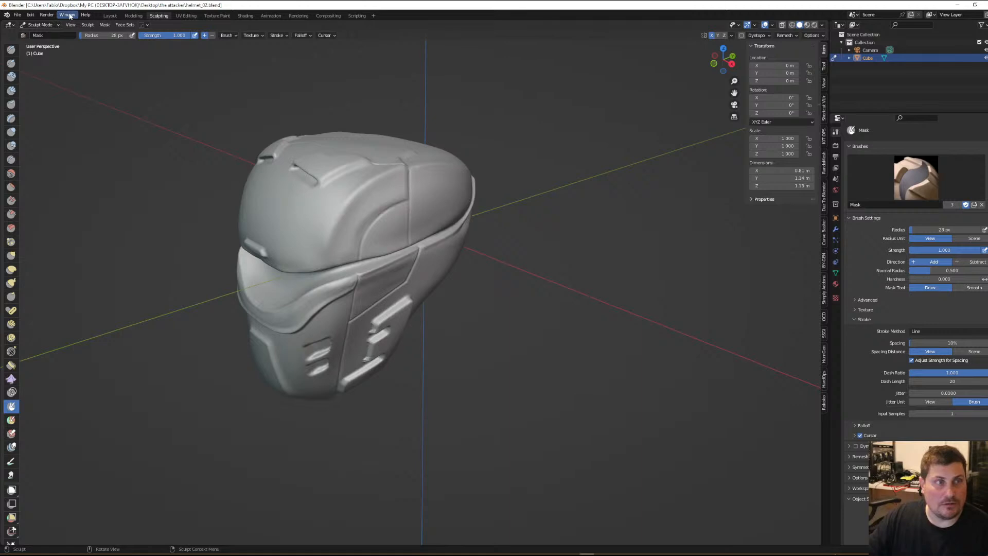
Check the helmet in the Layout workspace, reselect it, and return to the Sculpting workspace
click(110, 16)
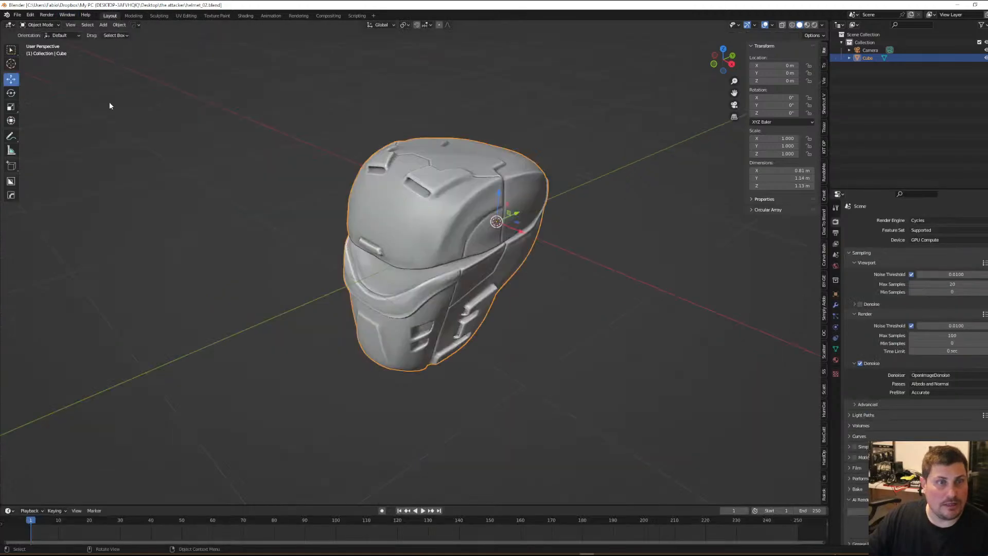
click(238, 216)
scroll(418, 211, up, 1)
click(419, 211)
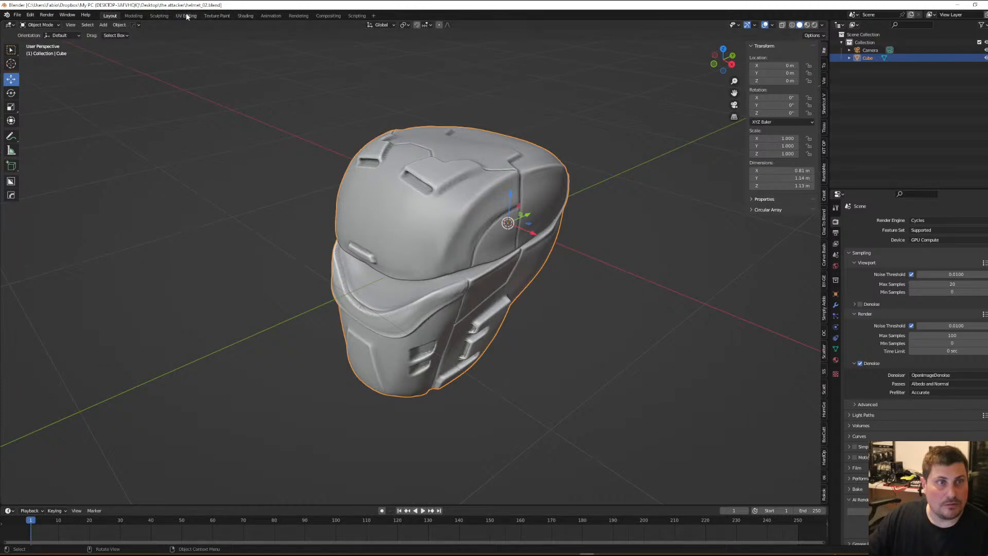
click(164, 16)
Try once more to mask a straight line along the cheek panel's lower strip, checking the panel from the side and front
mouse_move(340, 325)
middle_down()
mouse_move(341, 313)
mouse_move(291, 276)
mouse_move(378, 287)
middle_up()
scroll(291, 277, up, 3)
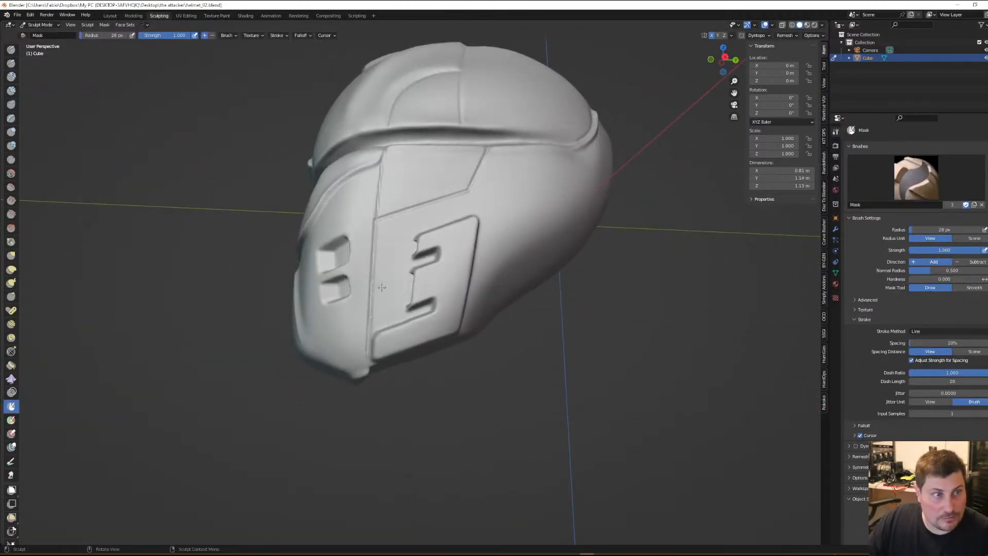
scroll(353, 353, up, 2)
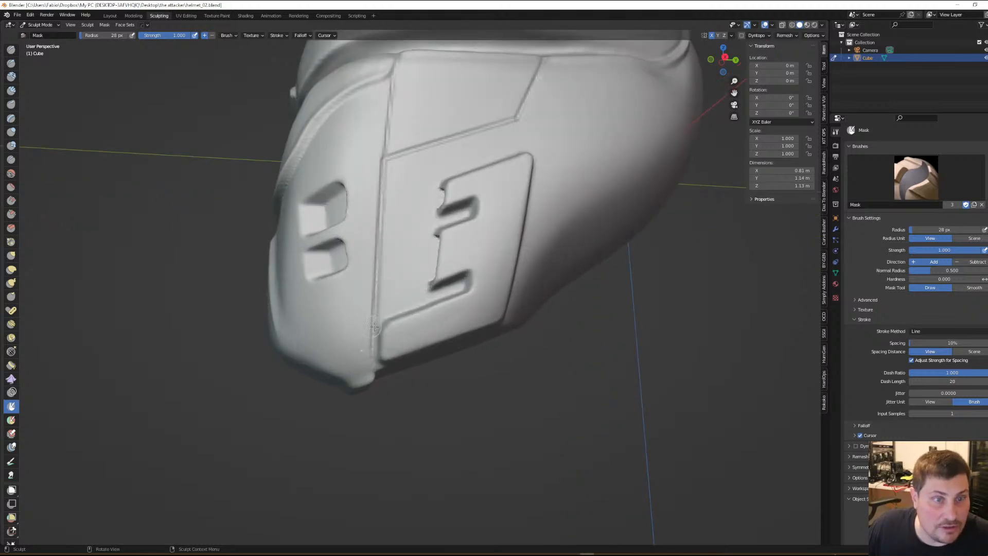
scroll(371, 332, up, 4)
drag(401, 342, 586, 282)
middle_drag(551, 287, 521, 316)
scroll(499, 382, down, 5)
middle_drag(499, 381, 479, 367)
scroll(484, 353, up, 5)
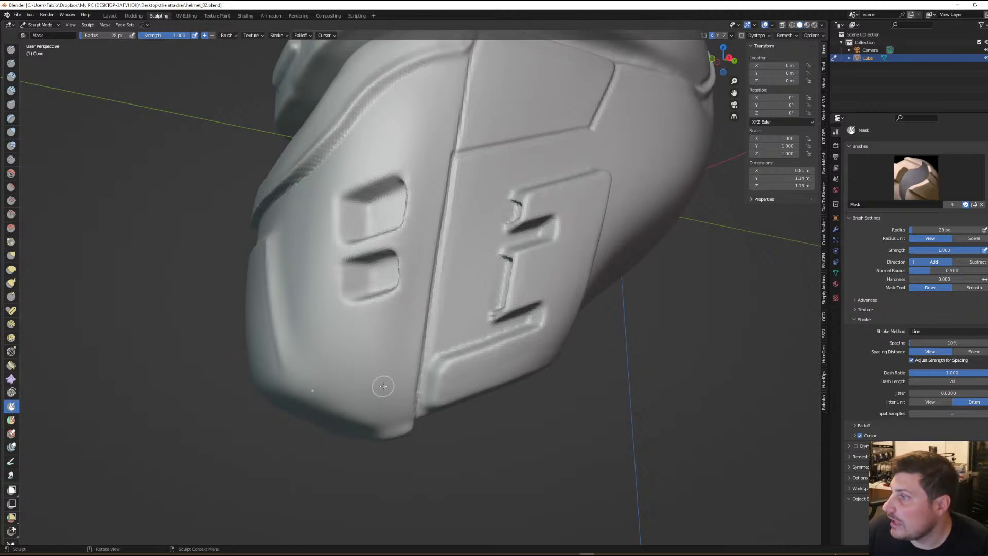
middle_drag(445, 382, 380, 422)
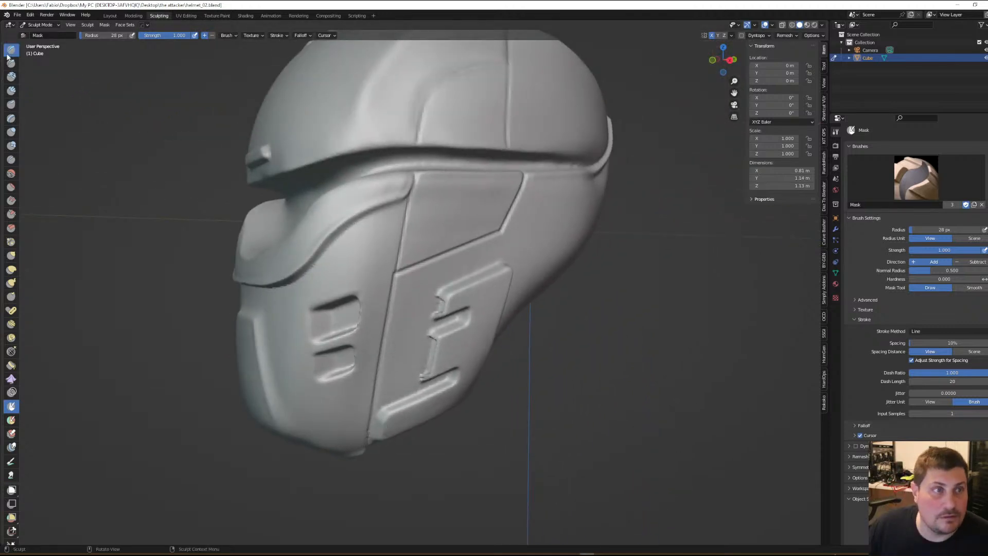
Try a straight stroke along the lower cheek strip with the 28 px Draw brush and inspect it from below
click(10, 50)
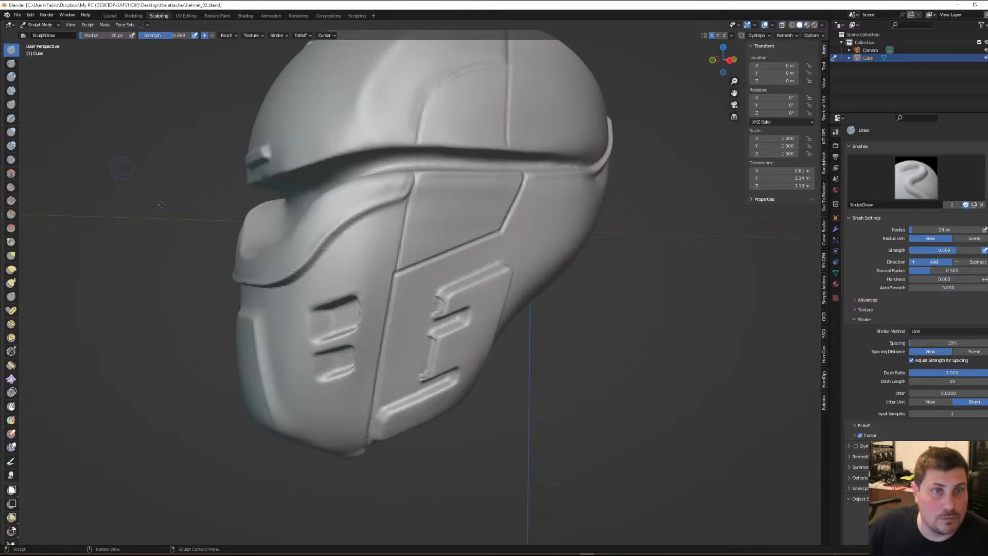
scroll(353, 342, down, 2)
scroll(339, 352, up, 8)
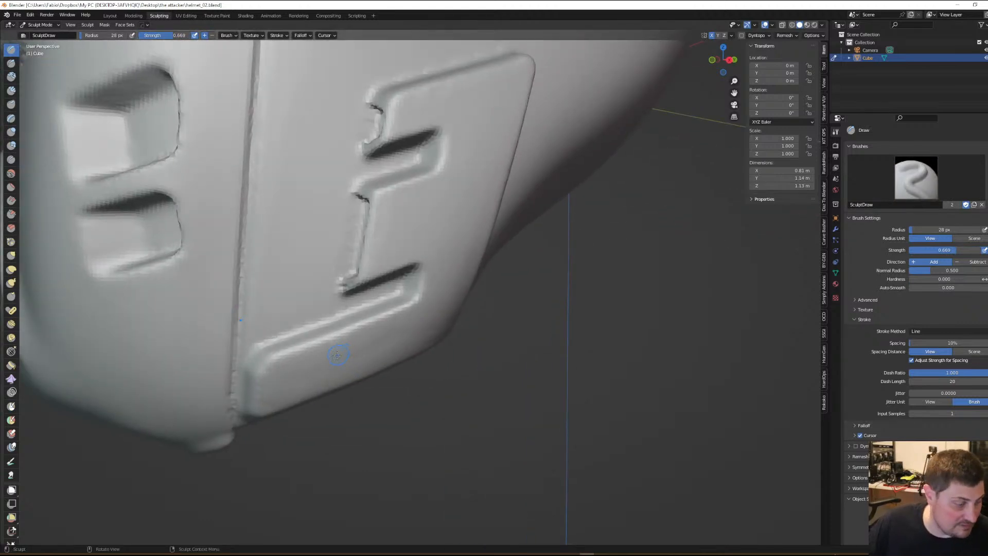
scroll(319, 359, up, 2)
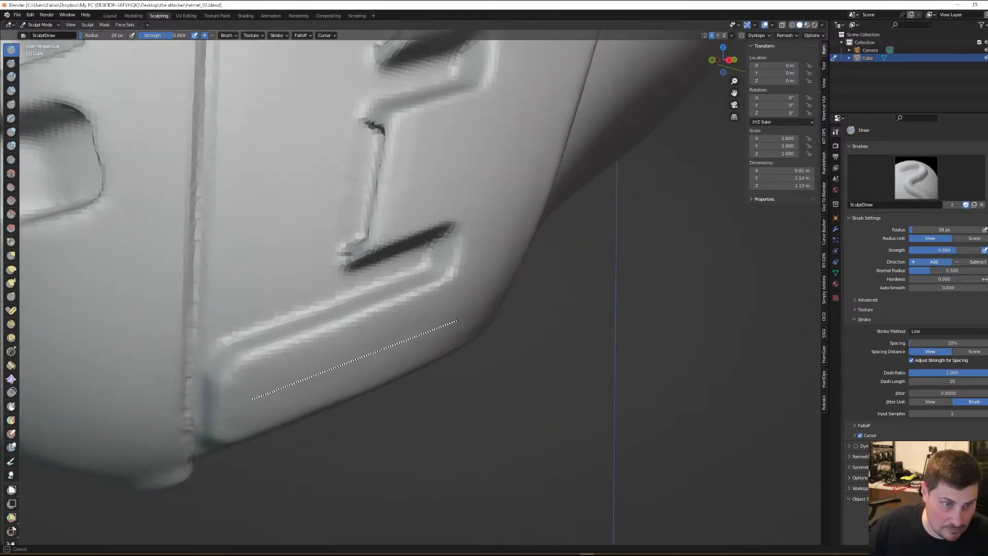
scroll(426, 332, down, 1)
scroll(426, 332, down, 2)
middle_drag(425, 332, 434, 261)
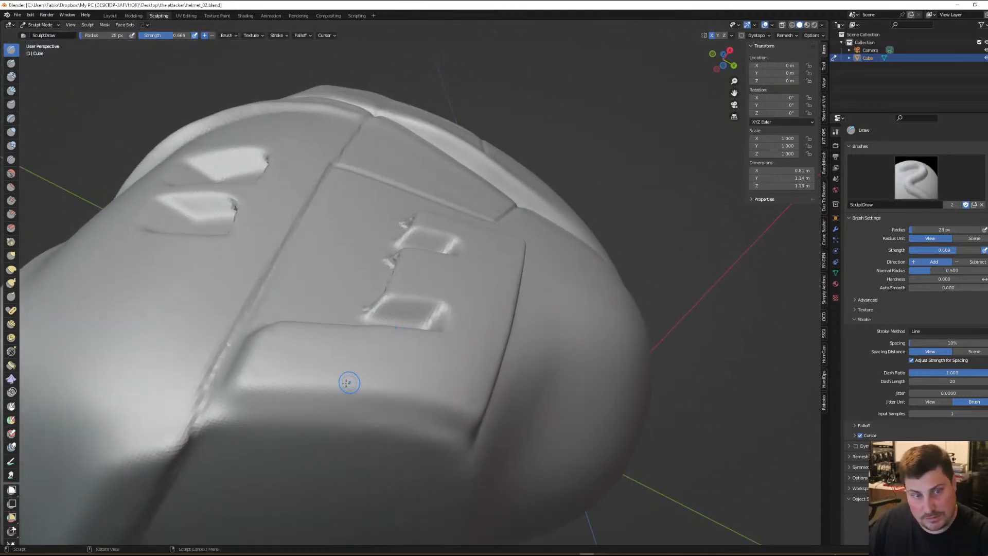
Switch back to the Mask brush and set its stroke method to Space
scroll(353, 379, up, 1)
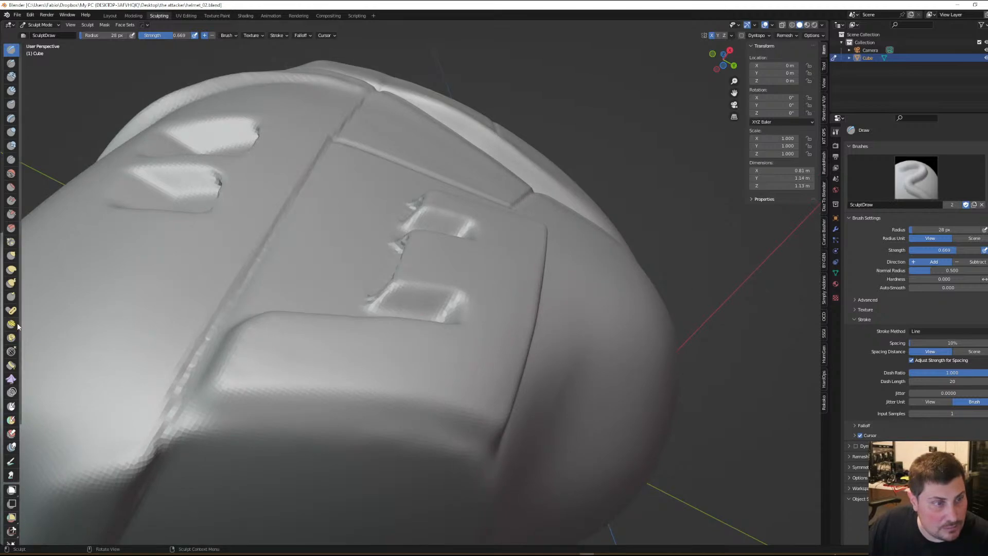
click(14, 407)
right_click(332, 356)
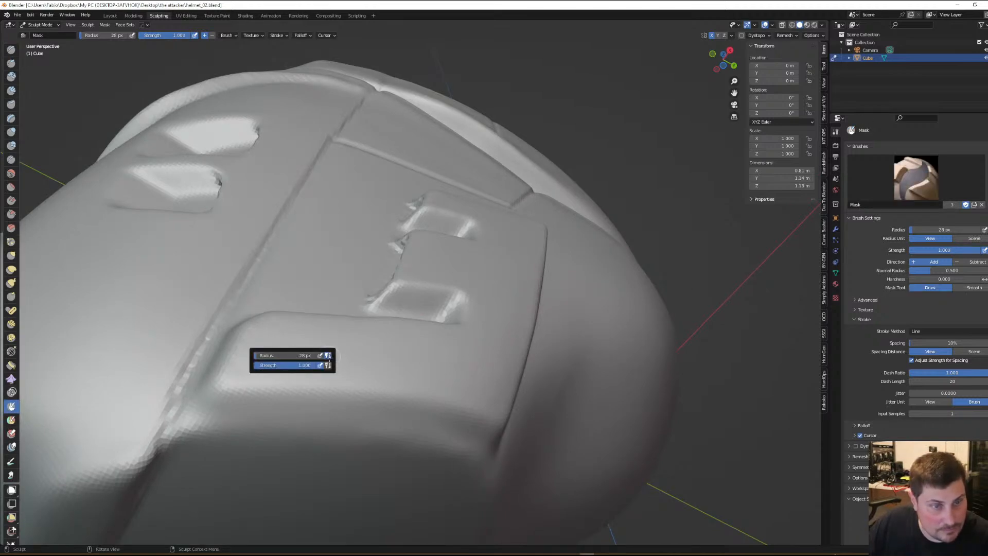
mouse_move(445, 329)
middle_down()
mouse_move(436, 366)
mouse_move(409, 353)
mouse_move(314, 360)
middle_up()
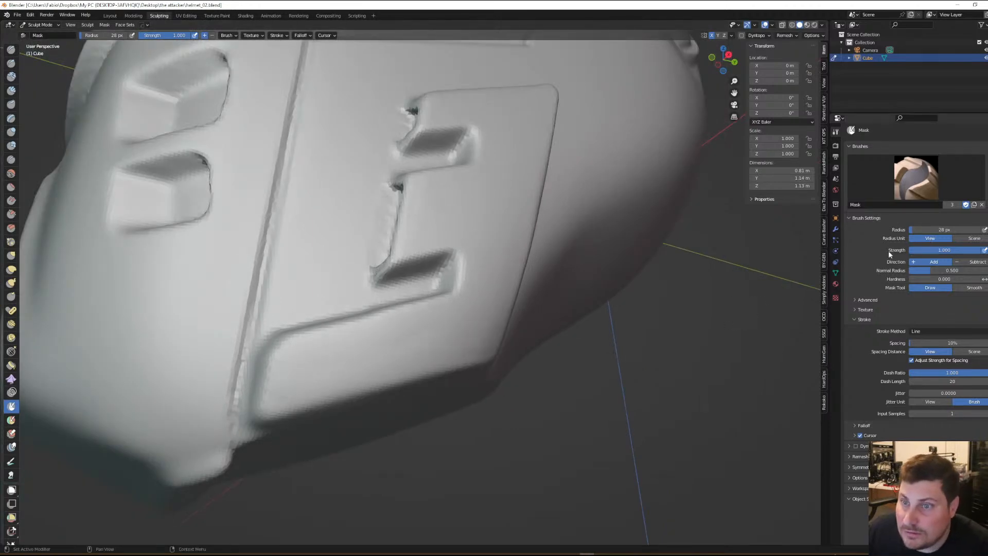
click(927, 331)
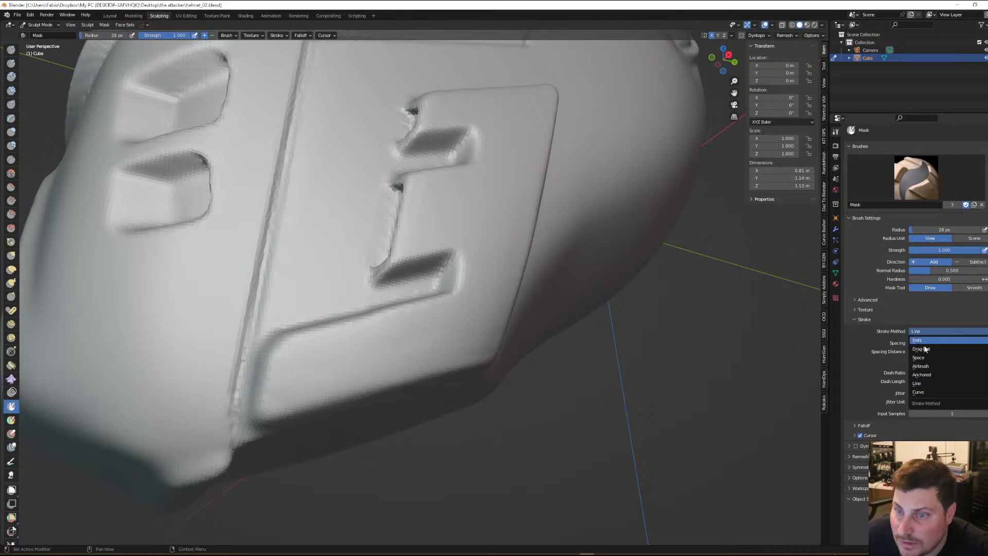
click(919, 357)
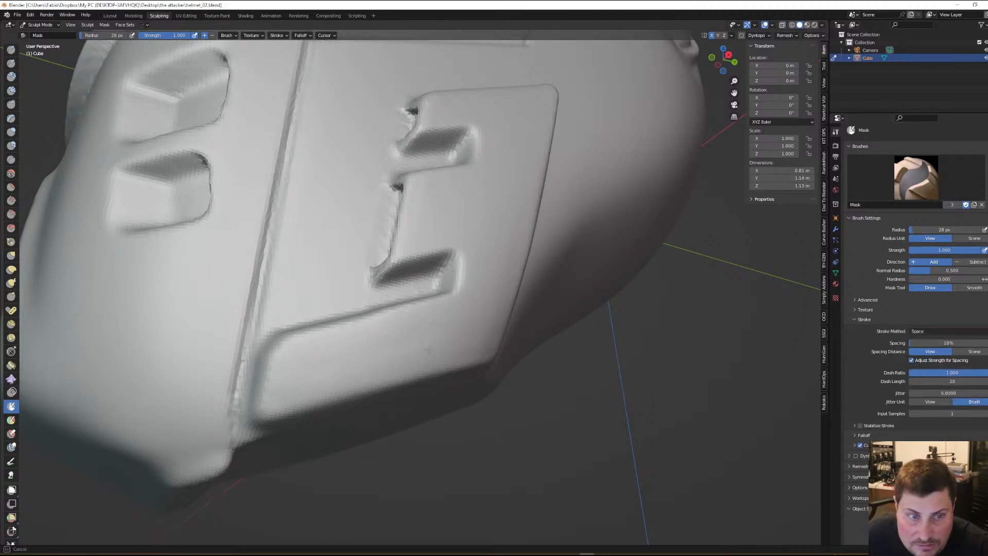
Examine the lower cheek strip and the overall helmet shape from the front and side
mouse_move(469, 343)
middle_down()
mouse_move(377, 338)
mouse_move(339, 355)
middle_up()
scroll(342, 361, down, 6)
mouse_move(488, 355)
middle_down()
mouse_move(453, 379)
mouse_move(414, 344)
middle_up()
scroll(378, 280, up, 1)
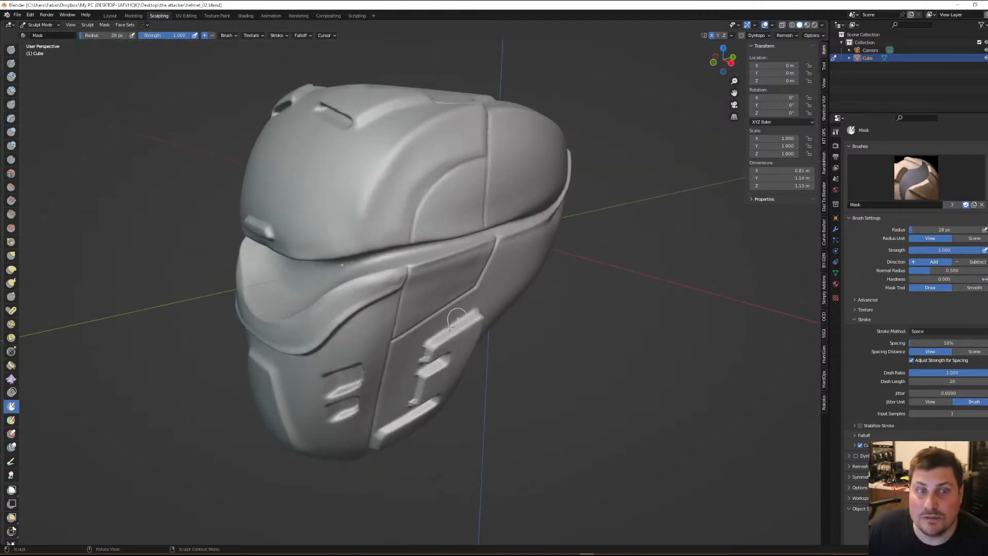
scroll(380, 278, up, 1)
scroll(379, 279, down, 2)
scroll(14, 502, down, 6)
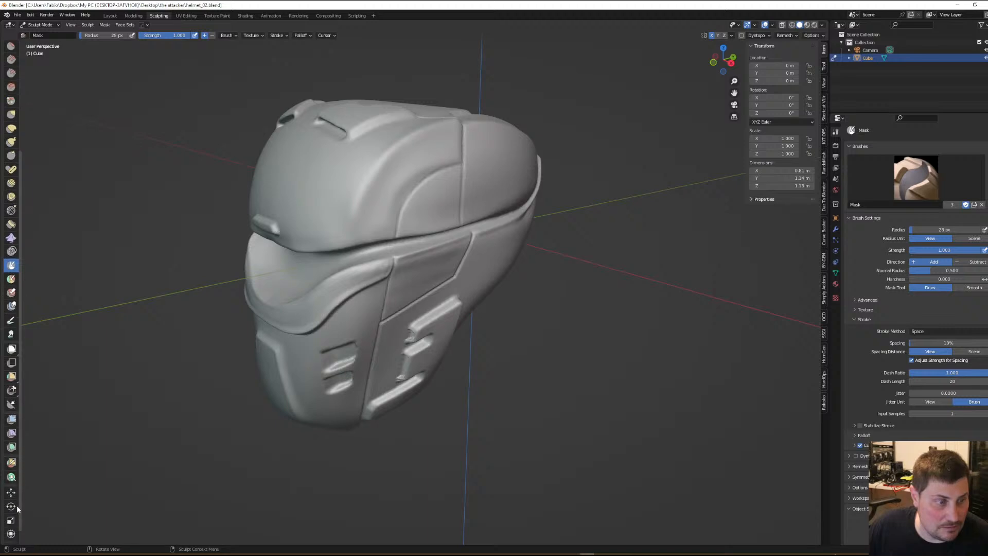
Try shifting the mesh with the Move tool, undo the move, and inspect the cheek panel from below
click(11, 479)
middle_drag(107, 475, 408, 324)
scroll(411, 325, up, 1)
middle_drag(504, 311, 517, 302)
drag(533, 312, 469, 313)
key(ctrl+z)
middle_drag(342, 378, 362, 375)
scroll(362, 396, up, 3)
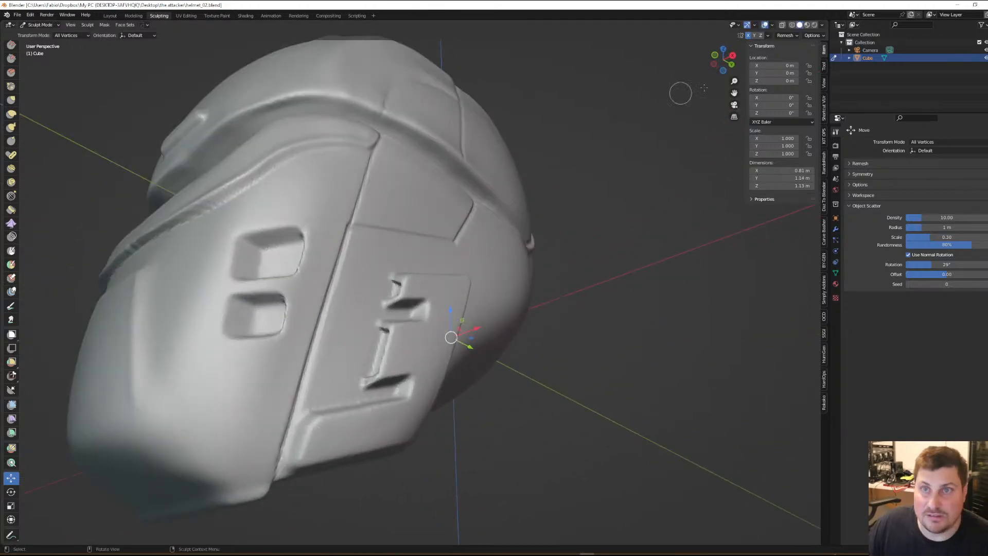
Turn on the sculpt mask display in the viewport overlays
click(755, 28)
click(757, 29)
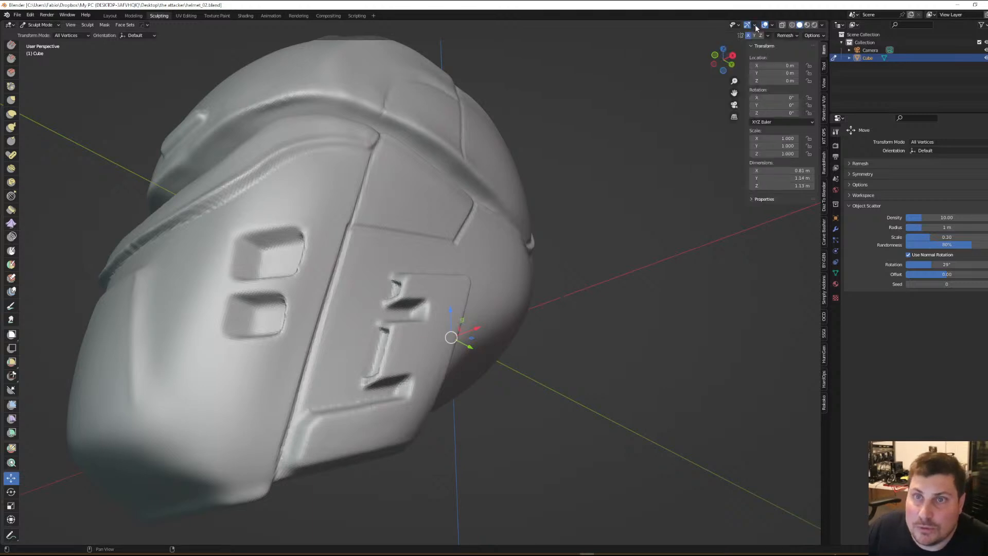
click(772, 27)
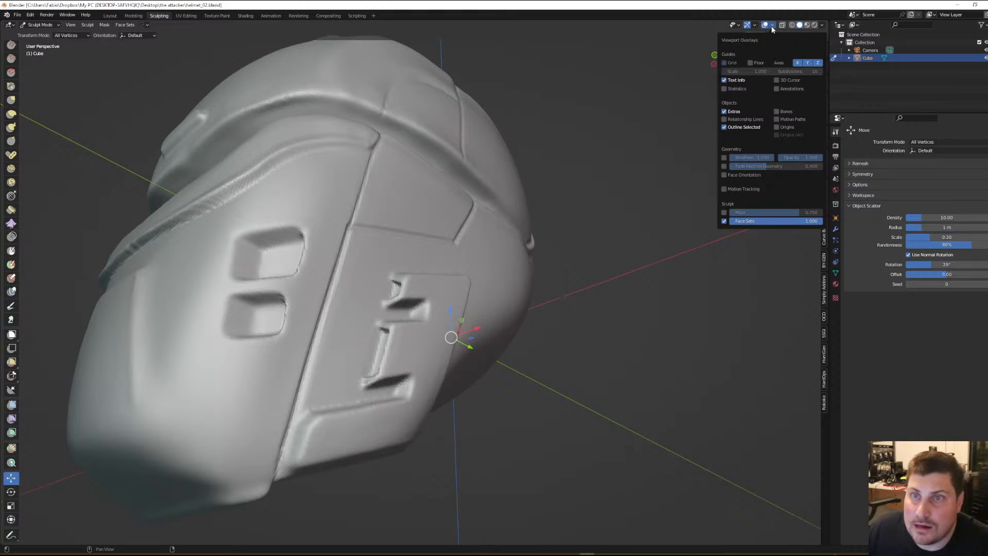
key(n)
click(104, 24)
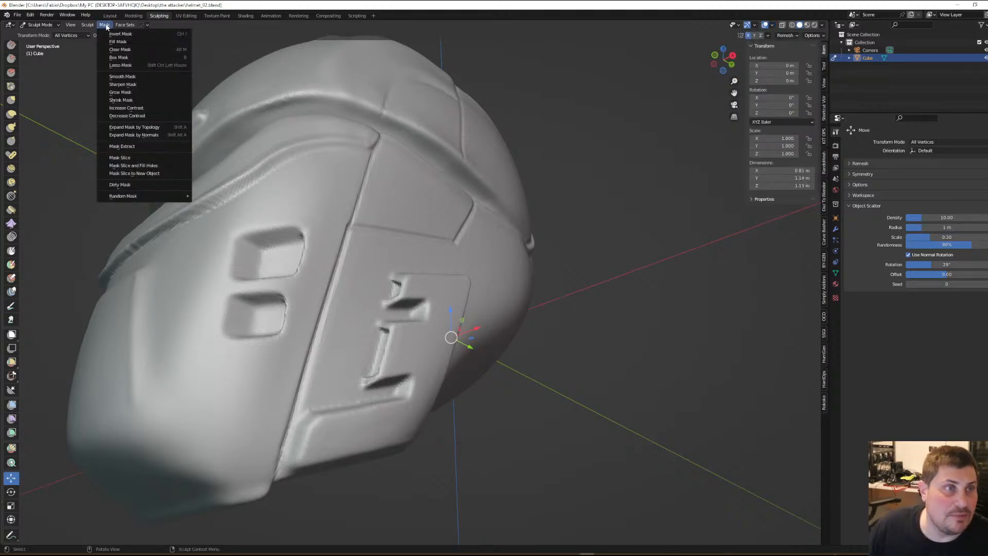
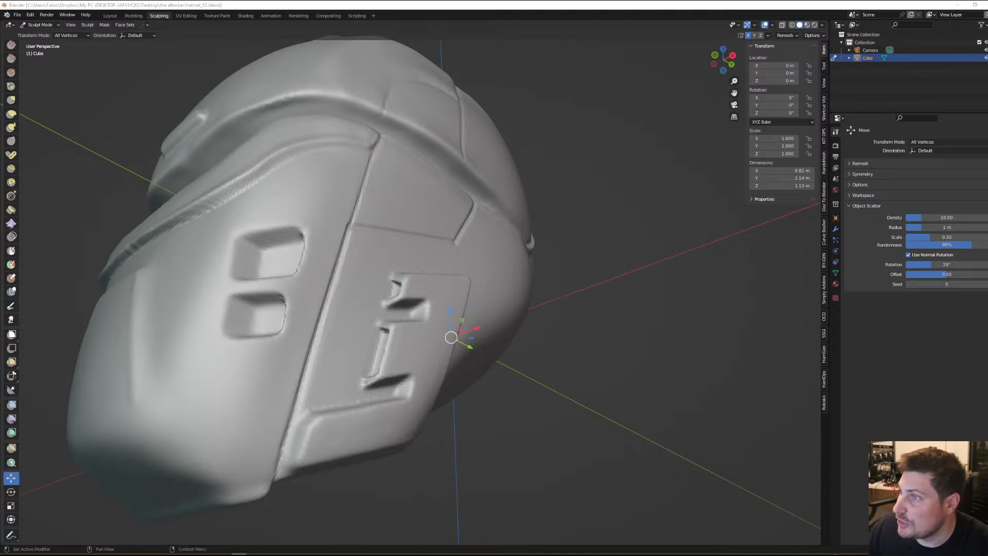
click(773, 25)
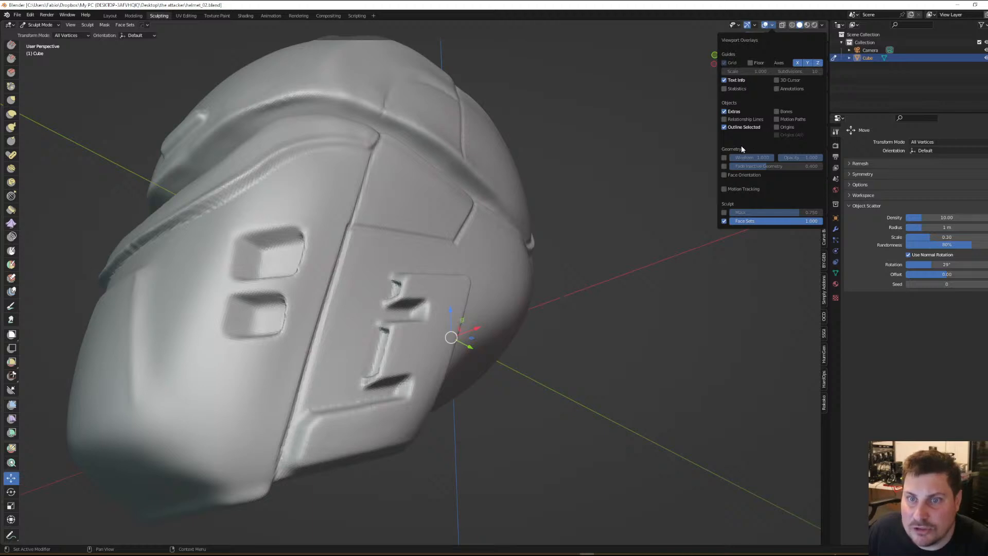
click(725, 212)
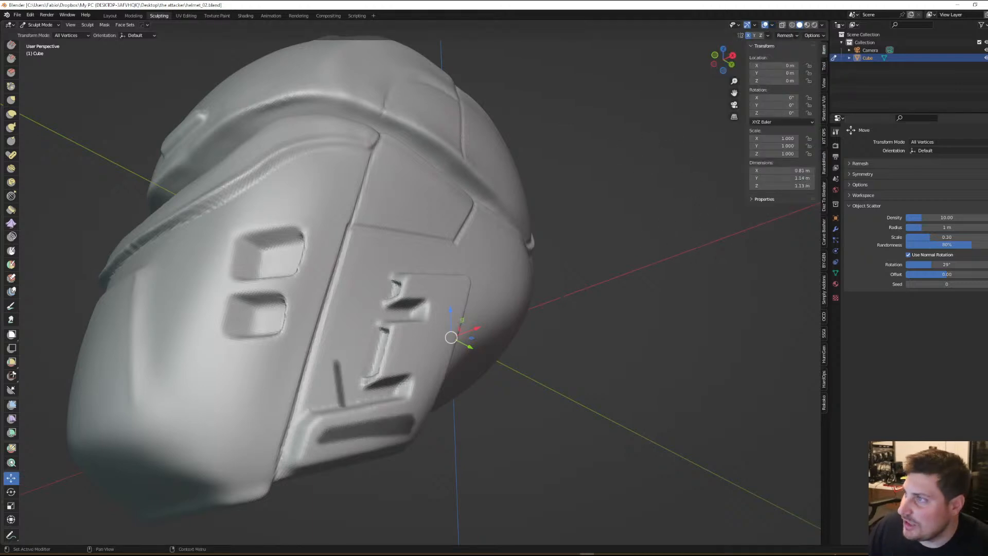
Clear the existing mask strokes from the cheek panel
middle_drag(461, 388, 455, 360)
scroll(482, 383, up, 2)
key(alt+m)
scroll(479, 380, up, 1)
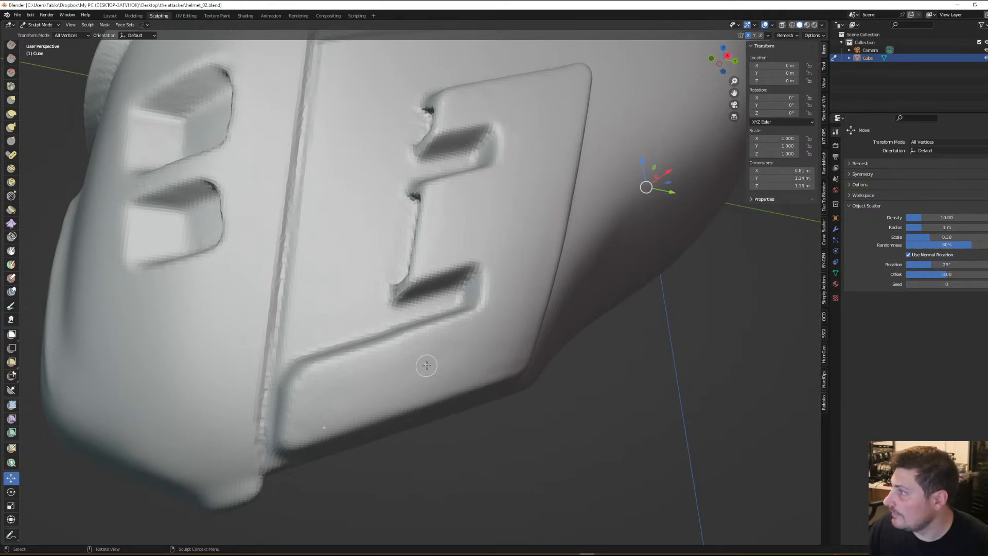
scroll(335, 396, up, 1)
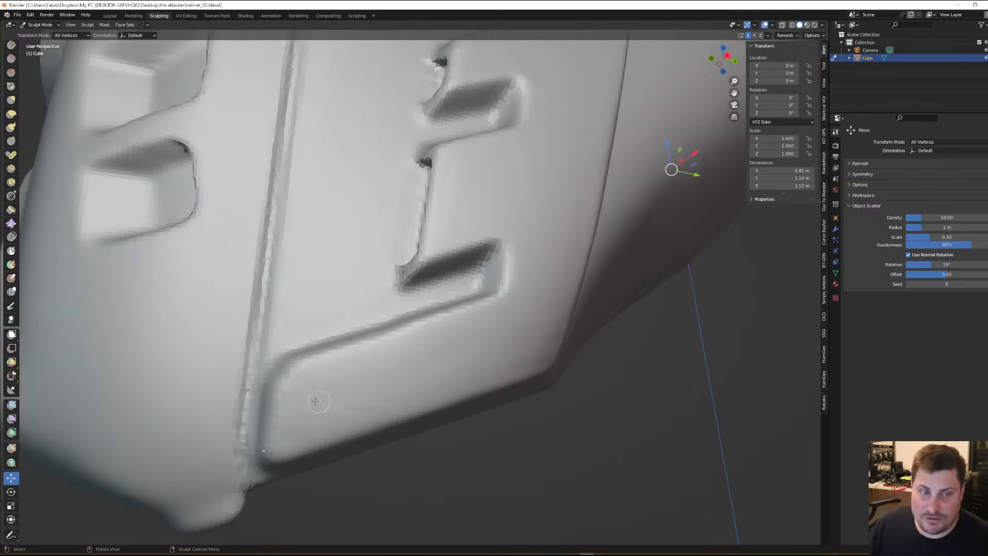
Try moving the entire unmasked helmet mesh, and undo the move
key(g)
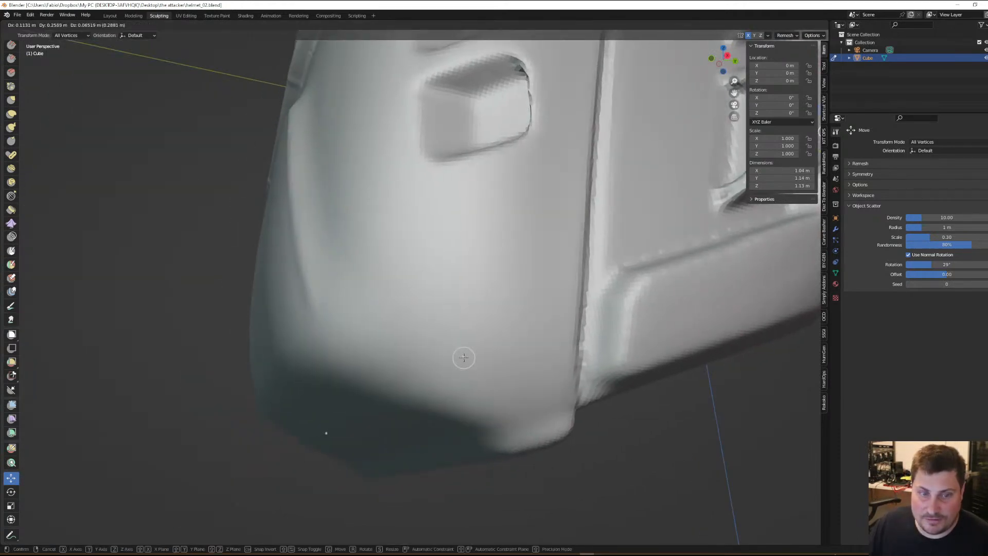
click(464, 358)
middle_drag(327, 376, 525, 369)
key(ctrl+z)
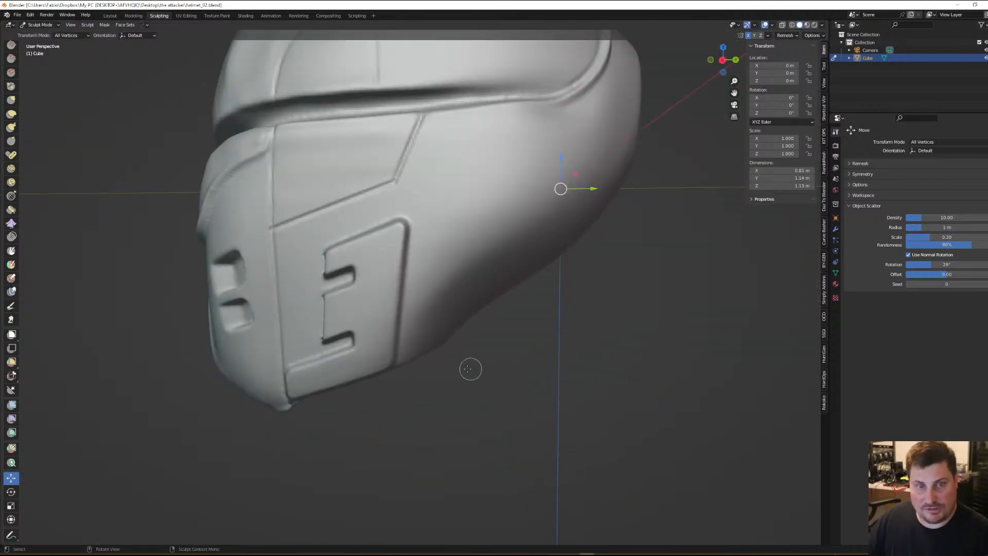
scroll(342, 364, up, 4)
middle_drag(302, 377, 311, 363)
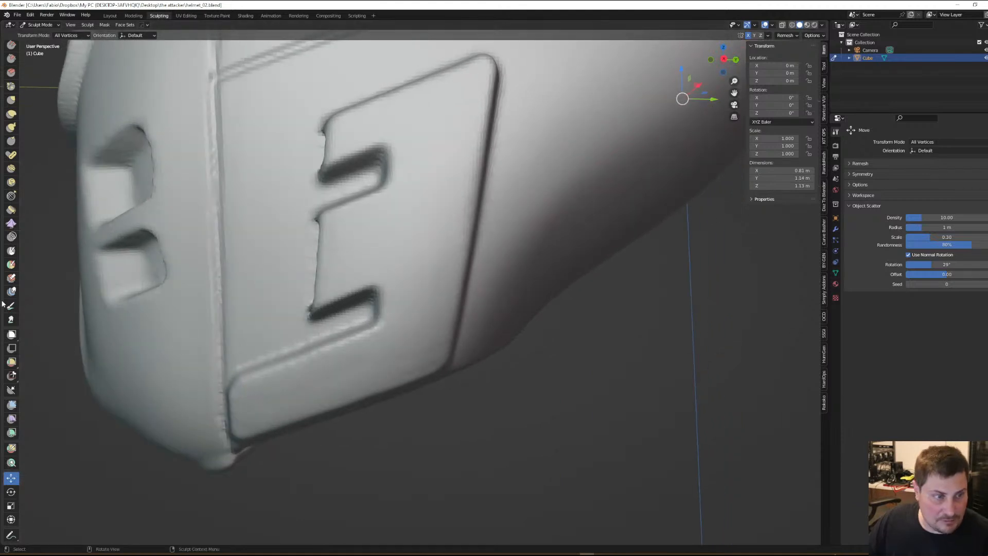
Switch to the Mask brush and set its stroke method to Line after undoing a freehand test stroke on the lower cheek strip
click(11, 251)
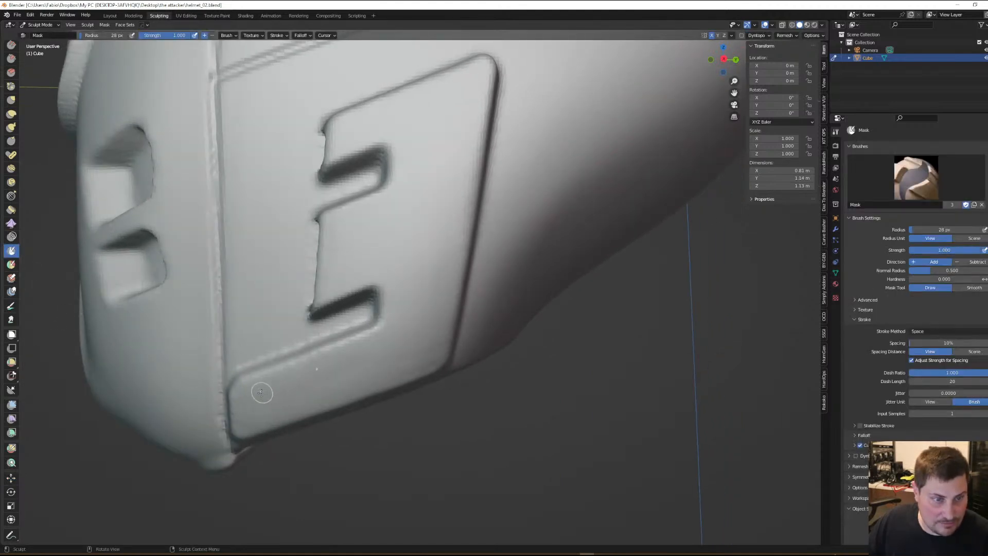
drag(254, 398, 393, 361)
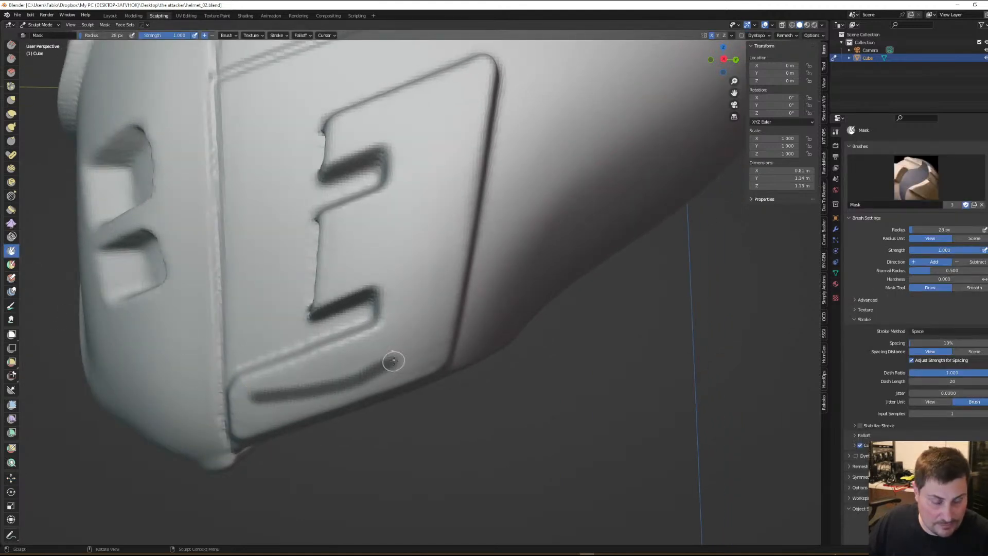
key(ctrl+z)
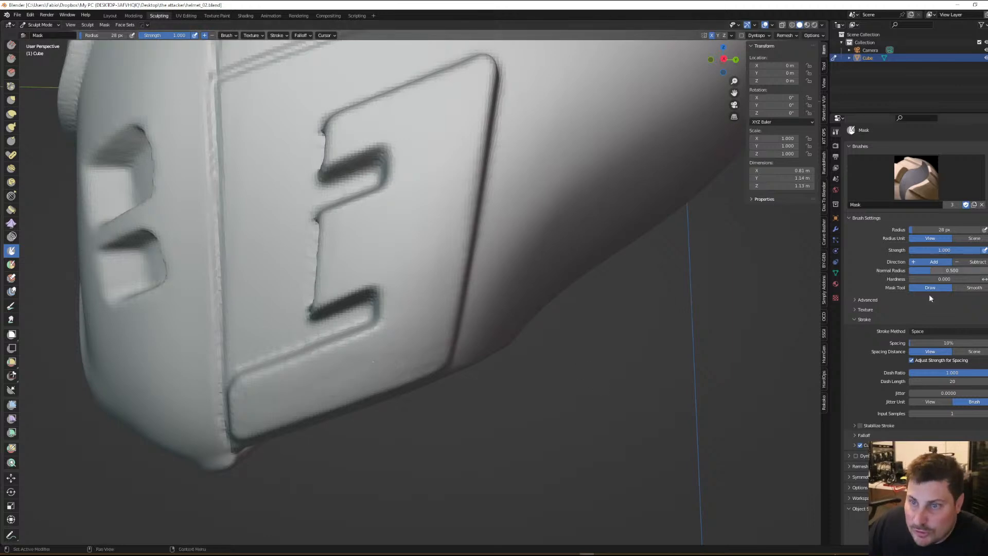
click(929, 331)
click(922, 378)
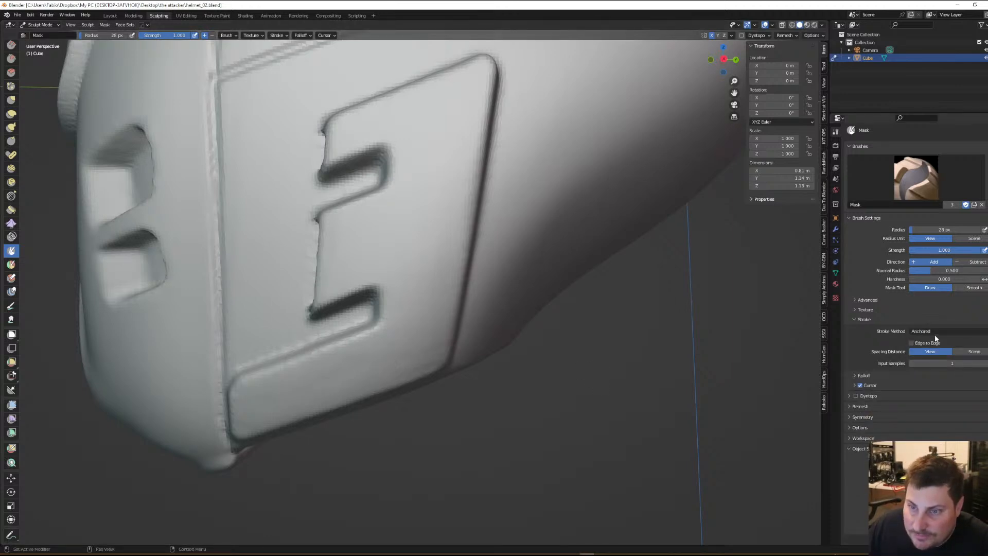
click(935, 332)
click(920, 384)
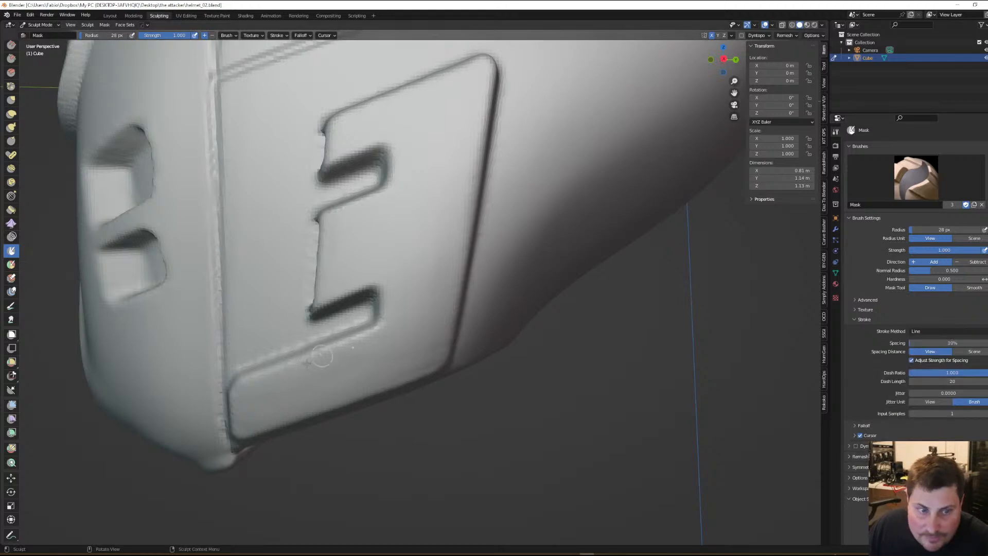
Mask a slanted rectangle inside the lower cheek strip with parallel straight strokes, and square off both of its ends
mouse_move(254, 397)
mouse_down()
mouse_move(427, 337)
mouse_move(418, 339)
mouse_up()
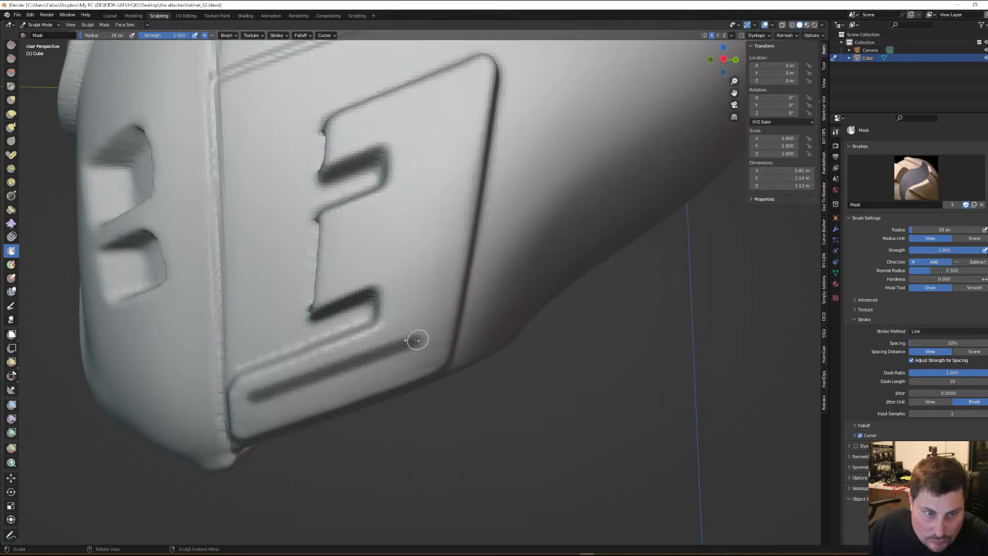
drag(252, 412, 420, 356)
scroll(242, 405, up, 3)
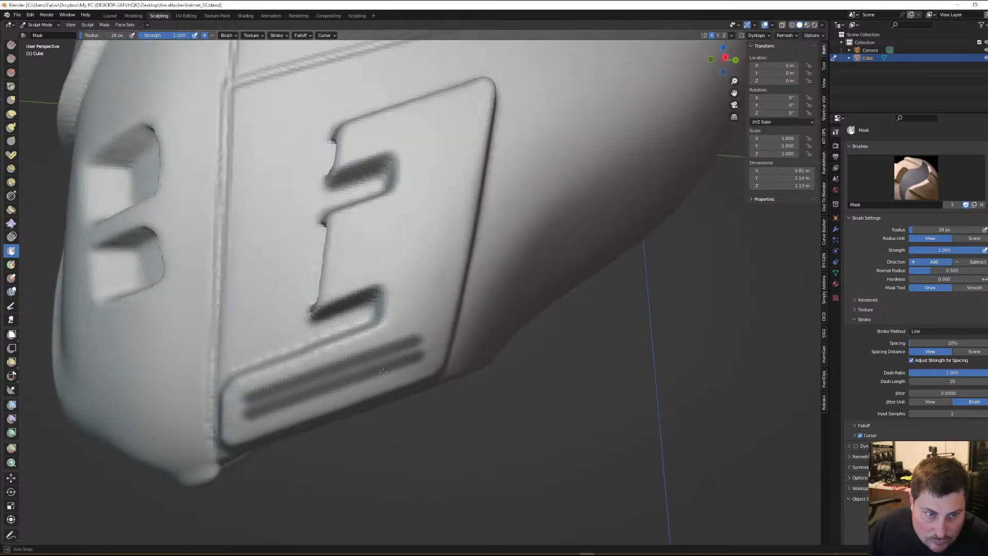
drag(247, 405, 491, 322)
drag(249, 431, 494, 345)
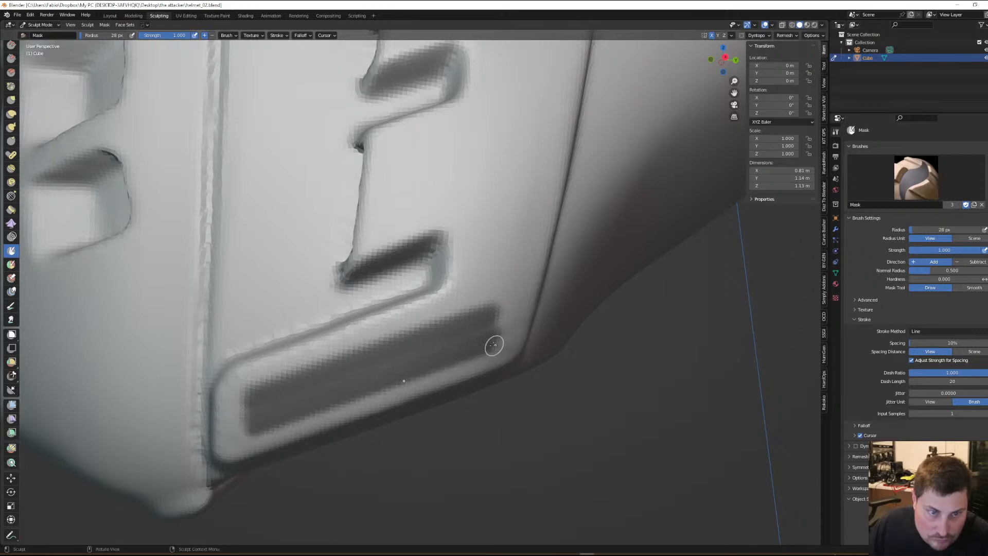
mouse_move(254, 405)
mouse_down()
mouse_move(495, 325)
mouse_move(481, 322)
mouse_up()
scroll(482, 323, down, 1)
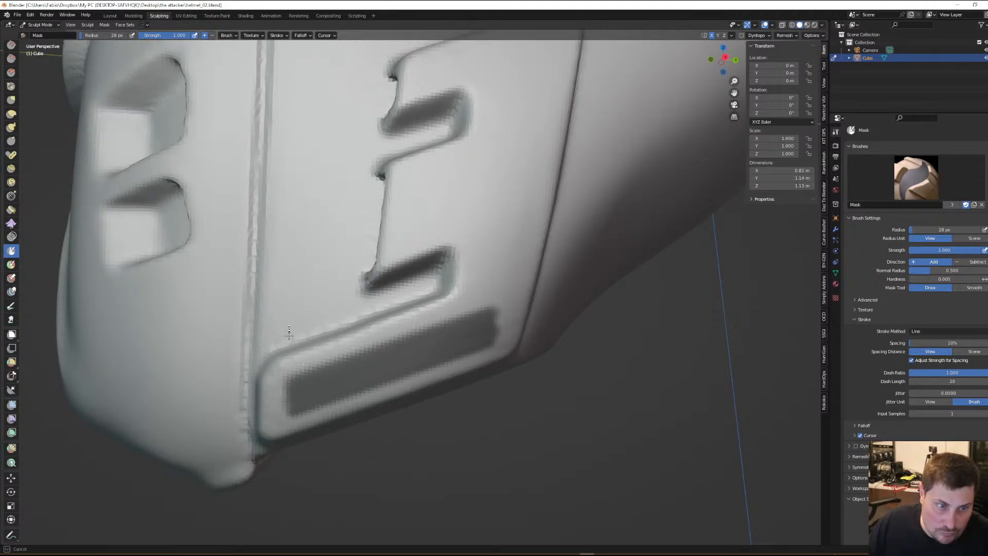
drag(288, 438, 287, 447)
drag(509, 243, 488, 422)
middle_drag(547, 322, 505, 378)
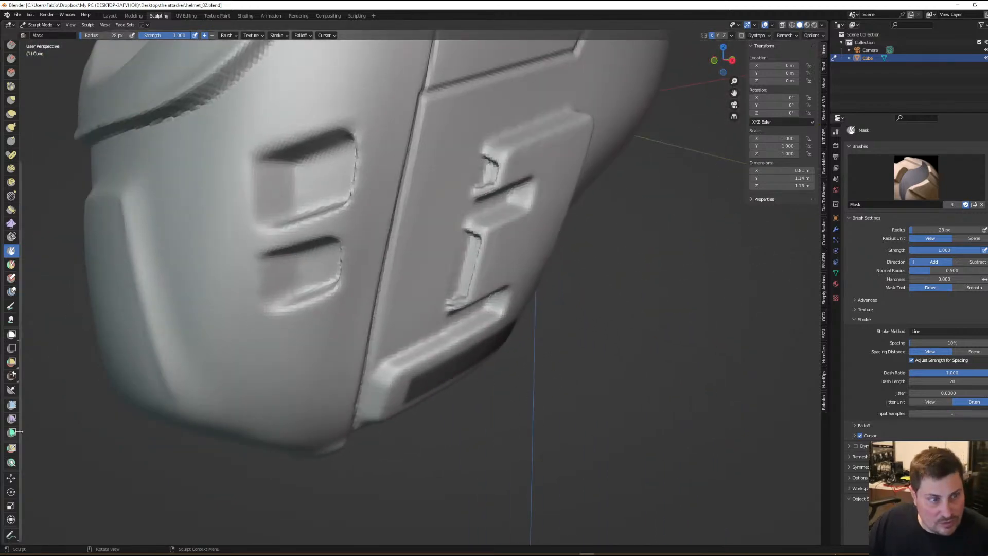
Invert the mask and scale the exposed cheek strip rectangle slightly along X to recess it, clearing the mask when finished
click(11, 506)
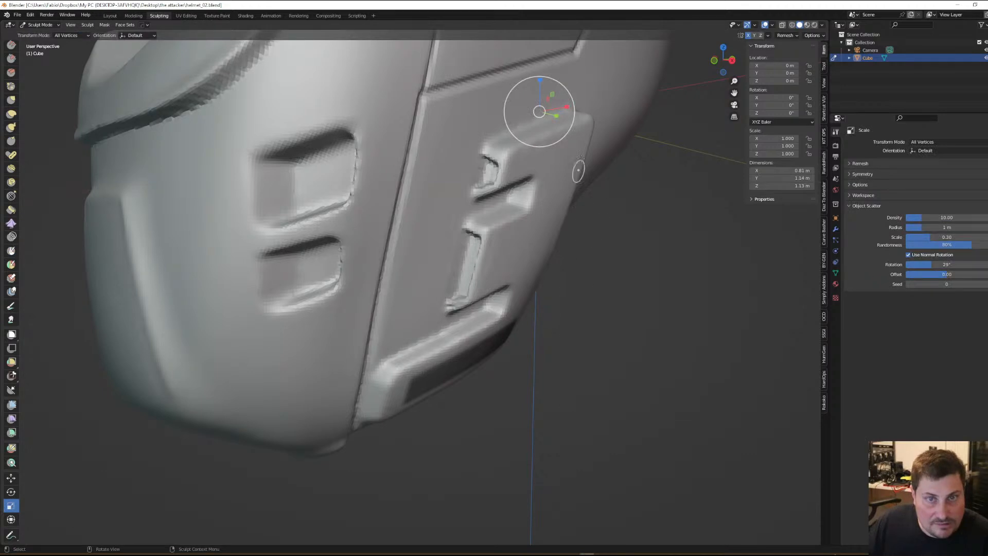
drag(567, 106, 563, 106)
key(Escape)
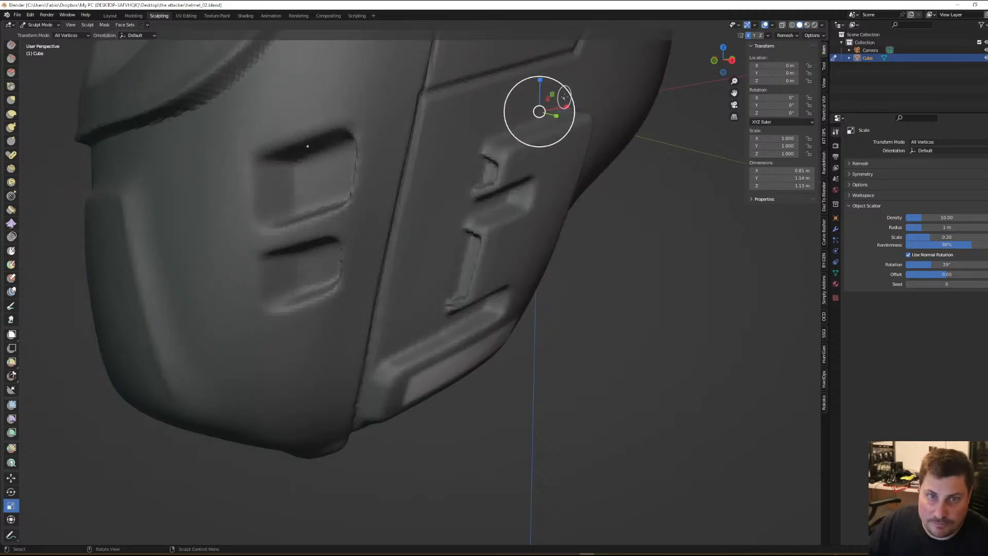
drag(563, 105, 571, 104)
scroll(505, 254, down, 2)
middle_drag(506, 254, 478, 309)
key(alt+m)
scroll(490, 262, down, 5)
scroll(434, 250, up, 2)
mouse_move(433, 250)
middle_down()
mouse_move(491, 252)
mouse_move(426, 253)
mouse_move(434, 267)
middle_up()
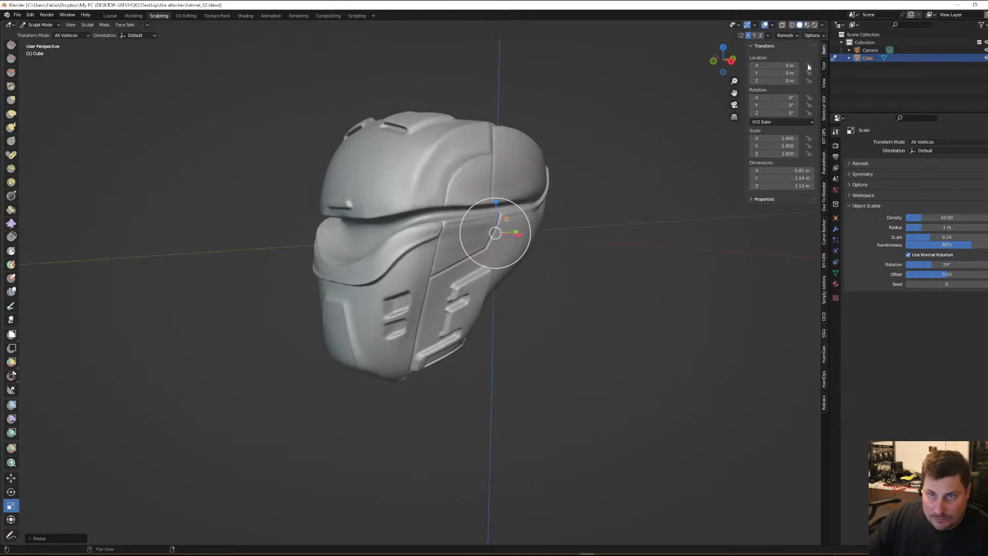
Check the remesh settings and examine the cheek strips and chin from the front and below
click(792, 35)
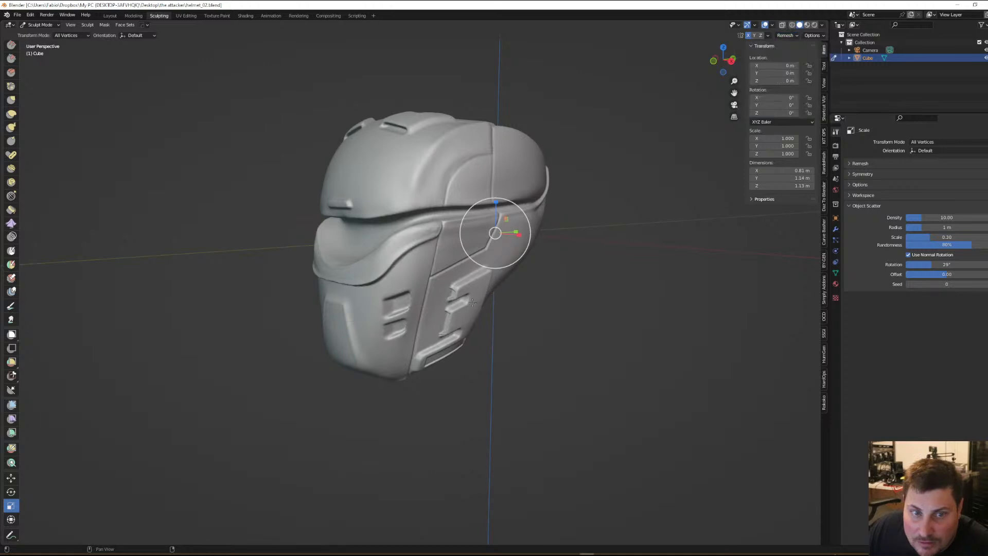
scroll(471, 302, up, 3)
middle_drag(472, 303, 401, 353)
scroll(422, 309, down, 3)
scroll(349, 372, up, 3)
scroll(397, 353, up, 3)
middle_drag(395, 309, 403, 323)
scroll(391, 432, down, 1)
middle_drag(399, 423, 403, 367)
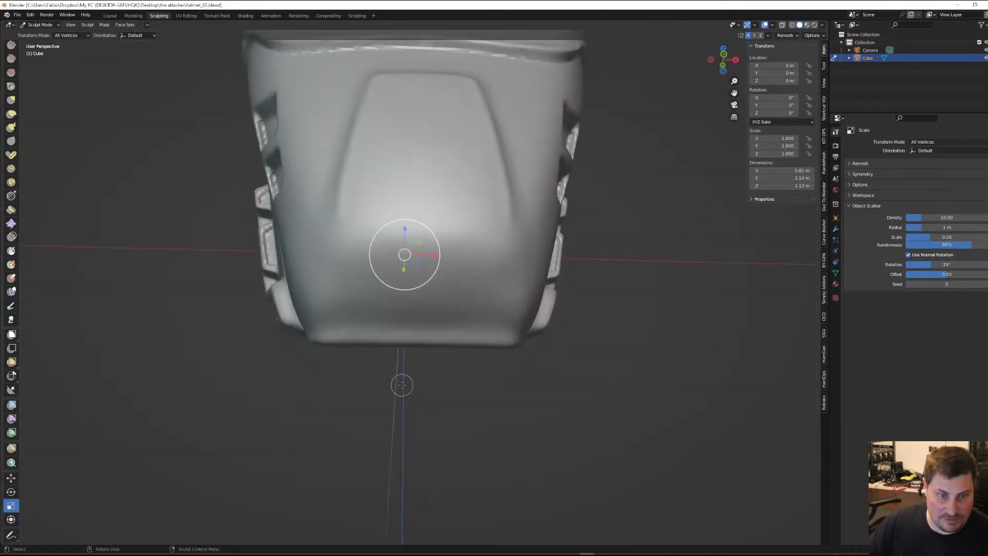
scroll(420, 271, up, 1)
middle_drag(414, 323, 408, 338)
Try scaling the whole helmet uniformly to about 0.77, and undo the scaling
key(s)
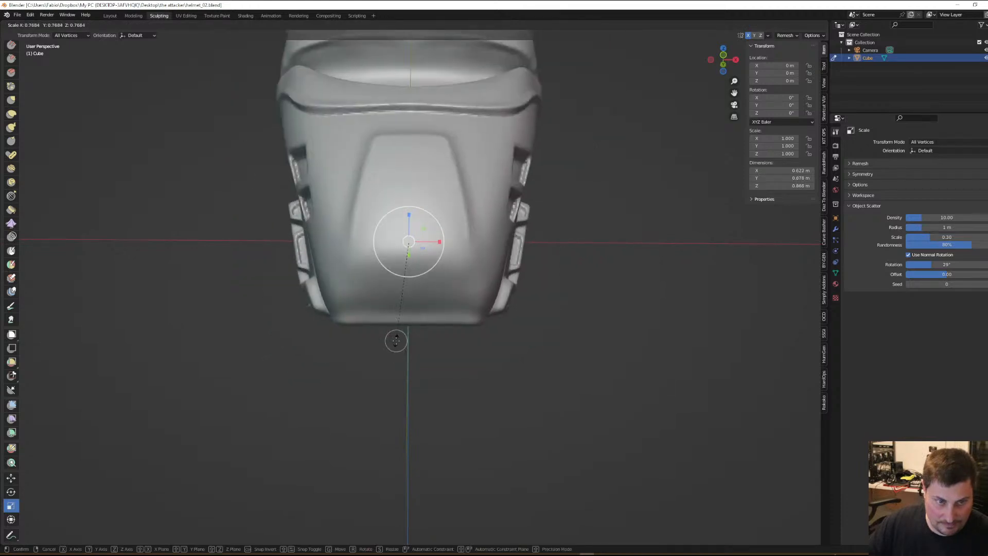
click(397, 340)
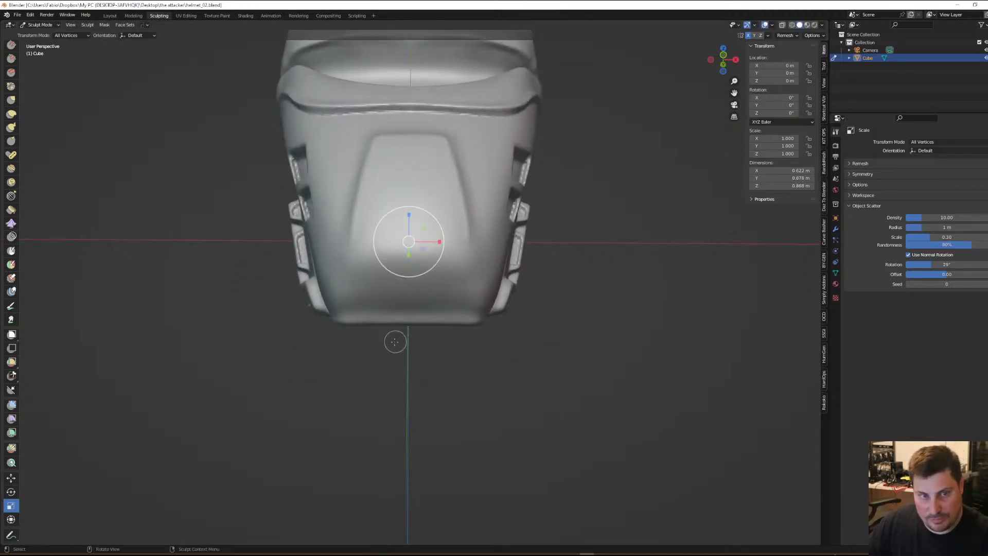
scroll(419, 314, up, 1)
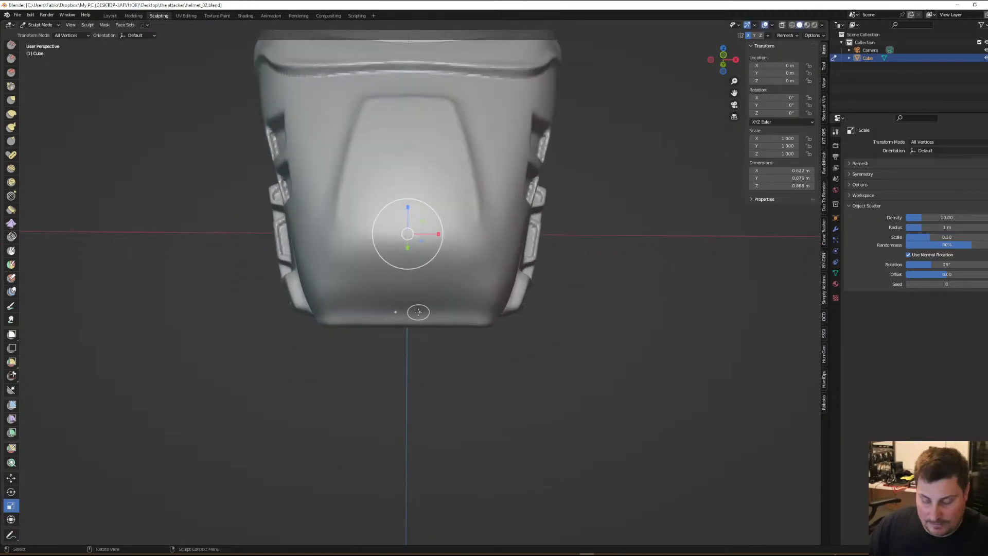
key(ctrl+z)
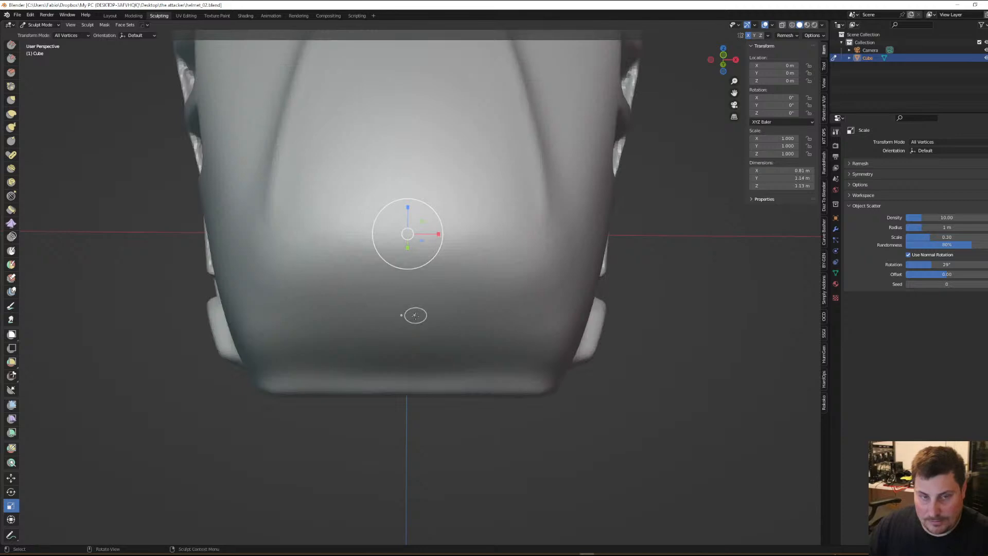
Mask a solid trapezoidal patch on the lower front of the chin with straight 28 px Mask brush strokes
click(12, 251)
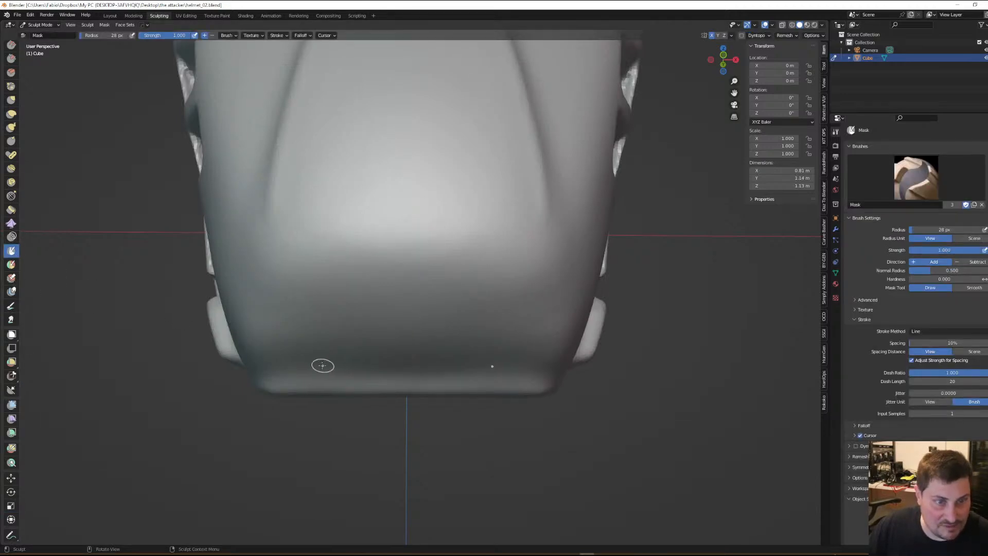
mouse_move(315, 364)
mouse_down()
mouse_move(495, 363)
mouse_move(465, 328)
mouse_move(369, 327)
mouse_up()
mouse_move(333, 358)
mouse_down()
mouse_move(486, 358)
mouse_move(453, 337)
mouse_up()
drag(370, 337, 370, 337)
mouse_move(474, 352)
mouse_down()
mouse_move(353, 352)
mouse_move(406, 344)
mouse_move(367, 345)
mouse_up()
mouse_move(448, 334)
mouse_down()
mouse_move(390, 335)
mouse_move(444, 348)
mouse_move(375, 350)
mouse_up()
drag(473, 357, 449, 356)
drag(359, 358, 359, 358)
drag(460, 342, 353, 346)
Invert the mask and move the exposed chin patch slightly upward along Z, clearing the mask to check the helmet
mouse_move(354, 347)
middle_down()
mouse_move(402, 375)
mouse_move(467, 384)
mouse_move(406, 400)
mouse_move(421, 384)
middle_up()
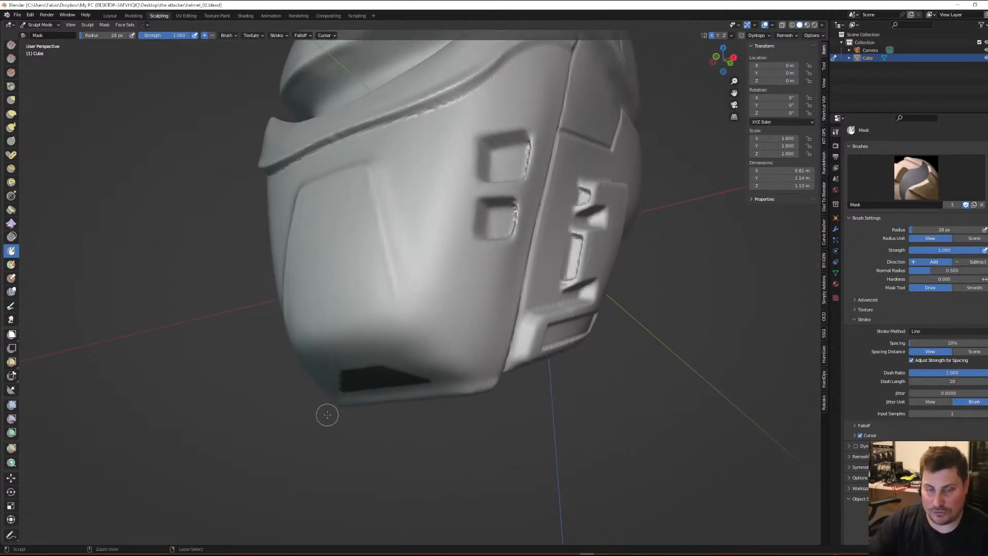
key(ctrl+i)
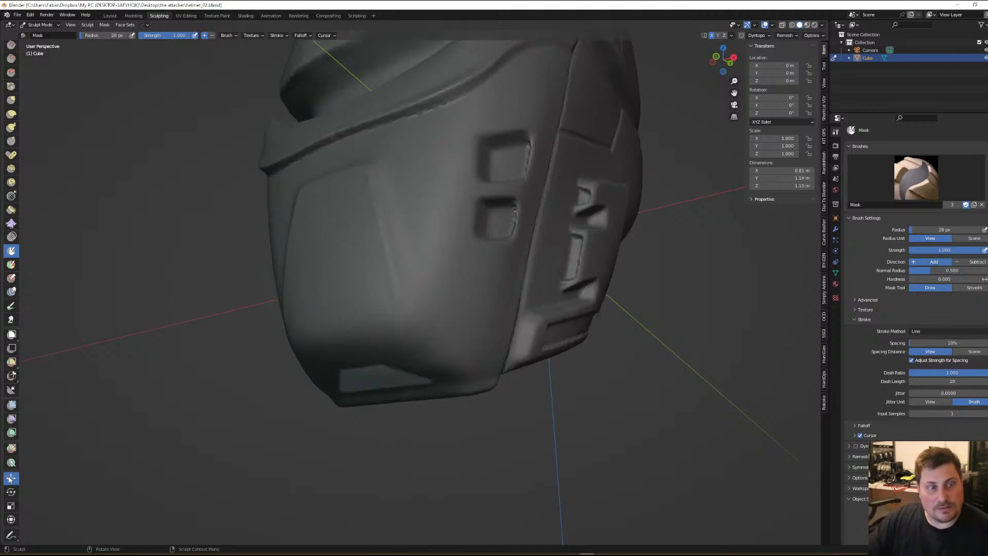
click(10, 478)
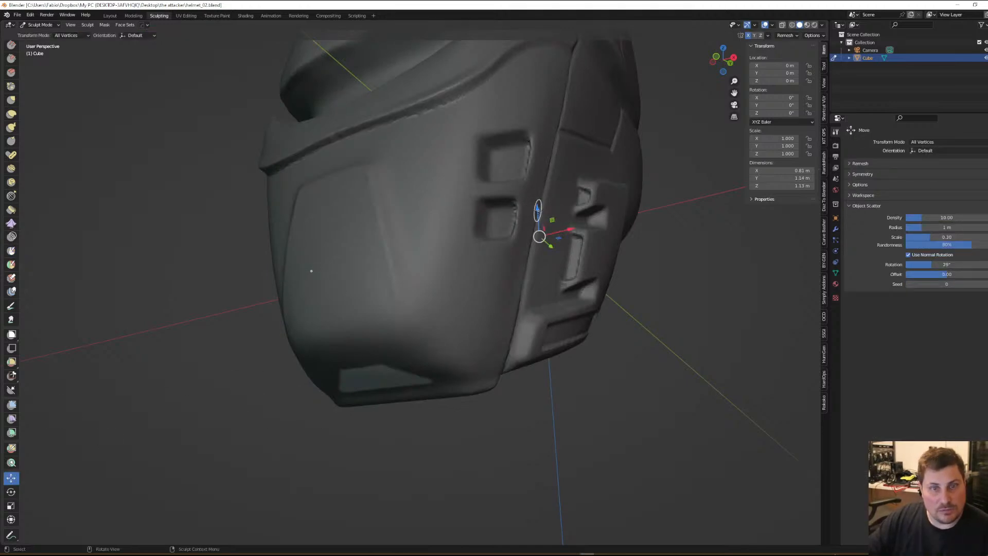
drag(537, 208, 538, 206)
scroll(473, 277, down, 1)
middle_drag(482, 311, 442, 282)
scroll(492, 336, down, 2)
scroll(517, 348, up, 2)
scroll(442, 281, up, 2)
scroll(443, 281, up, 1)
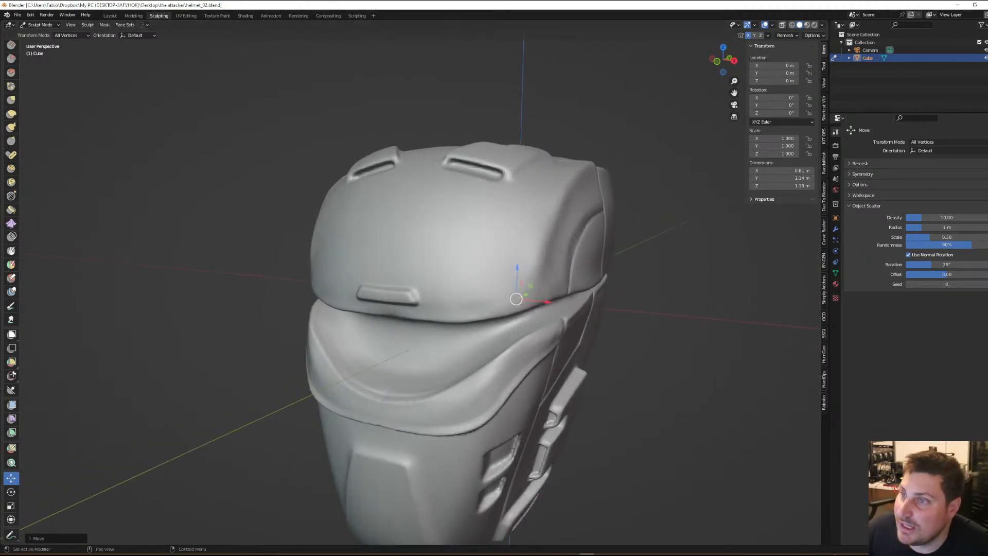
Set up the Mask brush for freehand work on the forehead with the Space stroke method and a 17 px radius
middle_drag(641, 263, 537, 288)
scroll(538, 284, up, 1)
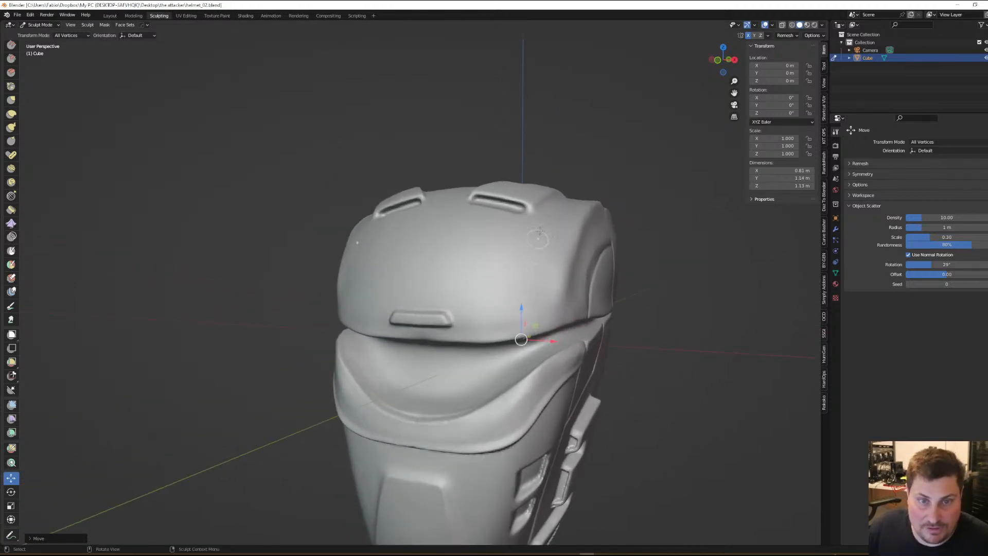
middle_drag(542, 219, 533, 216)
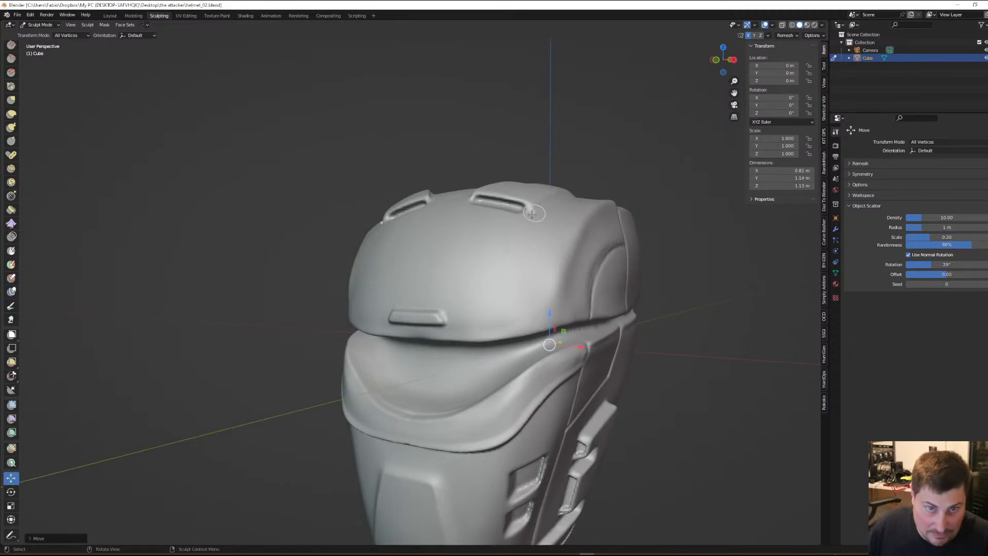
middle_drag(533, 212, 544, 221)
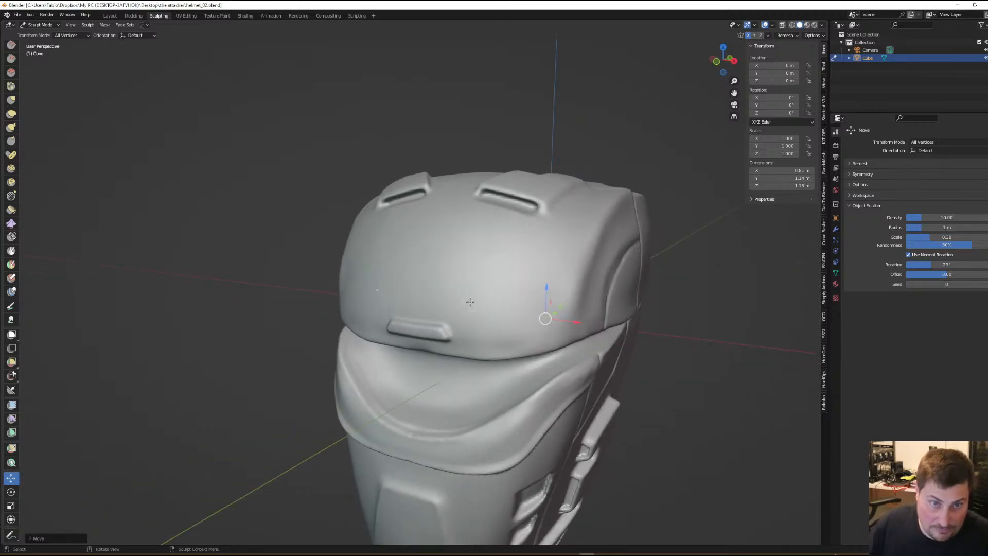
middle_drag(467, 291, 513, 281)
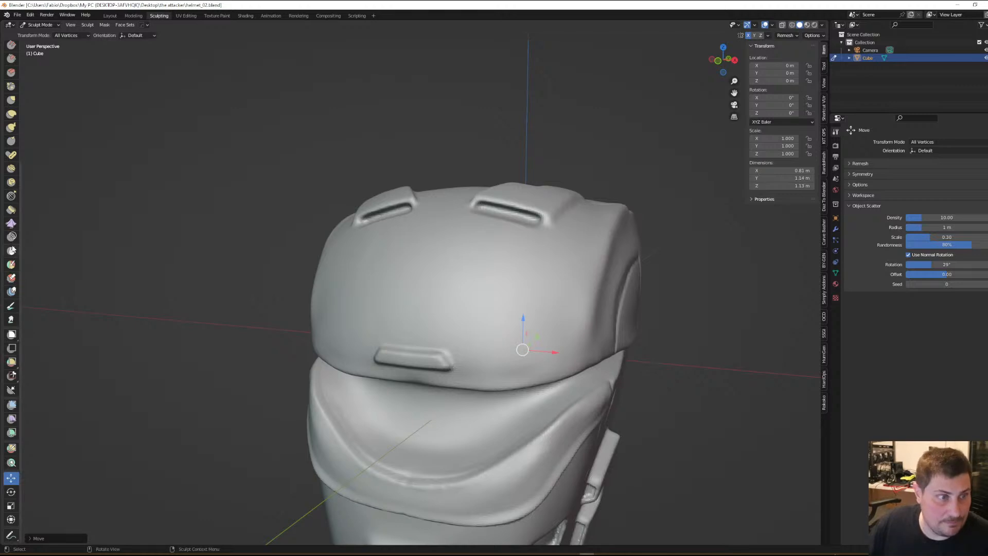
click(11, 251)
middle_drag(572, 330, 600, 337)
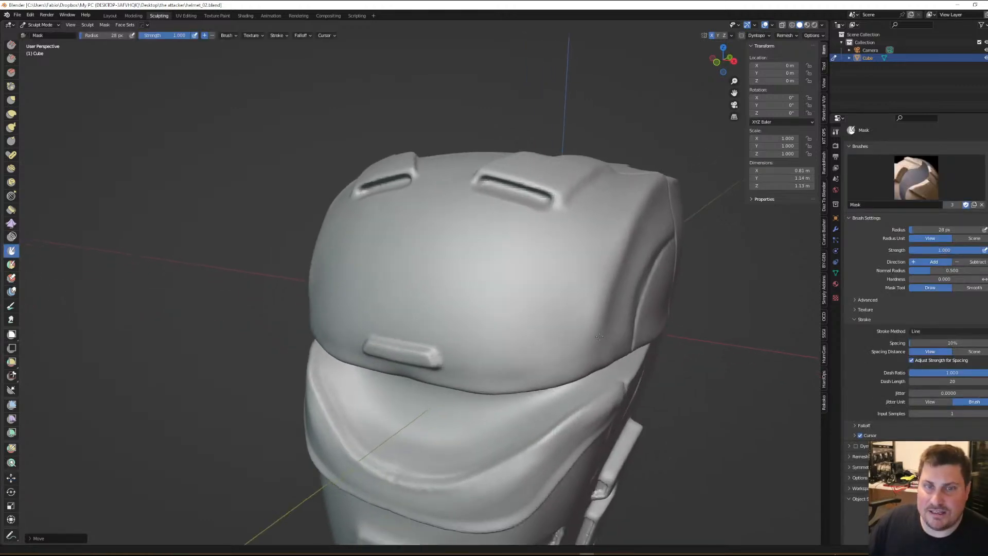
click(917, 332)
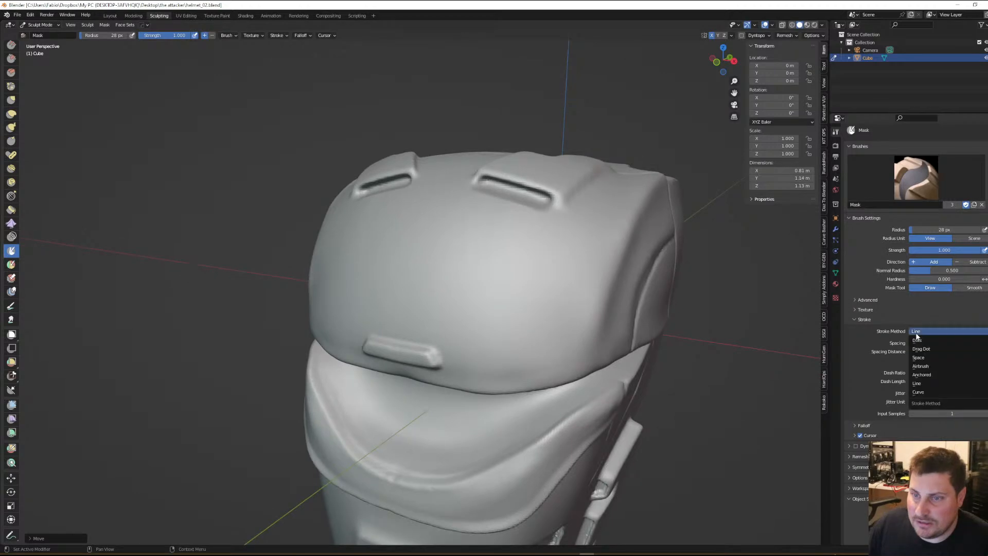
click(919, 357)
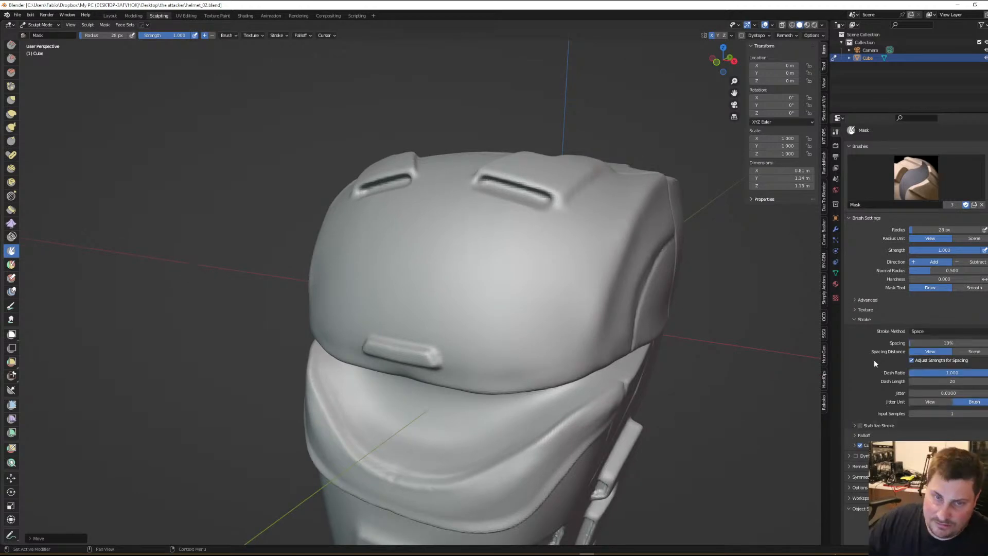
key(f)
click(552, 217)
key(f)
click(548, 217)
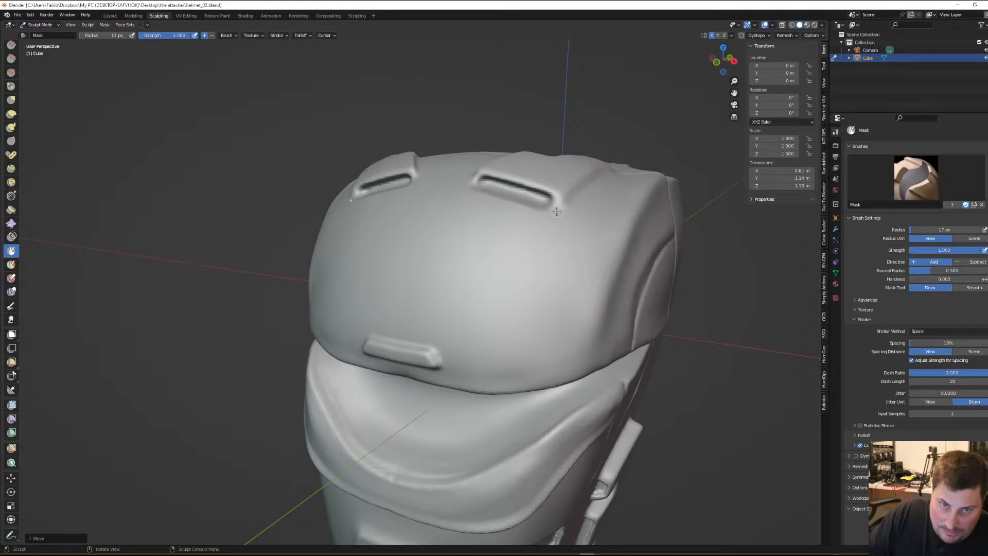
Mask a mirrored pair of stabilized curved lines running down the forehead from the outer corners of the two upper vents
drag(558, 211, 558, 211)
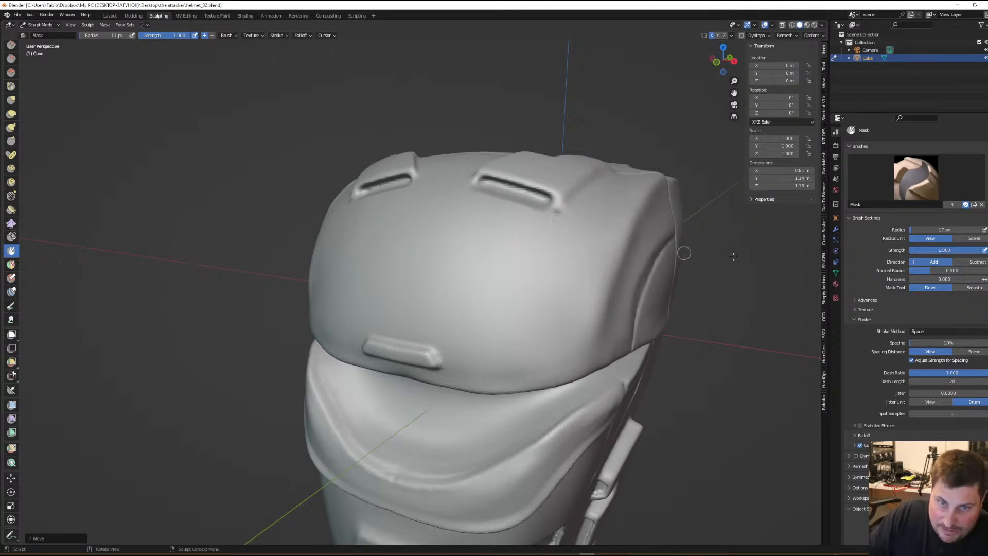
key(ctrl+z)
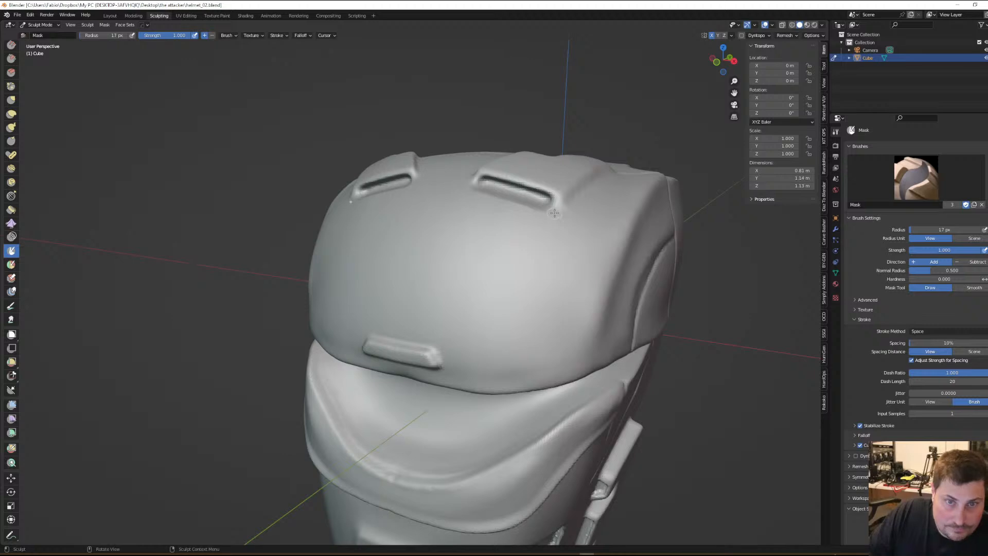
drag(555, 213, 451, 298)
mouse_move(451, 299)
middle_down()
mouse_move(528, 264)
mouse_move(525, 277)
middle_up()
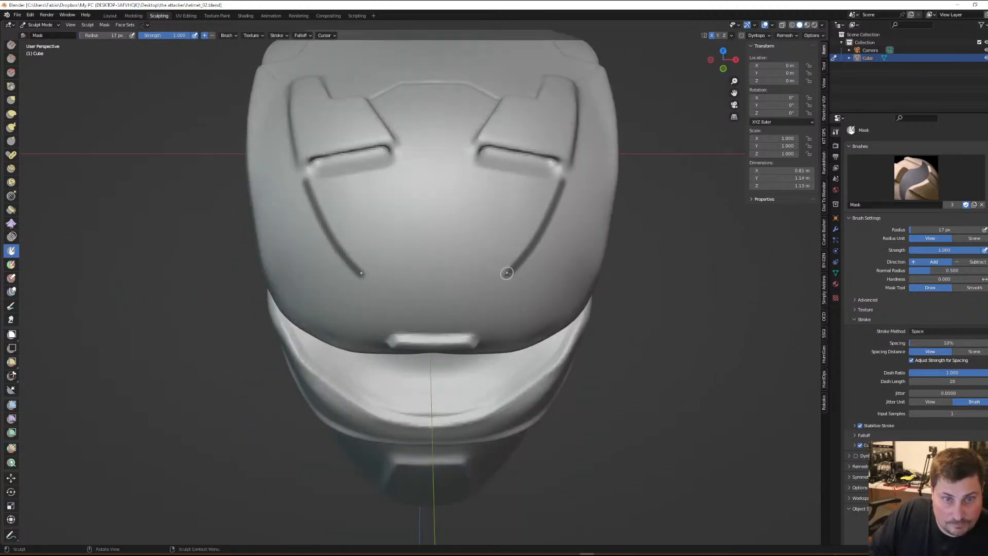
drag(506, 274, 474, 277)
middle_drag(541, 272, 516, 259)
key(ctrl+z)
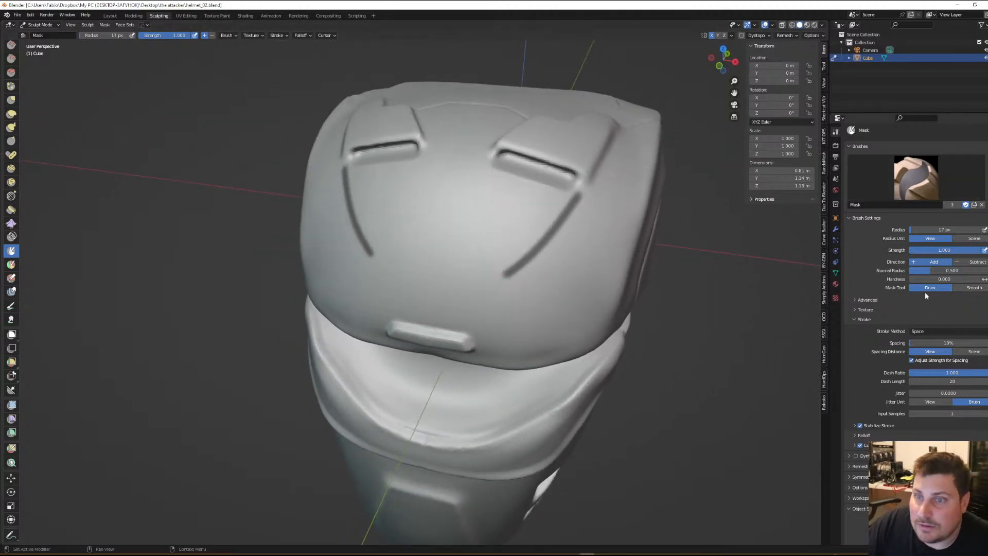
Close the forehead mask outline with Line strokes, joining the lower ends of the curves and running beneath the vents to the centre
click(927, 333)
click(917, 384)
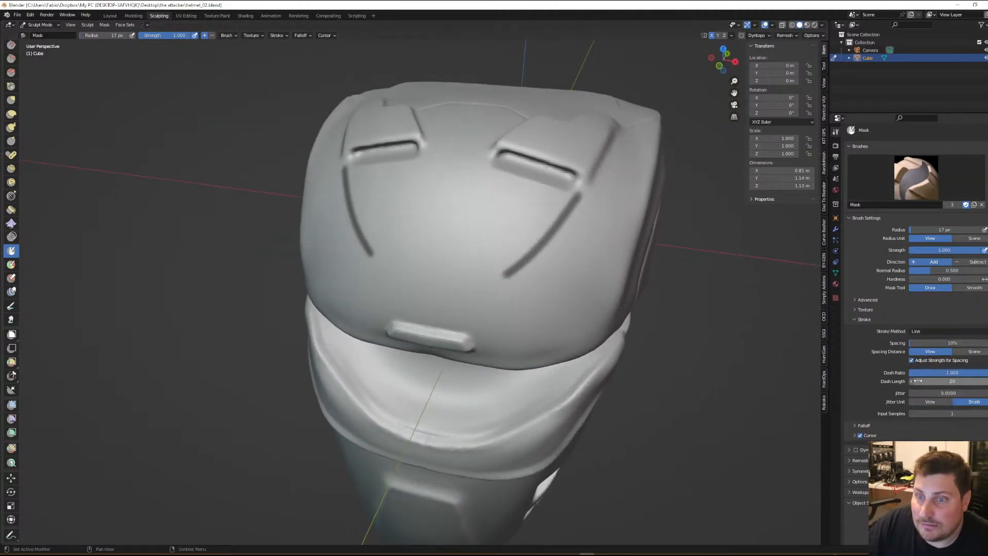
middle_drag(531, 326, 531, 314)
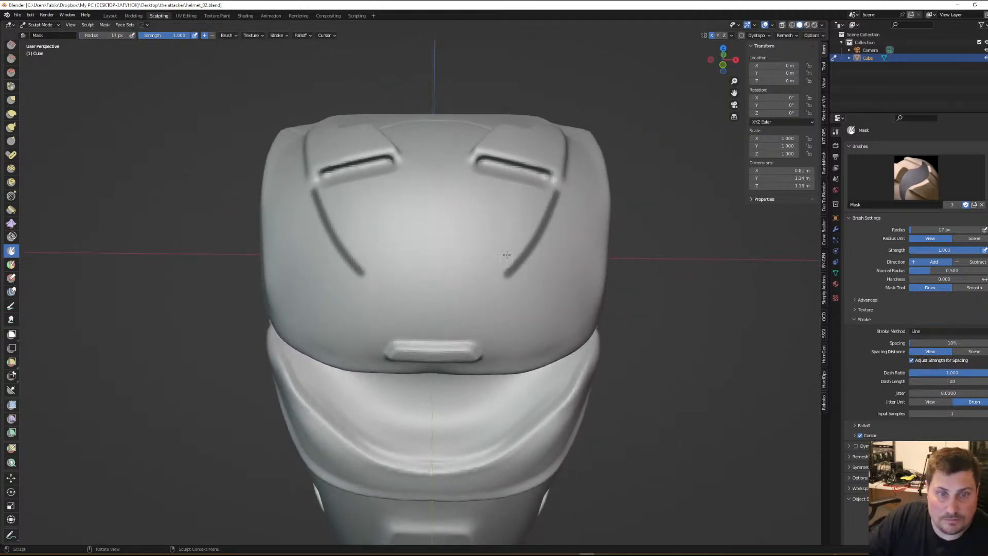
key(KP_1)
drag(508, 274, 361, 275)
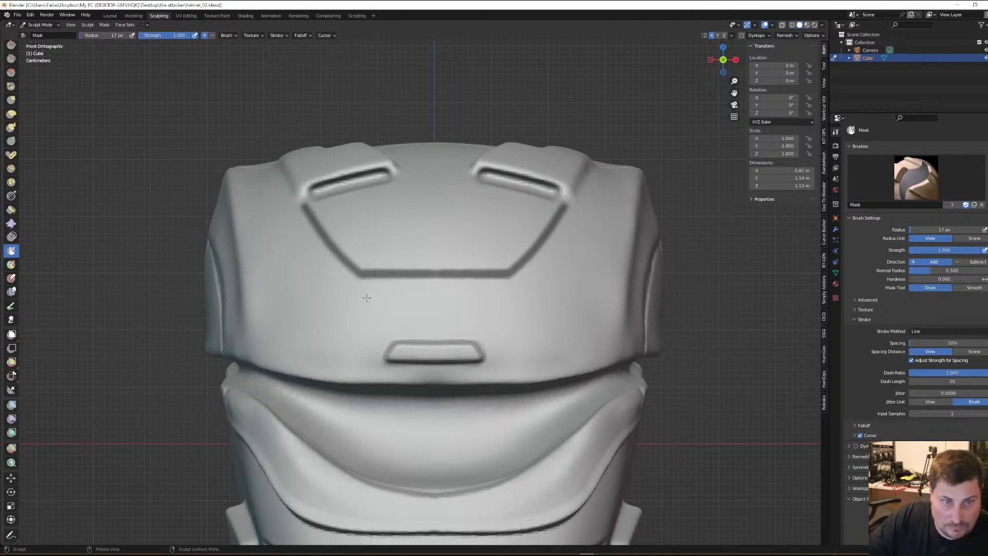
mouse_move(515, 245)
middle_down()
mouse_move(520, 303)
mouse_move(569, 273)
mouse_move(582, 255)
mouse_move(579, 226)
mouse_move(576, 250)
middle_up()
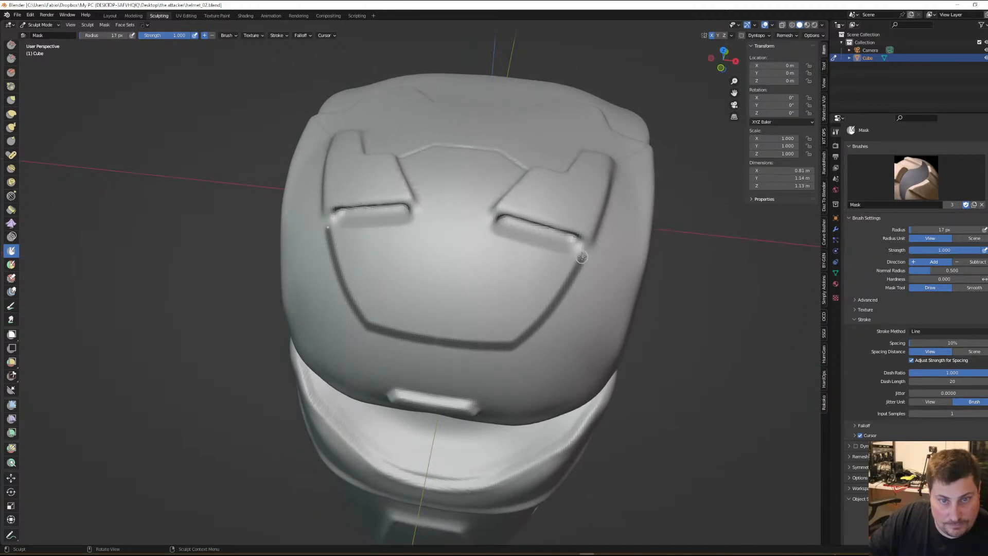
drag(581, 259, 436, 224)
middle_drag(564, 257, 550, 178)
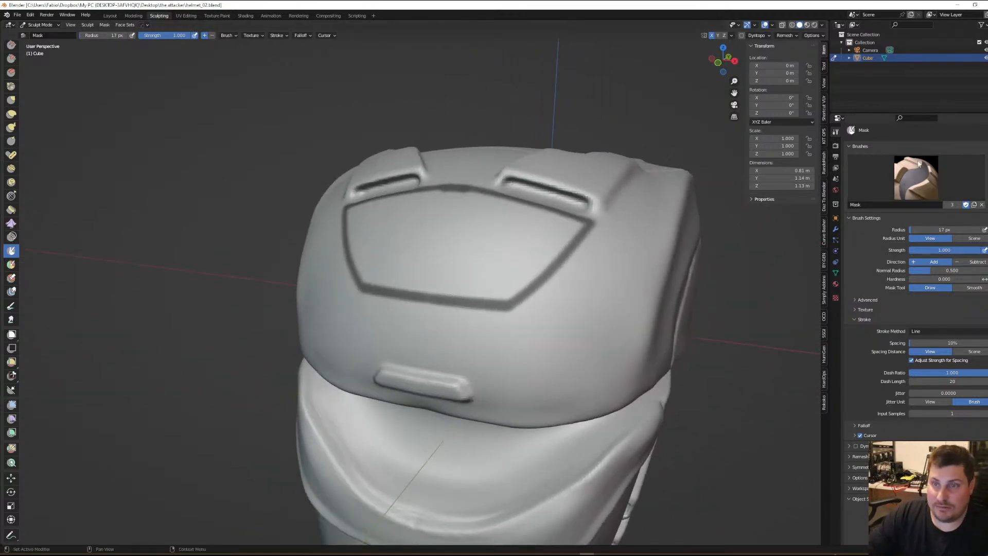
Return the Mask brush to Space strokes, mask down the middle of the forehead outline, and turn off Stabilize Stroke
click(926, 332)
click(927, 366)
mouse_move(654, 313)
middle_down()
mouse_move(475, 300)
mouse_move(471, 219)
middle_up()
drag(455, 192, 447, 227)
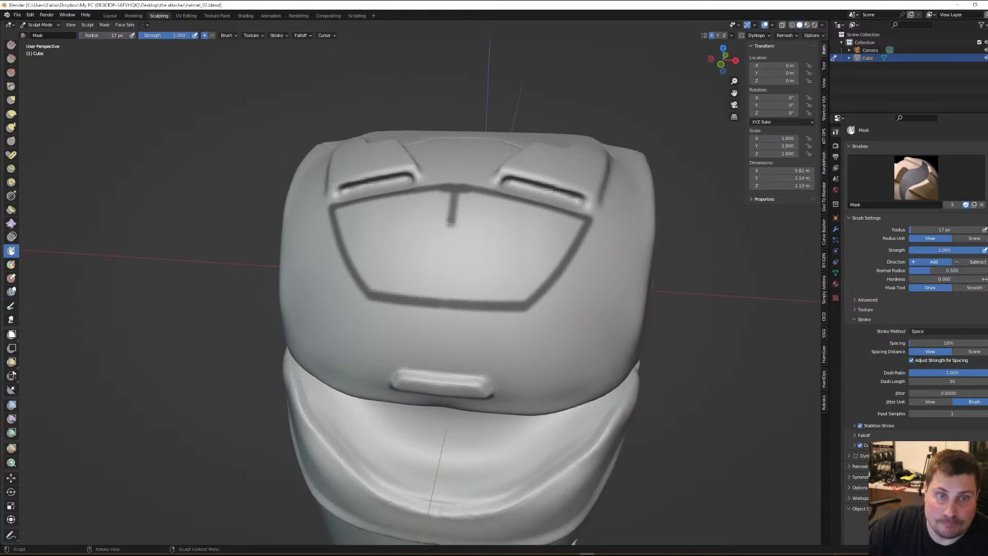
drag(461, 192, 452, 231)
click(860, 426)
Fill the whole forehead outline with a solid mask using freehand strokes up to its edges
mouse_move(457, 187)
mouse_down()
mouse_move(445, 298)
mouse_move(523, 299)
mouse_up()
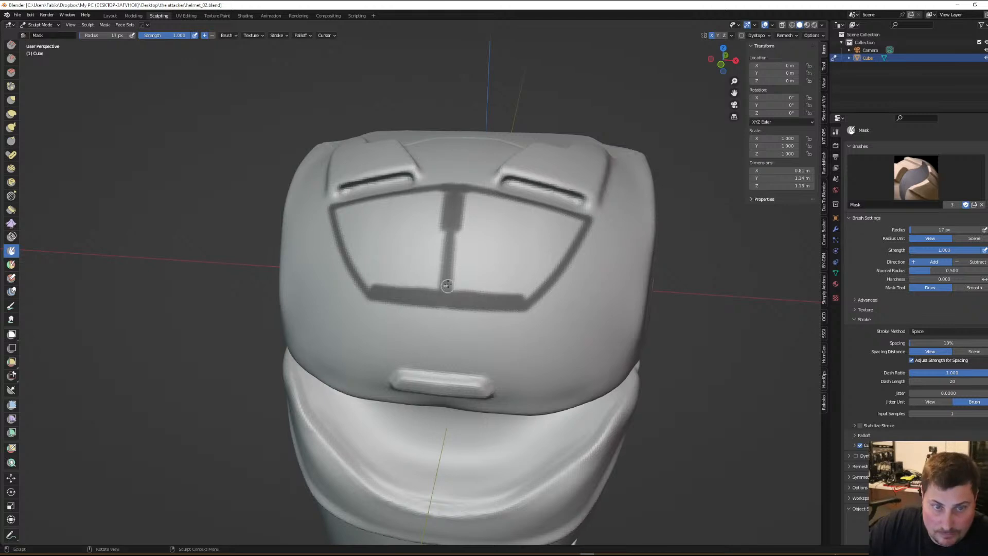
mouse_move(452, 228)
mouse_down()
mouse_move(453, 291)
mouse_move(520, 296)
mouse_up()
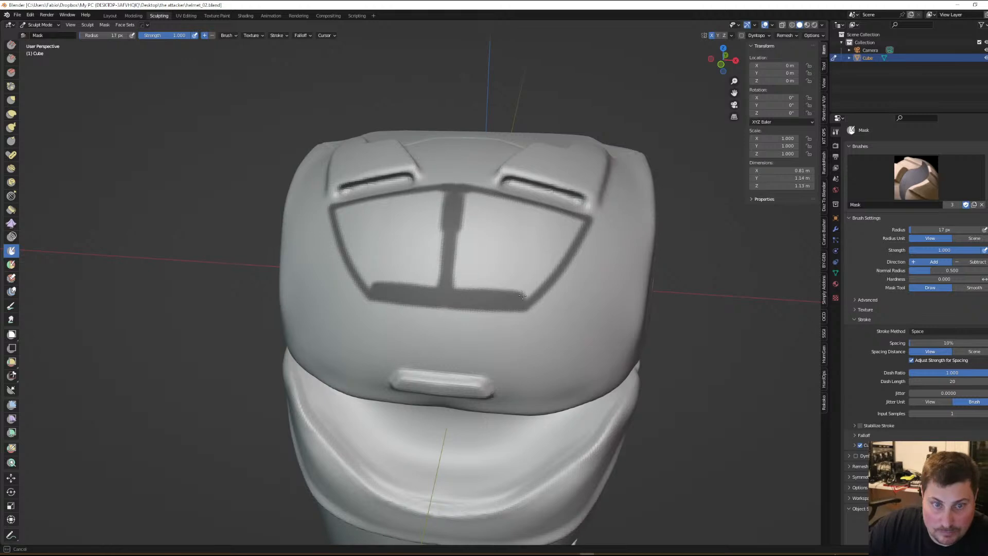
middle_drag(539, 249, 481, 198)
mouse_move(491, 191)
mouse_down()
mouse_move(596, 241)
mouse_move(518, 310)
mouse_move(591, 246)
mouse_move(489, 199)
mouse_move(458, 251)
mouse_move(454, 284)
mouse_move(512, 301)
mouse_move(448, 290)
mouse_move(521, 297)
mouse_move(589, 252)
mouse_move(577, 246)
mouse_up()
middle_drag(544, 222, 570, 253)
mouse_move(581, 259)
mouse_down()
mouse_move(509, 185)
mouse_move(495, 186)
mouse_move(465, 248)
mouse_move(484, 262)
mouse_move(470, 251)
mouse_move(483, 226)
mouse_move(490, 236)
mouse_move(506, 198)
mouse_move(555, 251)
mouse_move(544, 265)
mouse_move(498, 265)
mouse_move(535, 242)
mouse_move(514, 203)
mouse_move(517, 250)
mouse_move(488, 228)
mouse_up()
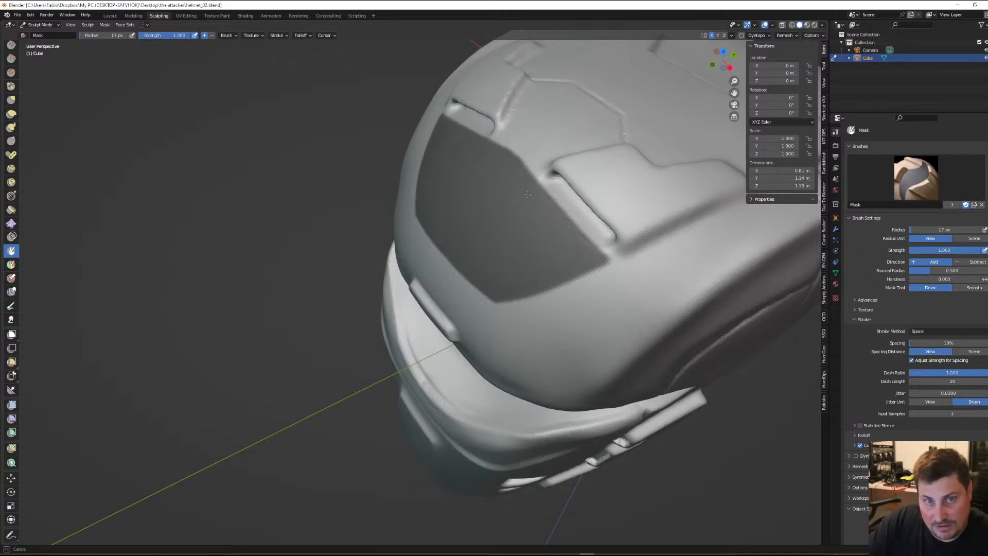
middle_drag(571, 253, 559, 231)
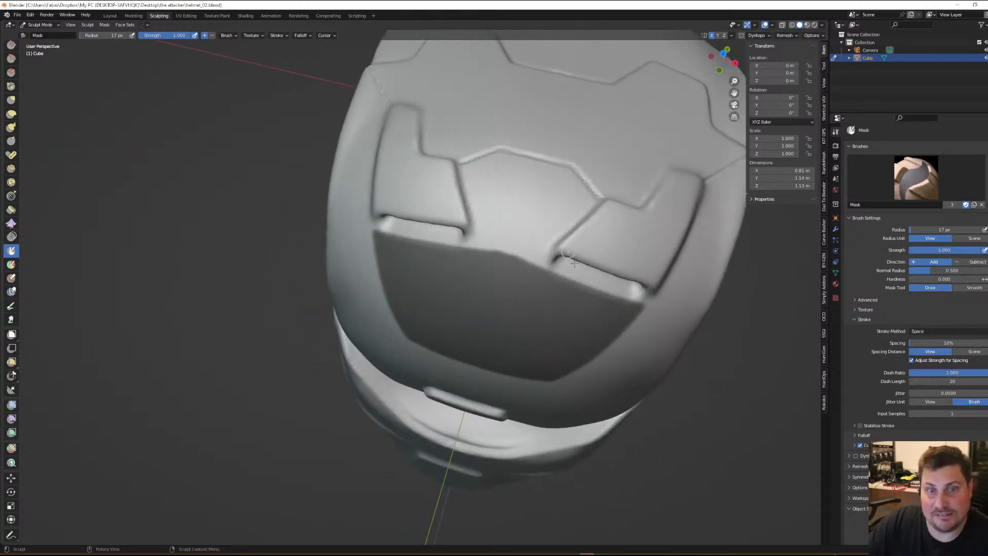
Extend the forehead mask upward into the gap between the two vents with straight Line strokes
middle_drag(585, 303, 566, 274)
middle_drag(613, 323, 634, 284)
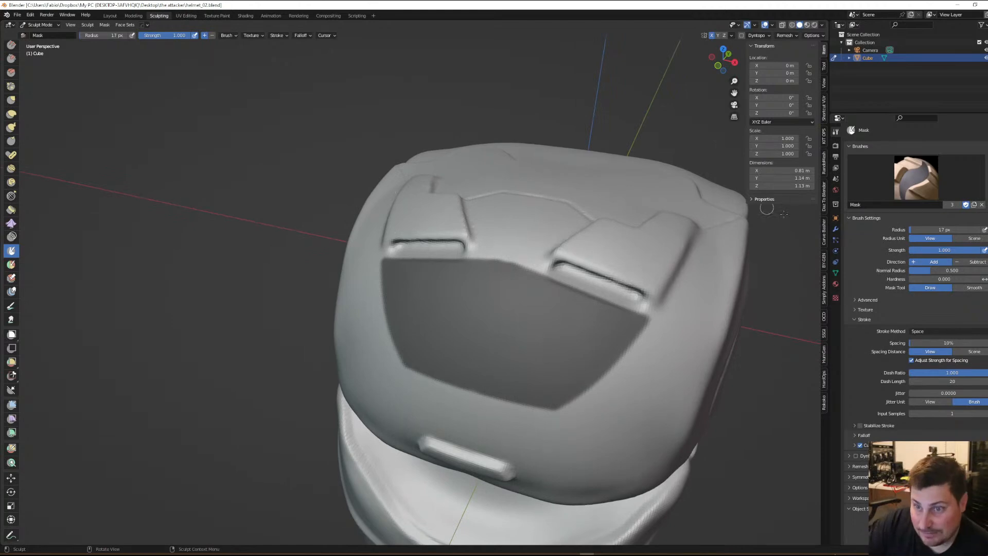
click(929, 332)
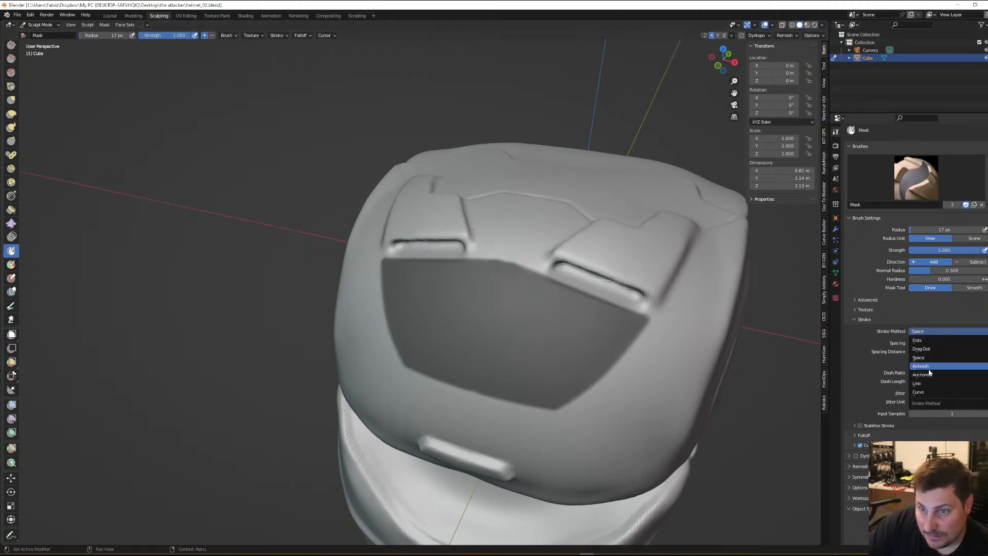
click(918, 383)
middle_drag(546, 324, 554, 352)
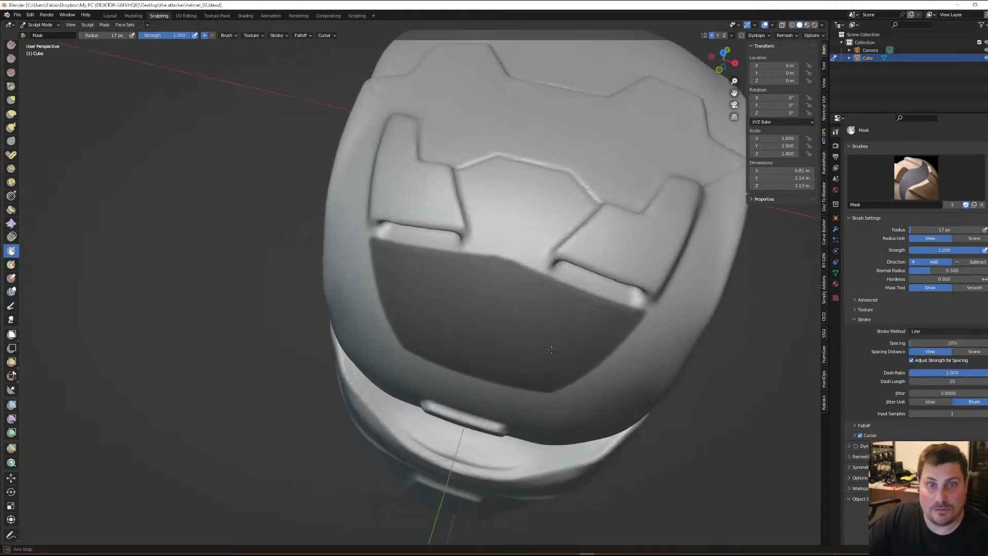
drag(526, 275, 528, 276)
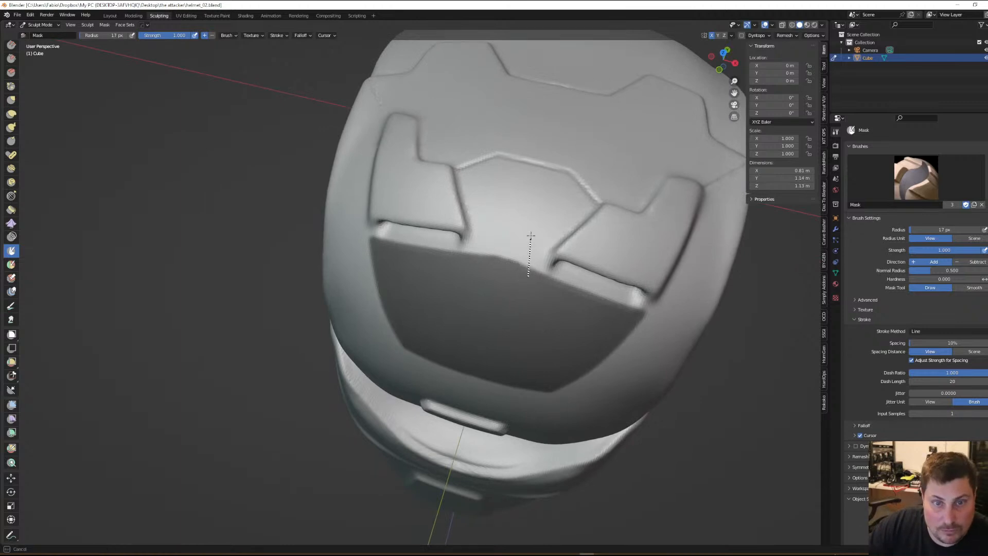
mouse_move(533, 219)
mouse_down()
mouse_move(503, 213)
mouse_move(522, 241)
mouse_move(522, 261)
mouse_move(522, 231)
mouse_move(514, 278)
mouse_move(506, 274)
mouse_move(515, 223)
mouse_move(505, 256)
mouse_move(523, 232)
mouse_move(520, 293)
mouse_up()
mouse_move(545, 280)
middle_down()
mouse_move(543, 230)
mouse_move(521, 260)
mouse_move(510, 248)
middle_up()
Invert the mask so only the forehead panel is exposed, and activate the Move tool
key(ctrl+i)
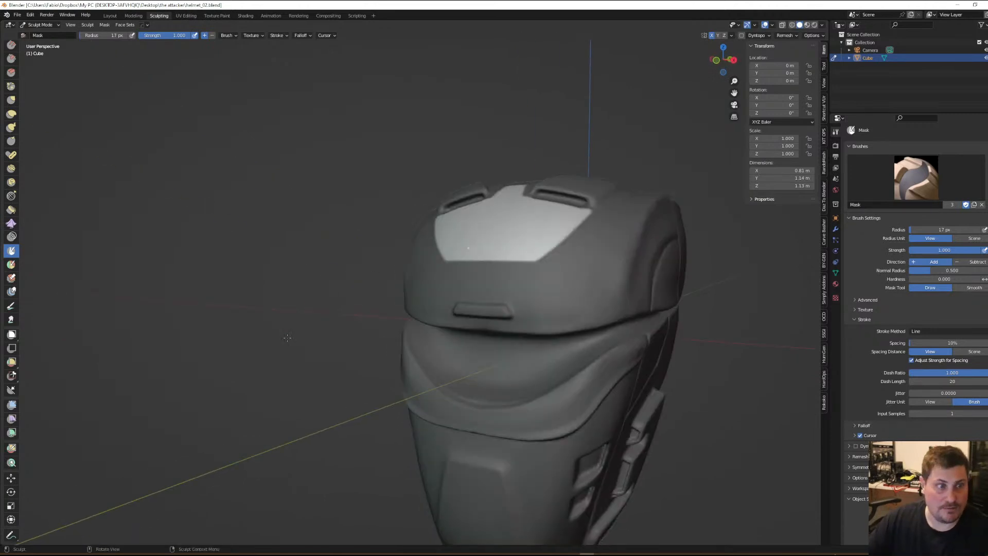
click(11, 479)
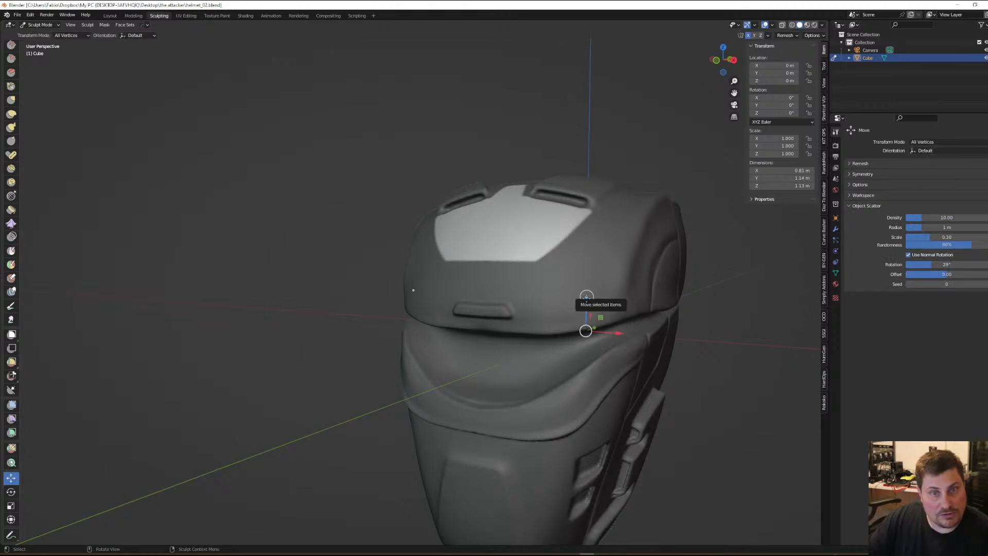
middle_drag(587, 297, 628, 299)
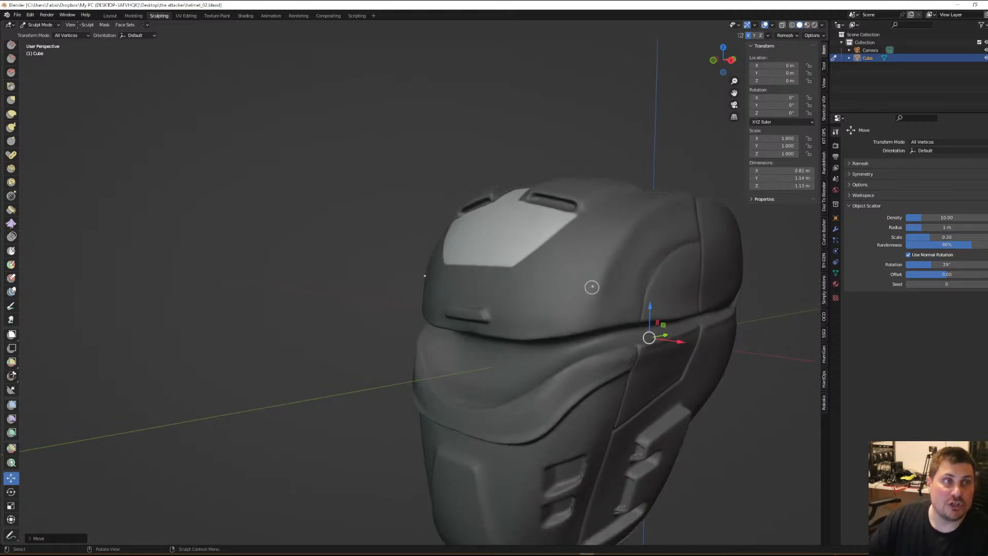
Save helmet_02.blend and return to the Sculpting workspace with the exposed forehead panel in view
click(110, 16)
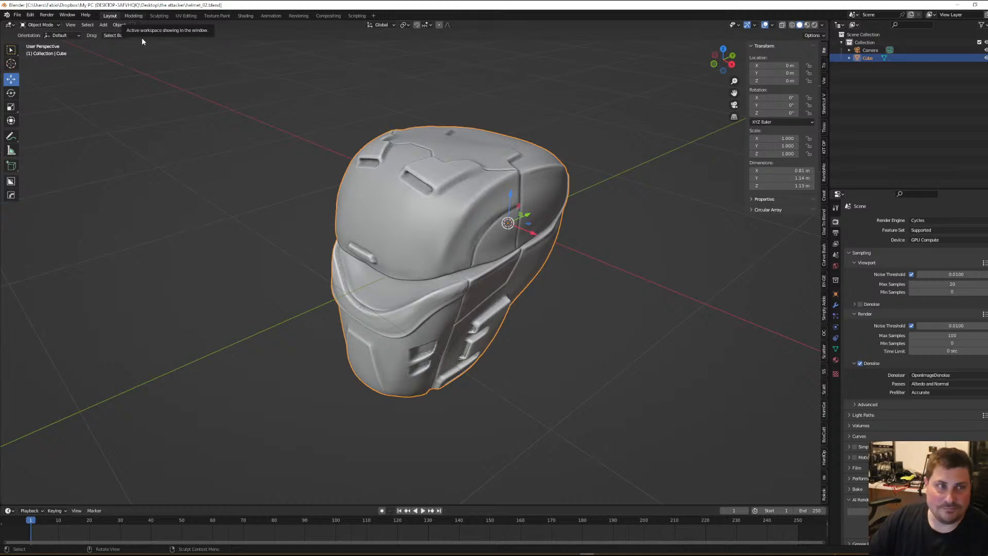
key(ctrl+Page_Down)
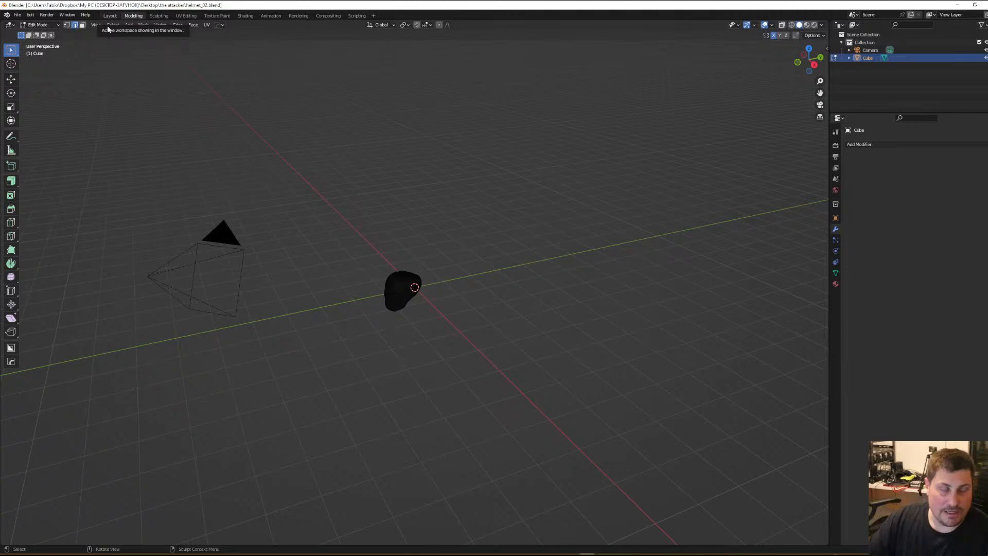
click(17, 14)
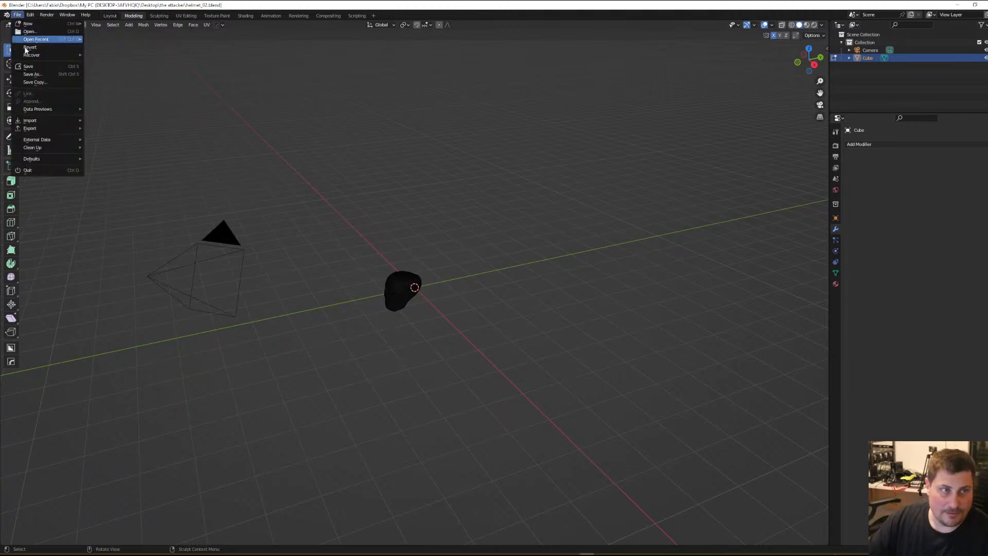
click(28, 67)
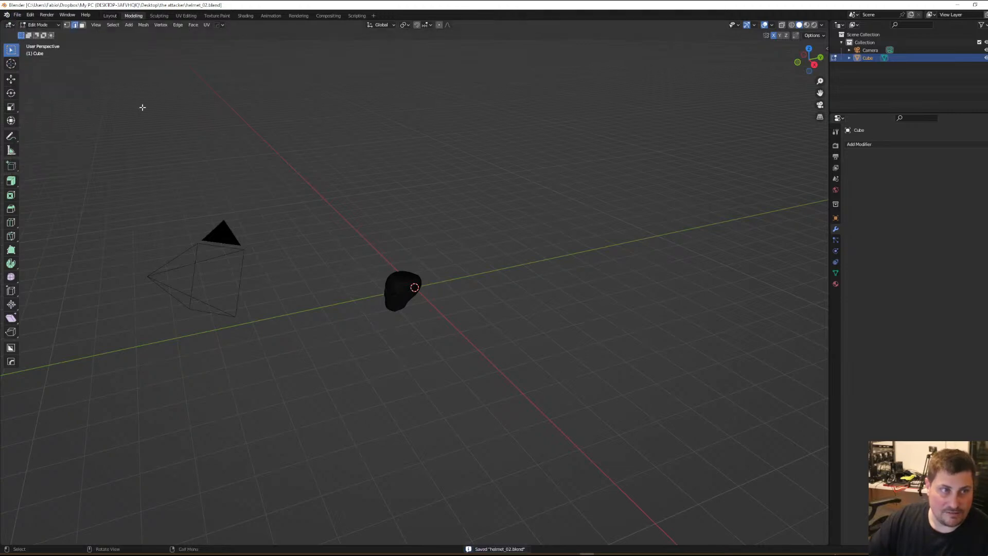
click(110, 16)
click(159, 16)
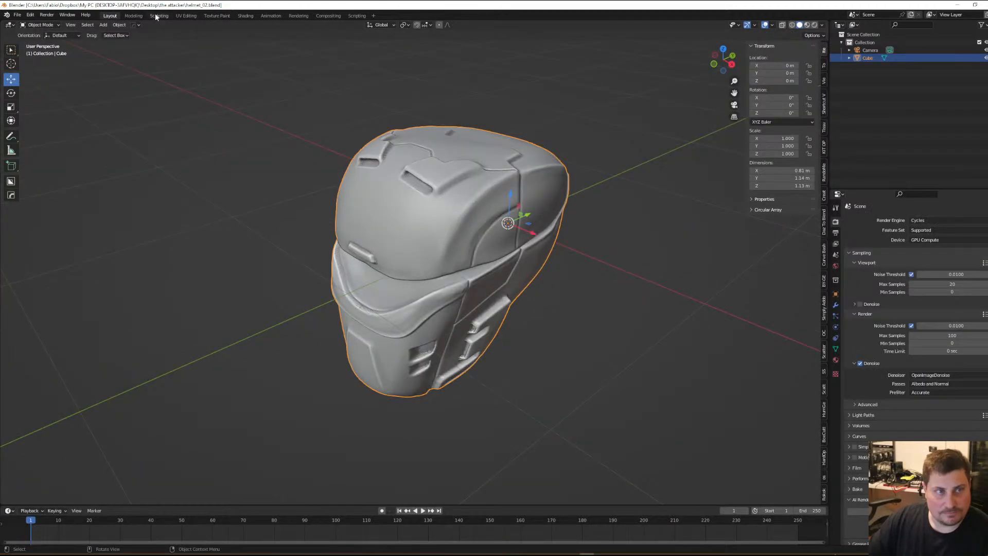
middle_drag(369, 231, 483, 250)
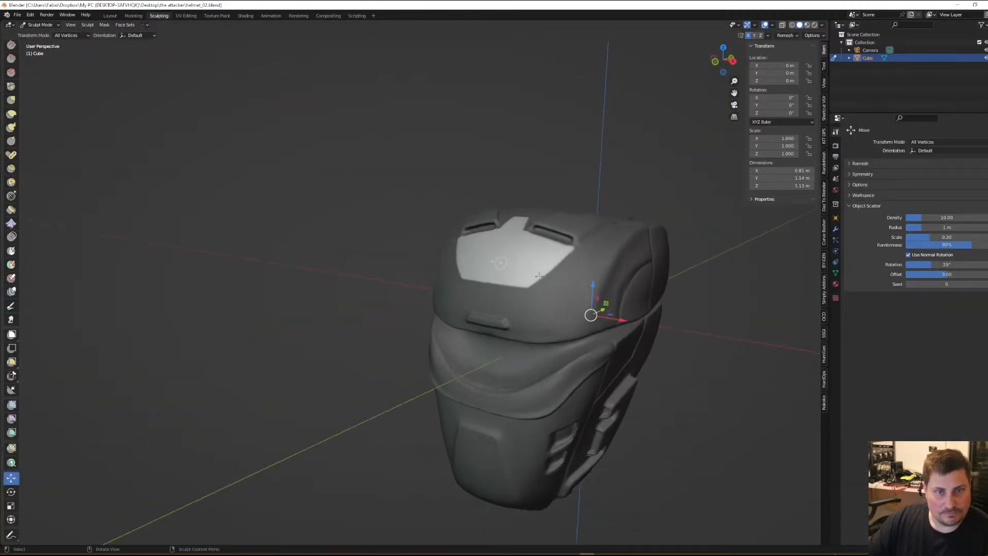
Nudge the exposed forehead panel slightly with the Move tool and clear the mask from the helmet
scroll(609, 303, up, 2)
drag(589, 285, 593, 288)
scroll(566, 232, down, 1)
middle_drag(566, 230, 420, 198)
mouse_move(419, 198)
middle_down()
mouse_move(391, 198)
mouse_move(425, 220)
mouse_move(412, 217)
mouse_move(466, 213)
mouse_move(486, 194)
middle_up()
scroll(372, 199, up, 4)
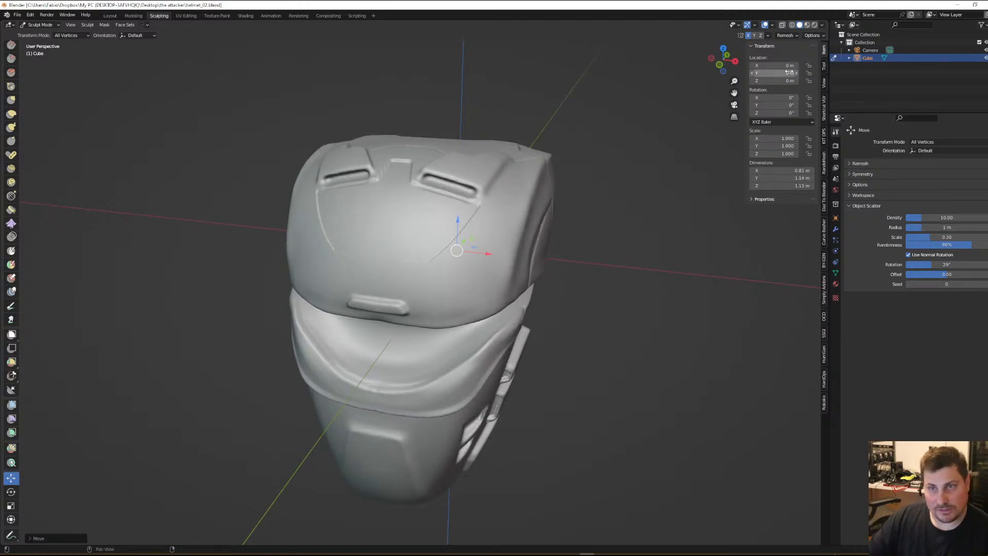
Open the voxel Remesh settings and examine the helmet's overall shape and forehead panel from several angles
click(786, 35)
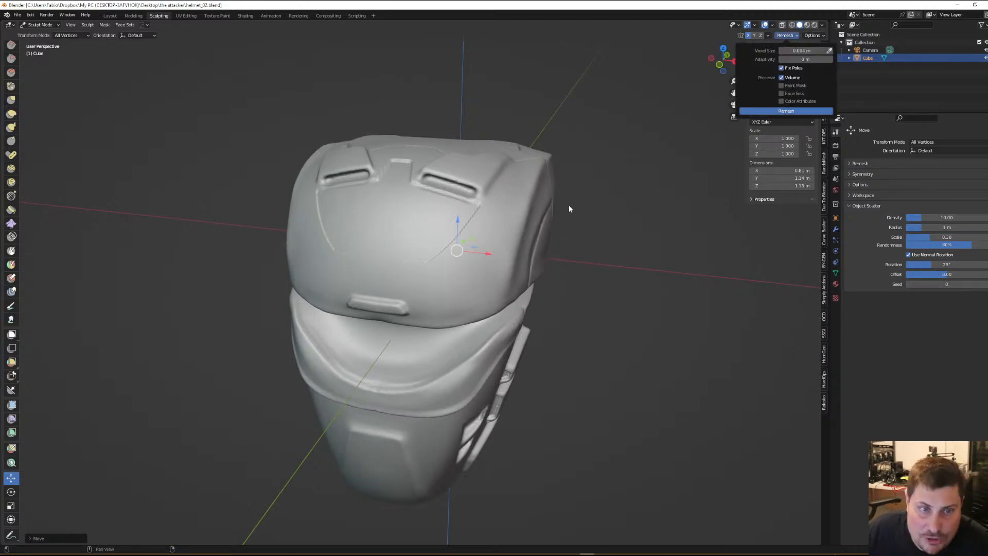
middle_drag(550, 205, 362, 208)
middle_drag(363, 205, 489, 172)
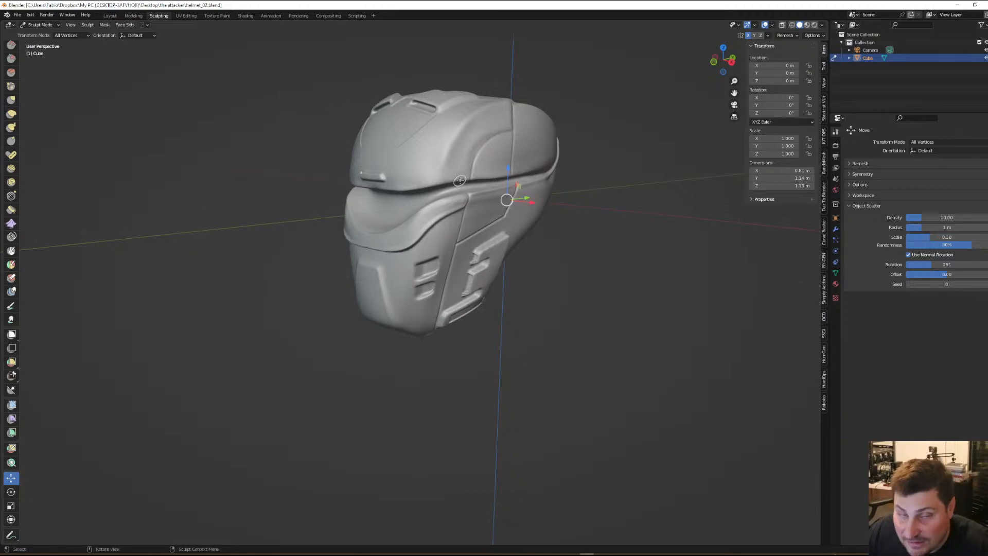
middle_drag(458, 176, 461, 206)
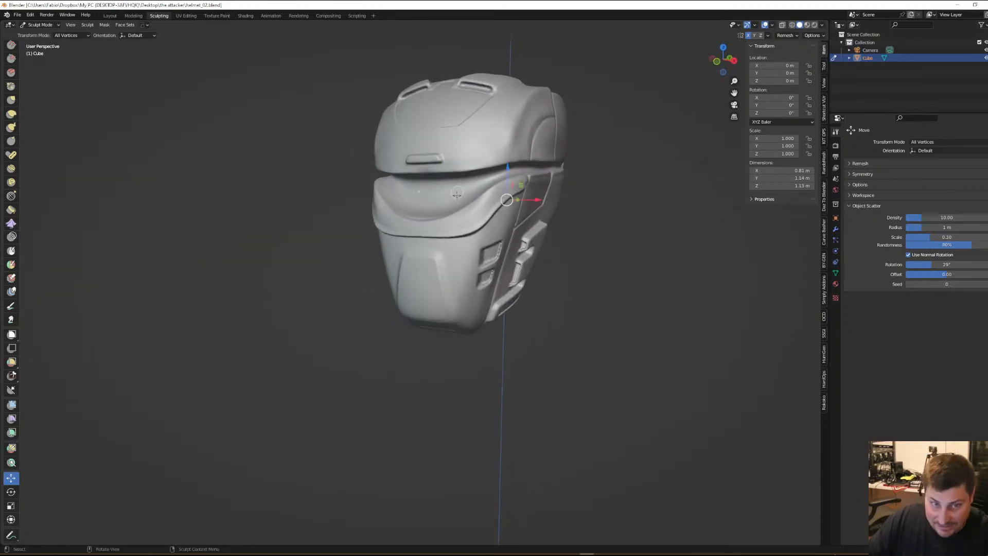
scroll(463, 207, up, 1)
middle_drag(526, 212, 497, 259)
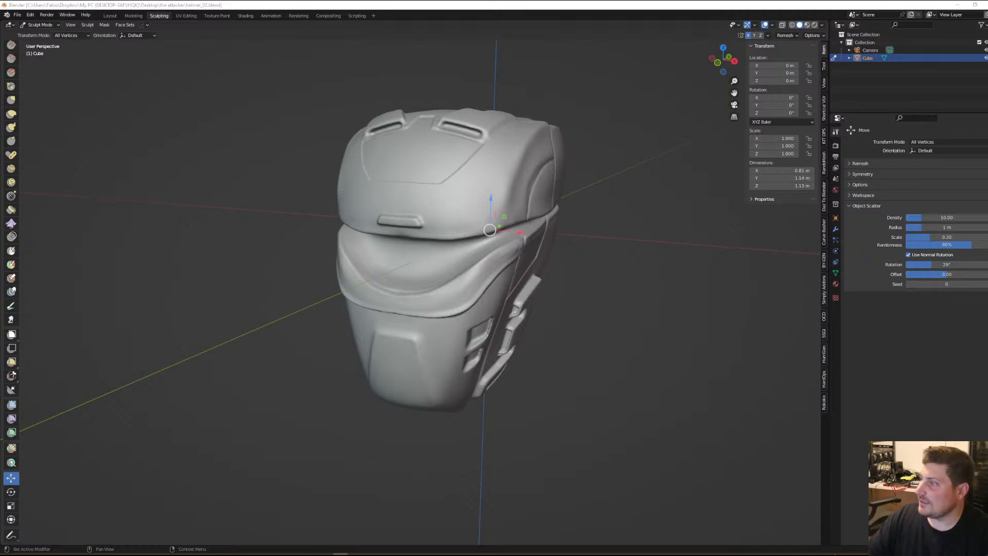
middle_drag(609, 283, 592, 296)
scroll(525, 338, up, 1)
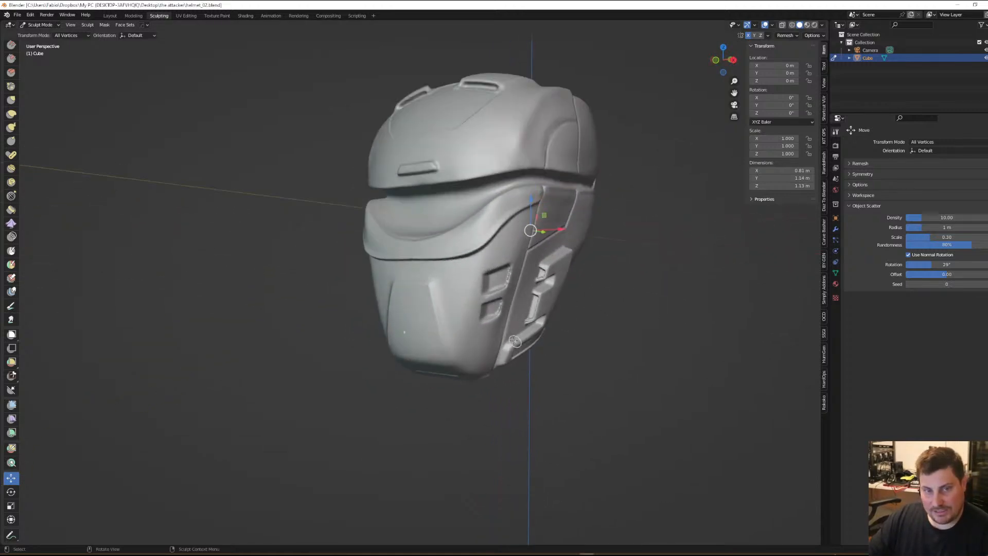
With the Draw brush at 11 px radius, draw a short straight line from the cheek seam forward, just below the two recessed vents
scroll(509, 341, up, 2)
middle_drag(502, 342, 534, 313)
scroll(455, 302, up, 2)
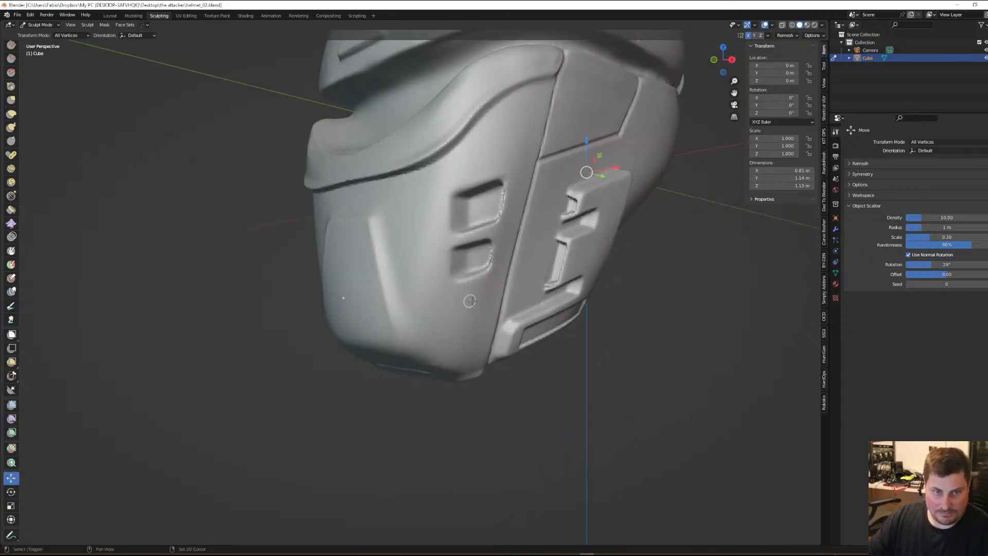
middle_drag(461, 303, 521, 298)
scroll(521, 297, up, 2)
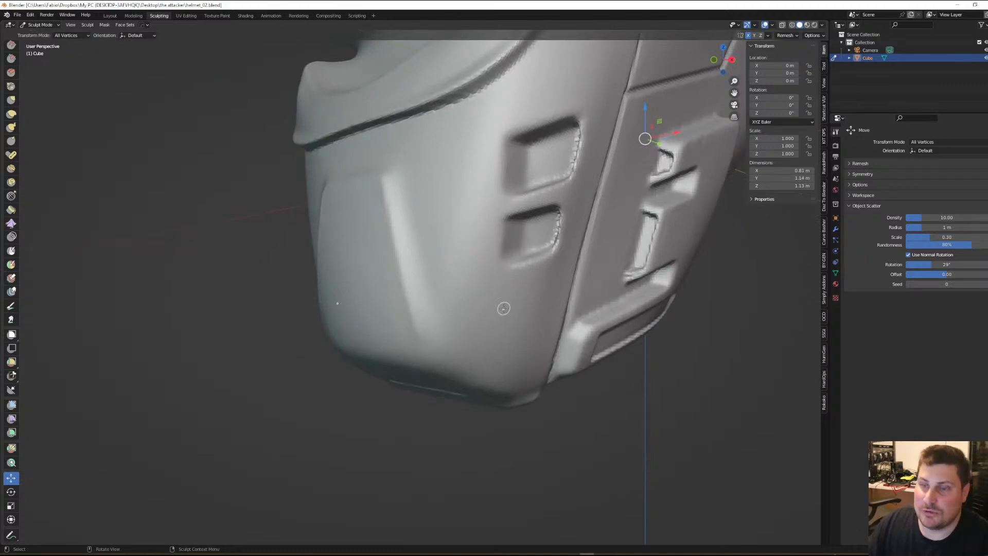
scroll(4, 96, up, 4)
scroll(7, 90, up, 2)
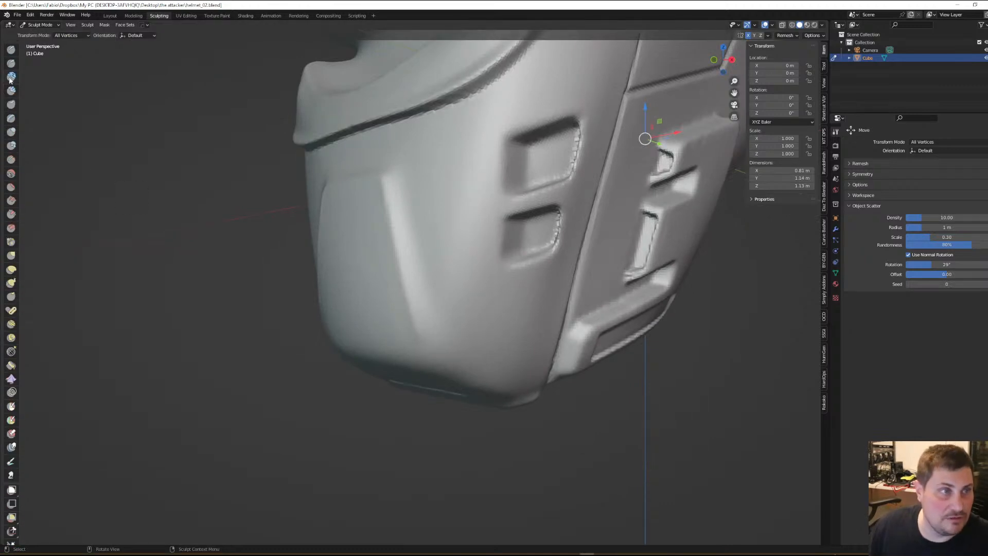
click(12, 50)
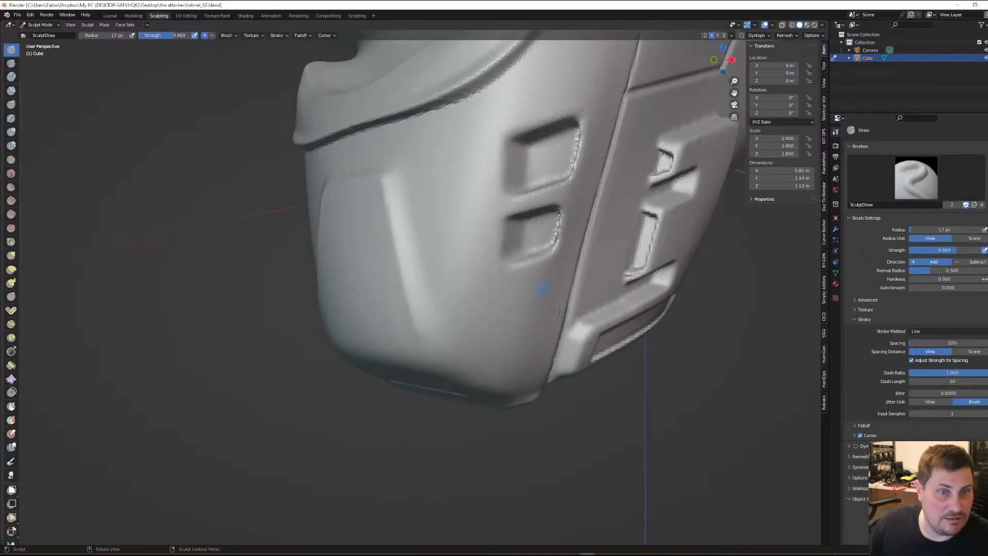
key(f)
click(534, 302)
middle_drag(537, 304, 538, 297)
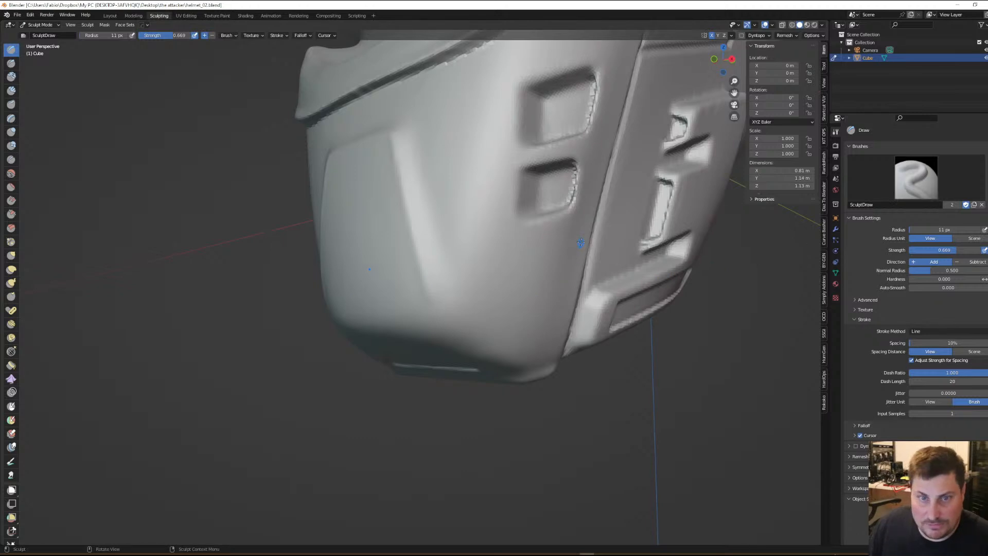
scroll(591, 237, up, 2)
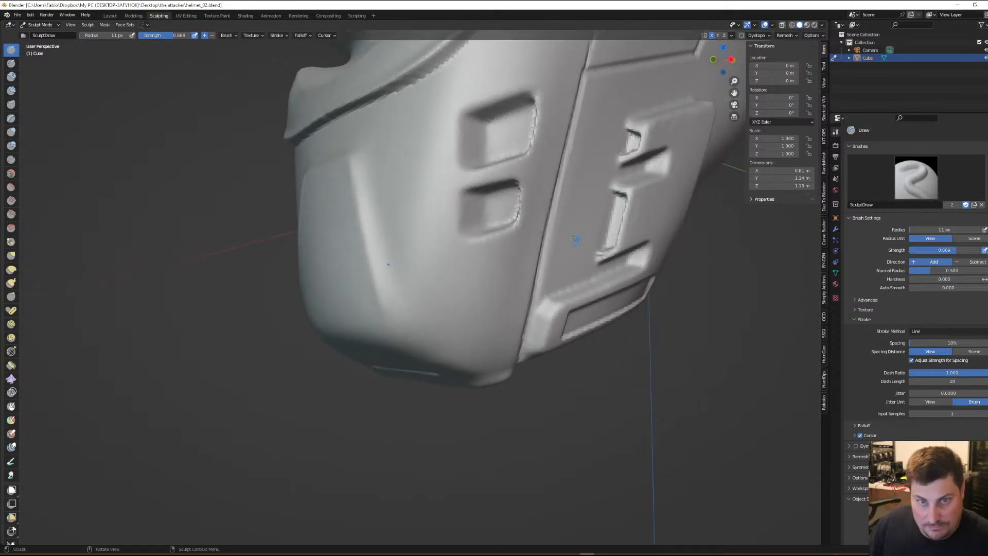
drag(538, 250, 459, 268)
middle_drag(460, 269, 490, 266)
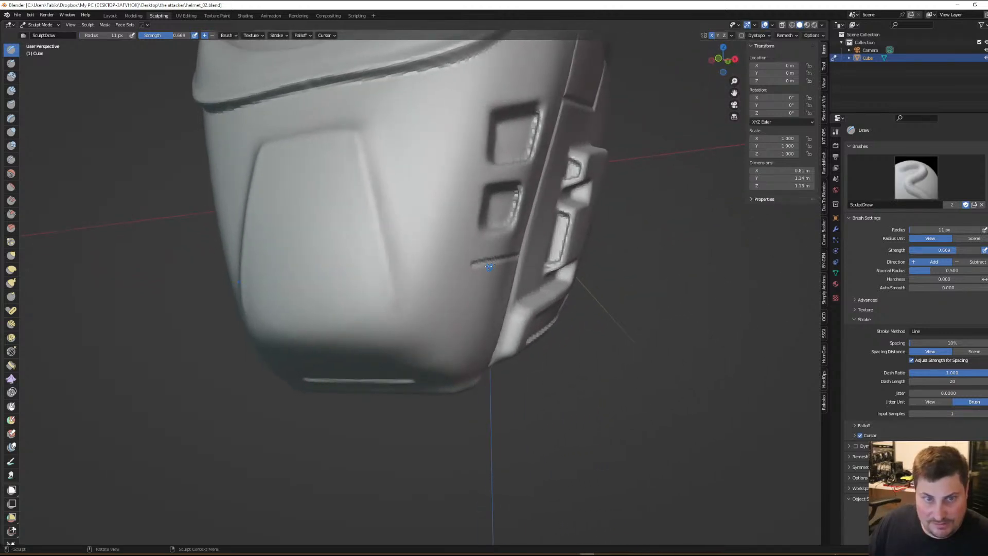
Try extending the line below the vents with a diagonal stroke down toward the chin panel, and undo it
drag(472, 266, 407, 308)
mouse_move(407, 308)
middle_down()
mouse_move(471, 303)
mouse_move(489, 300)
mouse_move(487, 288)
mouse_move(534, 283)
middle_up()
scroll(472, 303, down, 5)
scroll(499, 296, up, 6)
key(ctrl+z)
Try a new diagonal line from the short line's end to the chin panel's corner, plus another stroke toward the jaw's lower edge
drag(534, 282, 453, 334)
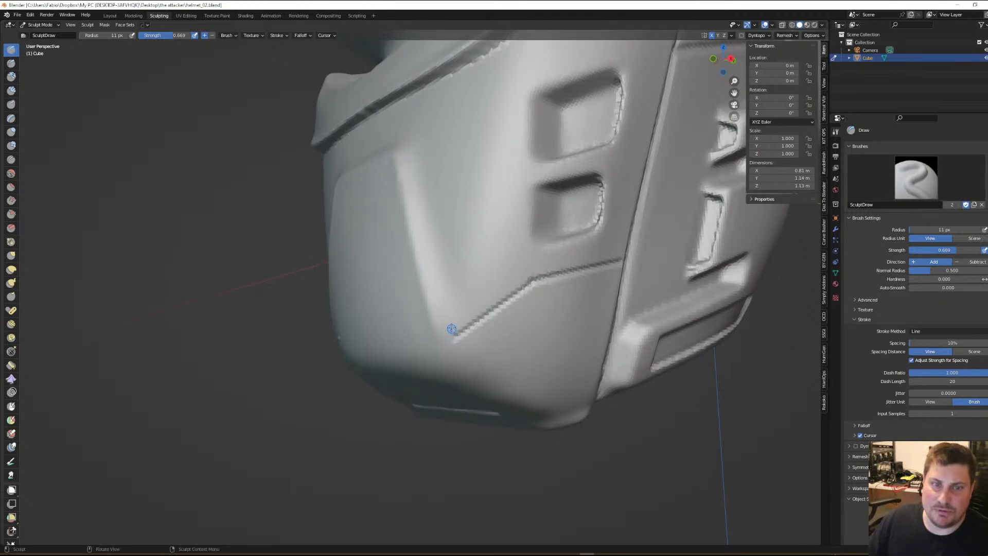
scroll(453, 329, down, 7)
mouse_move(454, 326)
middle_down()
mouse_move(544, 334)
mouse_move(455, 340)
middle_up()
scroll(451, 342, up, 5)
scroll(451, 342, up, 2)
scroll(455, 339, up, 2)
drag(446, 309, 546, 376)
mouse_move(547, 376)
middle_down()
mouse_move(558, 342)
mouse_move(579, 342)
mouse_move(647, 377)
mouse_move(567, 327)
mouse_move(592, 311)
mouse_move(547, 322)
middle_up()
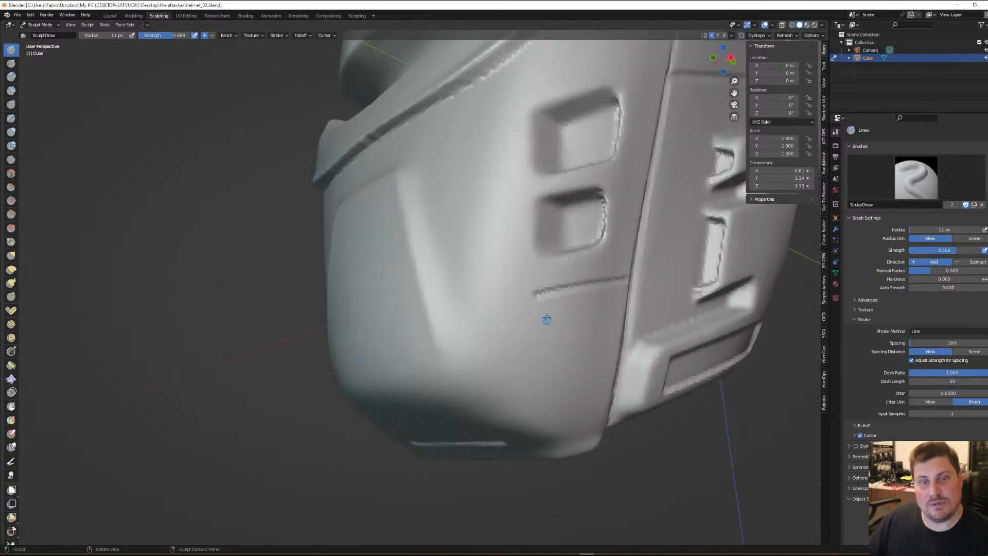
Try inverted Draw strokes at the end of the short line and on the lower corner of the jaw
ctrl+drag(538, 294, 536, 295)
mouse_move(525, 413)
ctrl+mouse_down()
mouse_move(536, 412)
mouse_move(558, 440)
ctrl+mouse_up()
scroll(570, 380, down, 6)
mouse_move(571, 379)
middle_down()
mouse_move(592, 371)
mouse_move(620, 397)
mouse_move(584, 379)
mouse_move(493, 390)
mouse_move(569, 394)
middle_up()
Try straight Draw strokes across the chin panel just below its upper edge
scroll(447, 329, up, 3)
scroll(448, 329, up, 6)
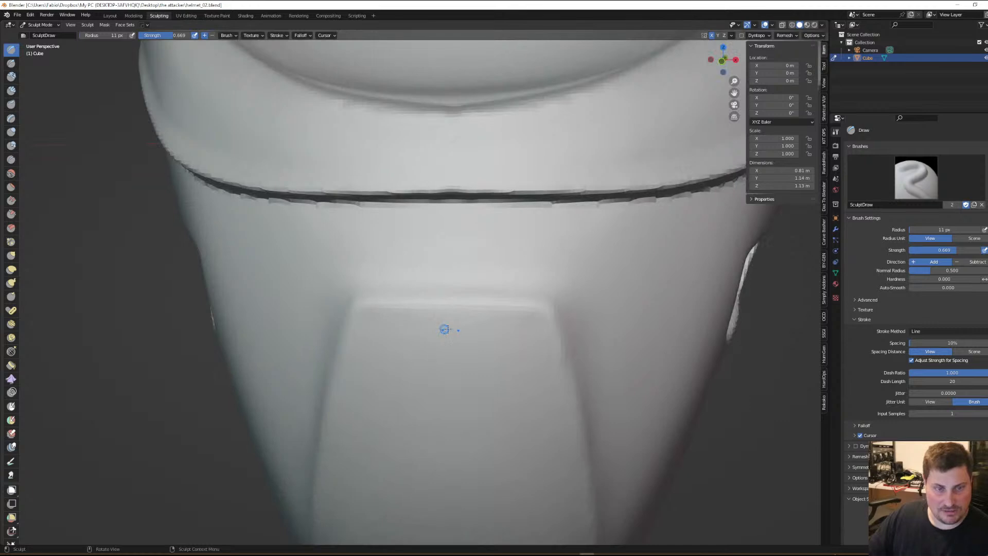
drag(450, 328, 451, 326)
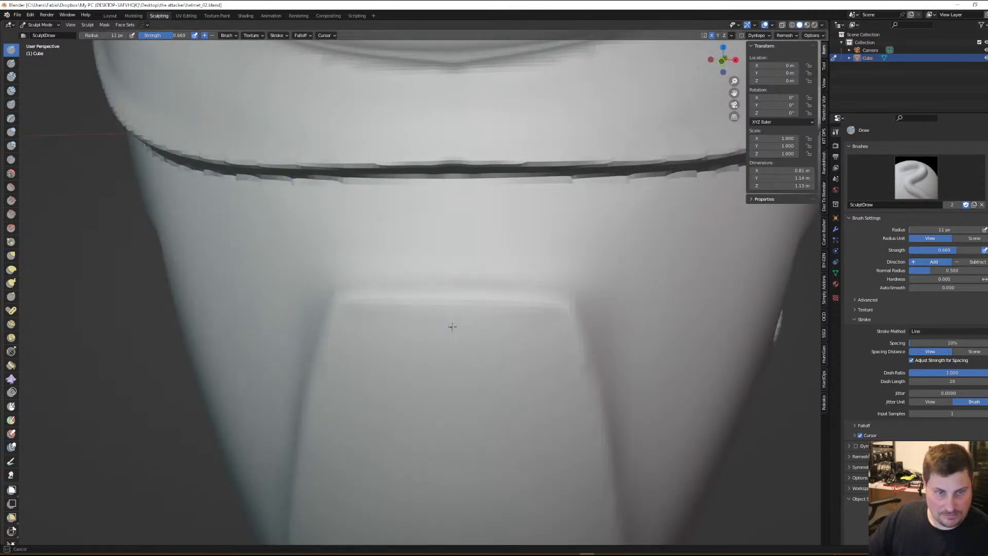
drag(546, 328, 541, 327)
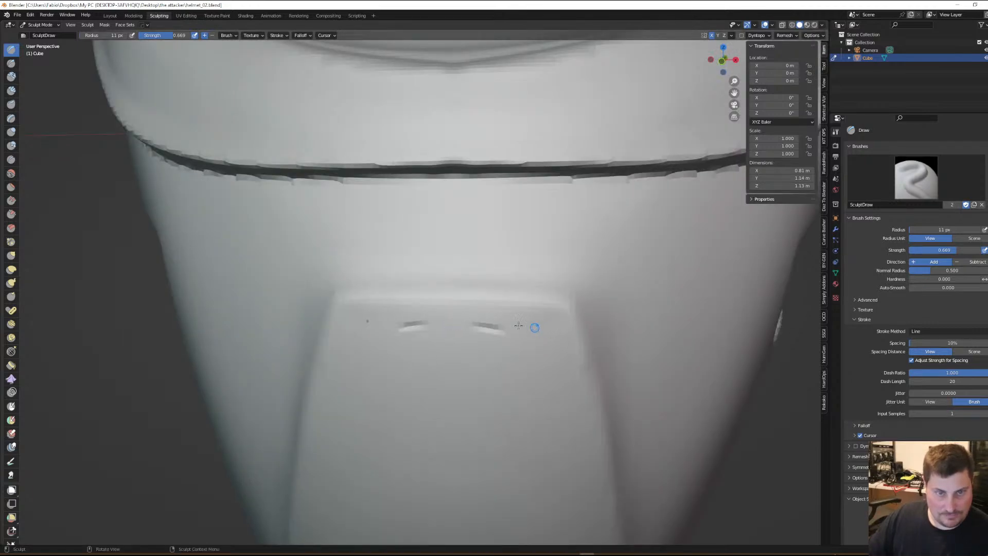
scroll(533, 326, down, 6)
scroll(514, 325, up, 6)
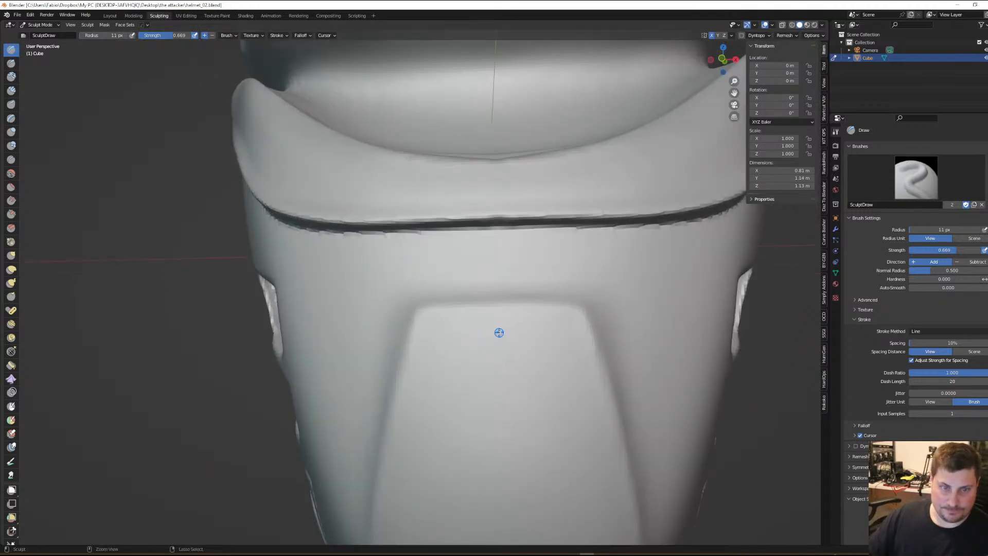
drag(499, 333, 587, 329)
scroll(580, 331, down, 5)
mouse_move(580, 331)
middle_down()
mouse_move(592, 339)
mouse_move(570, 368)
mouse_move(502, 365)
mouse_move(543, 357)
mouse_move(436, 401)
mouse_move(446, 431)
middle_up()
scroll(533, 273, up, 4)
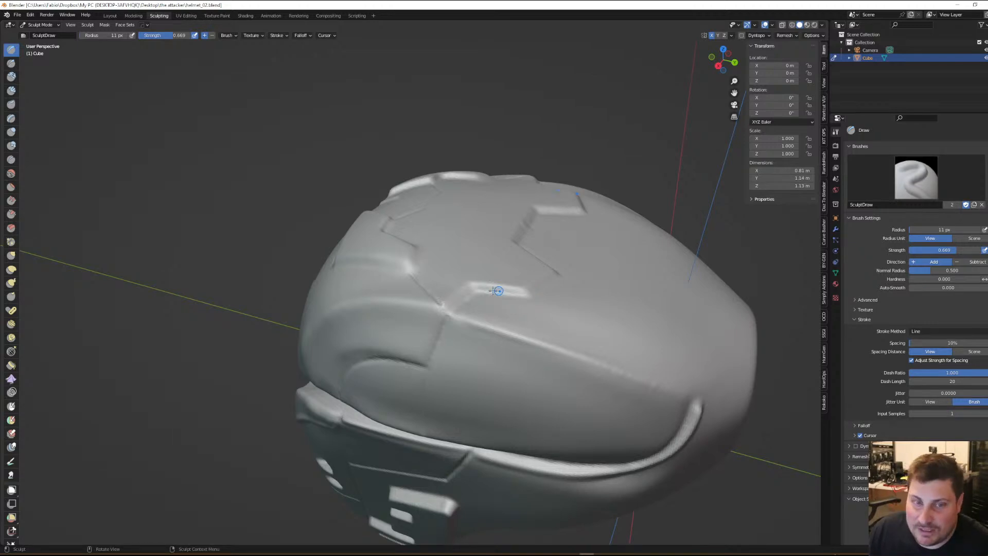
scroll(533, 291, down, 5)
middle_drag(533, 291, 535, 286)
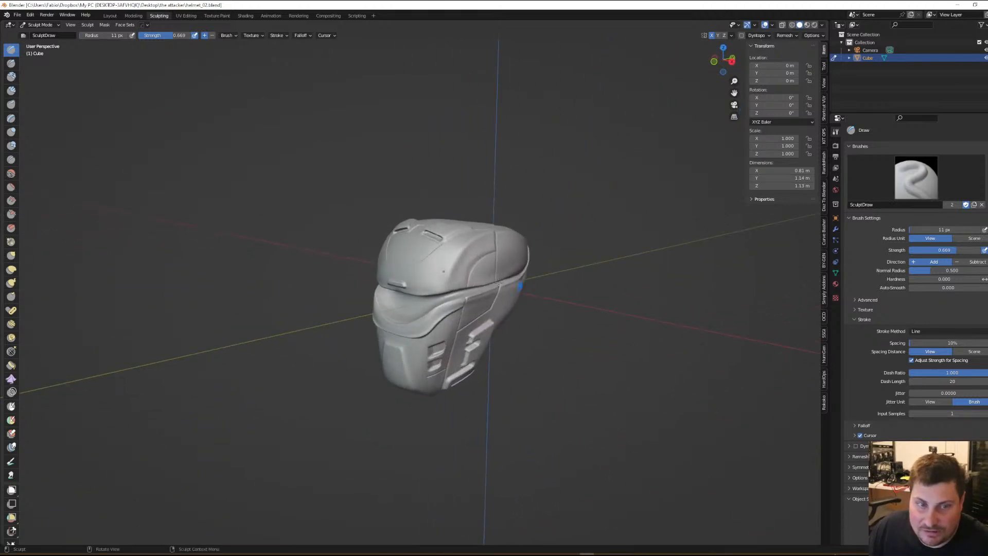
scroll(465, 274, up, 2)
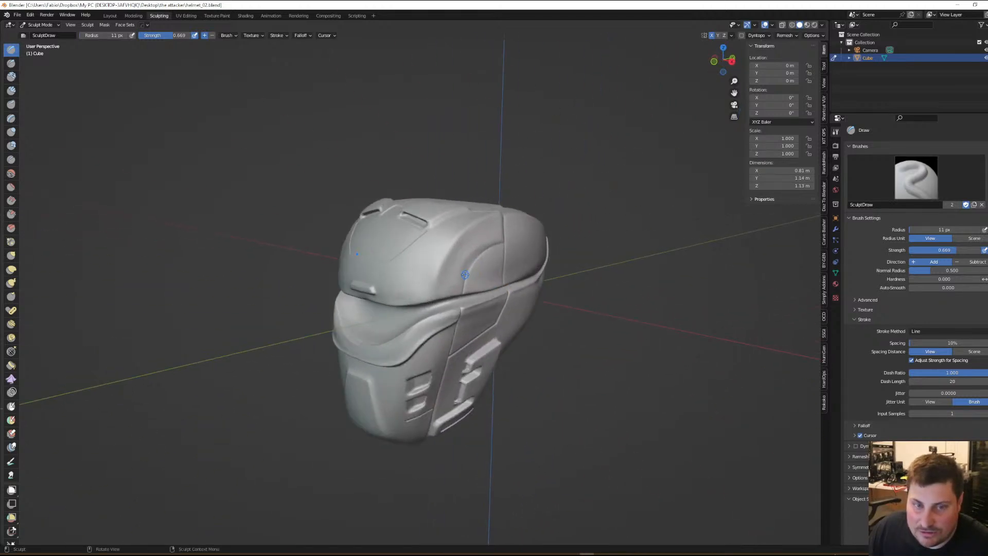